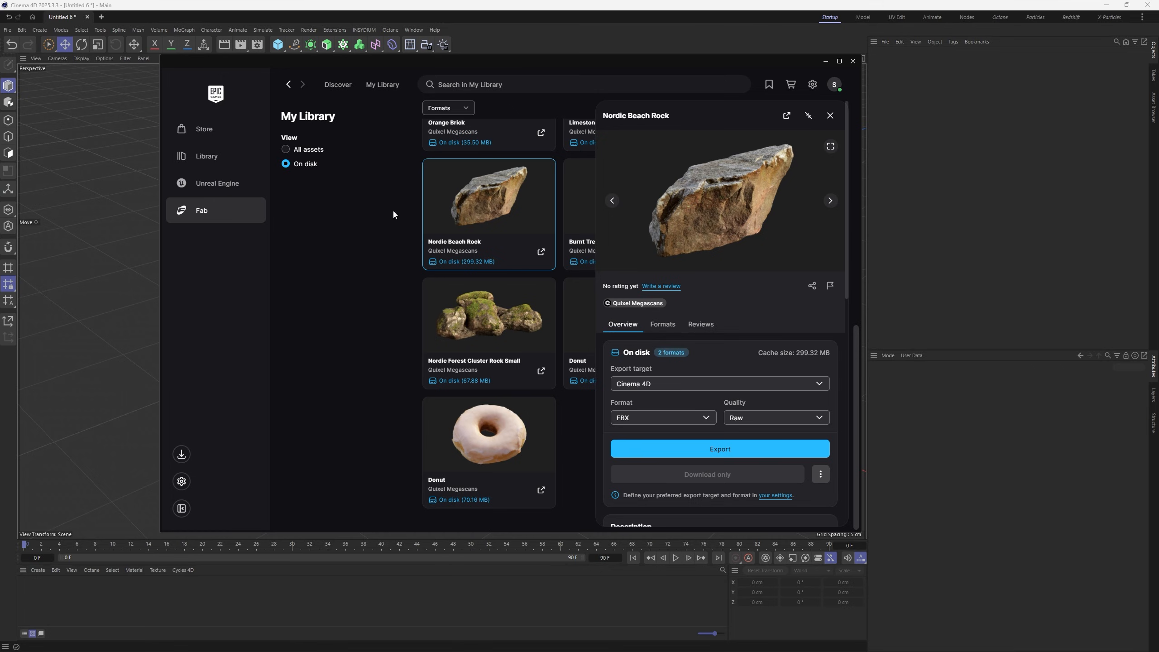
Export the Nordic Beach Rock to Cinema 4D as FBX in High and in Raw quality, and return to Cinema 4D
left_click(776, 418)
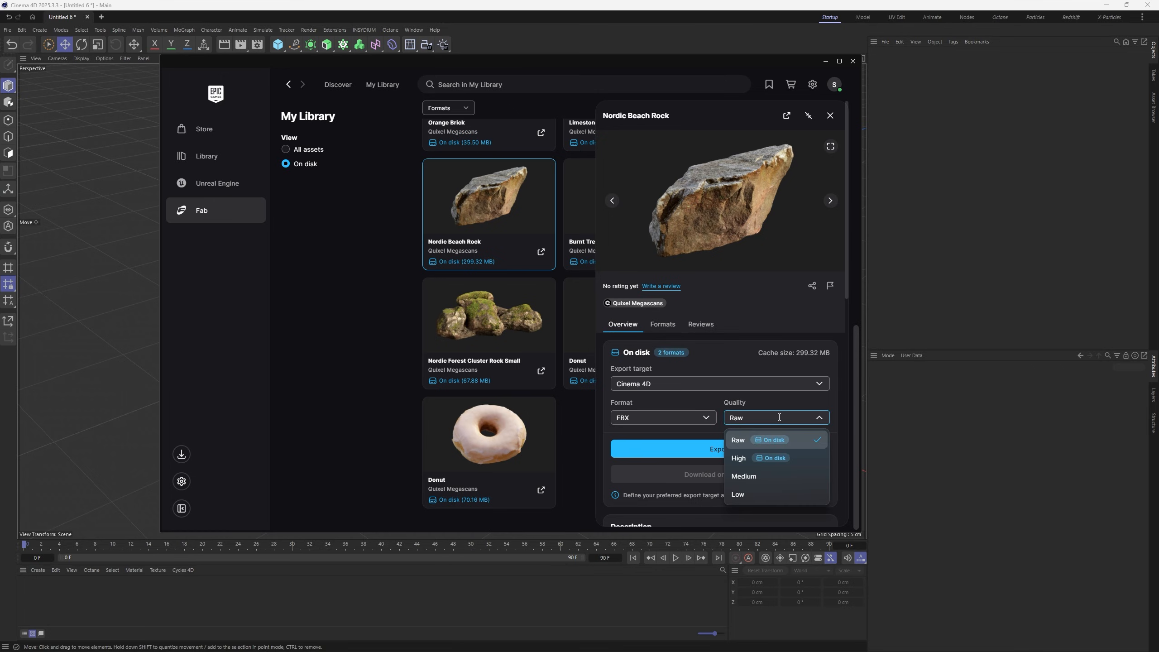
left_click(765, 459)
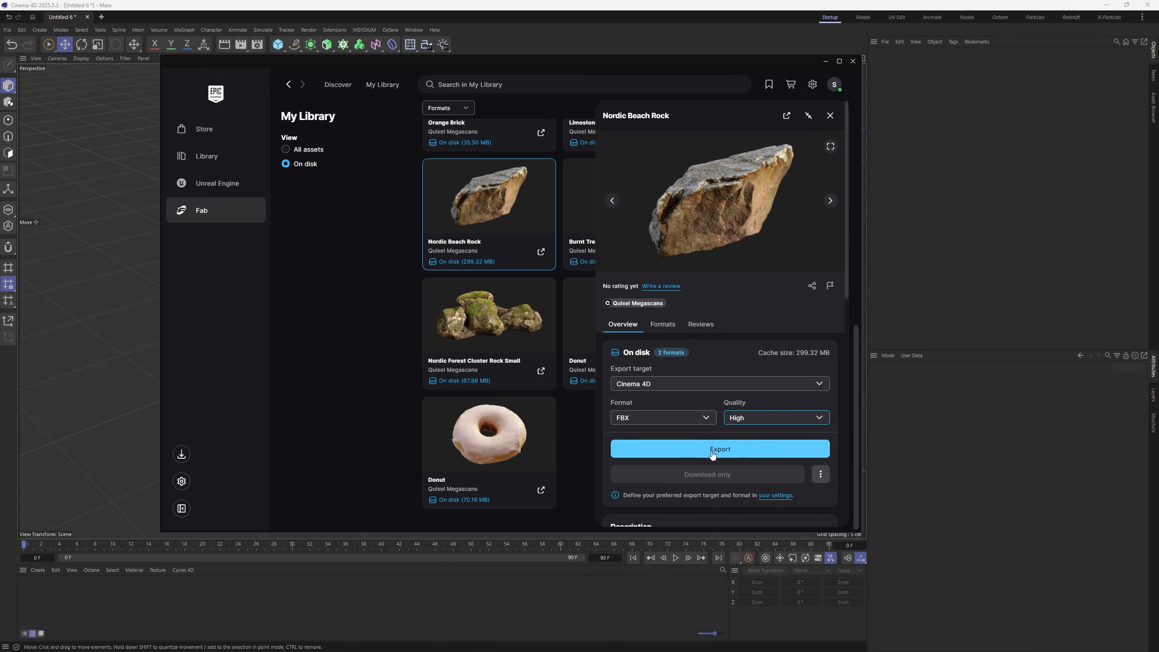
left_click(805, 419)
left_click(734, 435)
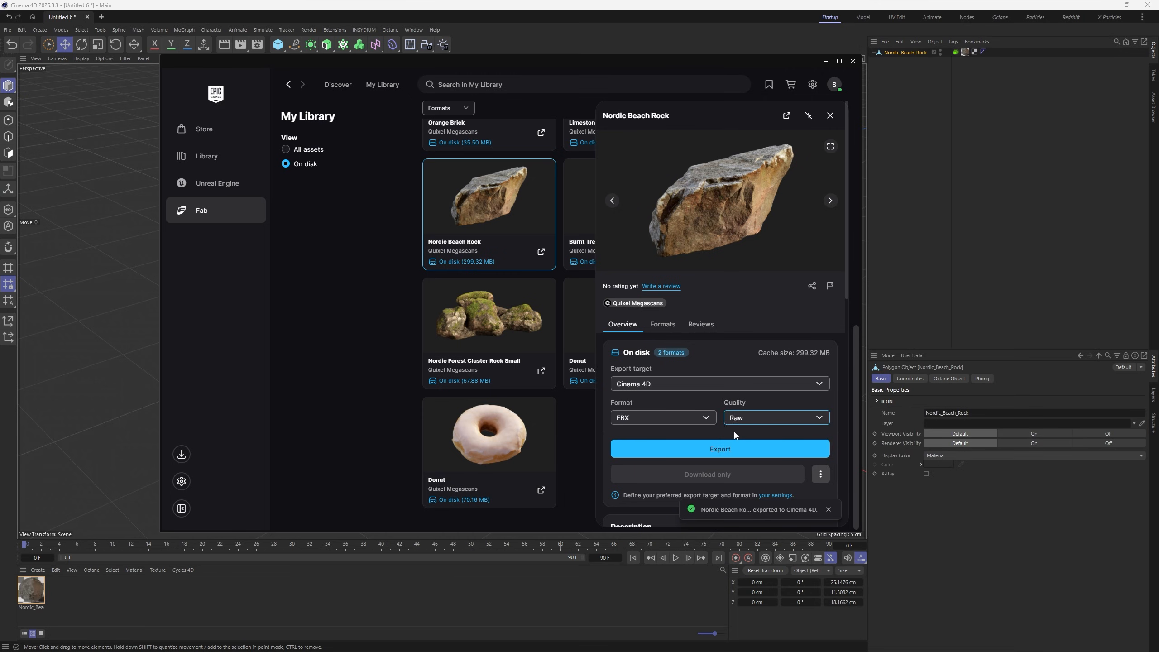
left_click(825, 61)
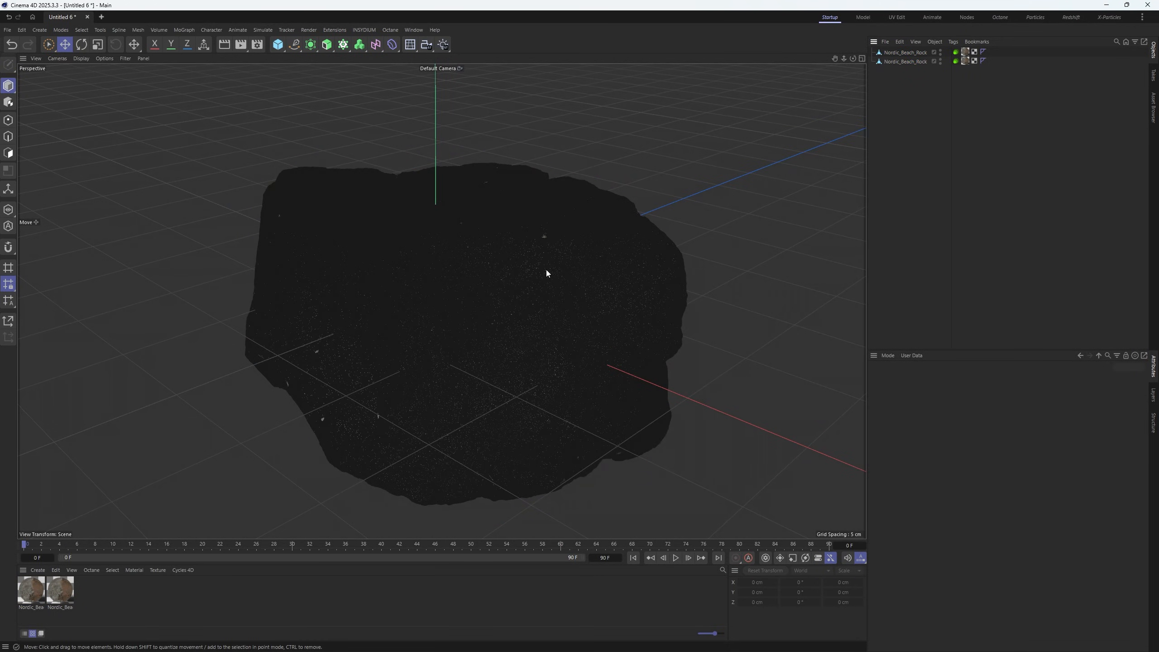
Rename the upper imported rock object as ROCK and the lower one as COLLIDE
left_click(904, 52)
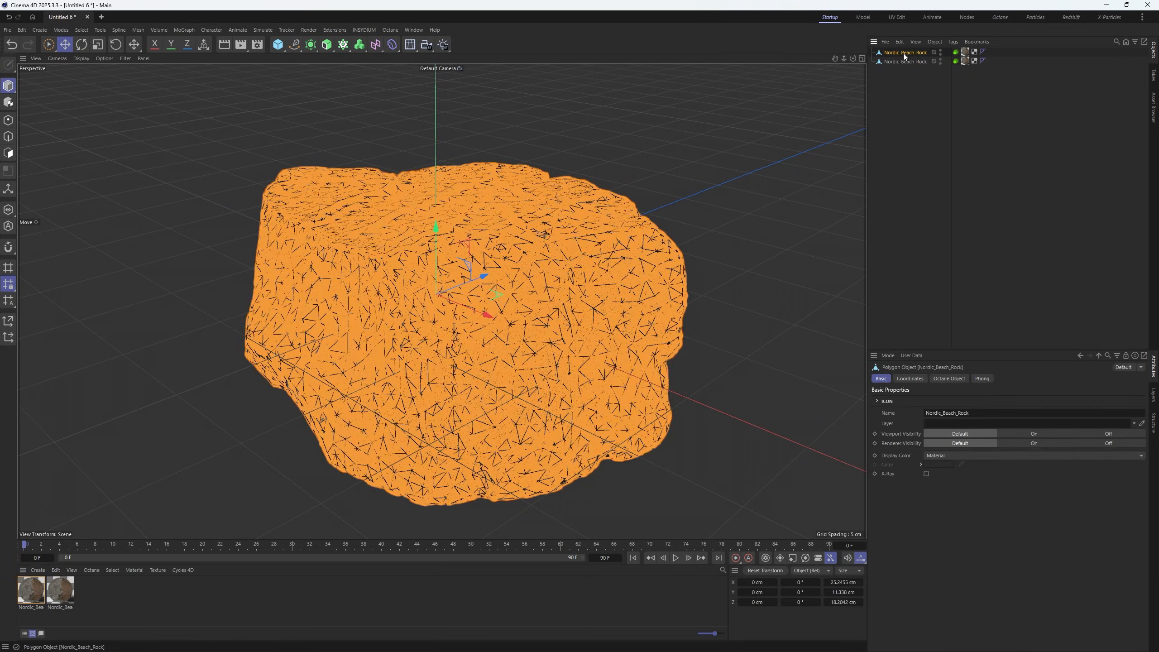
double_click(904, 53)
type("ROCK")
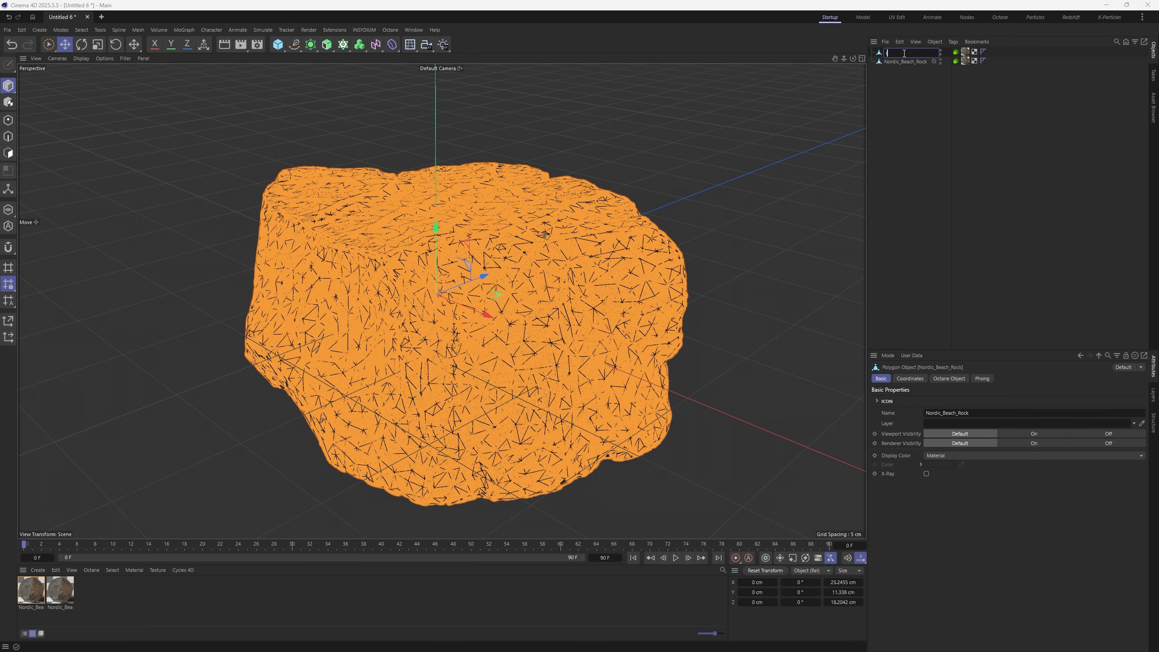
key("Return")
double_click(896, 61)
type("COLLIDE")
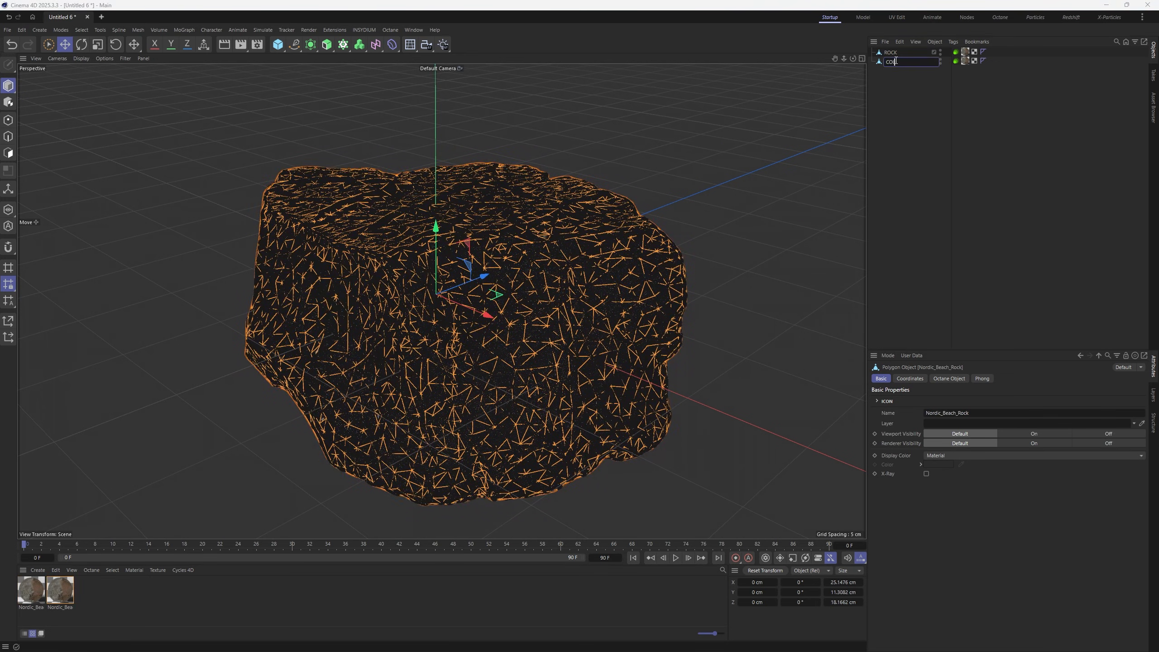
key("Return")
left_click(906, 129)
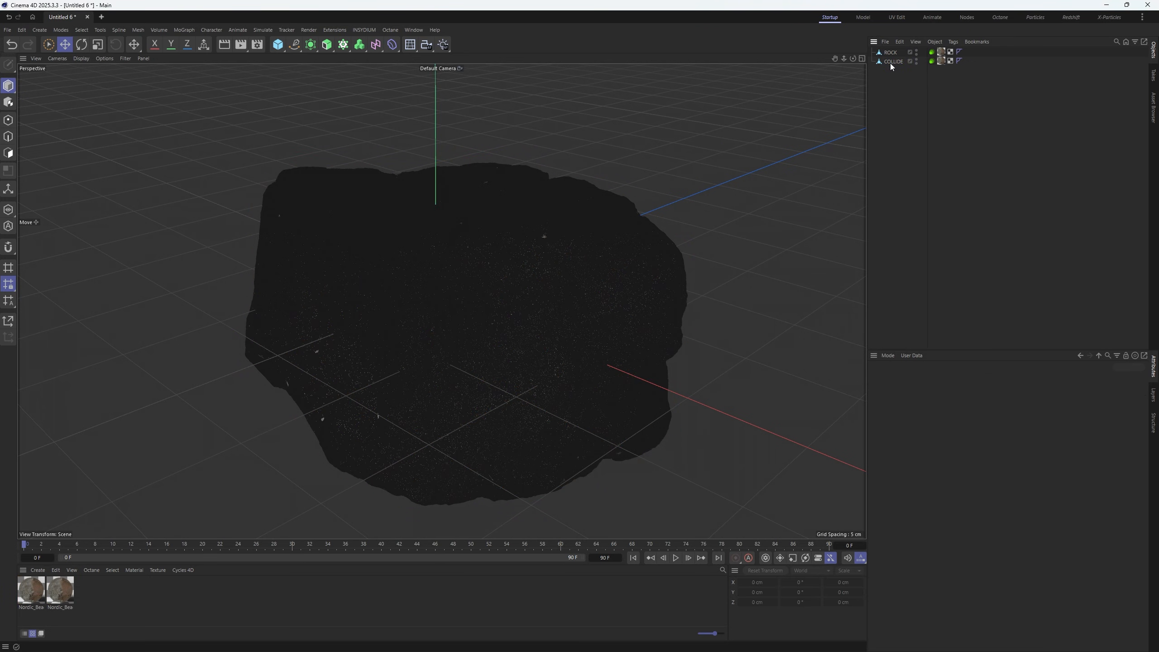
Hide the ROCK object in the viewport and renderer, and inspect the mesh of the selected COLLIDE object
left_click(909, 62)
left_click(917, 52, "alt")
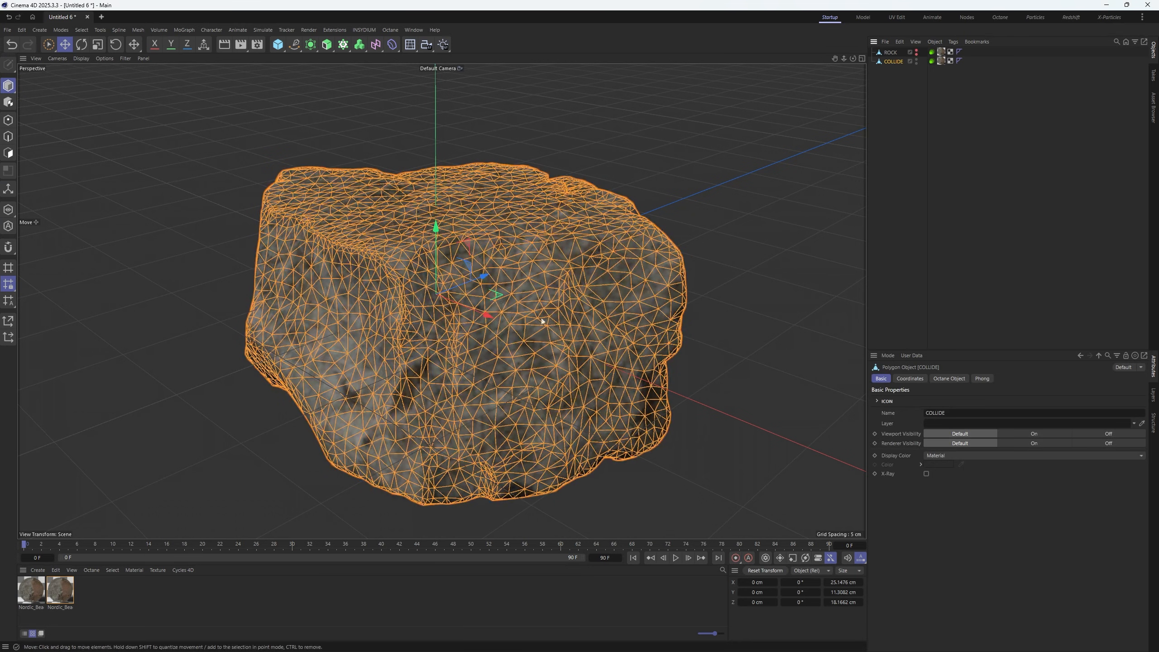
scroll(527, 243, "up", 5)
scroll(527, 242, "down", 3)
left_click_drag(527, 243, 509, 276, "alt")
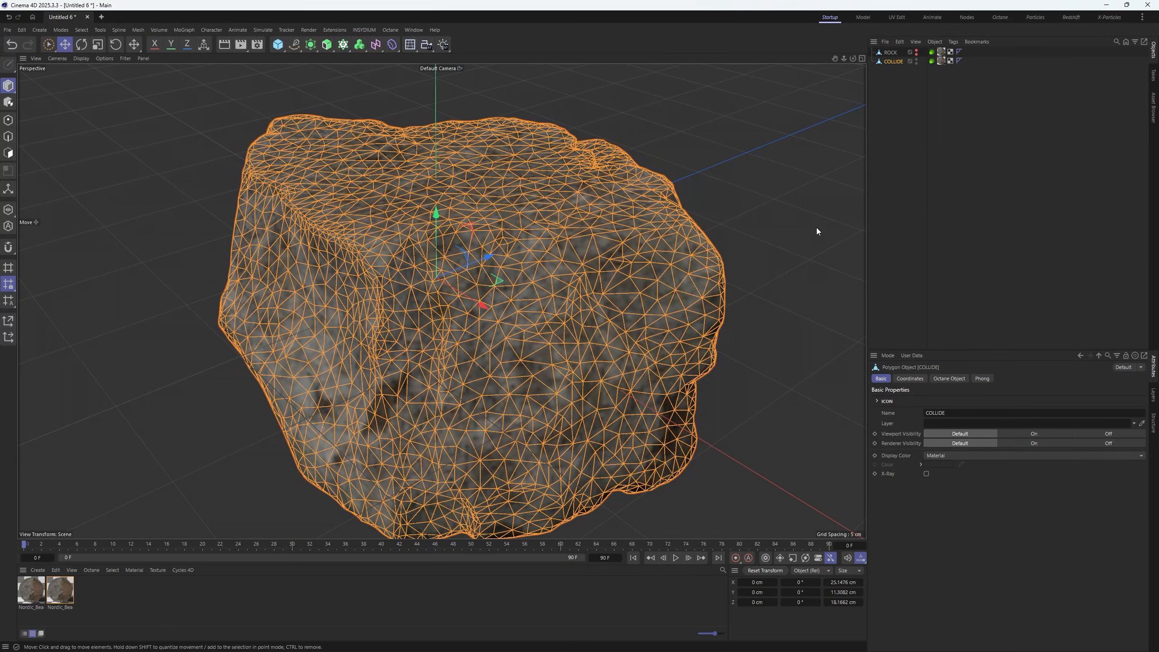
Add a 200 cm cube at the origin as a size reference for the rocks
scroll(799, 224, "down", 10)
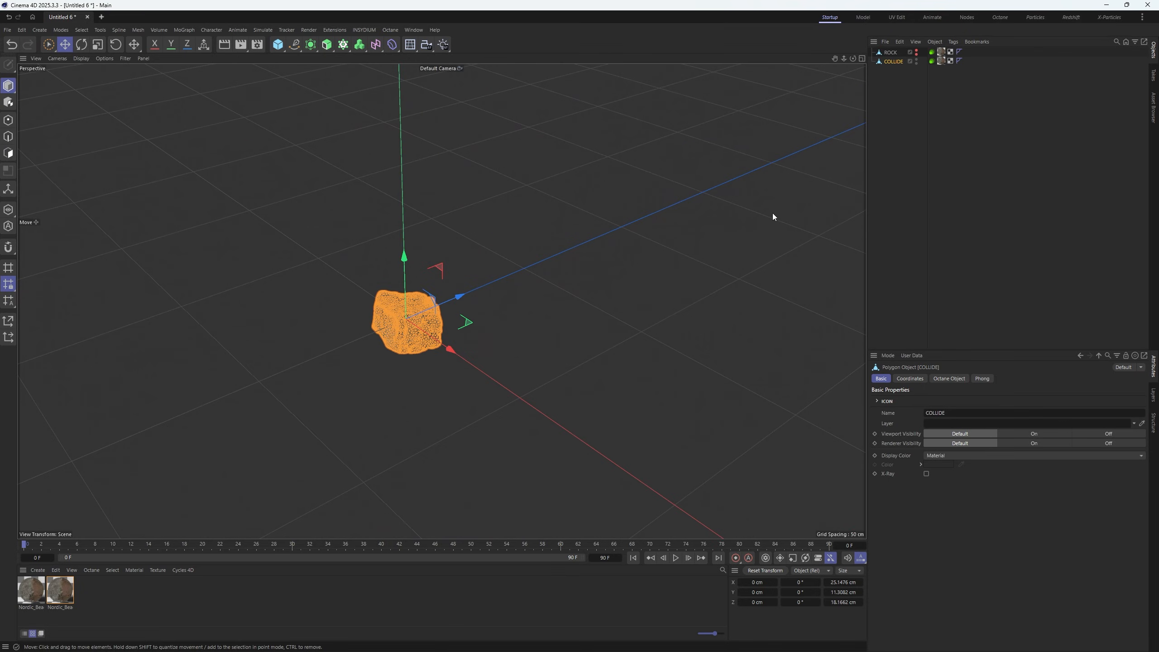
left_click(278, 45)
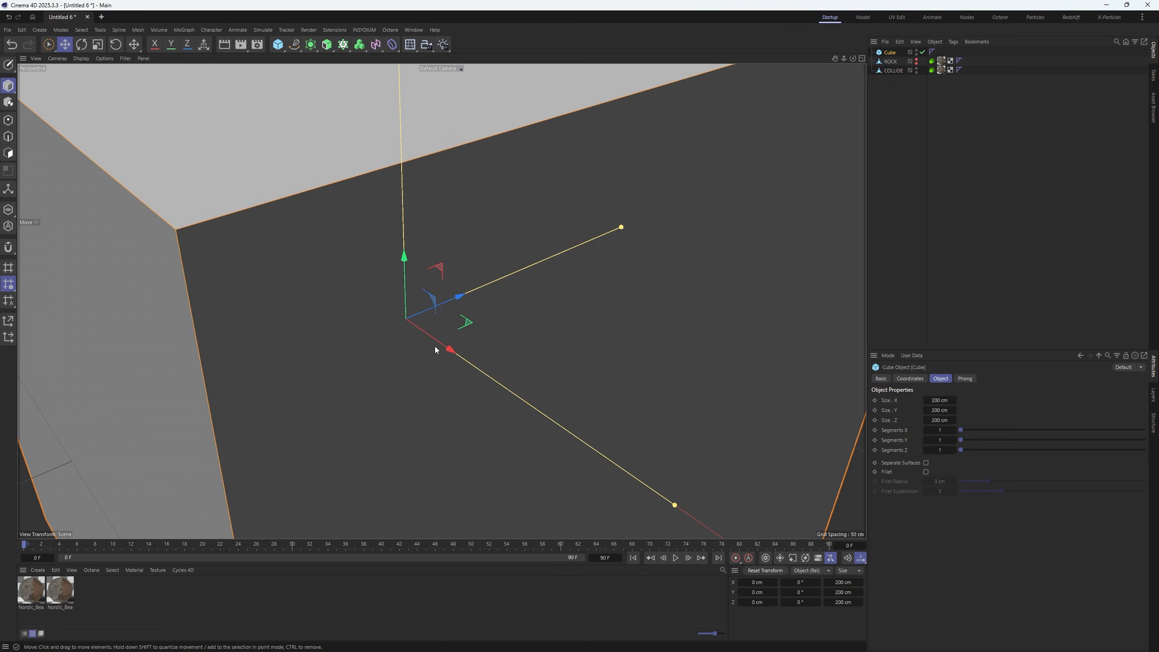
scroll(424, 297, "down", 8)
Scale ROCK and COLLIDE up together to roughly the size of the cube, and remove the cube
left_click(891, 63)
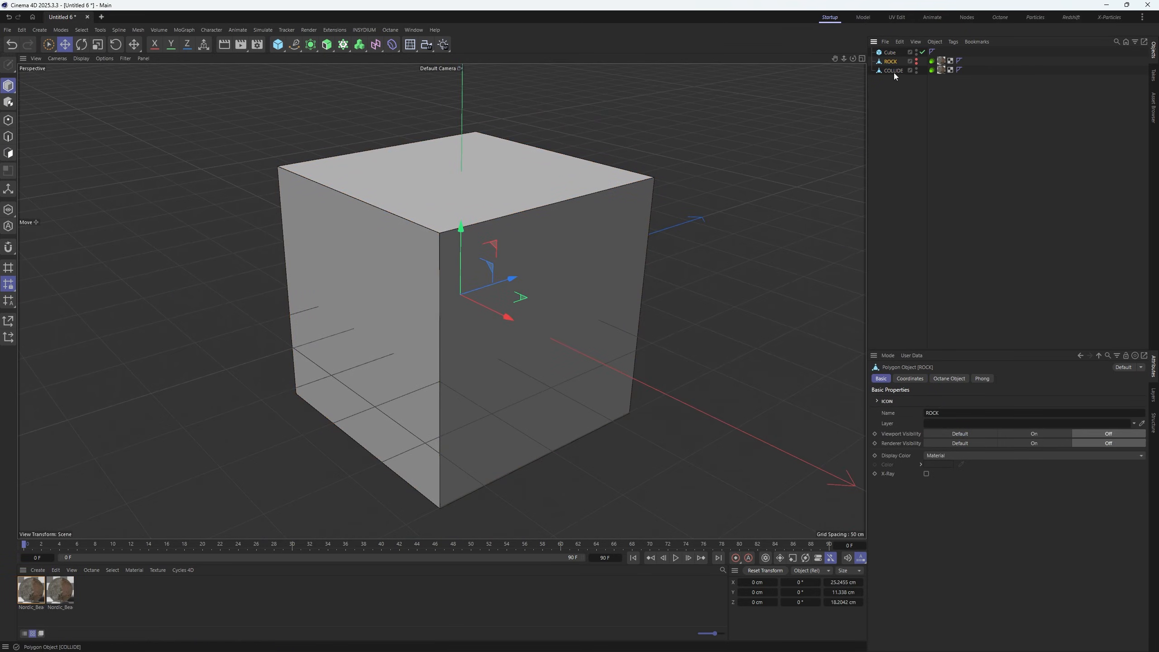
left_click(893, 71, "shift")
key("t")
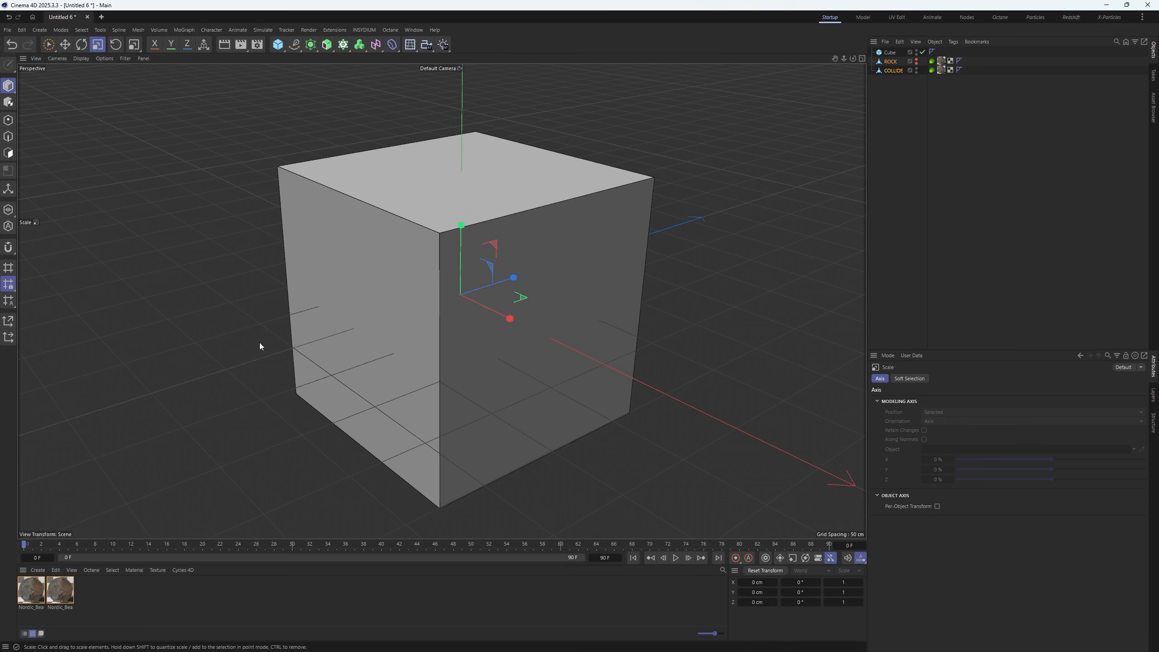
left_click_drag(262, 347, 439, 296)
left_click_drag(339, 344, 512, 283)
left_click_drag(408, 320, 767, 187)
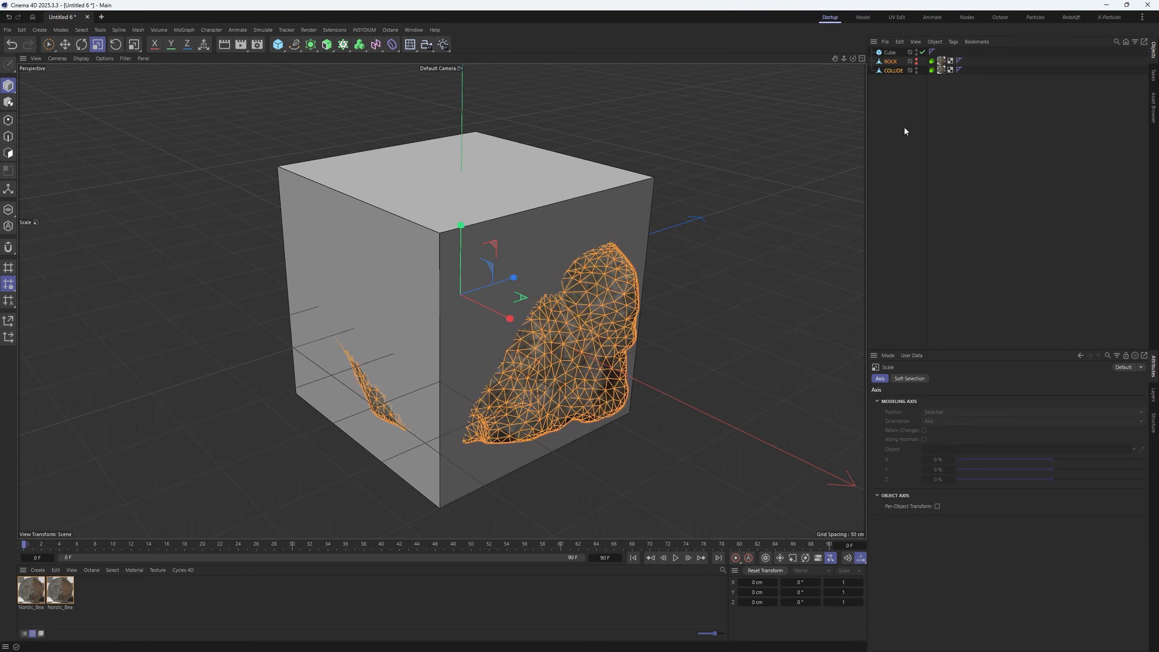
left_click(905, 131)
left_click(889, 52)
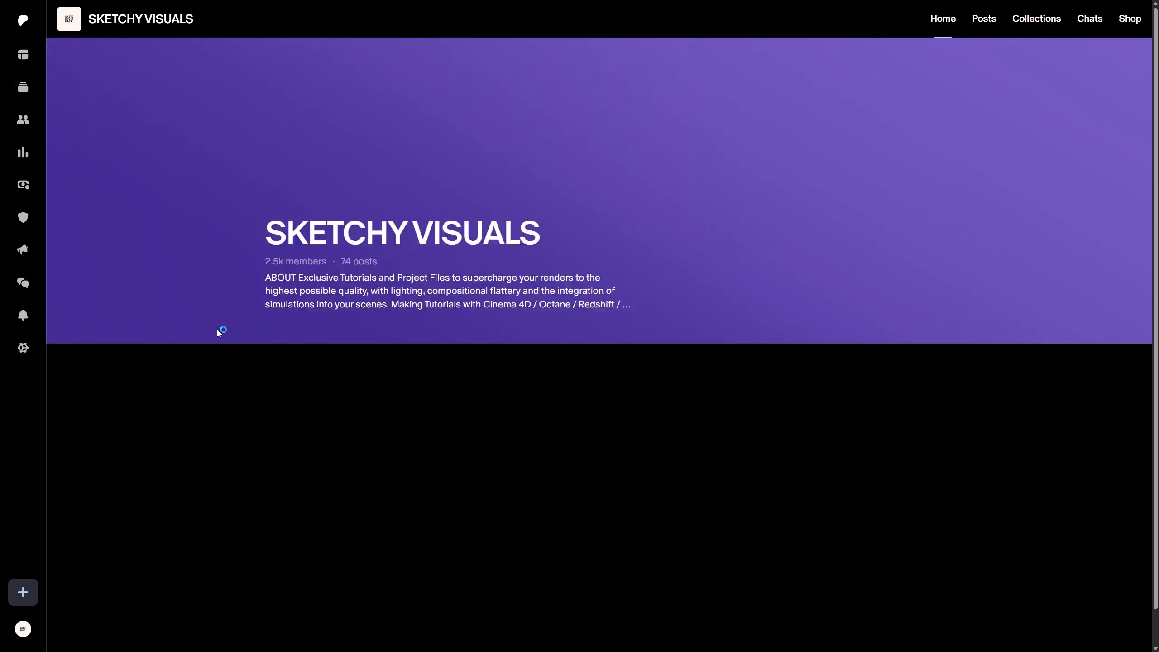
scroll(122, 384, "down", 1)
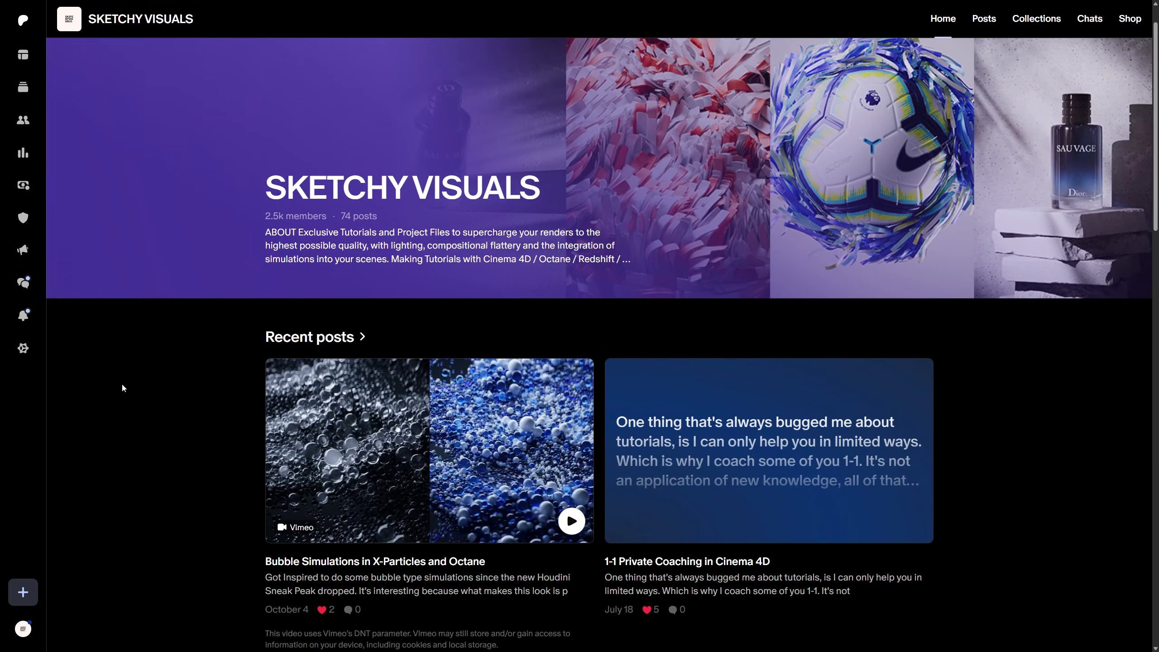
scroll(123, 388, "down", 10)
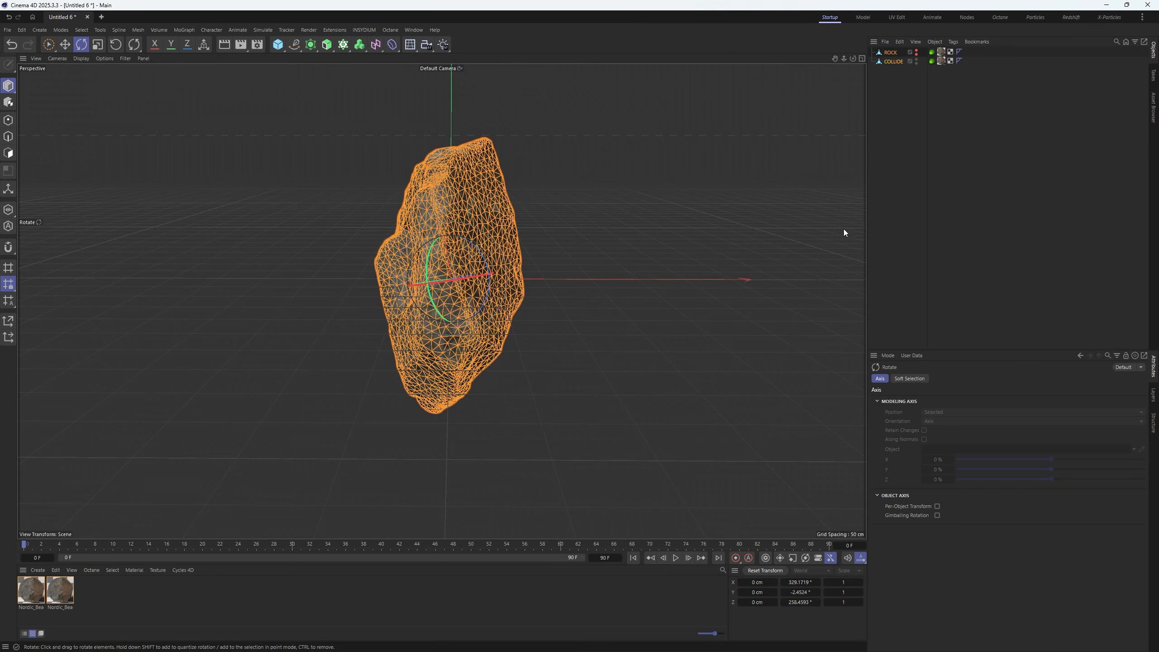
Open the Octane Live Viewer and dock it beside the perspective viewport
left_click(624, 227)
left_click_drag(501, 202, 425, 279, "alt")
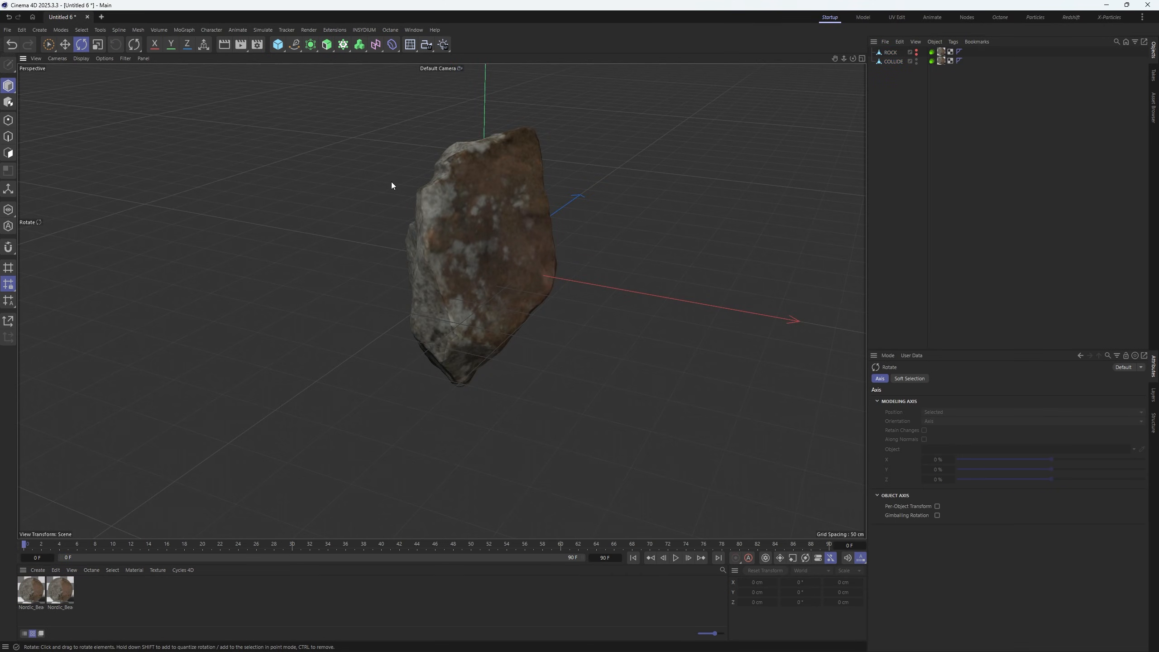
left_click(390, 30)
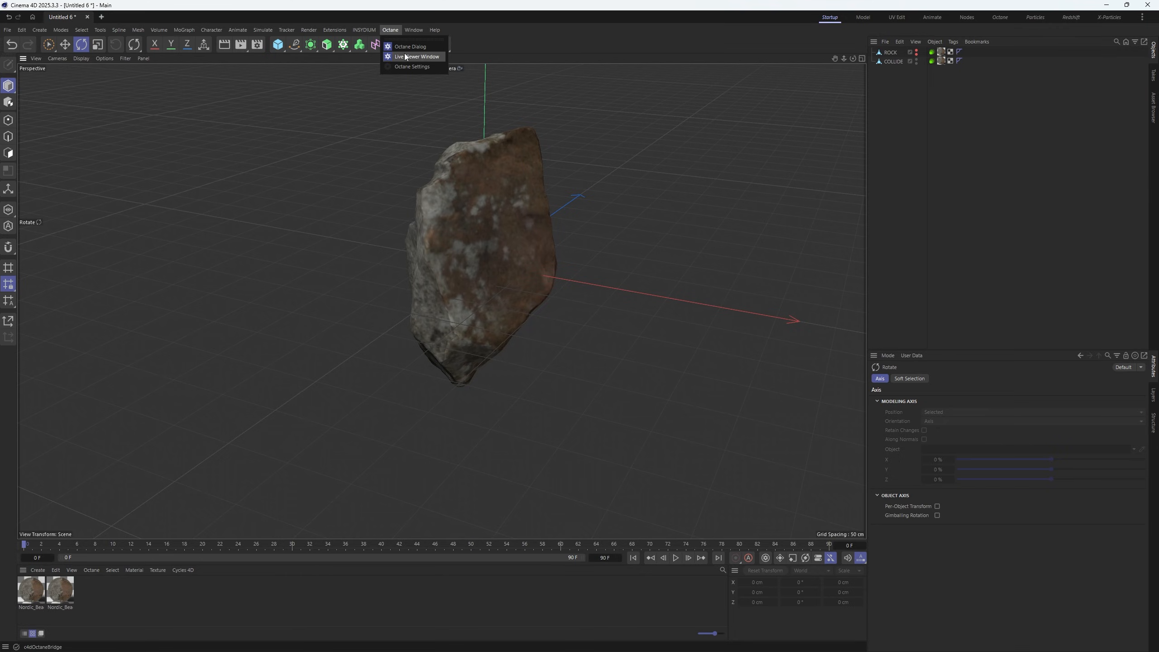
left_click(404, 53)
left_click_drag(268, 160, 285, 93)
left_click_drag(206, 104, 78, 156)
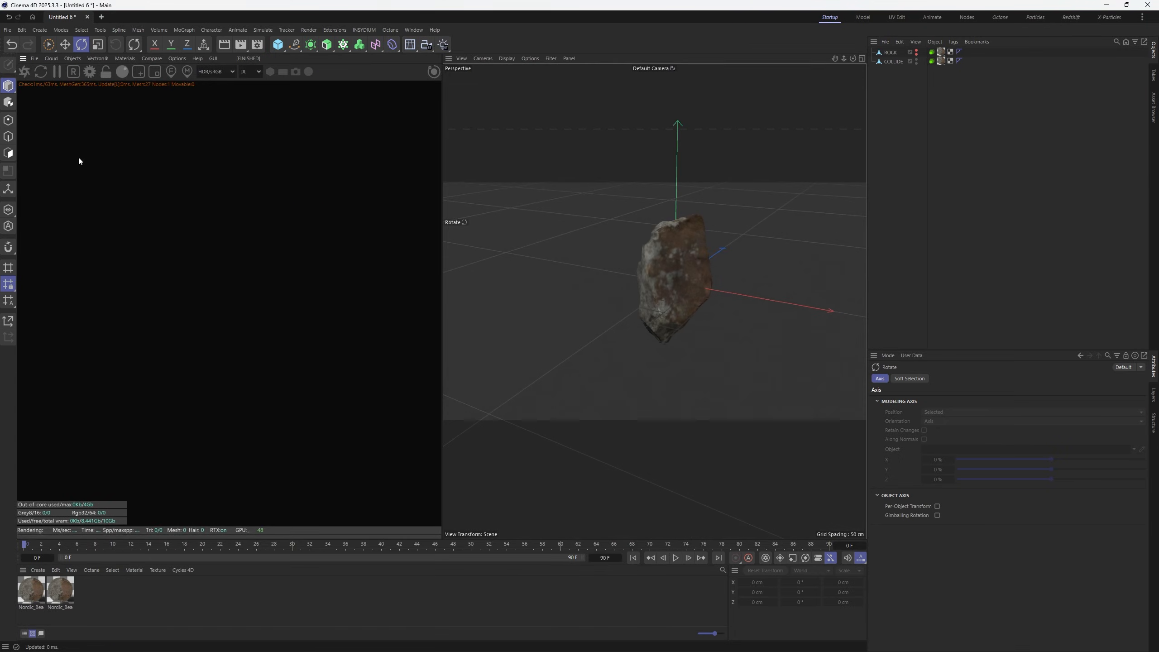
Start the Octane live render, hide COLLIDE in viewport and renderer, and make ROCK visible
left_click(24, 71)
mouse_move(835, 58)
left_mouse_down()
mouse_move(808, 64)
mouse_move(818, 67)
left_mouse_up()
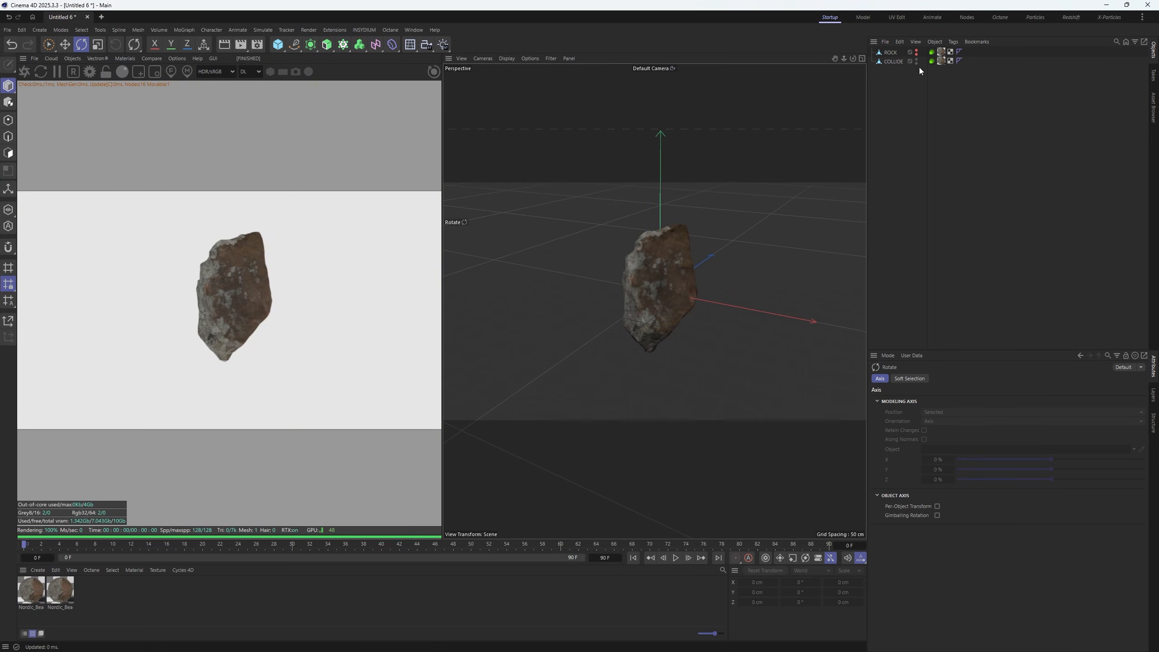
double_click(917, 61, "alt")
left_click(917, 52, "alt")
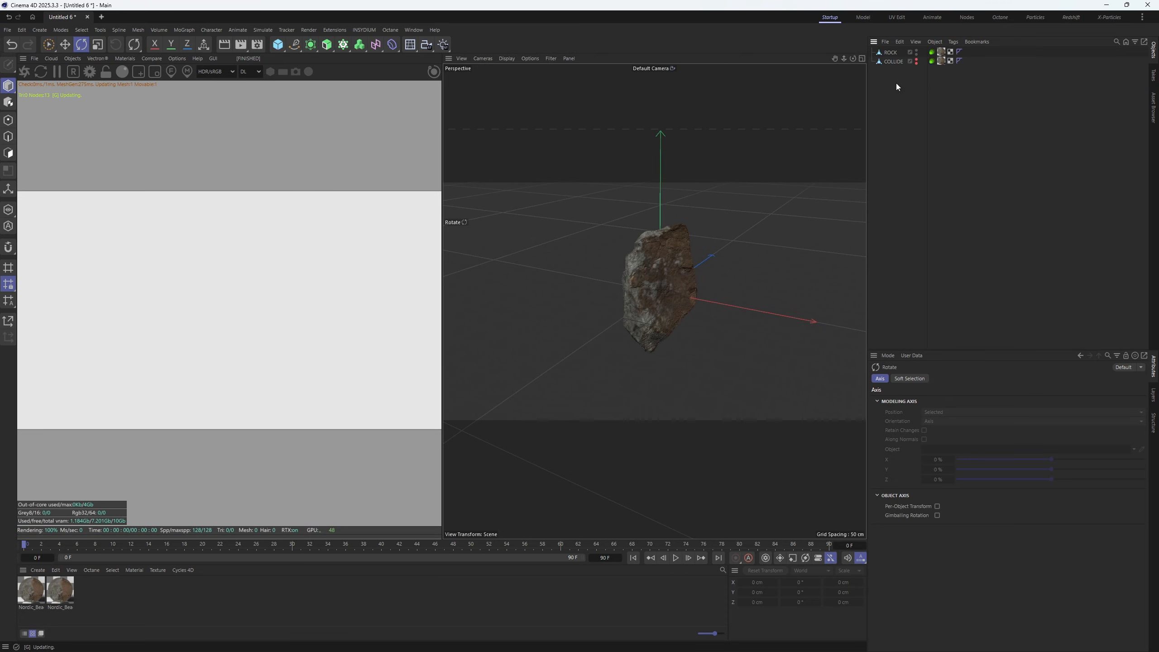
Create an Octane Camera with a focal length of 200 mm and look through it
left_click(72, 58)
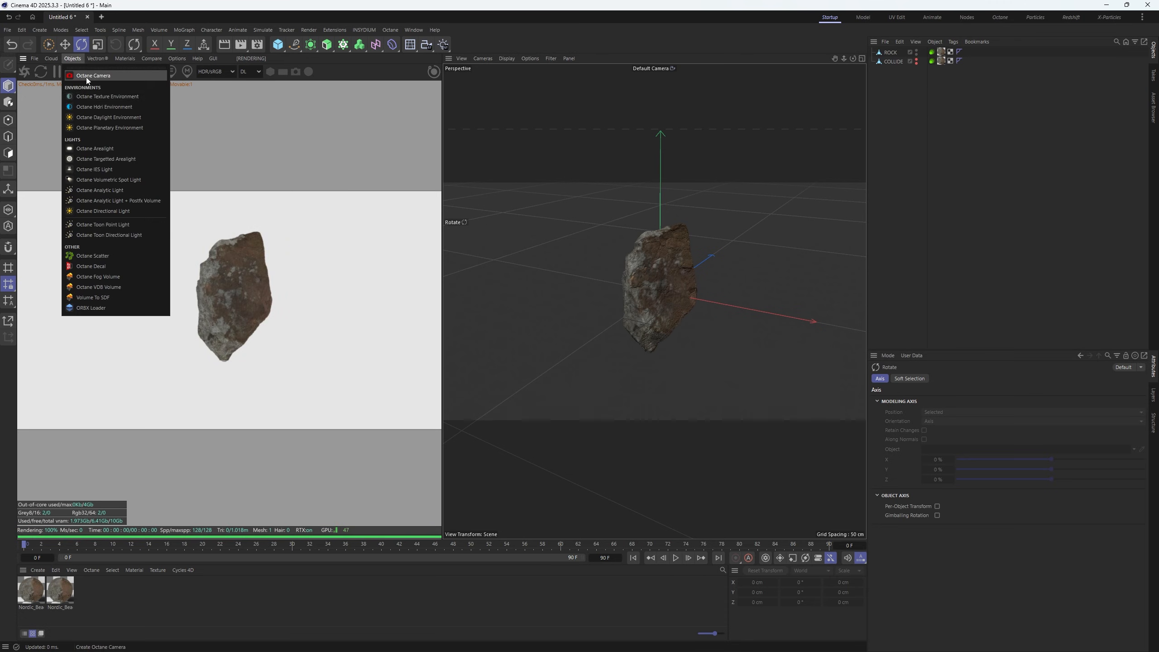
left_click(87, 76)
left_click(981, 423)
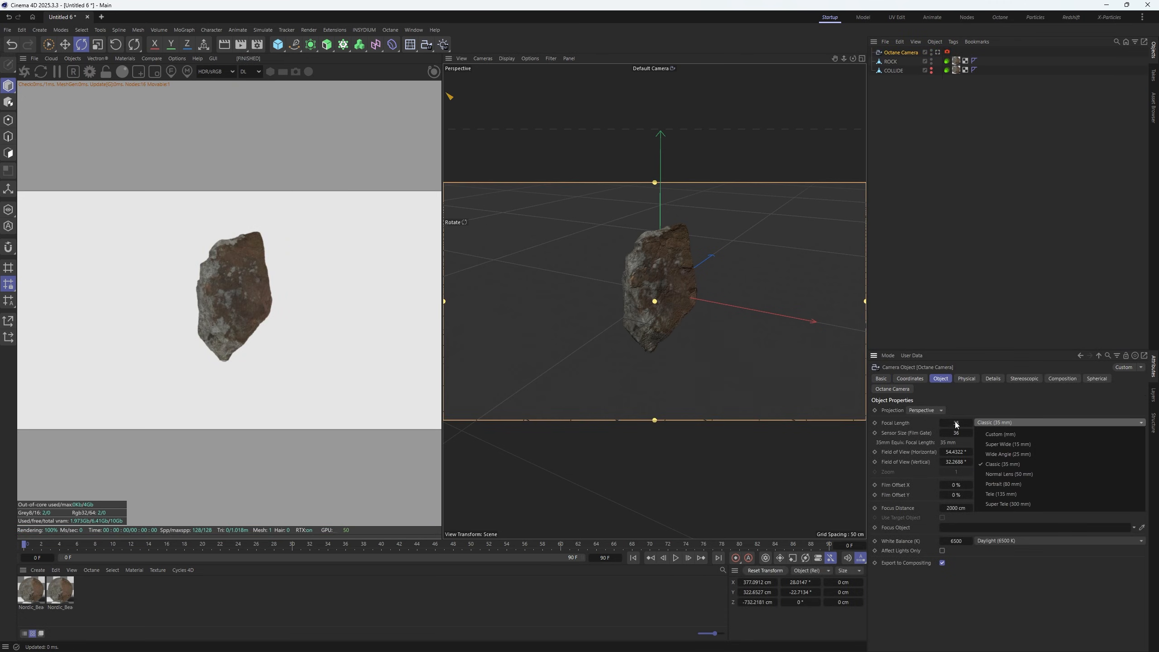
left_click(956, 424)
type("200")
key("Return")
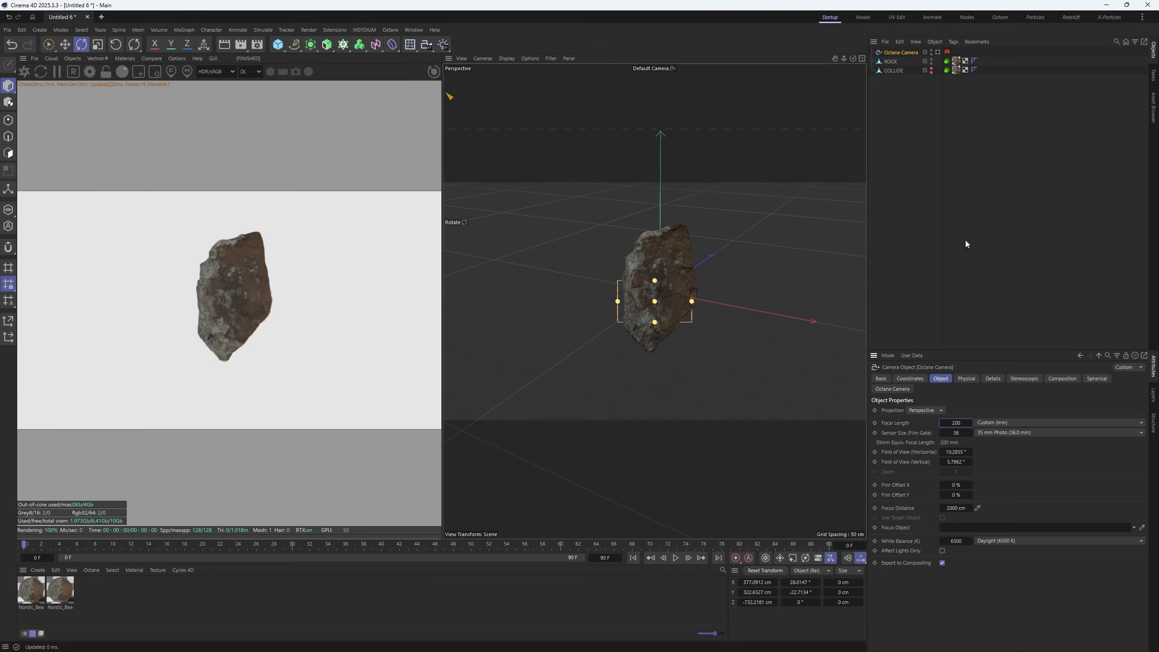
left_click(938, 52)
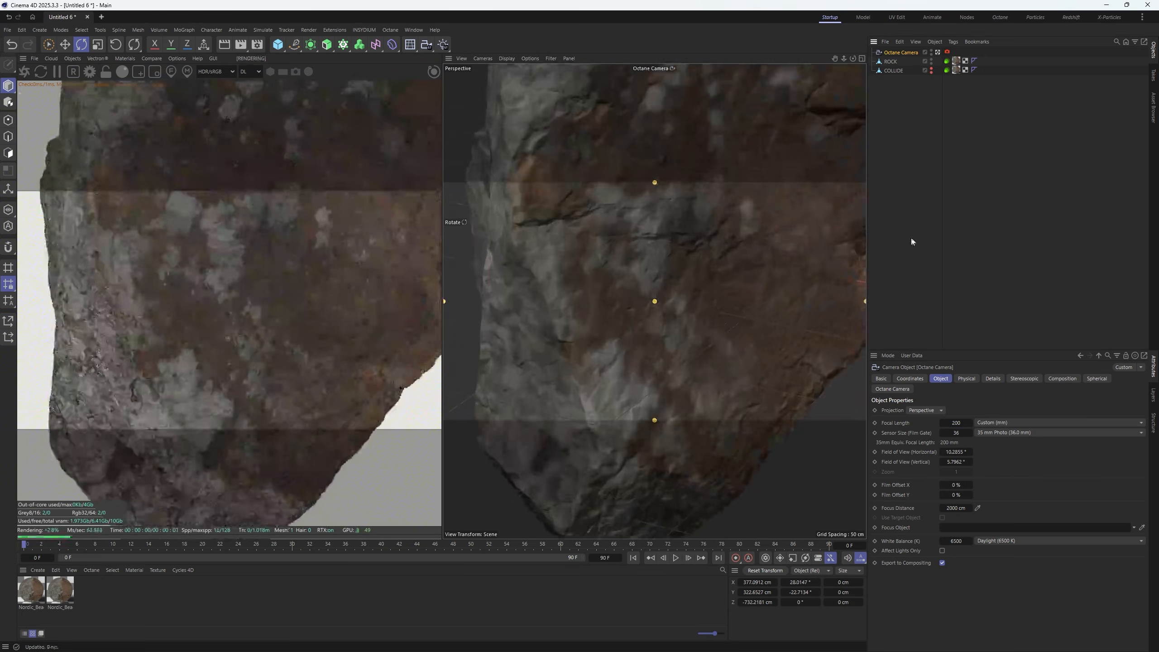
Set the camera's X and Y position, heading and pitch to 0, and dolly it back to about Z -3468 cm to frame the rock
left_click(911, 378)
left_click(915, 423)
type("0")
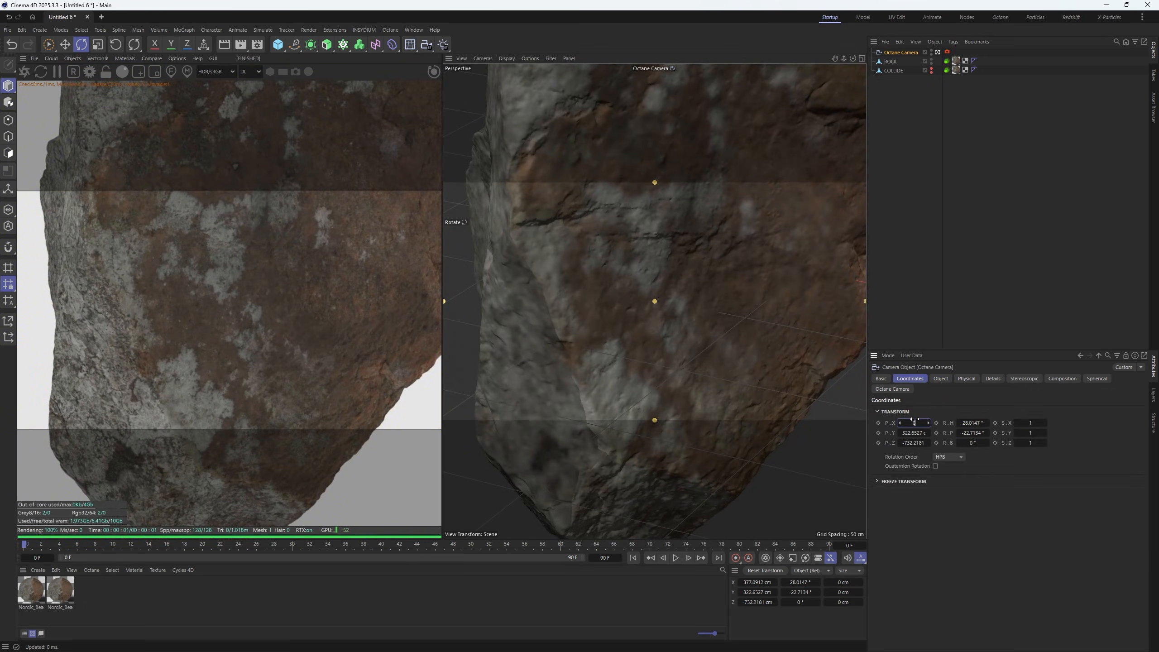
key("Tab")
type("0")
key("Tab")
key("Tab")
type("0")
key("Tab")
type("0")
key("Return")
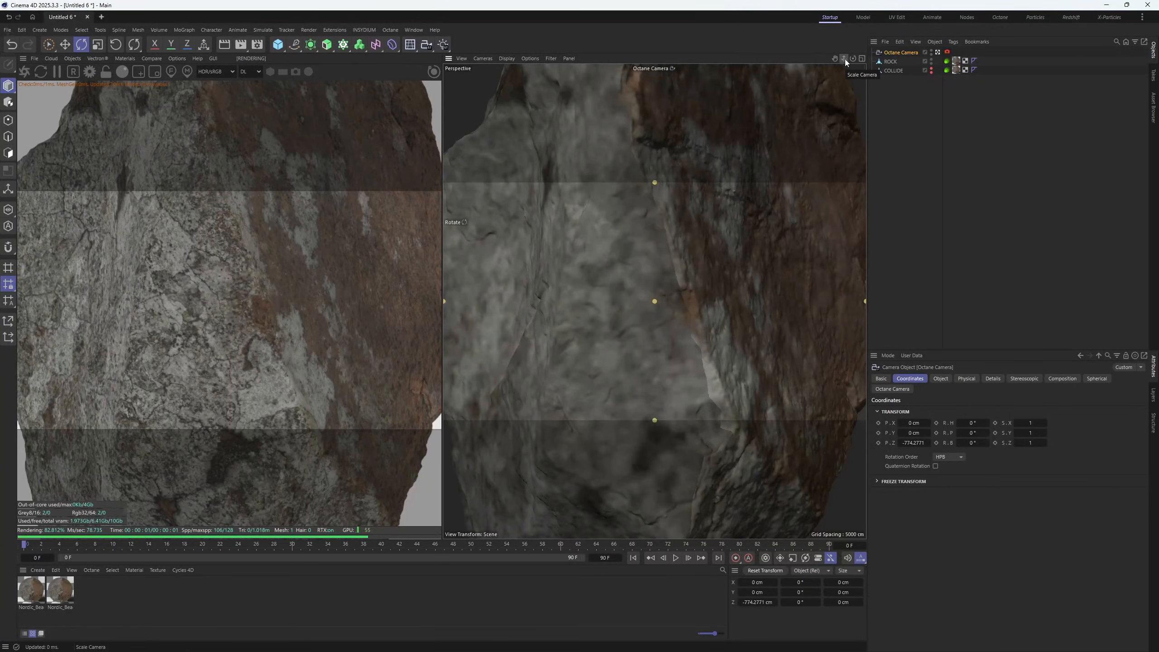
left_click_drag(844, 59, 629, 134)
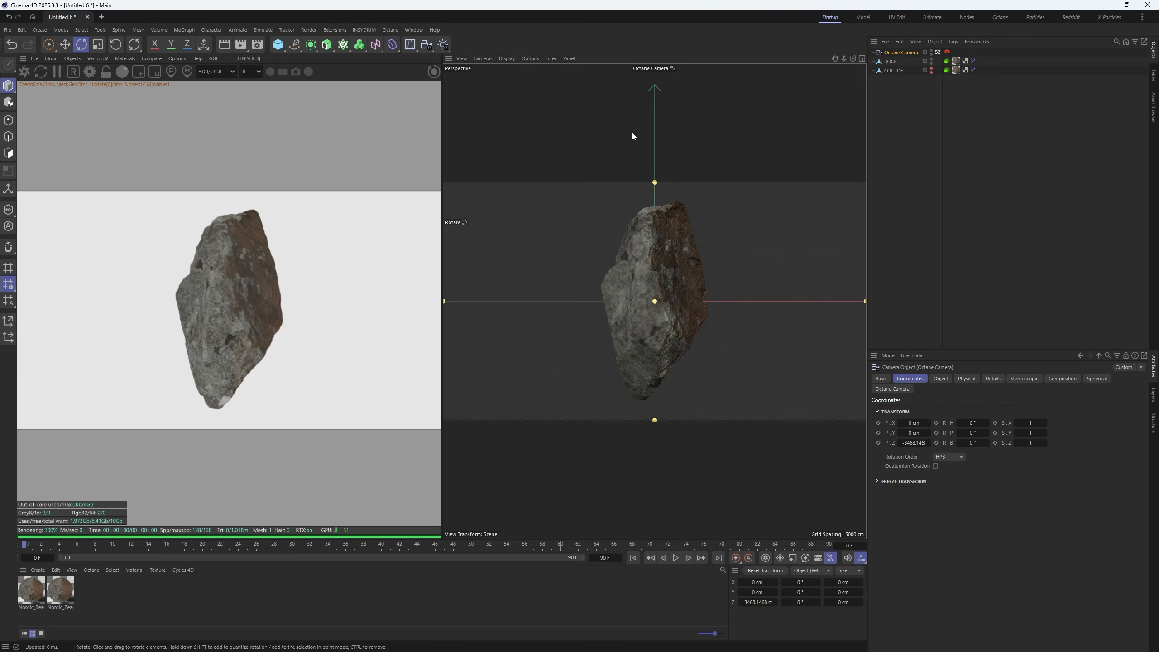
Lock the Live Viewer resolution and switch its render kernel to path tracing (PT)
left_click(106, 72)
left_click(248, 73)
left_click(250, 98)
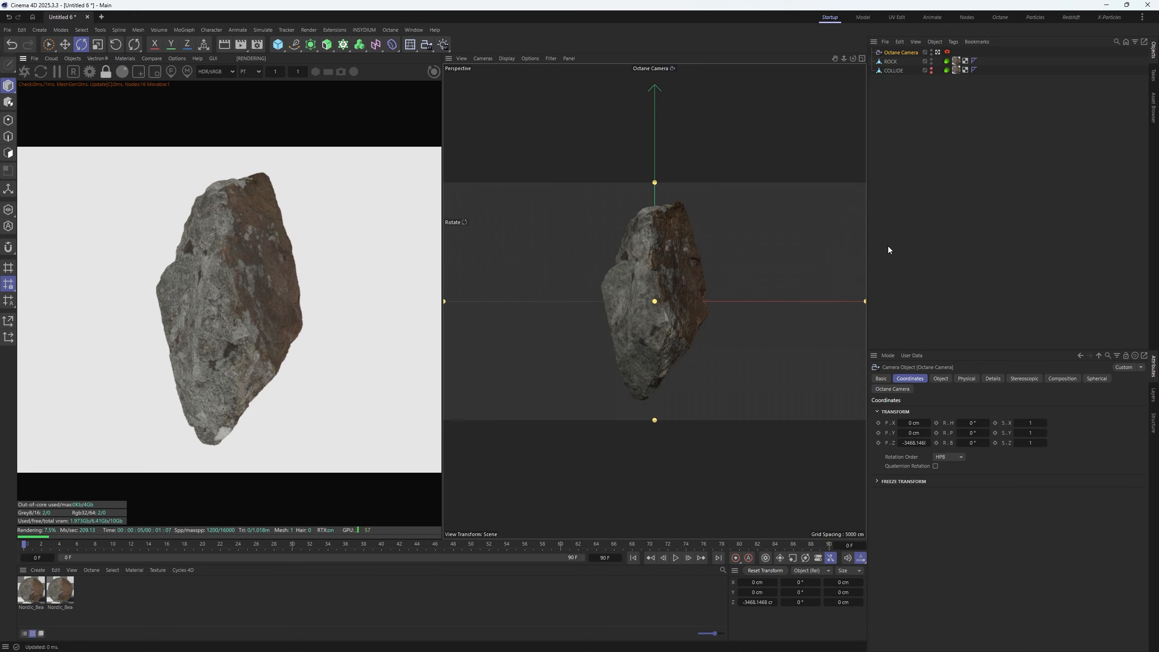
Add an Octane Texture Environment kept as Primary environment, and set its RgbSpectrum colour to black with V at 0
left_click(73, 59)
left_click(92, 87)
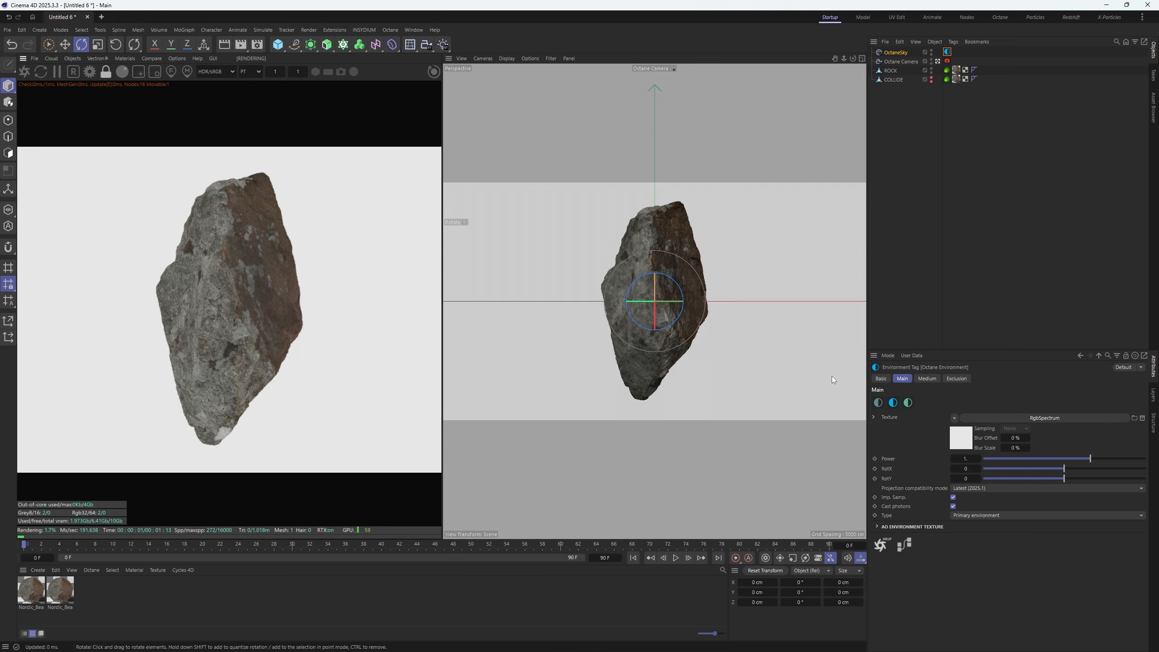
left_click(980, 515)
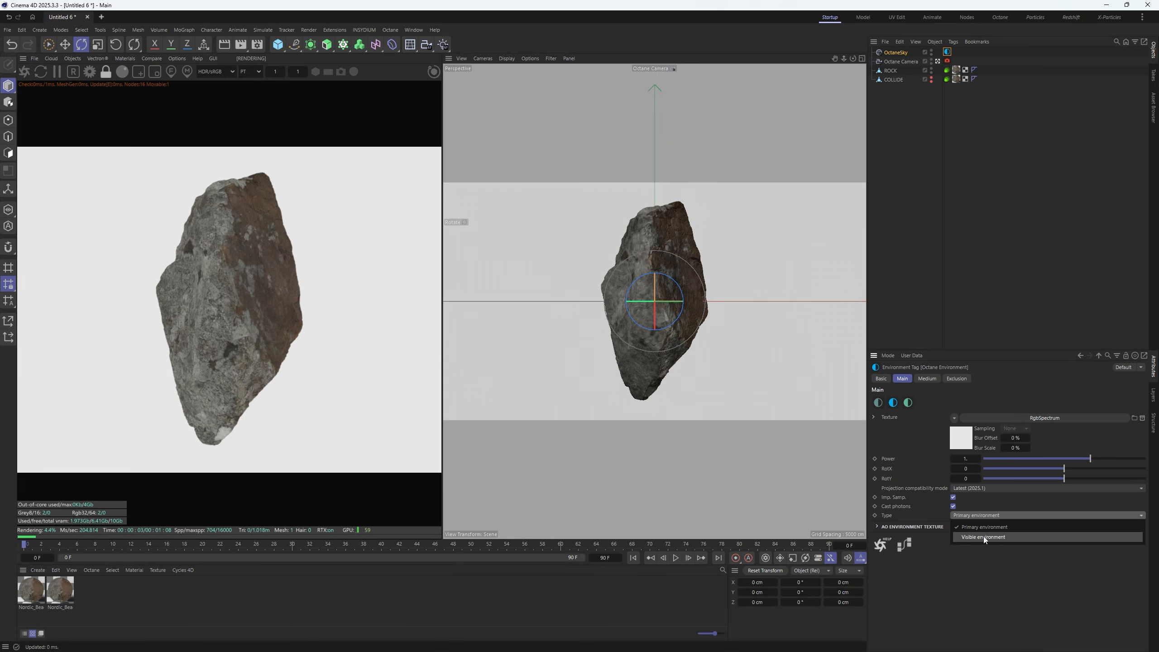
left_click(985, 526)
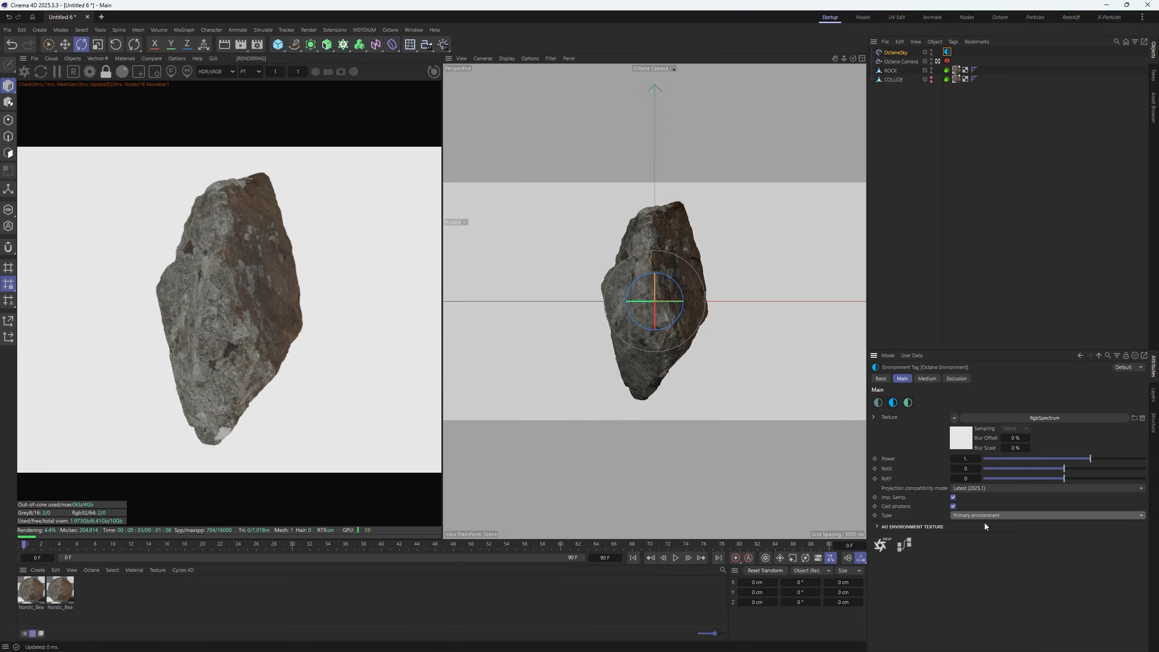
left_click(966, 442)
left_click_drag(995, 433, 829, 459)
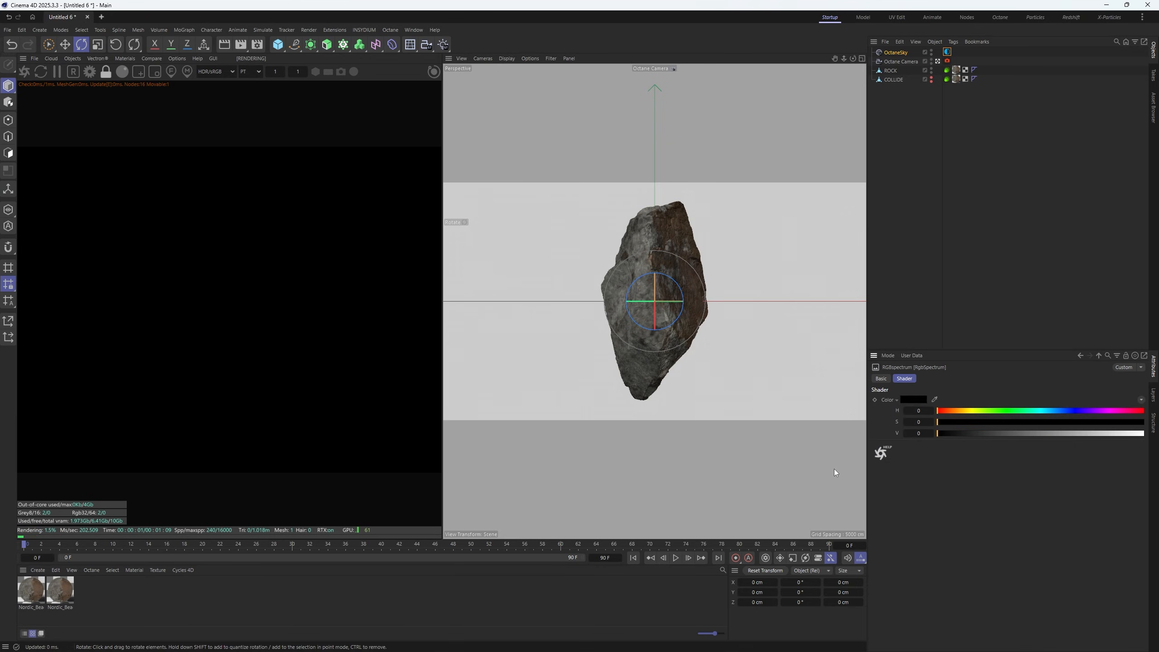
Hide the OctaneSky object in the viewport and add an Octane Arealight to the scene
left_click(927, 103)
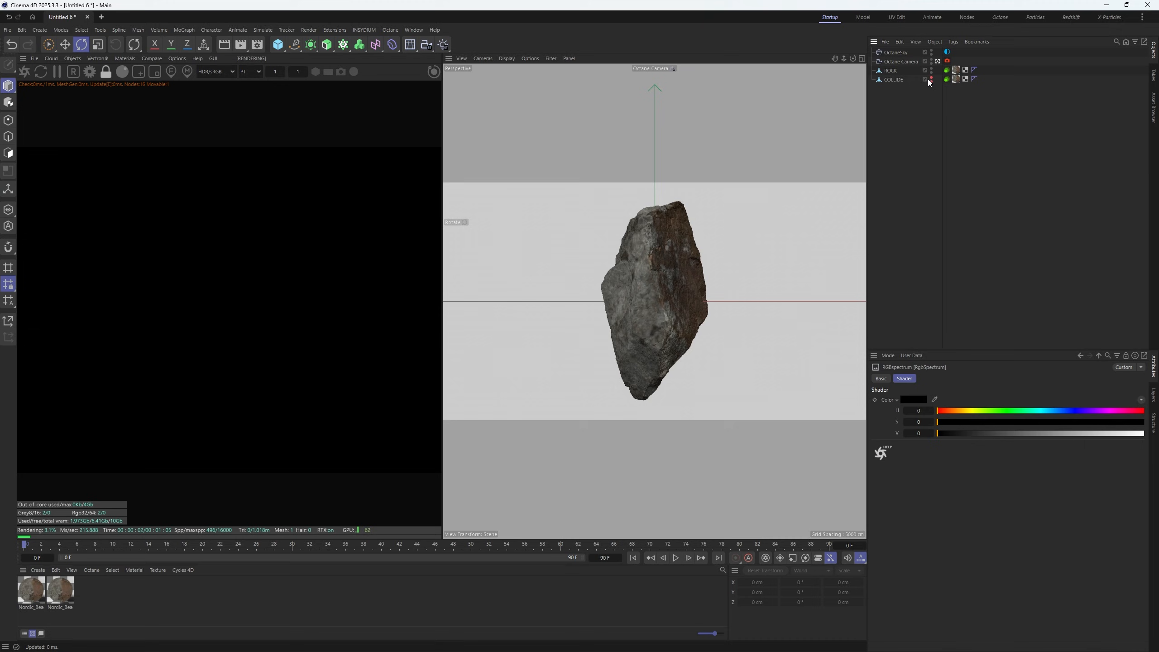
left_click(931, 51)
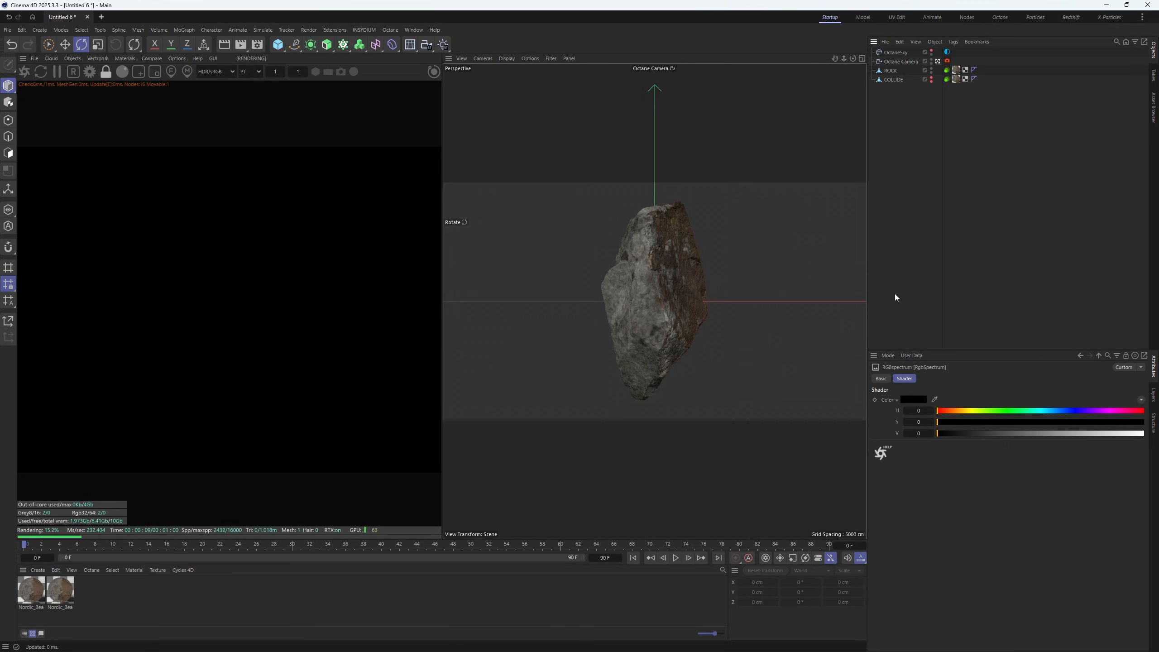
left_click(75, 59)
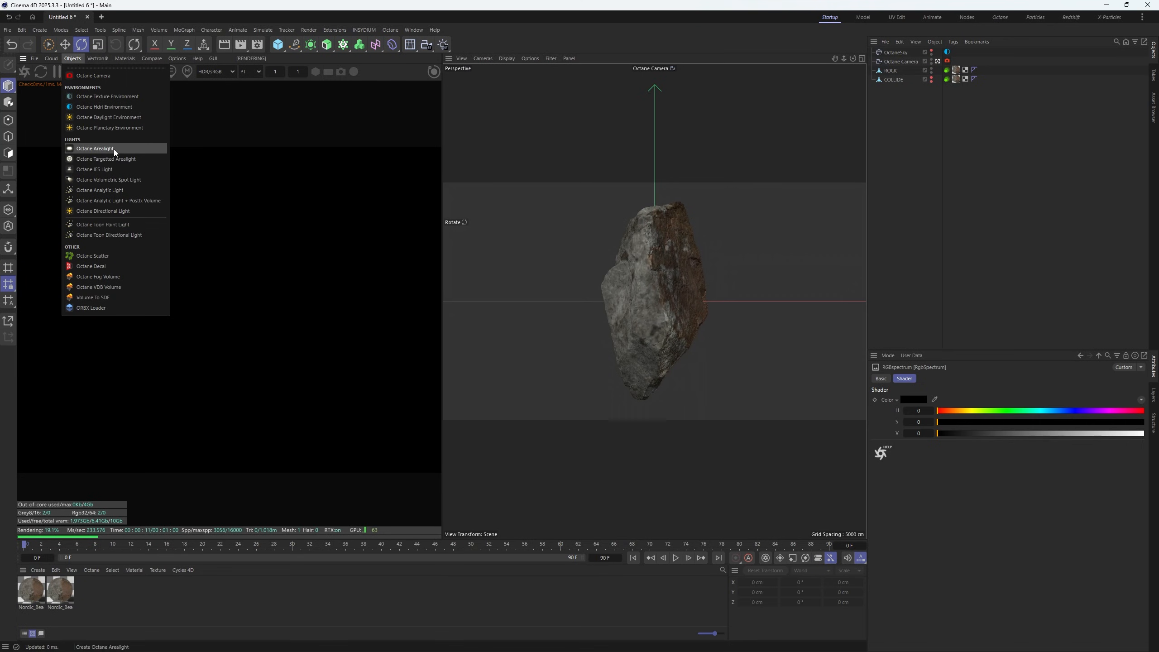
left_click(105, 149)
Add a Target tag to the area light and set ROCK as its target object
right_click(888, 52)
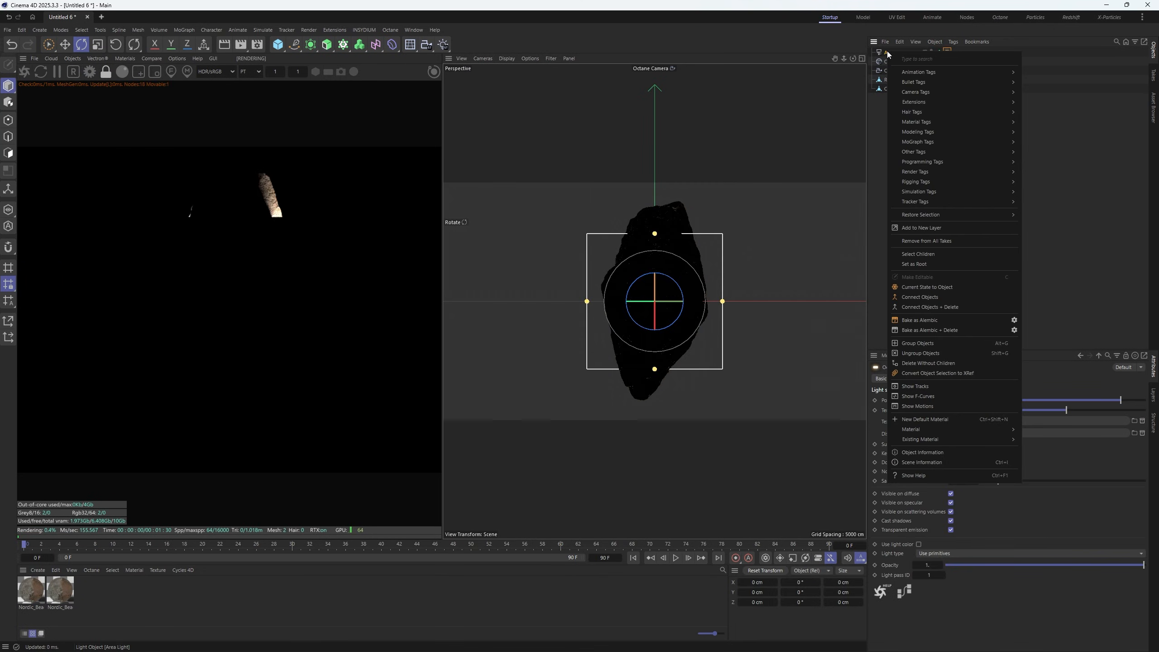
mouse_move(960, 73)
left_click(1040, 108)
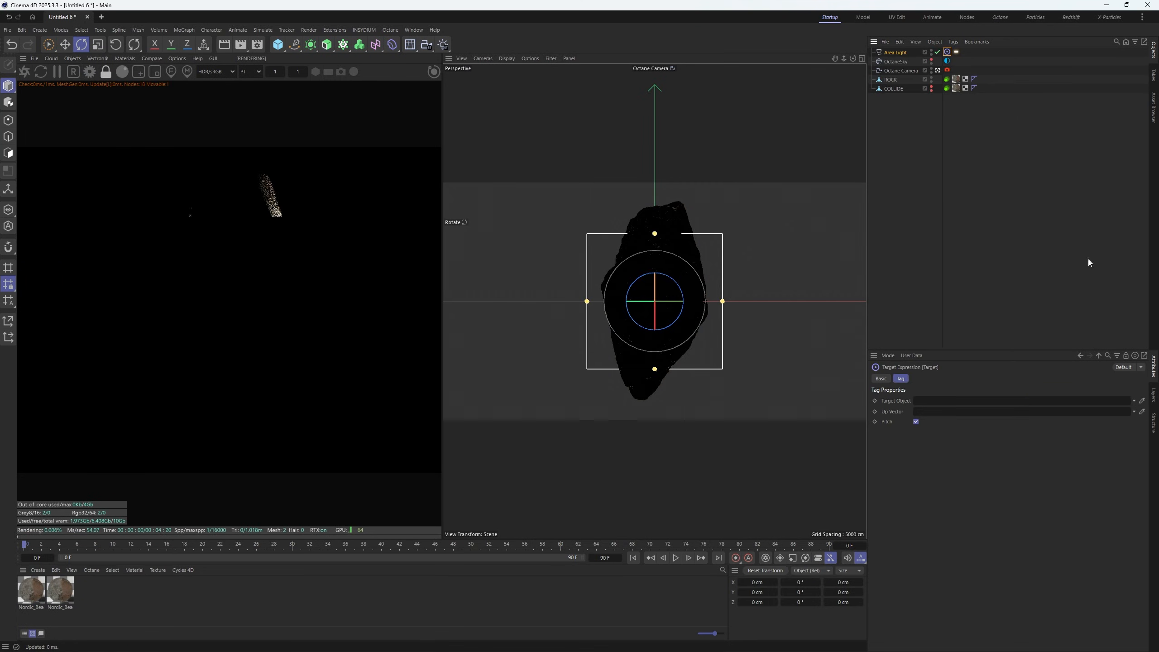
left_click(891, 79)
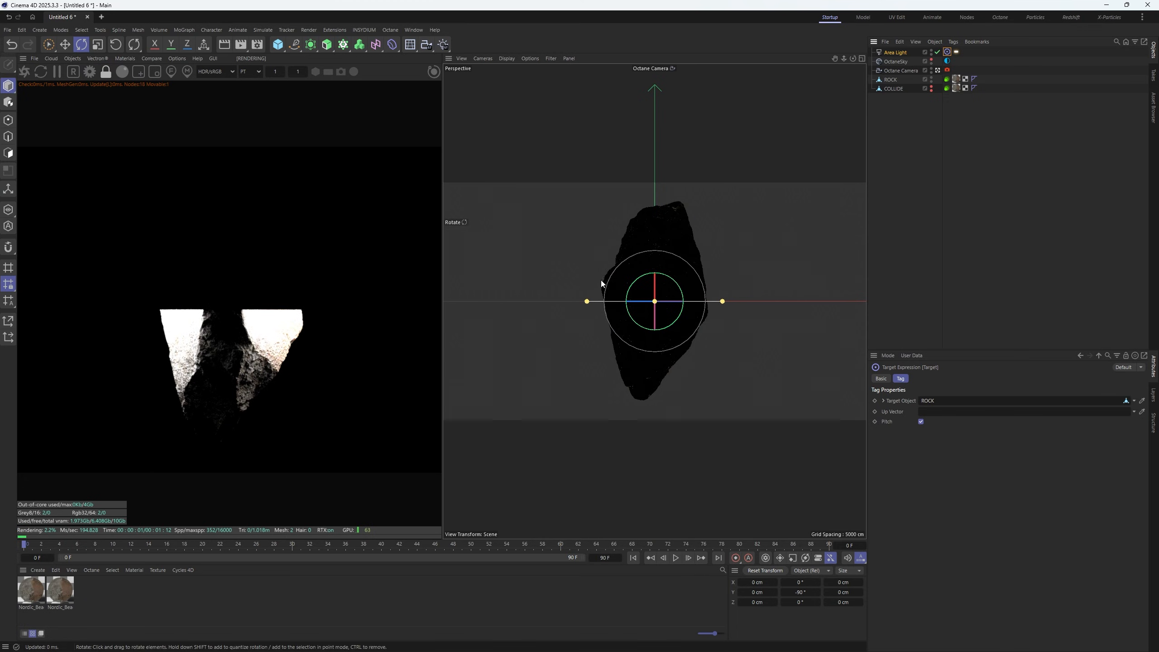
Look through the four-view layout and the single Perspective, Top, Right and Front views
middle_click(600, 241)
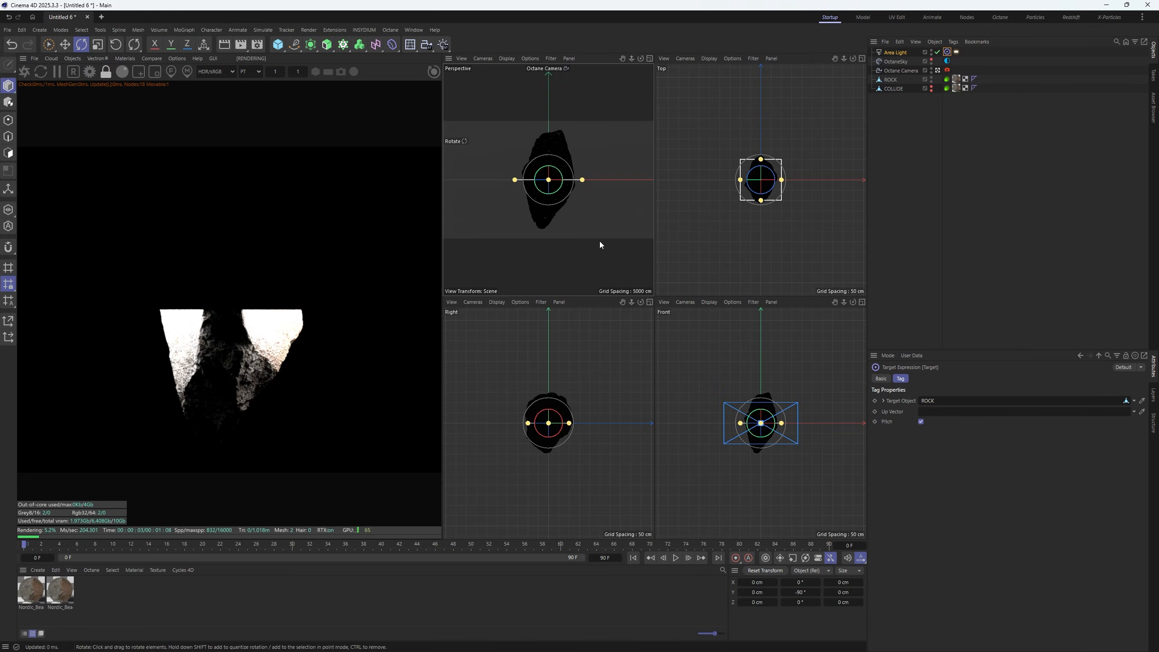
middle_click(599, 242)
left_click(862, 59)
middle_click(715, 176)
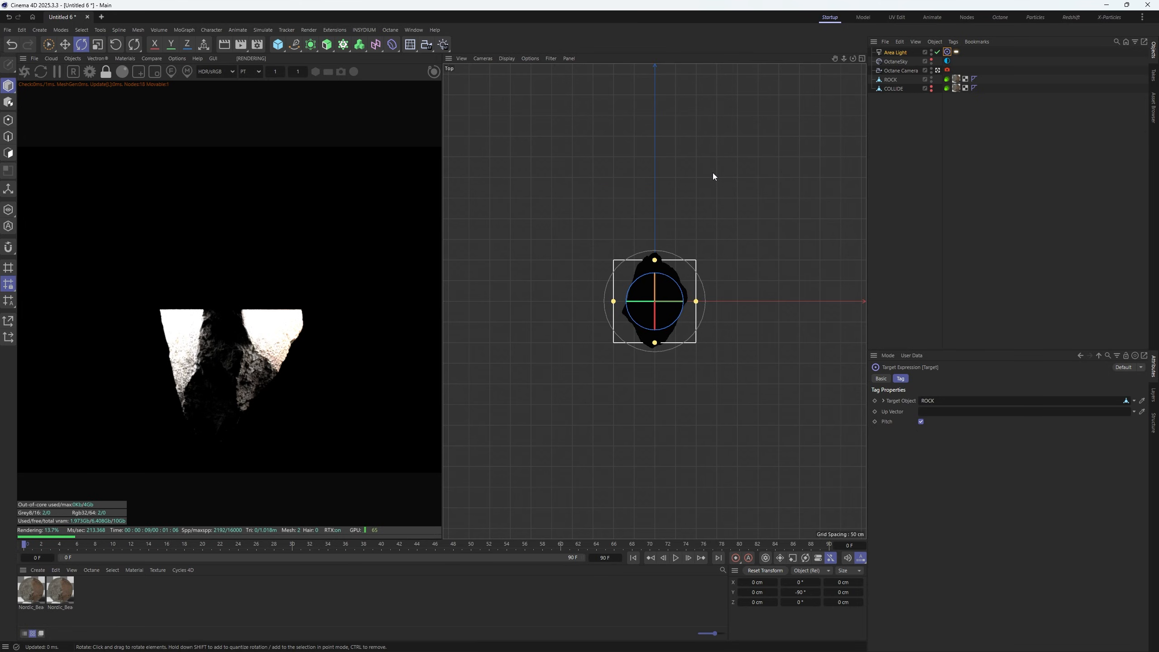
middle_click(715, 177)
key("F1")
key("F2")
key("F3")
key("F4")
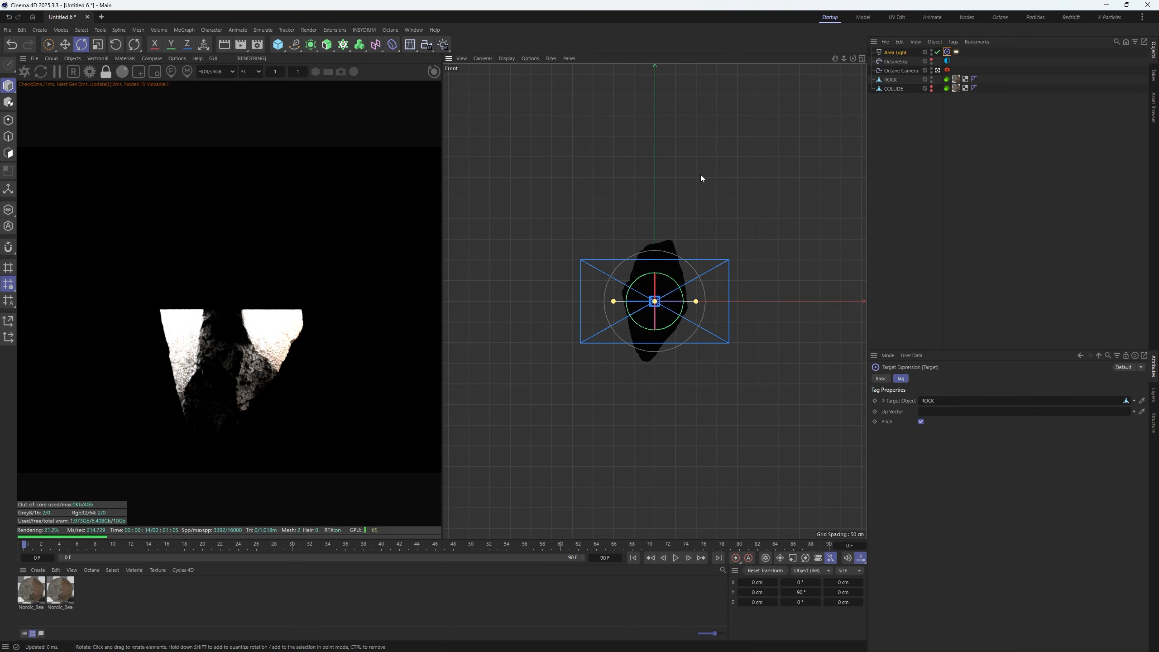
Change the Top view to Perspective projection and maximise it as a working view separate from the Octane Camera view
key("F2")
middle_click(701, 173)
middle_click(710, 149)
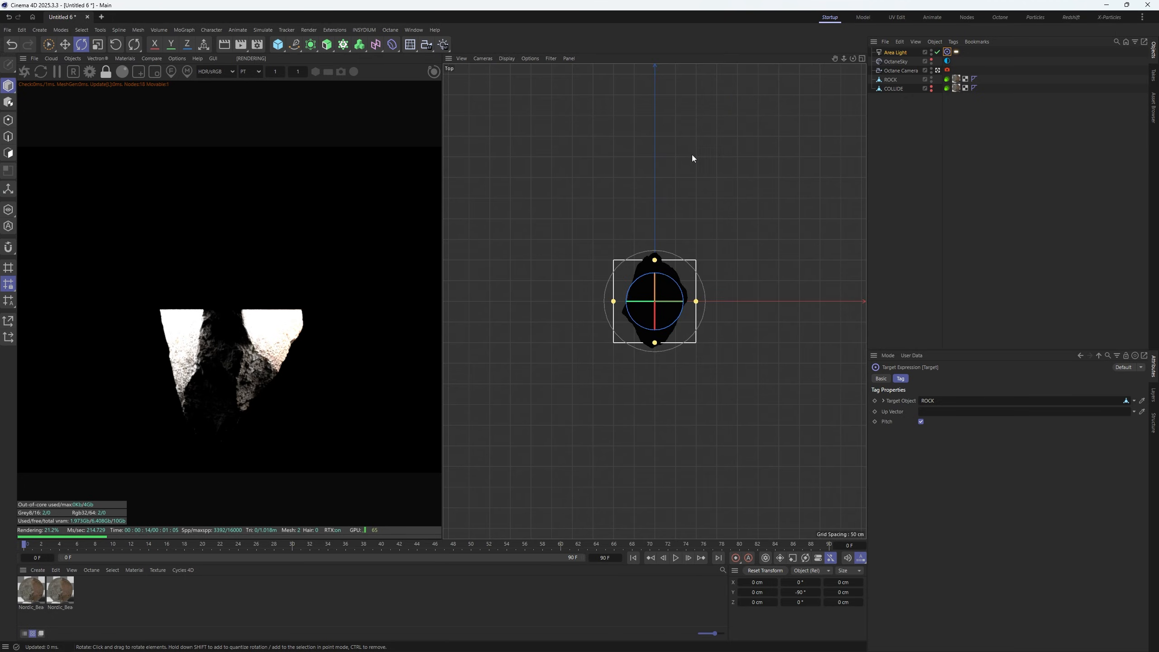
left_click(483, 56)
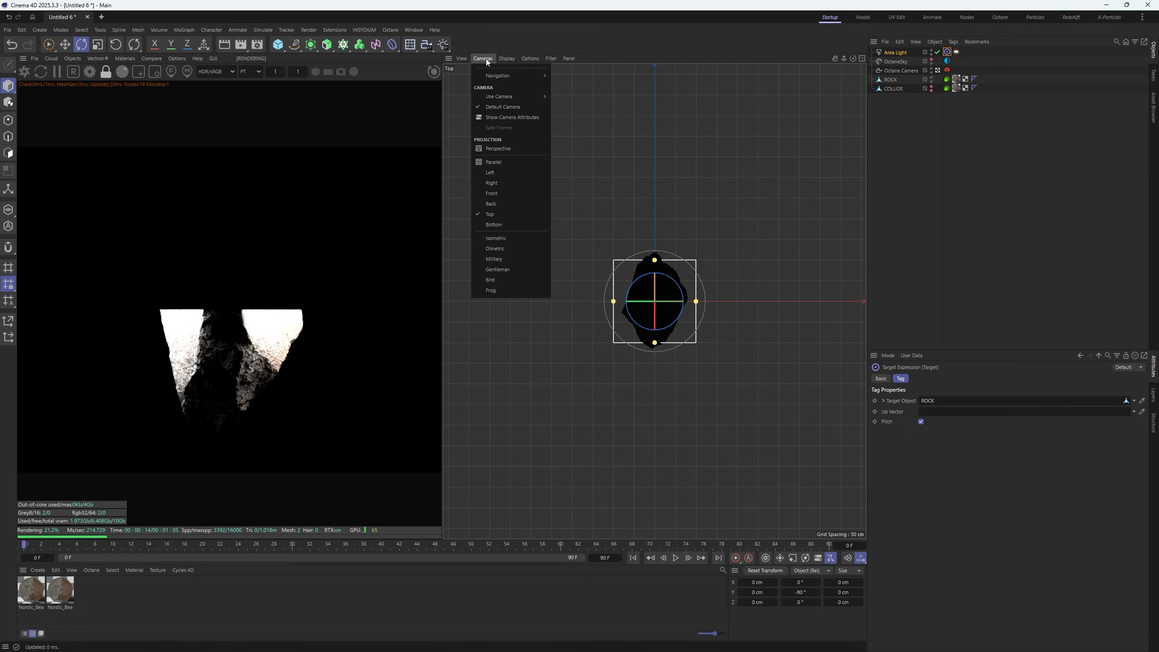
left_click(505, 148)
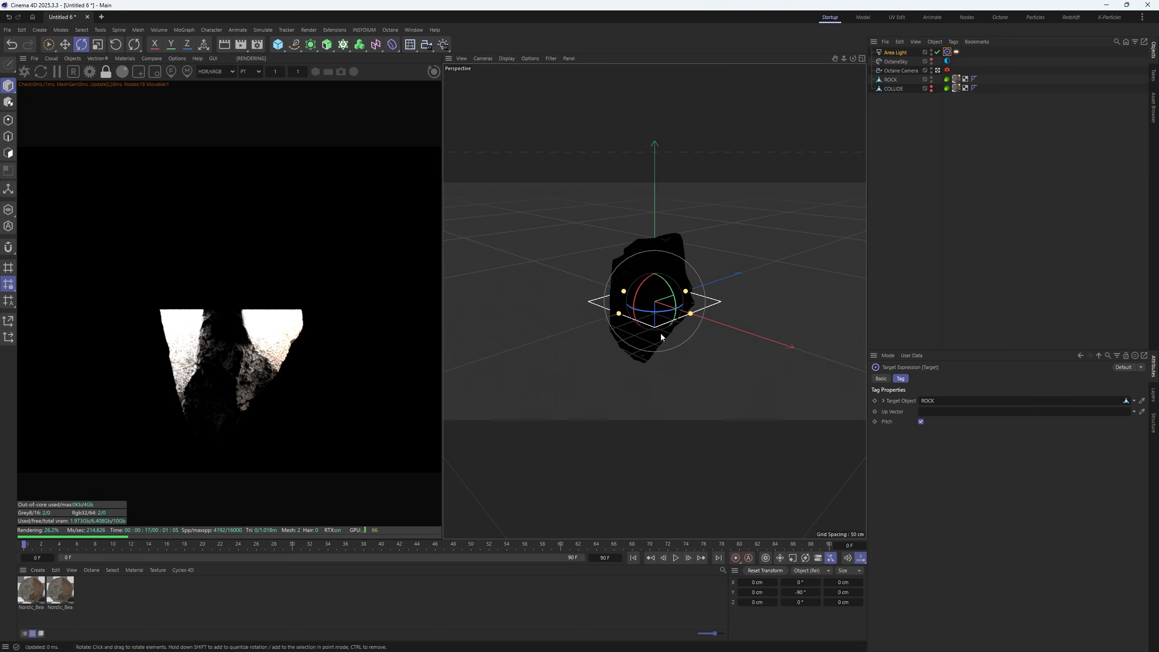
middle_click(659, 256)
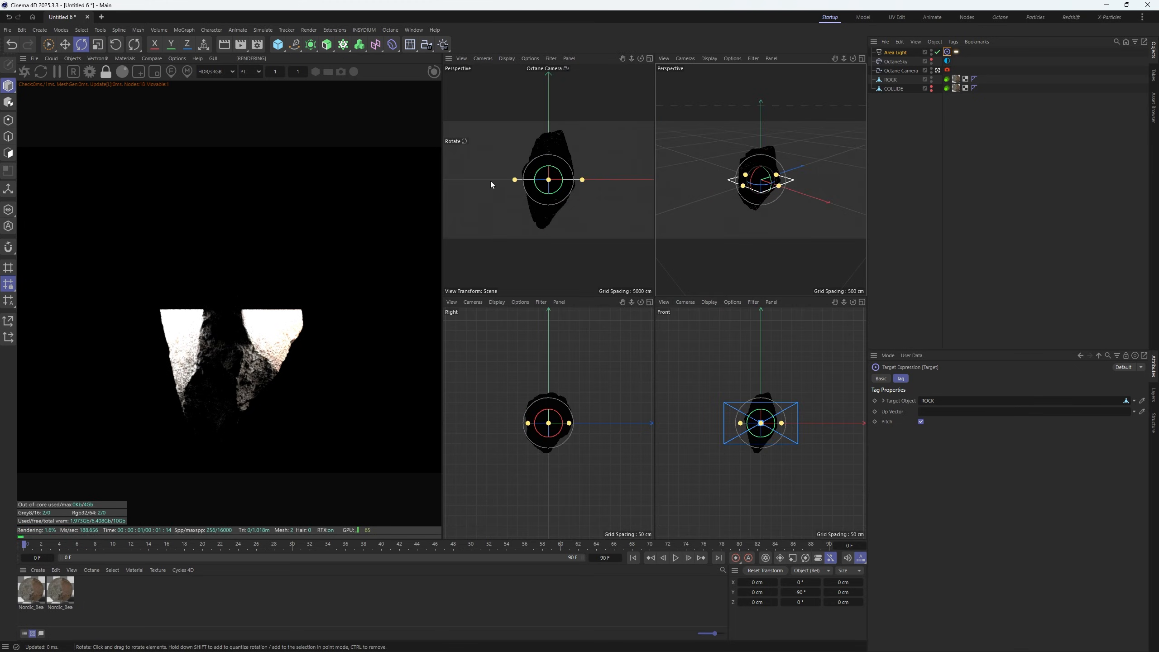
middle_click(681, 208)
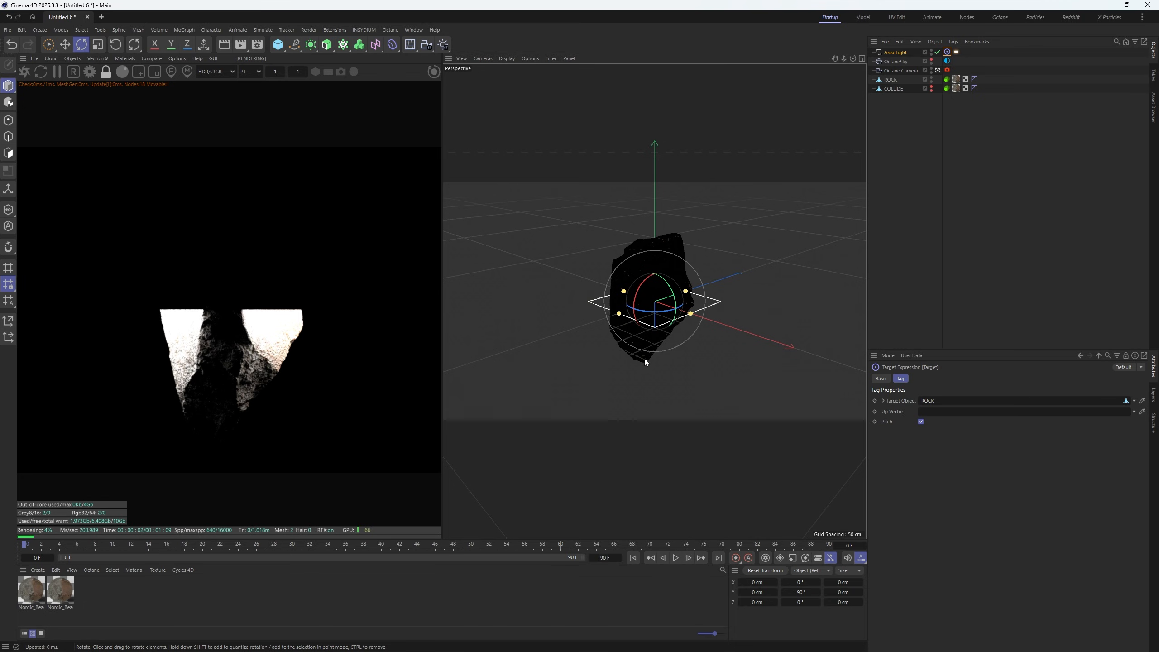
Move the area light away from the rock to about X 314 cm, Y 162 cm
mouse_move(665, 260)
left_mouse_down("alt")
mouse_move(614, 258)
mouse_move(691, 274)
mouse_move(701, 320)
mouse_move(705, 279)
mouse_move(657, 272)
left_mouse_up("alt")
key("e")
scroll(648, 279, "down", 10)
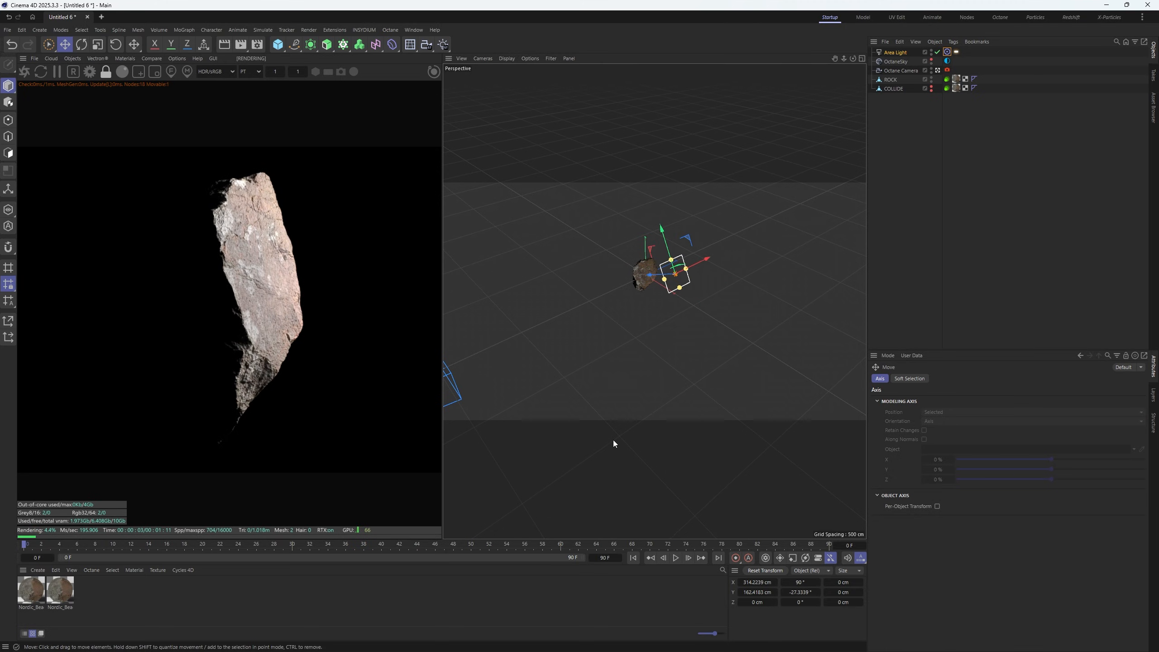
Duplicate the area light to about X -487, Y -115, Z 261 cm behind the rock, and lower the original to about Y 103 cm
key("w")
left_click_drag(685, 284, 650, 243, "ctrl")
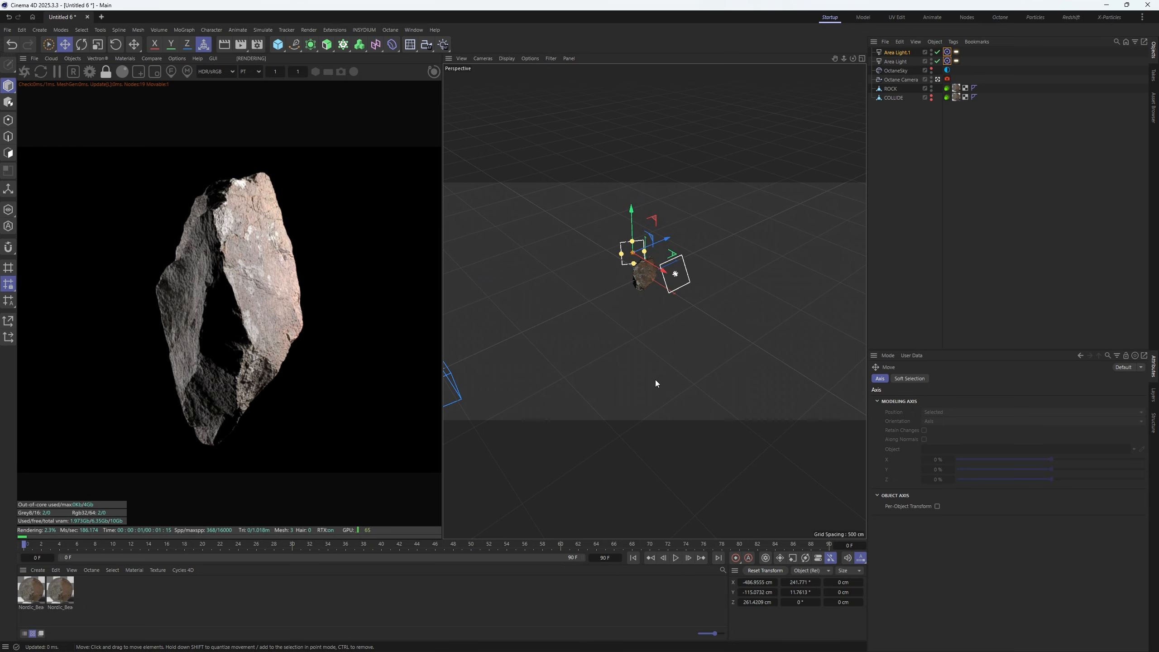
left_click(895, 61)
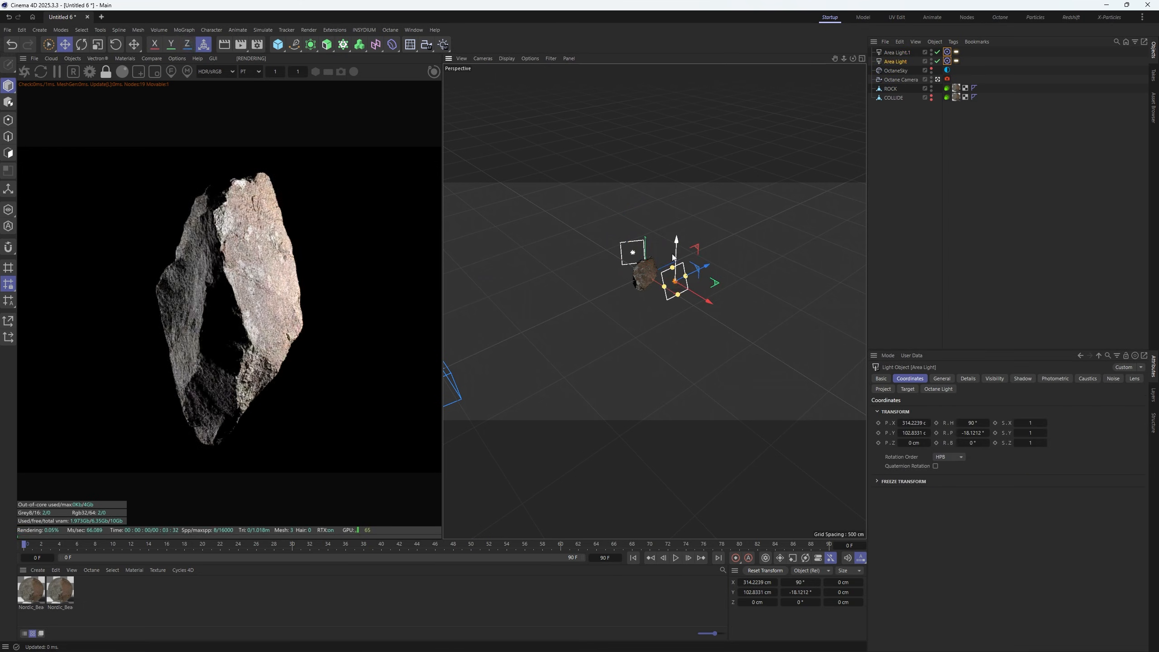
left_click(905, 121)
Rename the OctaneSky object as SHADOW
double_click(896, 70)
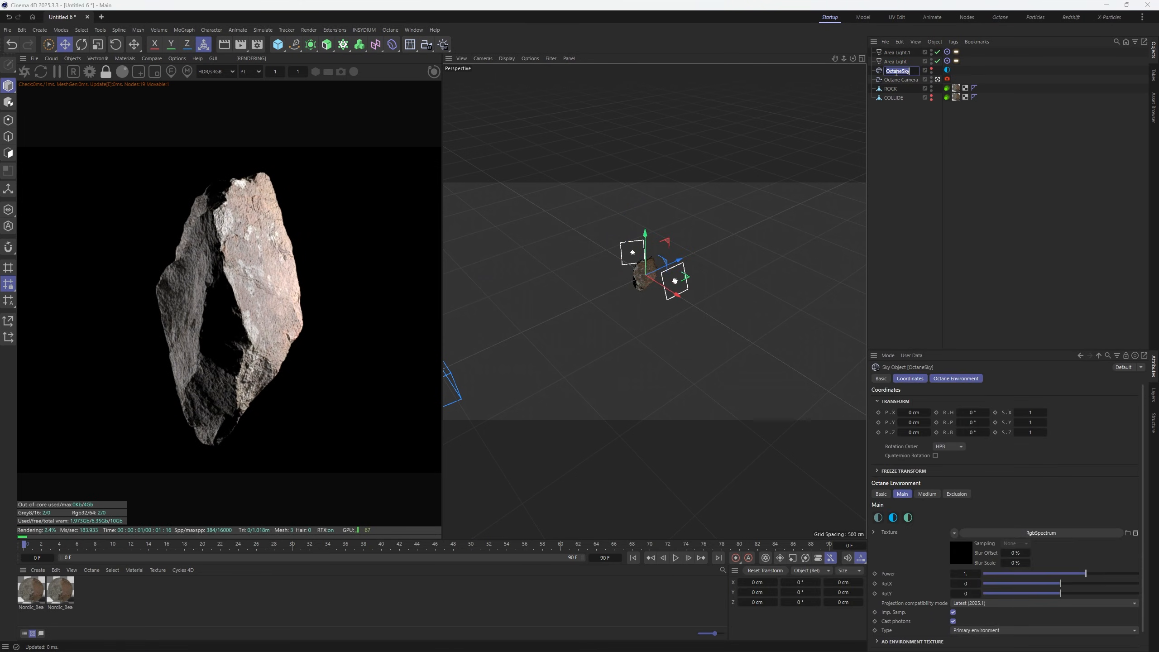
type("SHADOW")
key("Return")
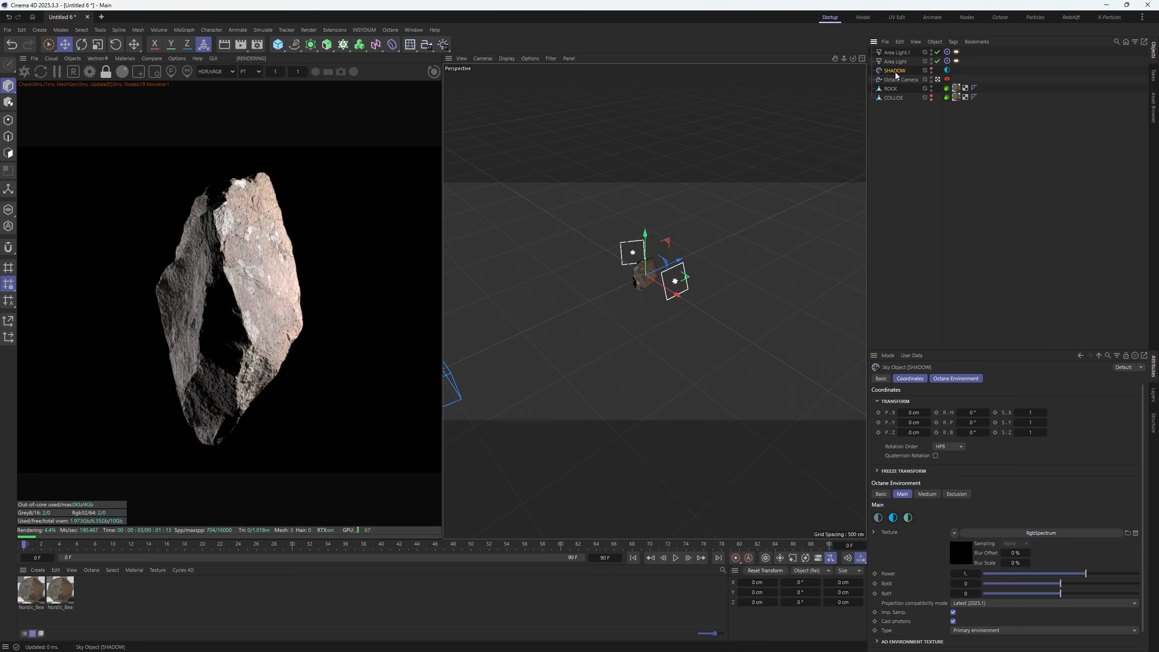
Add an Octane HDRI Environment, place it directly above SHADOW in the object hierarchy and hide it in the viewport
left_click(73, 58)
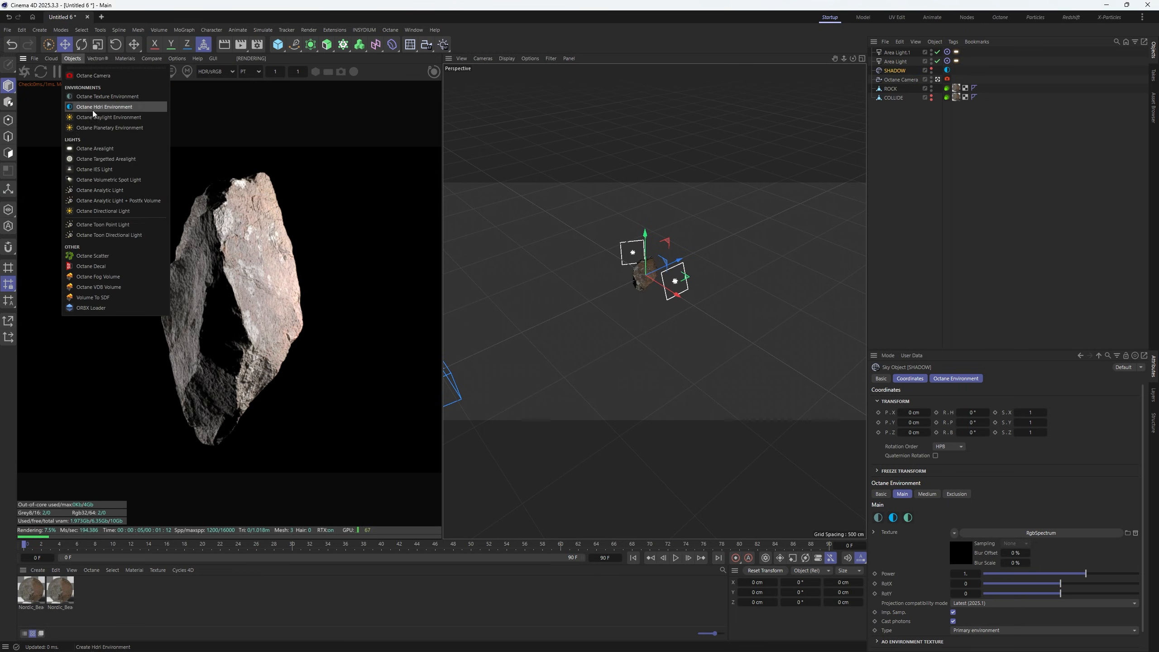
left_click(93, 106)
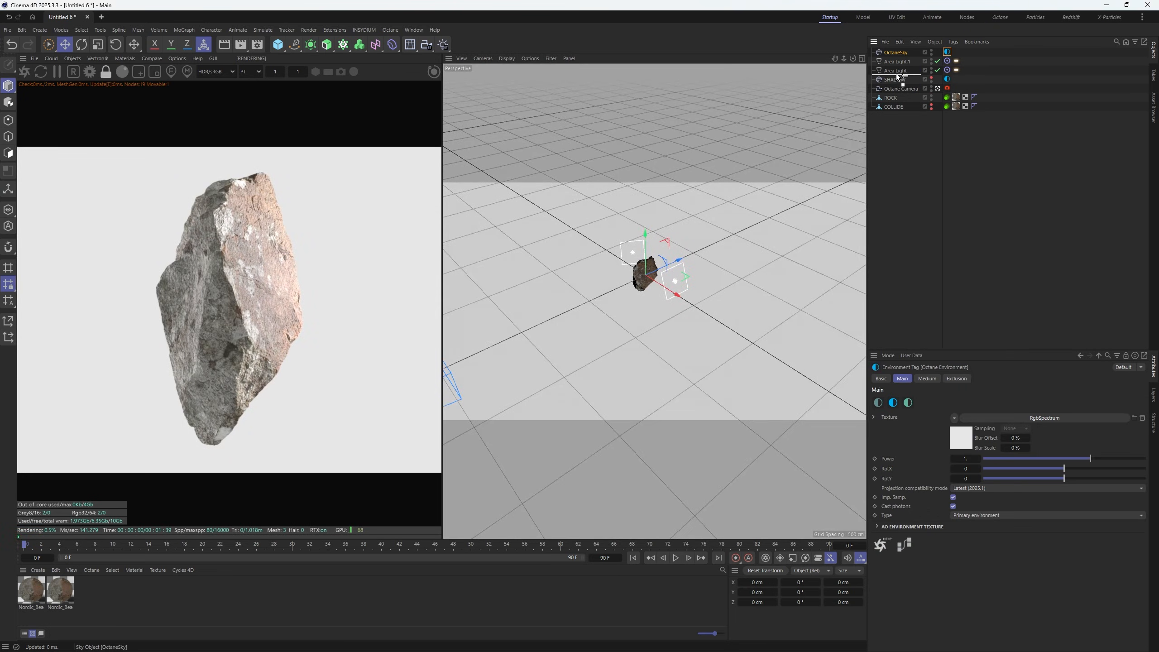
left_click_drag(895, 52, 933, 72)
left_click(932, 70)
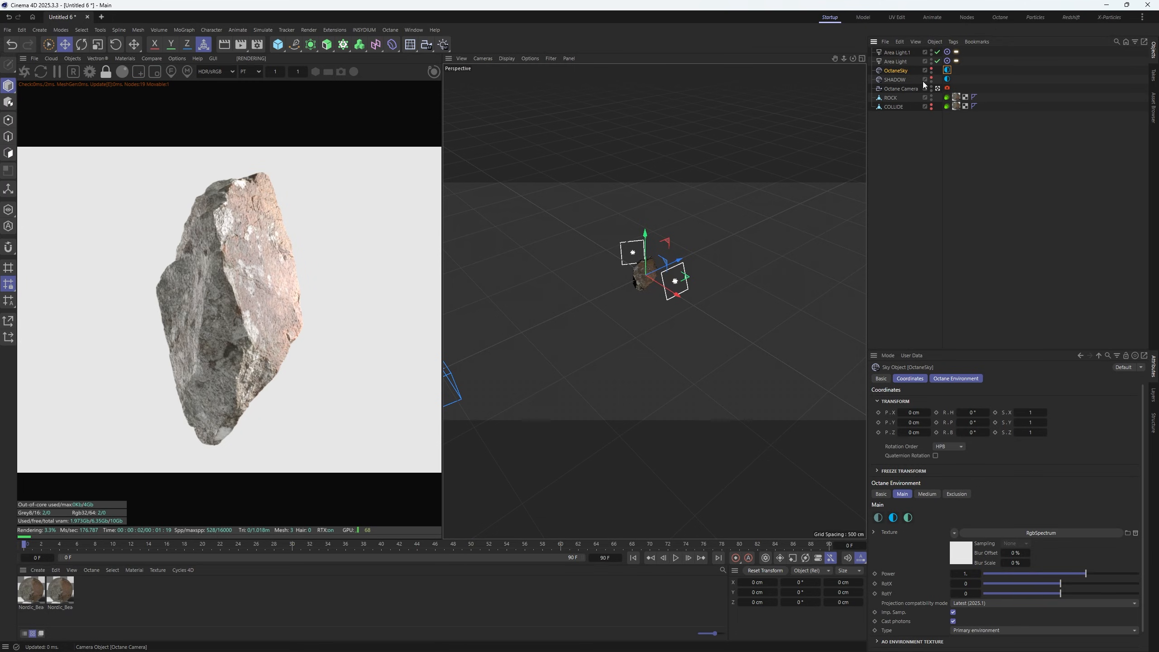
Set the new OctaneSky's environment type to Visible environment
left_click(948, 70)
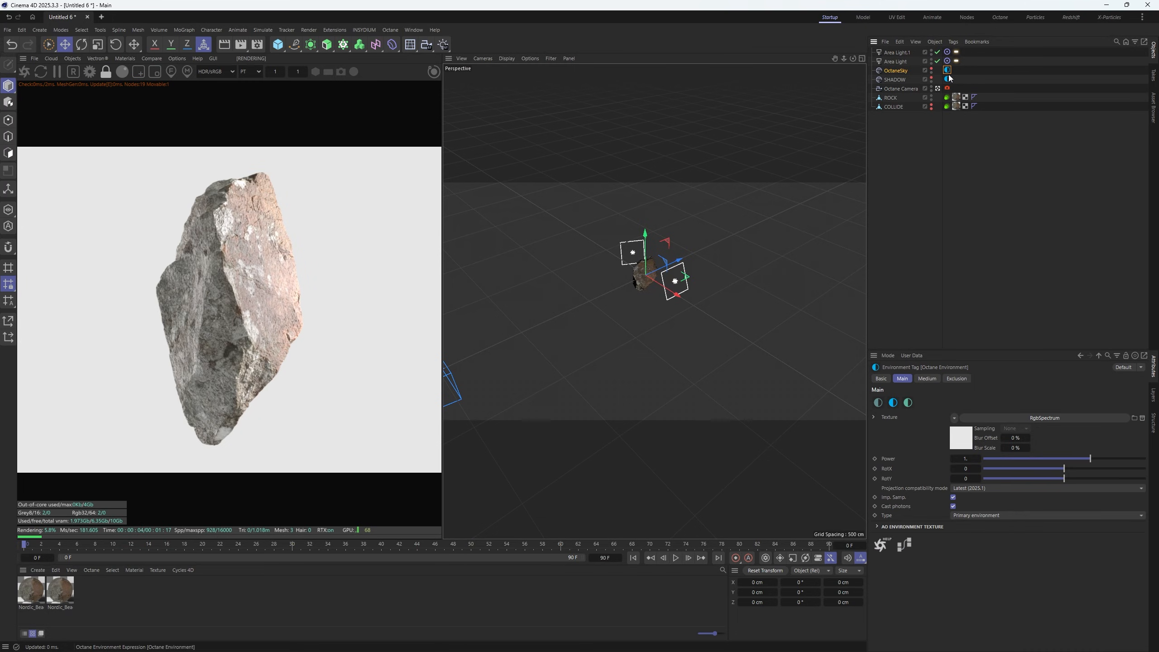
left_click(963, 516)
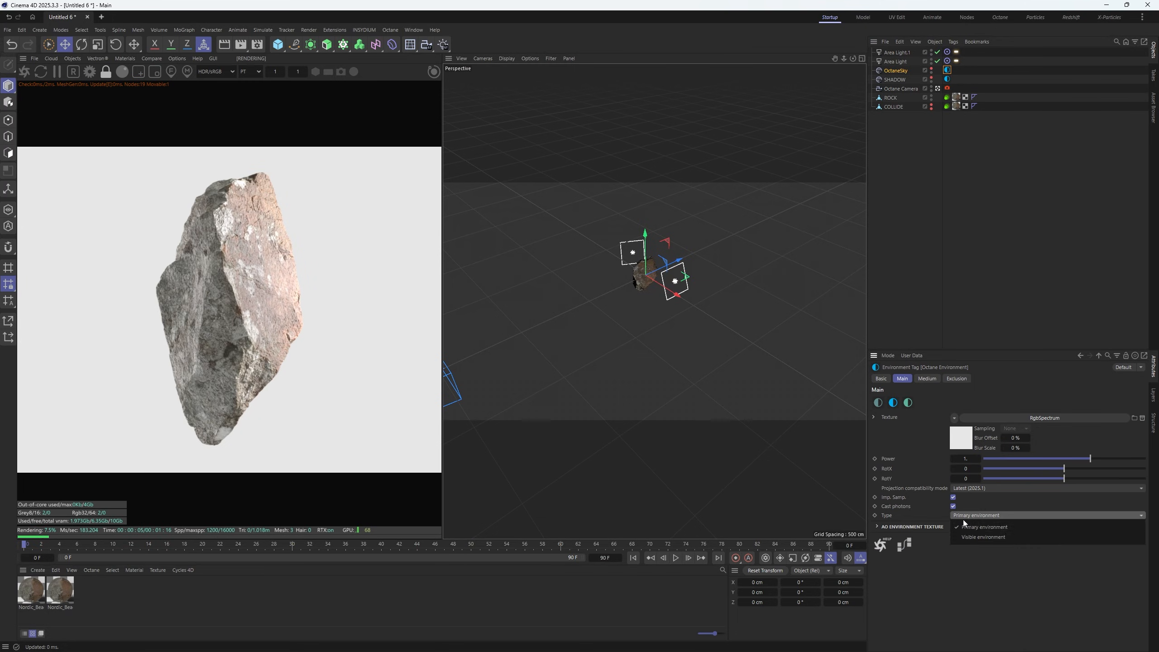
left_click(969, 537)
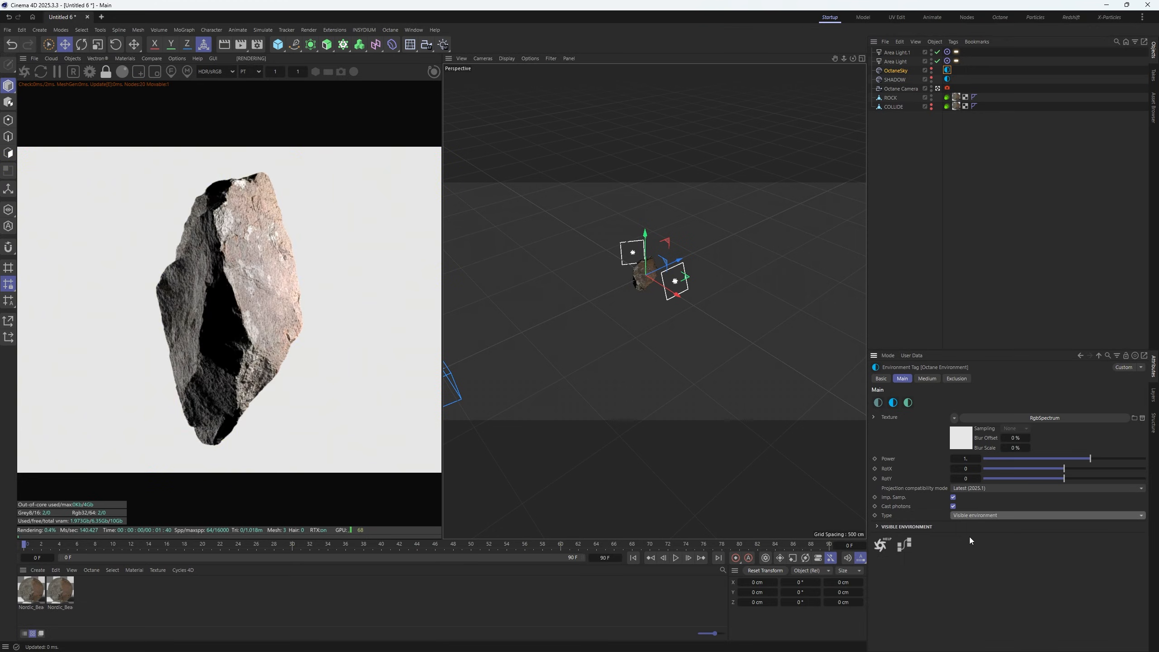
Replace the visible environment's texture with a Gradient shader and set its type to 2D - V
left_click(955, 419)
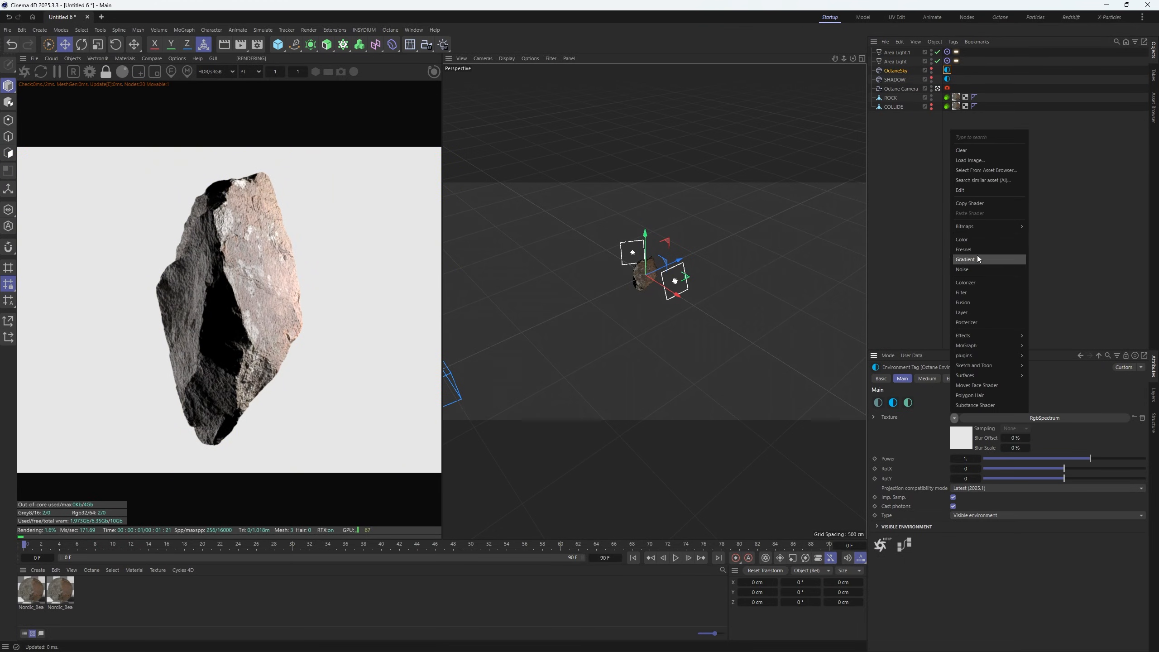
left_click(966, 259)
left_click(948, 439)
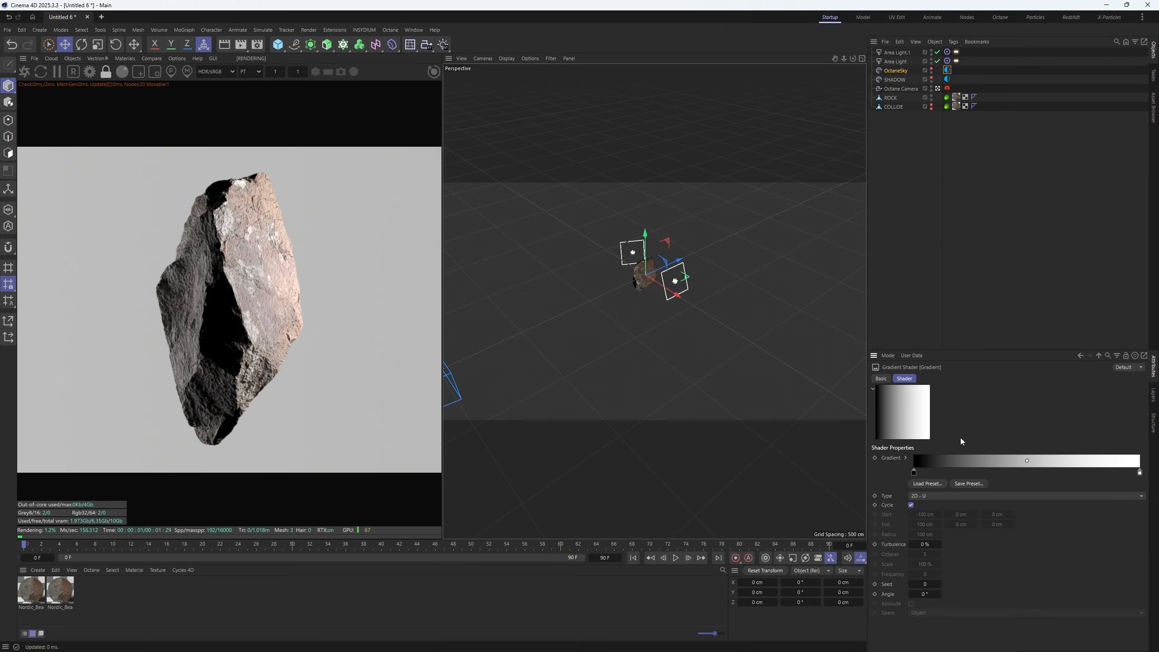
left_click(931, 496)
left_click(931, 517)
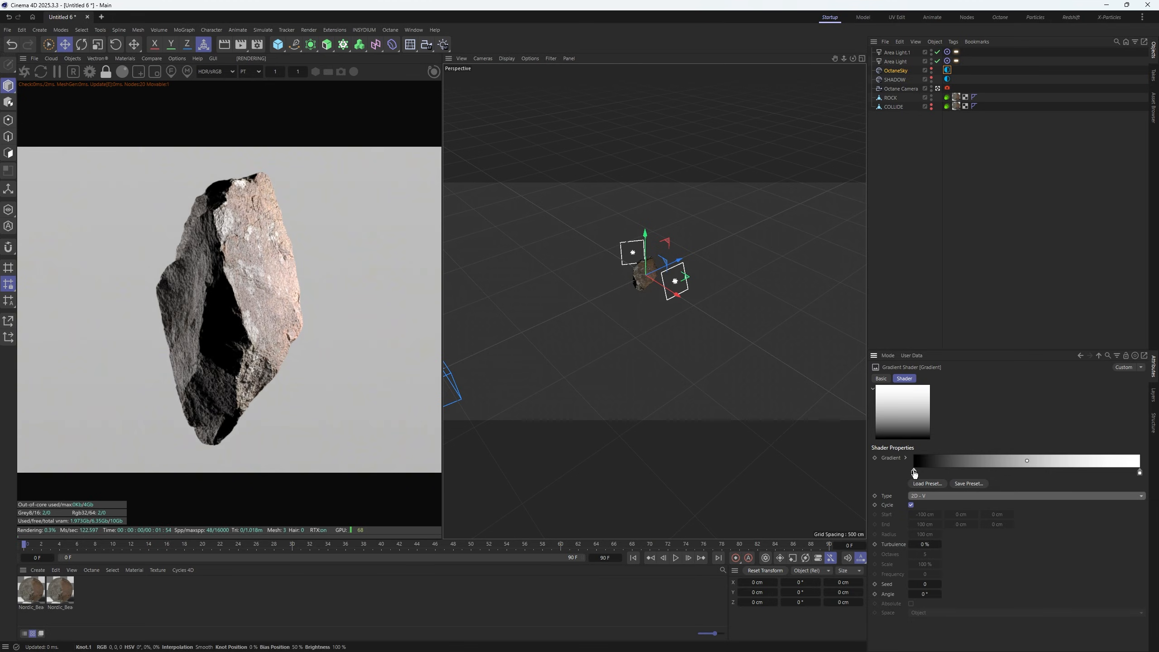
Move the gradient's black knot to just before the middle and the white knot to about two thirds to tighten the transition
left_click_drag(916, 476, 971, 475)
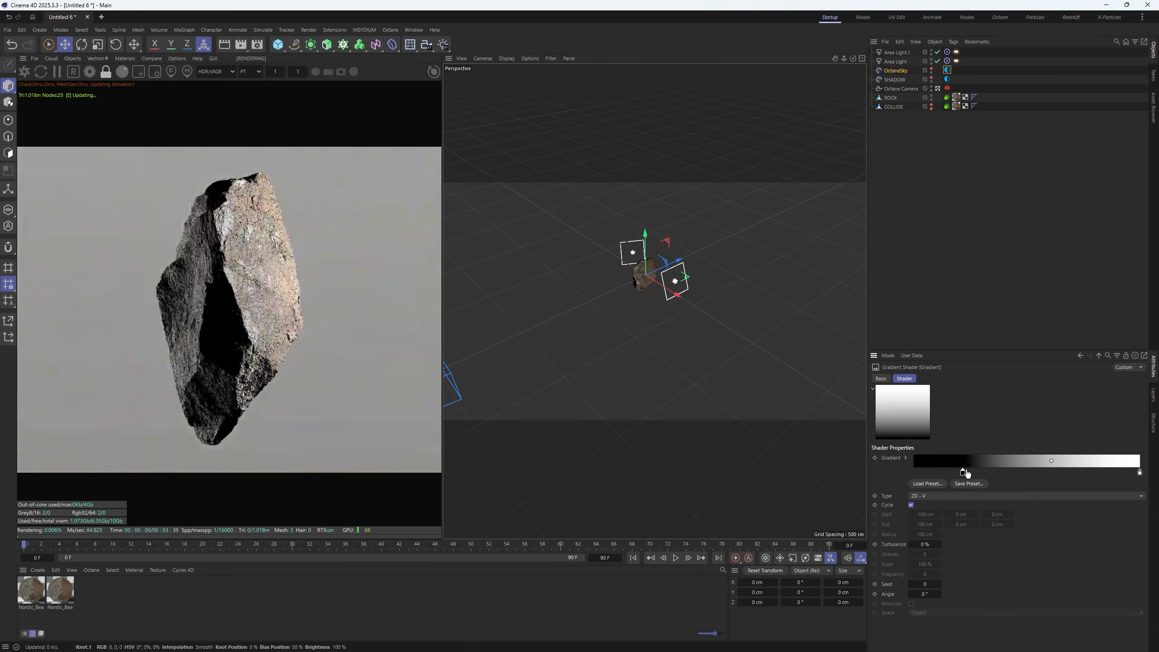
left_click_drag(1140, 473, 1059, 474)
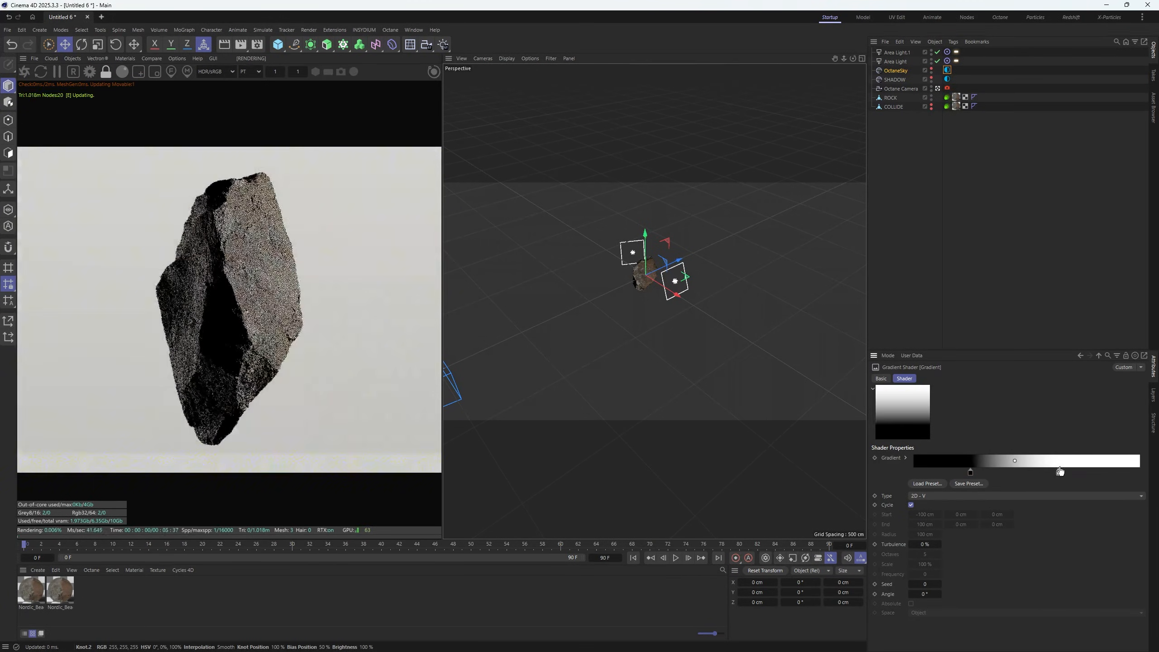
left_click_drag(979, 474, 1015, 475)
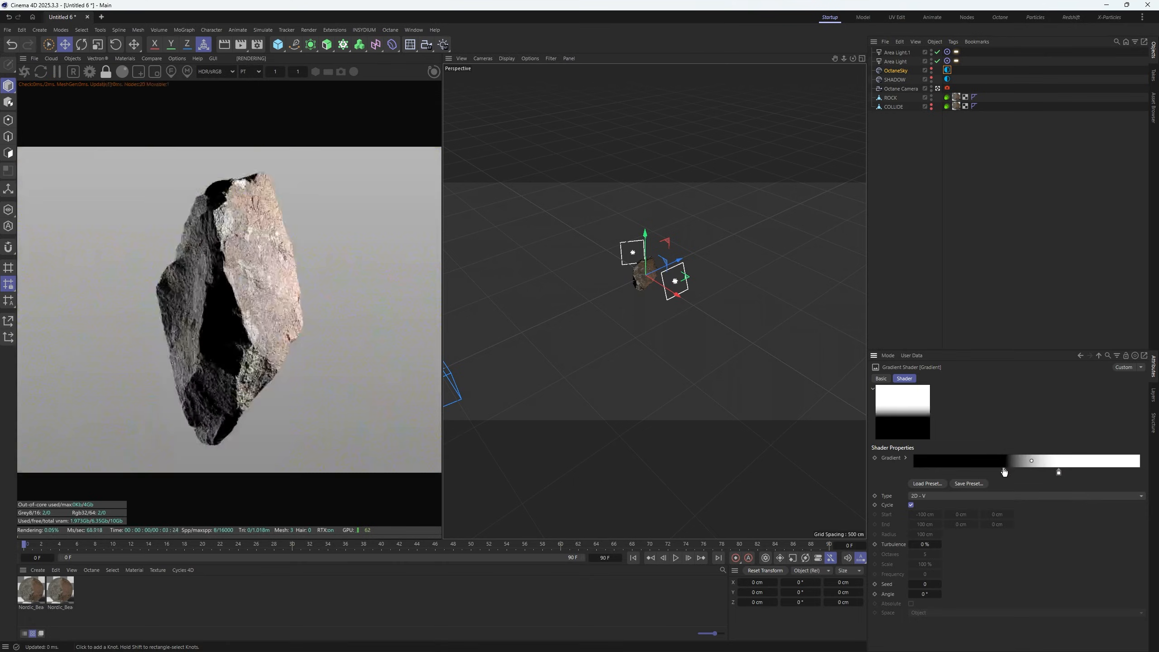
Turn off camera visibility in the Octane Light tags of both area lights
scroll(274, 328, "down", 2)
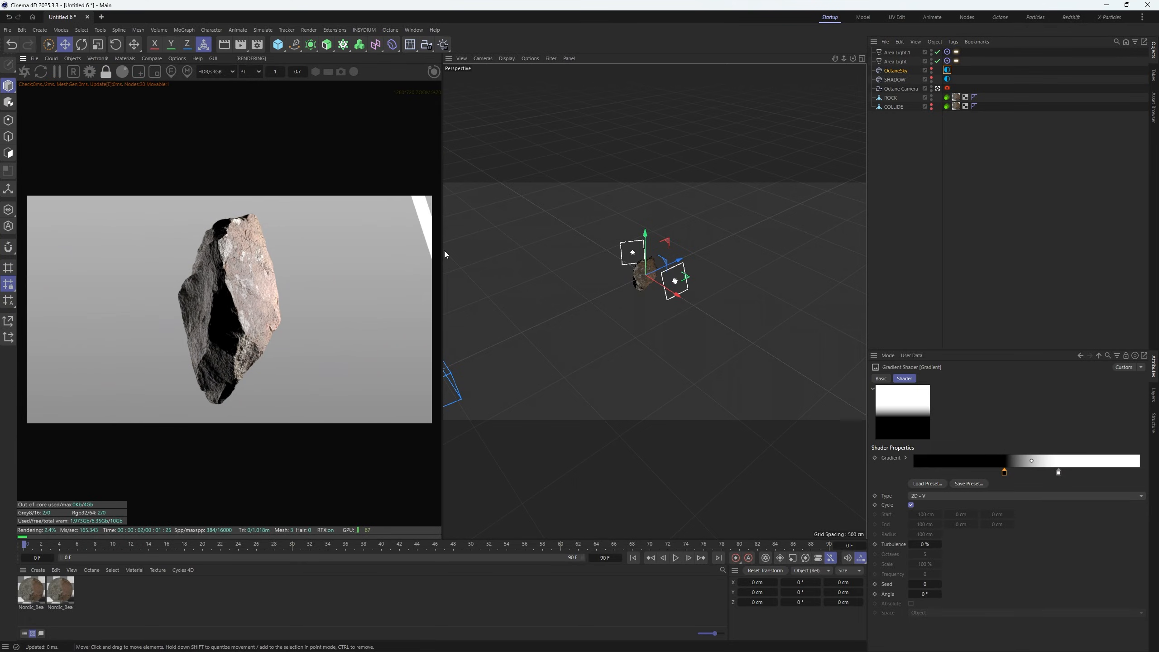
scroll(383, 194, "up", 5)
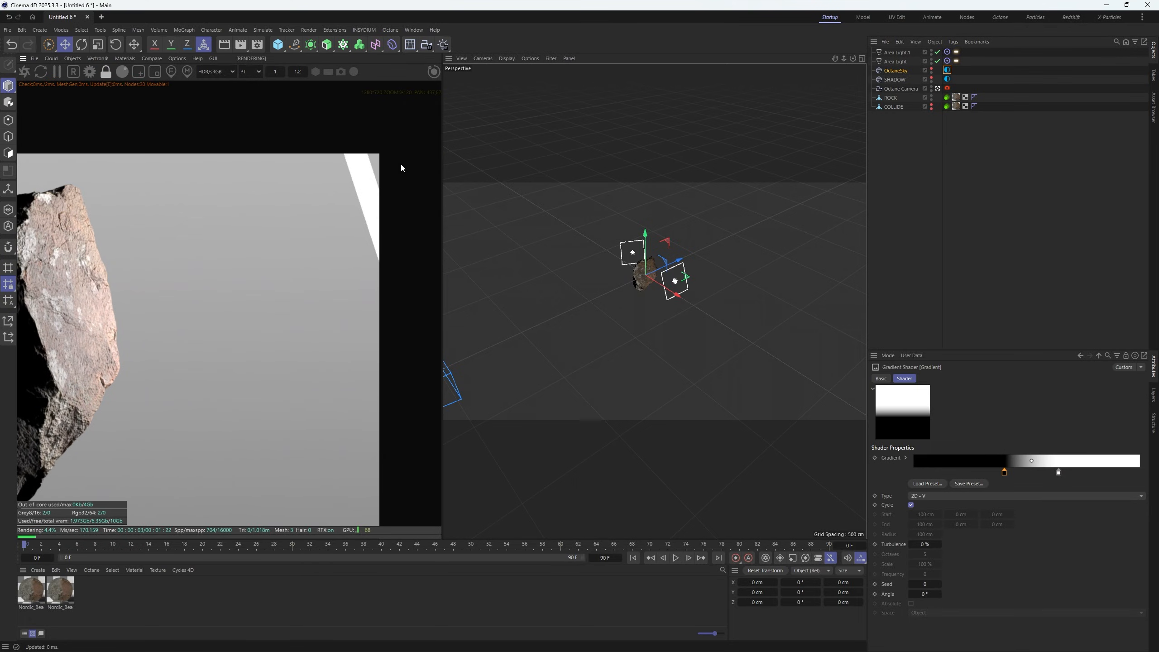
left_click_drag(976, 74, 947, 44)
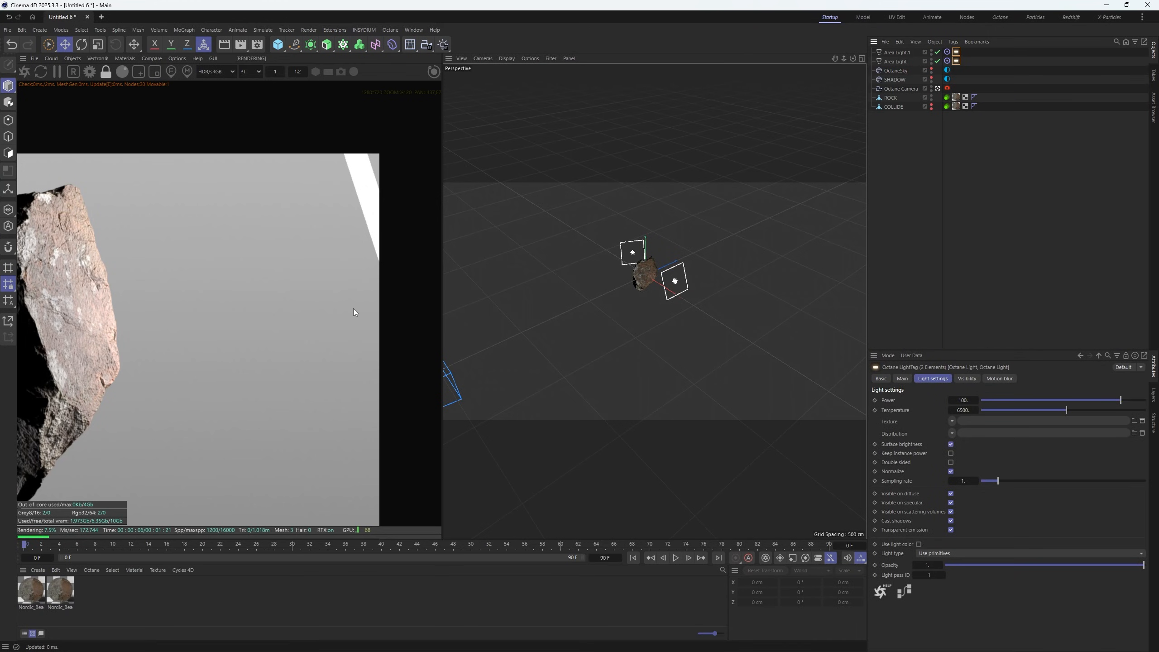
left_click(968, 379)
left_click(923, 408)
left_click(924, 400)
scroll(235, 271, "down", 5)
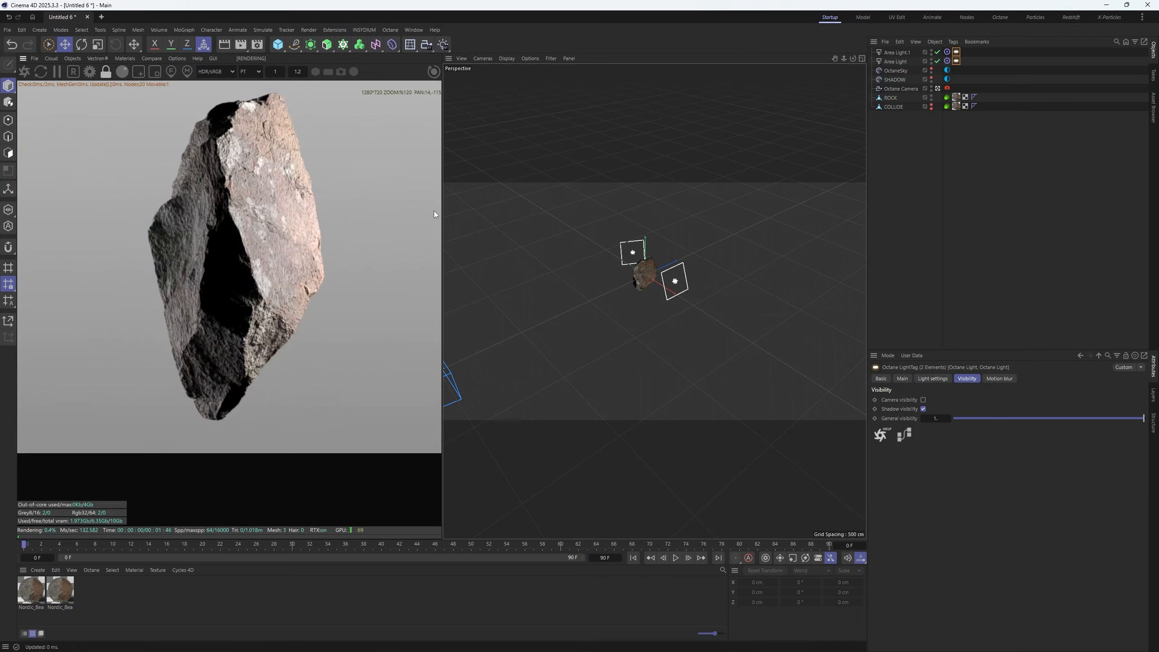
Open the ROCK object's material in the Octane Node Editor and bring its whole node graph into view
scroll(235, 271, "up", 5)
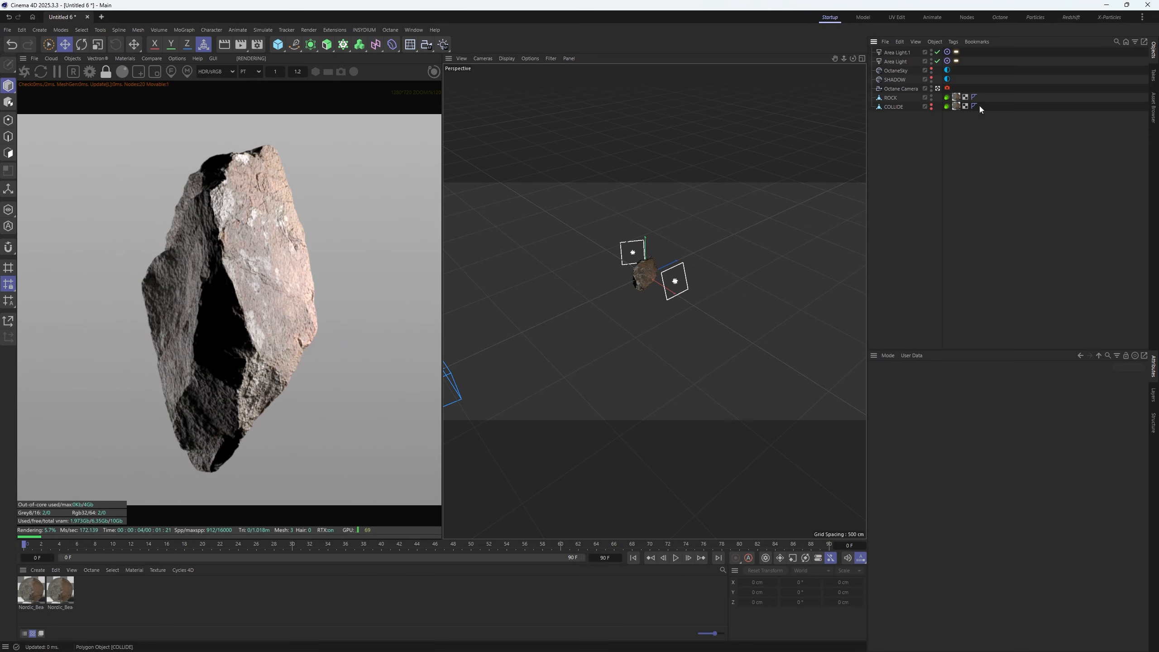
left_click(959, 97)
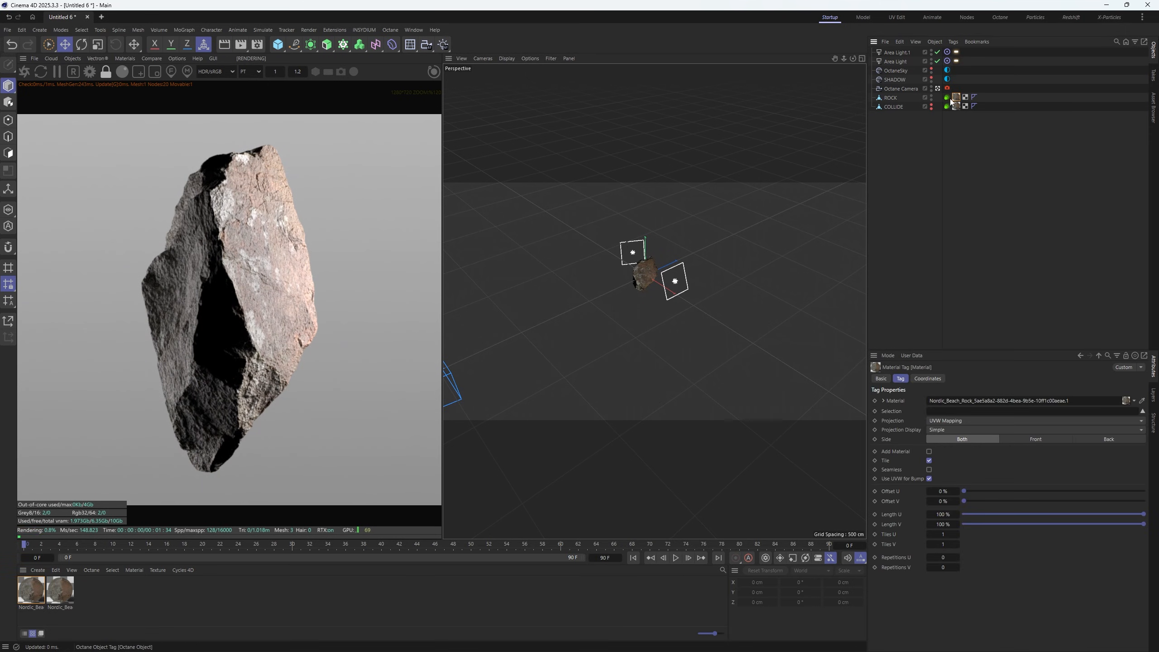
left_click(130, 58)
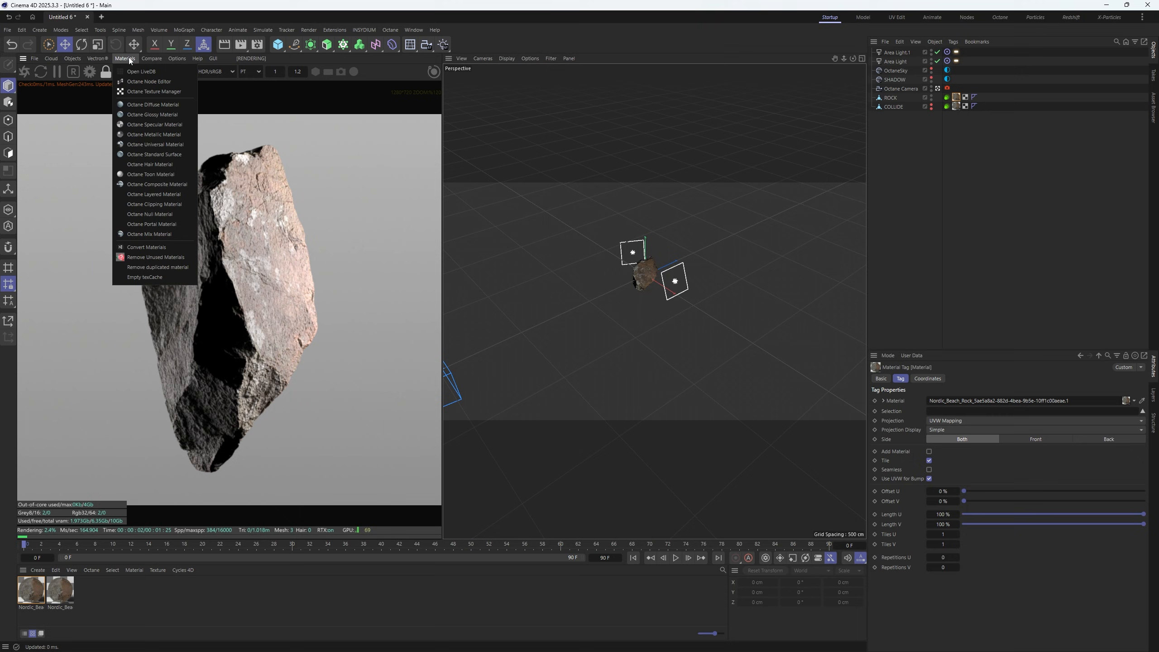
left_click(141, 82)
left_click_drag(274, 174, 620, 114)
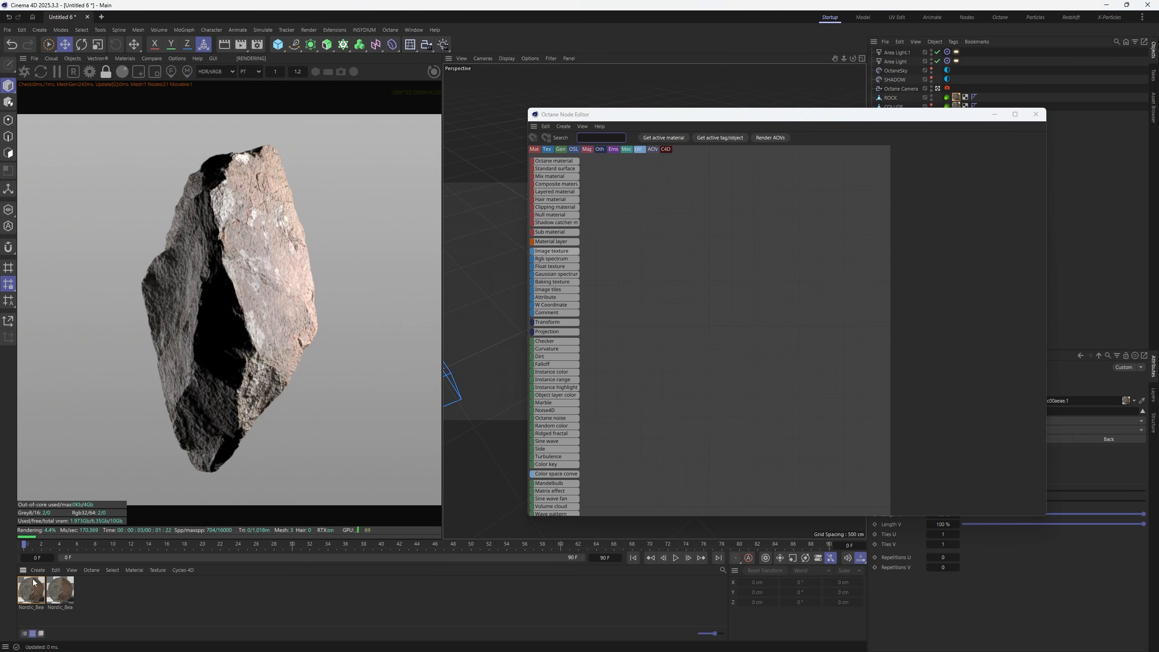
middle_click_drag(659, 351, 699, 197)
scroll(694, 295, "down", 3)
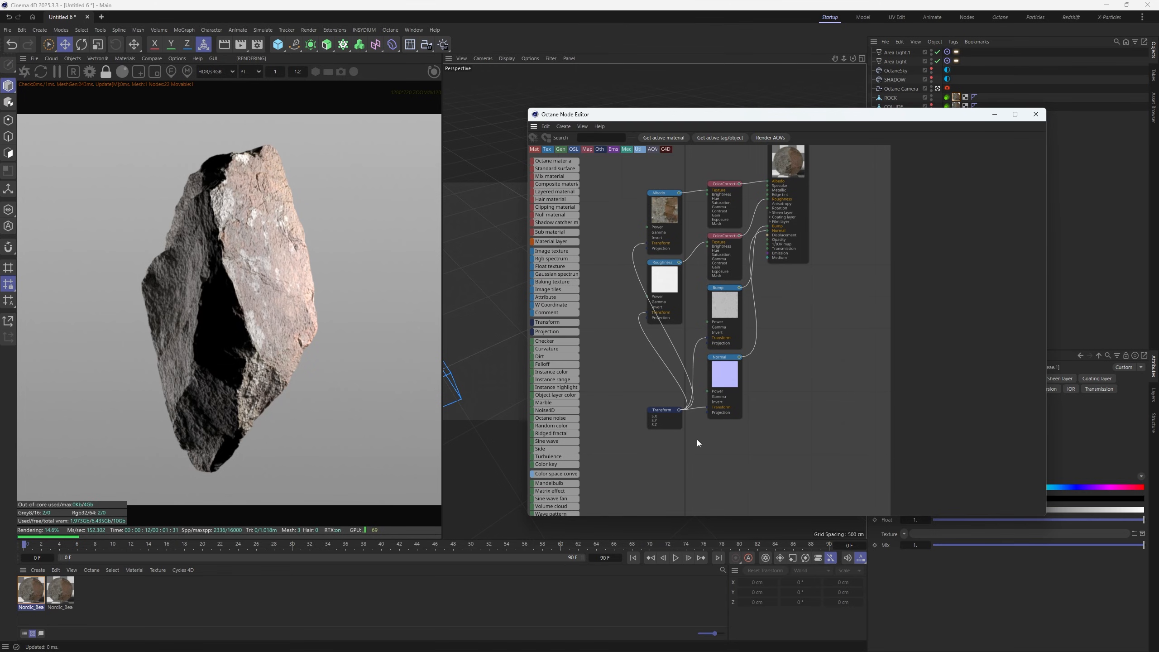
Copy the Displacement node and its displacement image texture from the second Nordic Beach Rock material into the first material's graph
left_click(60, 591)
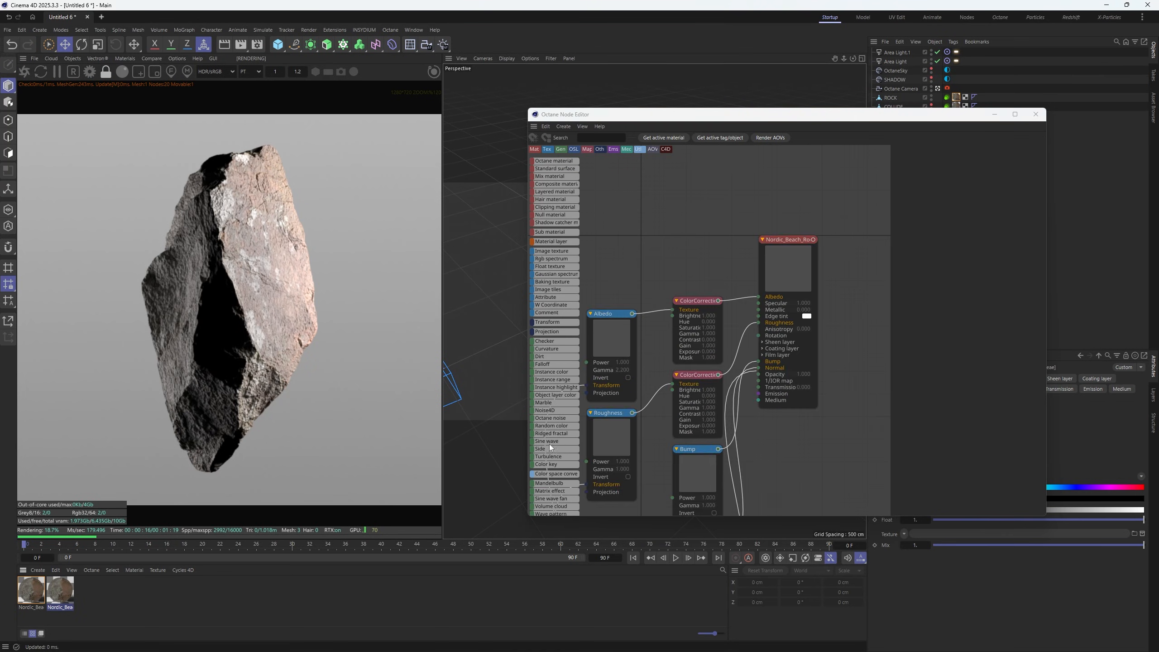
scroll(750, 382, "up", 3)
scroll(730, 388, "down", 5)
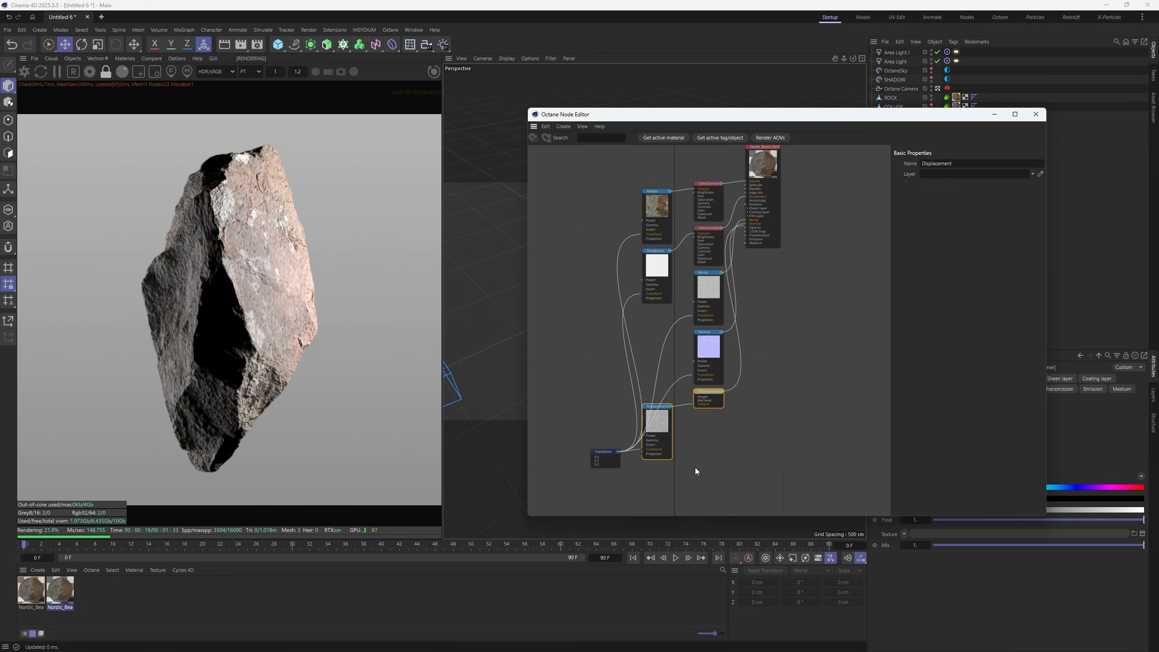
left_click(32, 591)
middle_click_drag(704, 471, 695, 436)
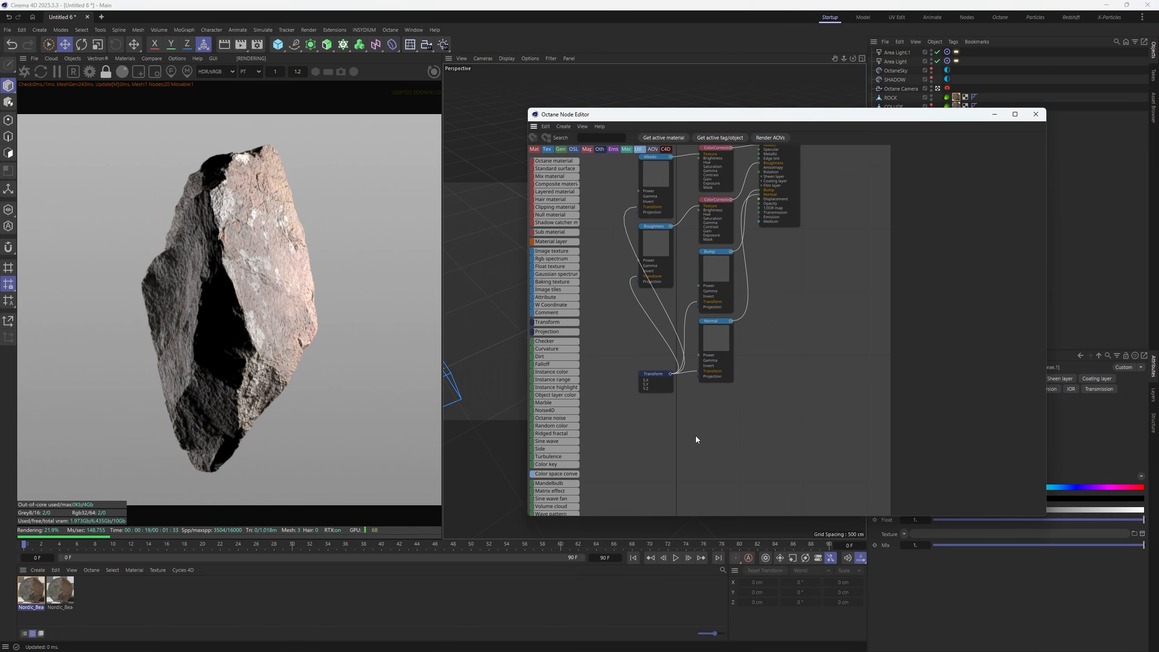
key("ctrl+v")
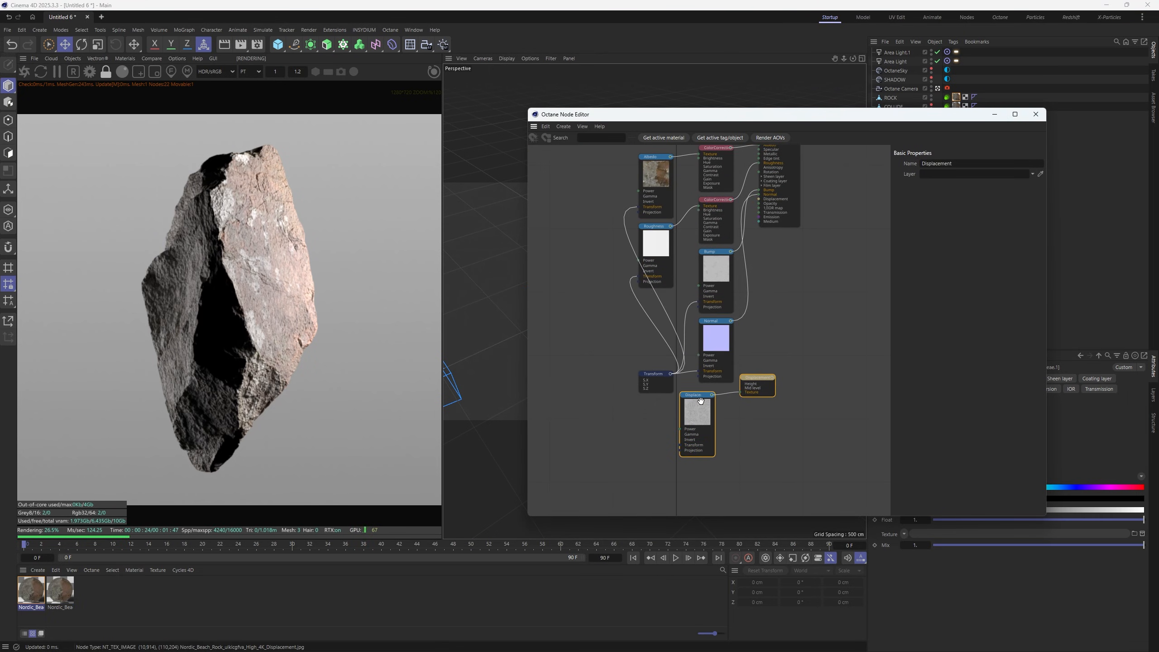
Connect the Transform node to the pasted displacement texture, and the Displacement node to the material's Displacement input
middle_click_drag(776, 305, 755, 340)
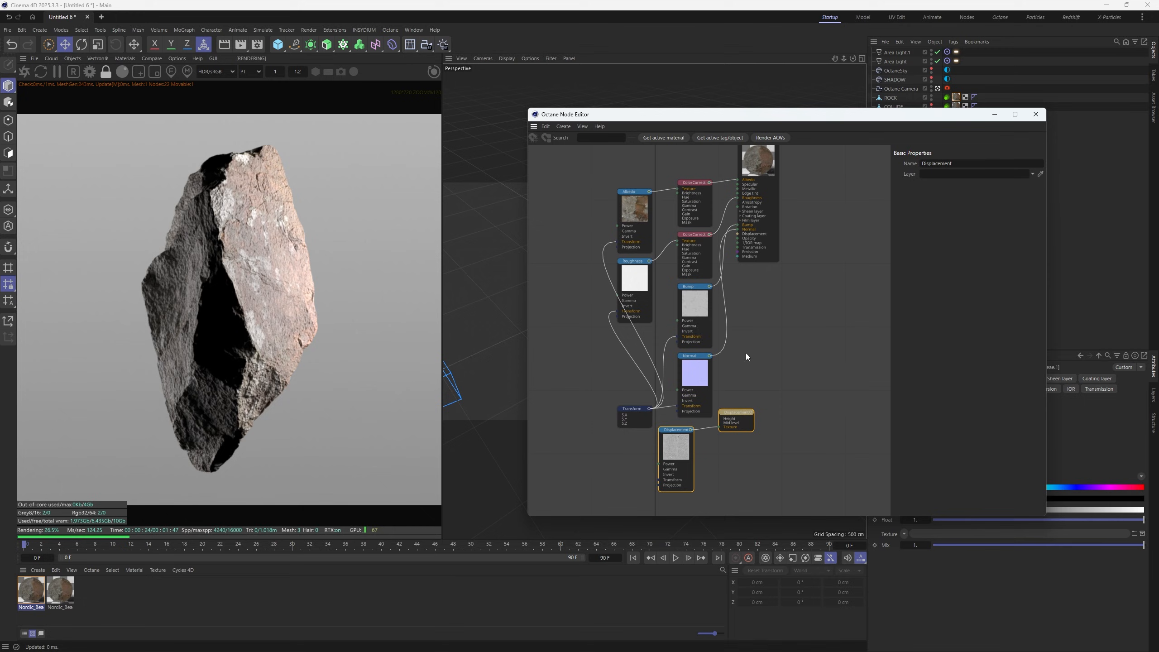
left_click(649, 411)
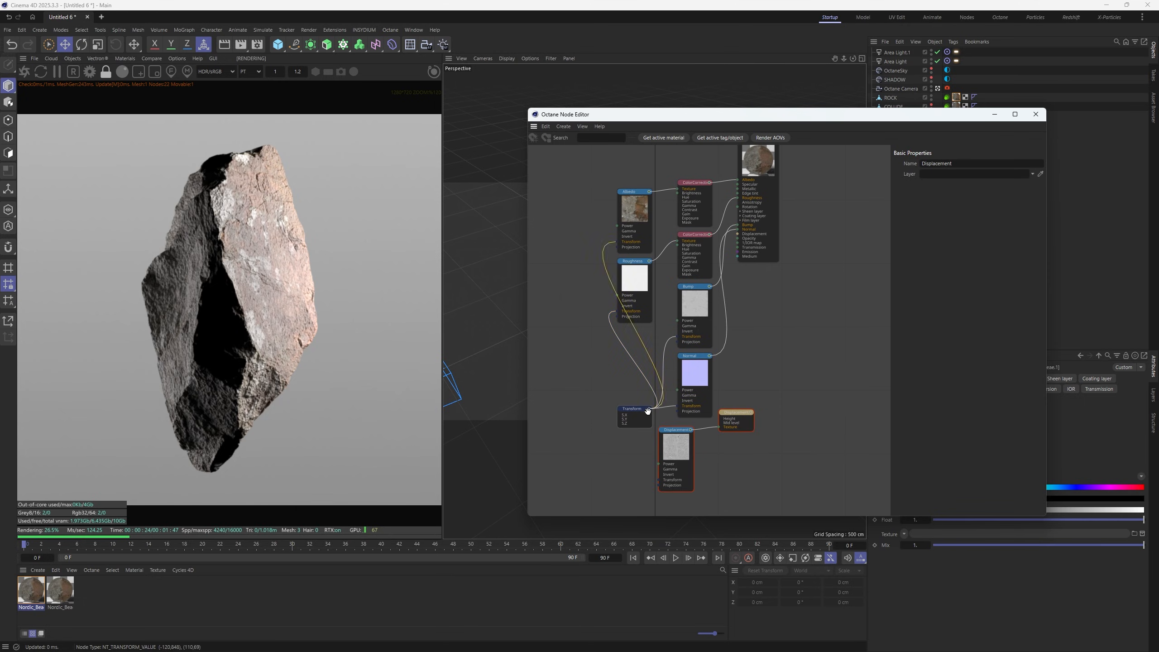
left_click_drag(648, 411, 659, 480)
middle_click_drag(739, 380, 711, 427)
left_click_drag(726, 463, 711, 284)
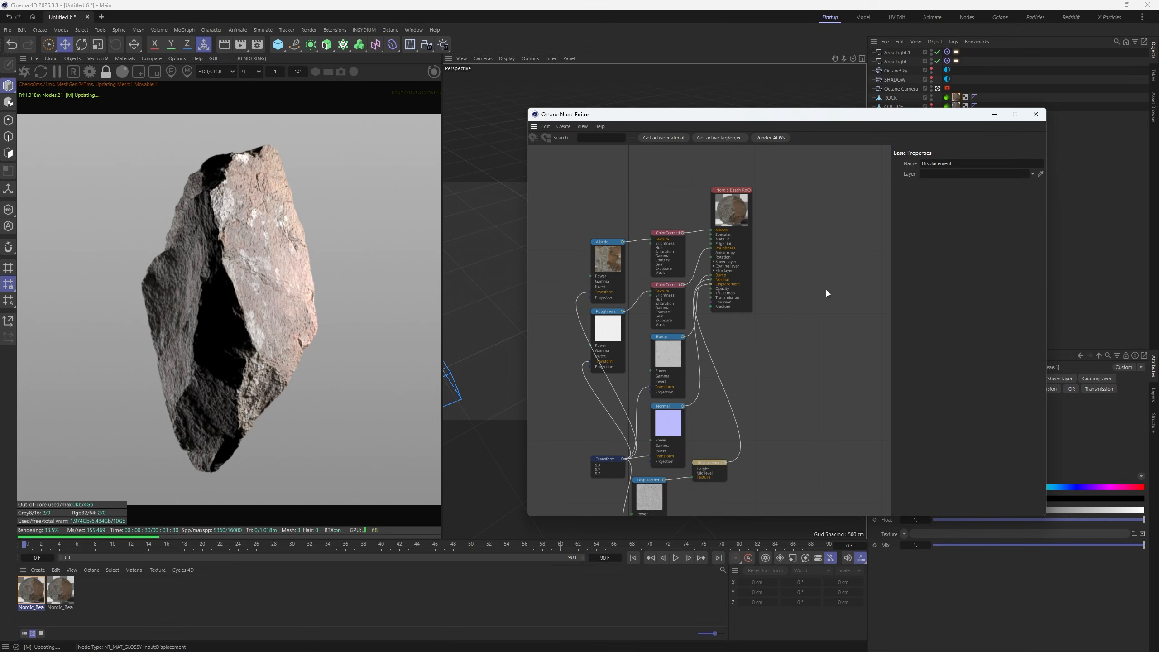
Set the Displacement node's level of detail to 4096x4096 and its height to 1 cm
left_click(710, 470)
left_click(959, 245)
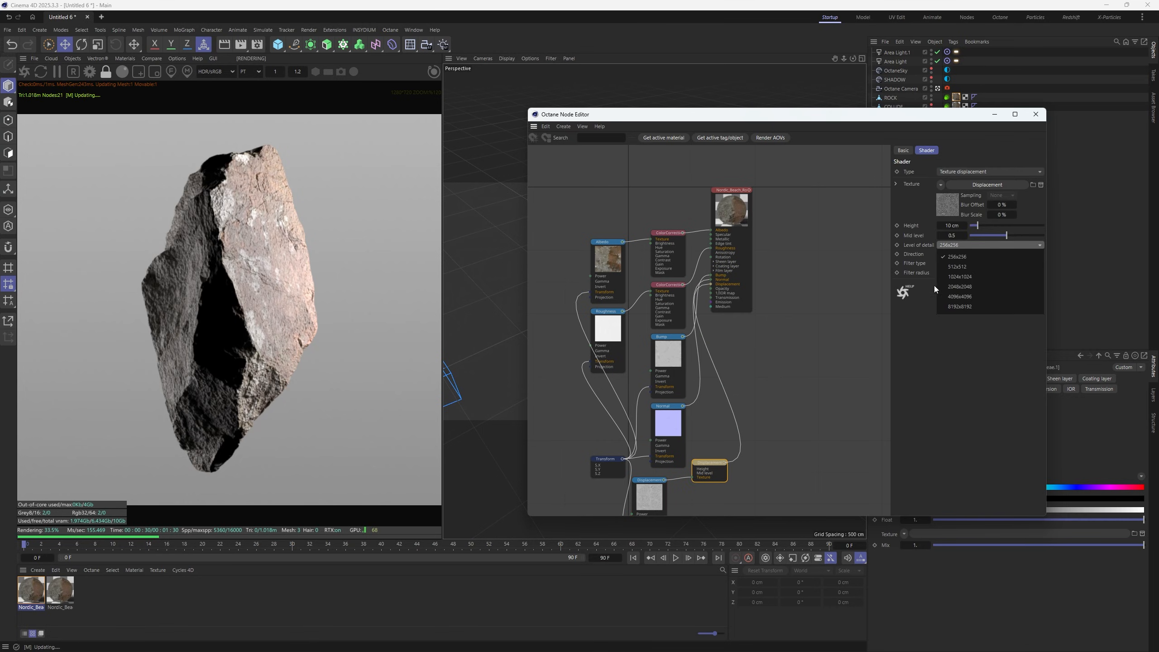
left_click(958, 307)
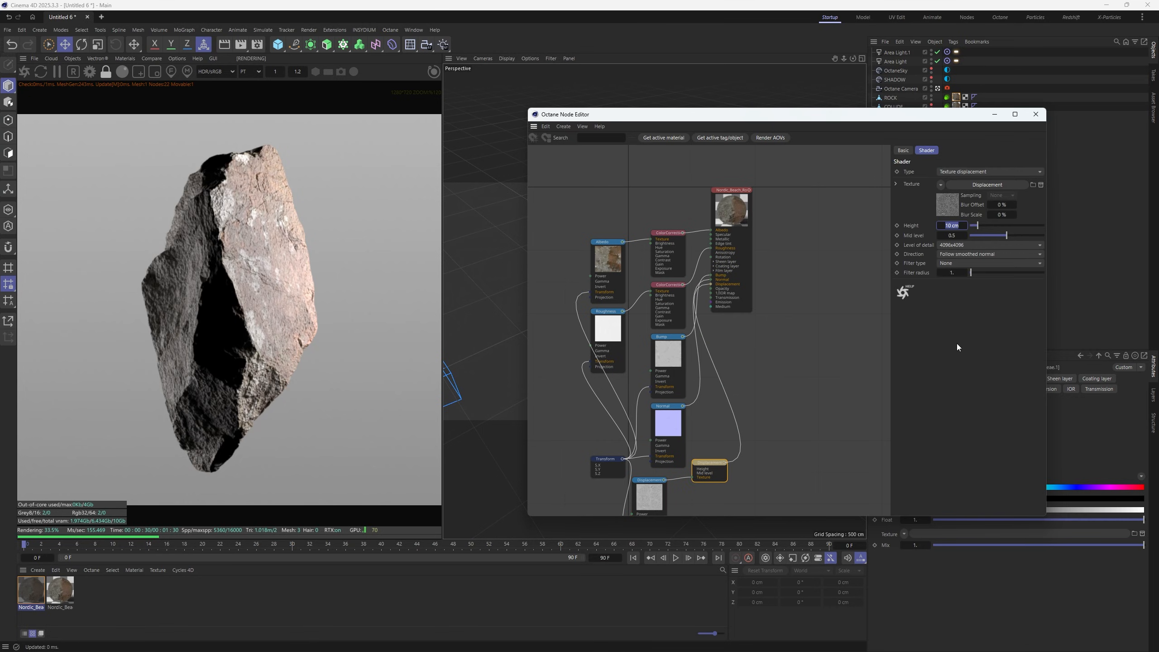
type("1")
key("Return")
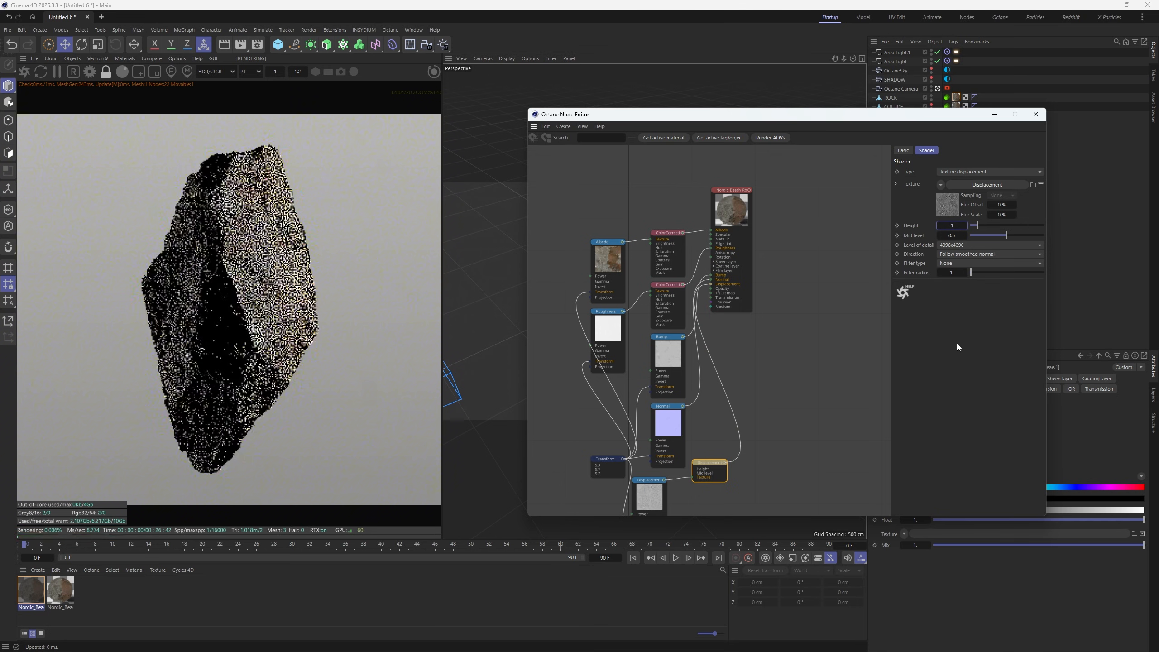
left_click(261, 316)
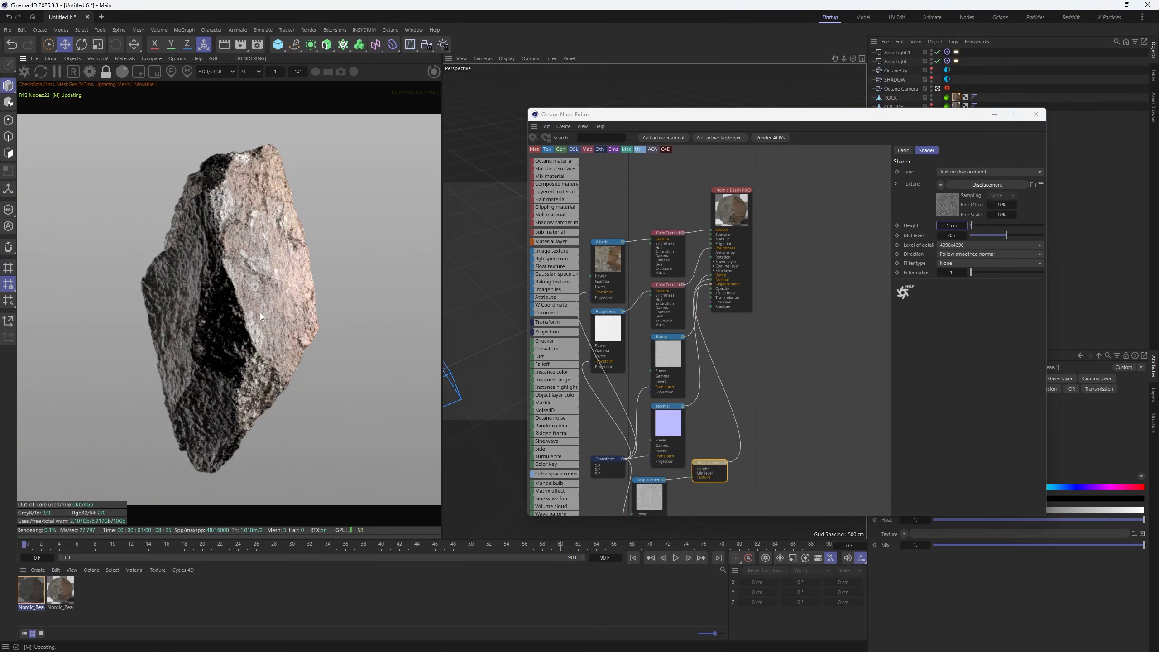
scroll(263, 302, "up", 2)
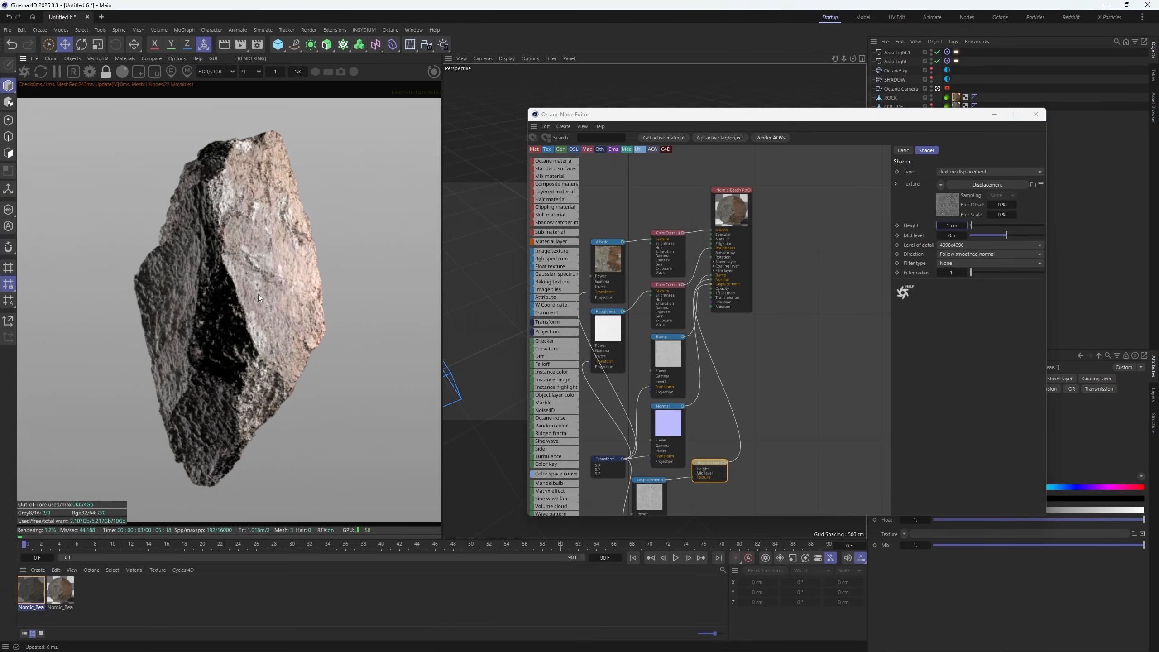
Reduce the displacement height to 0.5 cm and check the rock in the render
double_click(952, 226)
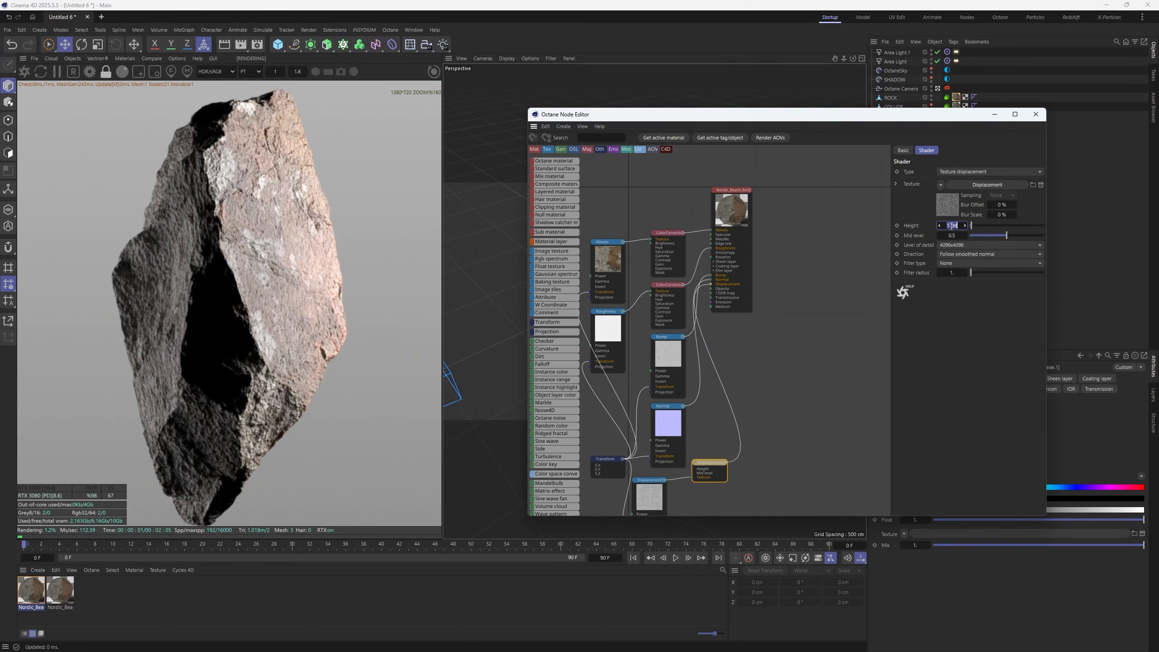
type("0.5")
key("Return")
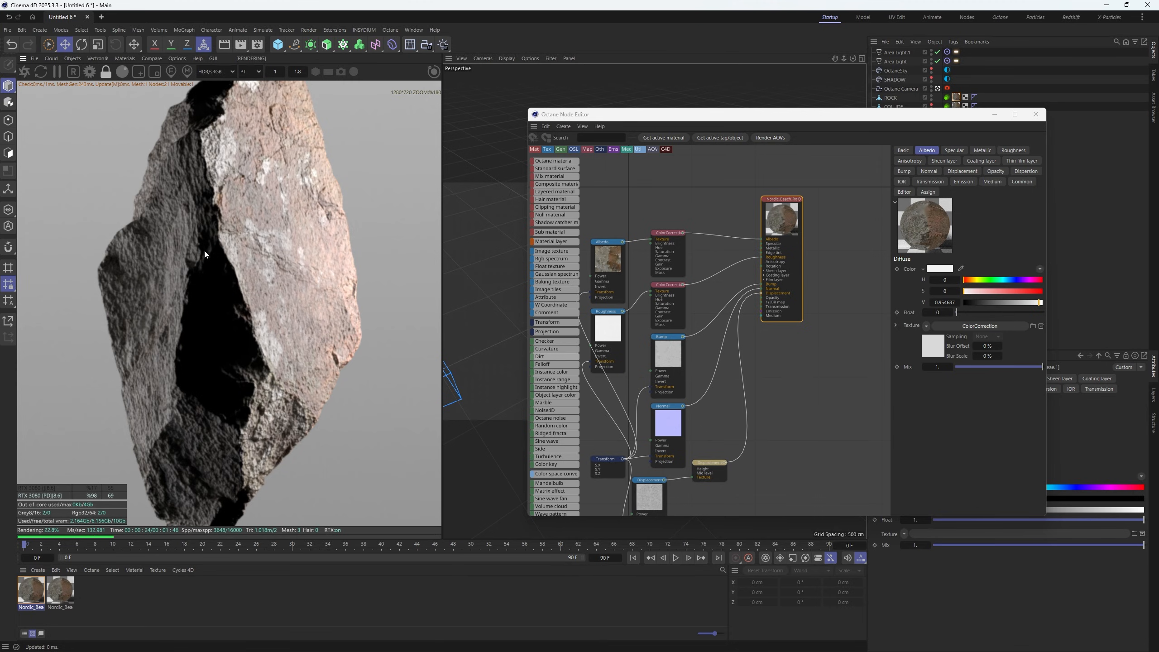
scroll(204, 251, "down", 3)
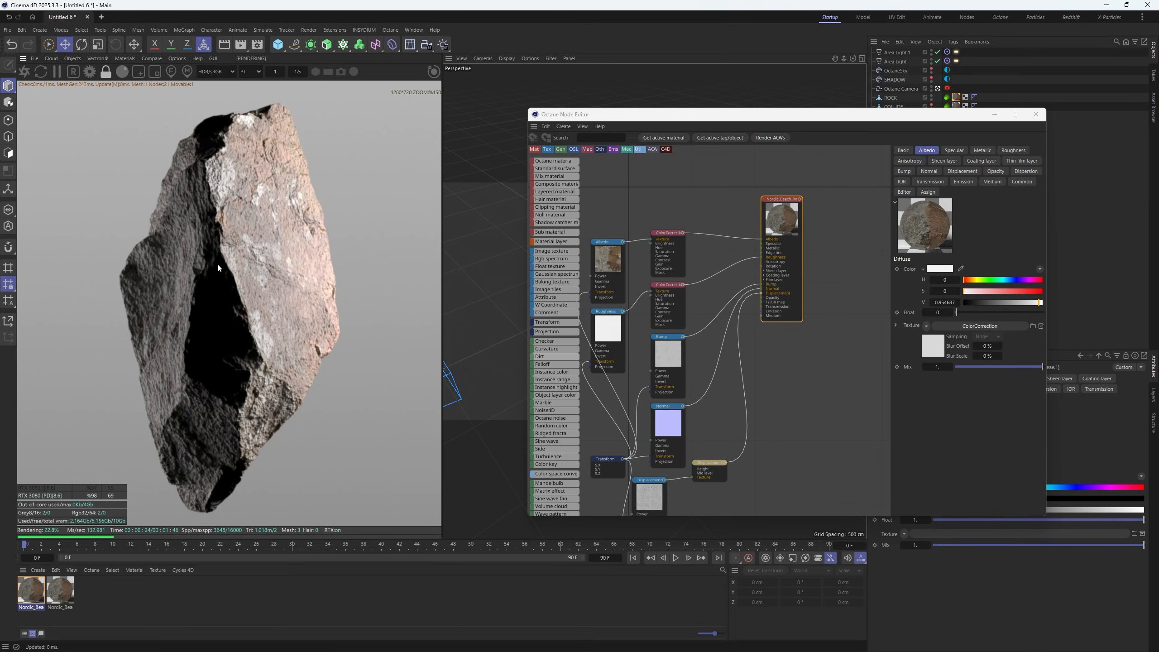
Lower the Bump texture's power to about 0.256, trying zero along the way
left_click(668, 355)
scroll(283, 271, "up", 3)
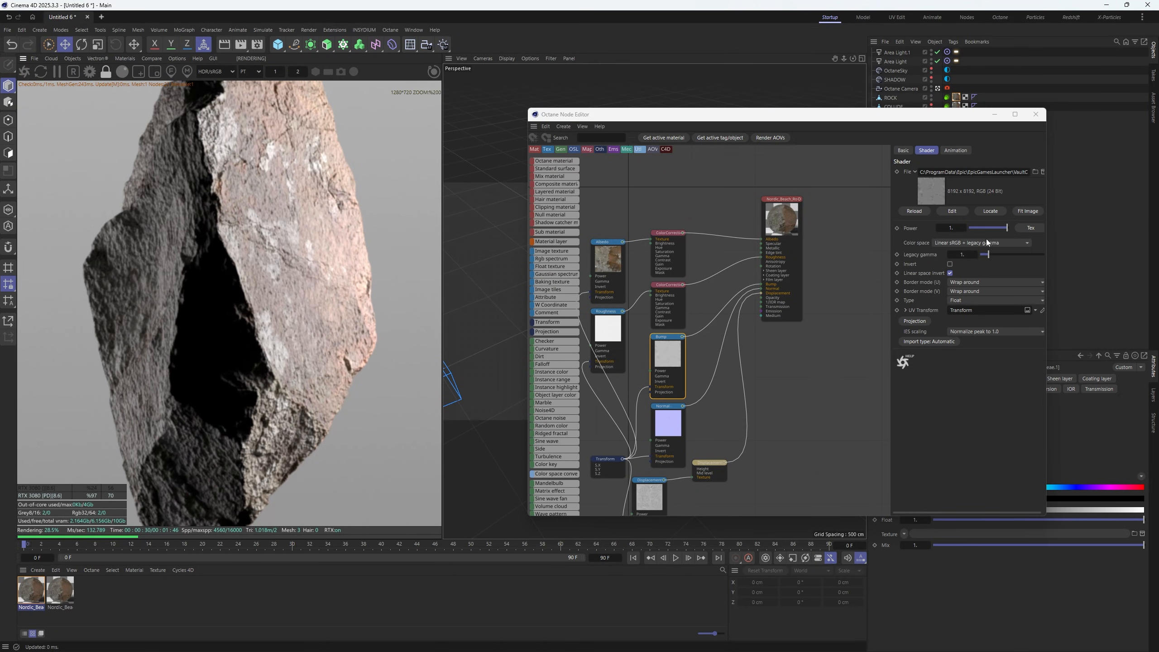
left_click(980, 226)
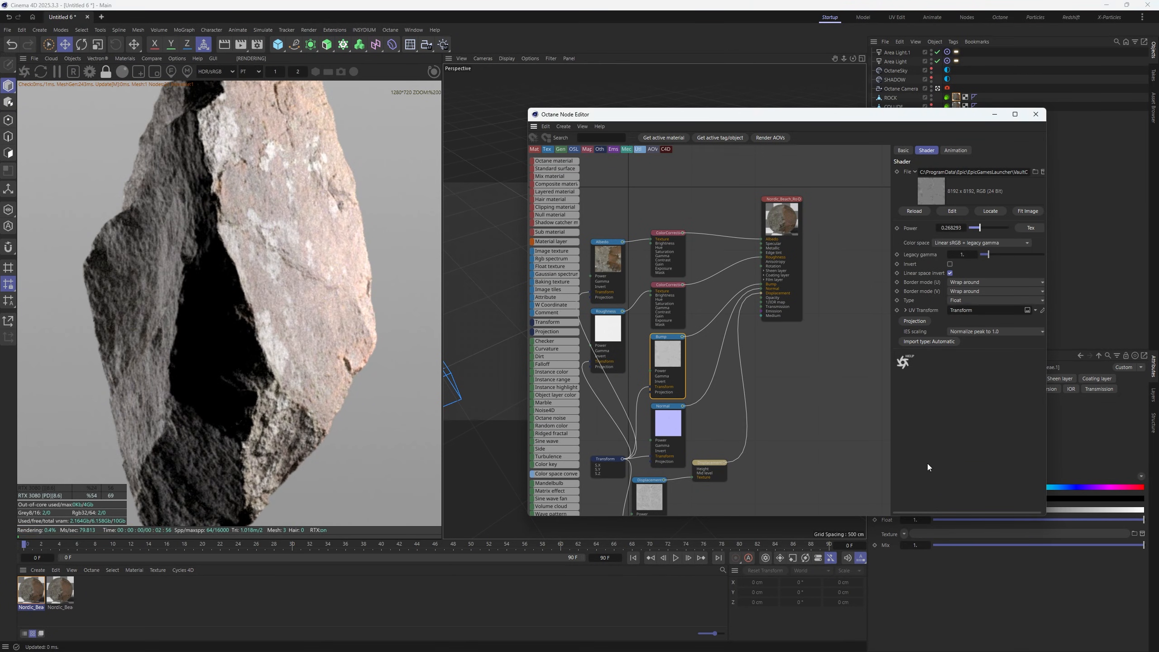
left_click_drag(981, 228, 949, 230)
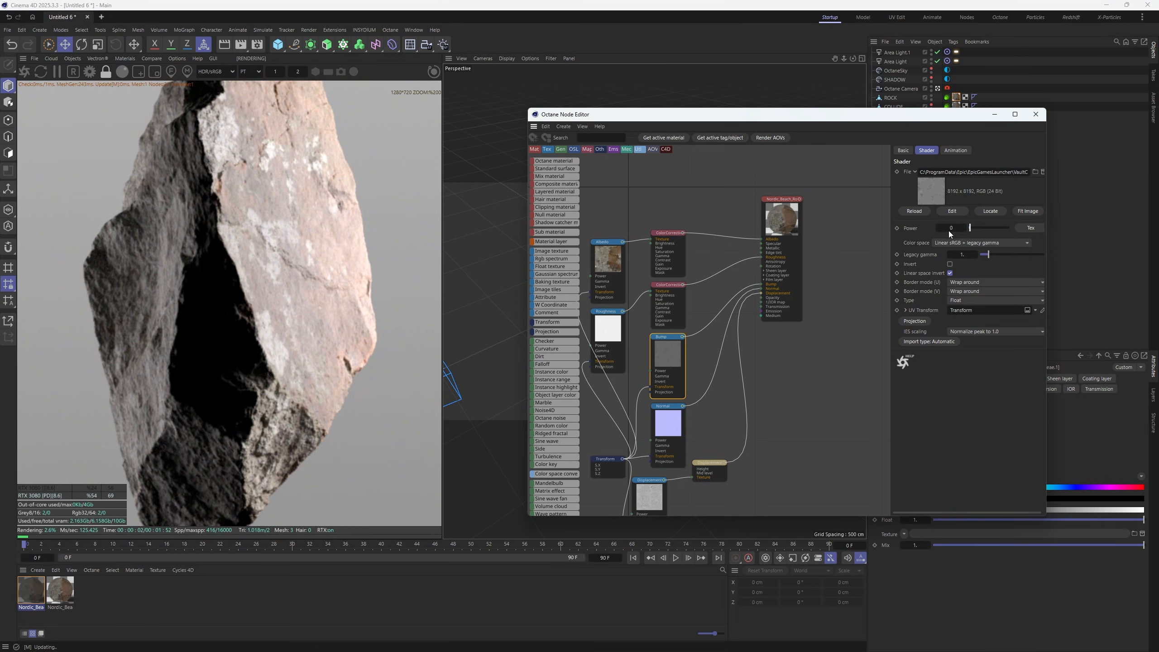
left_click_drag(949, 231, 981, 226)
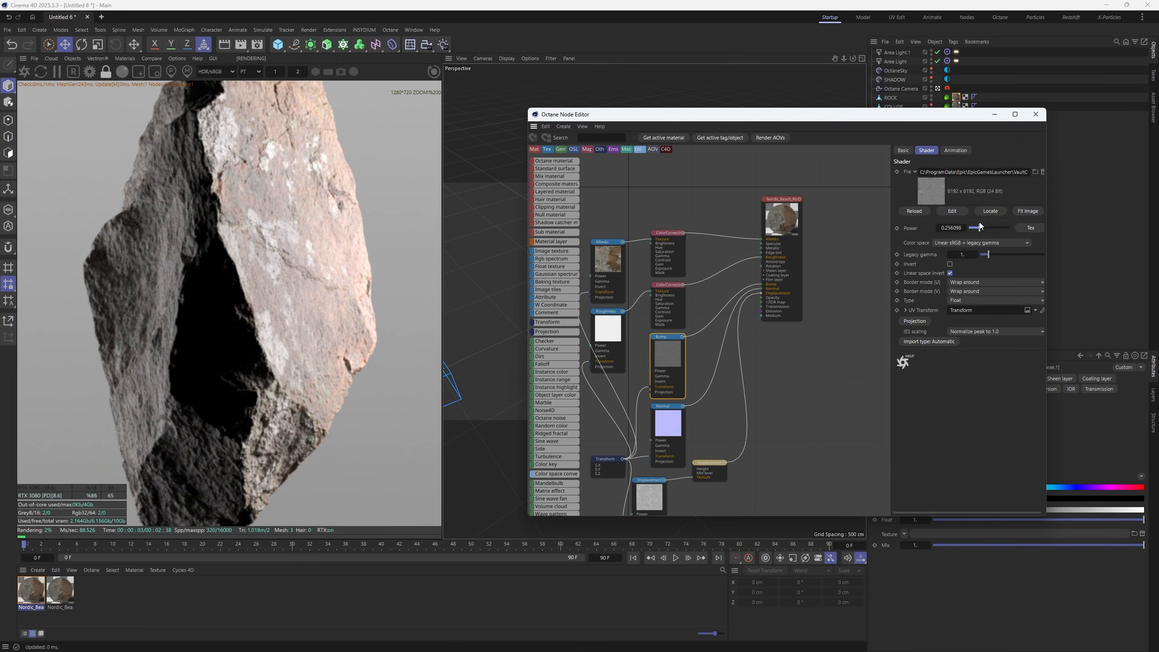
scroll(283, 249, "down", 1)
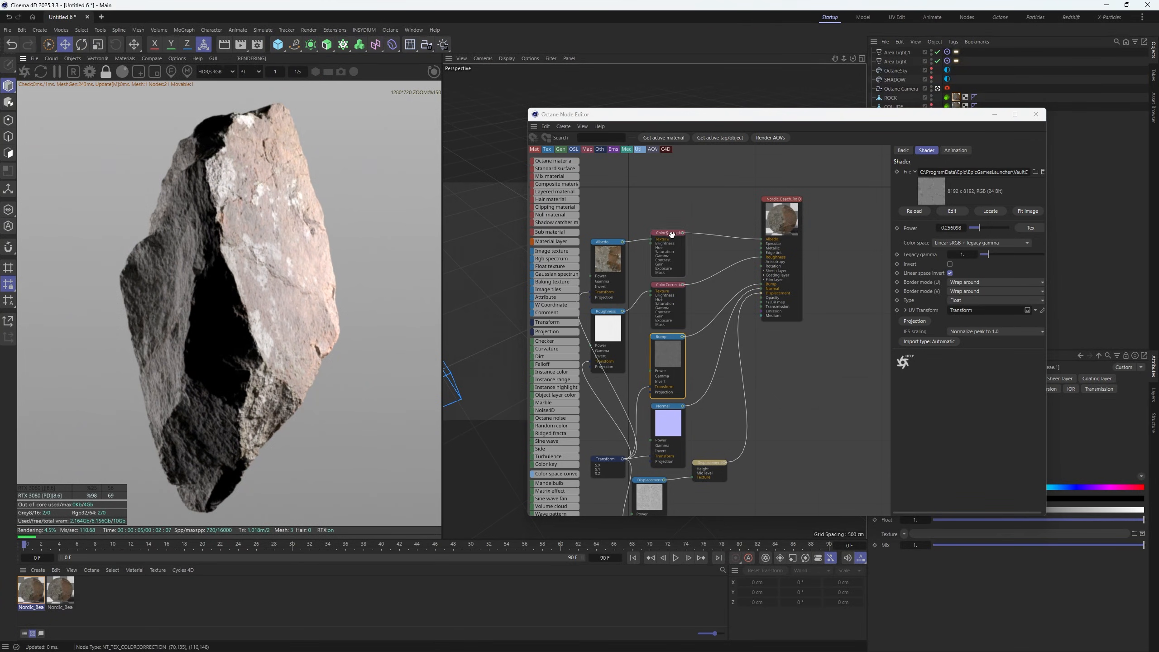
Set the albedo color correction's saturation to about 0.27 and its gamma to about 1.32
left_click(668, 251)
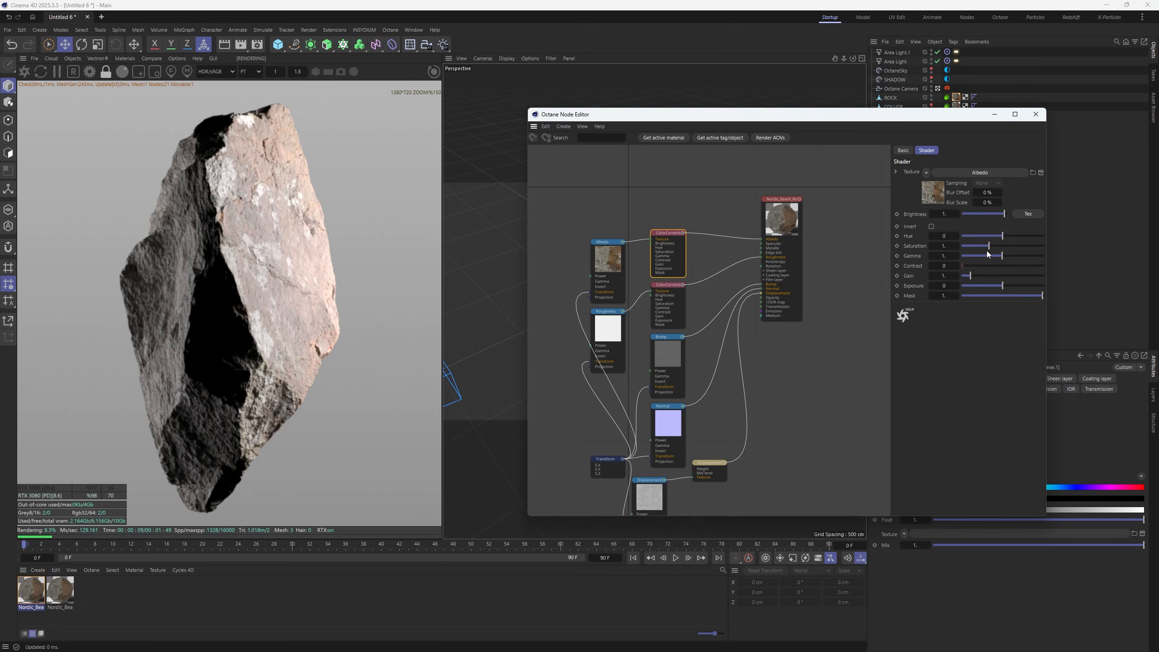
mouse_move(545, 228)
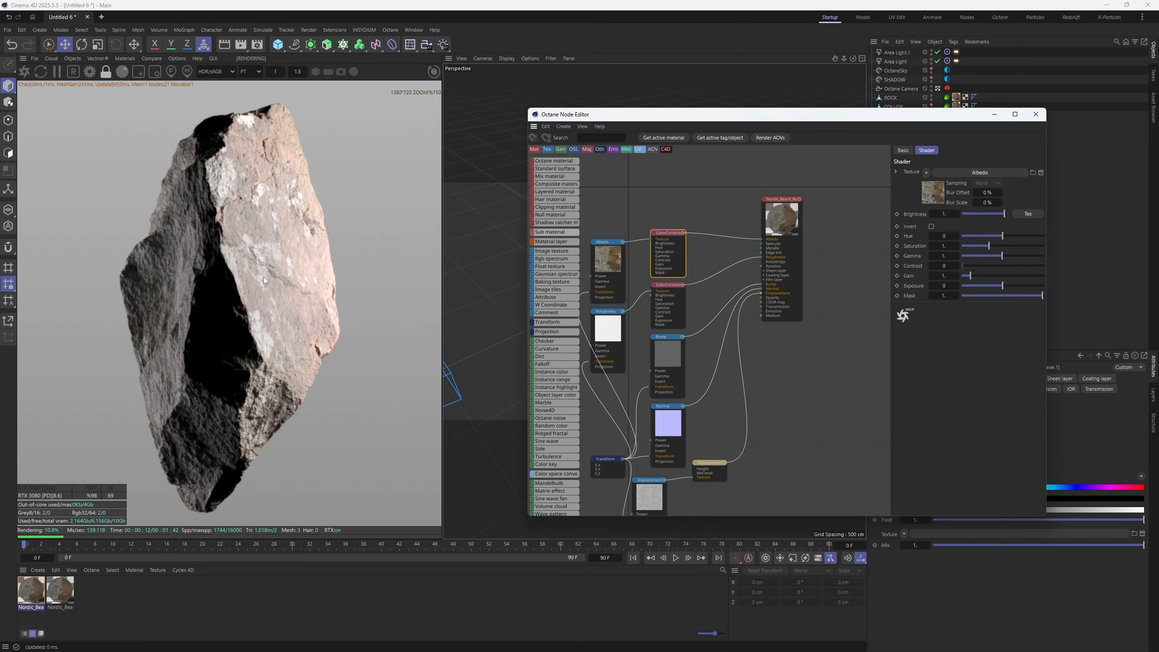
middle_click_drag(696, 309, 715, 275)
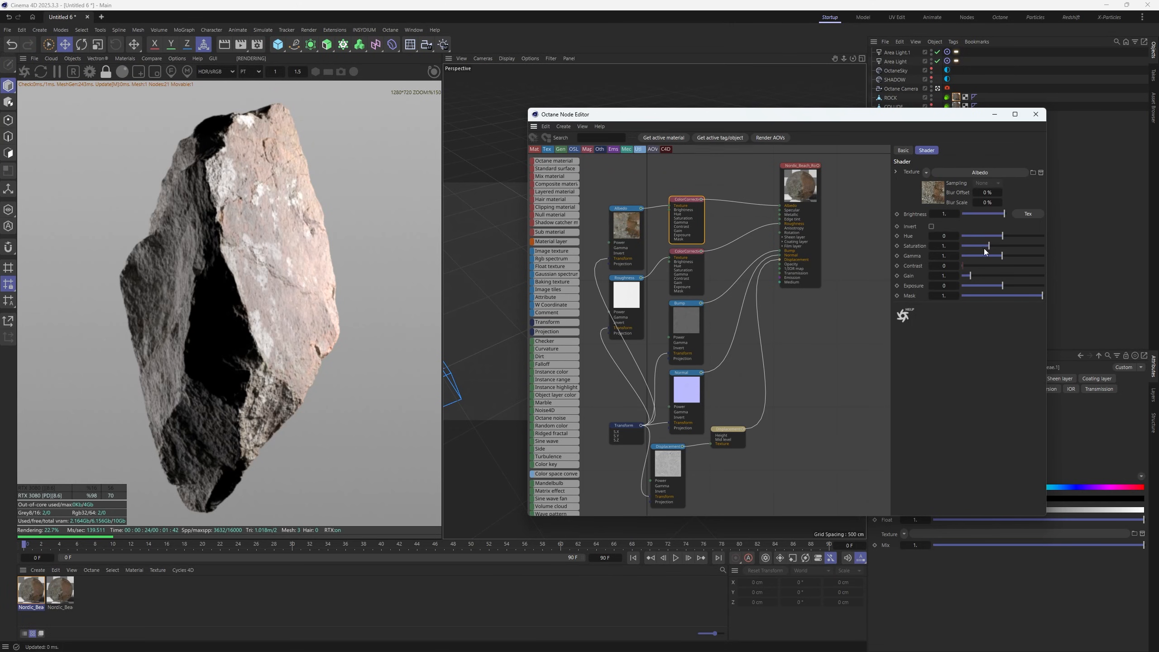
mouse_move(986, 247)
left_mouse_down()
mouse_move(970, 247)
mouse_move(1011, 258)
mouse_move(1000, 263)
left_mouse_up()
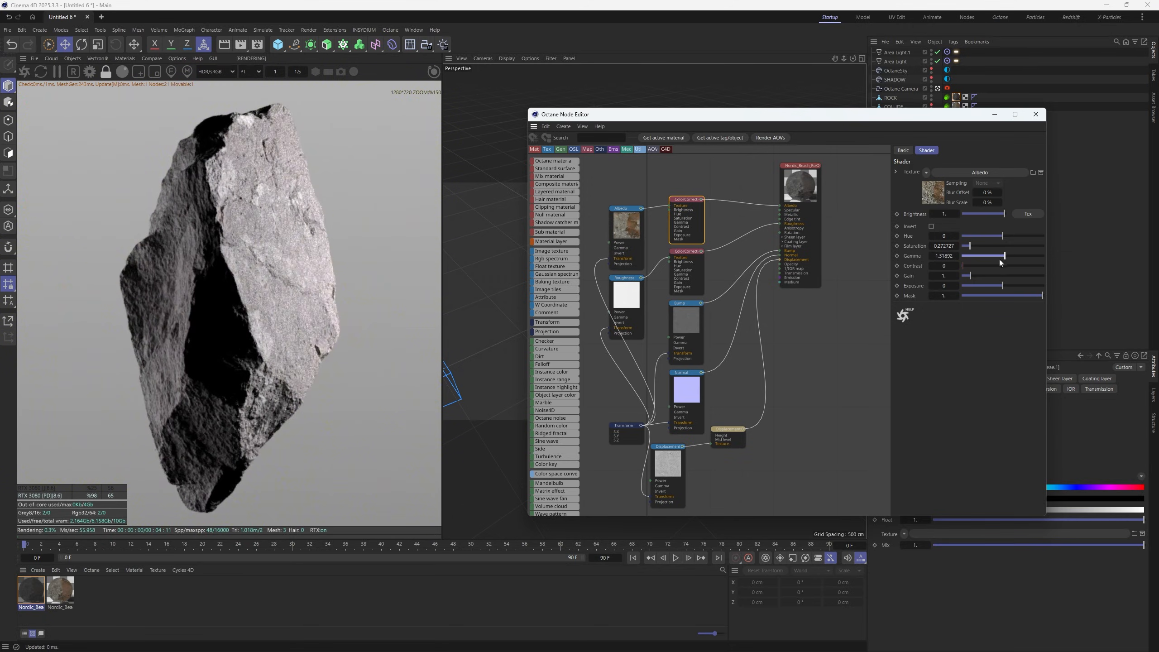
Disconnect the roughness color correction from the material and set the material's roughness float to about 0.716 instead
double_click(728, 246)
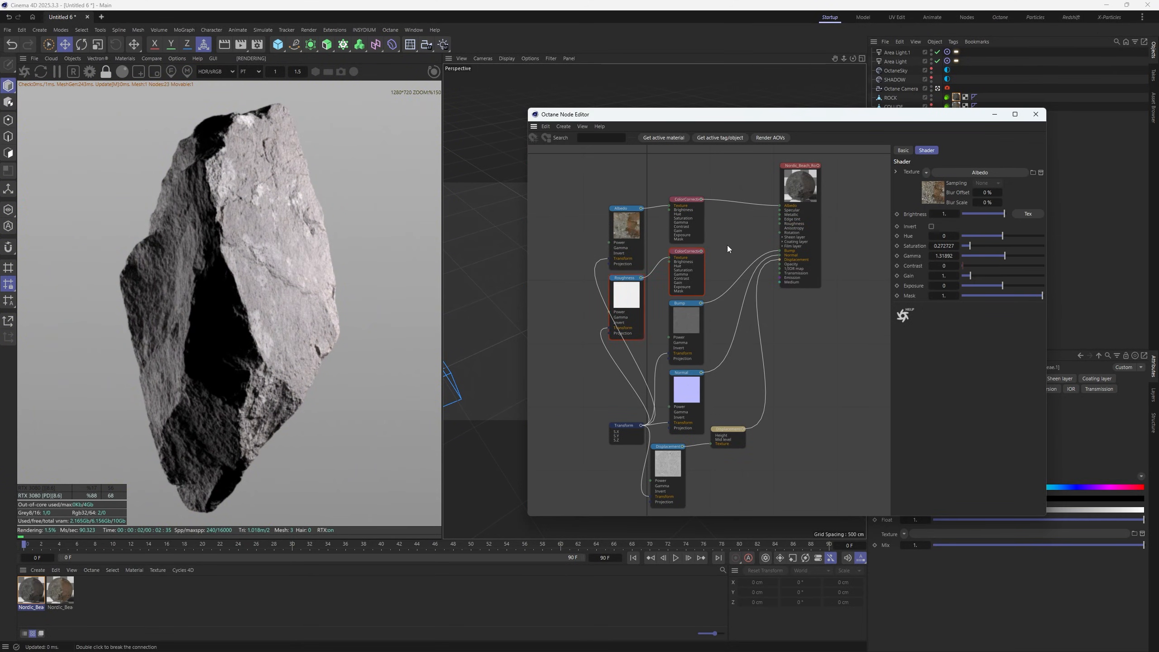
left_click_drag(697, 249, 696, 251)
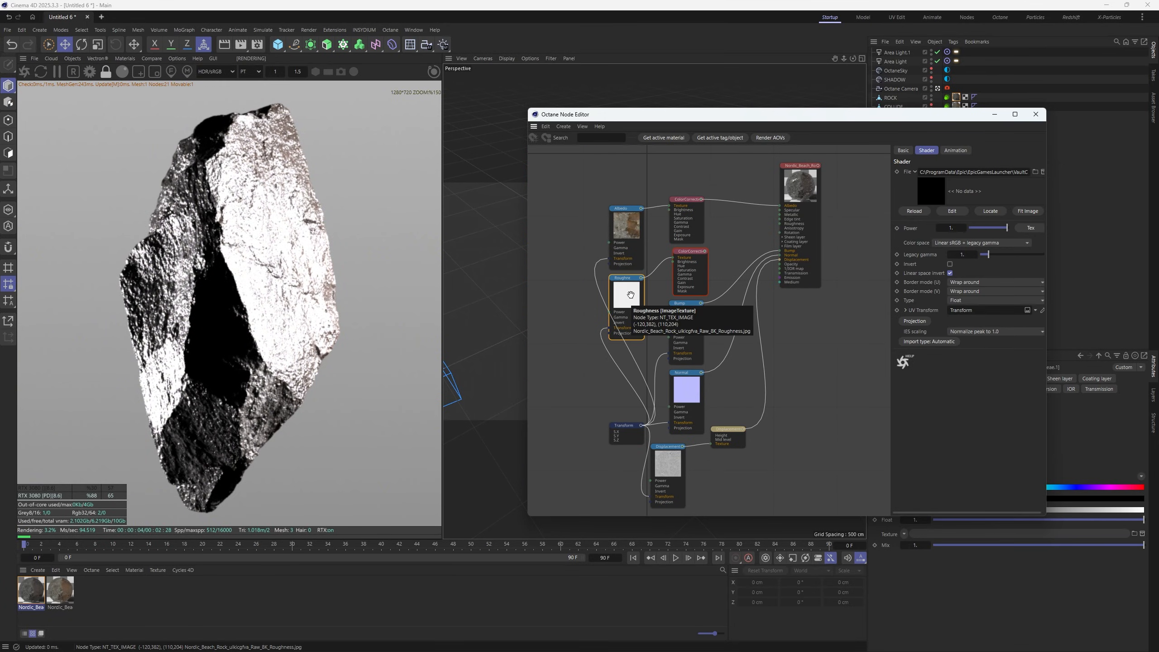
left_click(789, 187)
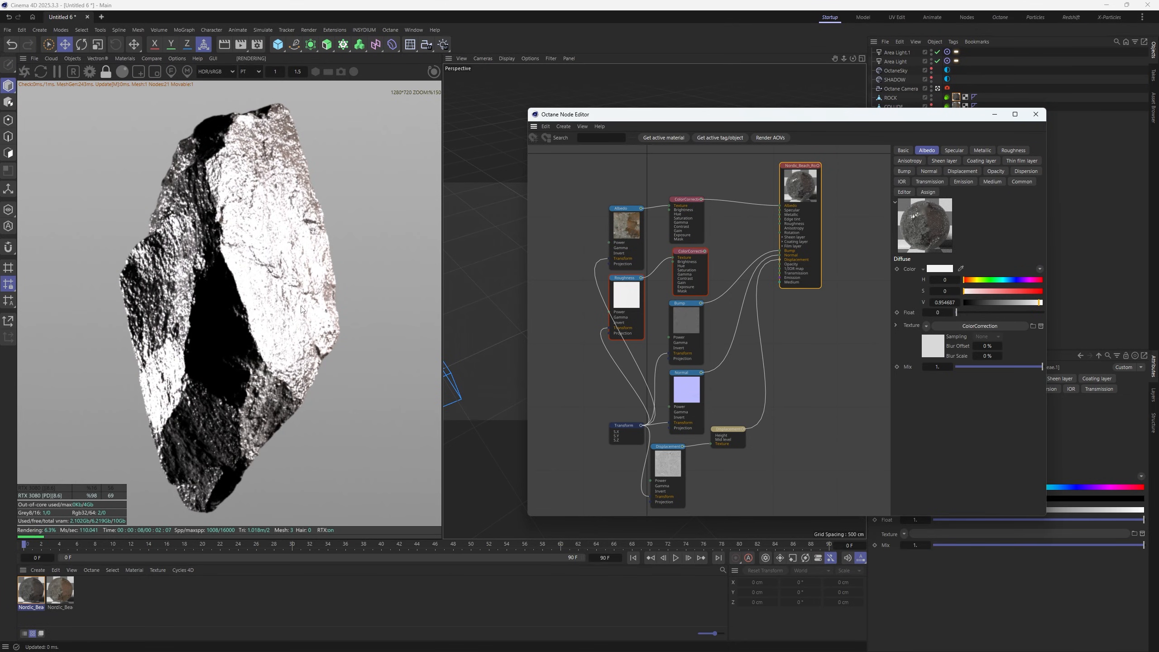
left_click(1013, 151)
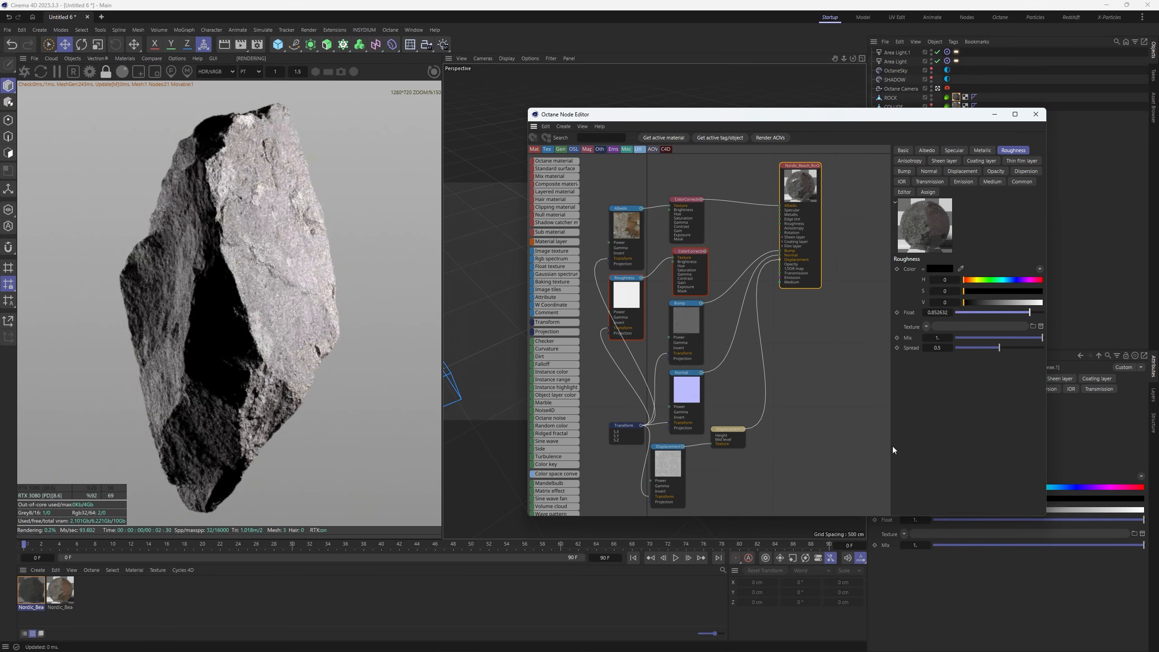
scroll(260, 301, "up", 6)
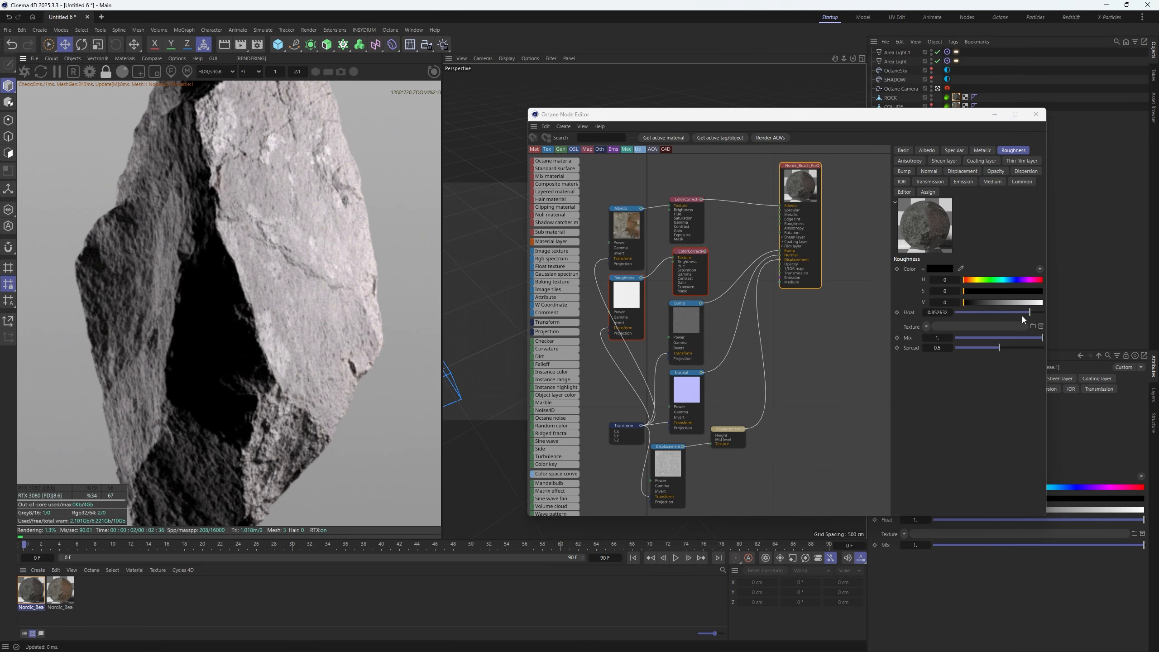
left_click_drag(1028, 314, 1018, 313)
scroll(278, 331, "down", 7)
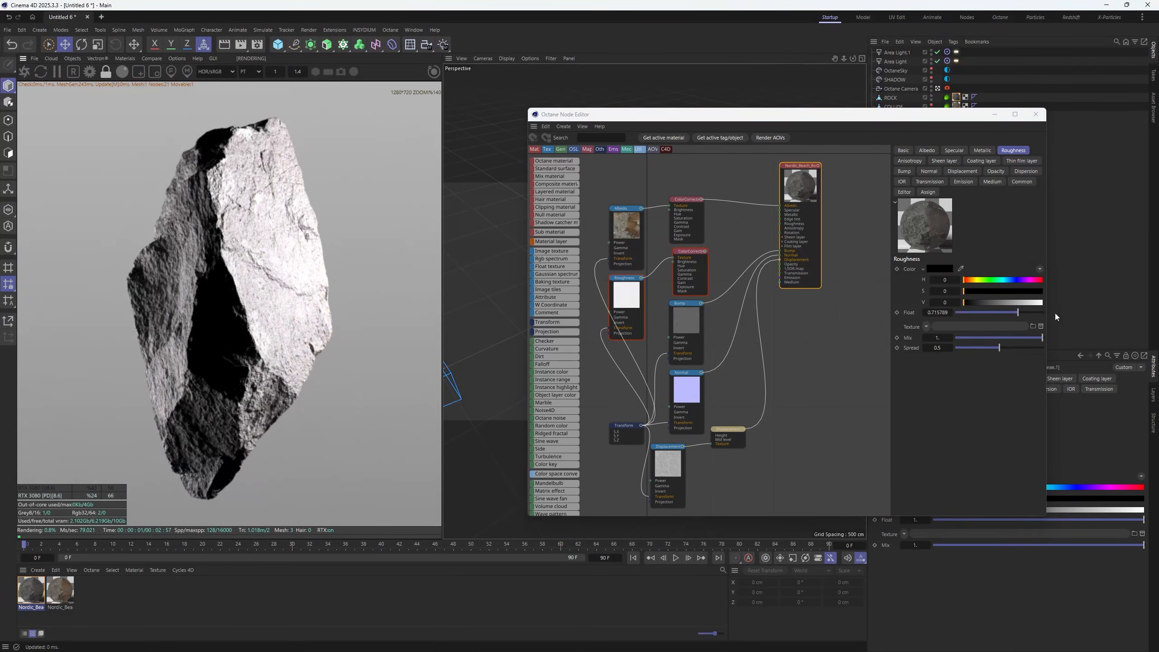
Raise the rock material's roughness float to about 0.816 and set its specular float to about 0.589
left_click(1028, 313)
scroll(253, 343, "up", 1)
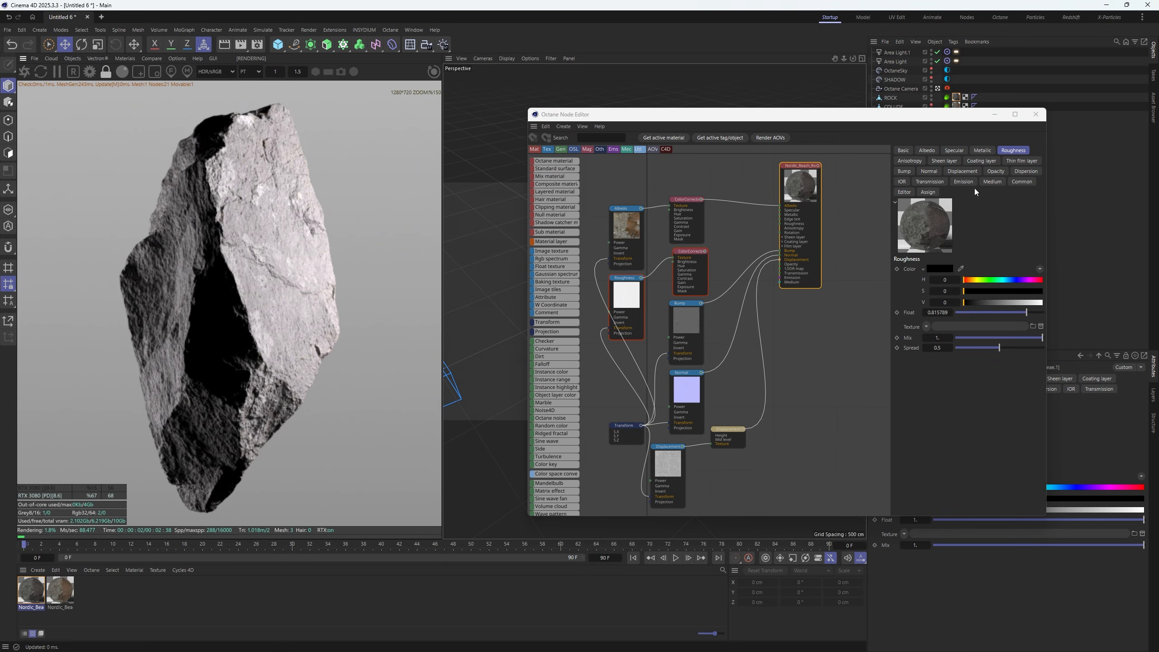
left_click(954, 151)
left_click_drag(1025, 313, 990, 314)
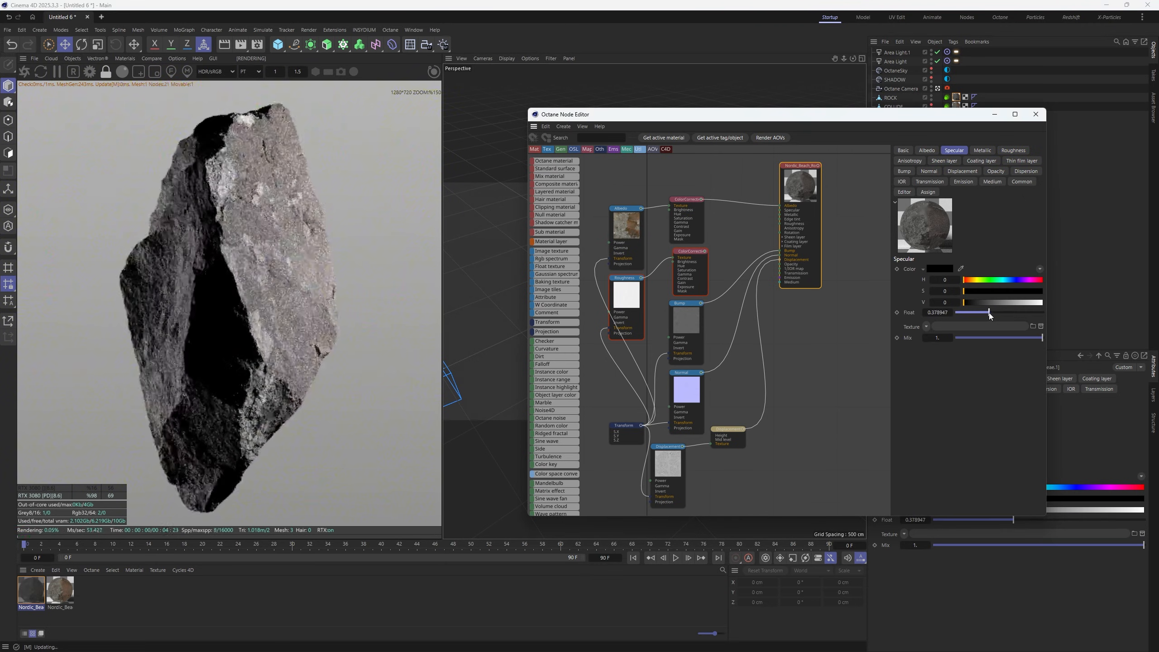
left_click(1006, 312)
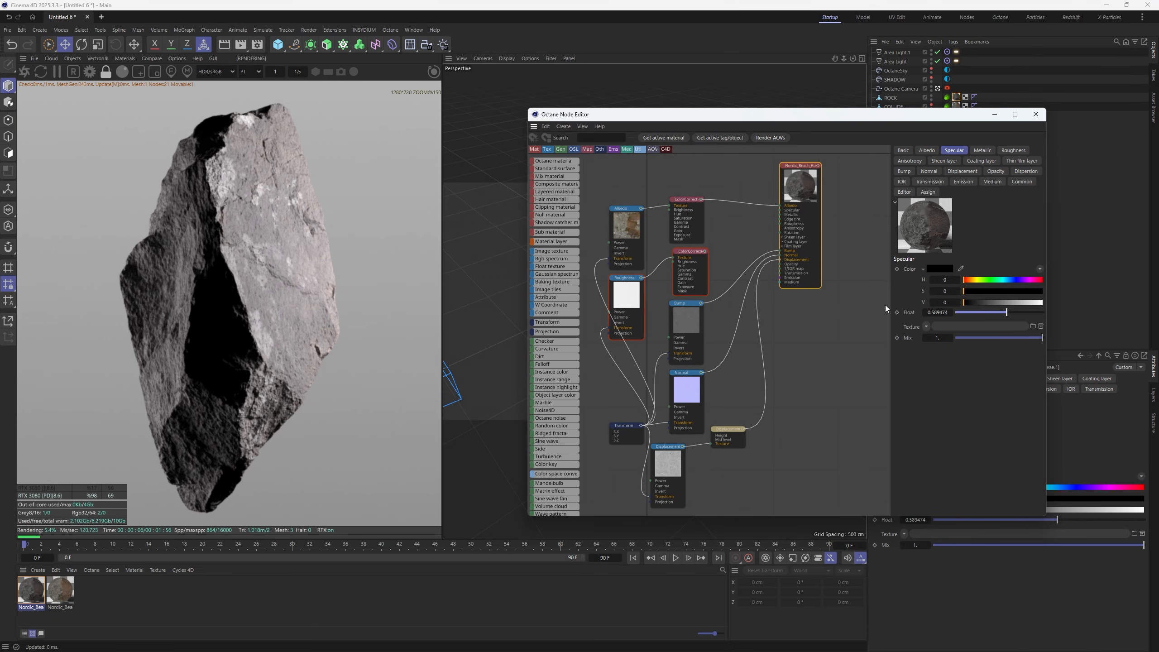
Lower the rock material's roughness float to about 0.716 and check the whole rock in the render
left_click(1013, 151)
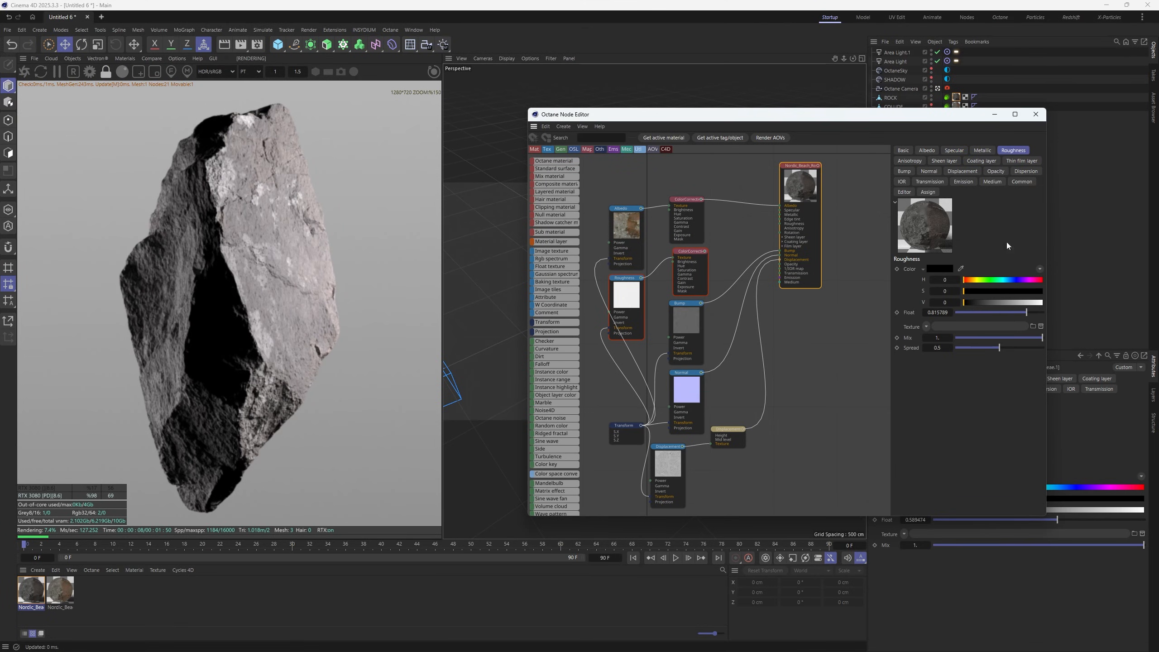
left_click(1018, 312)
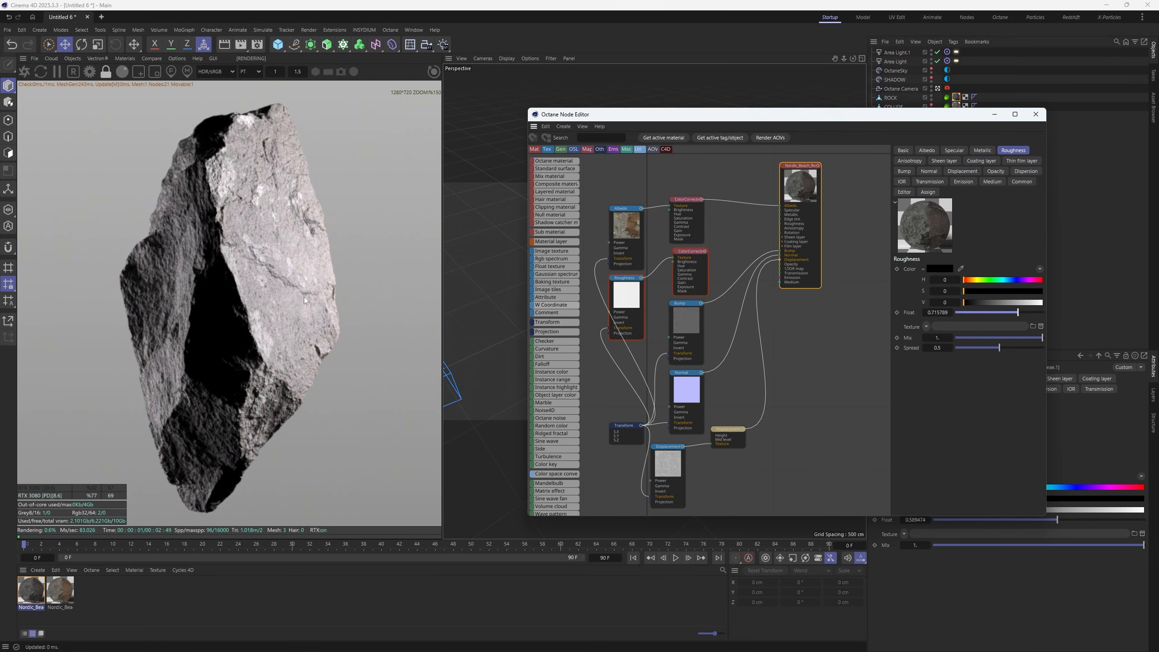
scroll(286, 303, "down", 2)
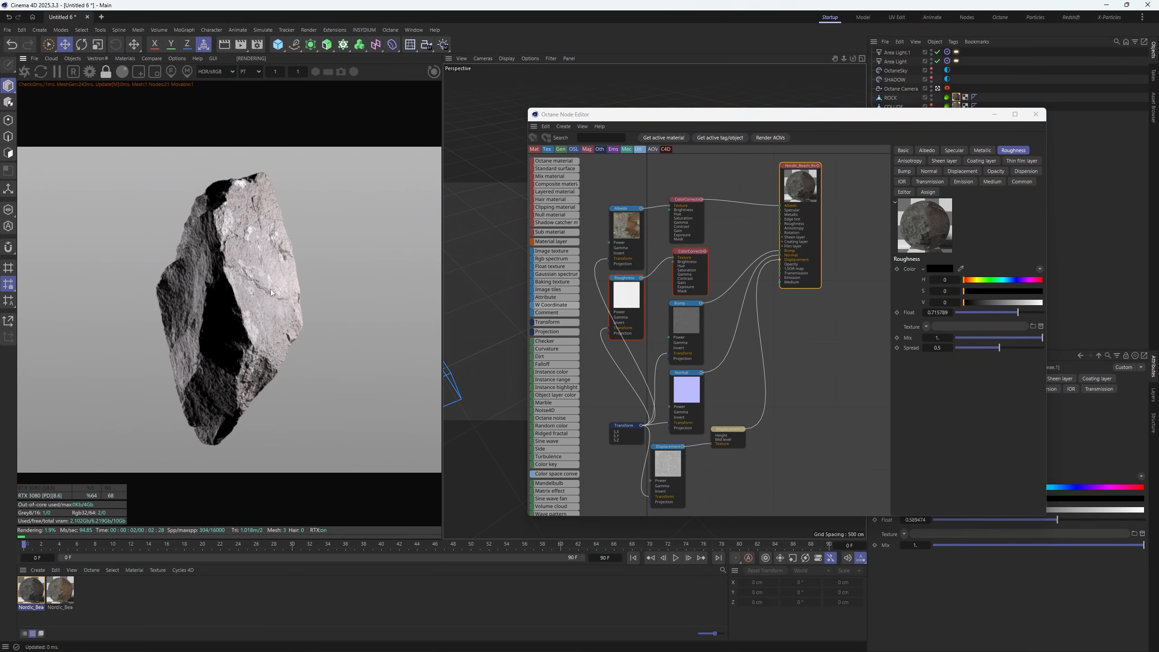
scroll(272, 293, "up", 2)
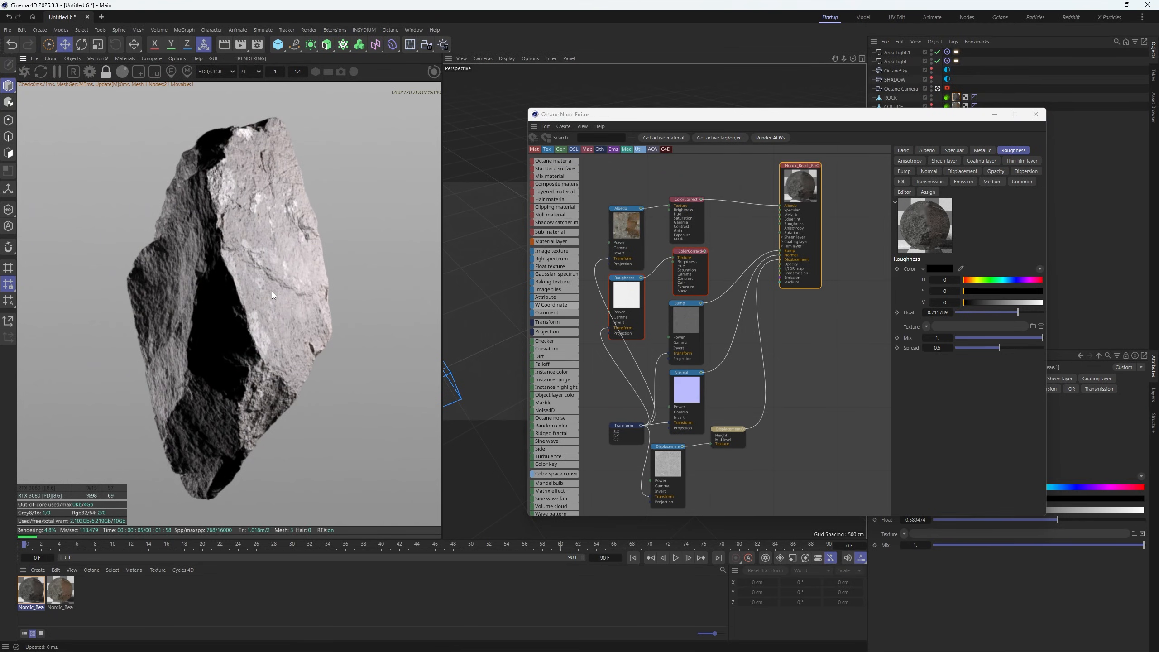
Close the node editor and view the scene through the Octane Camera
left_click(1035, 115)
left_click(966, 197)
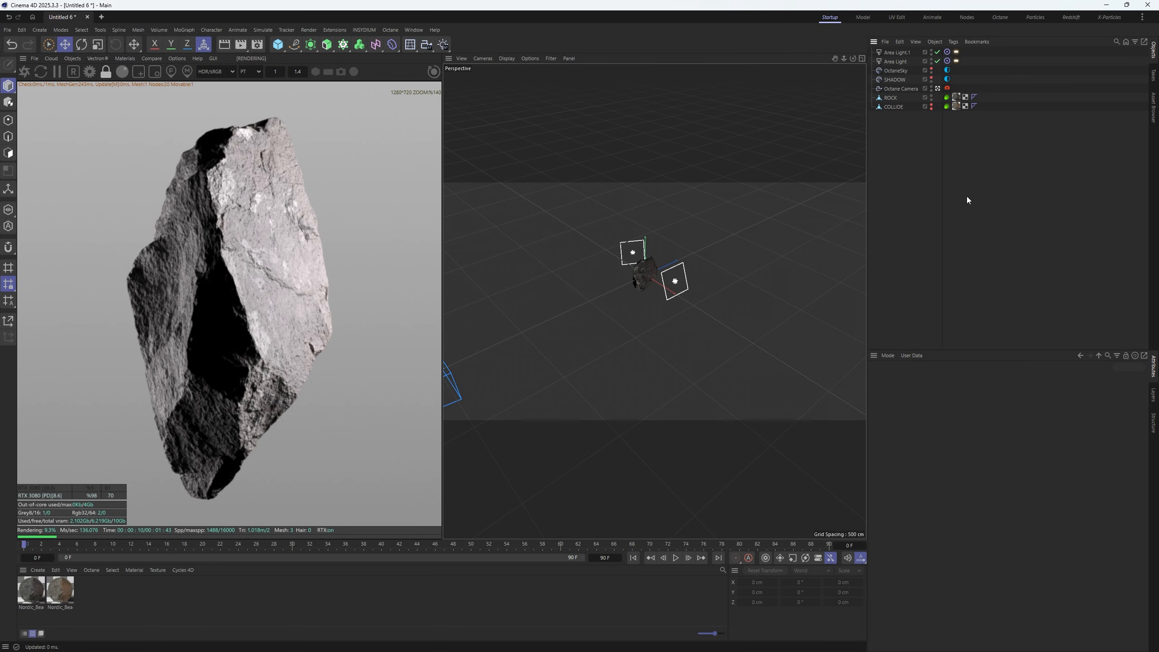
scroll(315, 236, "down", 3)
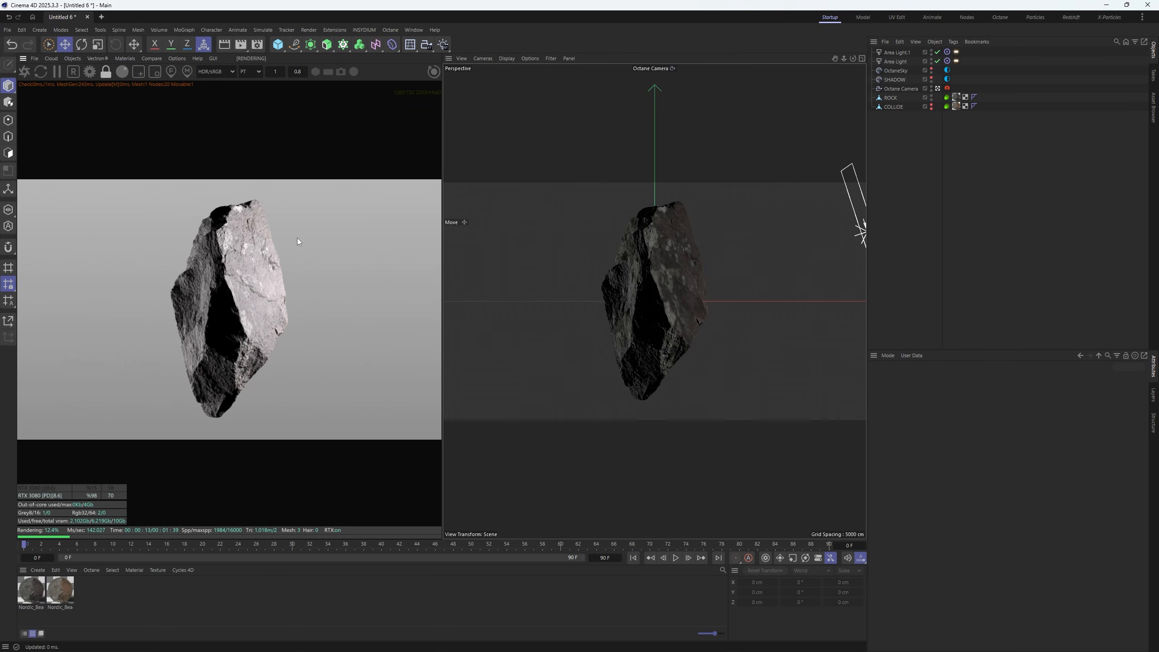
Delete the original brown Nordic Beach Rock material and rename the remaining rock material ROCK
left_click(68, 591)
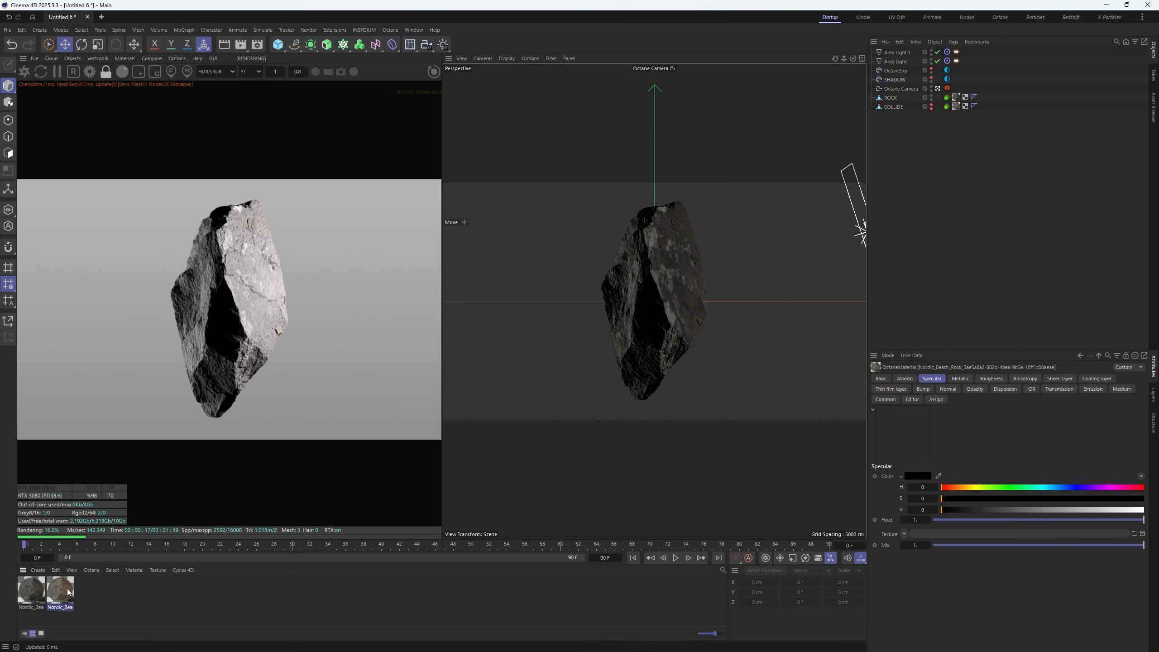
key("Delete")
double_click(28, 607)
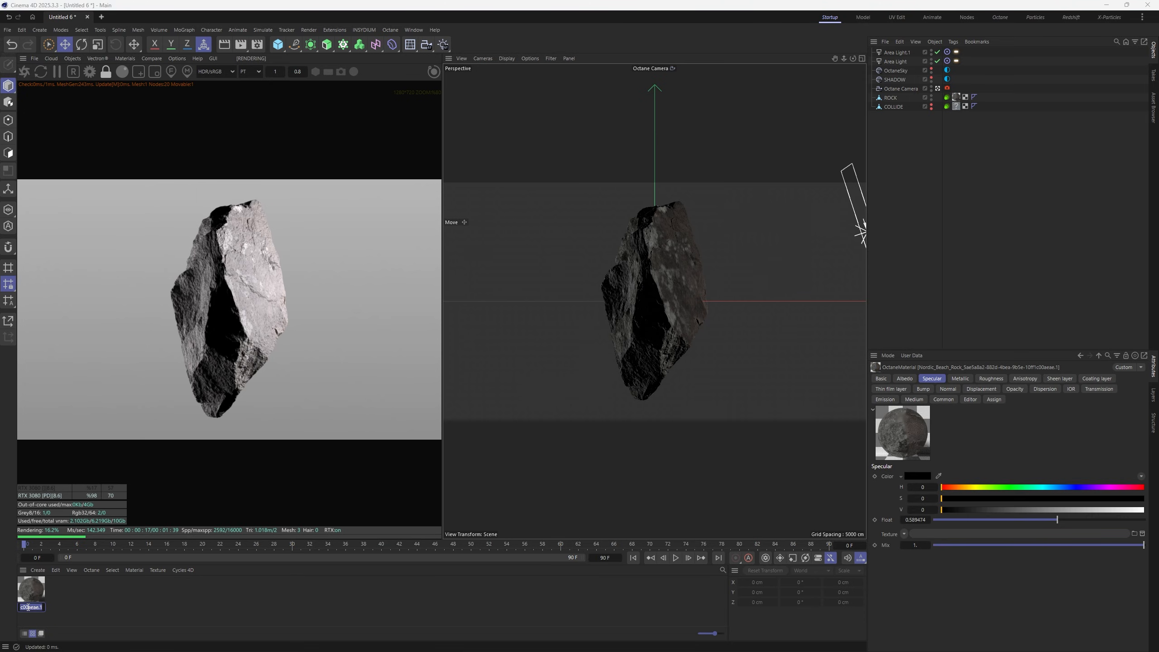
type("ROCK")
key("Return")
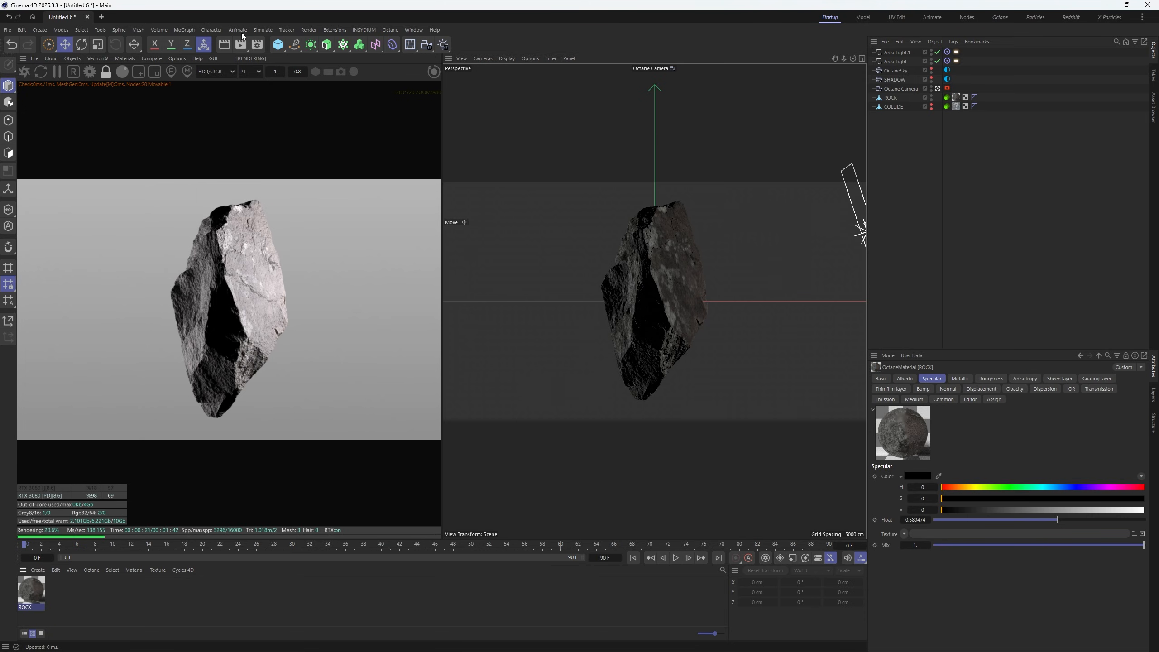
Set the render output resolution to 2560 x 1440 pixels and close the render settings
left_click(257, 45)
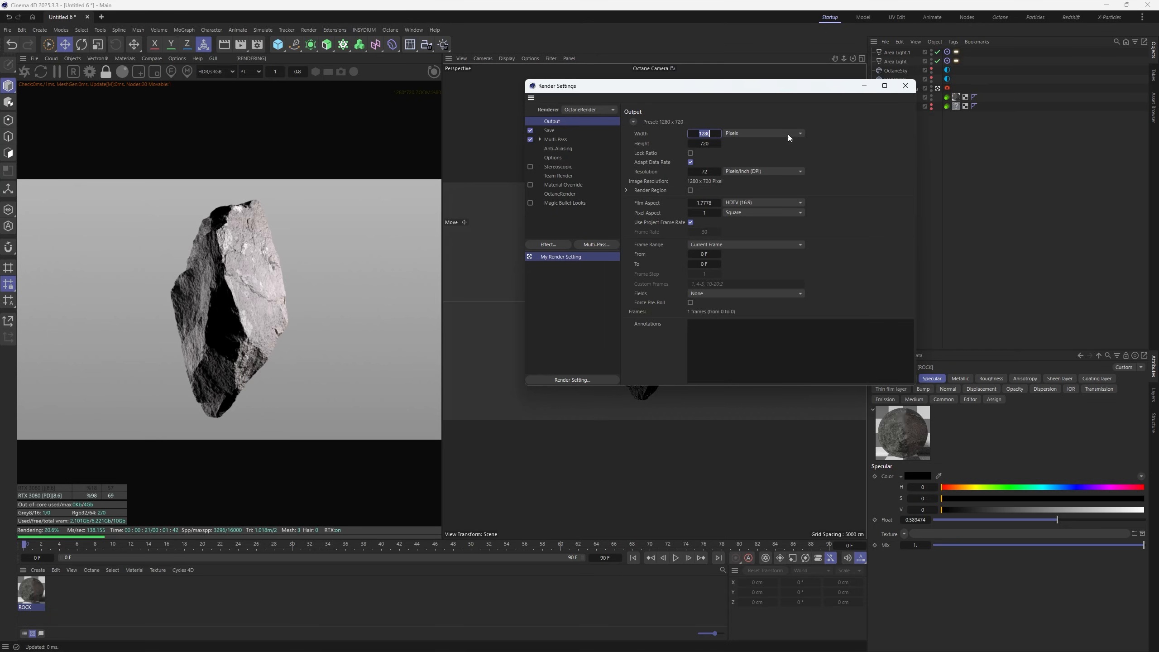
type("2560")
key("Tab")
type("1440")
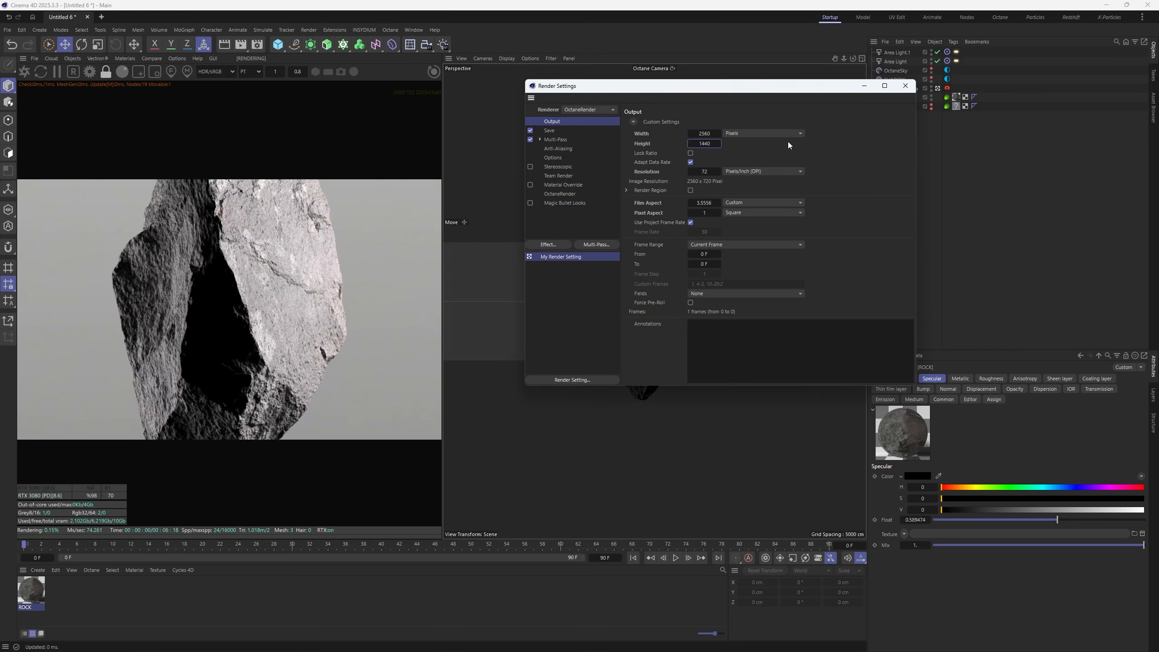
key("Return")
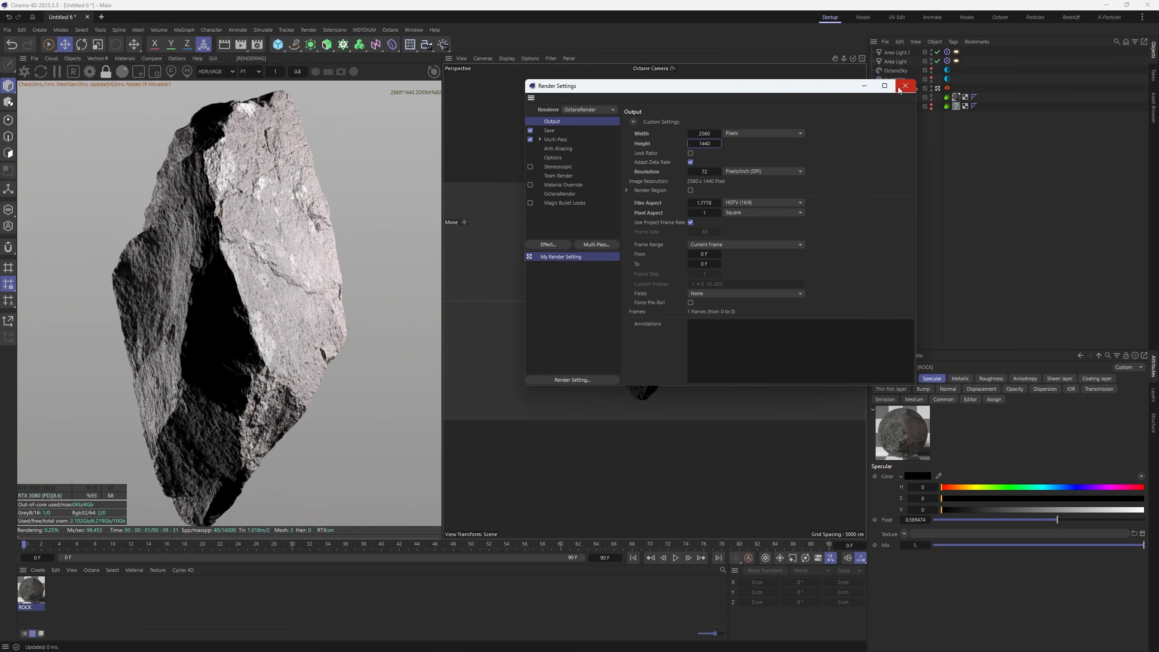
left_click(898, 90)
scroll(274, 315, "up", 1)
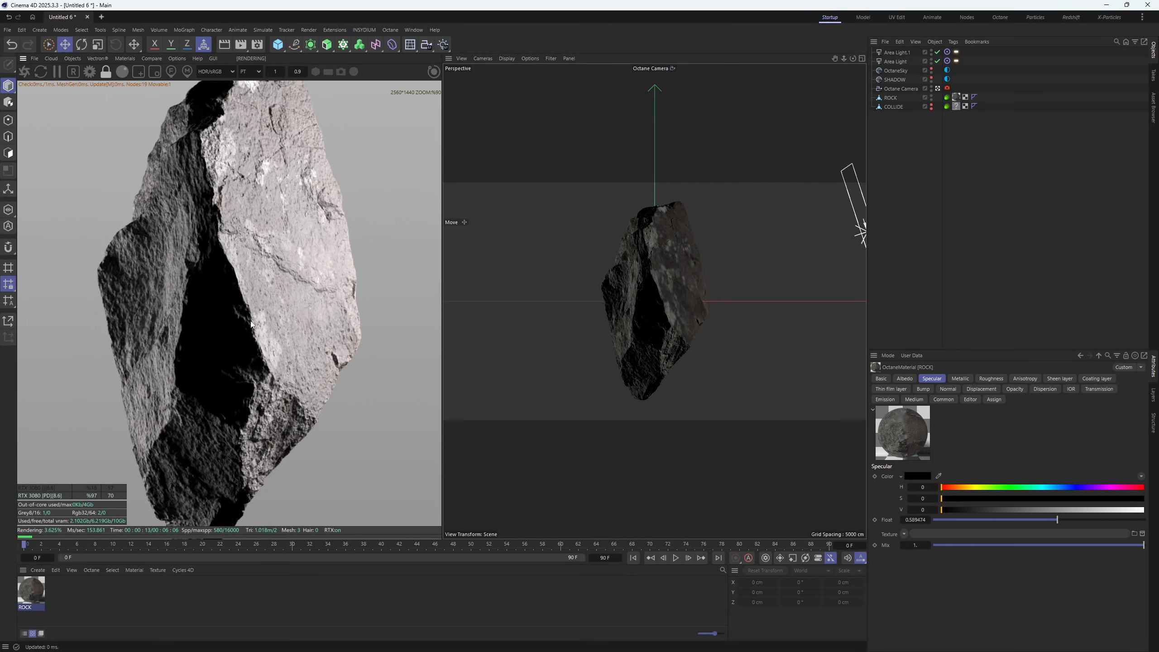
Enable the Octane Camera's imager, set highlight compression to 1 and leave ACES tone mapping off
left_click(947, 88)
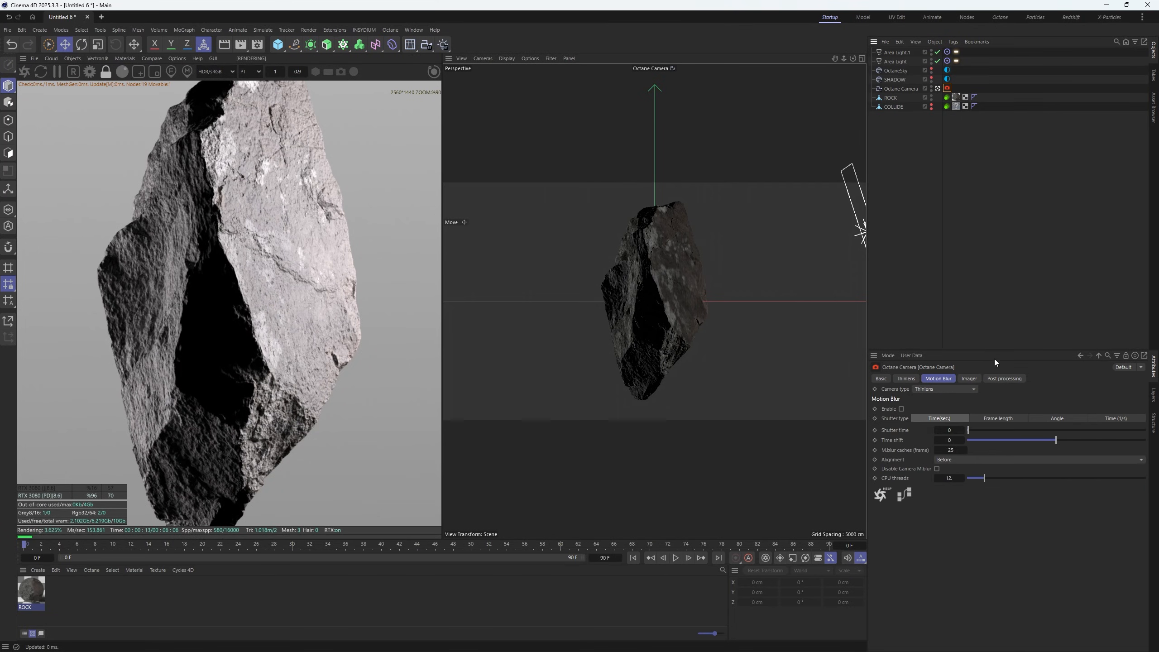
left_click(970, 378)
left_click(918, 410)
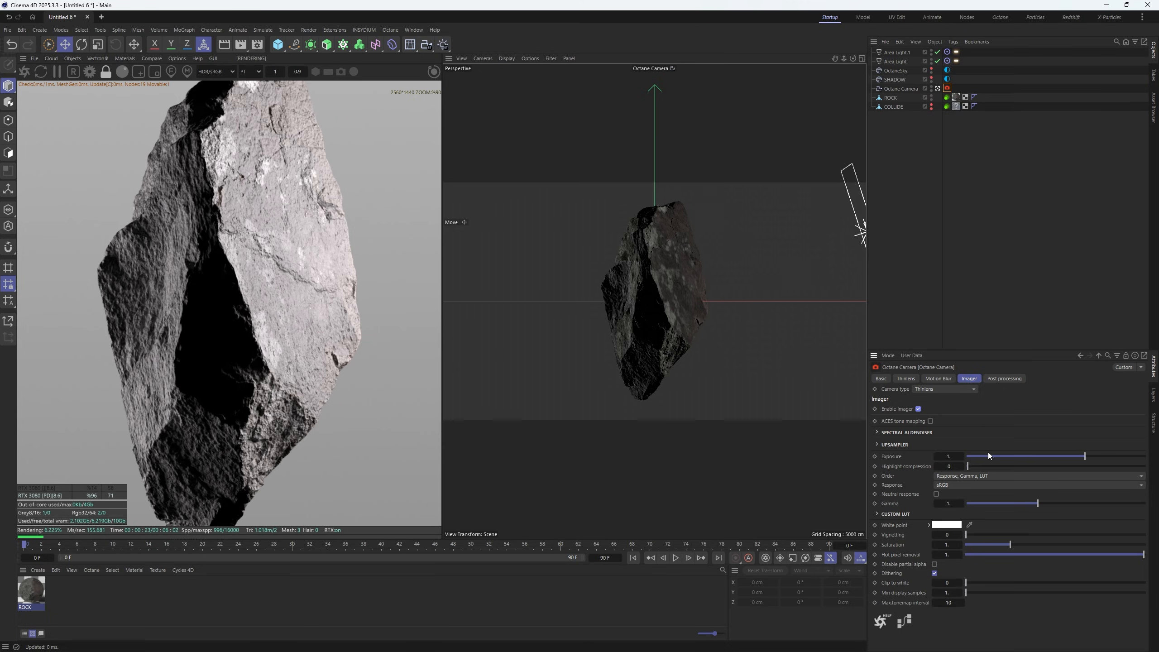
left_click_drag(980, 463, 1091, 492)
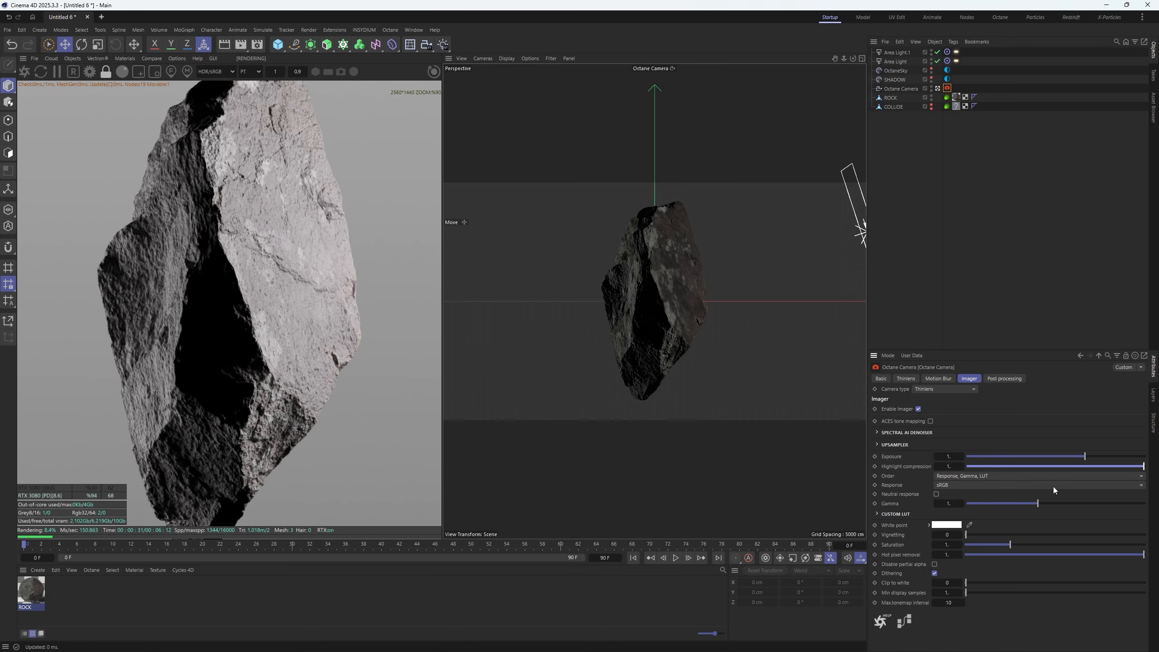
left_click(930, 421)
left_click(931, 421)
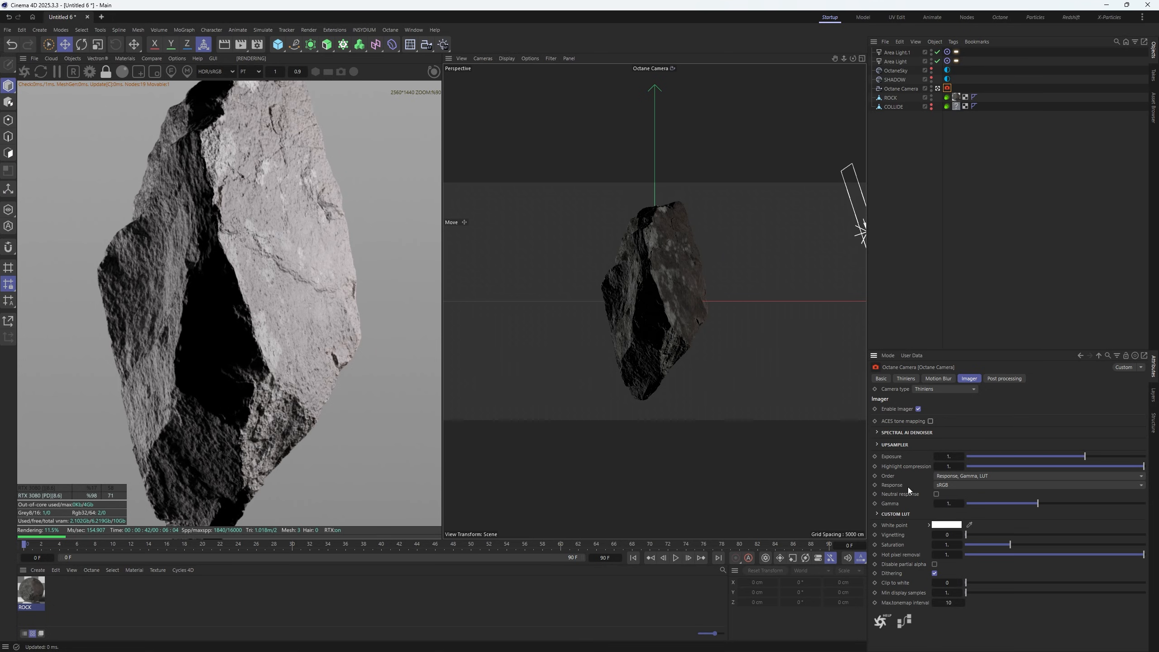
Load the Photographic custom LUT file from the LUT folder in WORKFLOW_ASSETS into the camera's imager
left_click(896, 516)
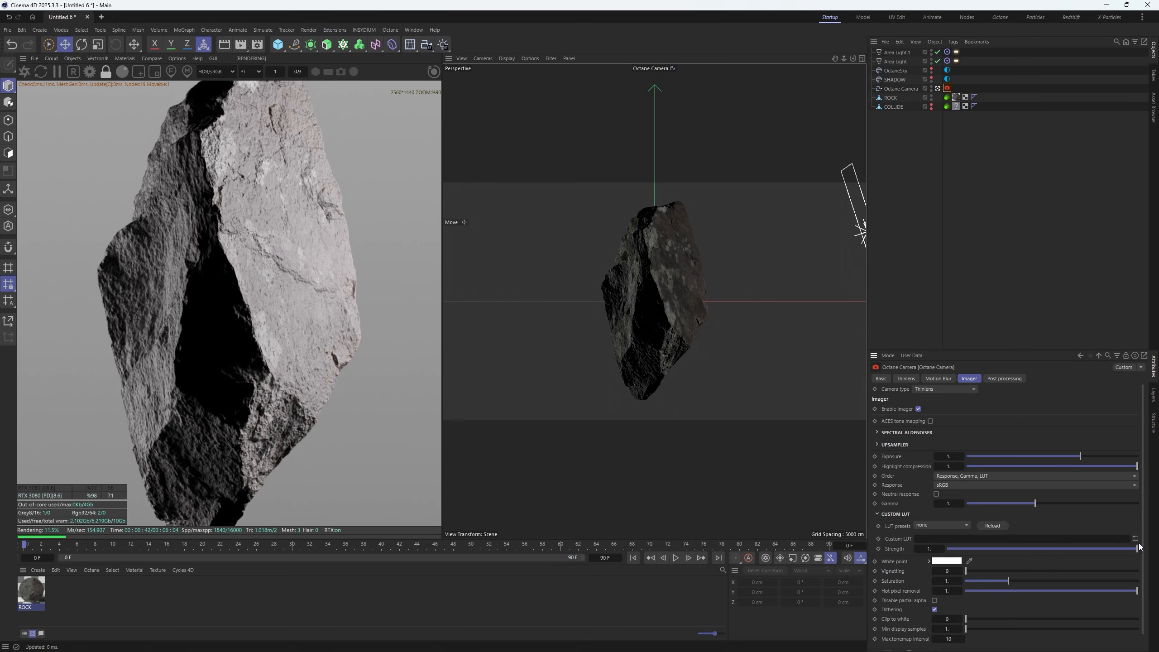
left_click(1136, 539)
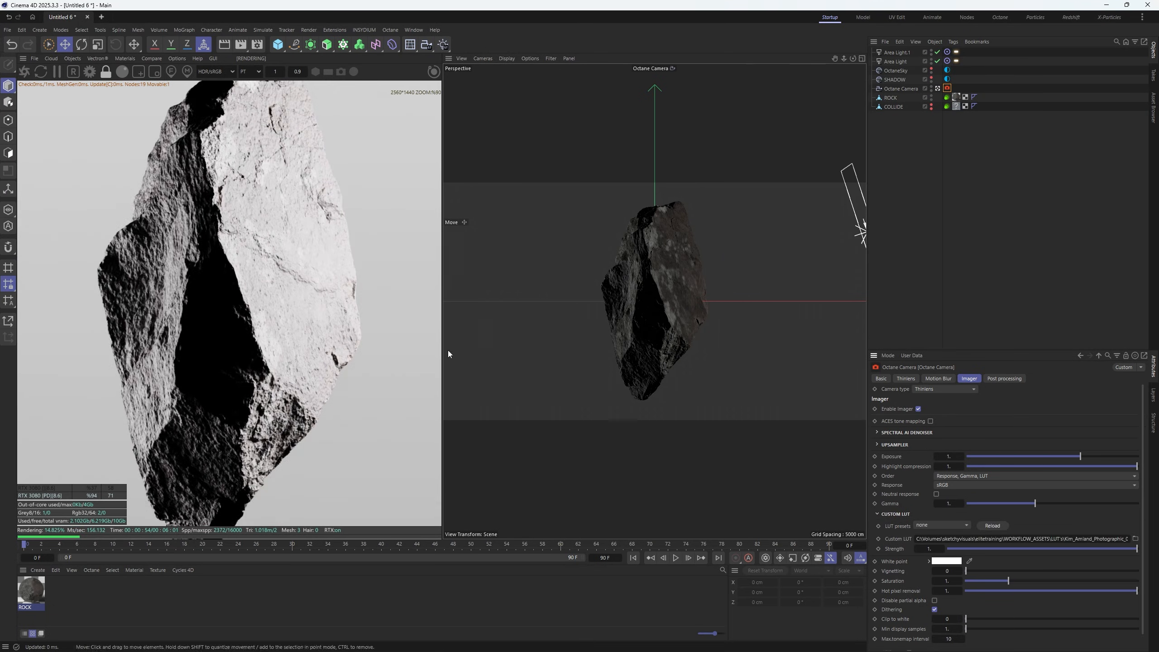
scroll(332, 339, "down", 2)
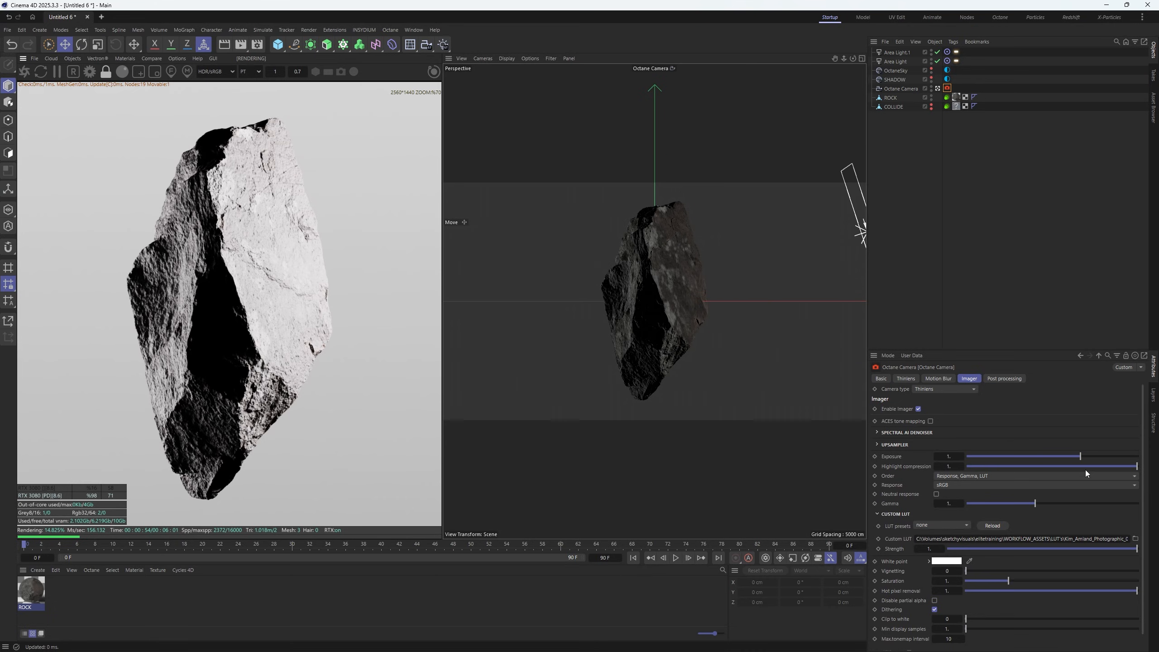
Set the imager's exposure to about 0.41 and gamma to about 1.18, comparing LUT strength 0 before restoring it to 1
left_click_drag(1079, 455, 1058, 453)
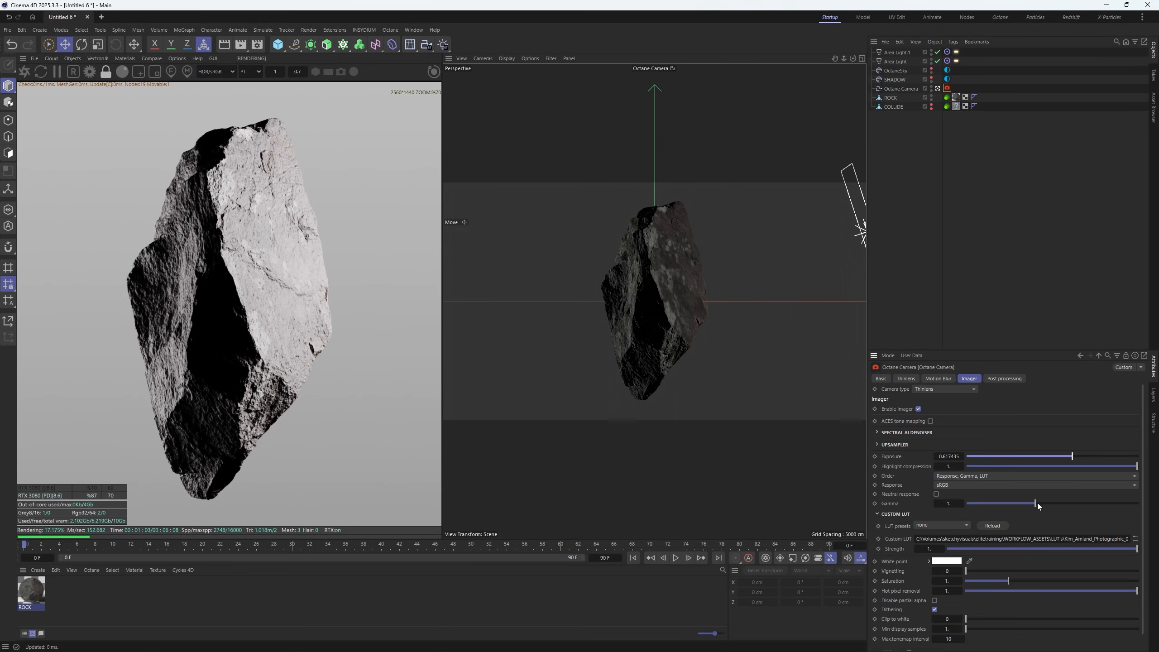
left_click_drag(1039, 503, 1042, 503)
left_click_drag(1073, 454, 1067, 454)
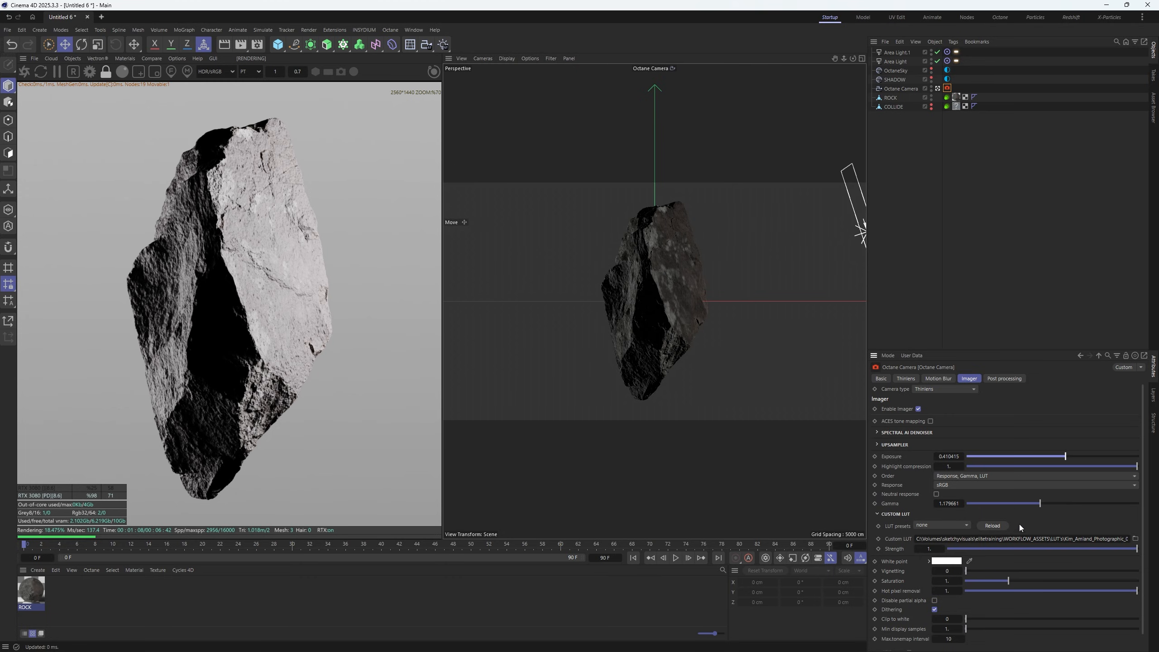
left_click_drag(1110, 551, 944, 550)
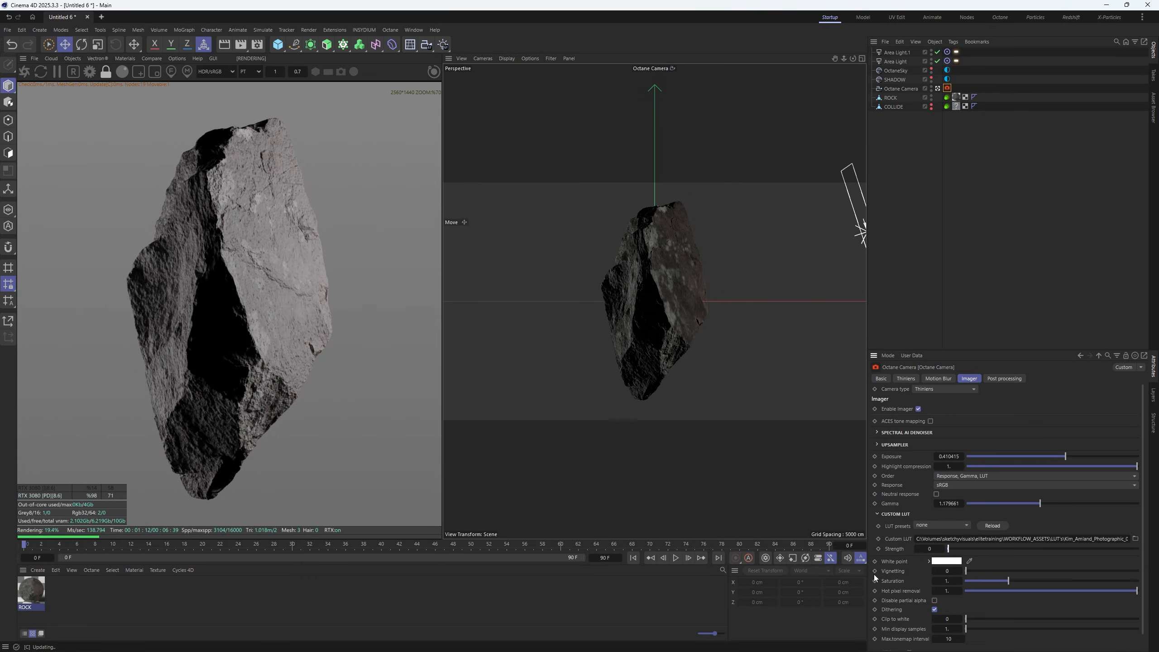
left_click_drag(948, 549, 1149, 578)
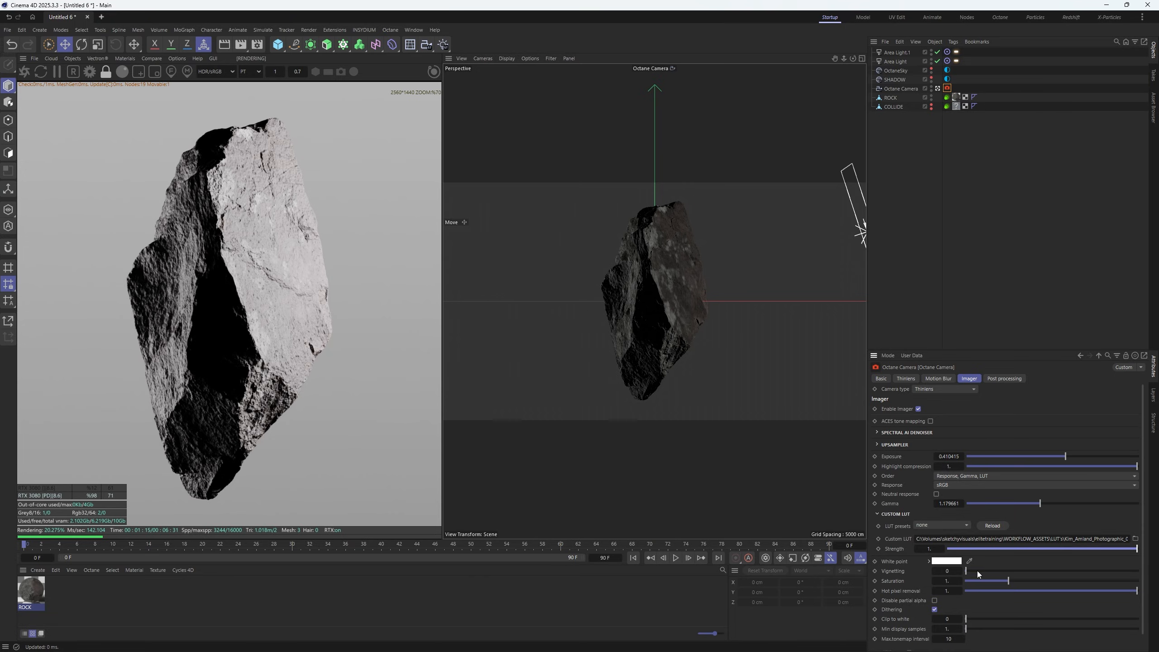
Add vignetting of about 0.394 in the camera's imager, judging it on the full render frame
scroll(262, 382, "down", 4)
scroll(263, 384, "up", 2)
scroll(264, 385, "down", 1)
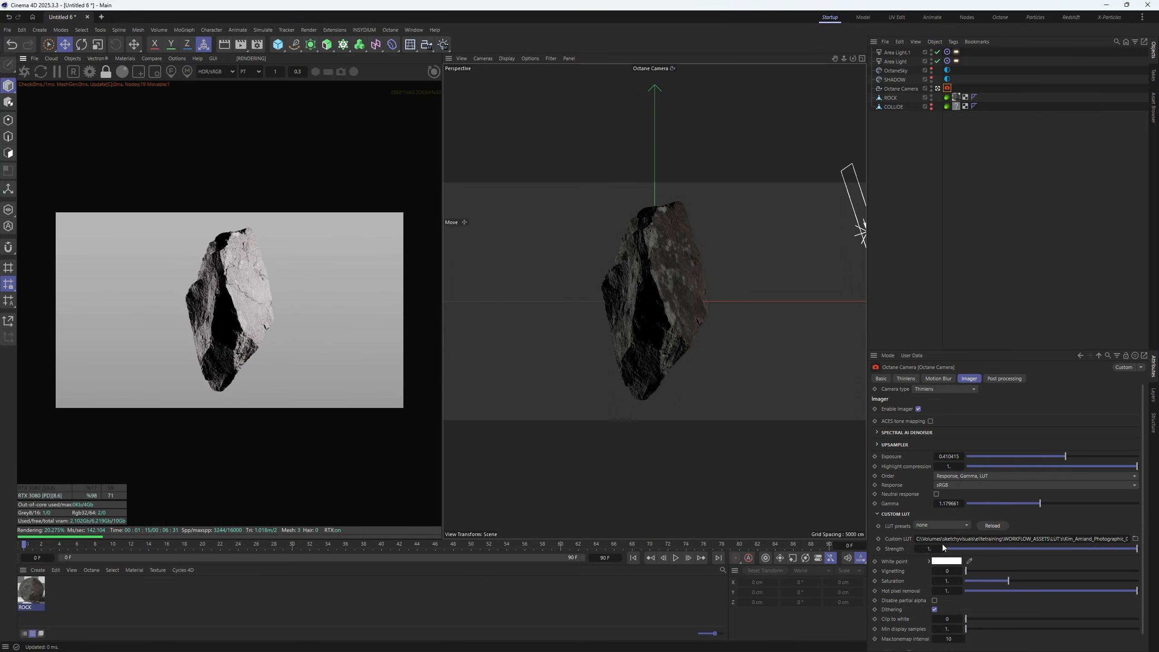
left_click_drag(974, 573, 1034, 571)
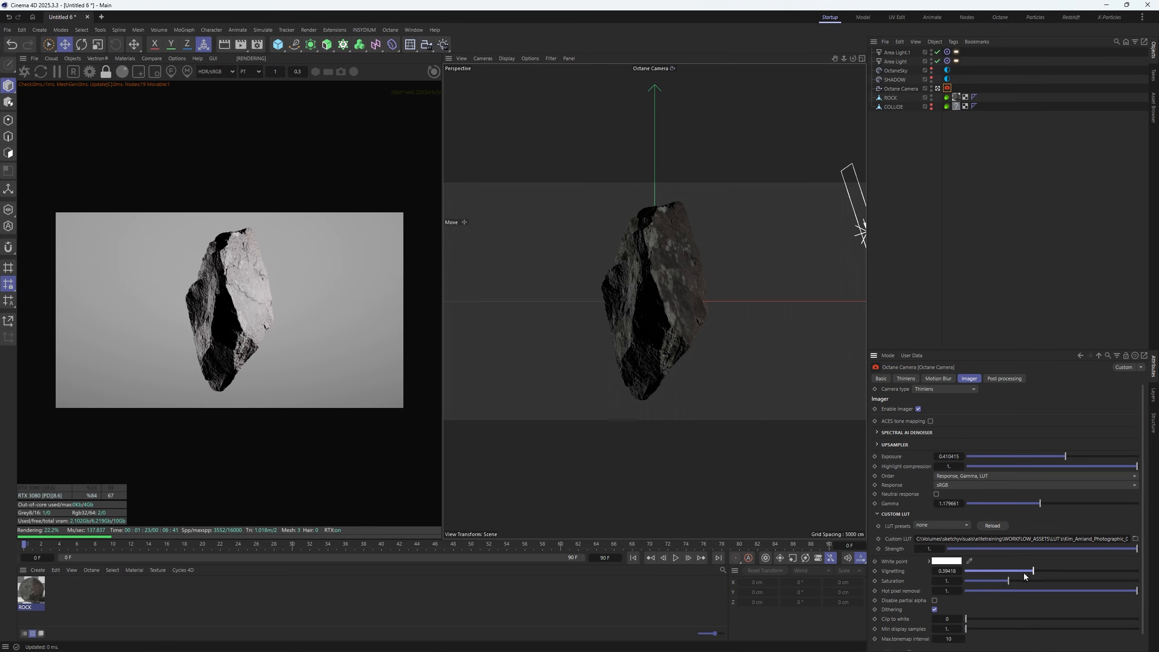
Lift the rock's dark shadows by raising the SHADOW environment's RGB spectrum color to a V of about 0.417
scroll(247, 312, "up", 10)
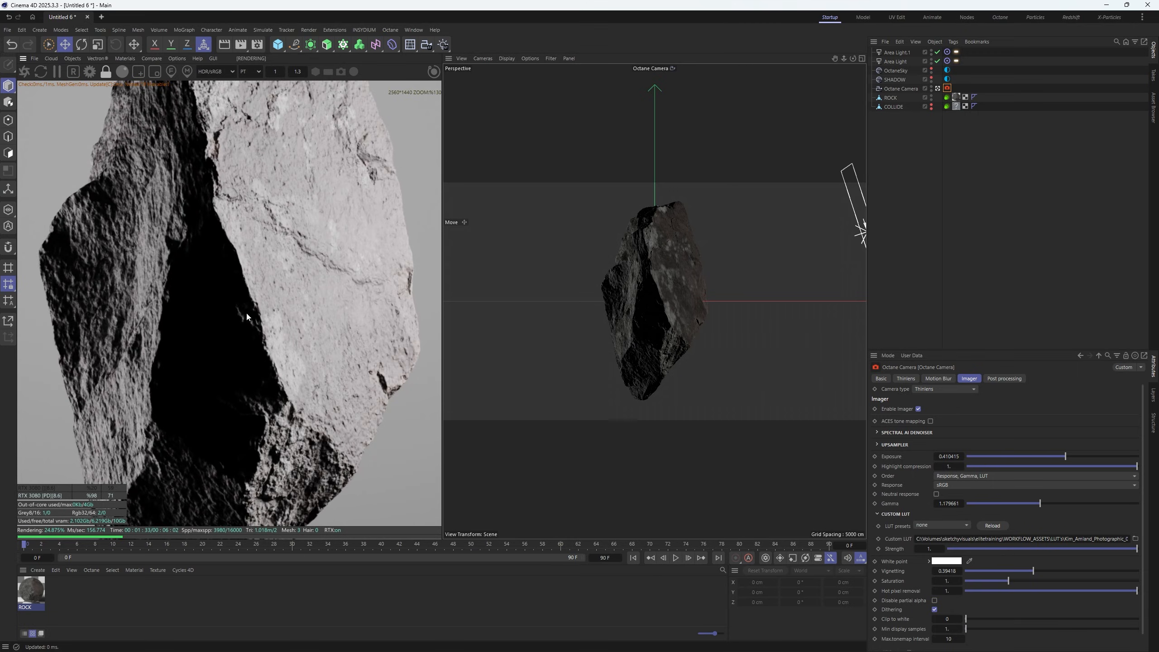
middle_click_drag(242, 299, 262, 204)
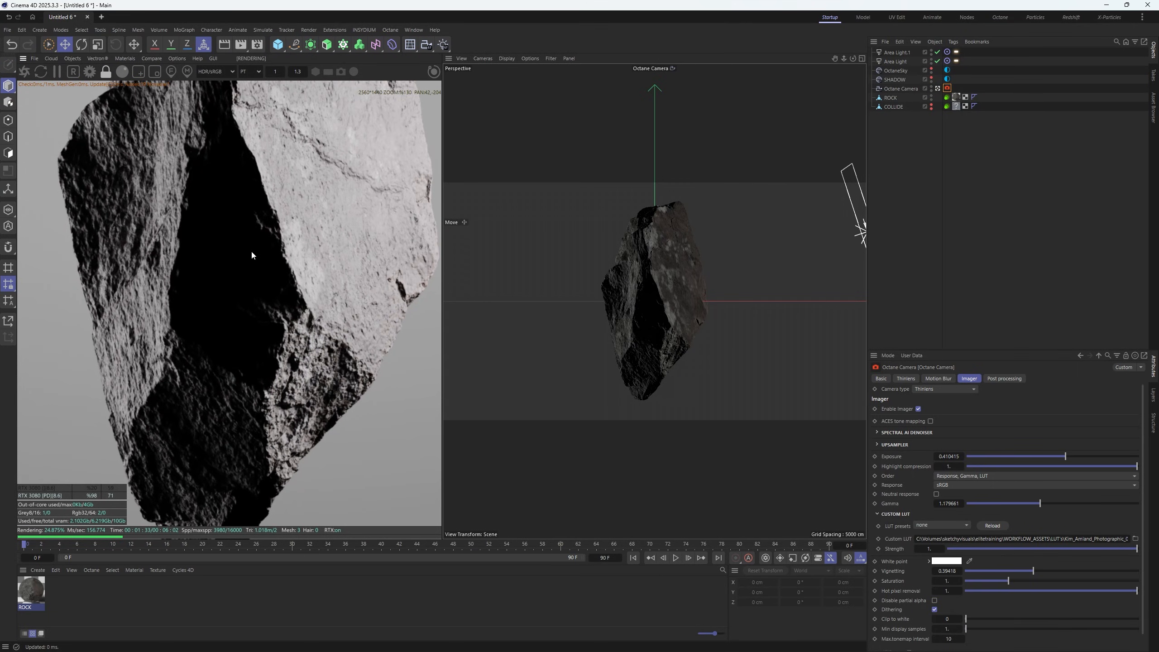
left_click(947, 79)
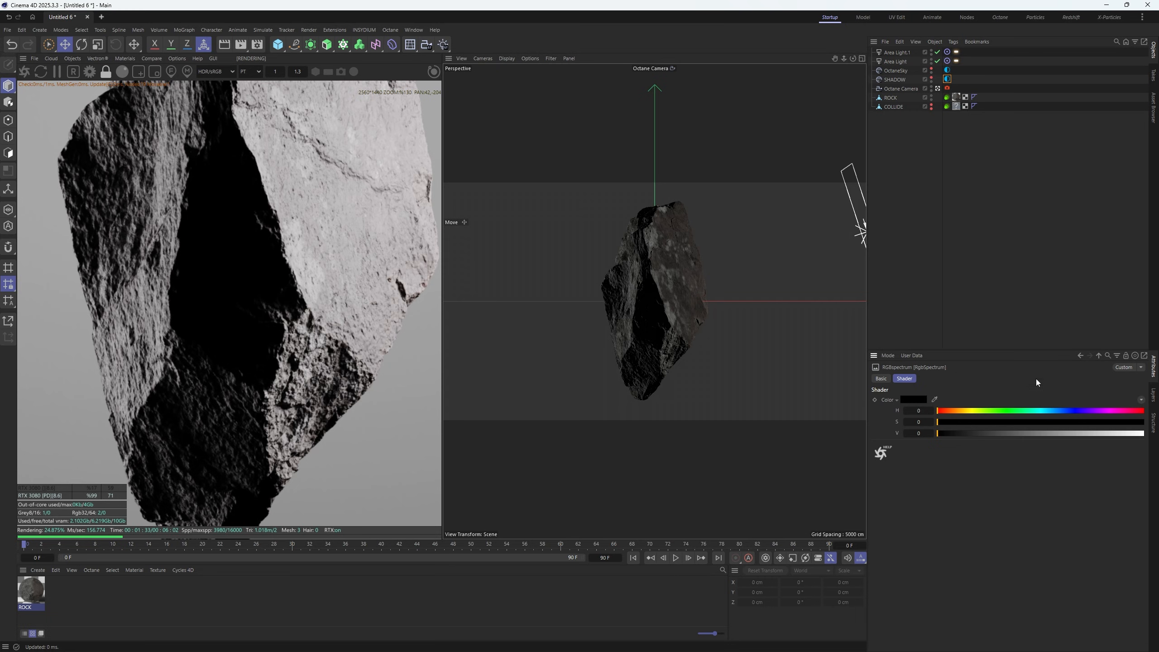
left_click_drag(994, 433, 1024, 433)
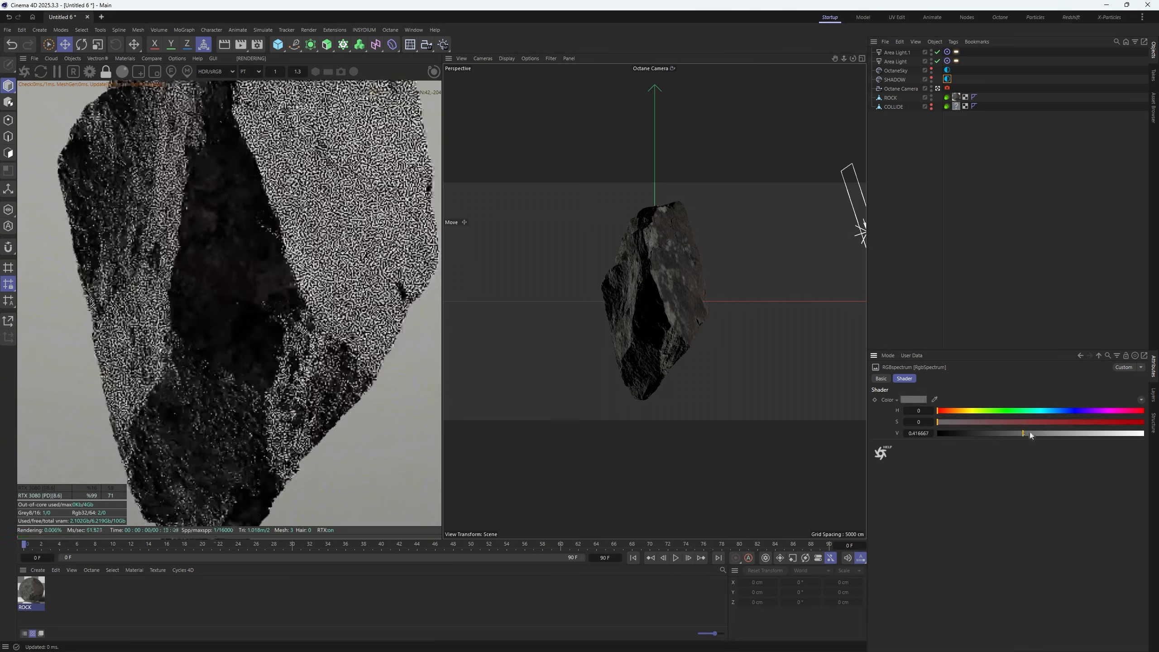
scroll(226, 280, "down", 5)
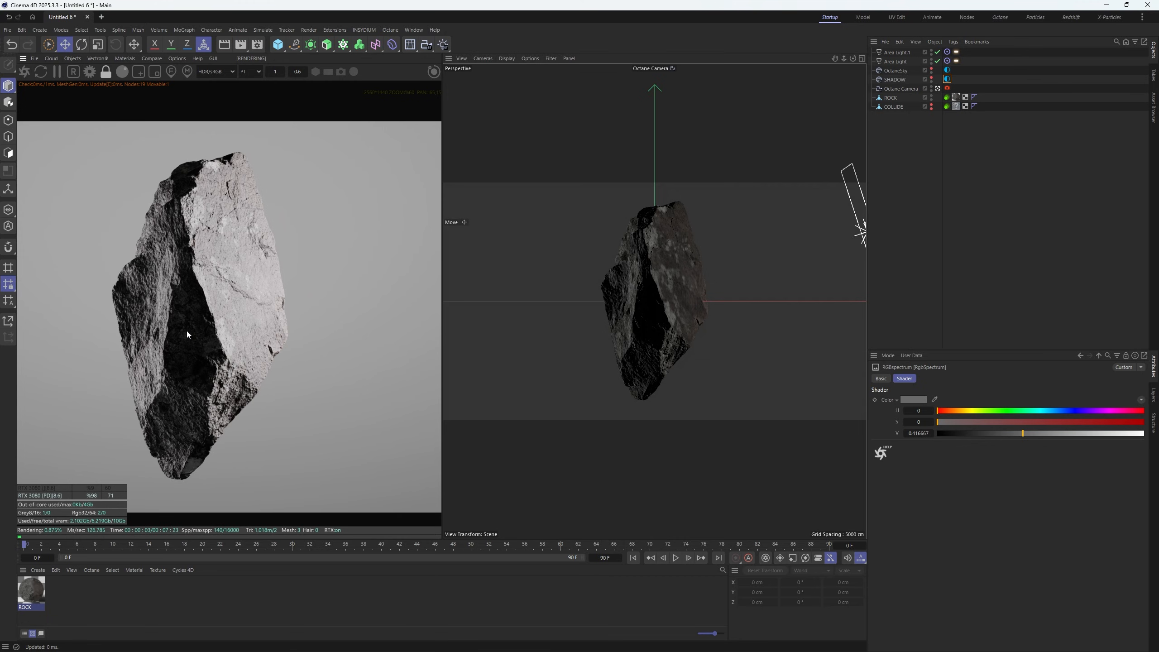
scroll(186, 331, "up", 3)
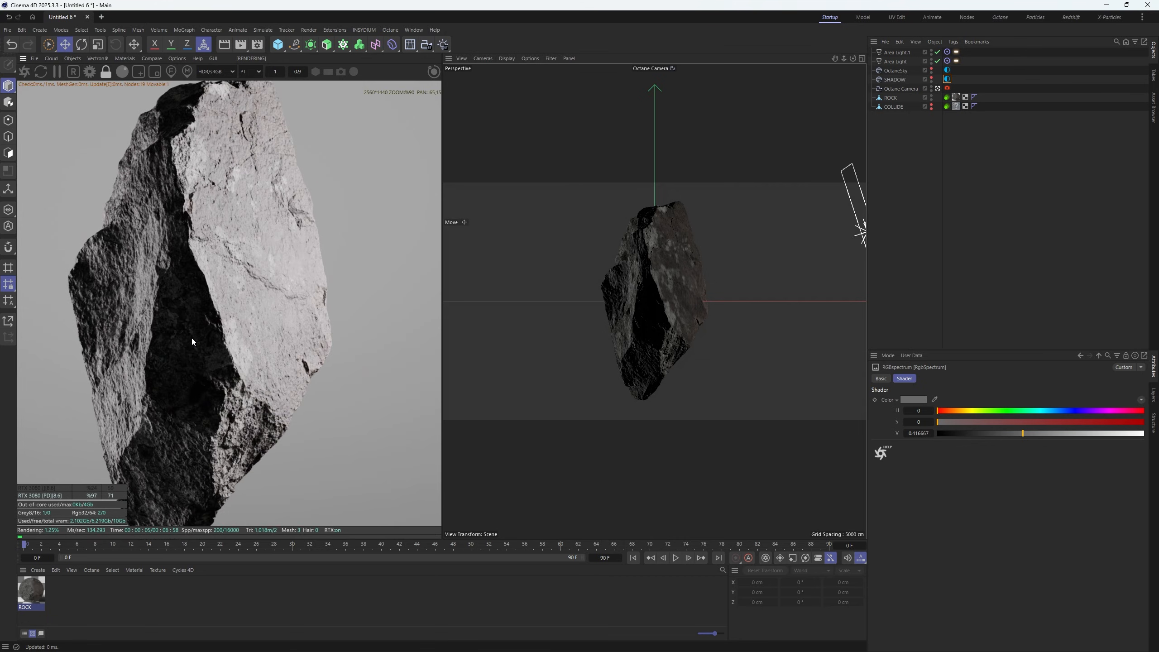
Tint the SHADOW environment's RGB spectrum color slightly blue, with H about 0.612 and S about 0.10
left_click(1063, 412)
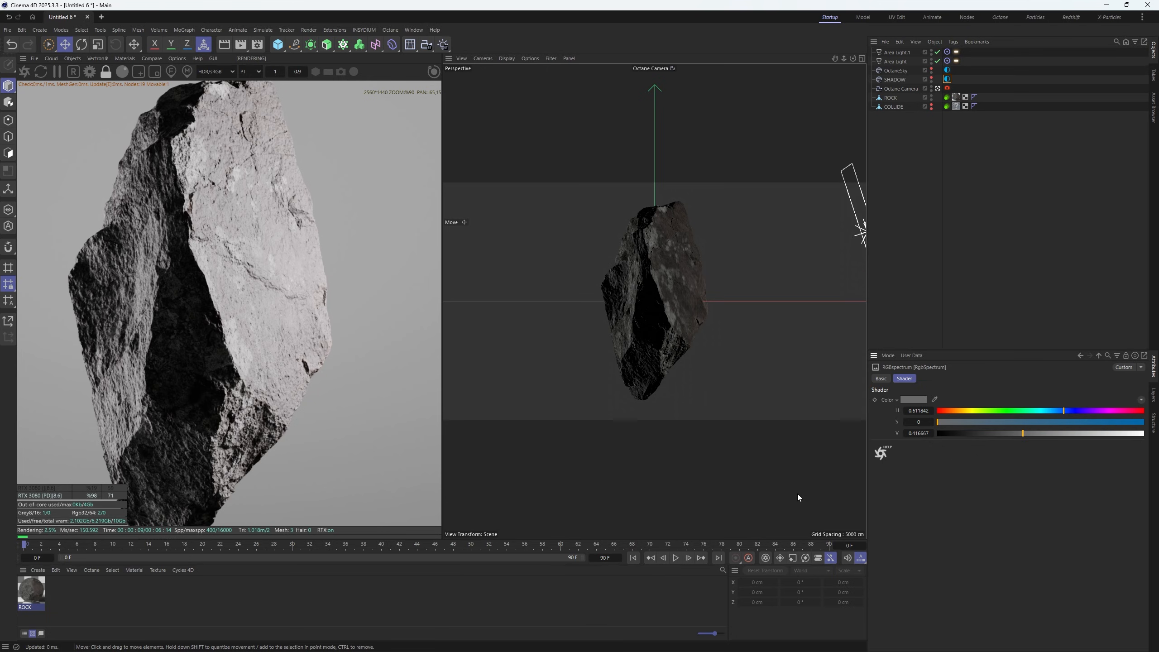
left_click(986, 422)
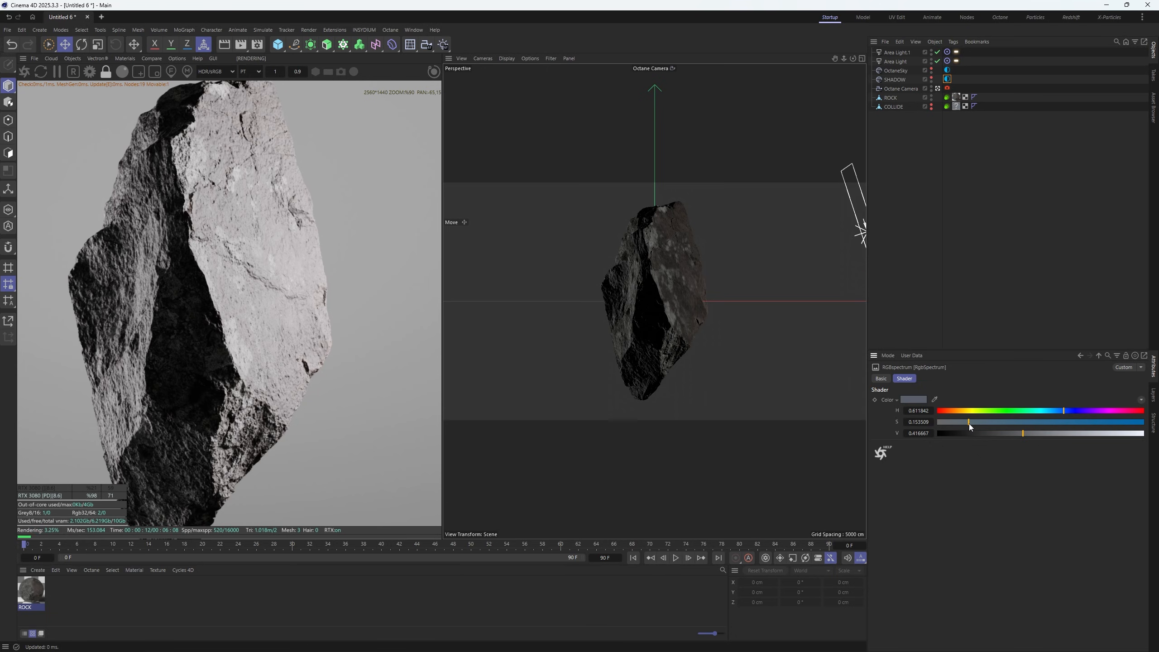
middle_click_drag(260, 384, 290, 342)
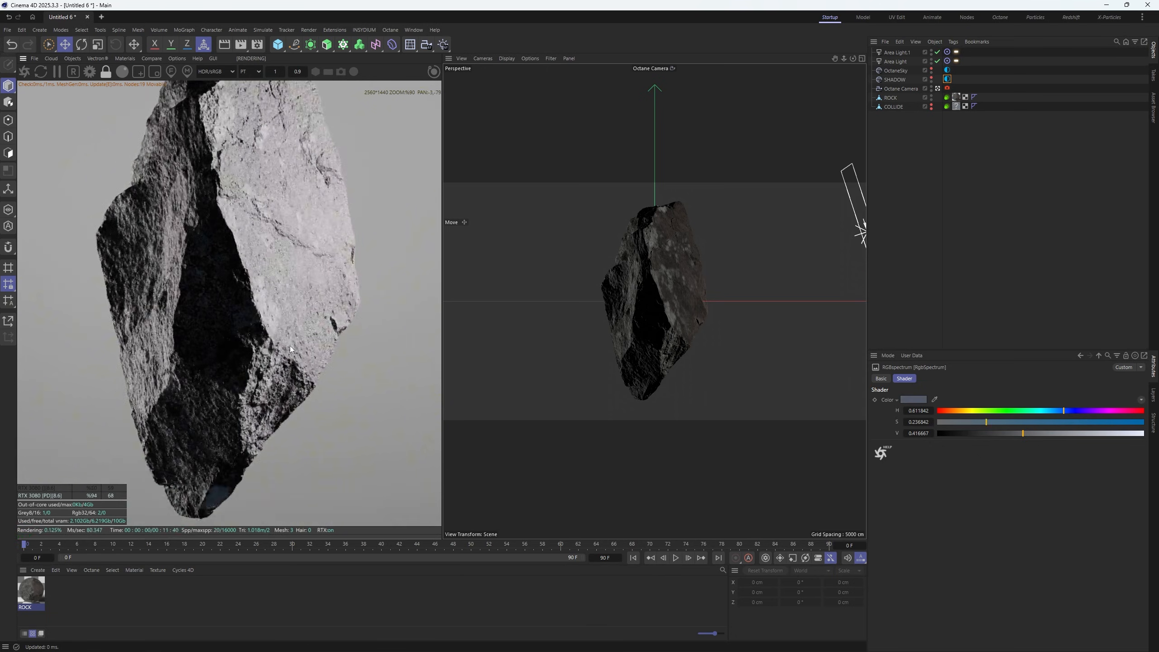
scroll(285, 321, "down", 7)
scroll(258, 317, "up", 1)
scroll(258, 320, "up", 5)
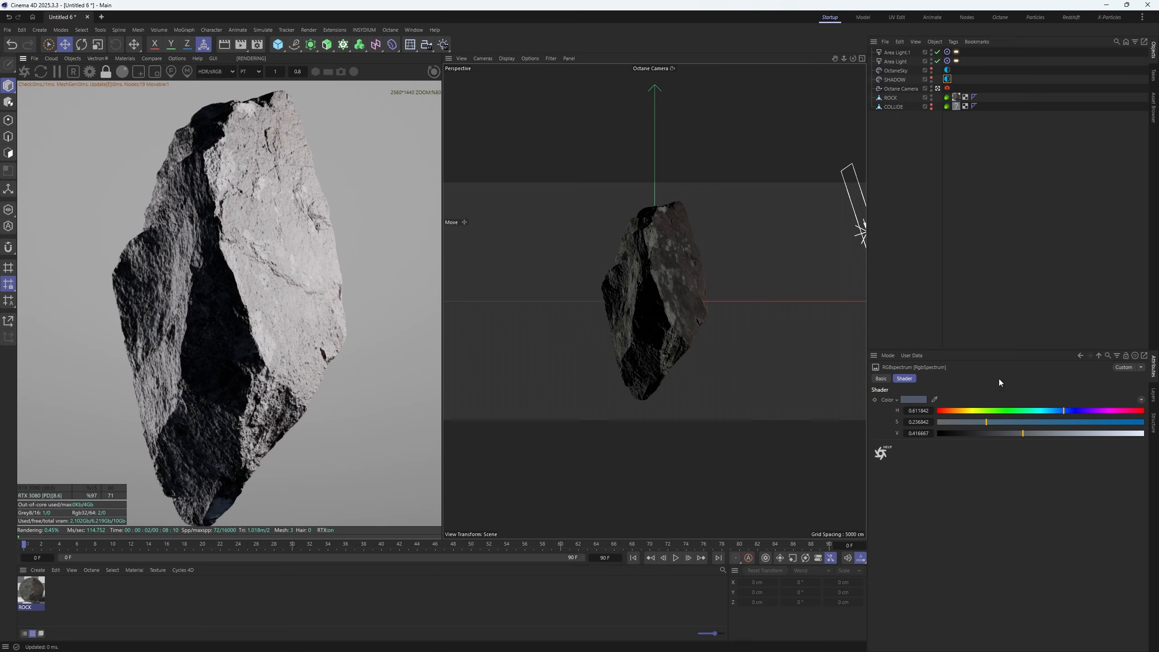
left_click(959, 422)
scroll(336, 349, "down", 4)
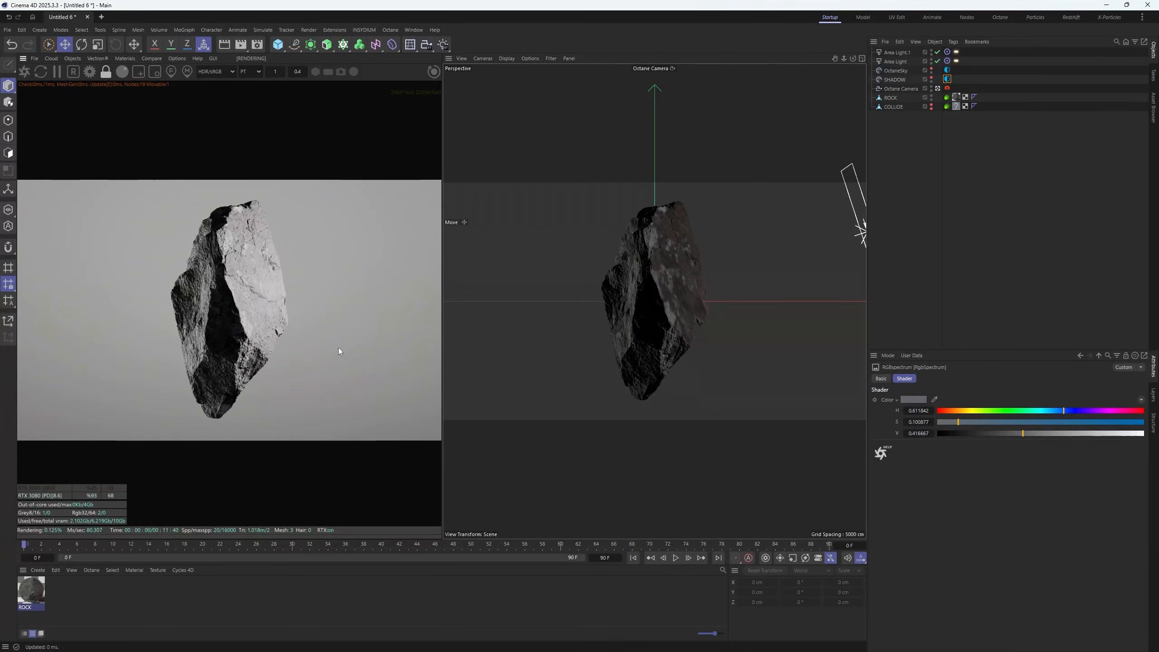
Reposition both area lights around the rock, bringing Area Light.1 to a Z position of about 144.5 cm
left_click(896, 61)
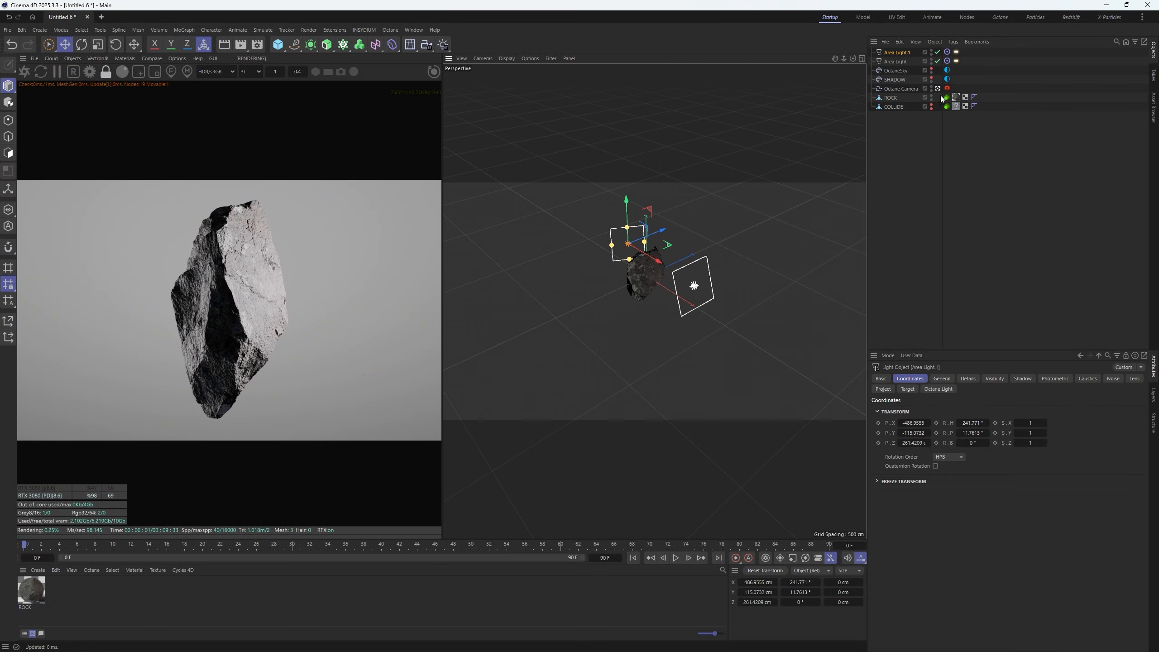
left_click_drag(711, 312, 699, 297)
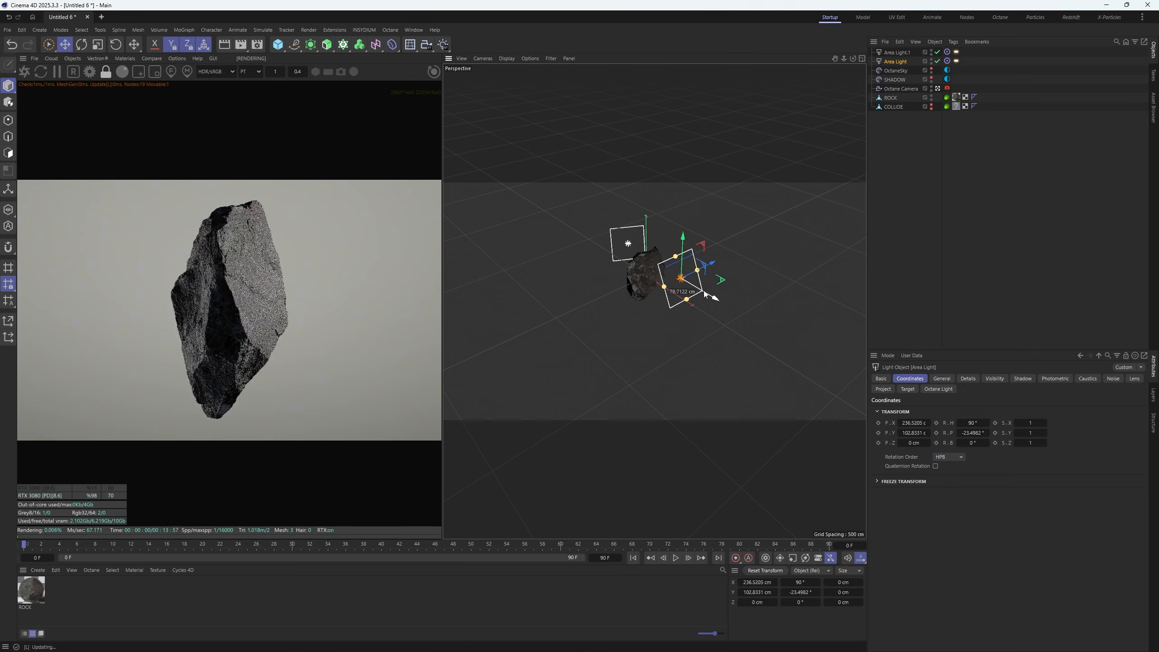
left_click_drag(683, 246, 643, 240)
left_click(898, 53)
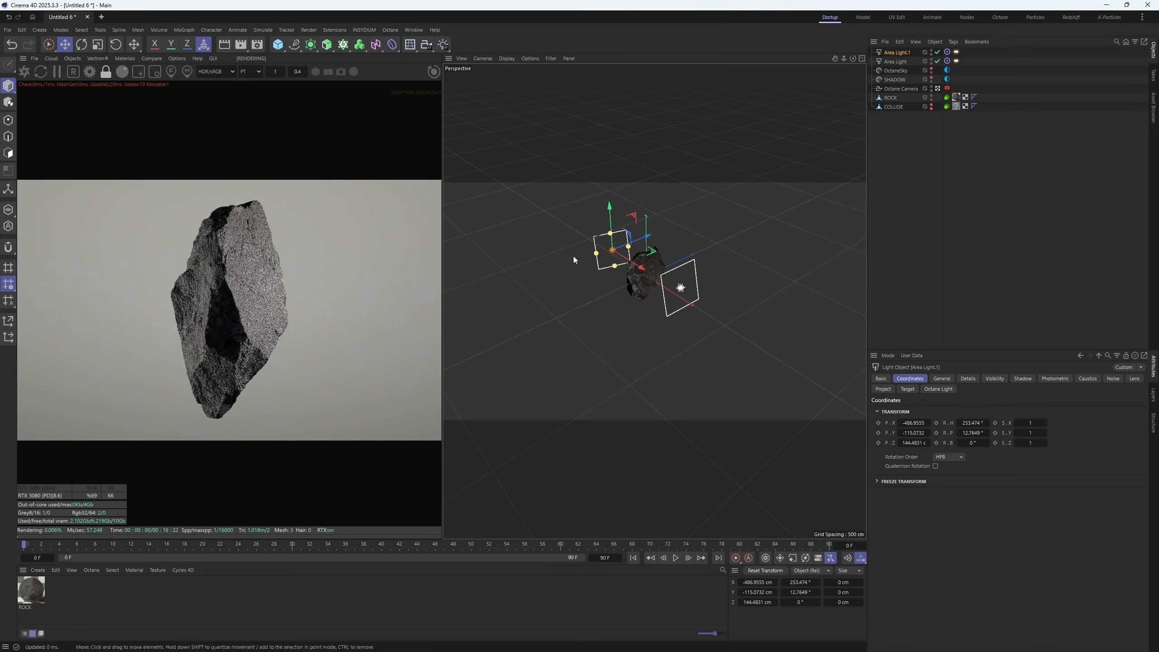
left_click(953, 132)
Return to the Octane Camera view and delete the material tag from the COLLIDE object
left_click(897, 97)
left_click(938, 88)
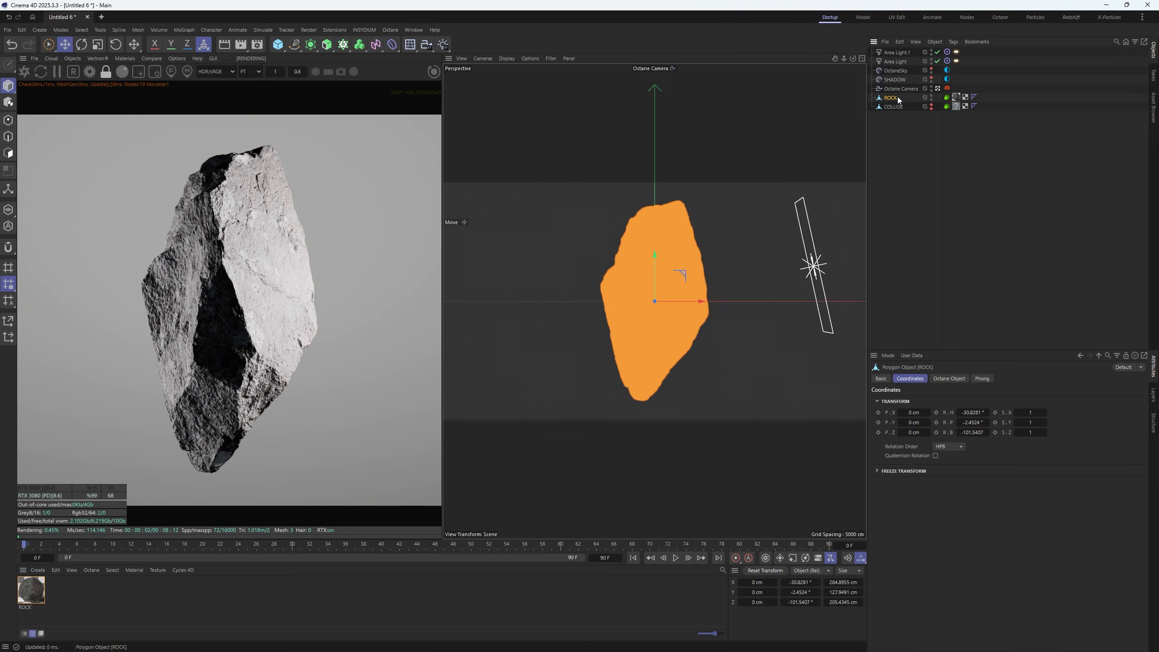
left_click(956, 106)
key("Delete")
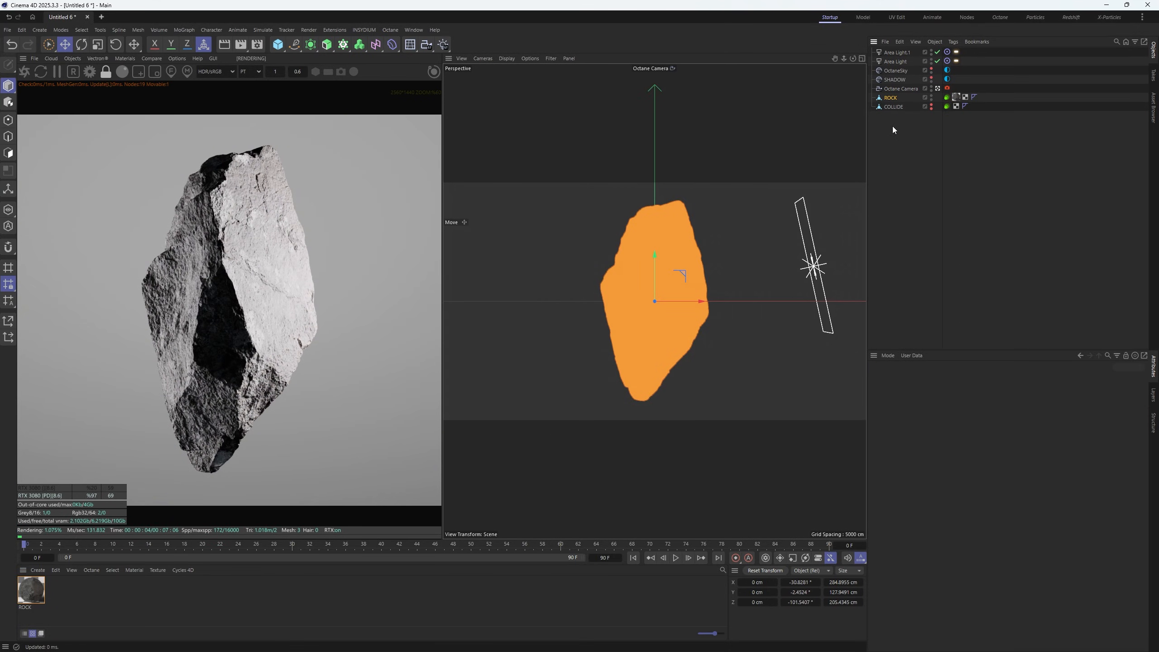
Group the ROCK and COLLIDE objects under one null and name it ROCK
left_click(894, 106, "ctrl")
key("alt+g")
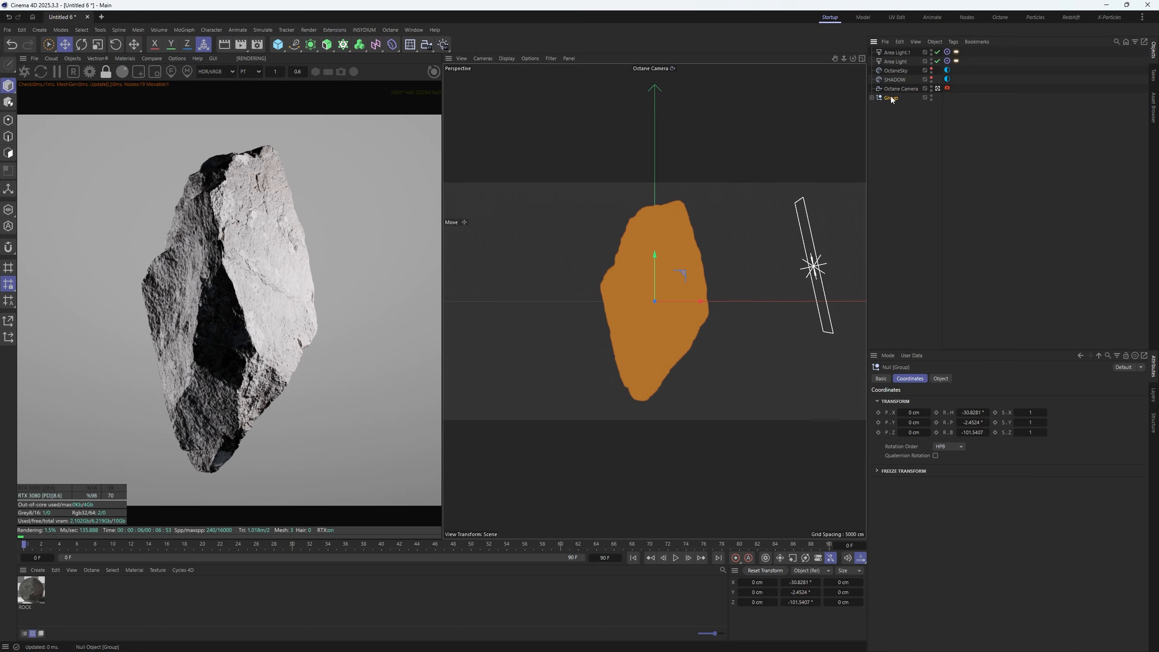
double_click(890, 97)
type("ROCK")
key("Return")
Rotate the ROCK group to show a broader faceted side, at about H -35°, P 0° and B 69°
key("r")
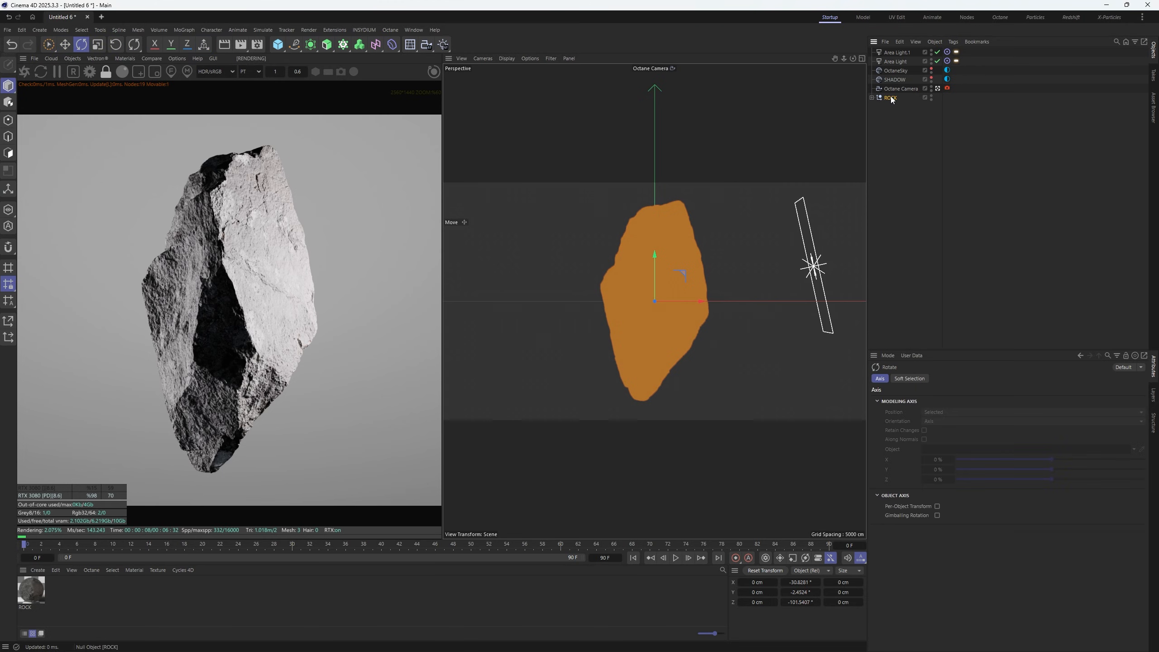
left_click(871, 98)
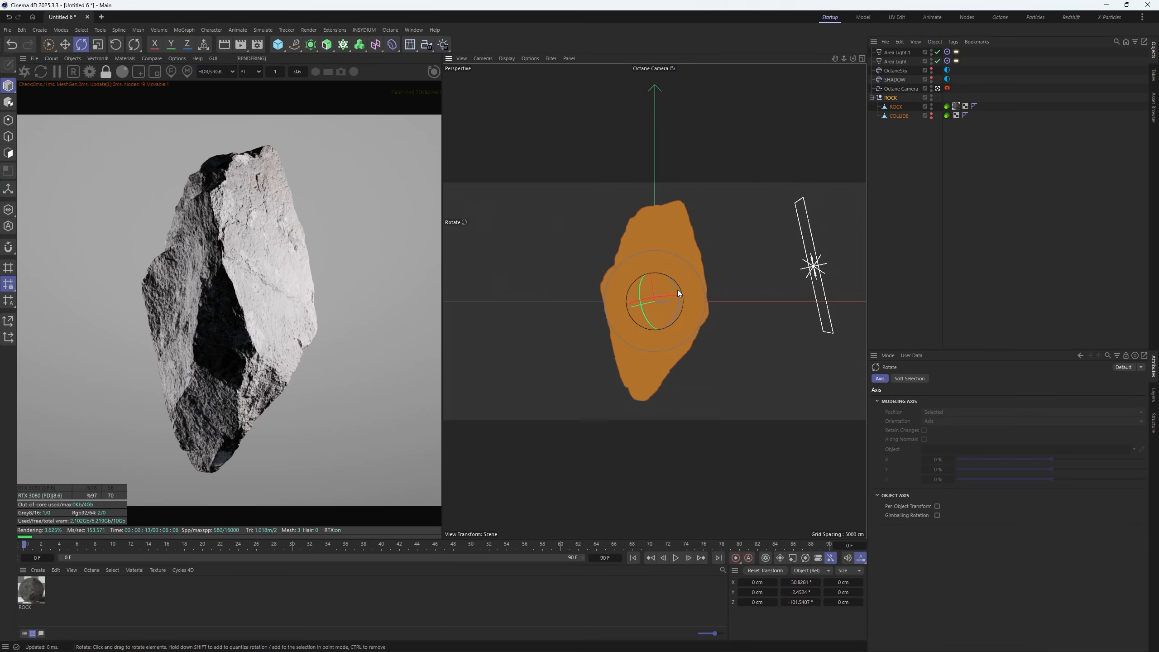
left_click_drag(678, 293, 677, 292)
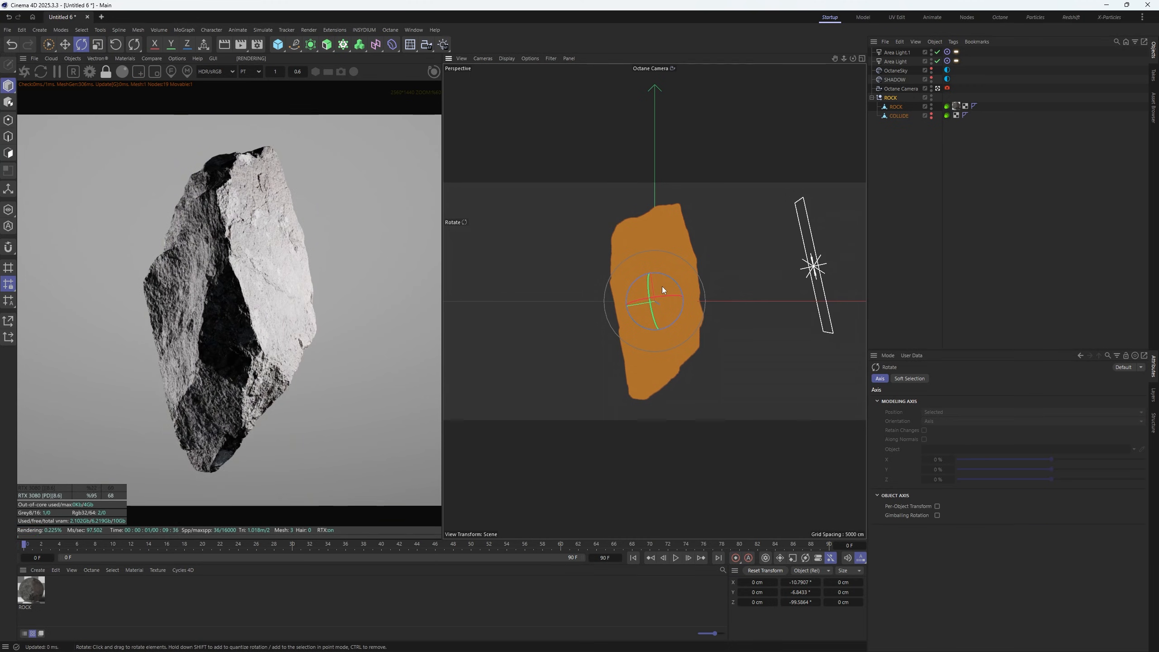
left_click_drag(663, 286, 641, 316)
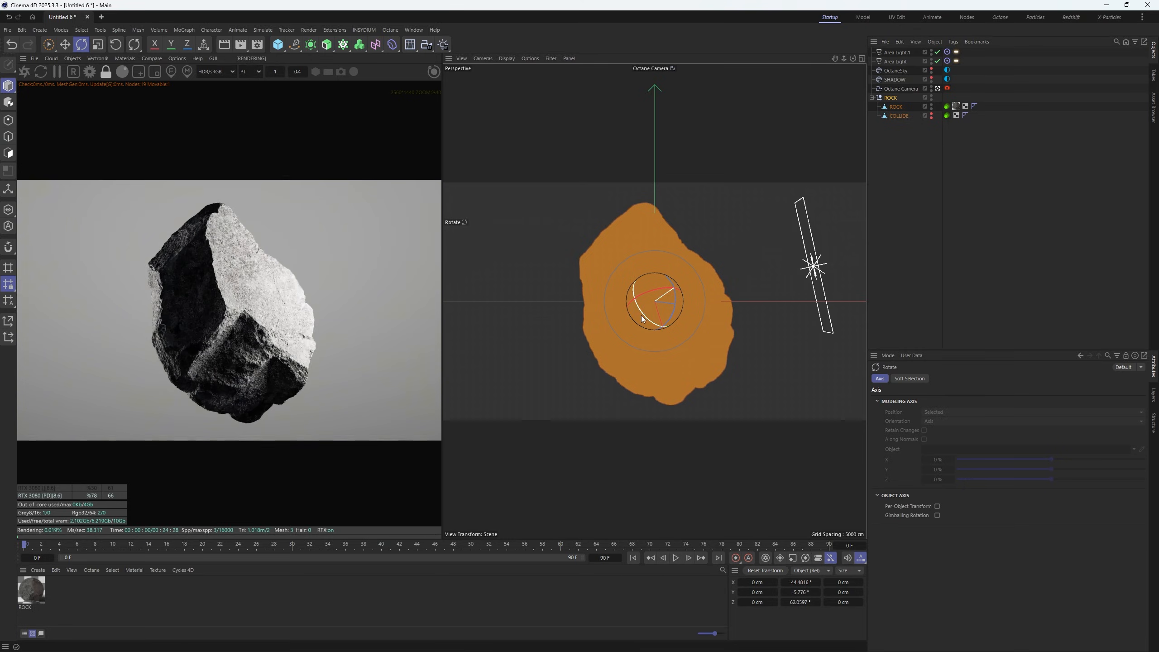
scroll(265, 329, "down", 3)
scroll(265, 332, "up", 3)
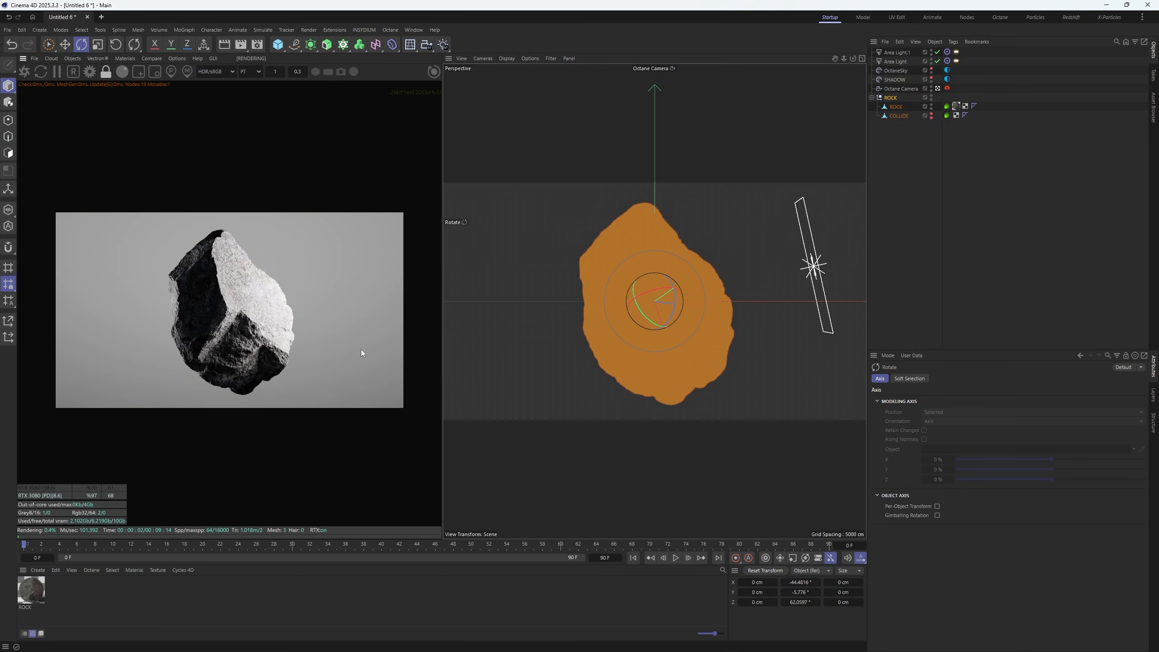
left_click_drag(658, 283, 660, 286)
scroll(224, 322, "up", 3)
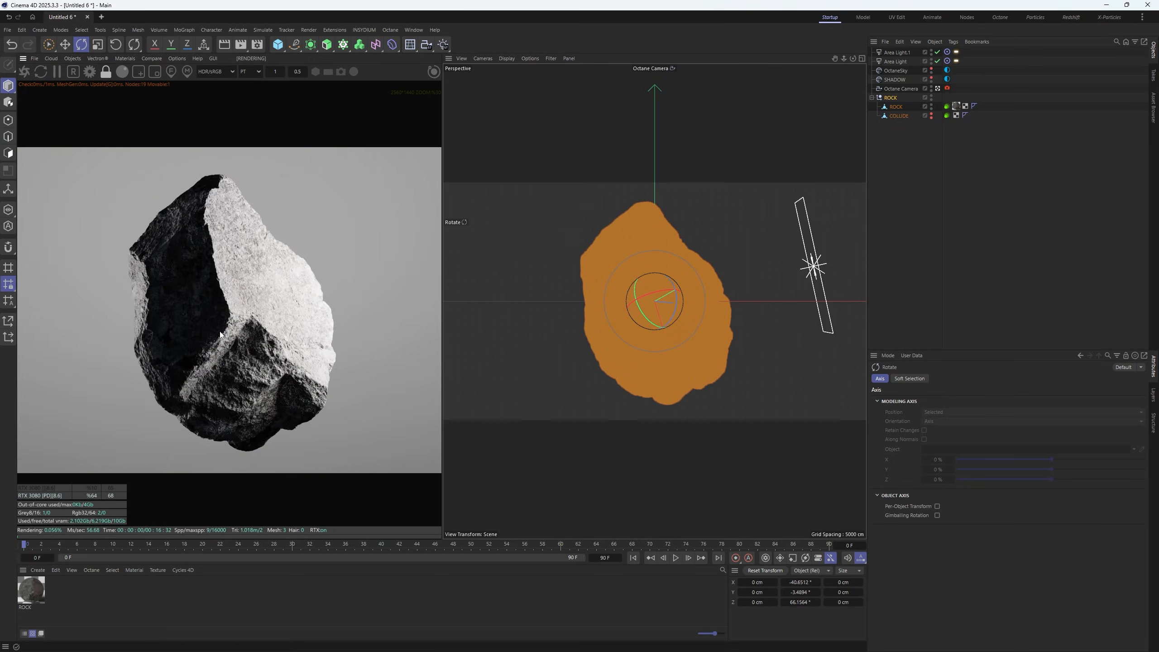
mouse_move(658, 289)
left_mouse_down()
mouse_move(681, 282)
mouse_move(657, 319)
mouse_move(655, 281)
mouse_move(642, 290)
mouse_move(656, 286)
left_mouse_up()
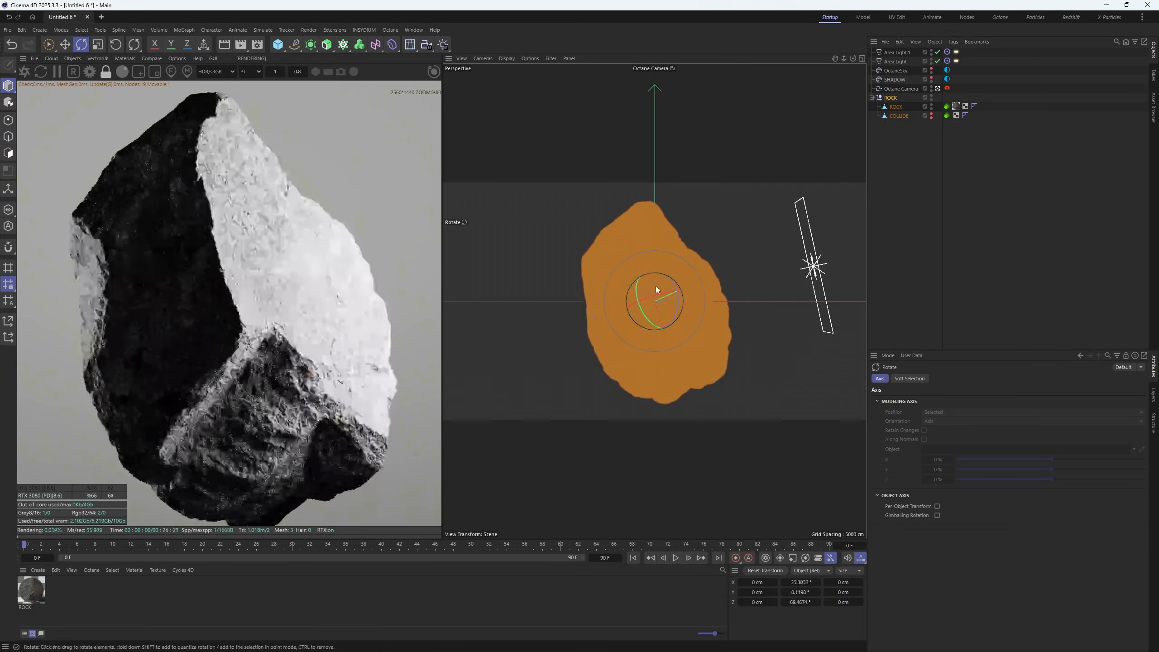
scroll(250, 310, "down", 3)
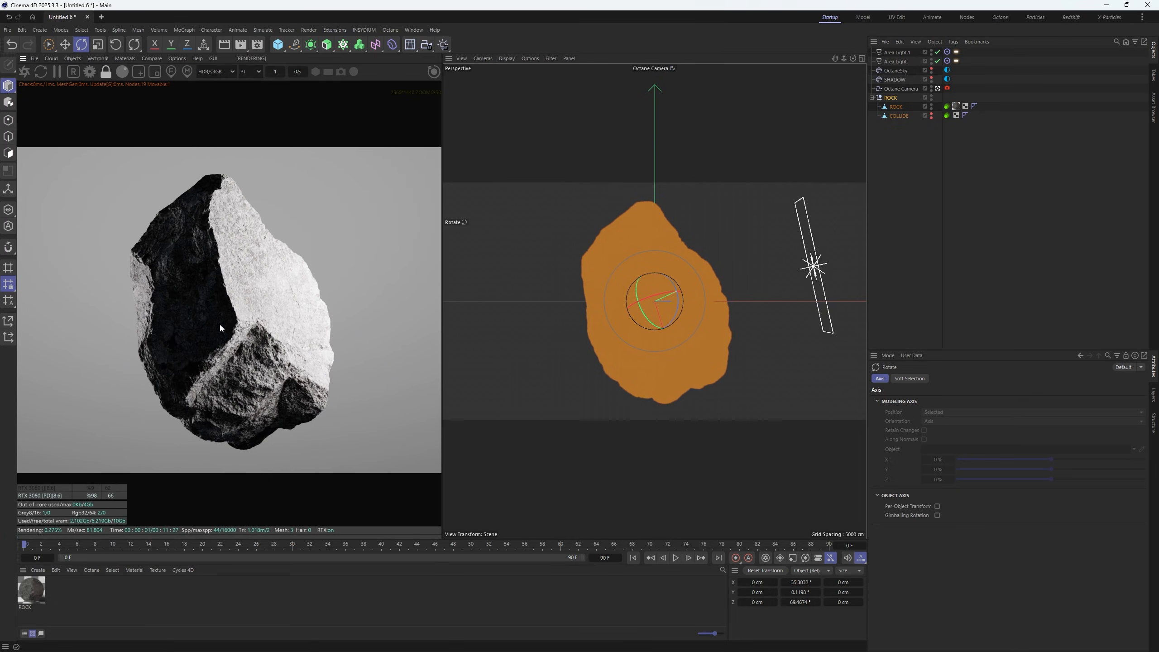
left_click(944, 198)
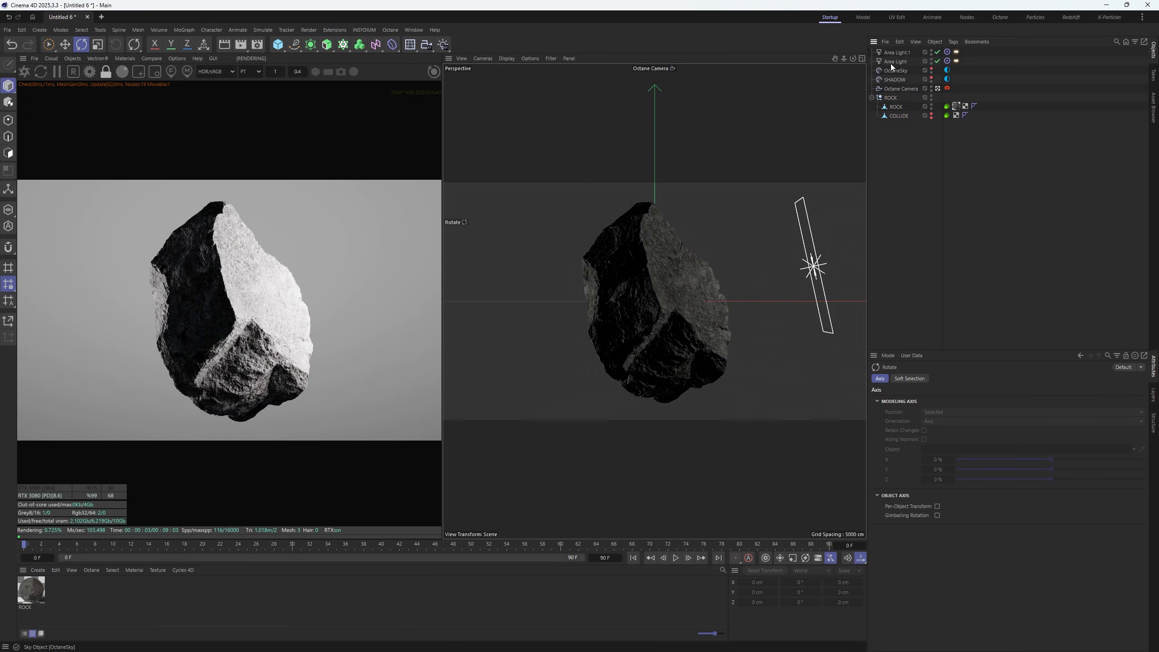
Move Area Light.1 to a Z position of about -12 cm and Area Light to about X 408 cm, Y -62 cm
left_click(889, 62)
key("F2")
left_click(899, 53)
key("e")
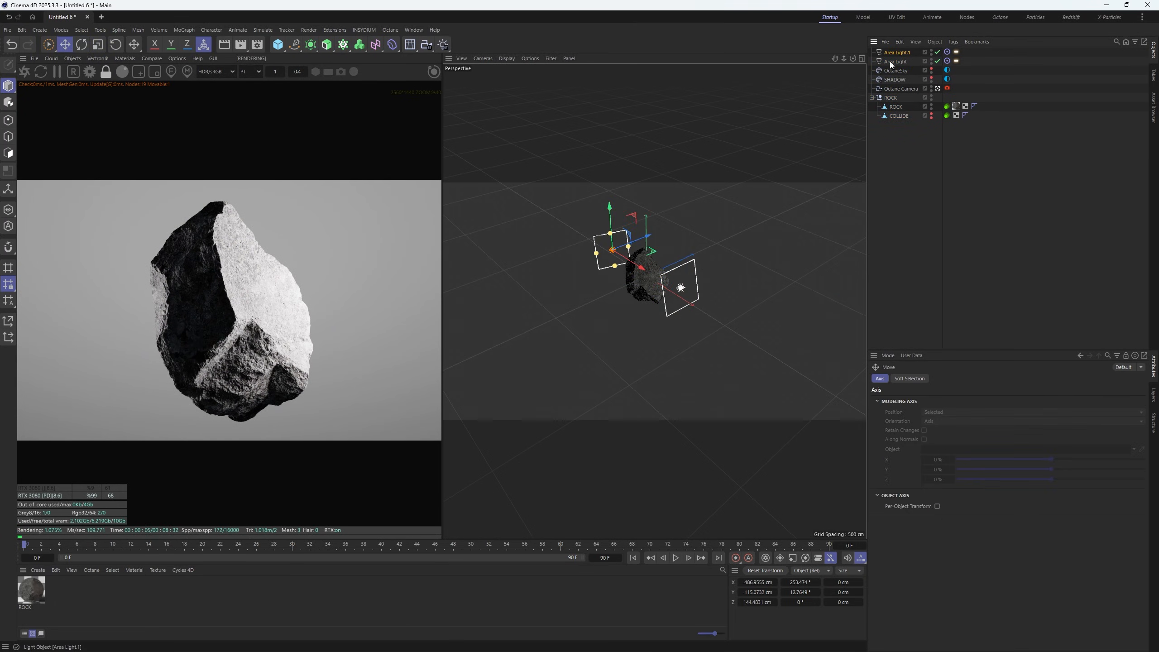
left_click_drag(644, 236, 622, 245)
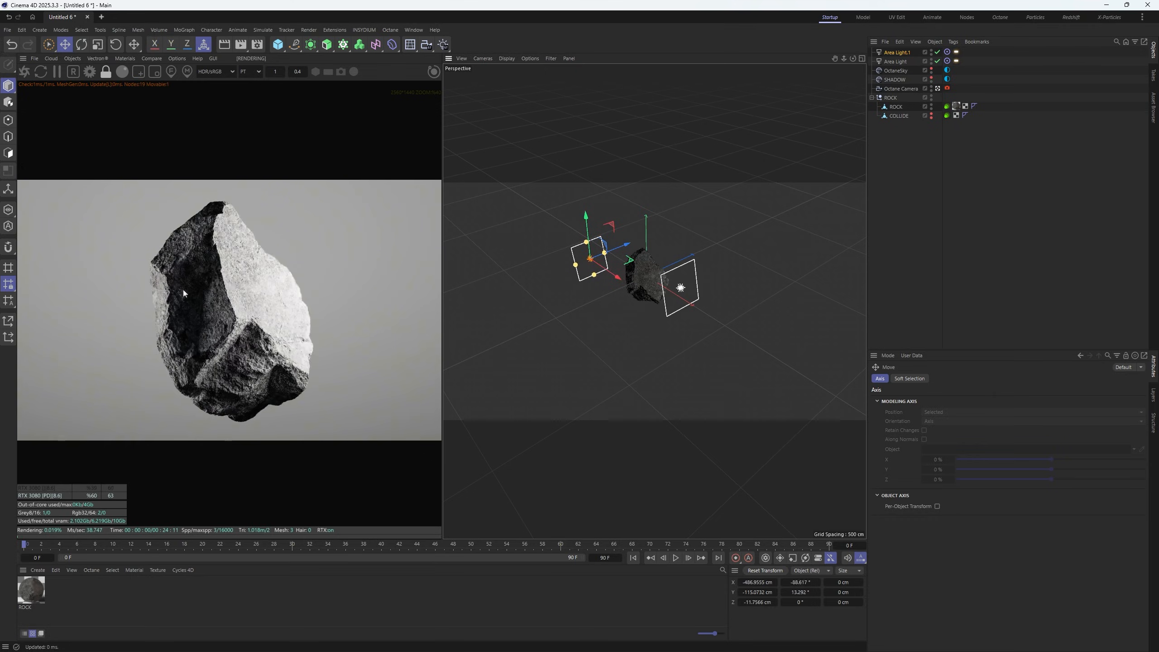
left_click(684, 271)
left_click_drag(683, 271, 738, 348)
scroll(321, 323, "up", 3)
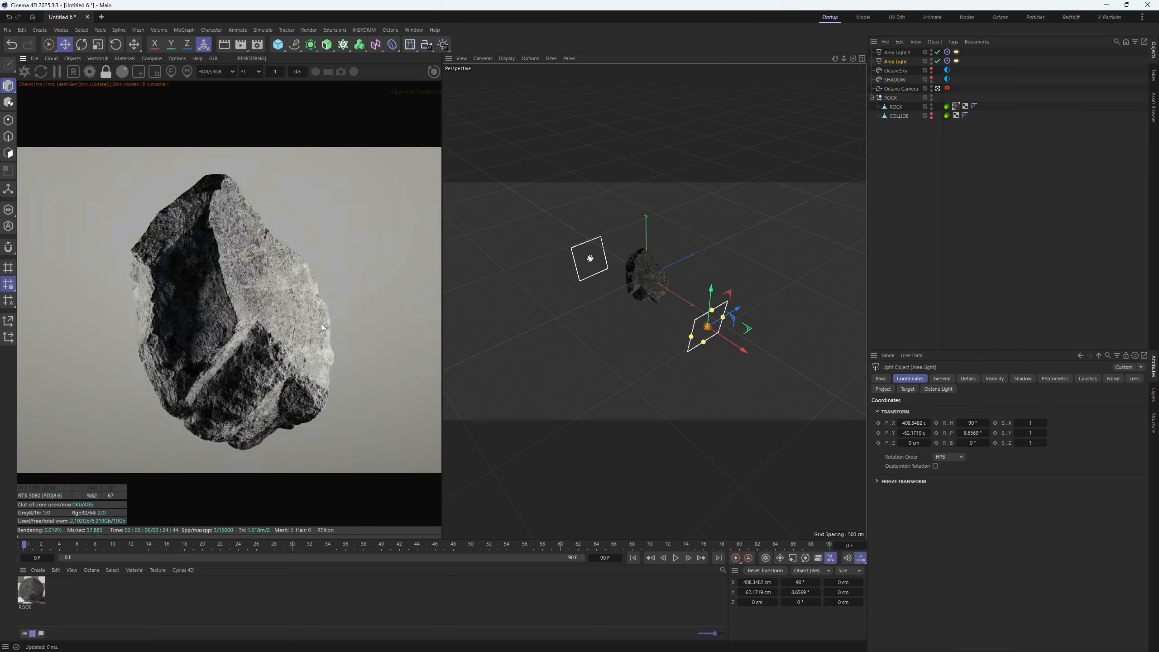
scroll(236, 337, "down", 5)
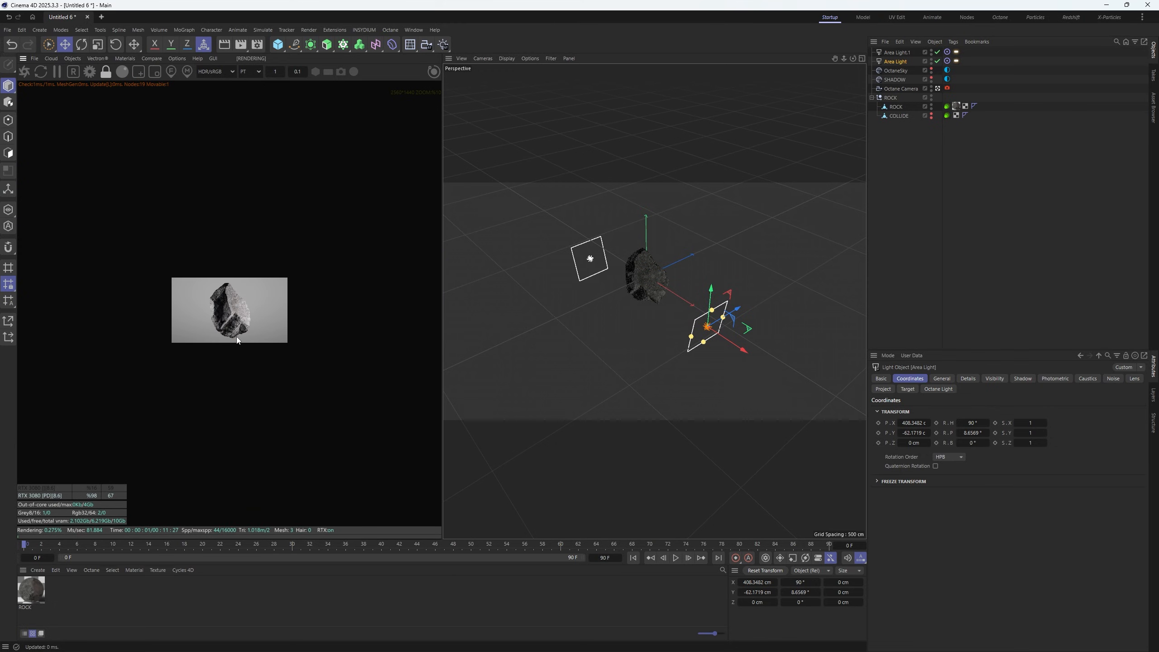
scroll(236, 337, "up", 2)
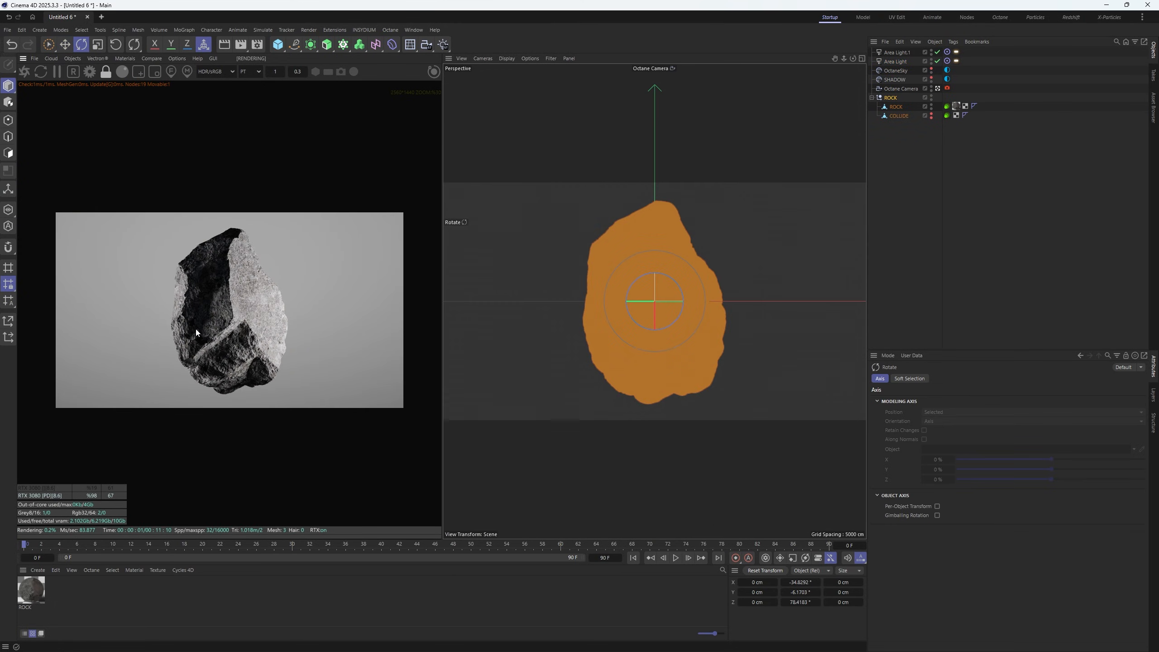
Pull the Octane Camera slightly back from the rock and fine-tune the ROCK group's rotation
scroll(195, 329, "up", 1)
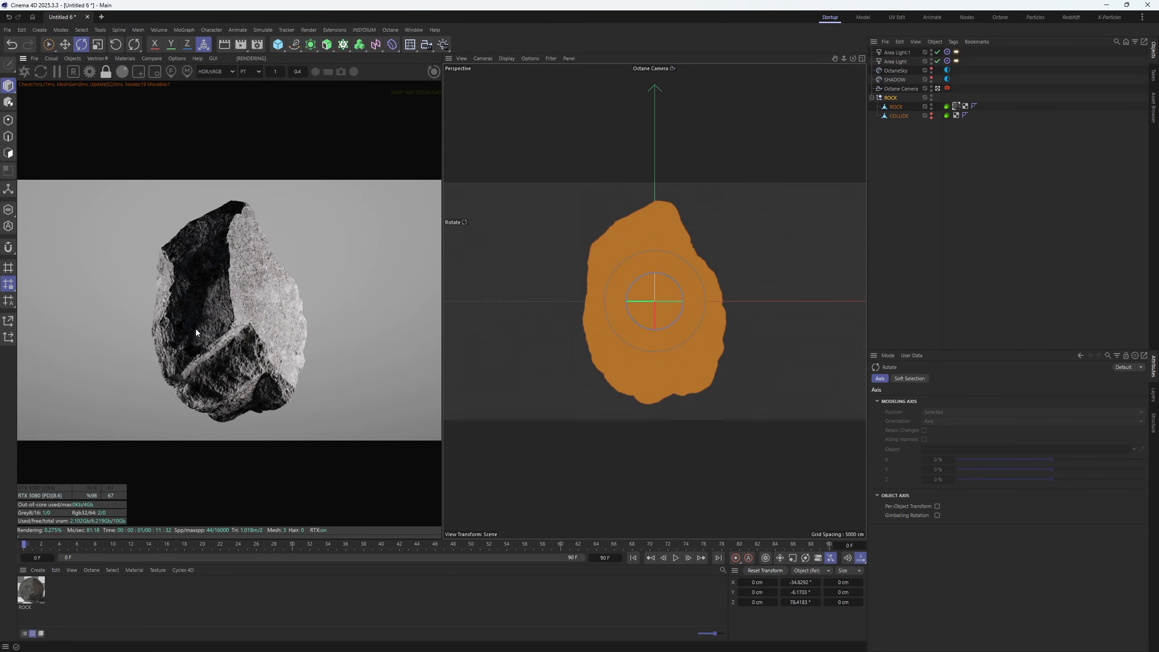
left_click(967, 210)
right_click_drag(684, 283, 664, 285, "alt")
left_click(886, 104)
left_click(891, 97)
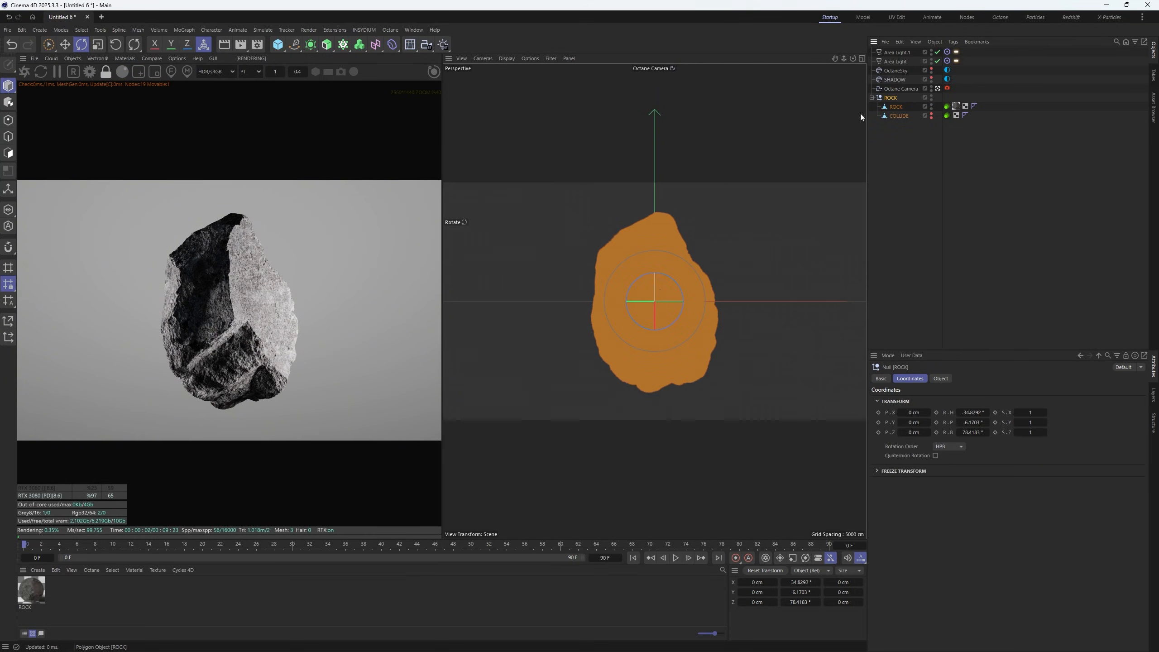
left_click_drag(667, 275, 637, 333)
left_click_drag(669, 285, 576, 288)
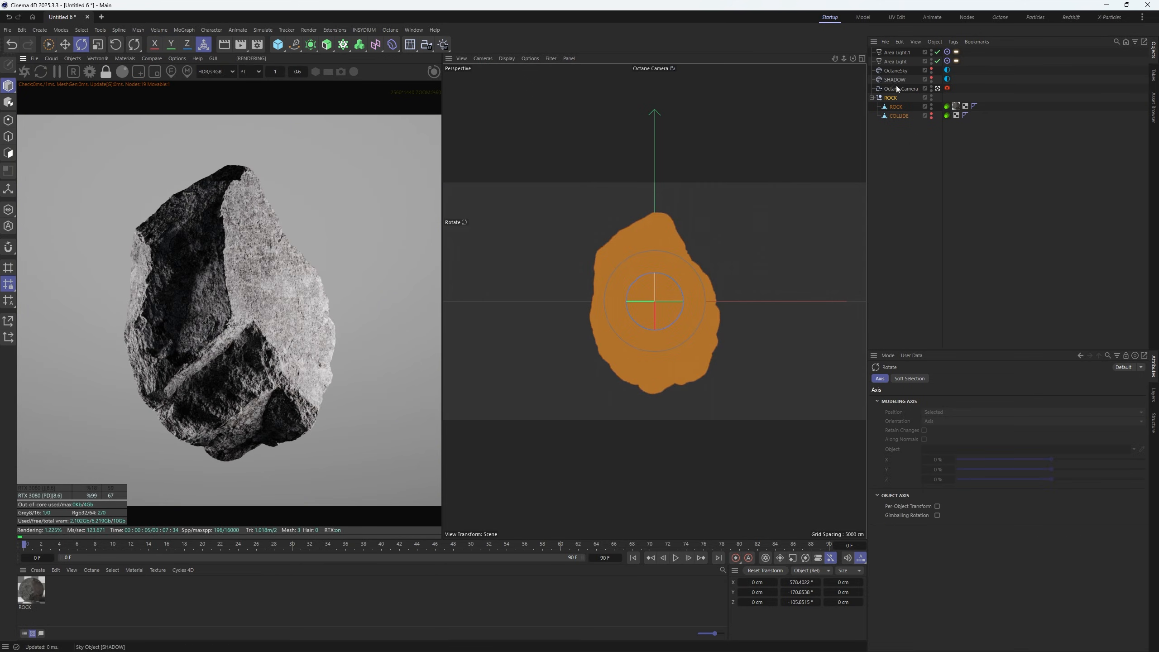
left_click(919, 219)
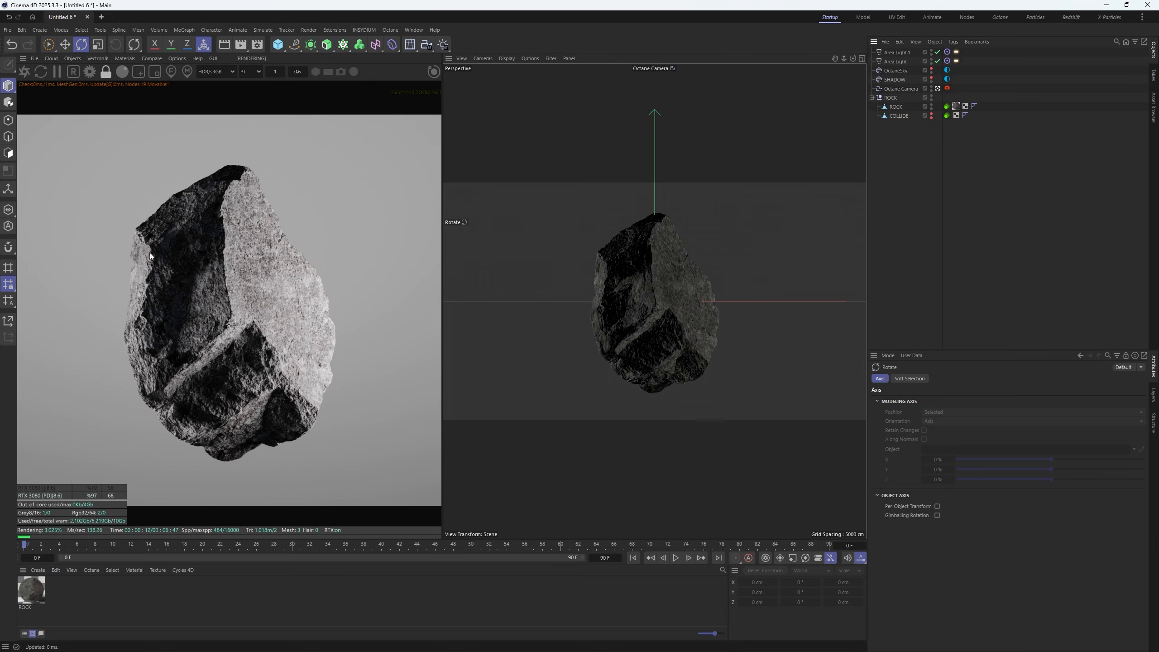
Set the Octane path tracing kernel to 2048 max samples, with diffuse depth and specular depth both 8
left_click(91, 73)
left_click(527, 130)
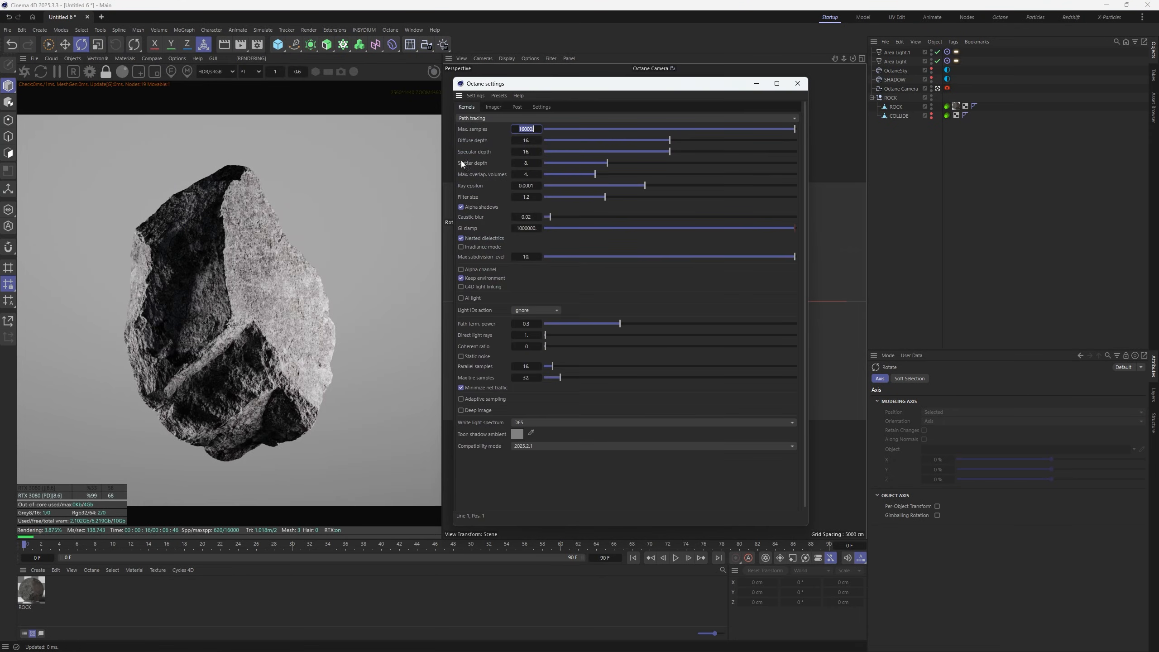
type("2048")
key("Tab")
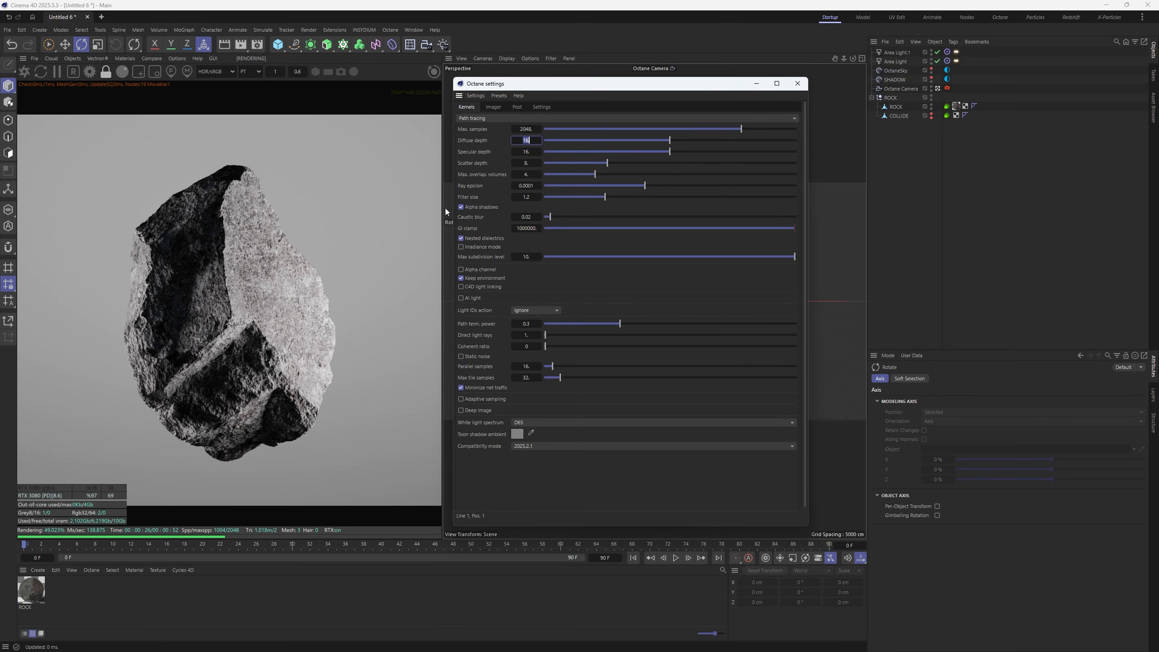
type("8")
key("Tab")
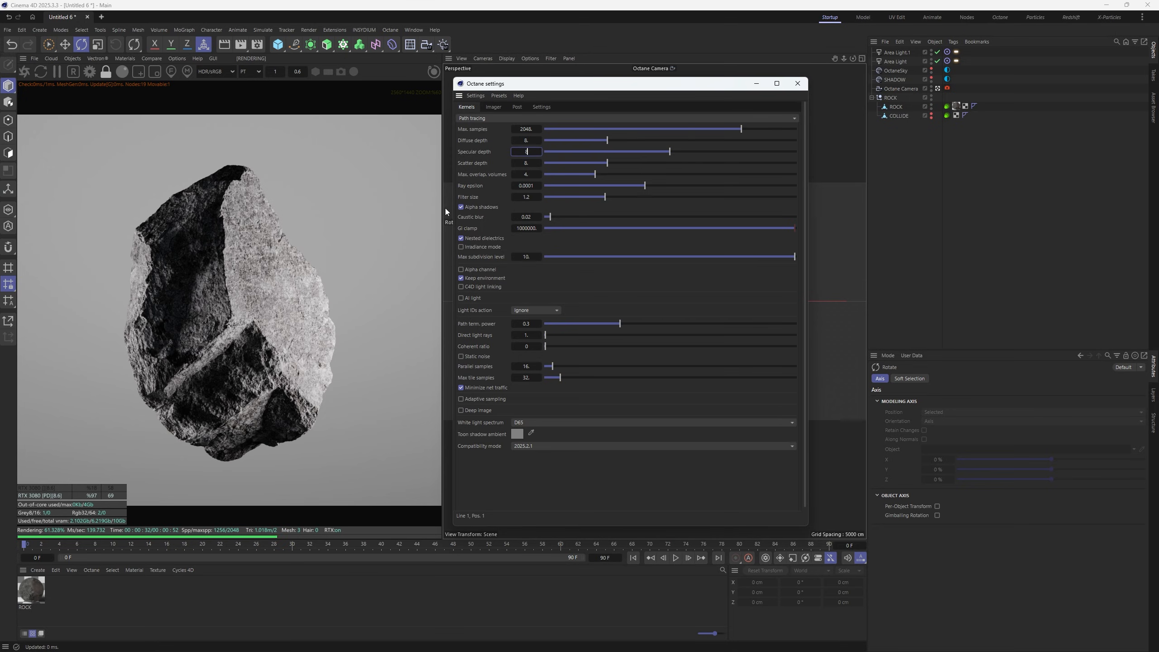
type("8")
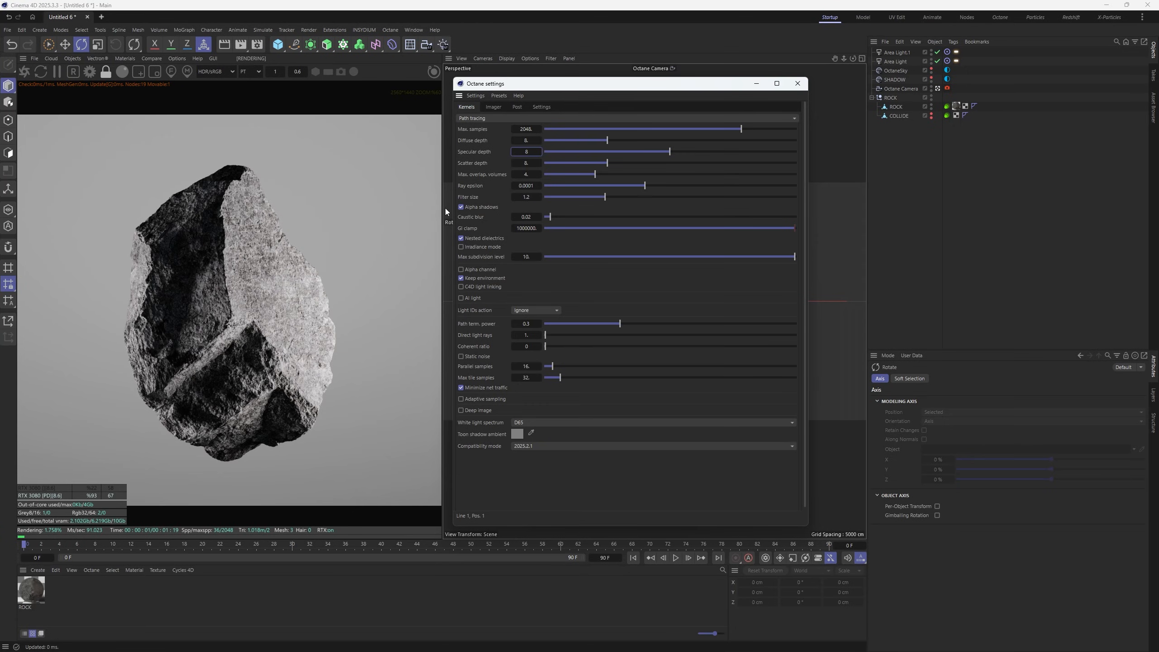
key("Return")
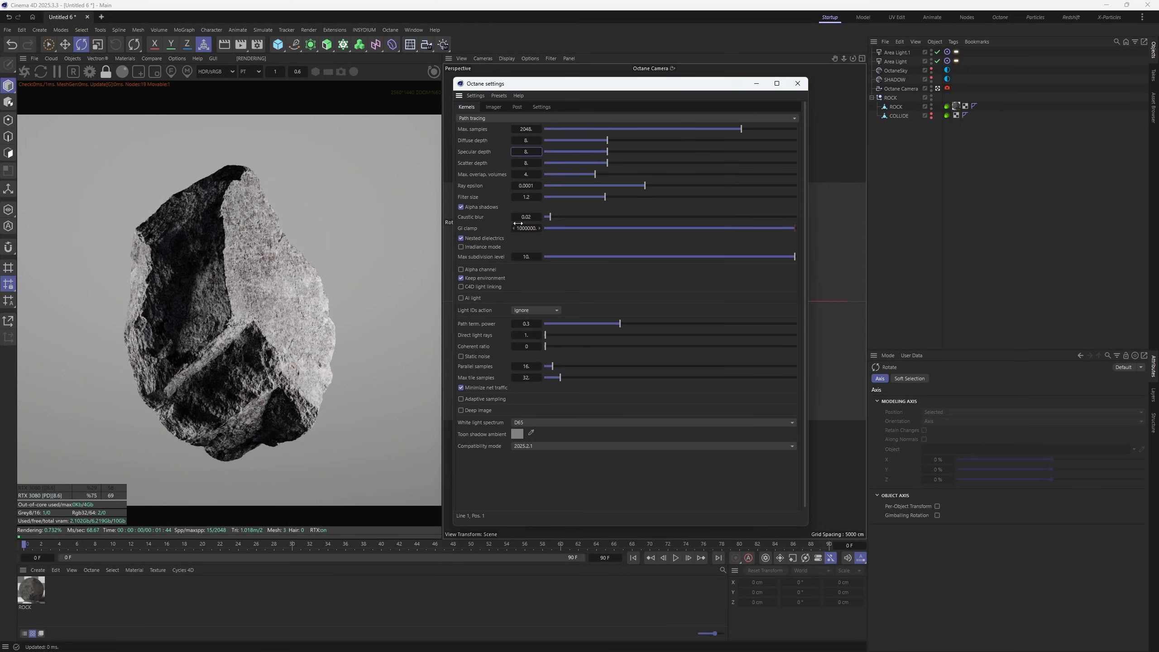
Set the path tracing kernel's GI clamp to 10 and close the Octane settings
left_click_drag(518, 227, 607, 249)
type("10")
key("Escape")
scroll(293, 340, "down", 2)
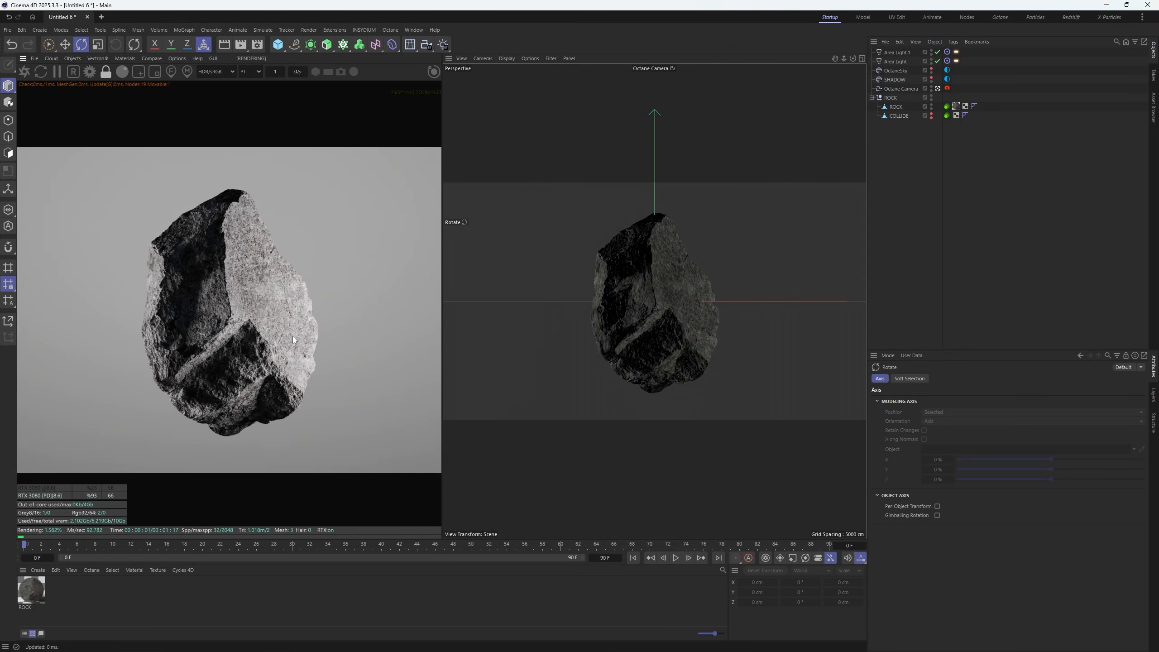
Add a null object, give it the yellow basic circle icon and rename it LIGHTING
scroll(289, 342, "up", 1)
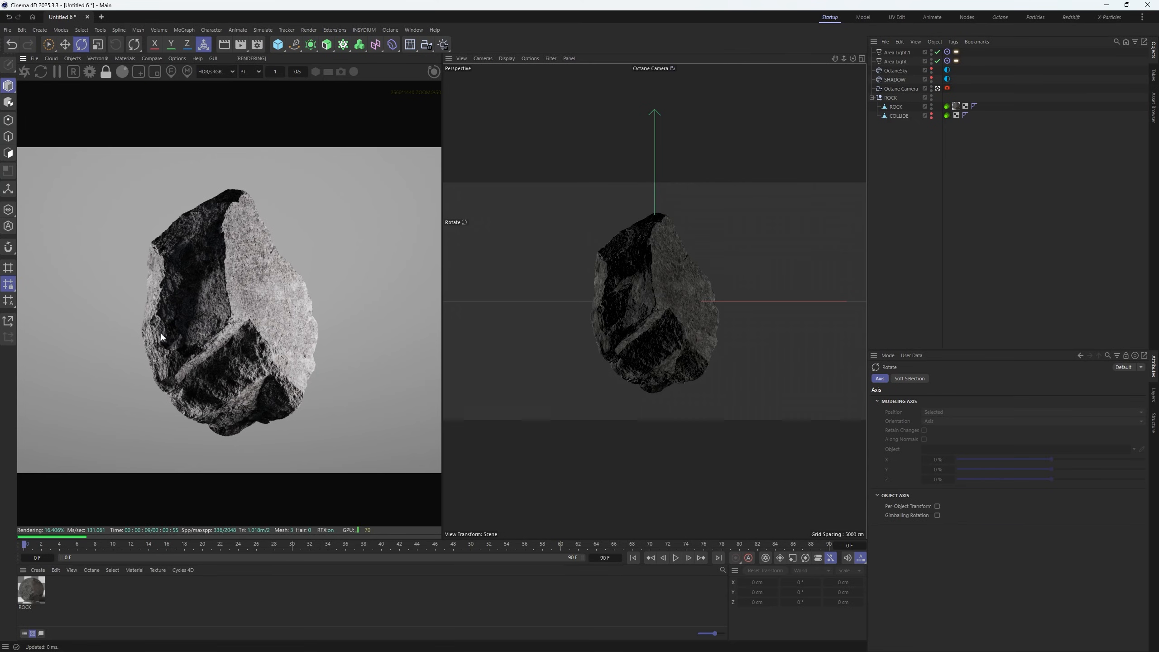
left_click(278, 44)
left_click(313, 60)
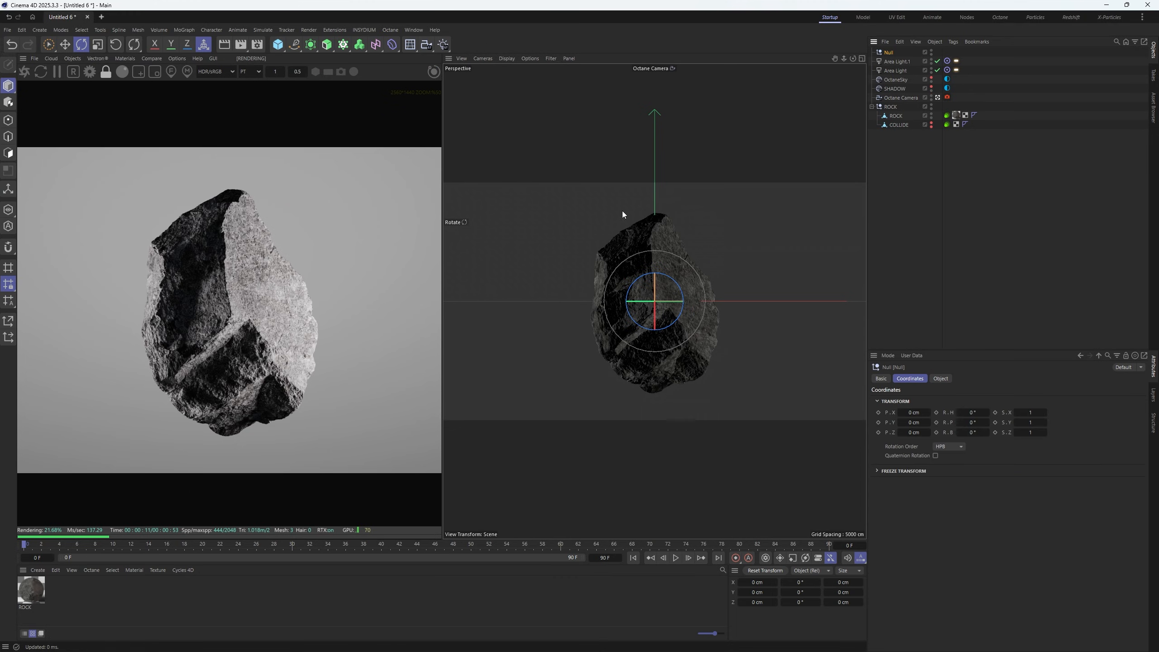
left_click(889, 379)
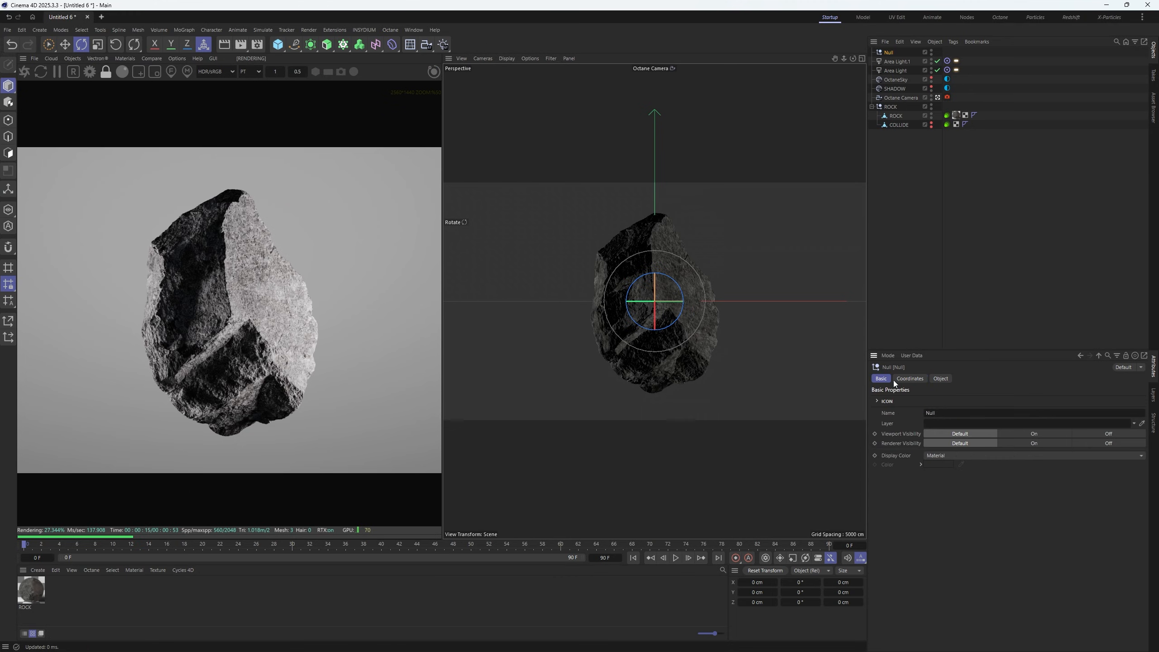
left_click(878, 400)
left_click(895, 442)
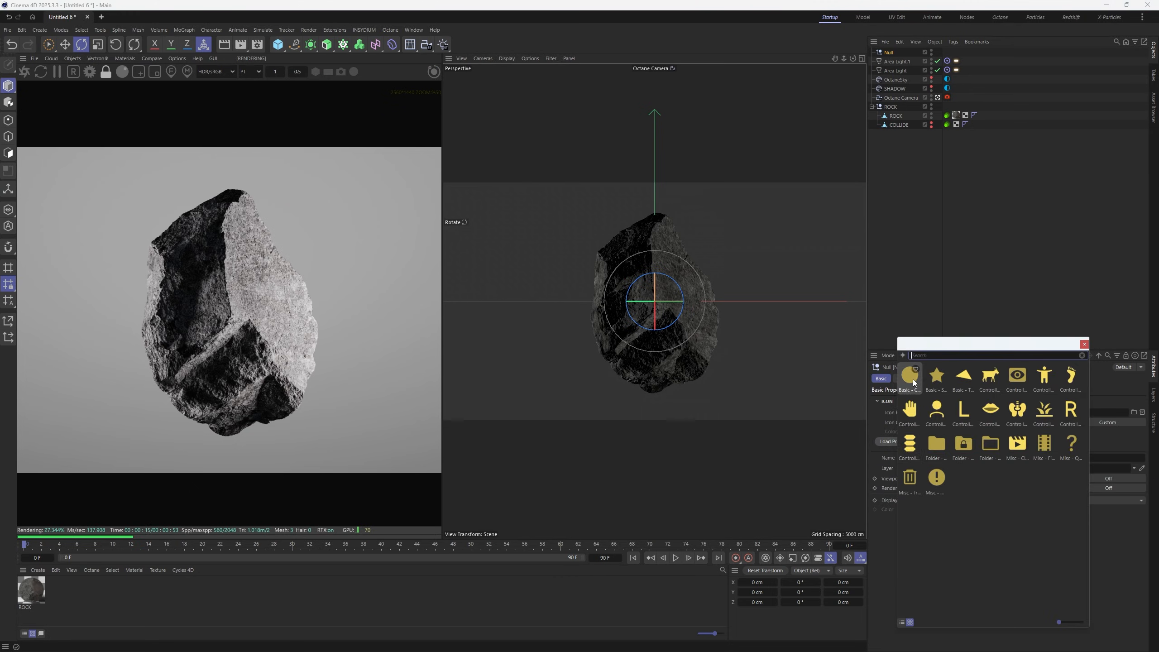
left_click(913, 379)
double_click(889, 53)
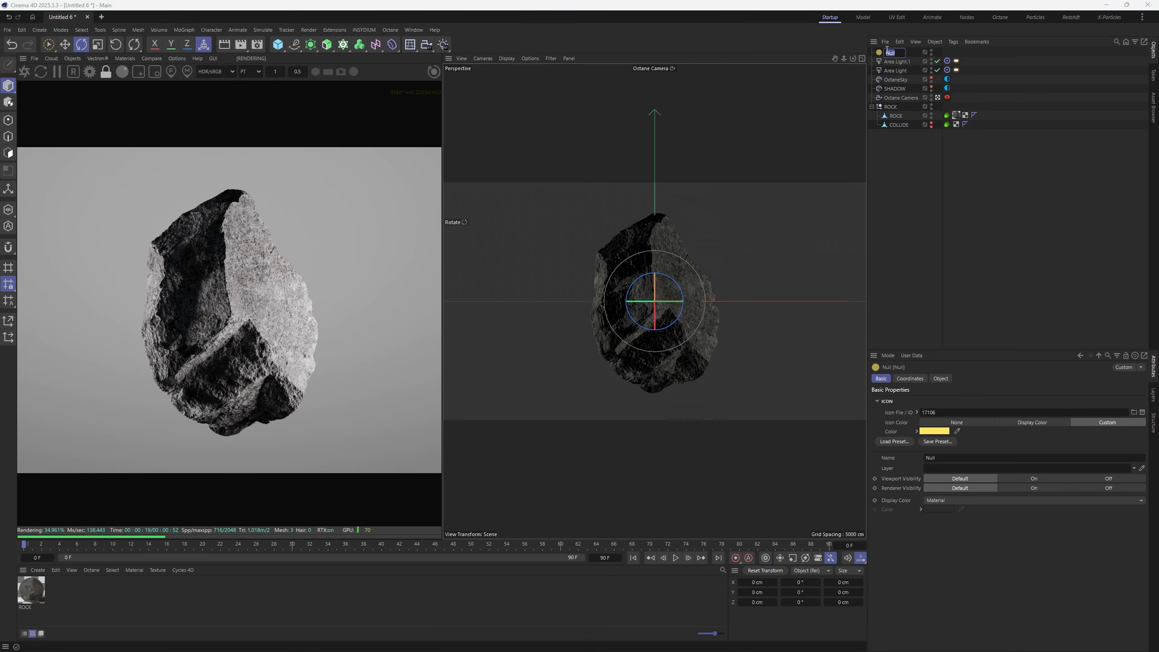
type("LIGHTING")
key("Return")
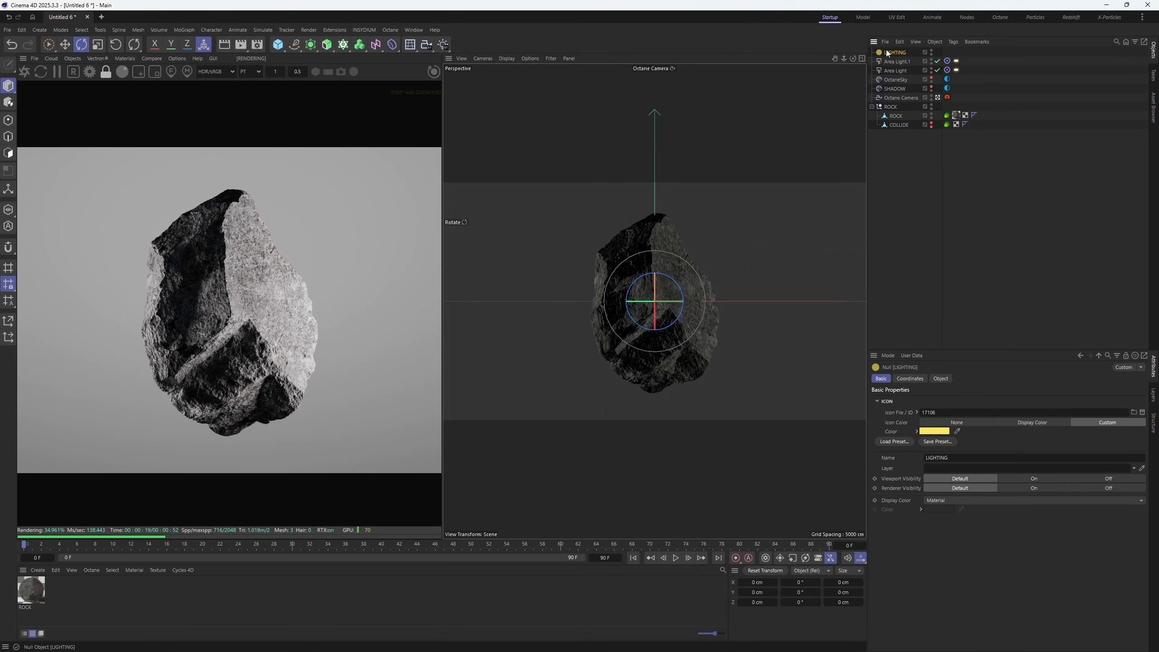
Duplicate the LIGHTING null and rename the copy ## as a reusable separator
key("ctrl+c")
key("ctrl+v")
double_click(887, 52)
type("##")
left_click(898, 159)
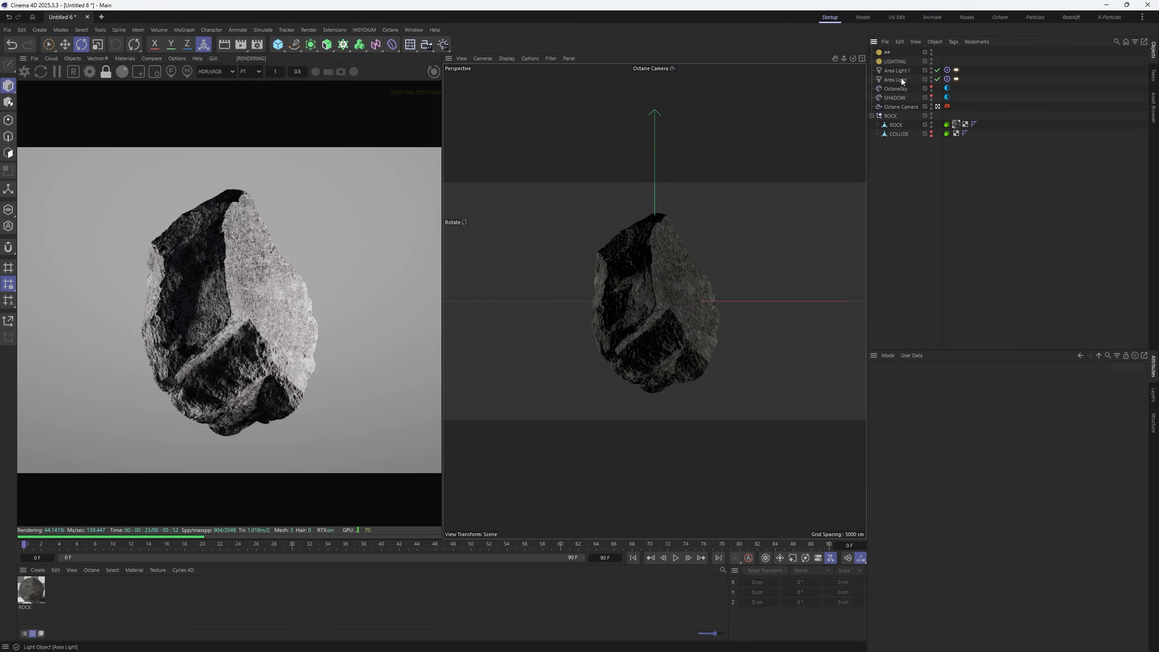
Group Area Light.1, Area Light, OctaneSky and SHADOW under the LIGHTING null
left_click(898, 72)
left_click(895, 98, "shift")
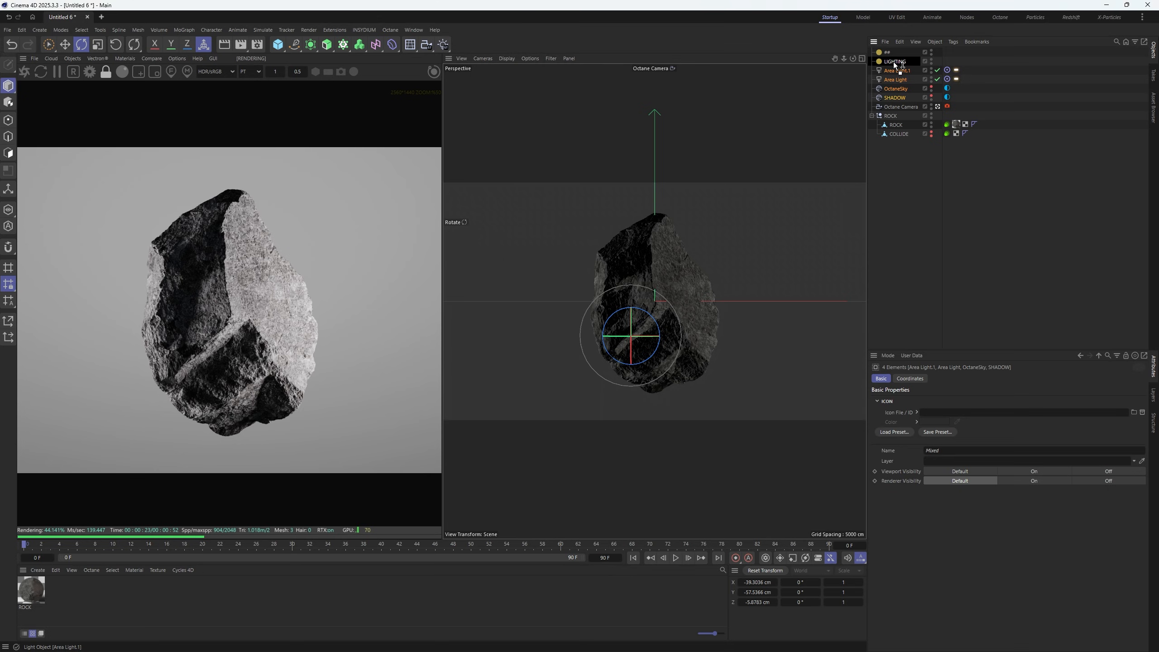
left_click_drag(896, 64, 887, 107)
left_click(924, 235)
Rename the ## copy above the Octane Camera to CAMERA and parent the camera under it
double_click(890, 107)
type("CAMERA")
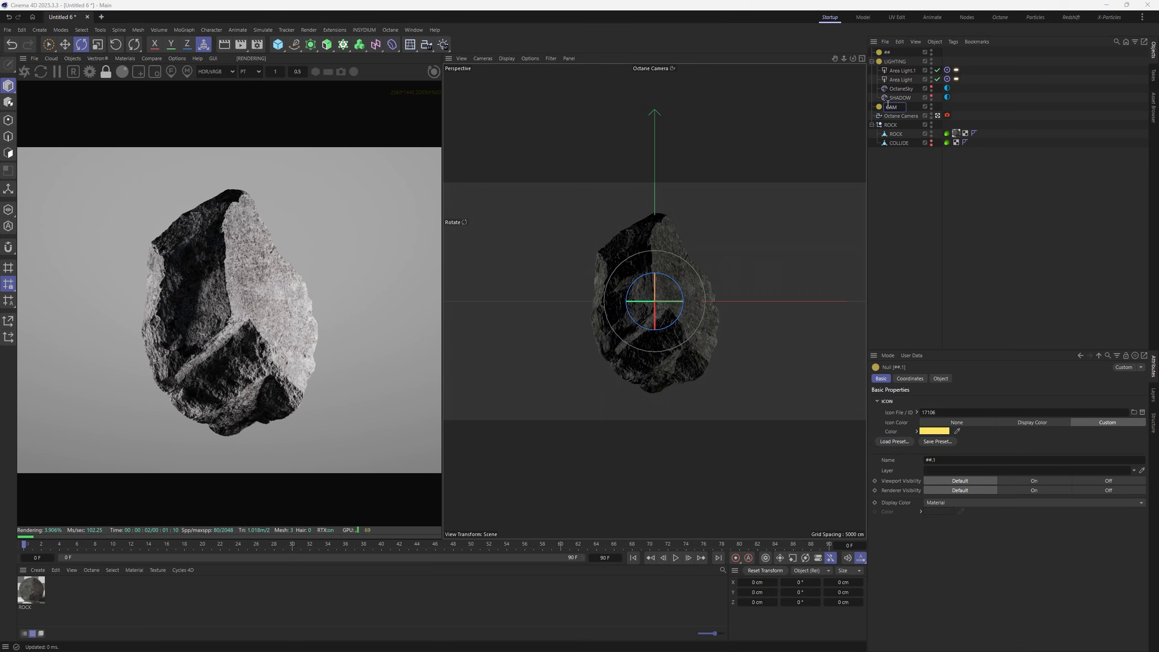
key("Return")
left_click_drag(897, 116, 894, 107)
Duplicate the ## null, rename the copy GEO and place the ROCK group inside it
left_click_drag(888, 53, 888, 57, "ctrl")
double_click(893, 62)
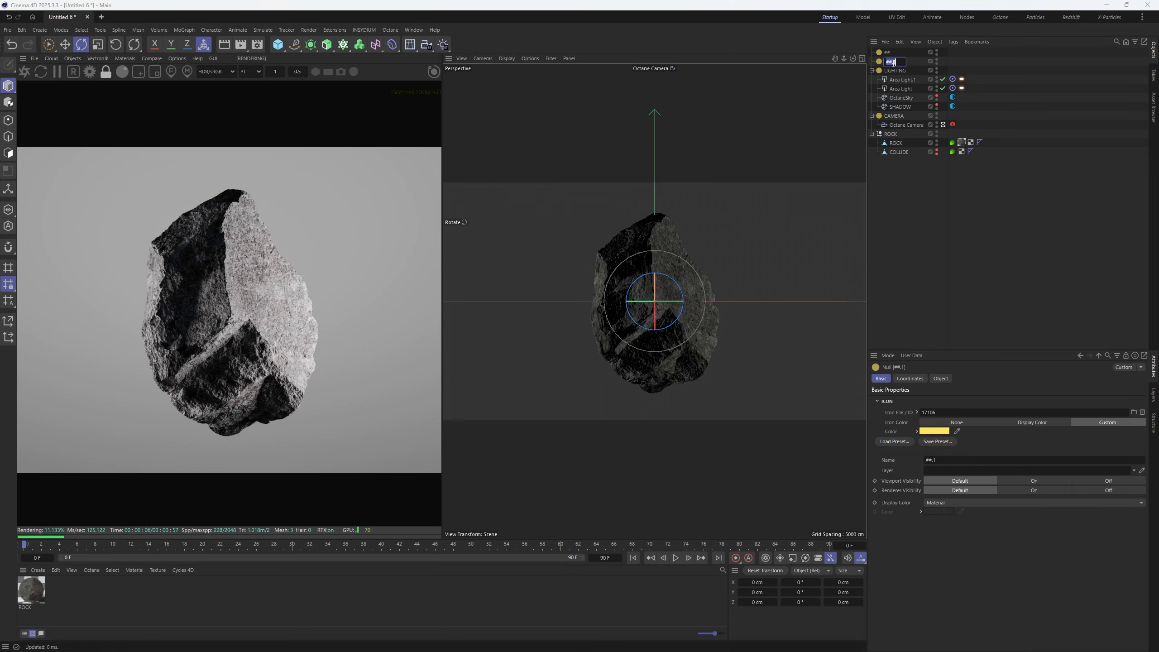
type("GEO")
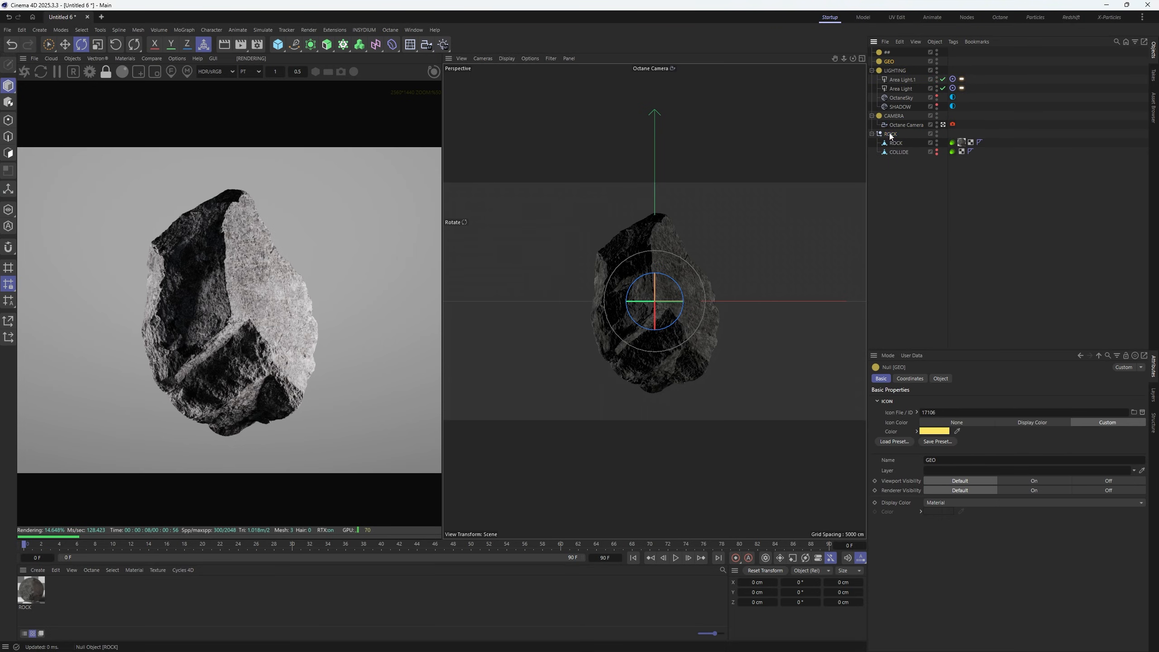
key("Return")
left_click(1014, 78)
Duplicate the ## null again and rename the copy above GEO to PARTICLES
left_click_drag(887, 61, 890, 57)
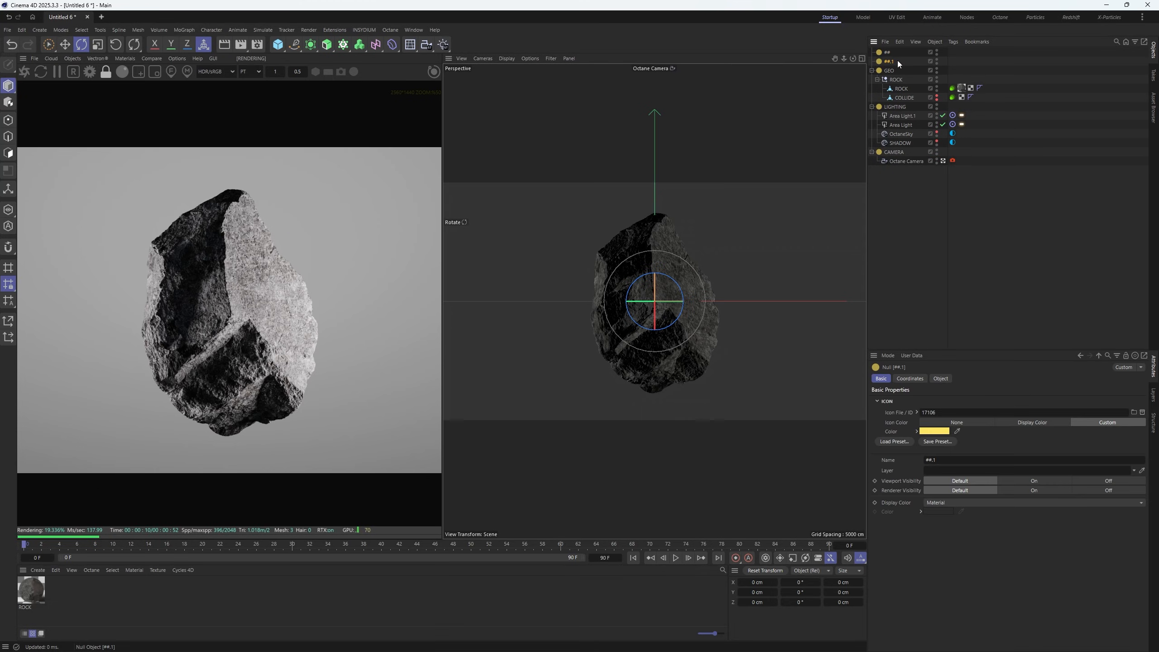
double_click(895, 61)
type("PARTICLES")
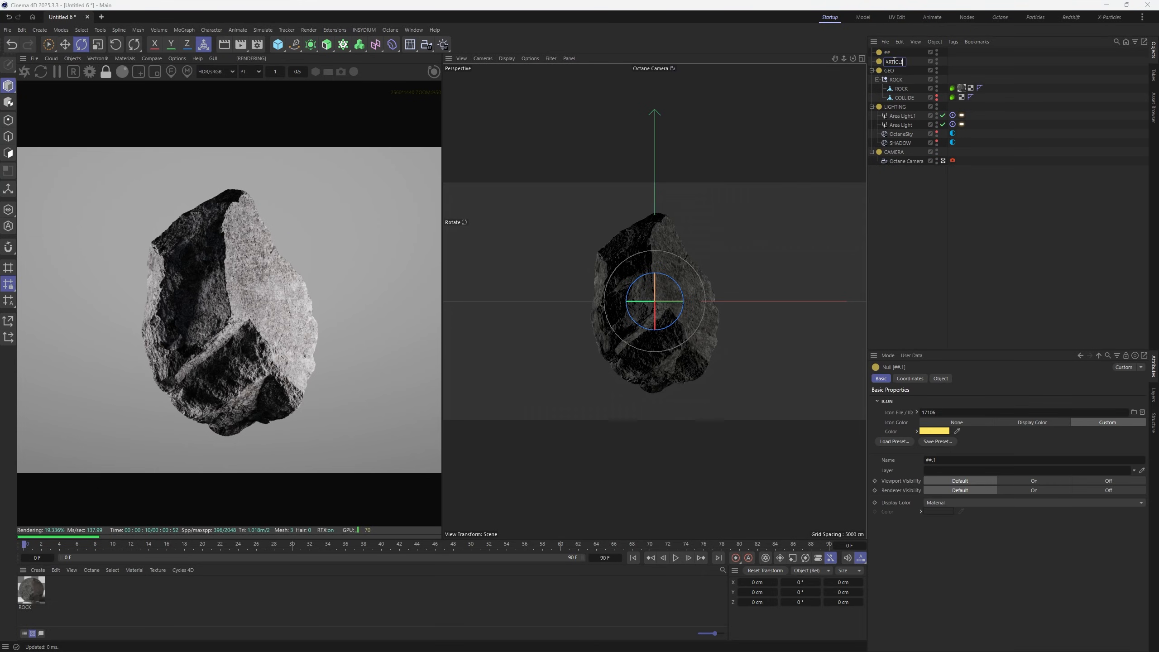
key("Return")
left_click(931, 210)
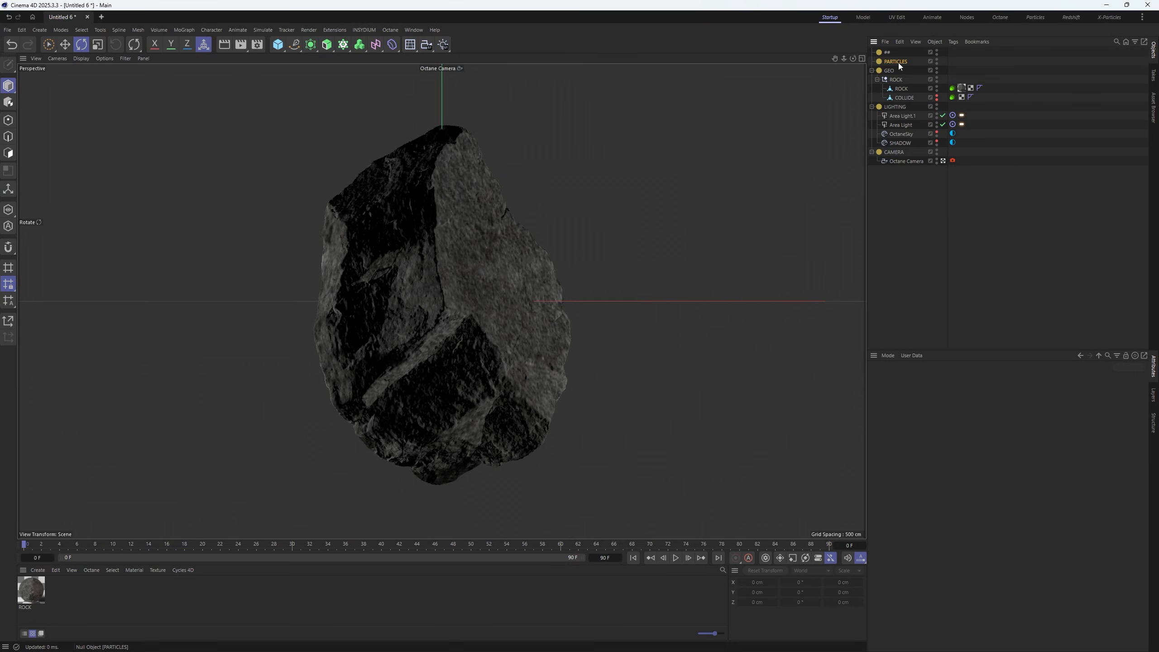
Turn off texture display in the viewport and disable Area Light.1 and Area Light
left_click(898, 62)
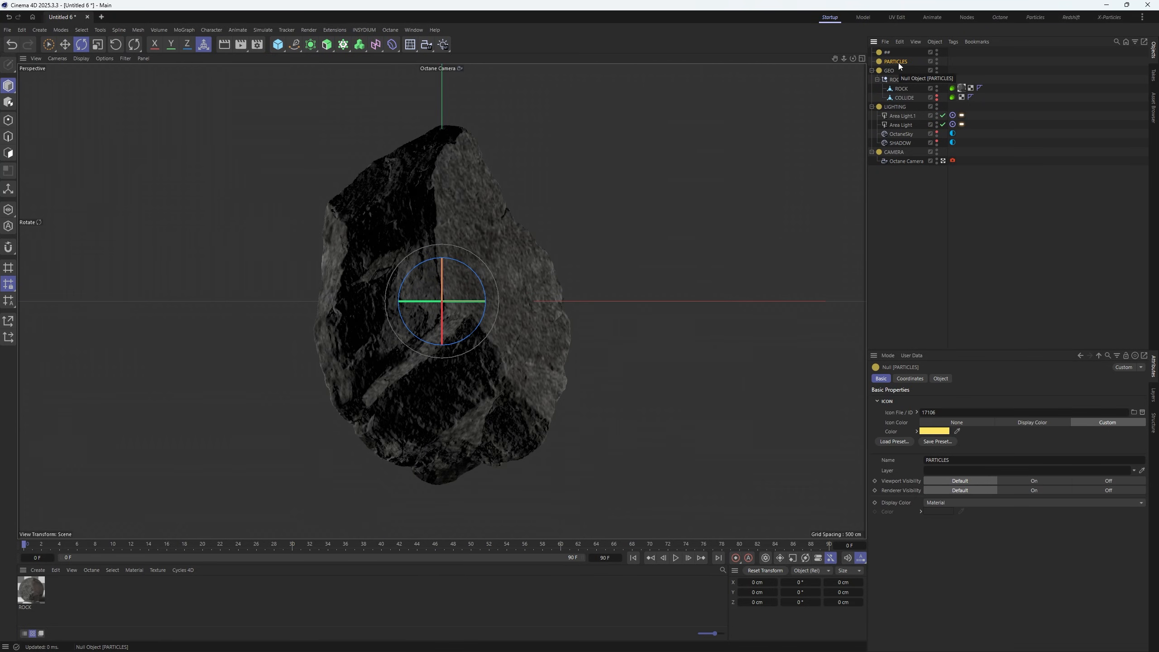
left_click(886, 263)
left_click(80, 59)
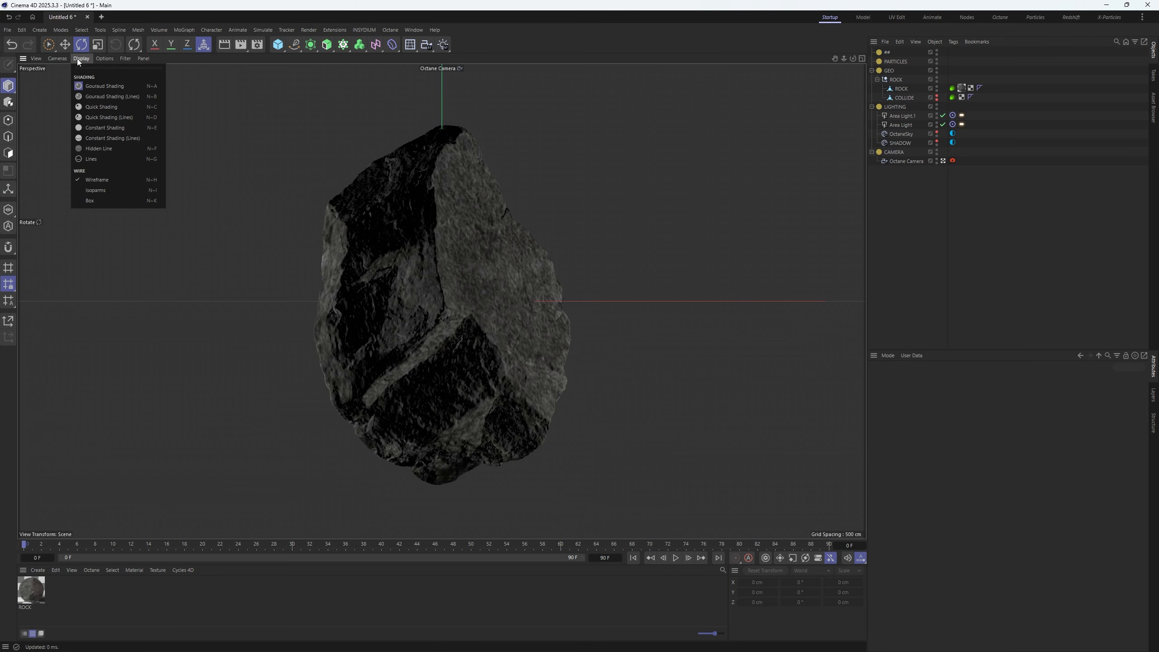
mouse_move(99, 60)
left_click(128, 246)
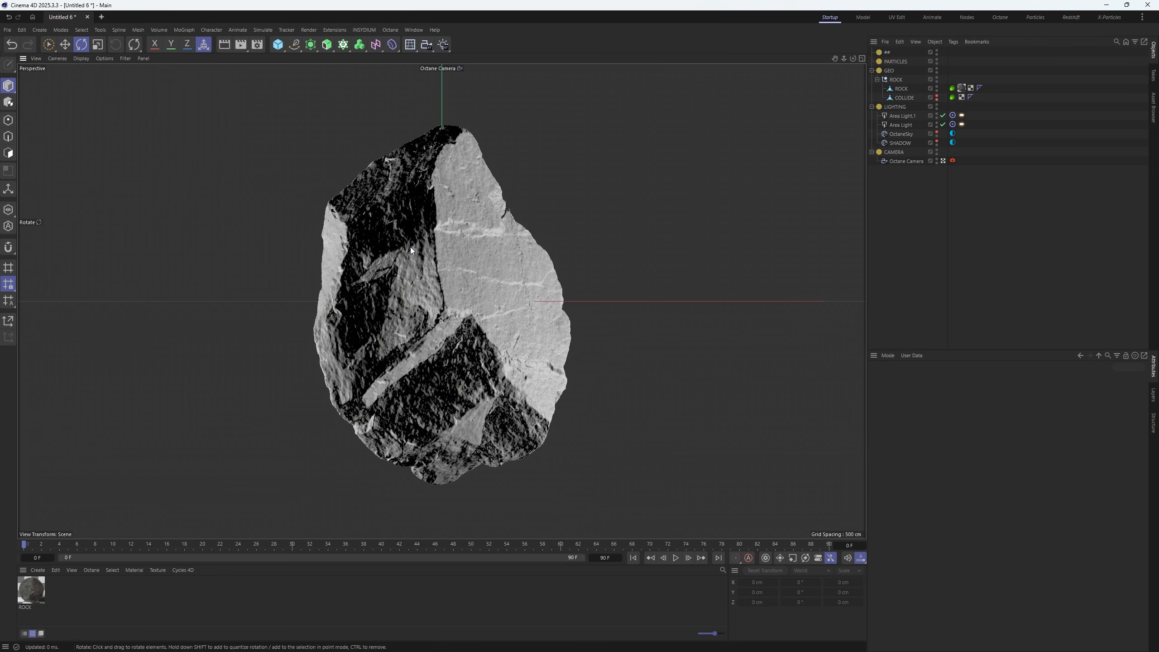
left_click(943, 115)
left_click(943, 125)
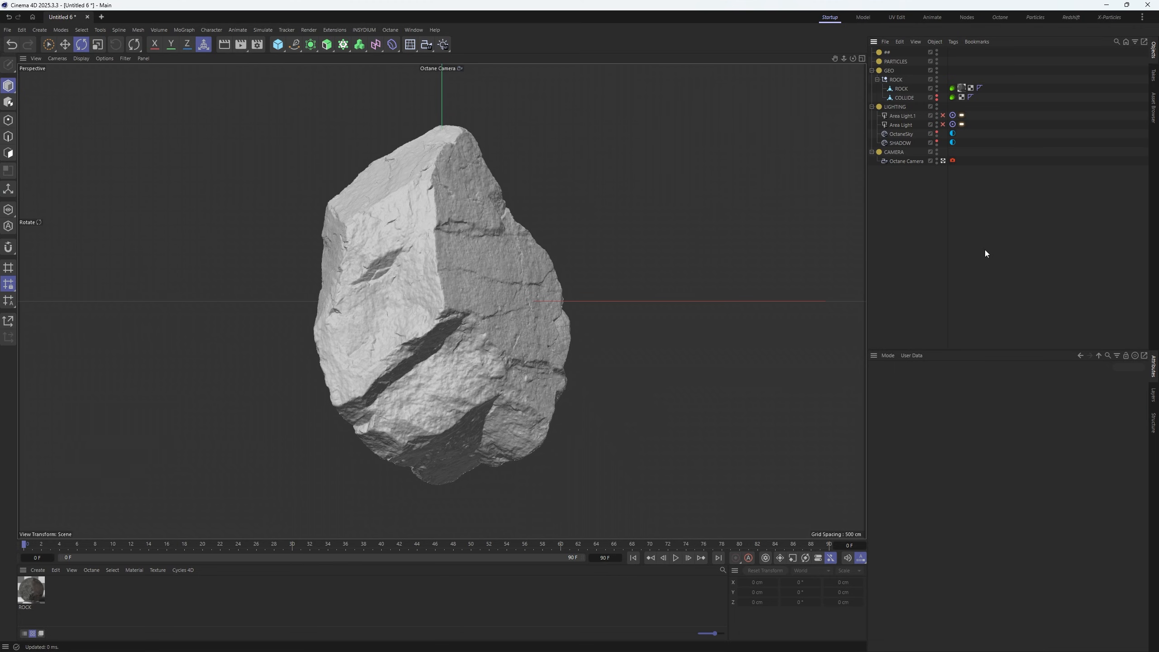
Leave the Octane Camera view for the default camera and hide the viewport's workplane and horizon
left_click(943, 160)
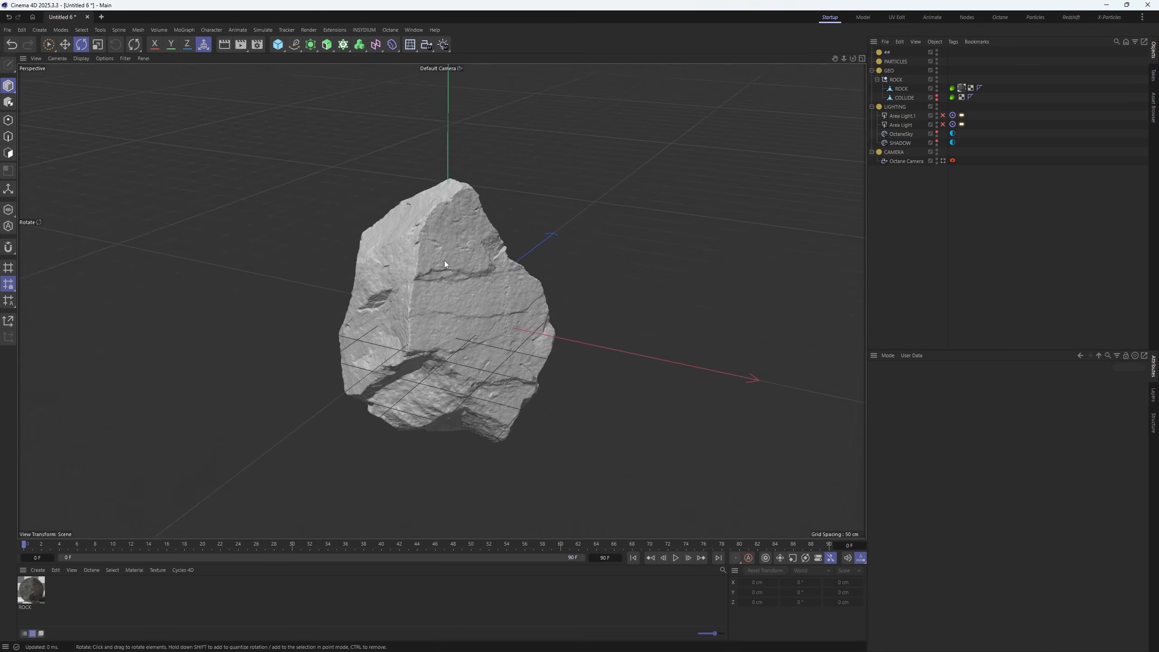
left_click(125, 58)
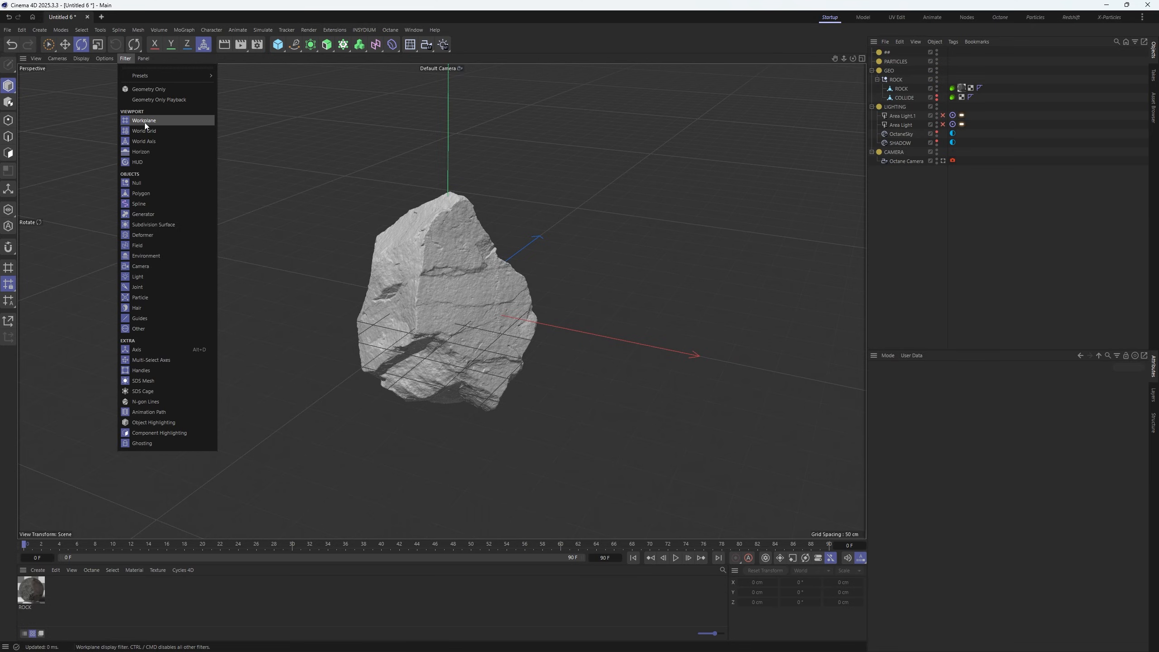
left_click(145, 122)
scroll(479, 286, "down", 2)
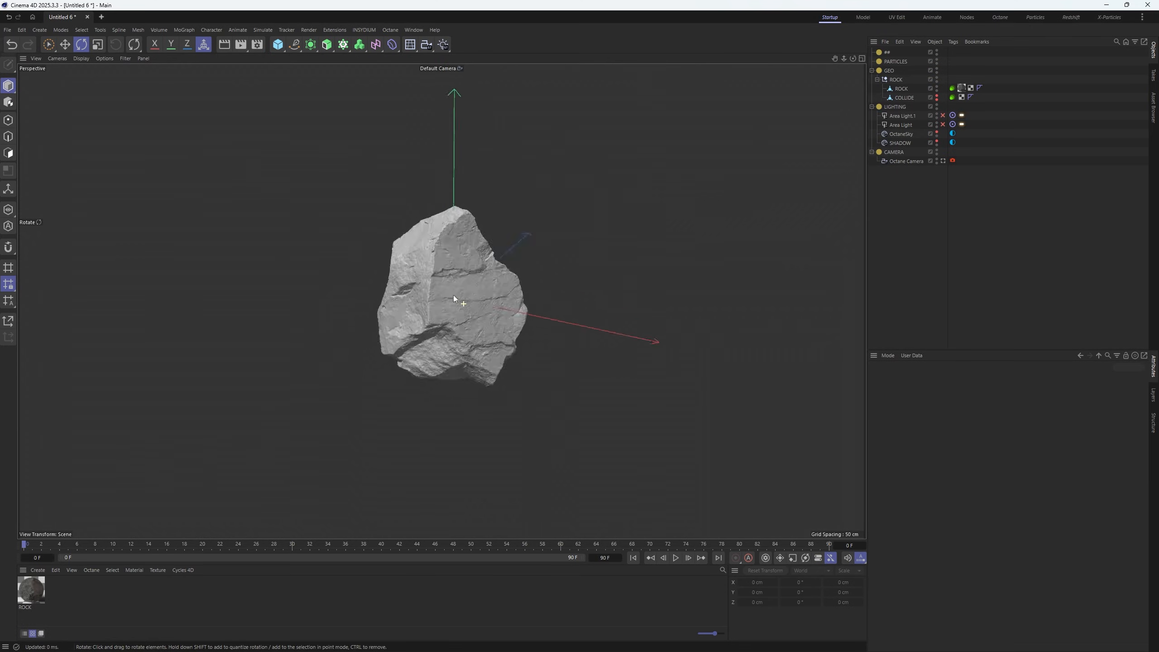
left_click_drag(453, 295, 384, 236, "alt")
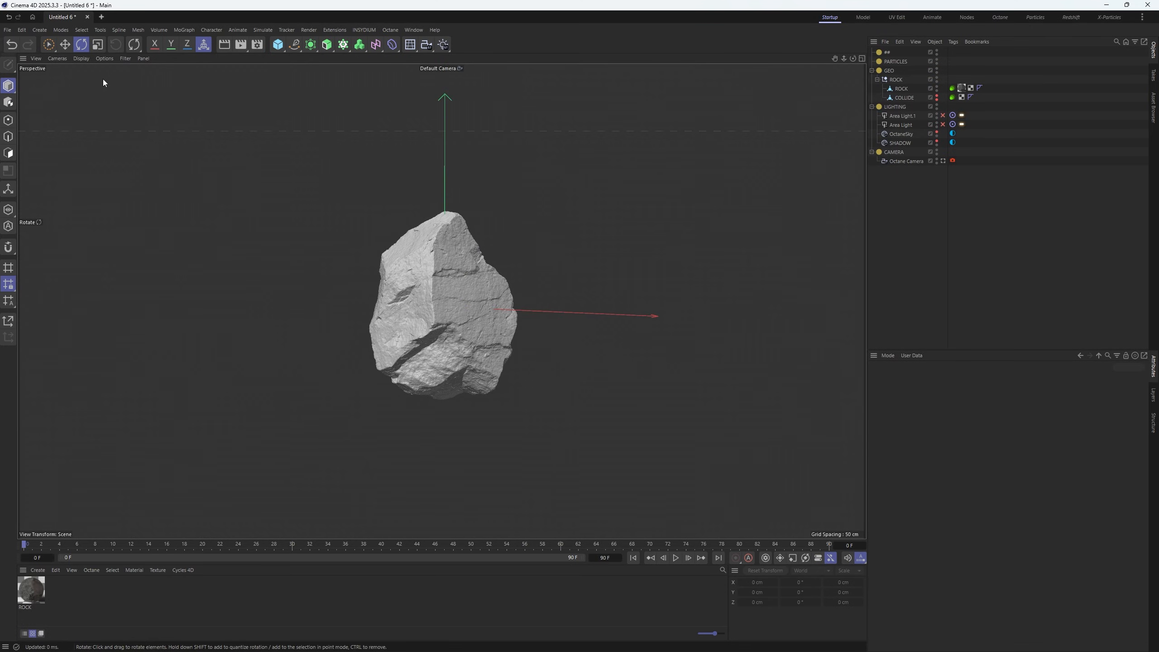
left_click(121, 58)
left_click(135, 150)
Add a Mesh Emitter and move its particle group under the PARTICLES null
middle_click_drag(459, 293, 466, 293, "alt")
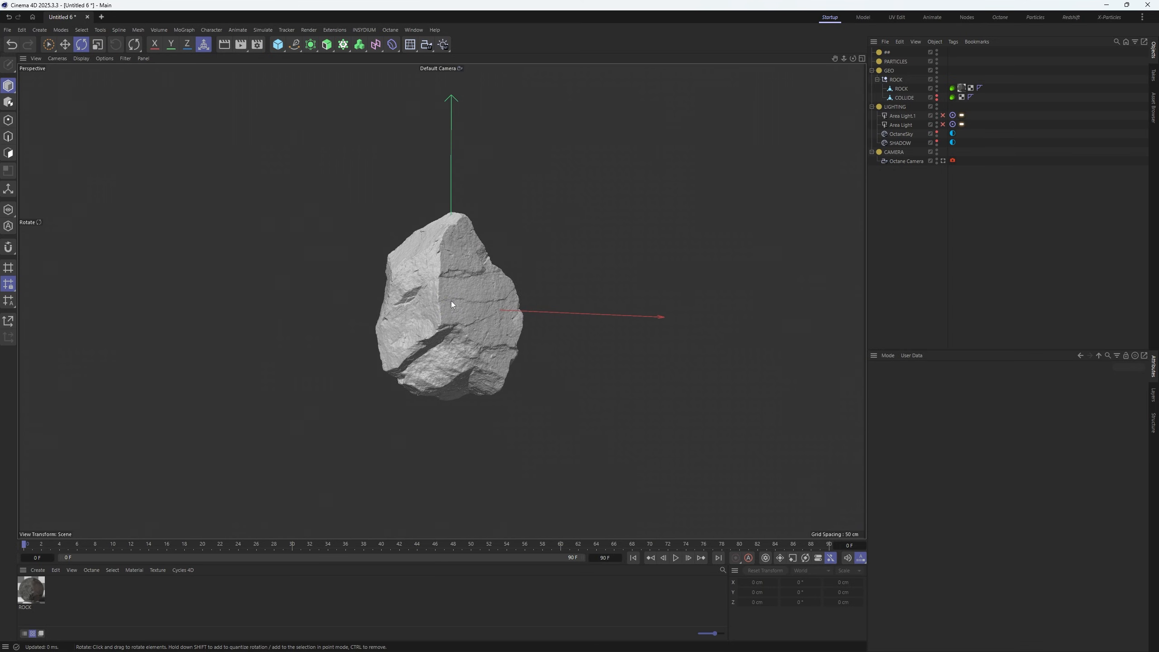
right_click_drag(451, 301, 502, 255, "alt")
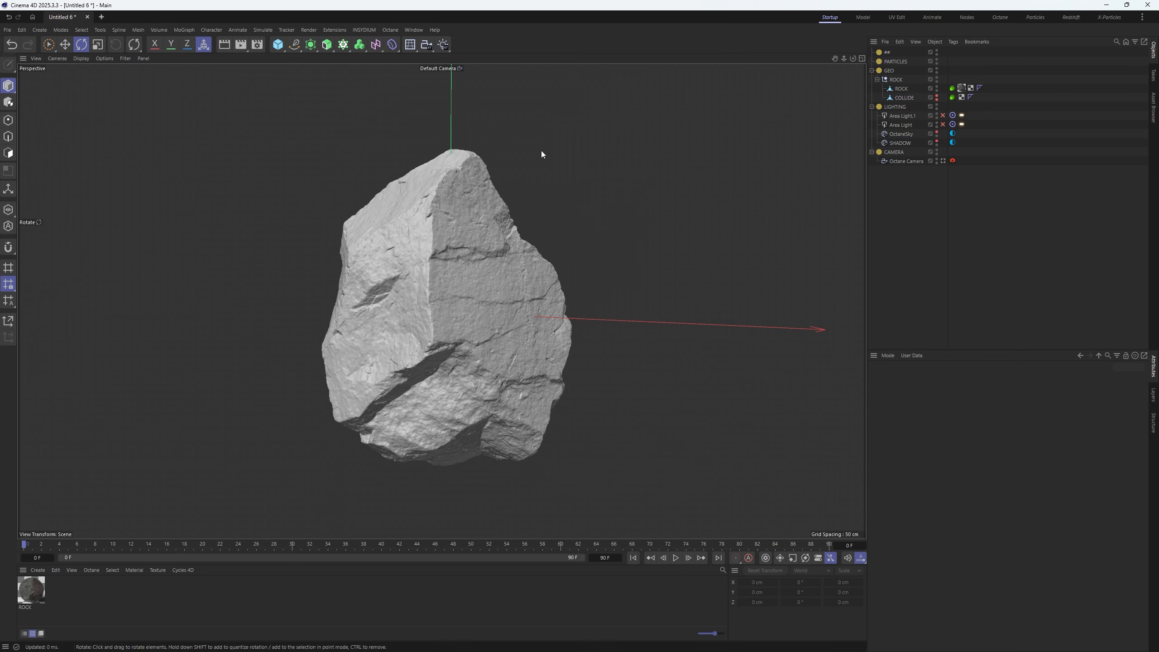
left_click(263, 30)
mouse_move(277, 142)
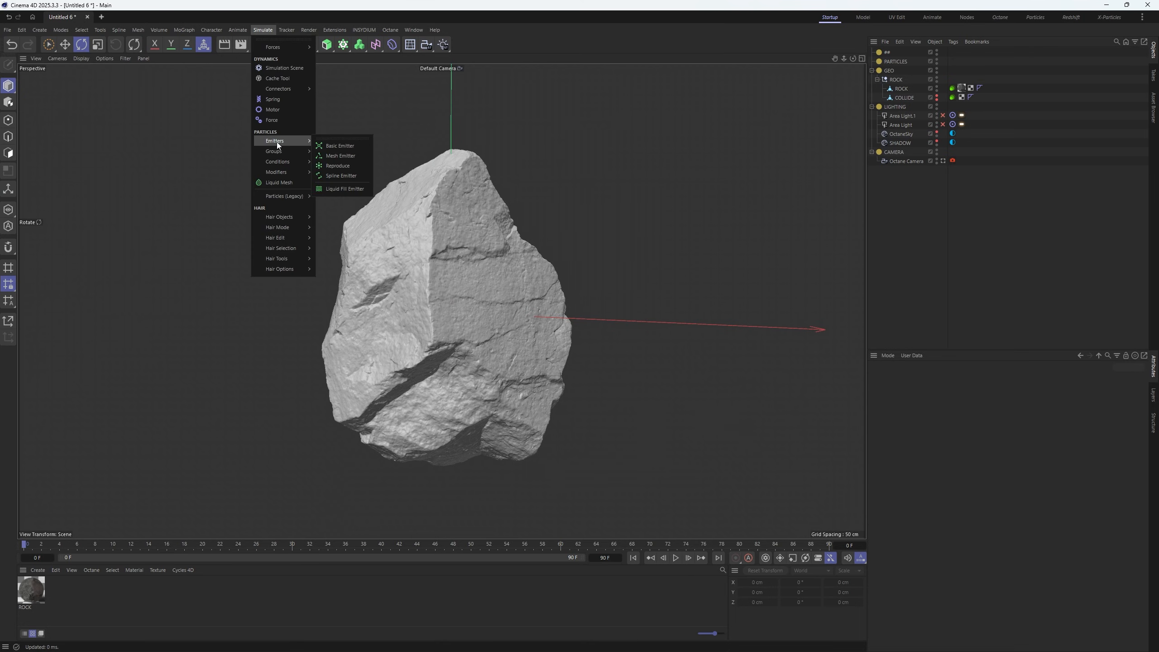
left_click(355, 160)
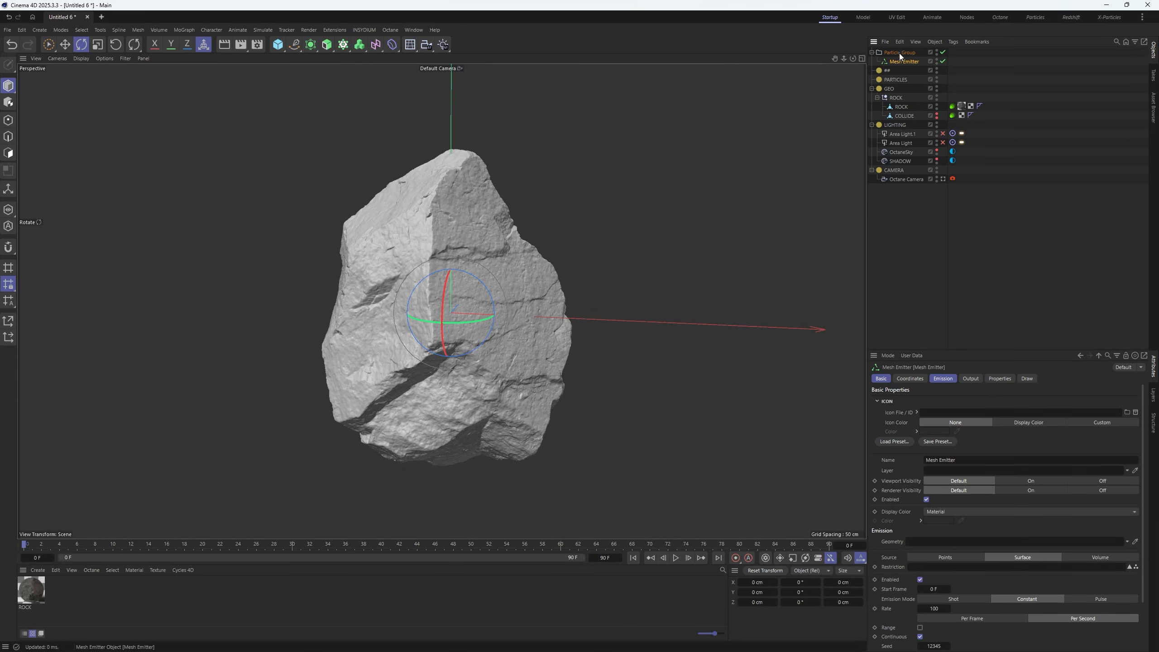
left_click_drag(902, 57, 898, 80)
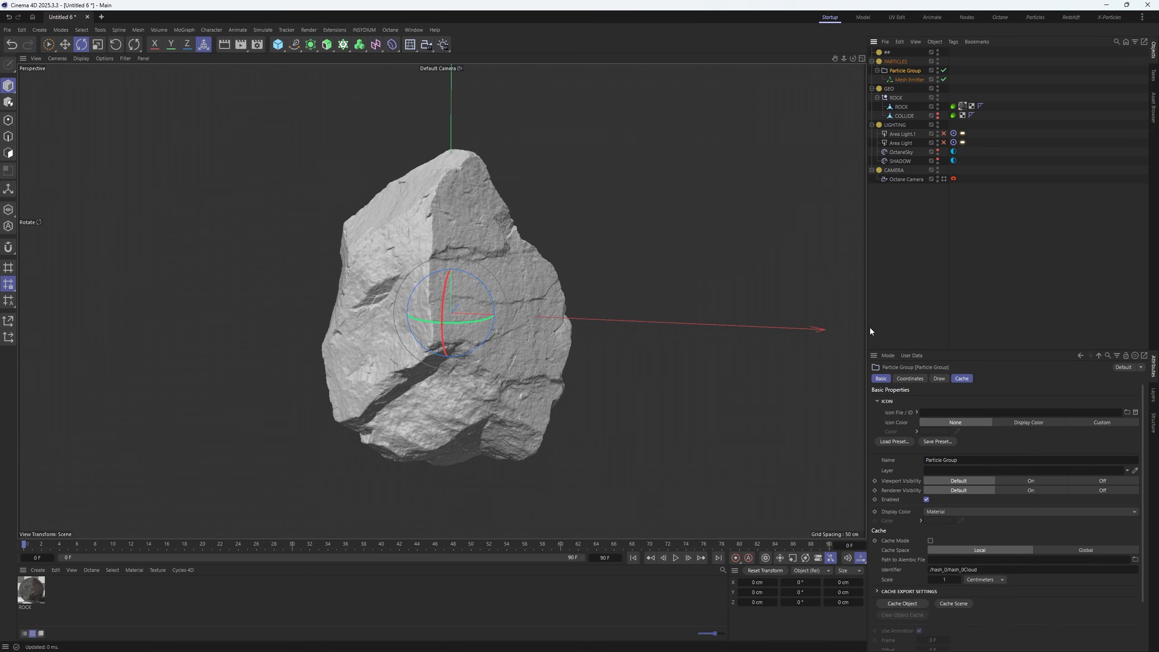
Rename the particle group under the PARTICLES null to ROCK_PARTICLES
double_click(909, 72)
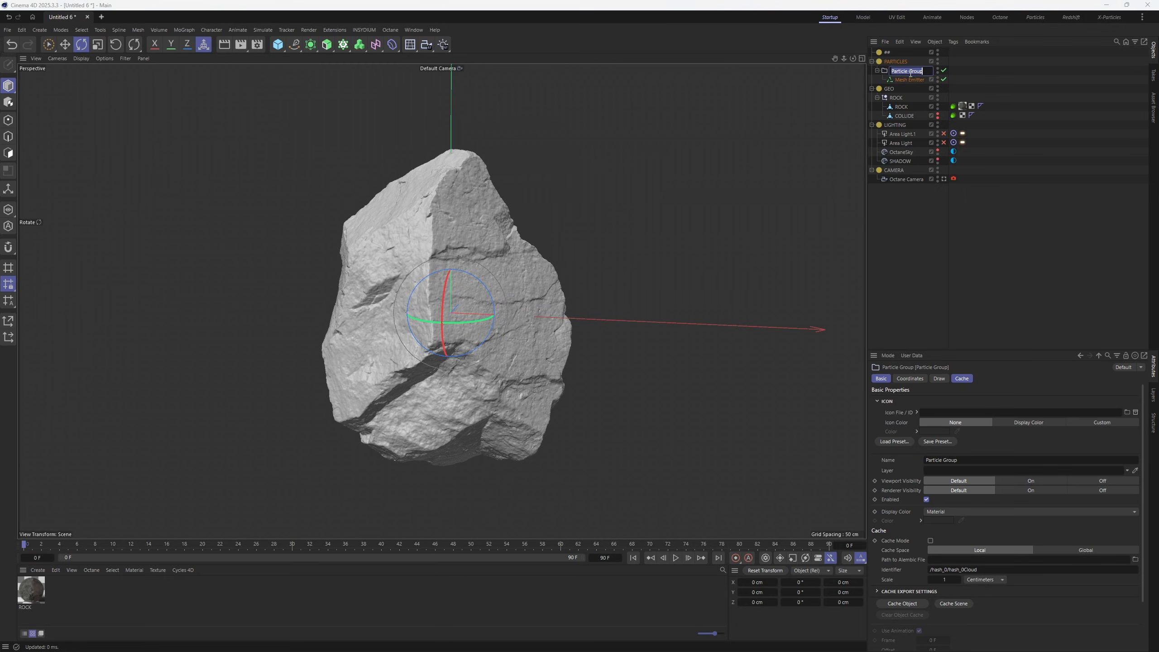
type("ROCK_PARTICLES")
key("Return")
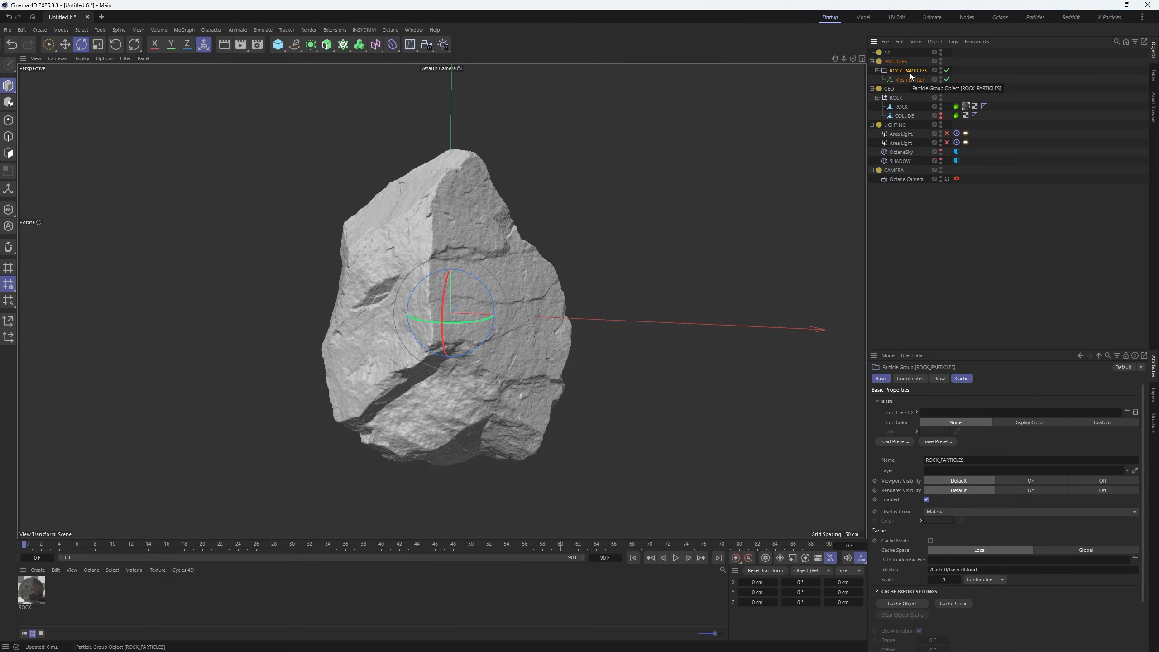
Widen the object and attribute area and assign the ROCK mesh as the Mesh Emitter's emission geometry
left_click(905, 82)
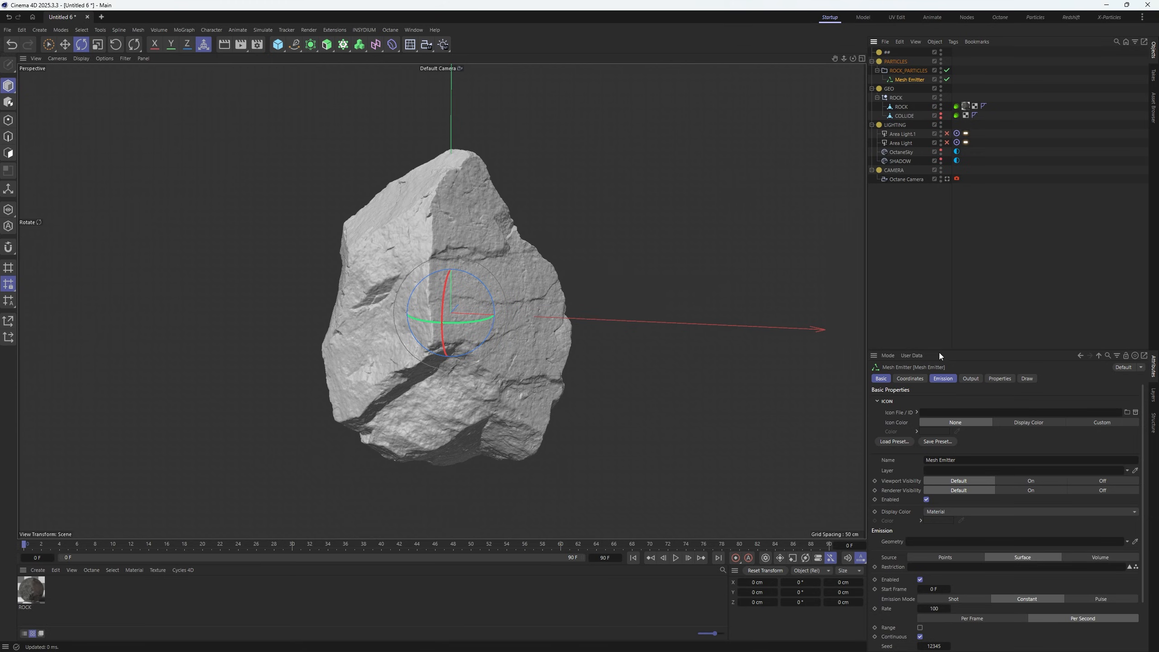
left_click_drag(939, 351, 953, 261)
left_click_drag(944, 187, 776, 223)
left_click(729, 81)
left_click(851, 292)
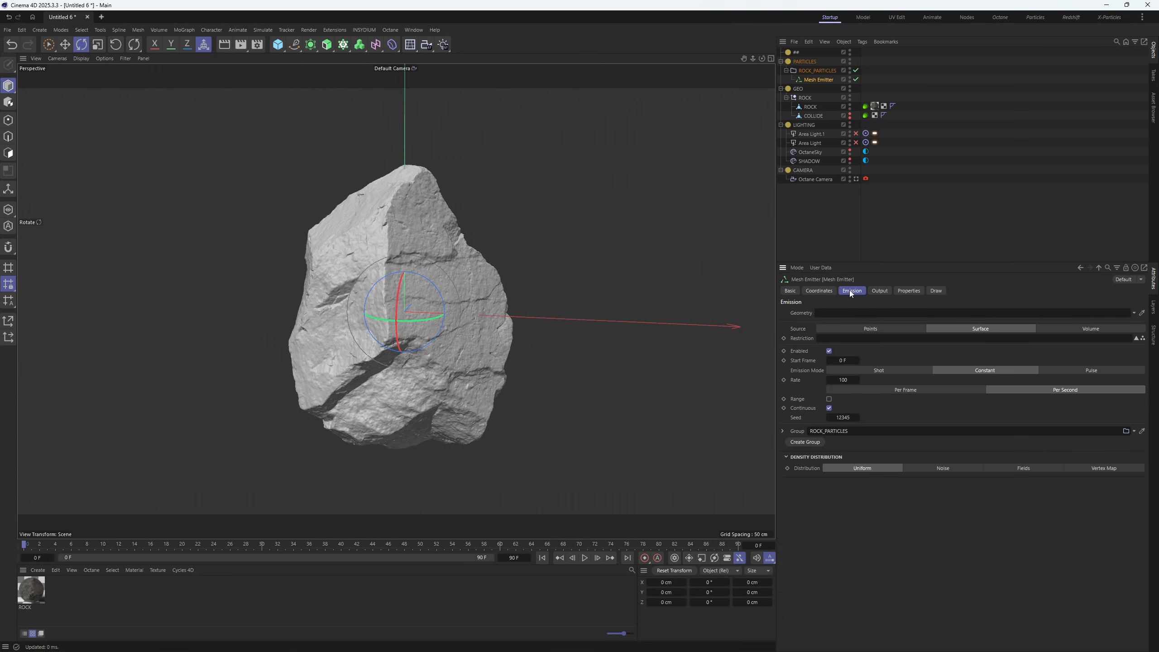
left_click(810, 107)
left_click_drag(980, 209, 839, 315)
left_click_drag(839, 315, 838, 316)
Set the project timeline's end to frame 300
left_click(517, 558)
type("300")
key("Return")
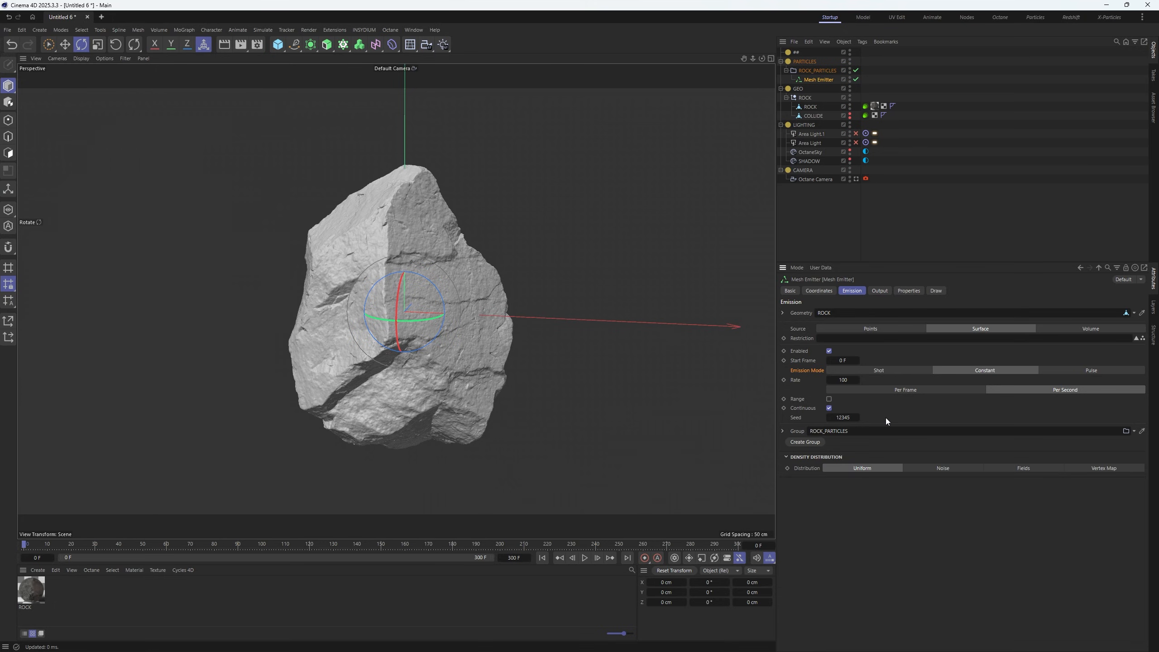
Set the Mesh Emitter to Shot emission with a count of 100000 and play the simulation
left_click(884, 374)
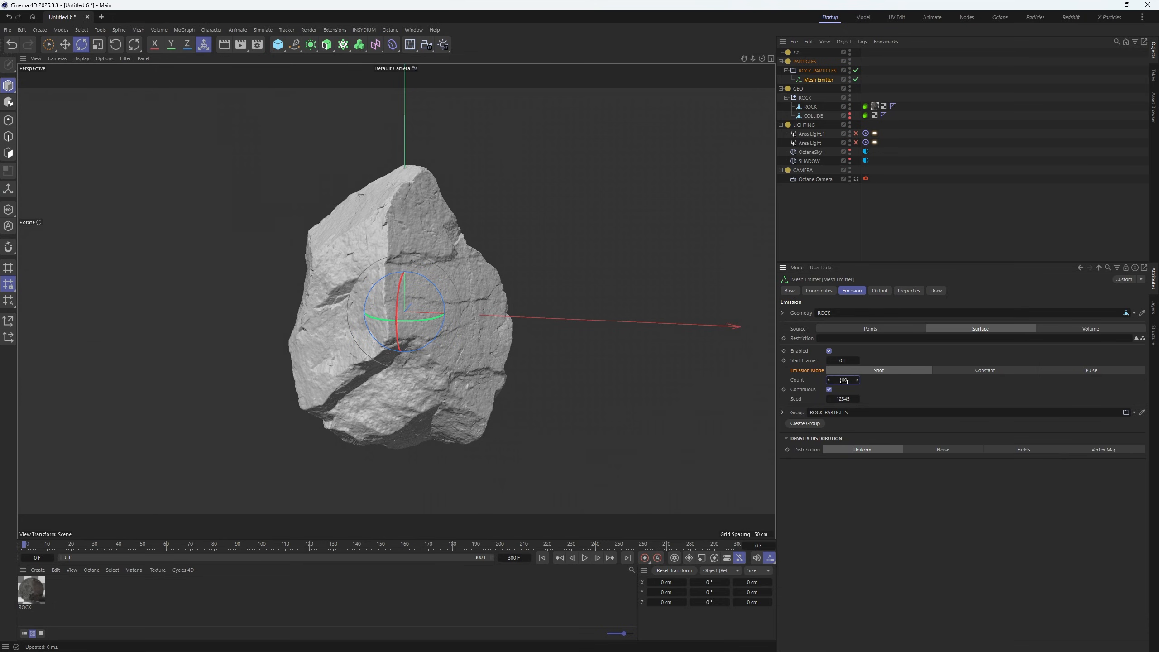
left_click(844, 381)
type("0000")
left_click(585, 562)
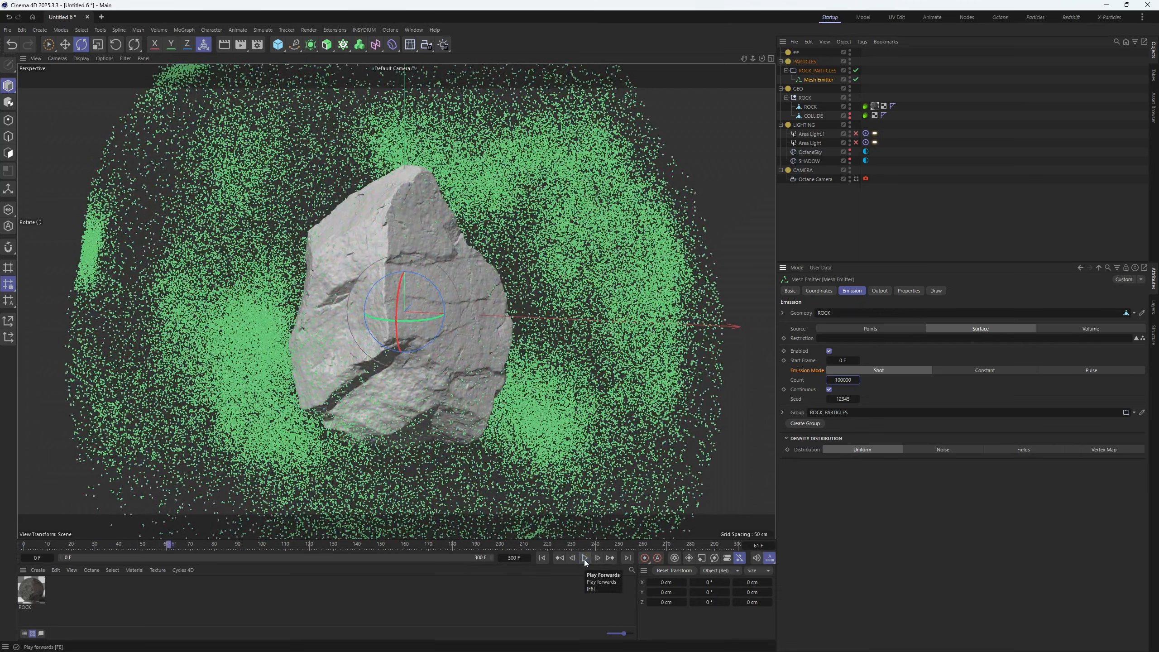
Set the Mesh Emitter's particle speed to 0 cm and play the simulation to check the particles on the rock
left_click(910, 291)
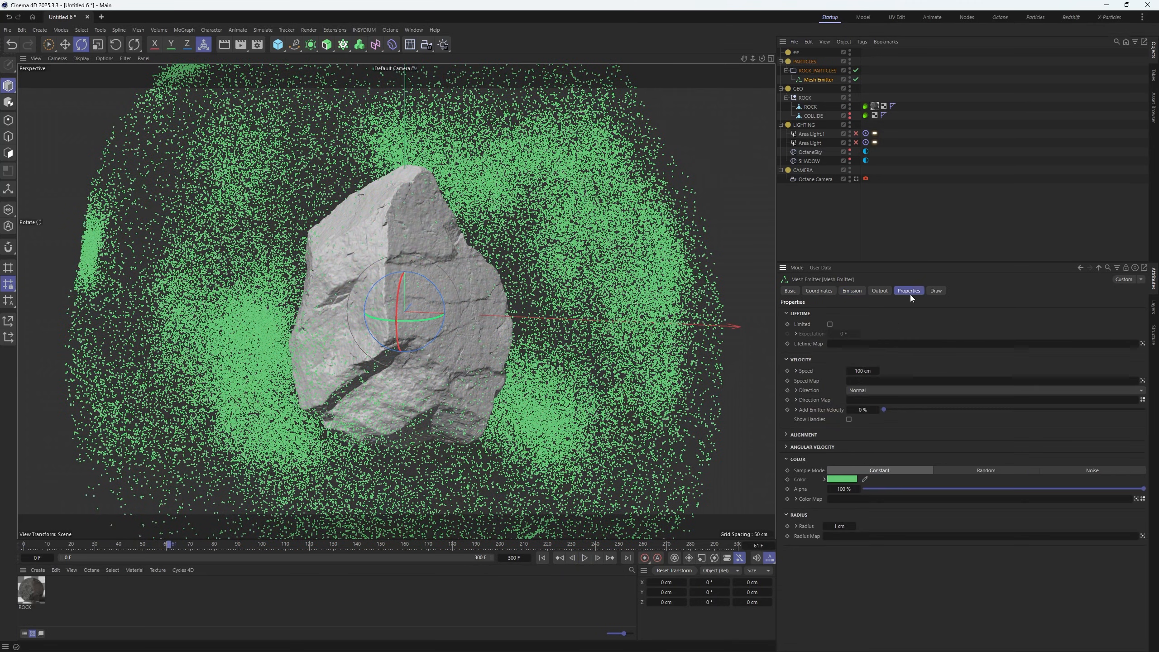
left_click(863, 371)
type("0")
key("Return")
key("shift+f")
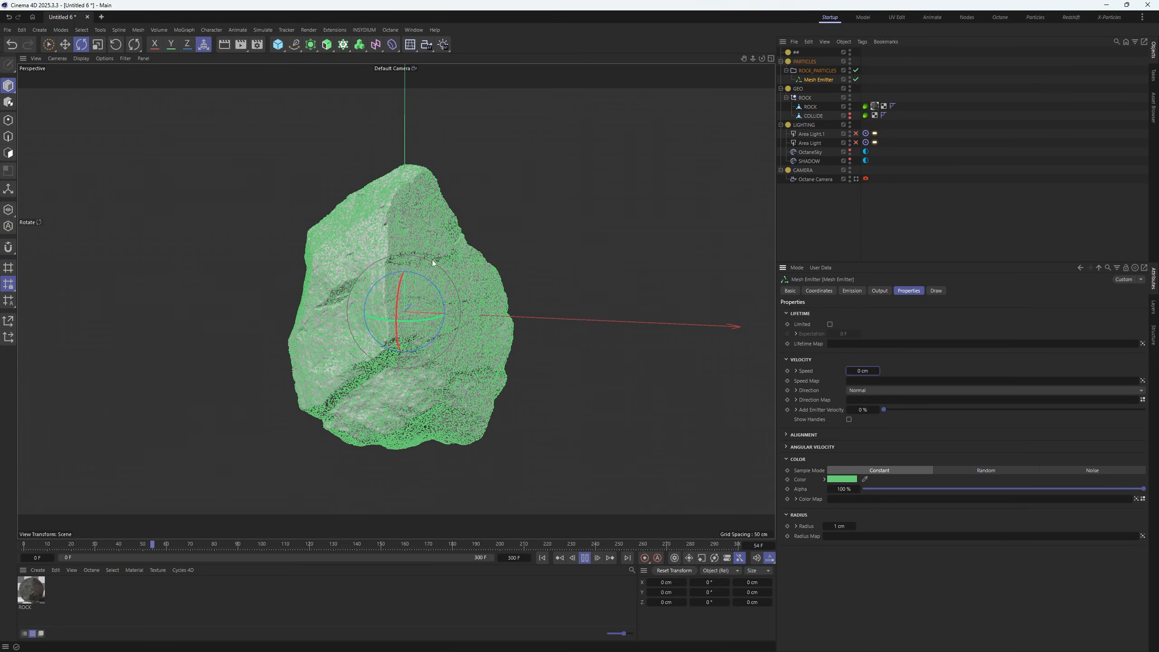
left_click(583, 556)
left_click(852, 290)
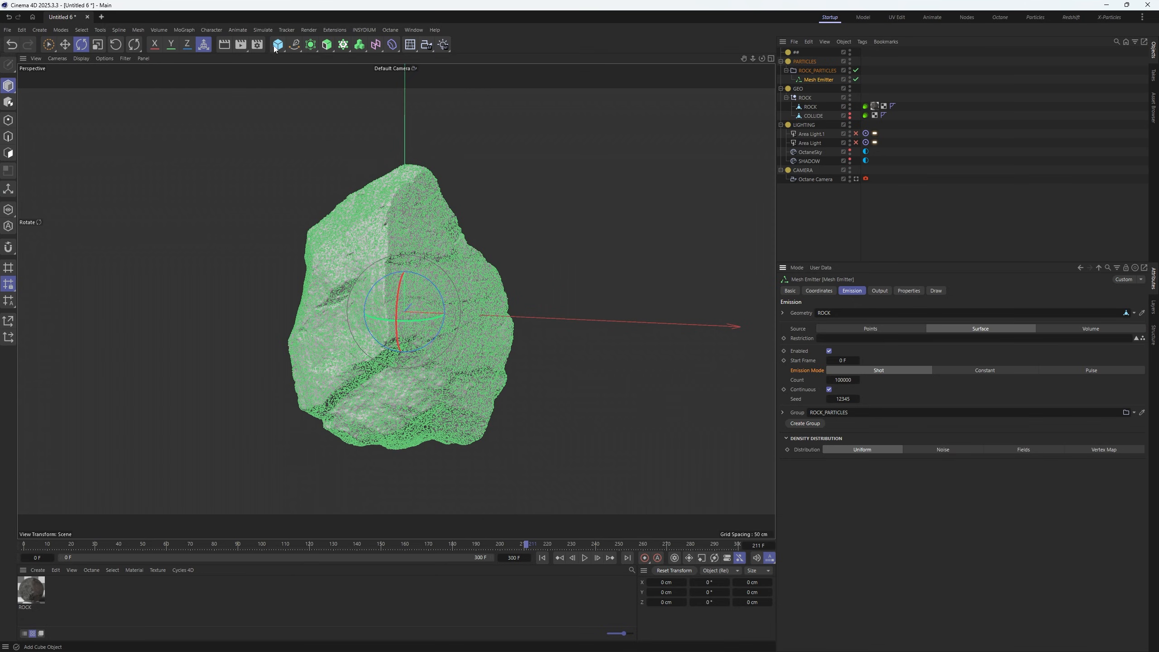
Add a Wind force and move it along the X axis to about 220 cm, beside the rock
left_click(271, 30)
mouse_move(272, 47)
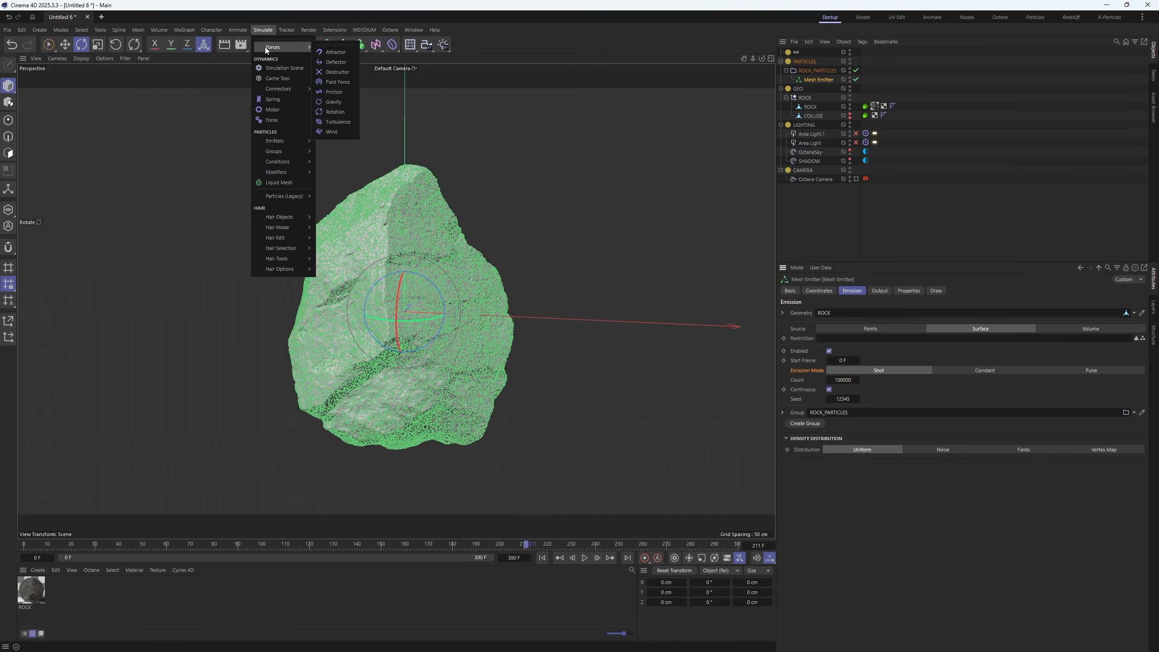
left_click(351, 129)
key("e")
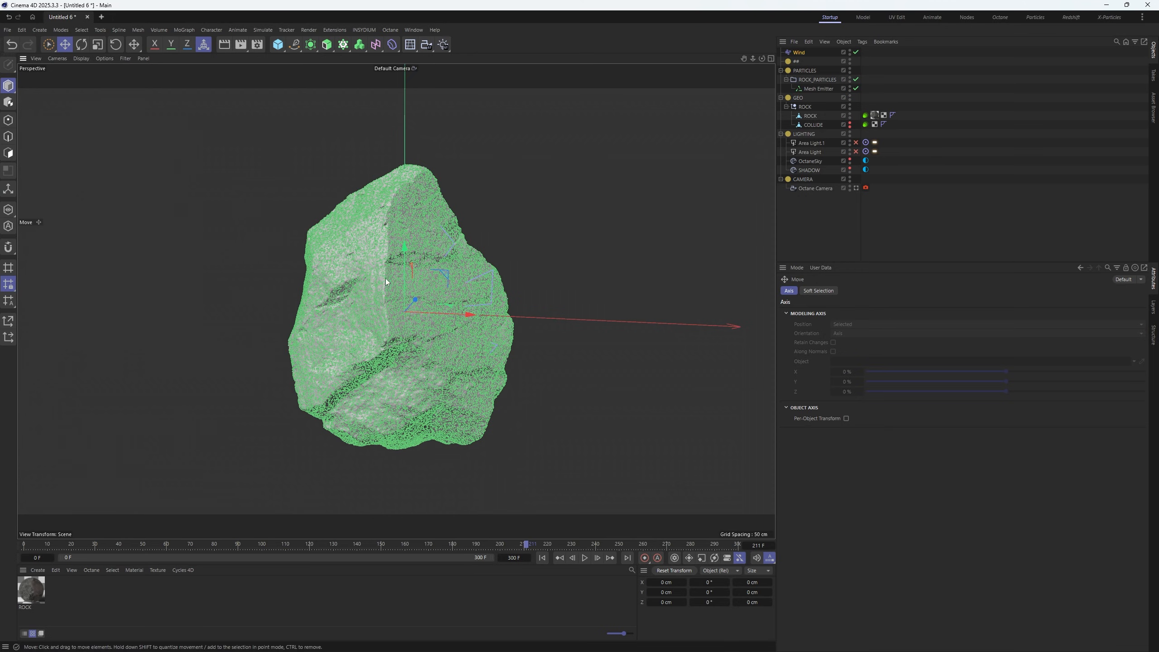
left_click_drag(472, 274, 524, 341, "alt")
key("r")
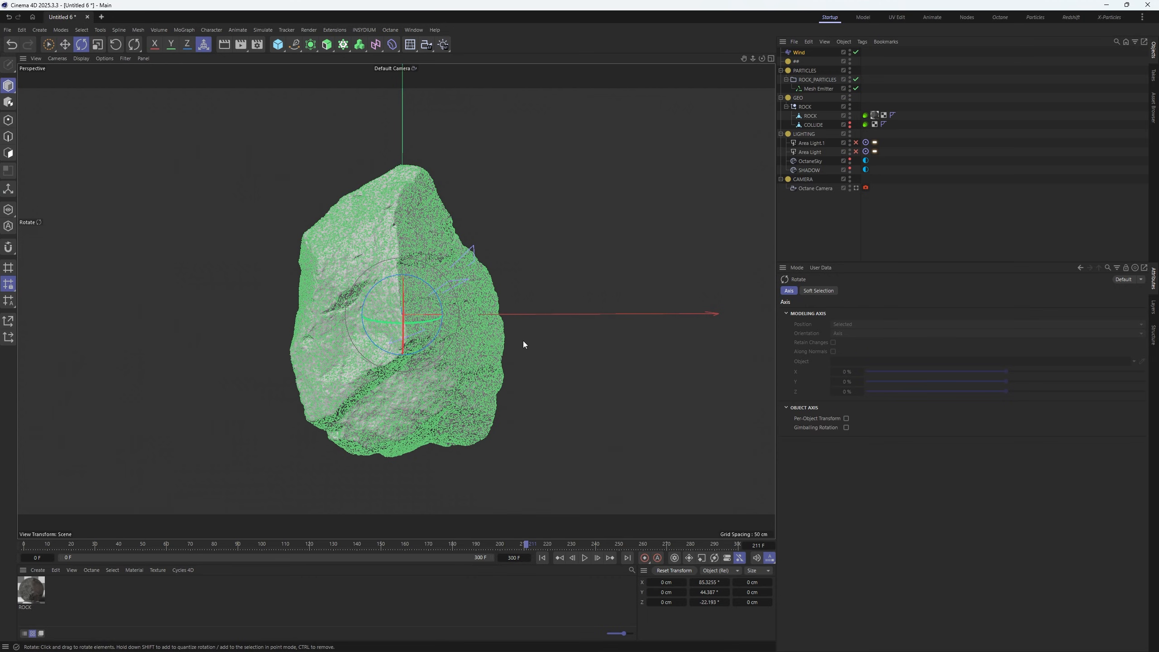
key("e")
left_click_drag(418, 314, 640, 309)
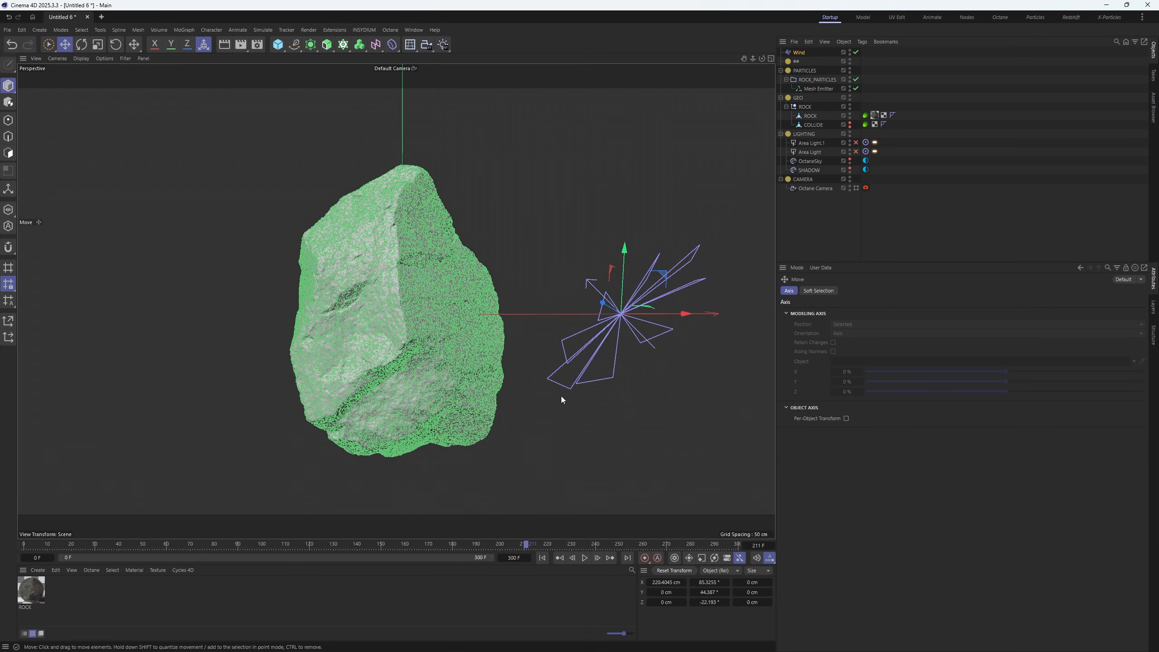
Rotate the Wind force to about 80.7°, 46.2°, -26.7° and play the simulation
key("r")
left_click_drag(593, 338, 644, 329)
left_click(585, 558)
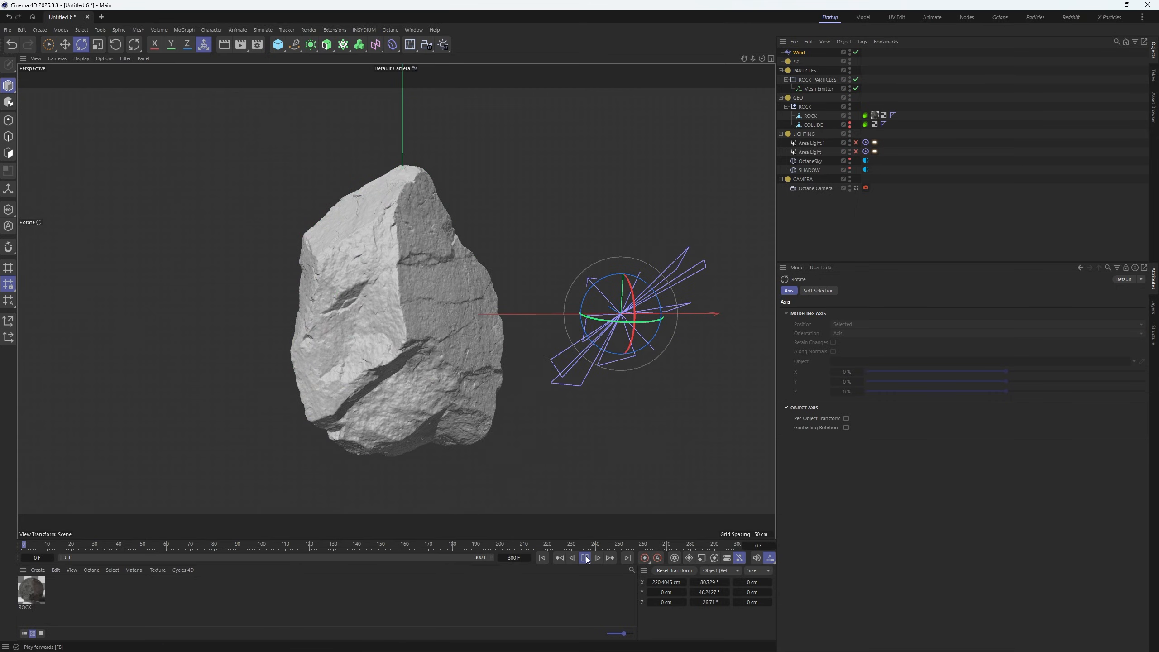
left_click(585, 558)
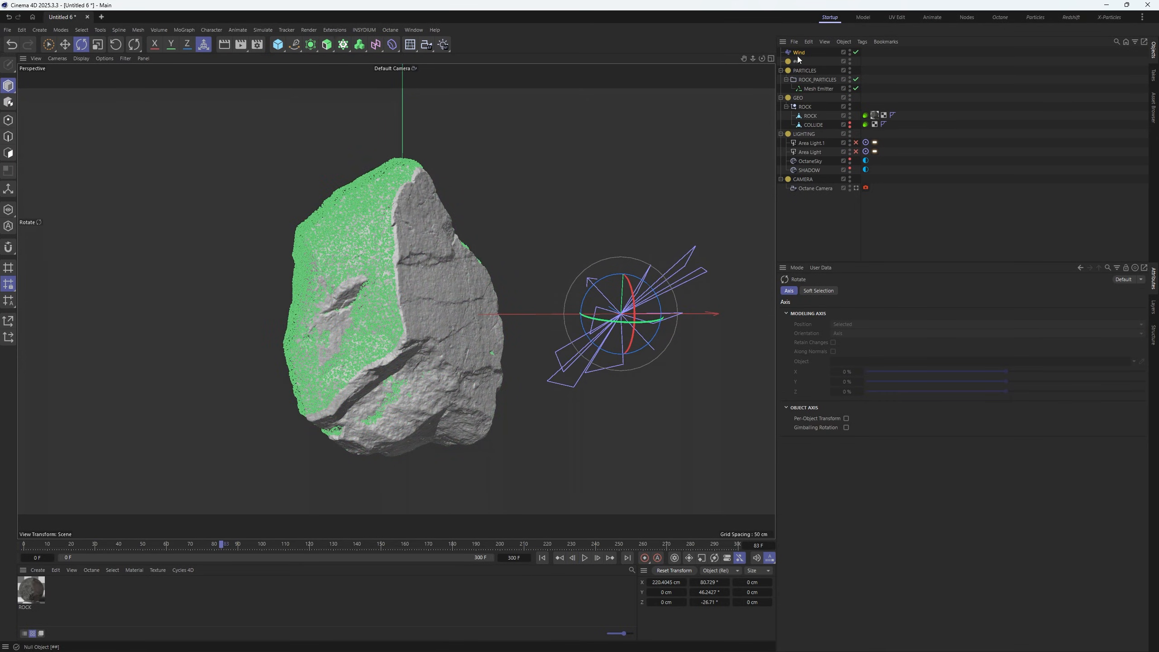
Place the Wind object inside the ROCK_PARTICLES group and set its wind speed to 500 cm
left_click(800, 53)
left_click_drag(801, 54, 808, 84)
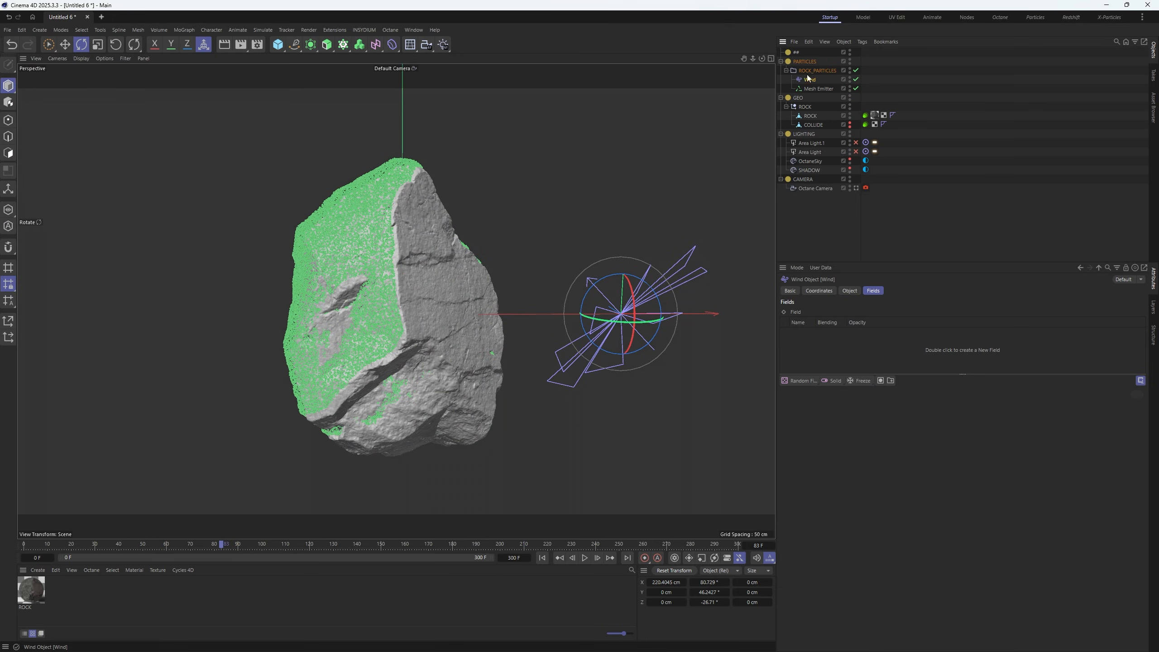
left_click(850, 291)
double_click(858, 313)
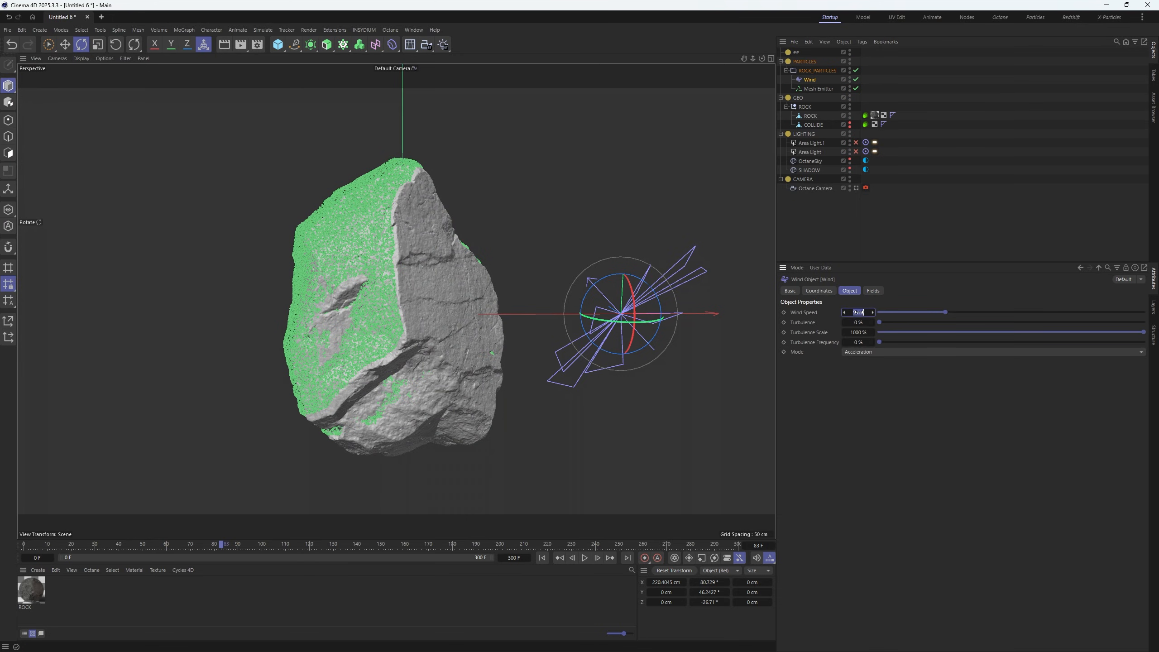
type("500")
key("Return")
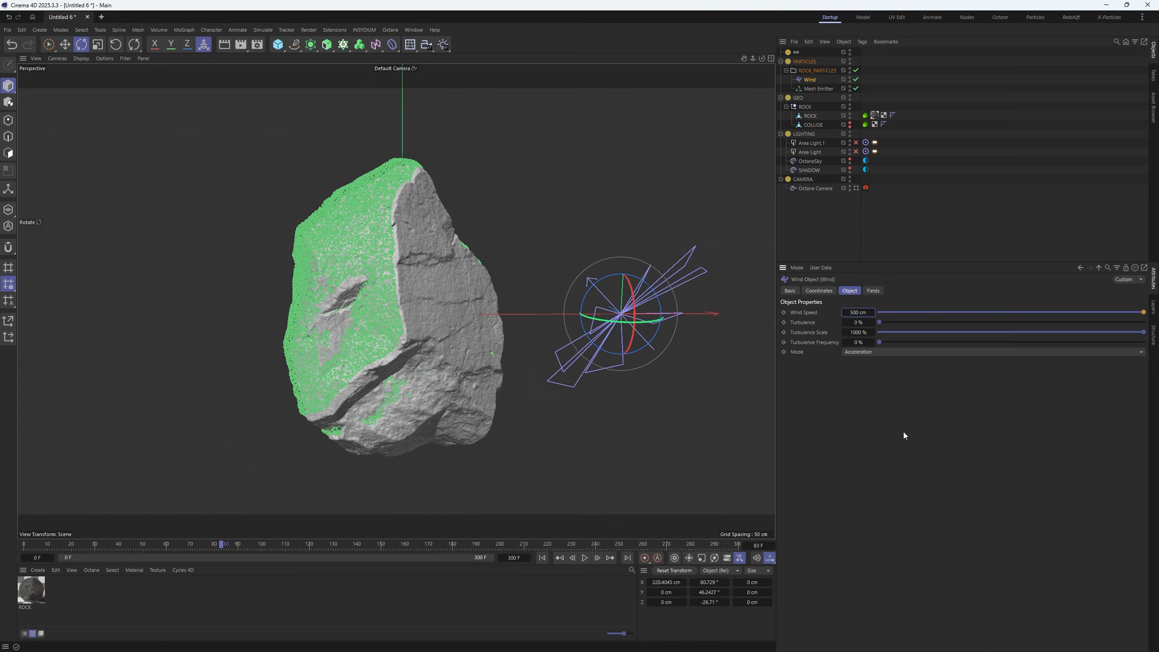
Replay the simulation from the first frame to check the particles under the 500 cm wind
left_click(542, 557)
left_click(586, 558)
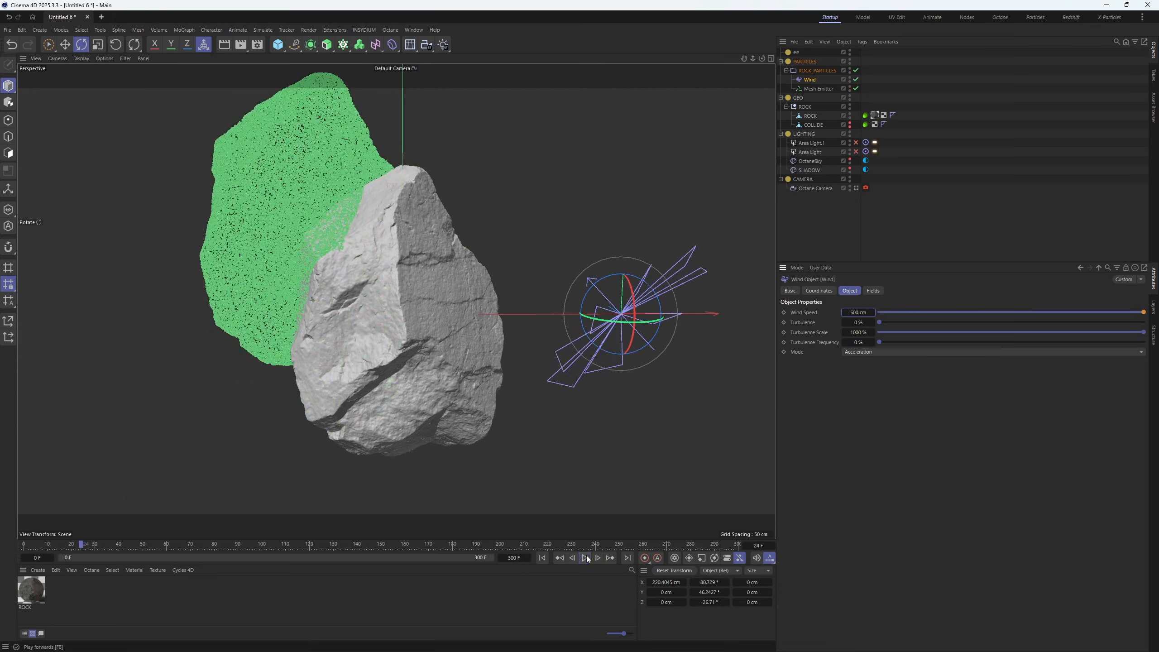
left_click(585, 558)
left_click(543, 558)
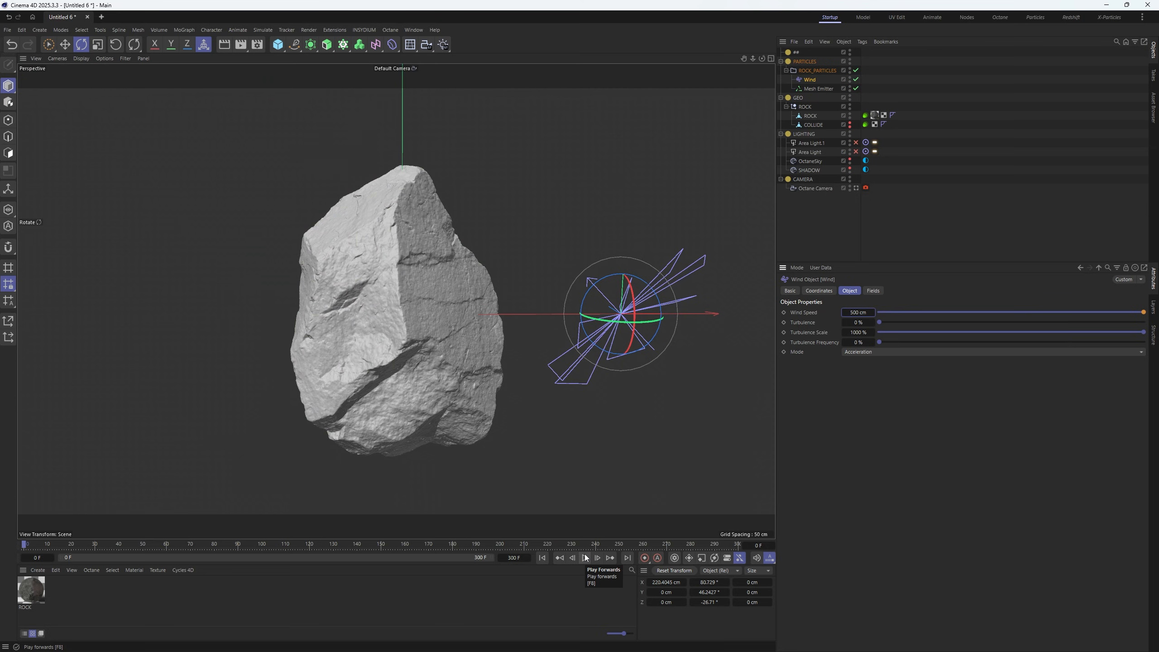
left_click(586, 557)
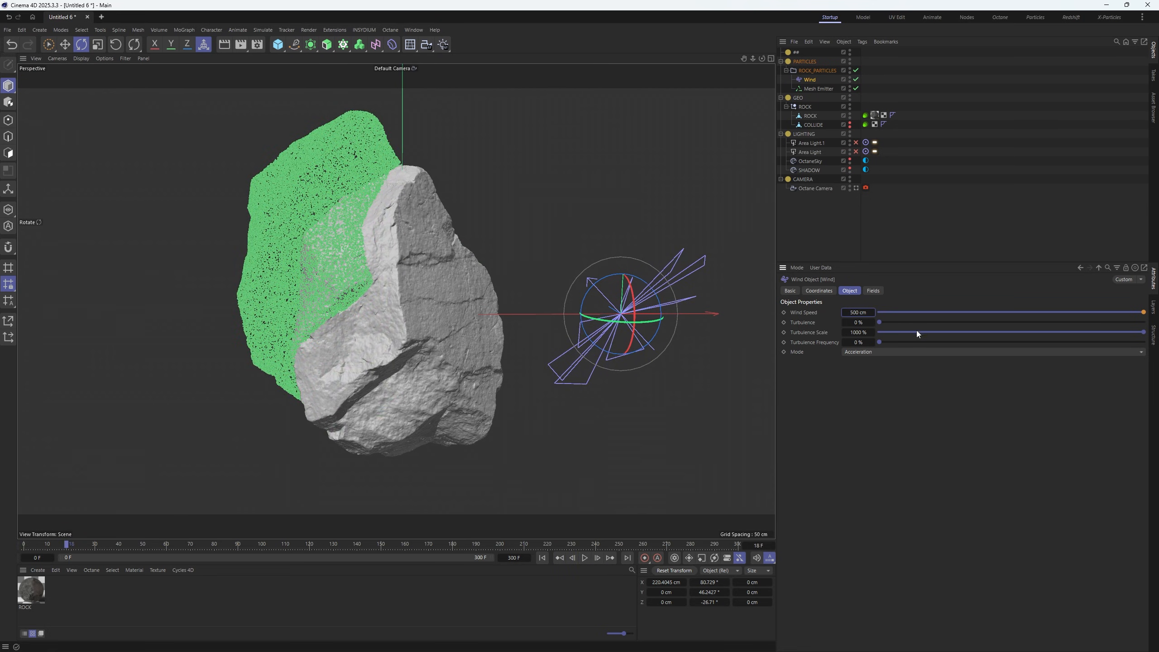
Try a wind turbulence of about 38% with a turbulence frequency of about 59% and replay the simulation
left_click_drag(918, 324, 981, 324)
left_click(543, 558)
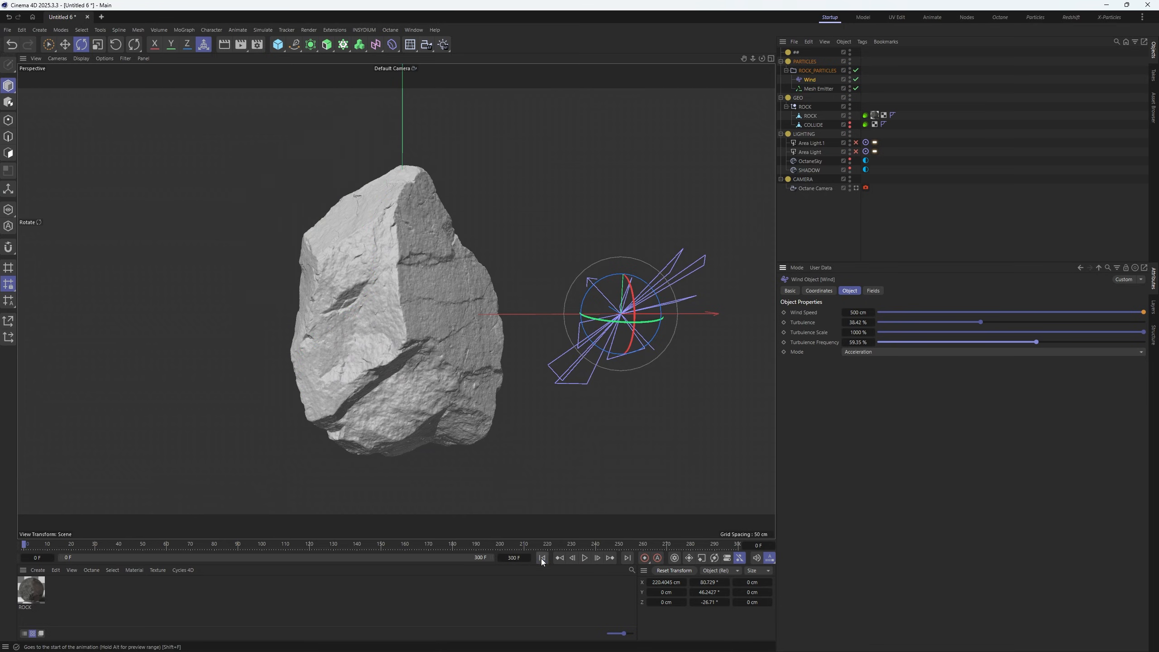
left_click(585, 558)
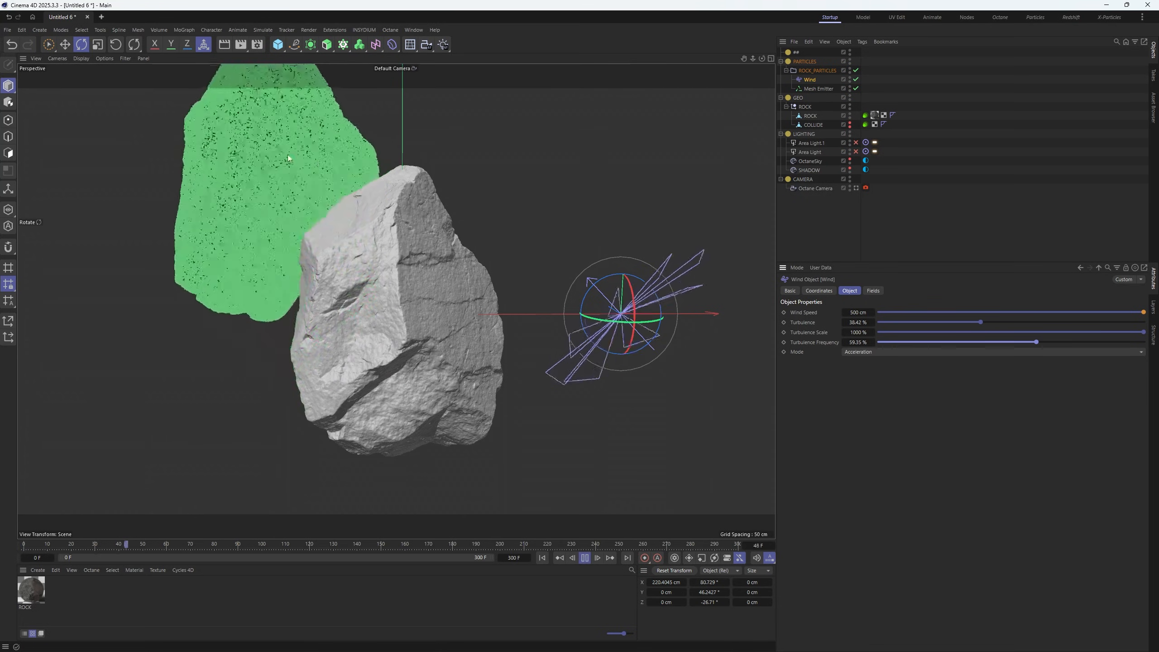
left_click(585, 558)
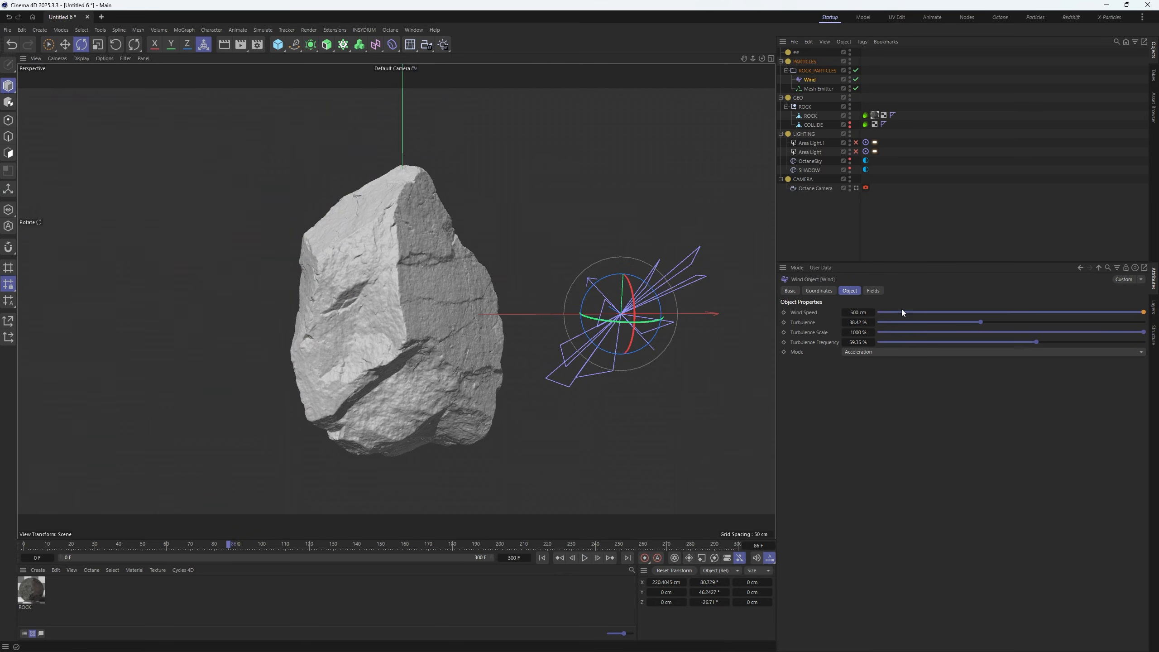
Try a wind turbulence of about 49%, scale of about 48% and frequency of about 43%, replaying the simulation from the start
left_click_drag(940, 323, 1010, 322)
left_click(542, 557)
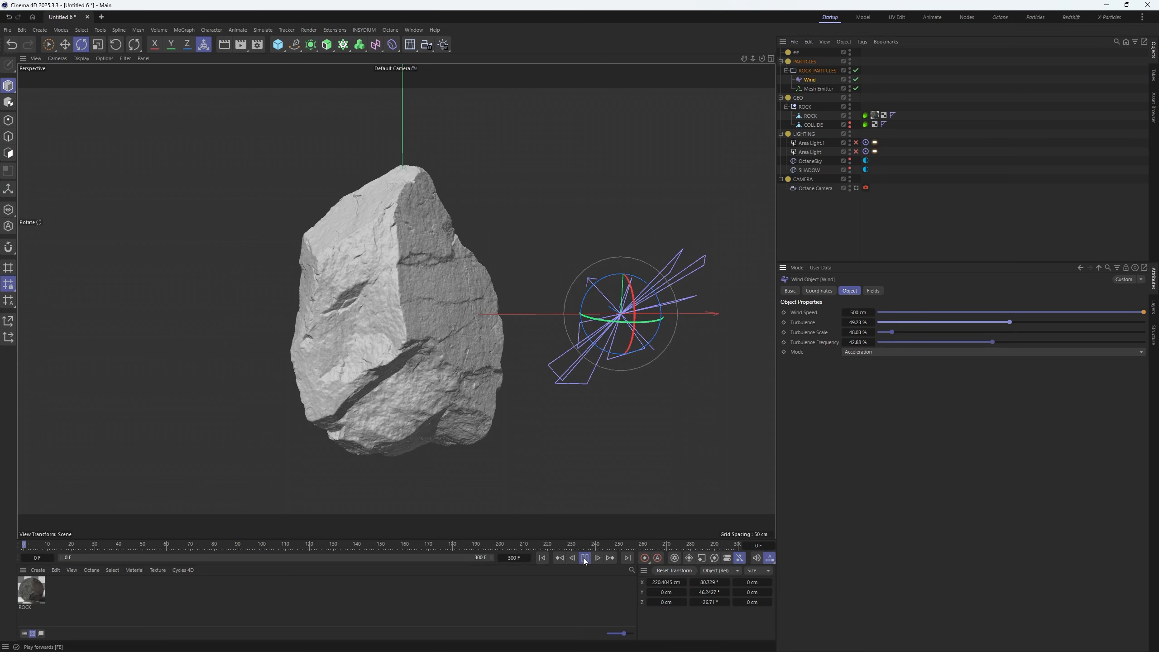
left_click(584, 560)
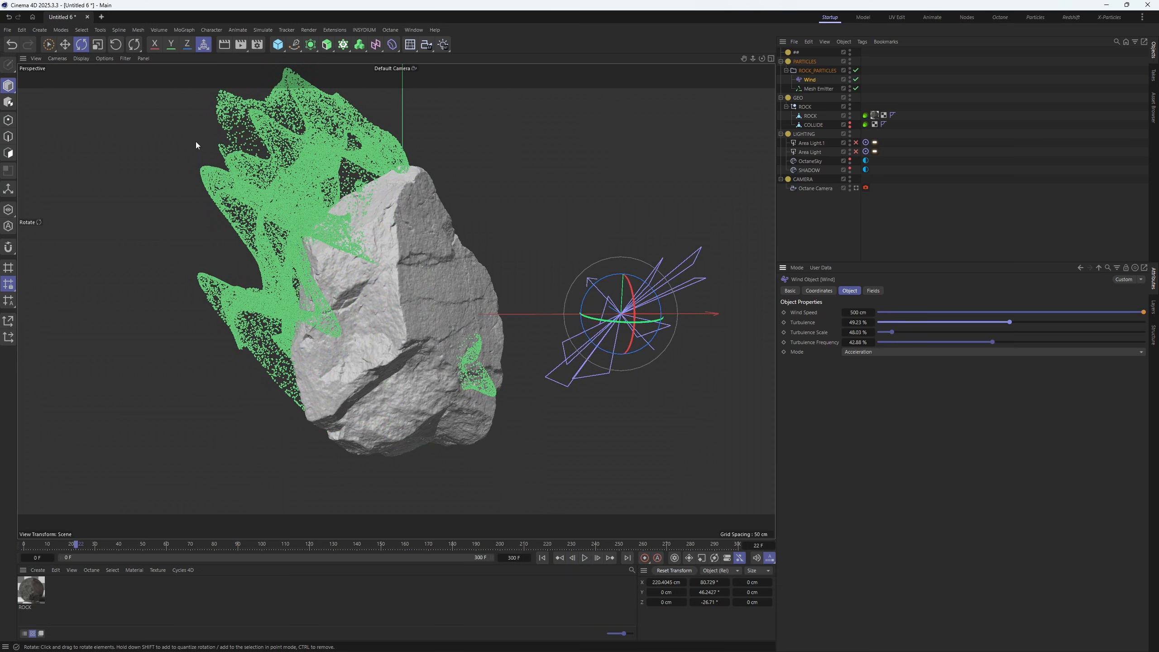
left_click(585, 558)
left_click(585, 558)
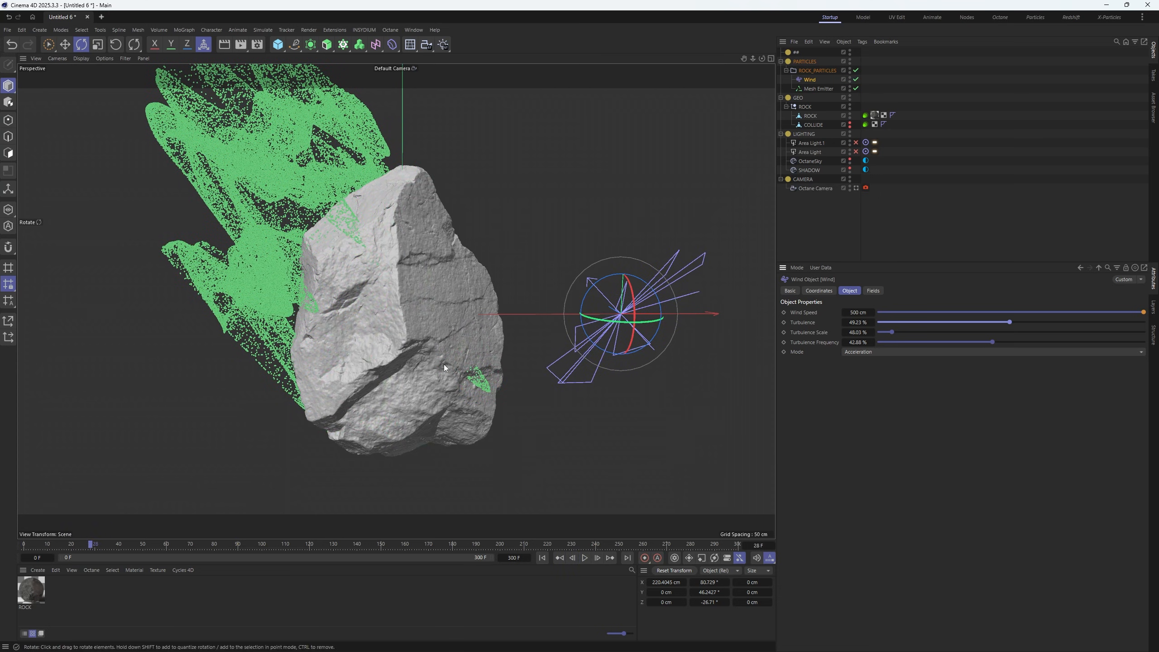
Undo the last wind turbulence changes and reset the turbulence and turbulence frequency to 0%
key("ctrl+z")
key("ctrl+z")
key("ctrl+z")
key("ctrl+z")
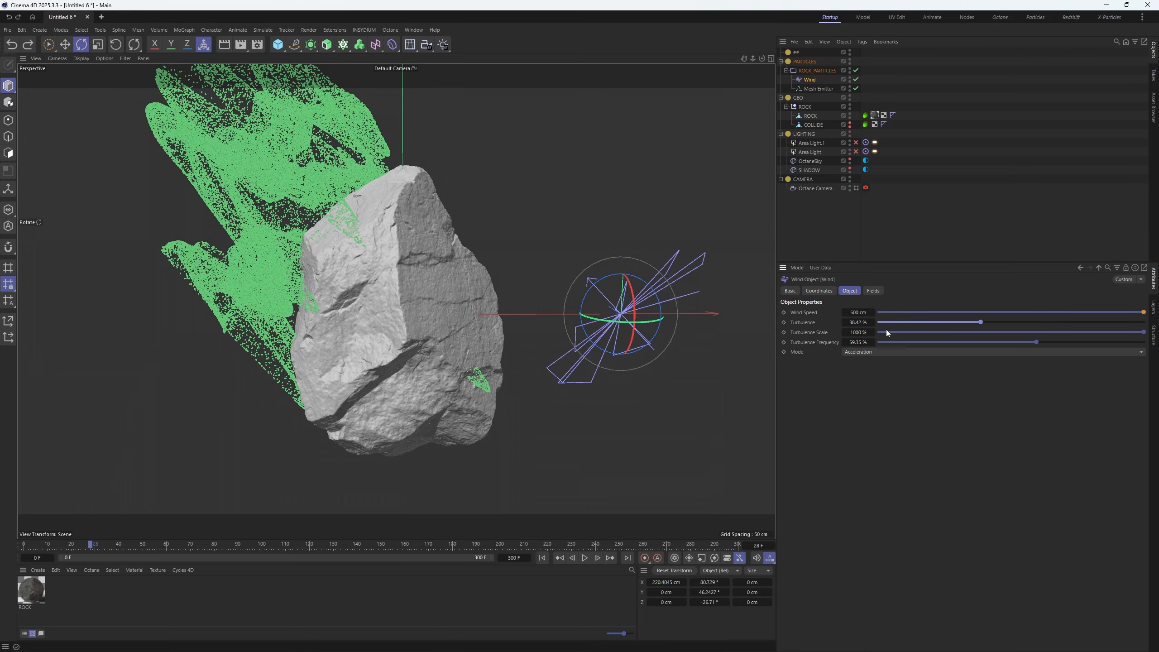
left_click_drag(908, 342, 753, 359)
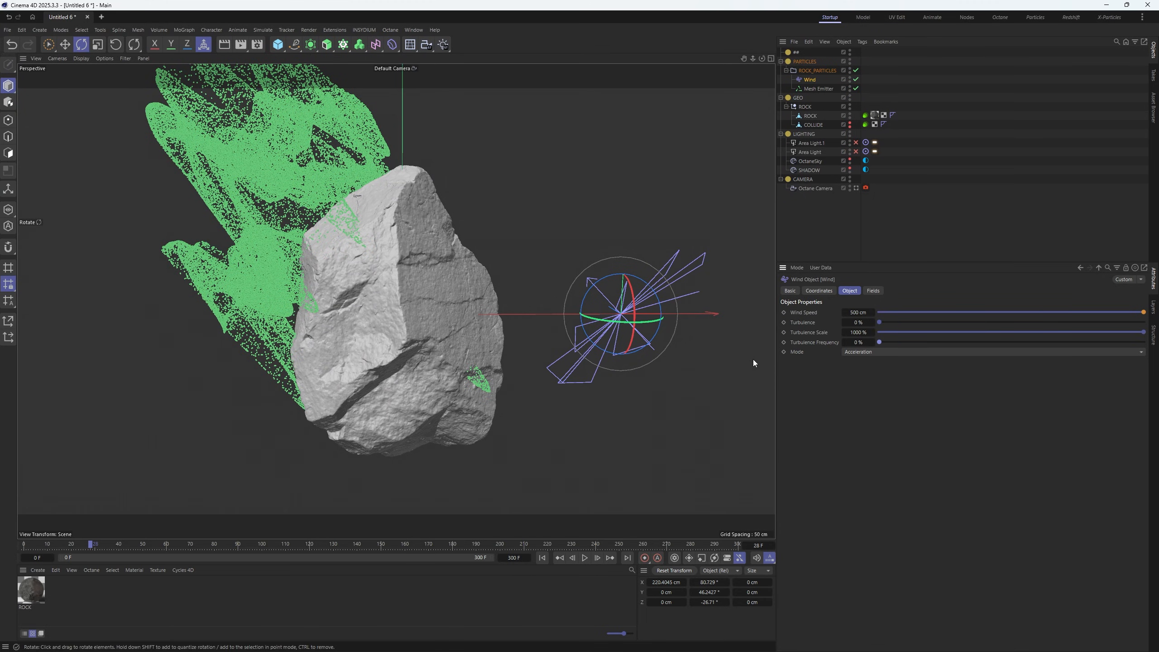
Rewind and play the turbulence-free wind simulation to frame 18, keeping the timeline end at 300, then clear the selection
left_click(545, 558)
left_click_drag(528, 557, 488, 556)
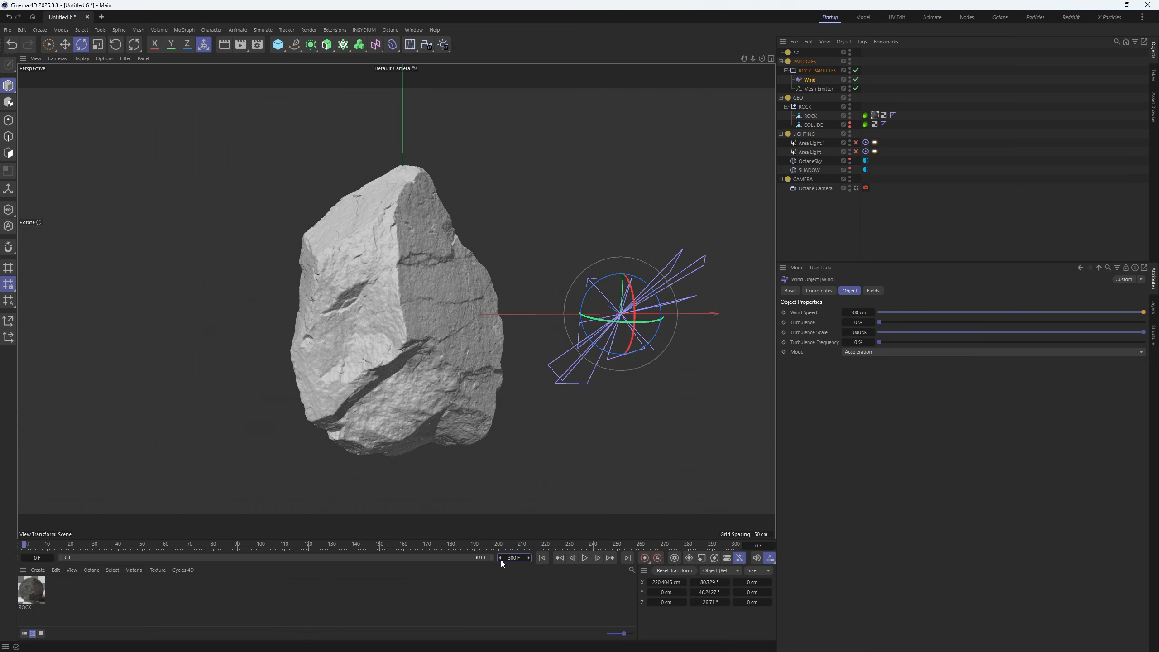
left_click(585, 558)
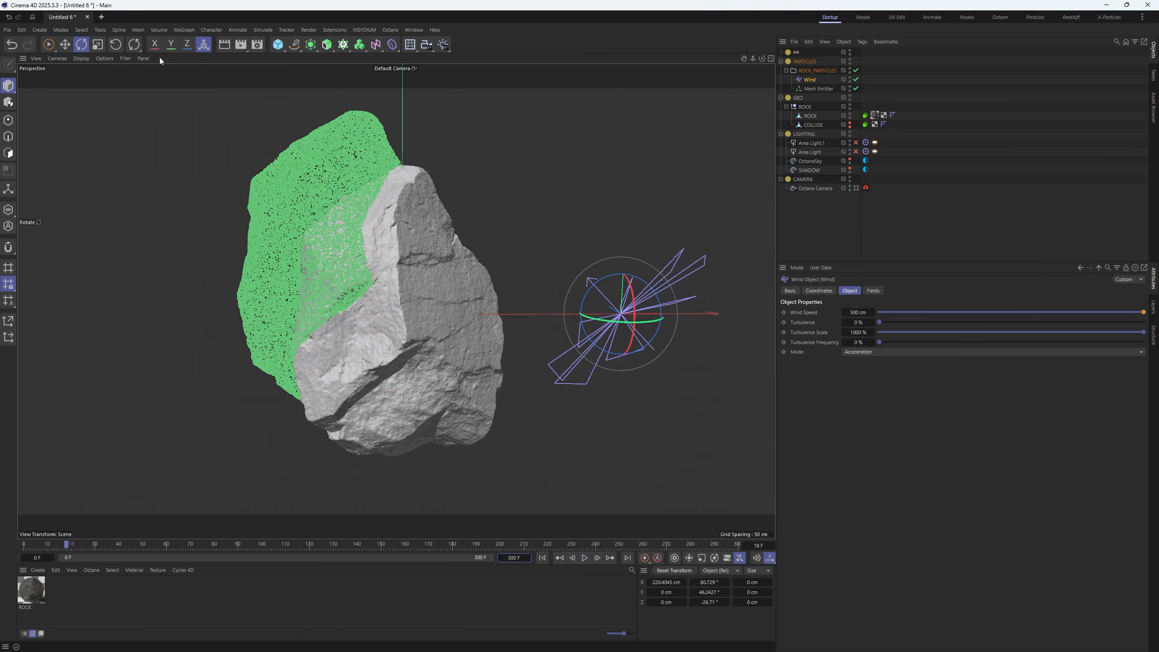
left_click(834, 241)
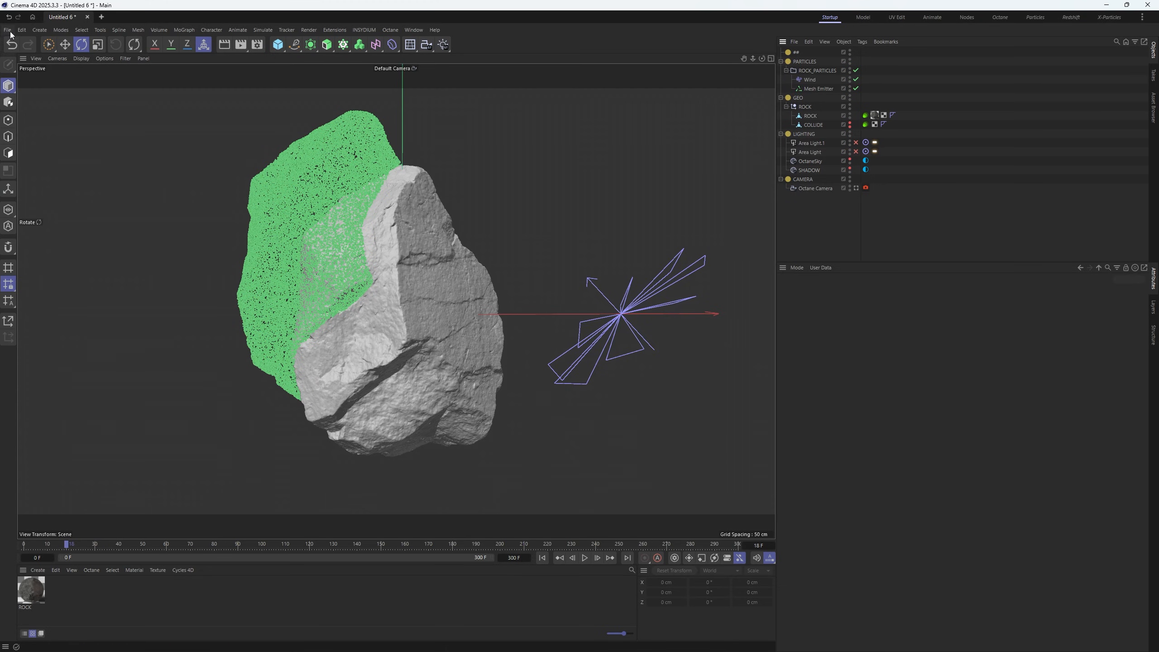
Add a Collider simulation tag to the COLLIDE mesh
left_click(819, 125)
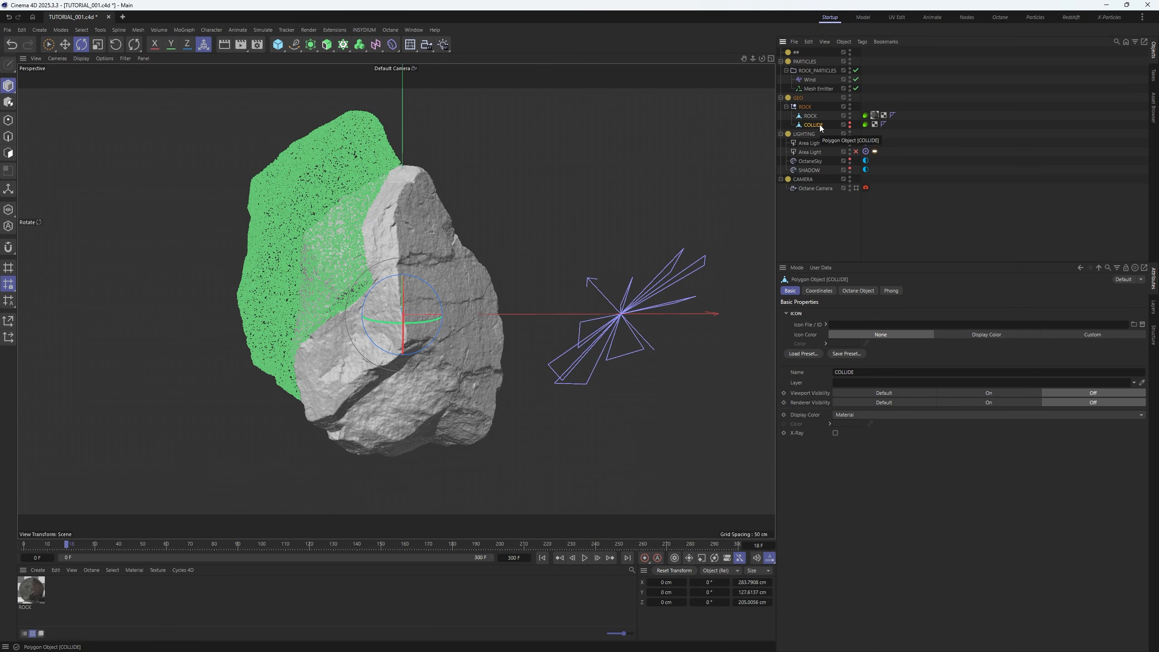
right_click(821, 127)
mouse_move(850, 267)
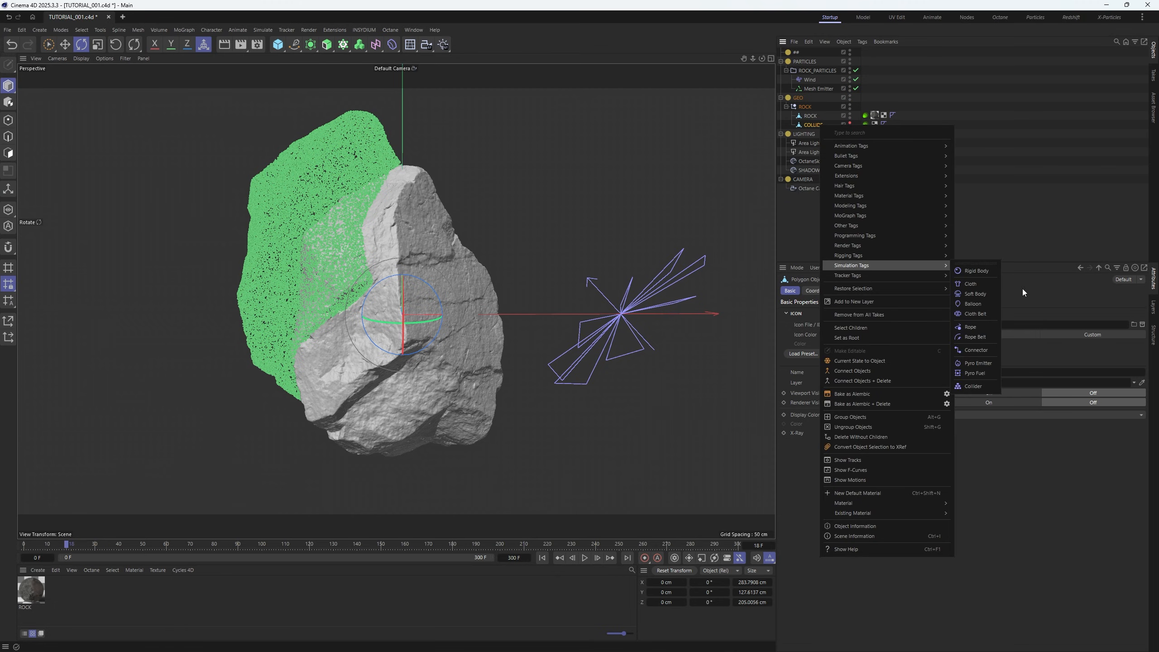
left_click(977, 386)
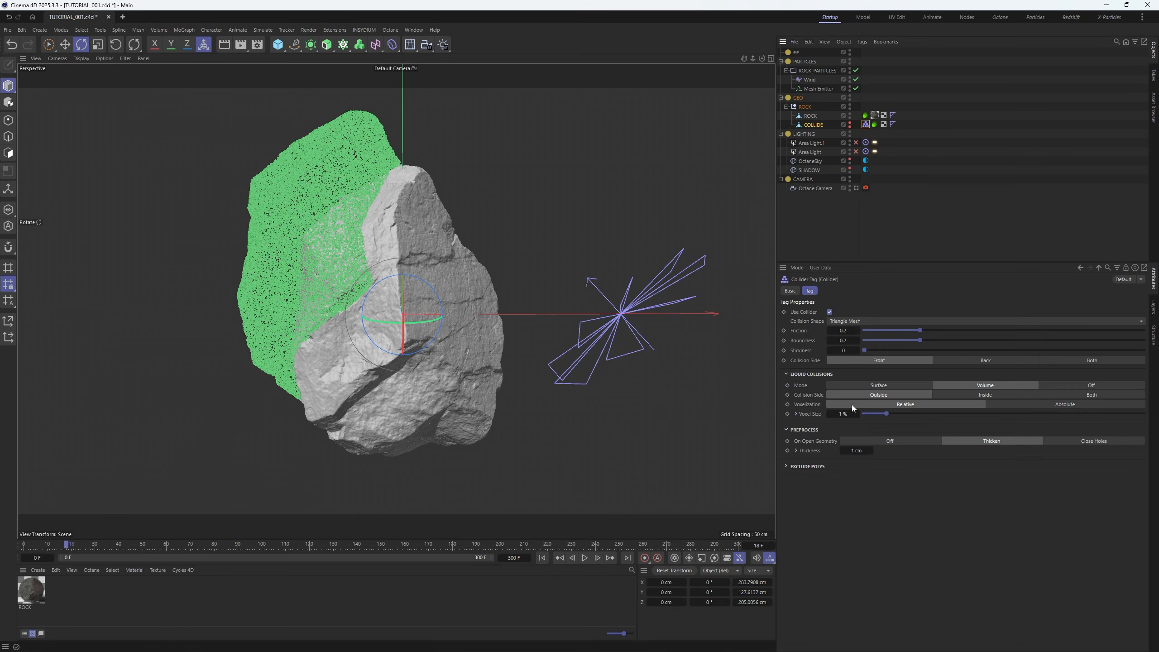
Add a Collide particle modifier to the ROCK_PARTICLES group and clear the selection
left_click(263, 30)
mouse_move(279, 174)
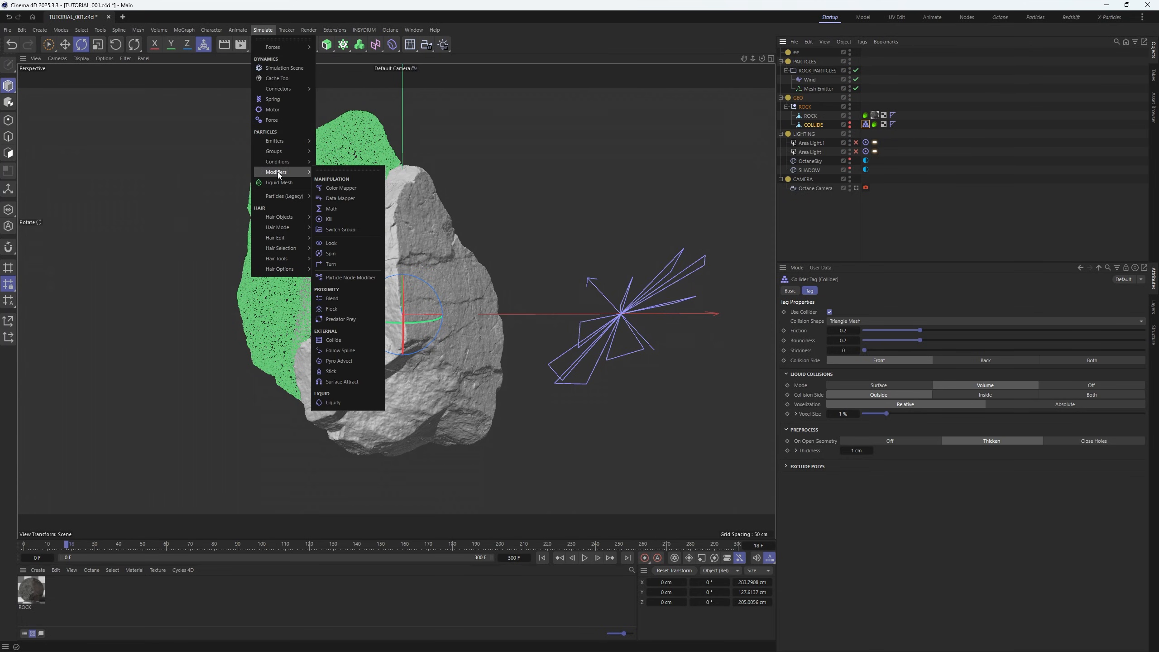
left_click(333, 340)
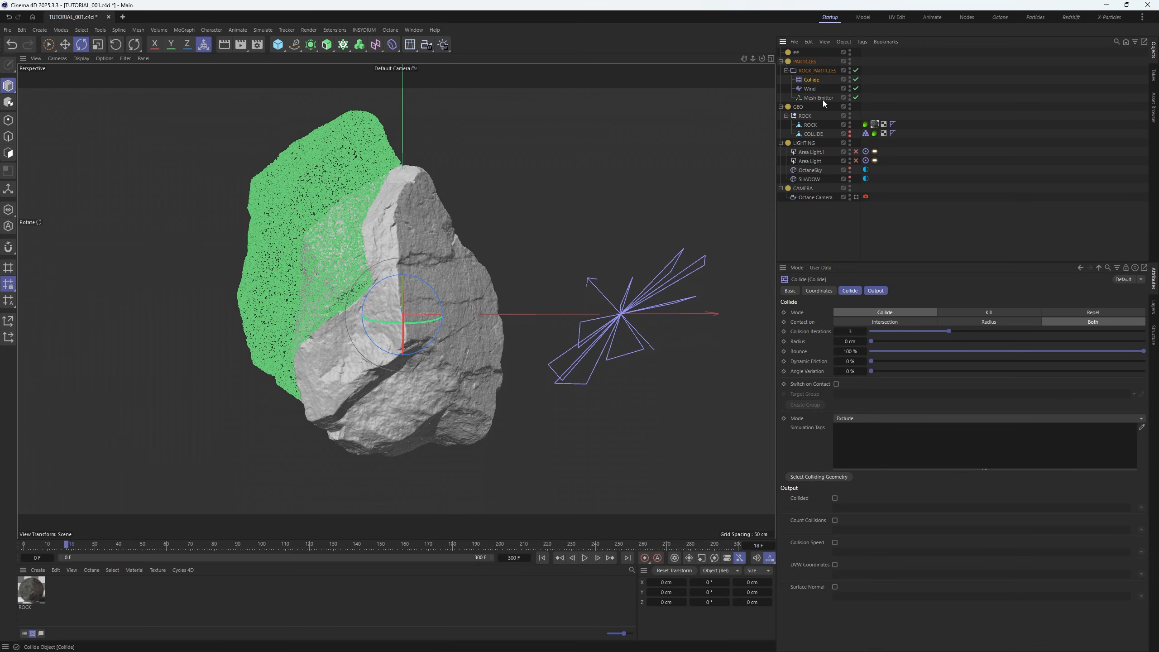
left_click(898, 236)
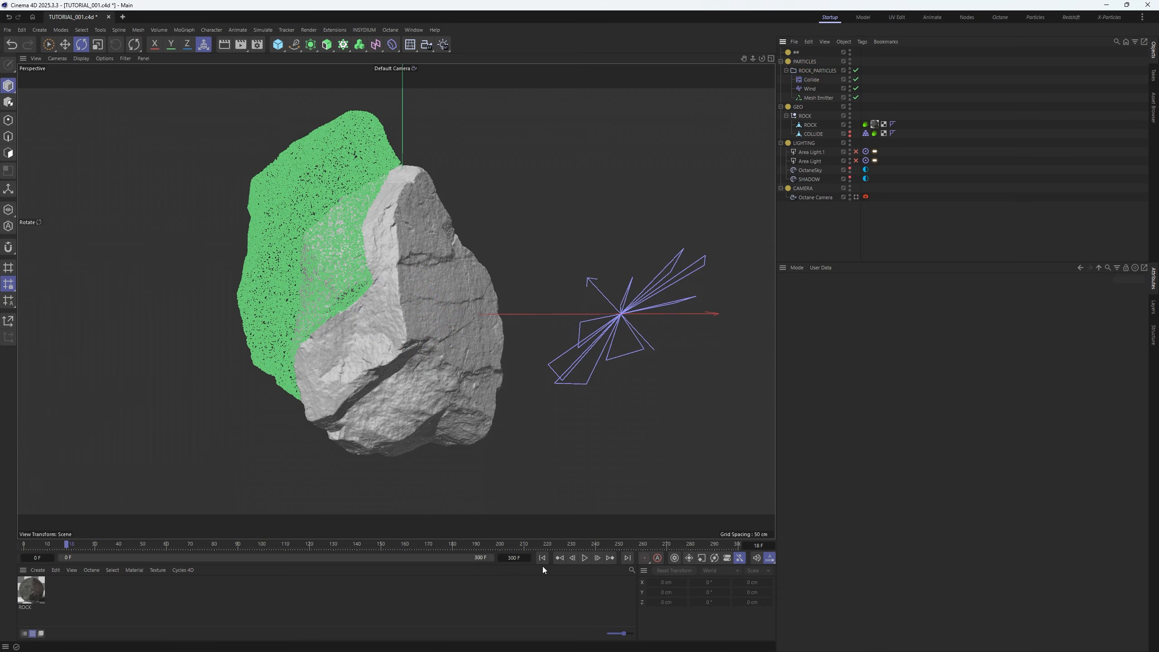
Play the simulation and replay it from the first frame to check how the particles collide with the rock
left_click(584, 558)
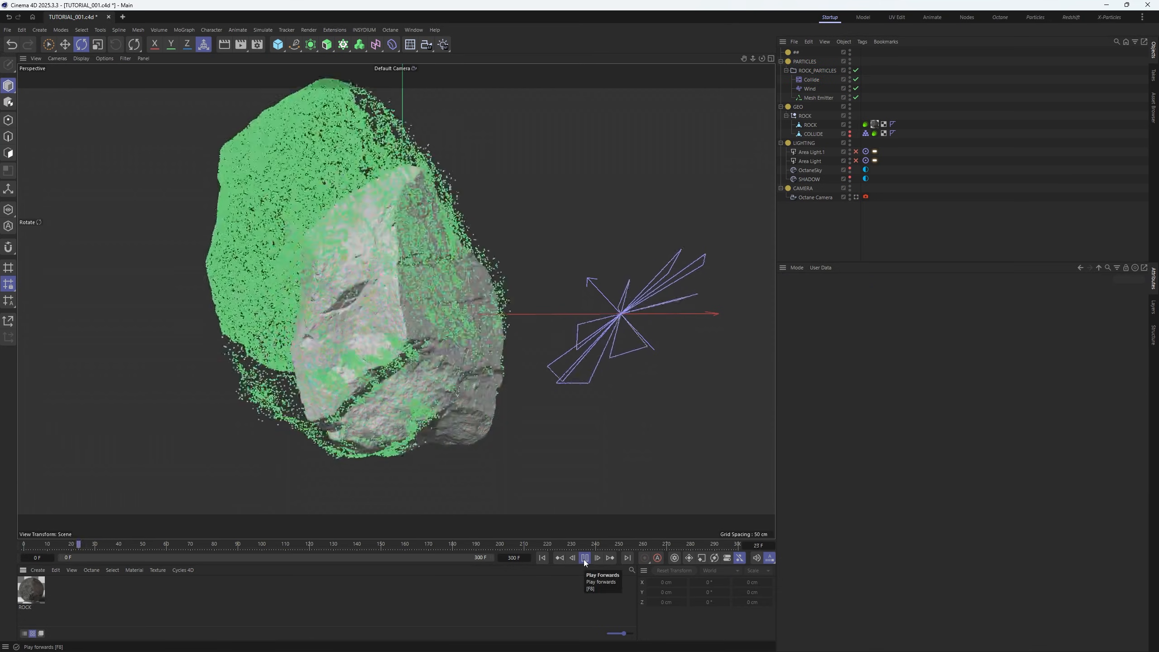
left_click(585, 558)
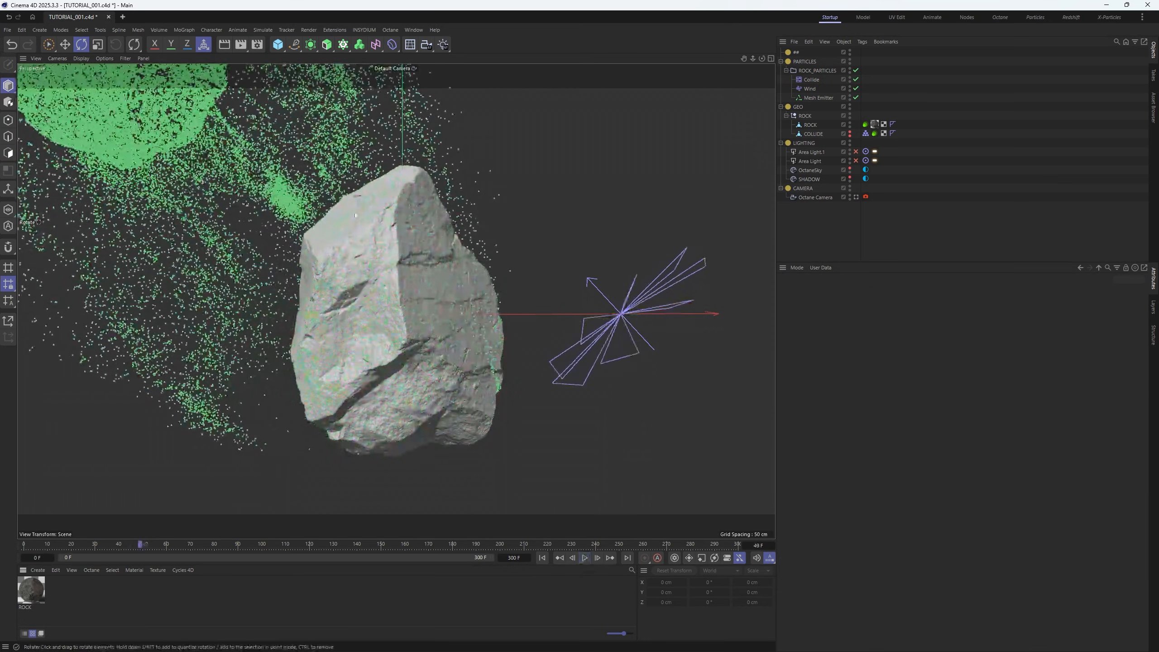
left_click(541, 558)
left_click(584, 558)
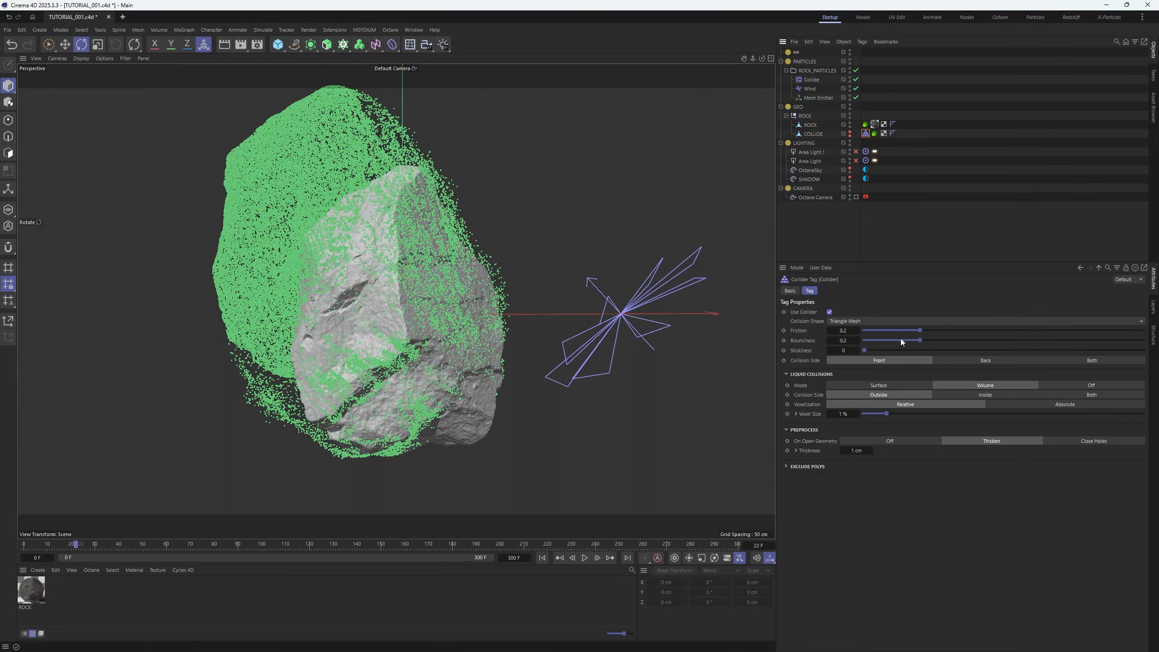
Set the Collider tag's bounciness to 0.06 and friction to 0.46, and replay the simulation from the first frame
left_click_drag(902, 341, 964, 329)
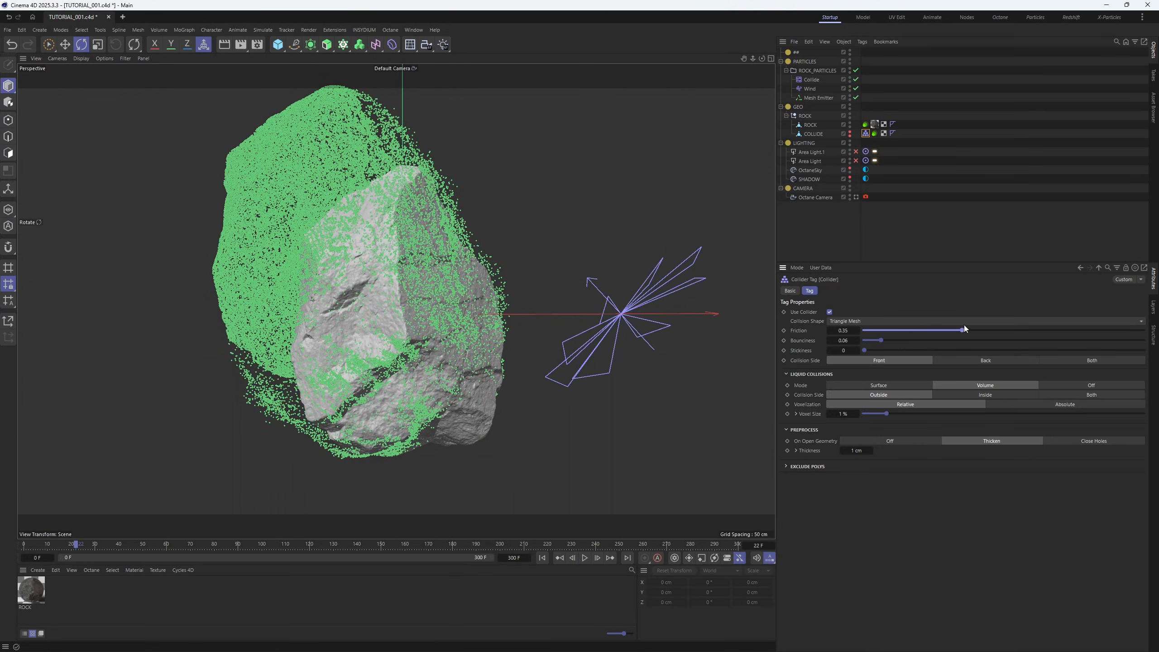
left_click(542, 558)
left_click(585, 559)
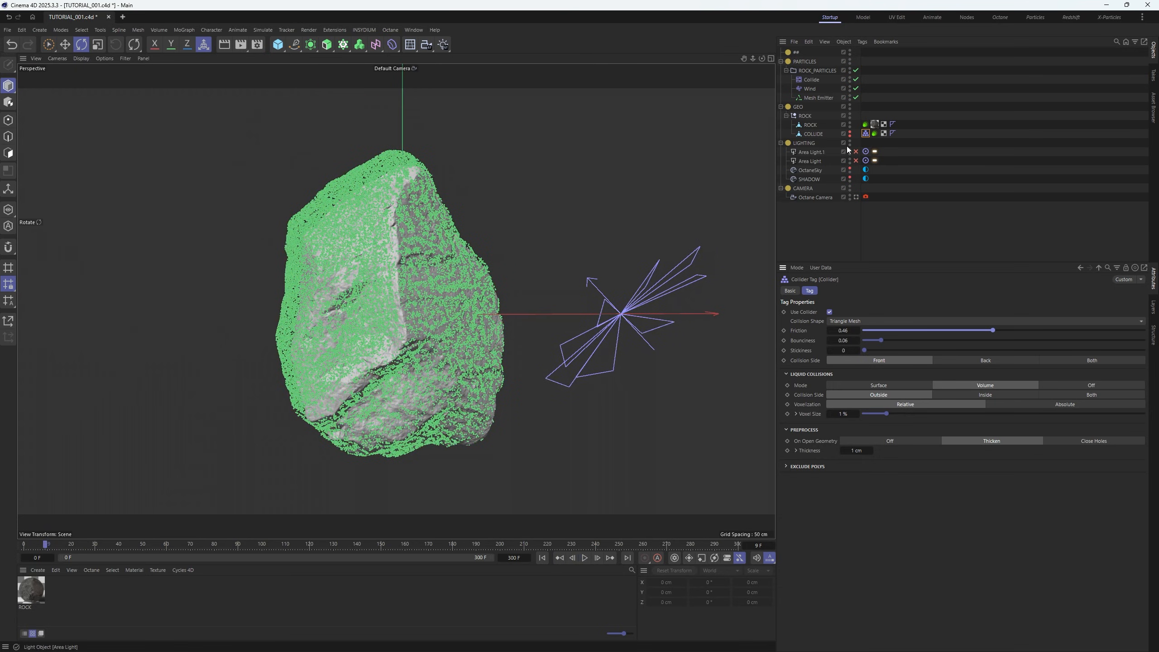
Hide the ROCK mesh and play the simulation to frame 21 to examine how the particles move around the collision shape
double_click(852, 123, "alt")
left_click(990, 152)
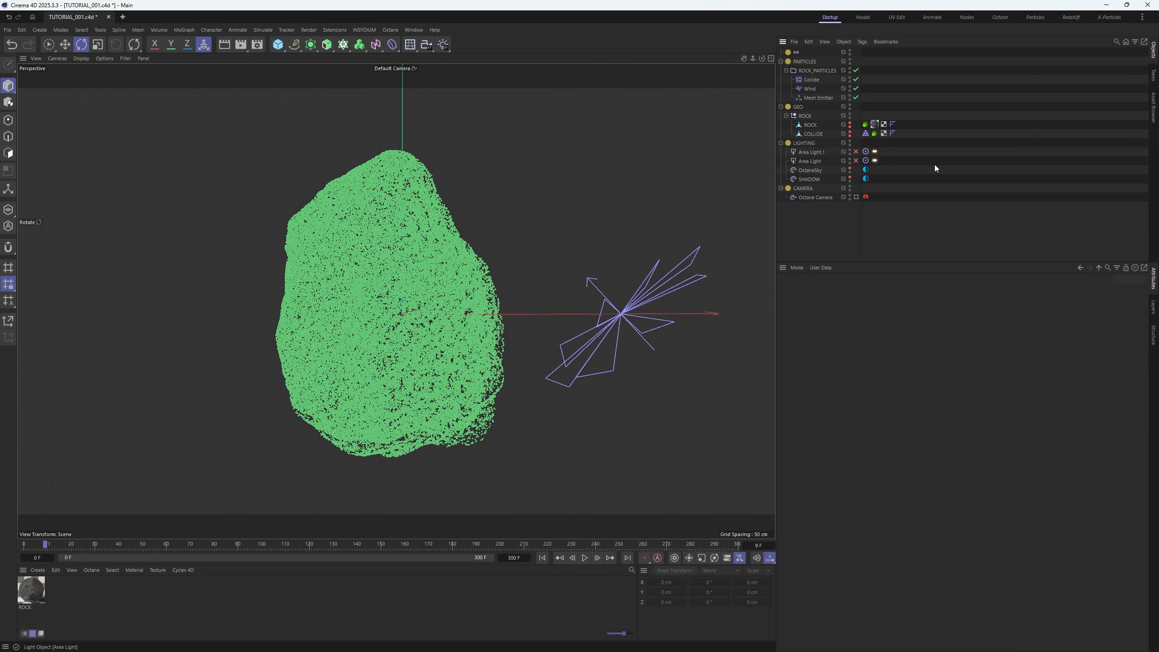
right_click_drag(410, 255, 506, 213, "alt")
left_click_drag(505, 213, 438, 247, "alt")
right_click_drag(439, 247, 360, 279, "alt")
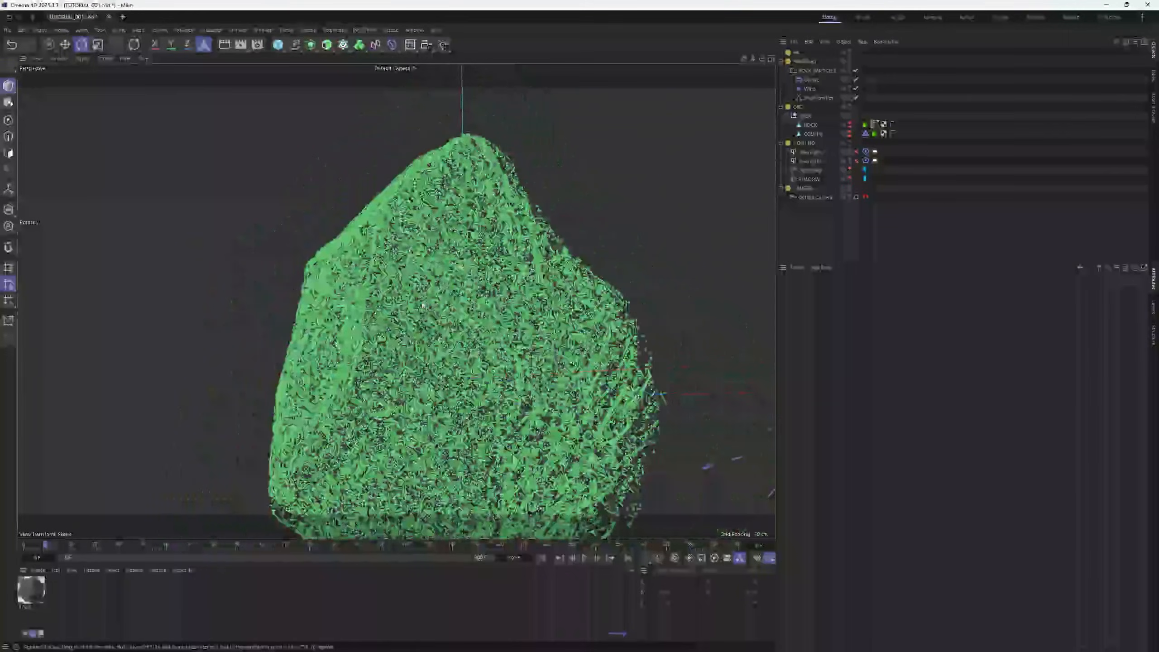
middle_click_drag(411, 329, 379, 247, "alt")
left_click(586, 558)
left_click(586, 558)
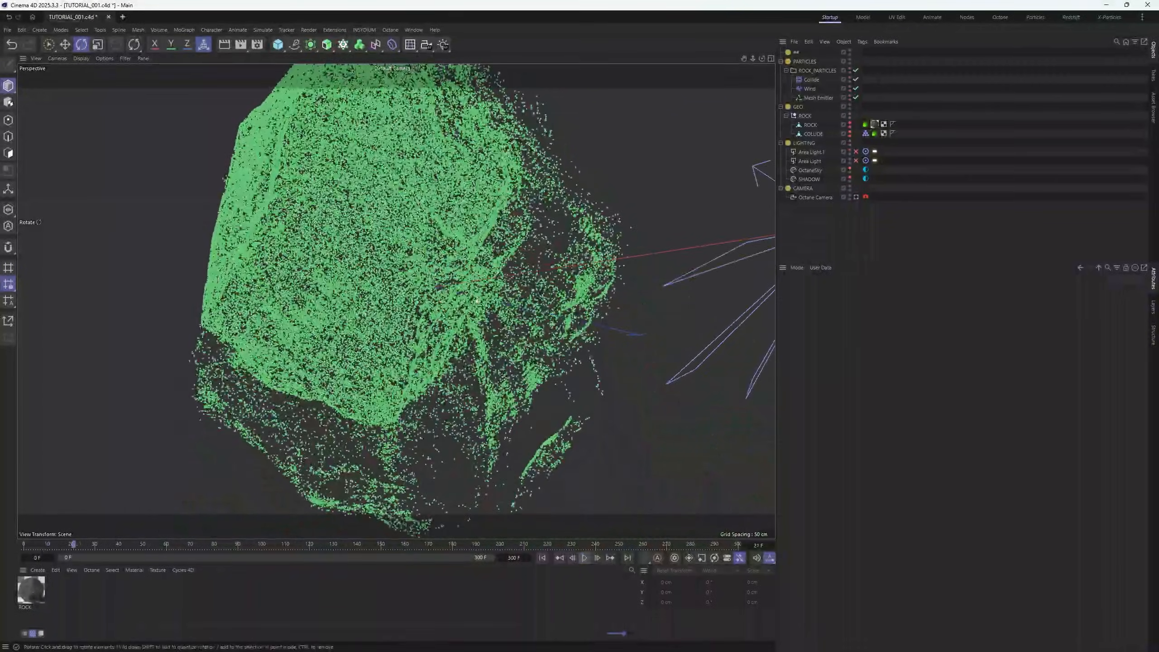
left_click_drag(403, 299, 469, 277, "alt")
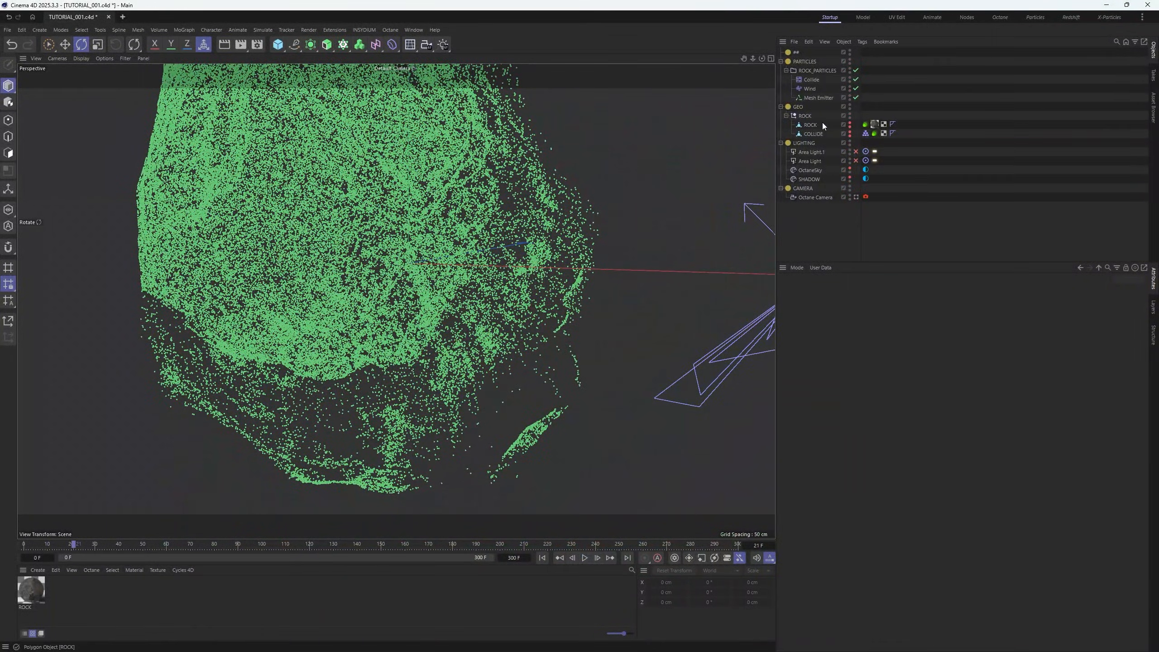
Show the ROCK and COLLIDE meshes and scale COLLIDE down slightly, to about 281.5 cm in X, so it sits inside the rock
left_click(811, 135)
left_click(850, 125, "alt")
left_click(851, 134, "alt")
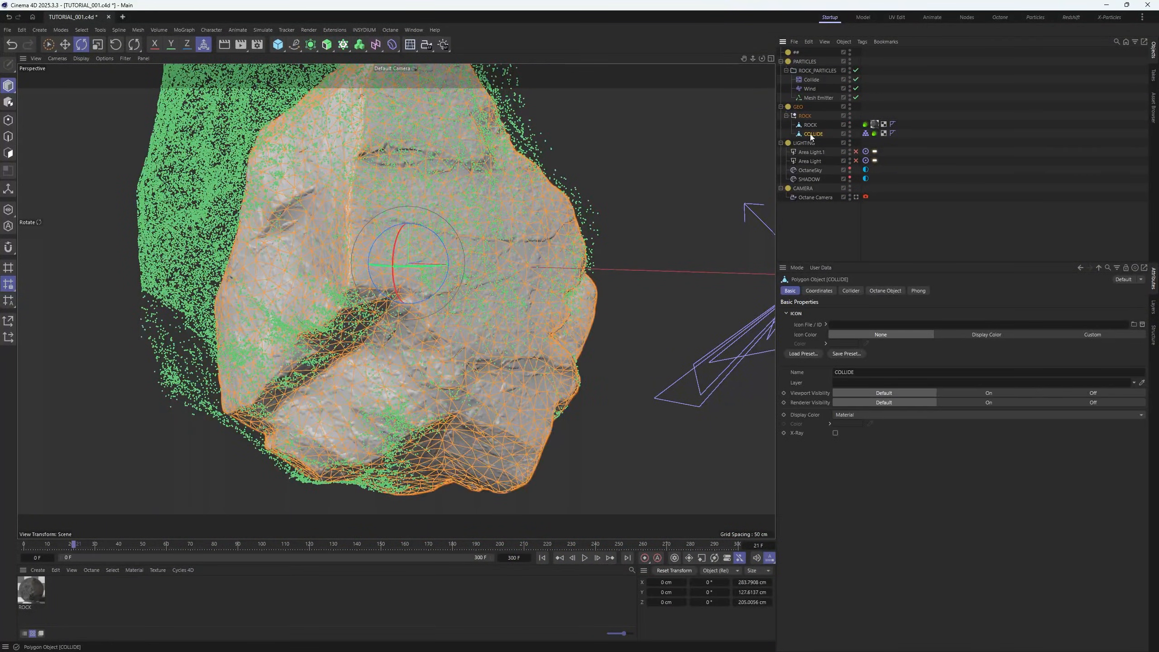
middle_click_drag(442, 224, 480, 337, "alt")
right_click_drag(445, 157, 516, 122, "alt")
key("t")
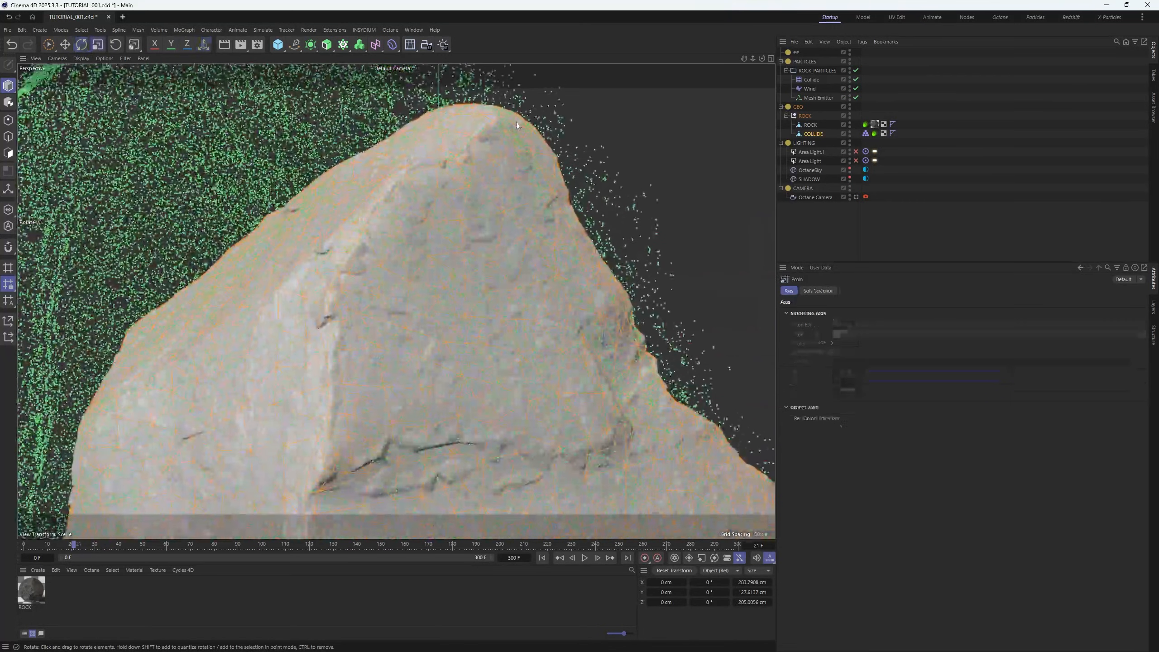
left_click_drag(545, 266, 539, 262)
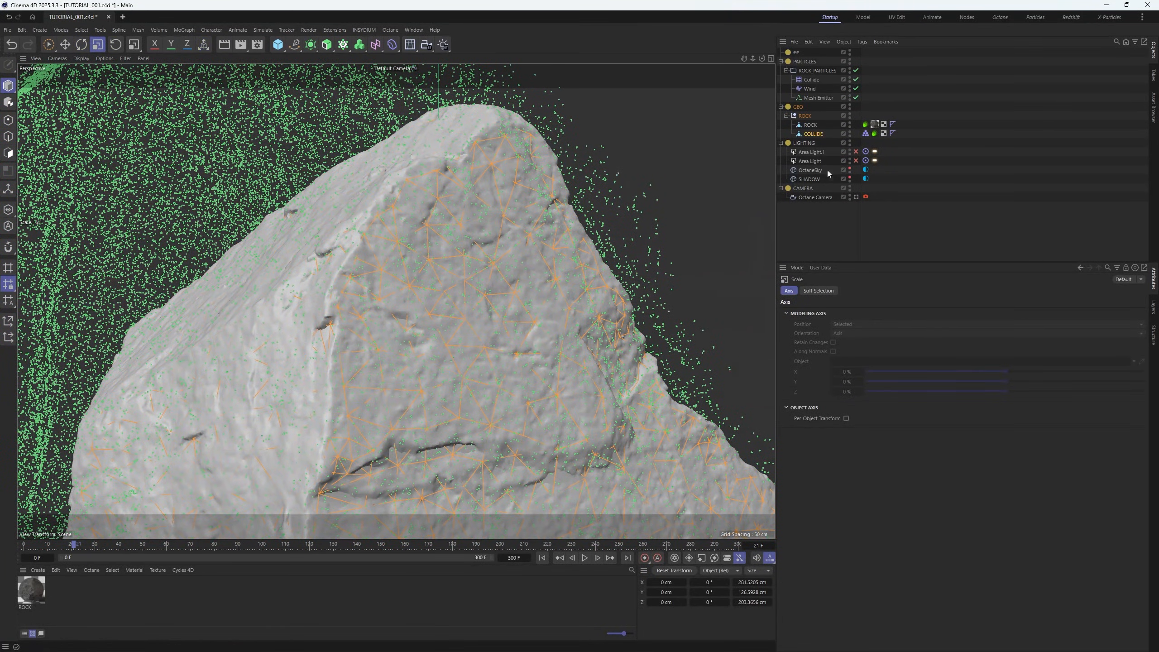
Hide the COLLIDE and ROCK meshes again and replay the particle simulation from the first frame to frame 29
left_click(850, 133)
left_click(850, 125)
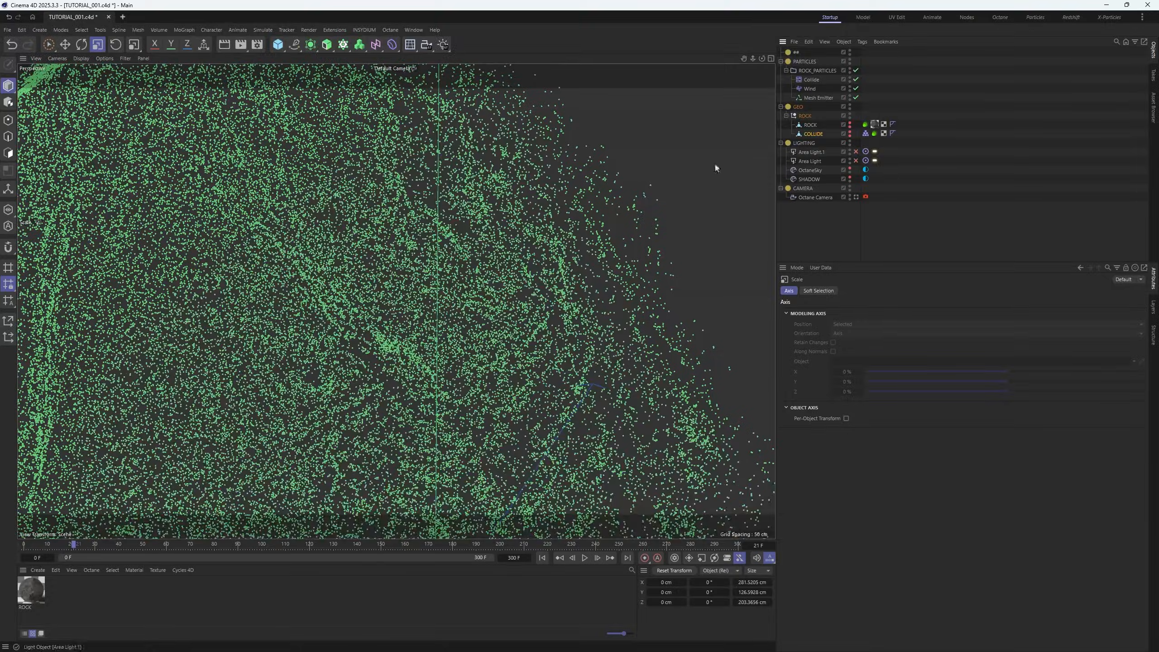
right_click_drag(562, 269, 530, 564, "alt")
left_click(542, 557)
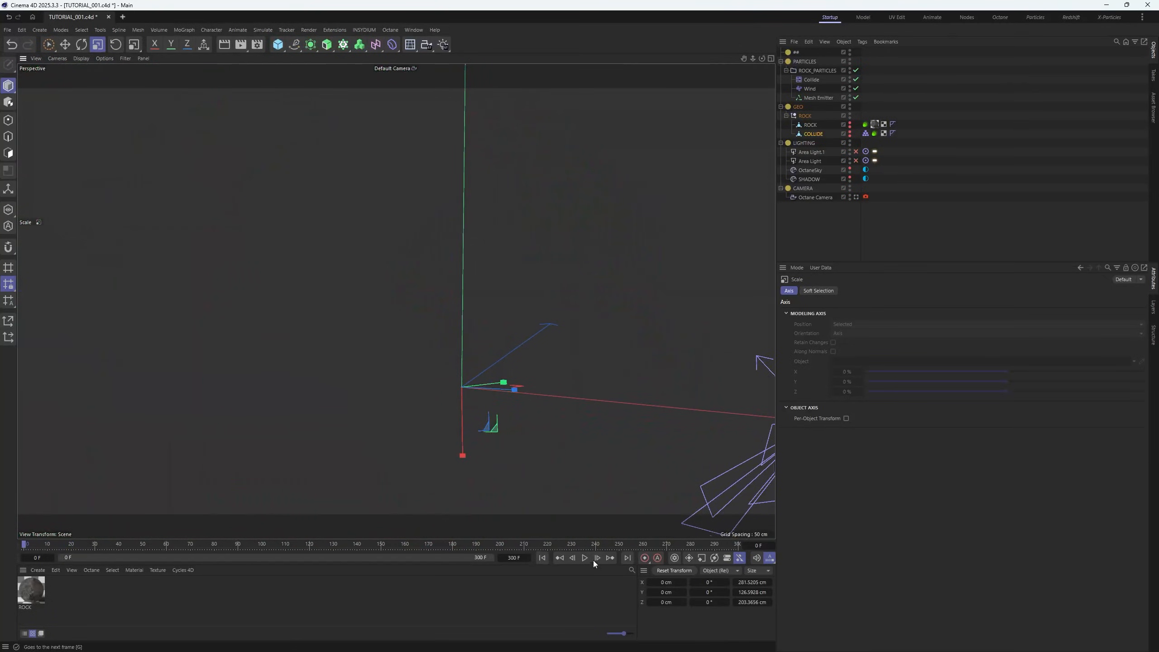
left_click(585, 557)
left_click_drag(567, 486, 457, 290, "alt")
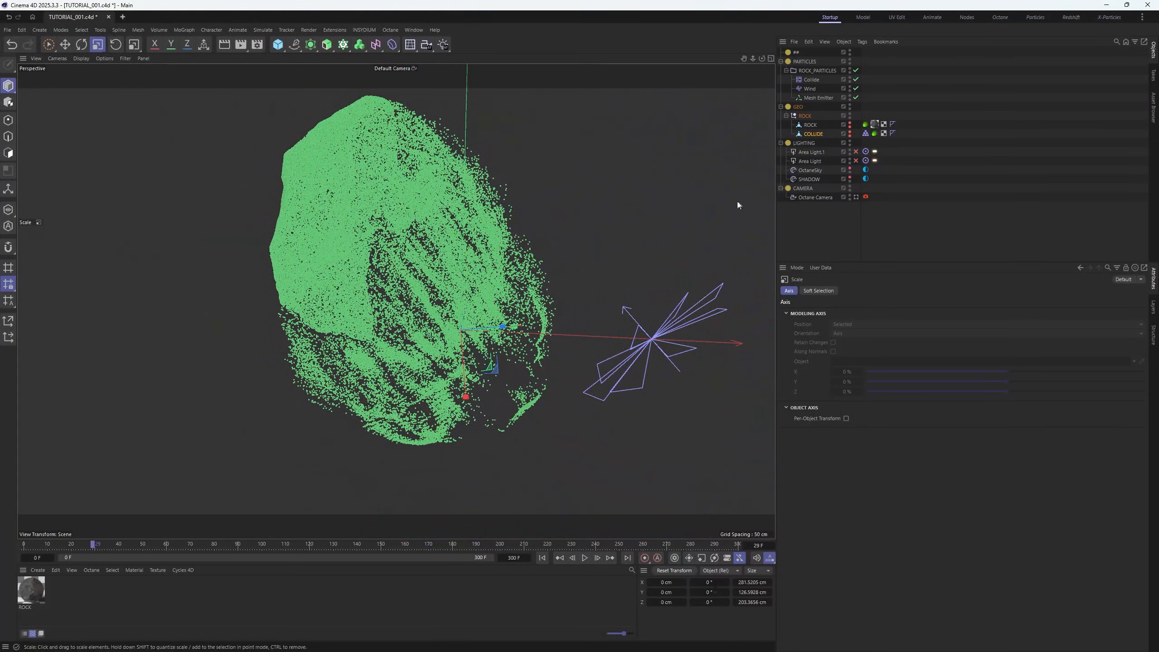
Set the Collide modifier's radius to 0.5 cm and replay the simulation from the first frame to frame 35
left_click(866, 134)
left_click(834, 105)
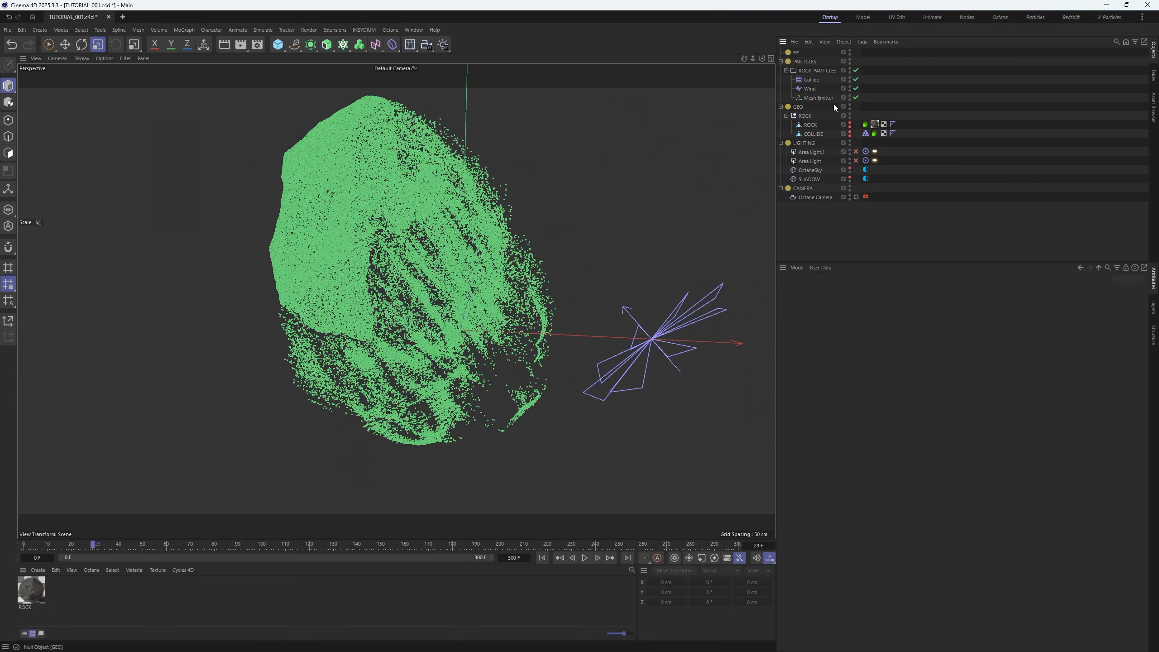
left_click(812, 79)
double_click(850, 342)
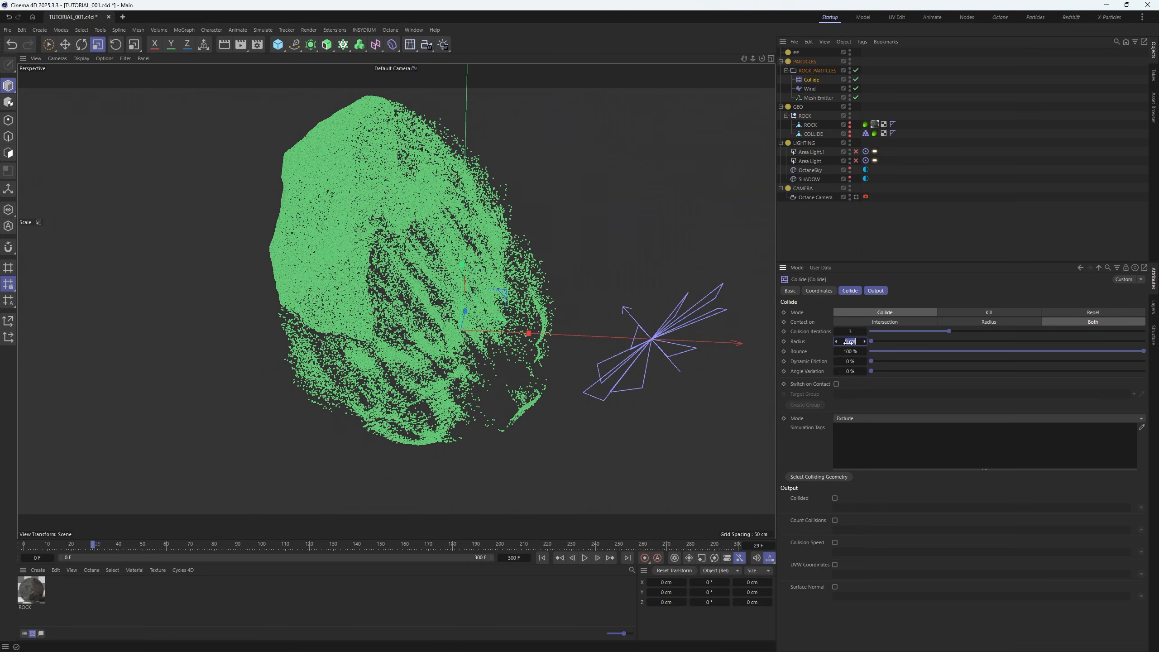
type("5")
key("Return")
left_click(542, 557)
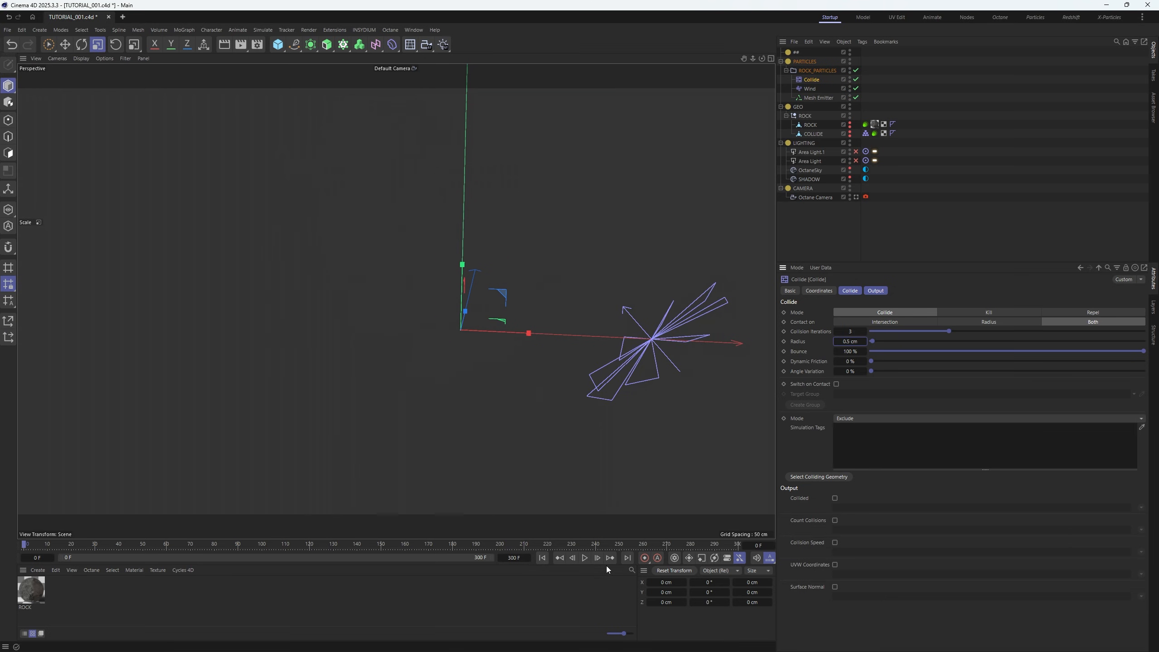
left_click(585, 557)
left_click(584, 557)
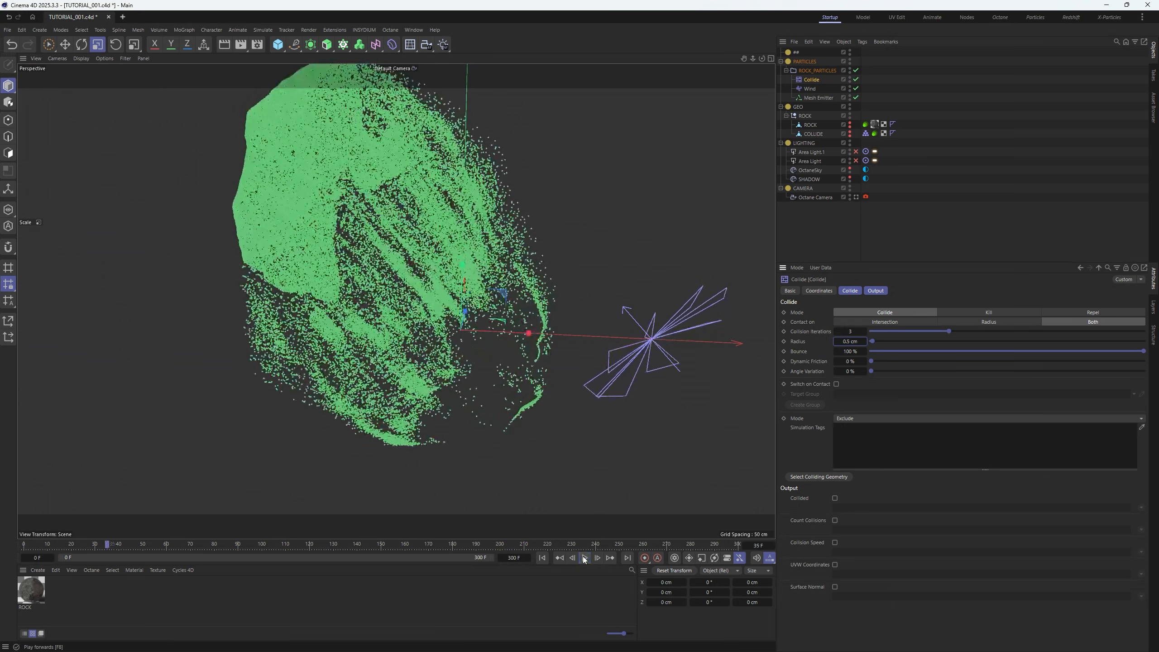
Set the particle substeps to 2 in the project's simulation settings and replay the simulation to frame 42
left_click(976, 216)
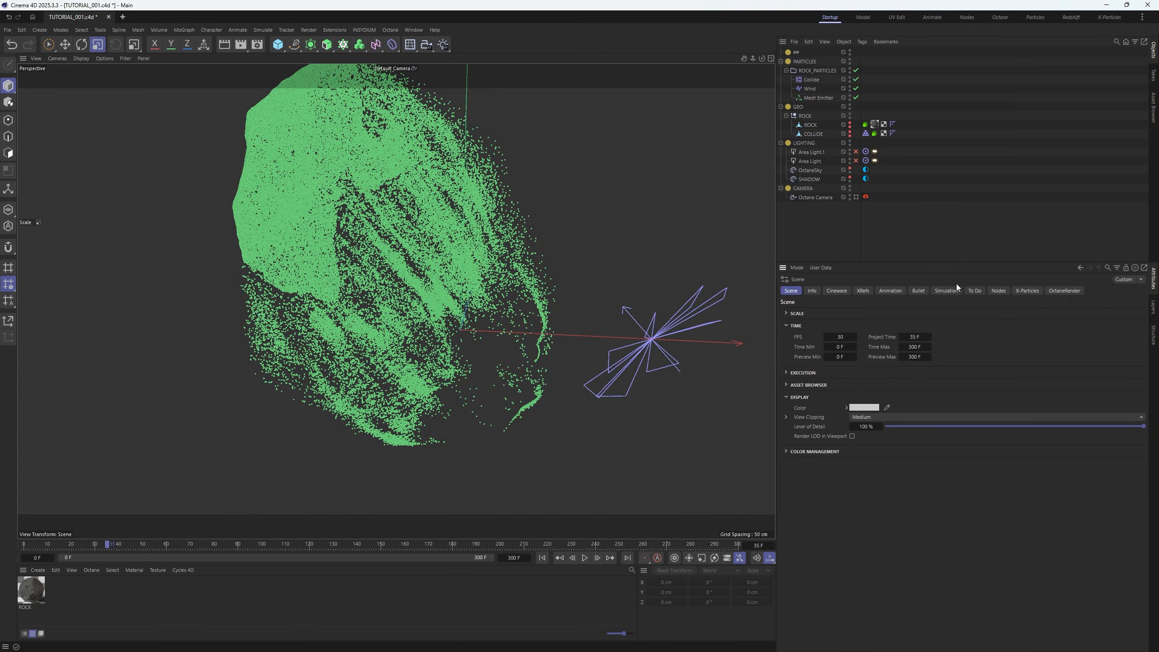
left_click(946, 291)
left_click(870, 313)
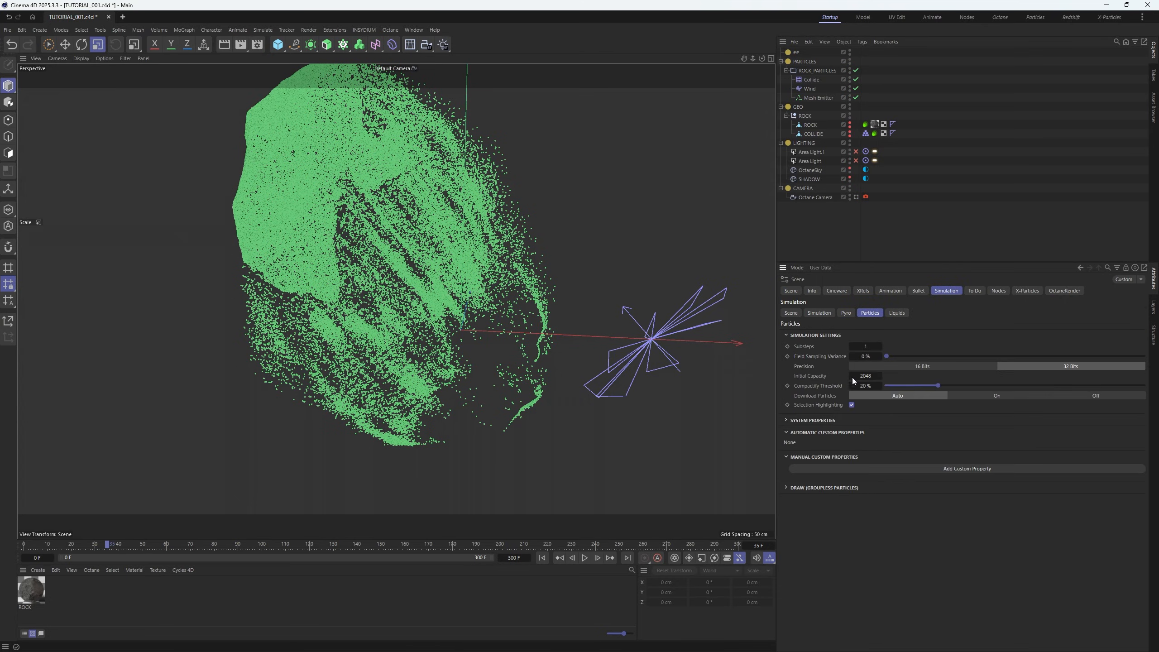
left_click(543, 558)
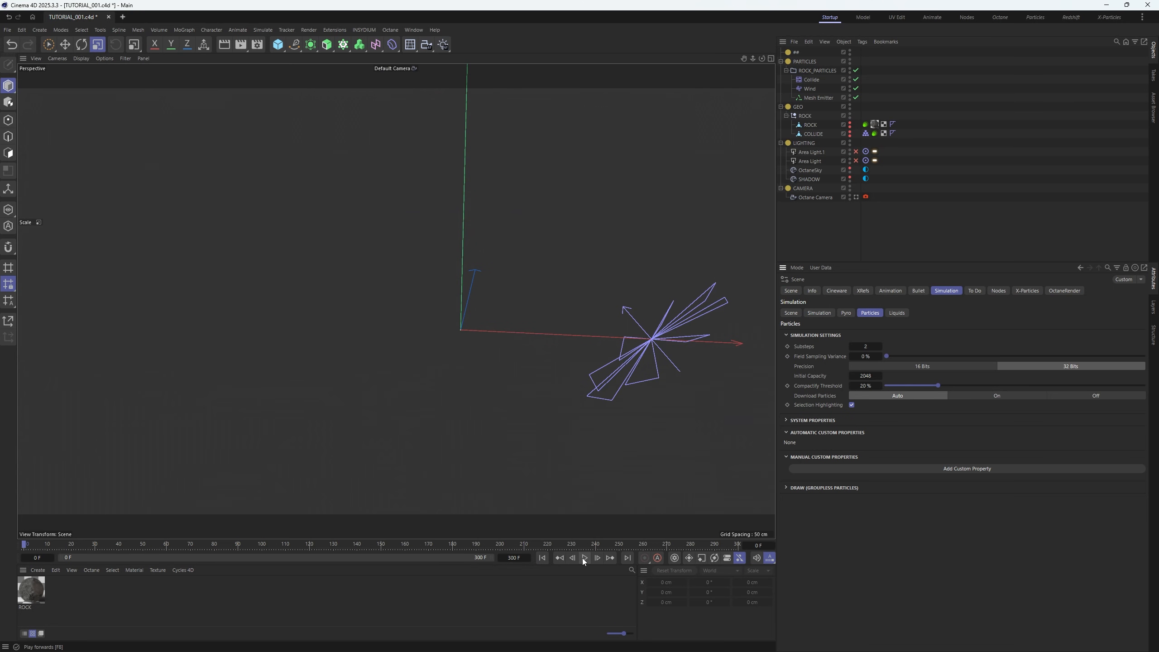
left_click(585, 558)
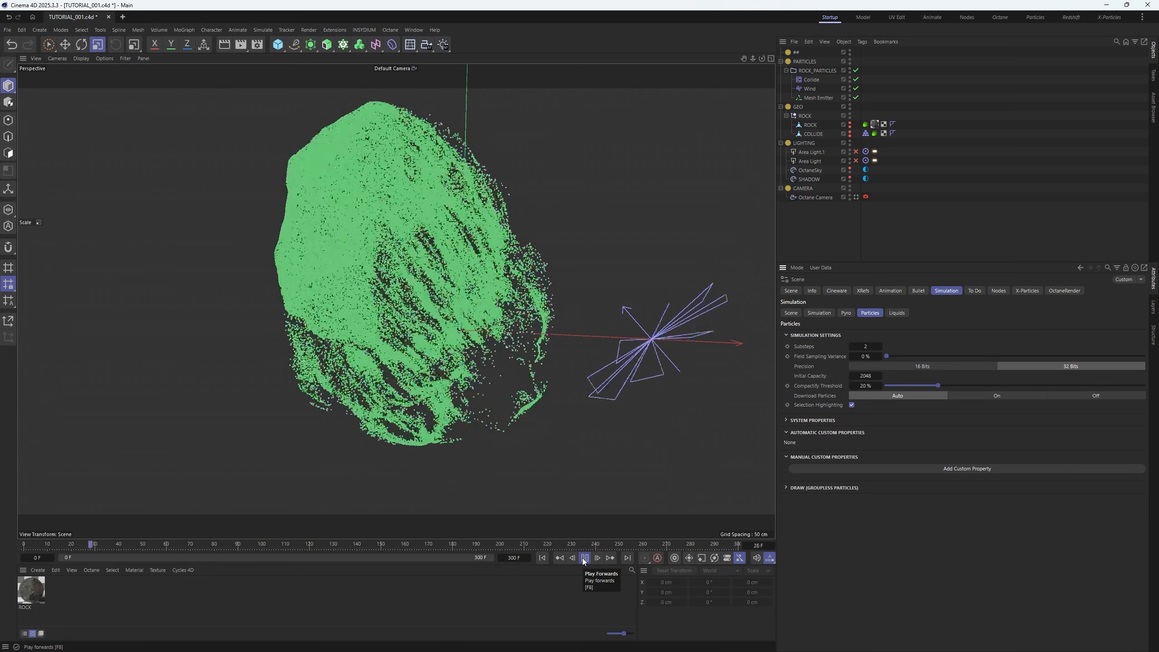
left_click(584, 559)
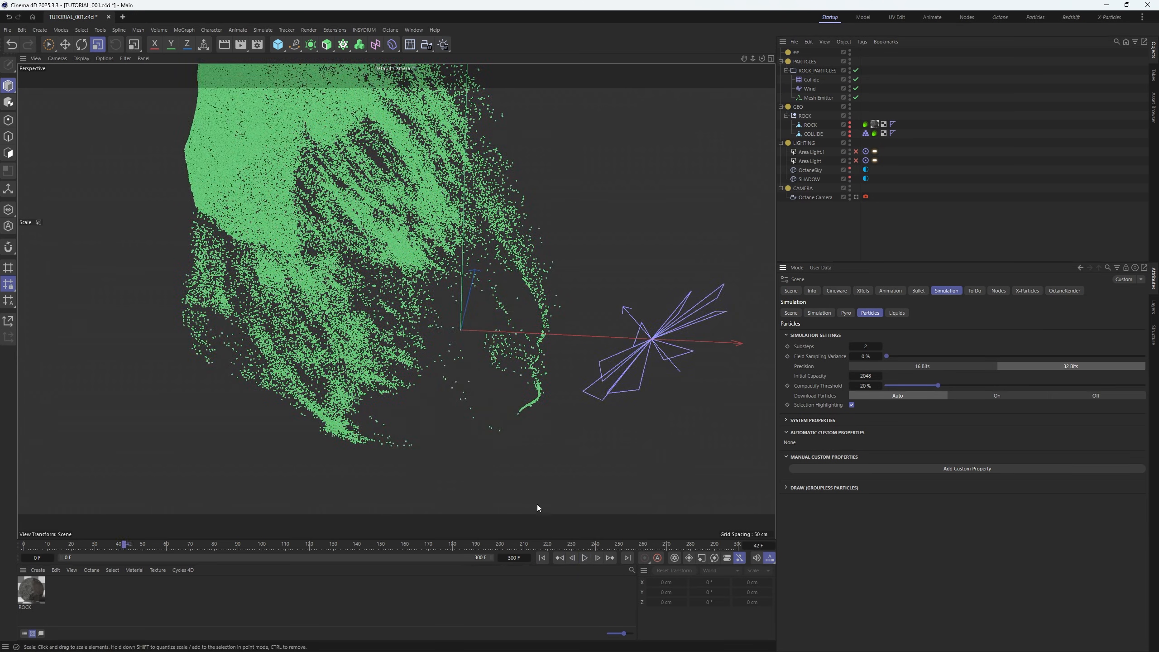
left_click_drag(427, 236, 534, 224, "alt")
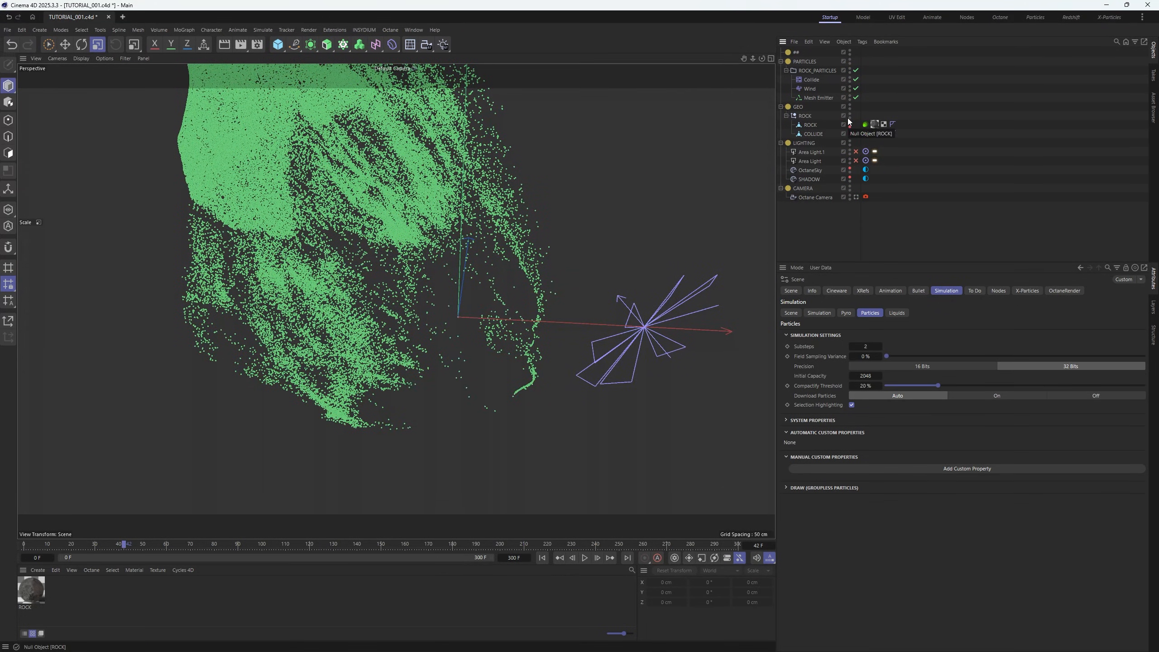
Display the ROCK_PARTICLES group with Draw Radius on and size 0.001, clear the selection and replay the simulation to frame 29
left_click(818, 71)
left_click(849, 291)
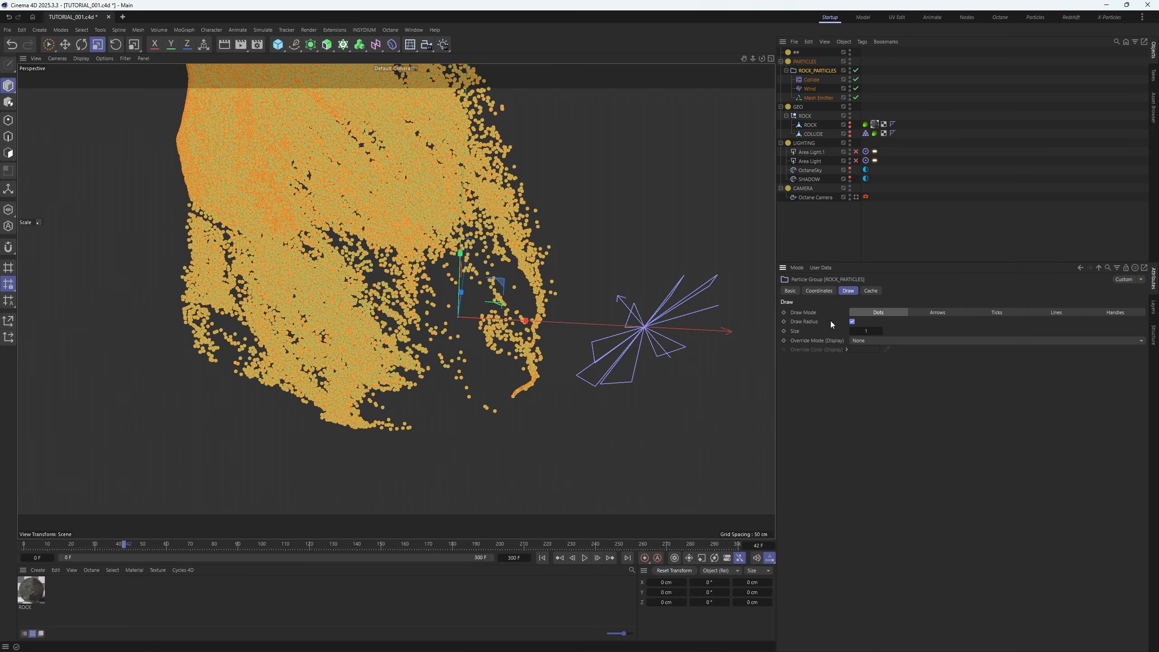
left_click(866, 330)
type("0.001")
key("Return")
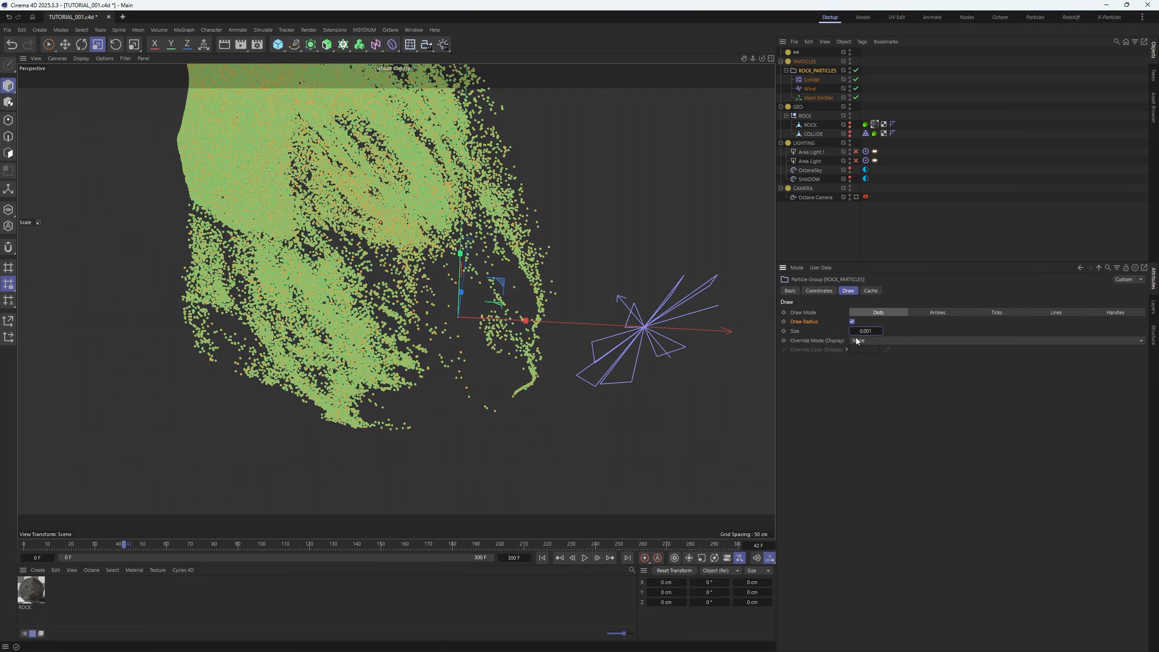
key("ctrl+shift+a")
left_click(542, 559)
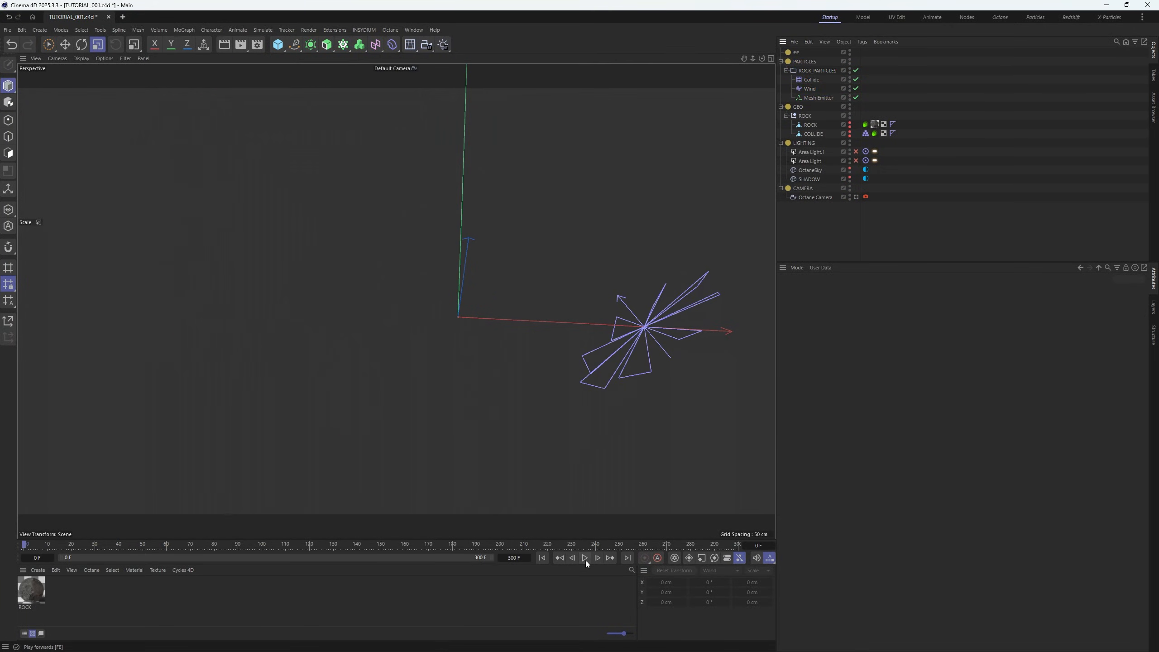
left_click(586, 561)
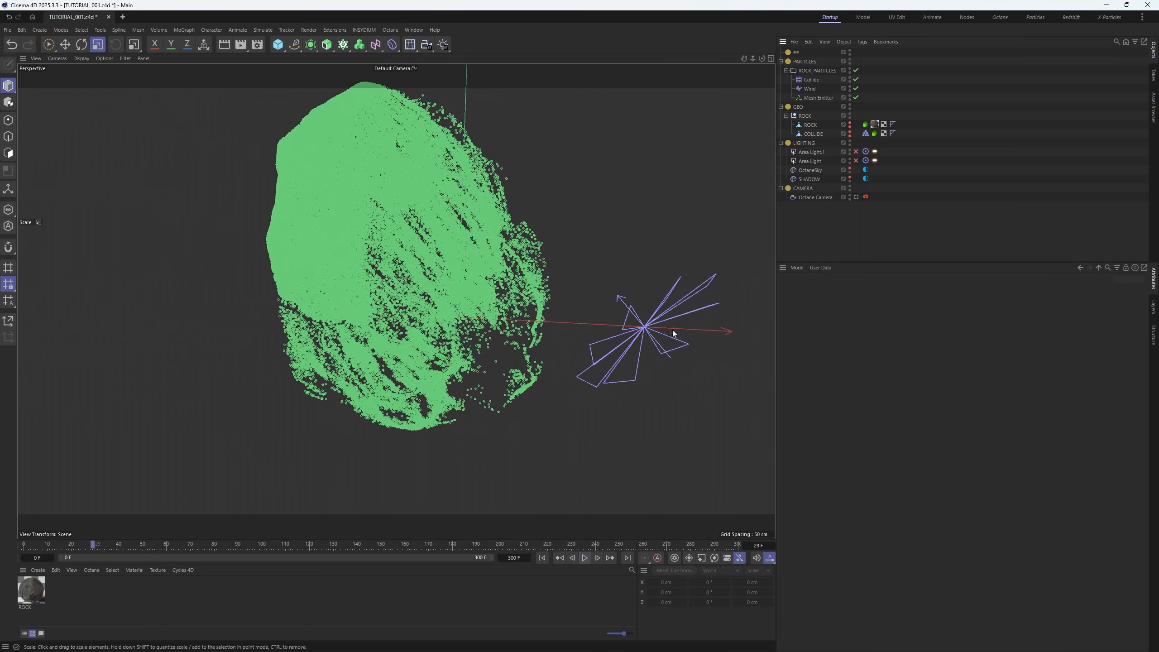
left_click_drag(762, 59, 763, 85)
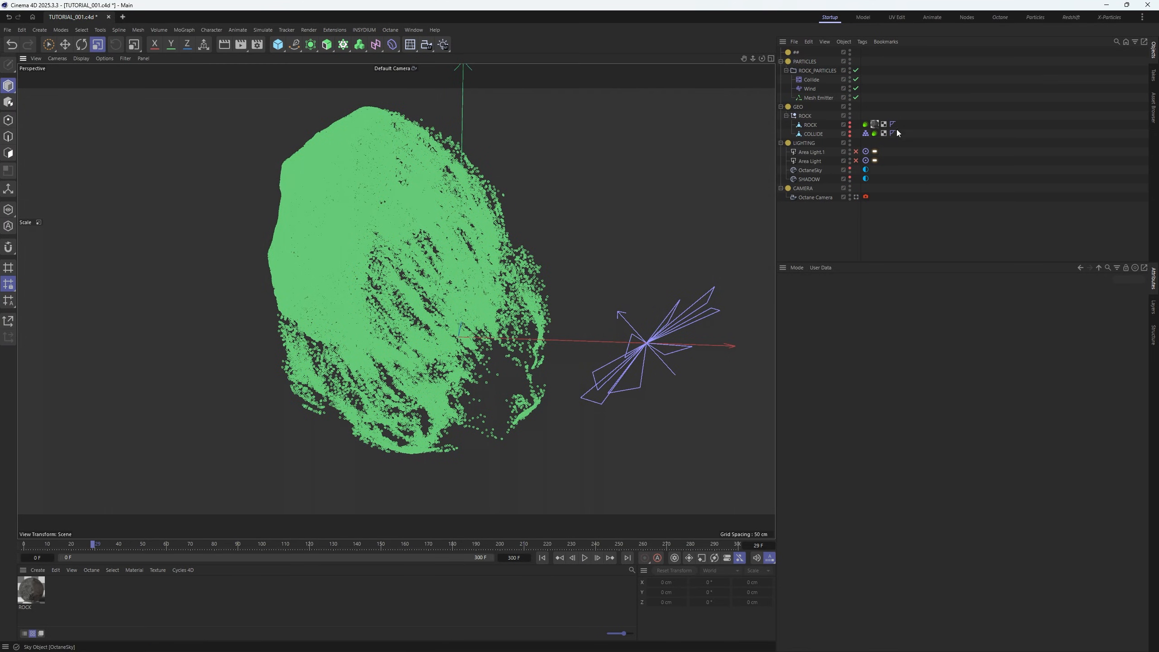
Set the Mesh Emitter's color sample mode to Noise and restart the simulation to frame 1
left_click(821, 98)
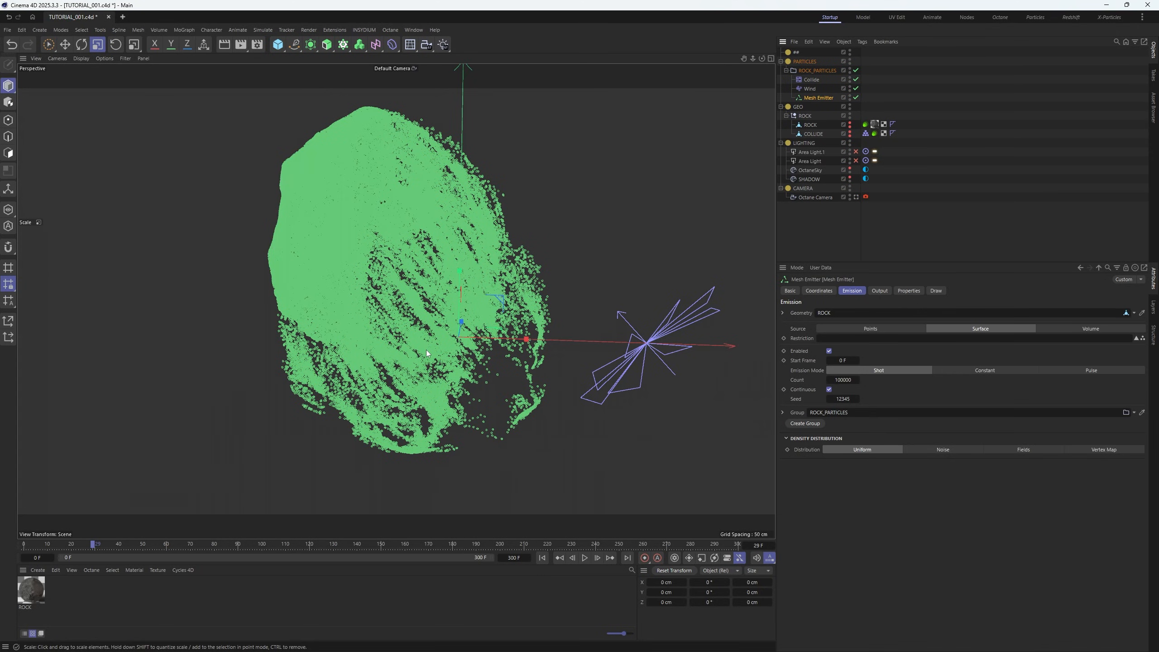
left_click(914, 292)
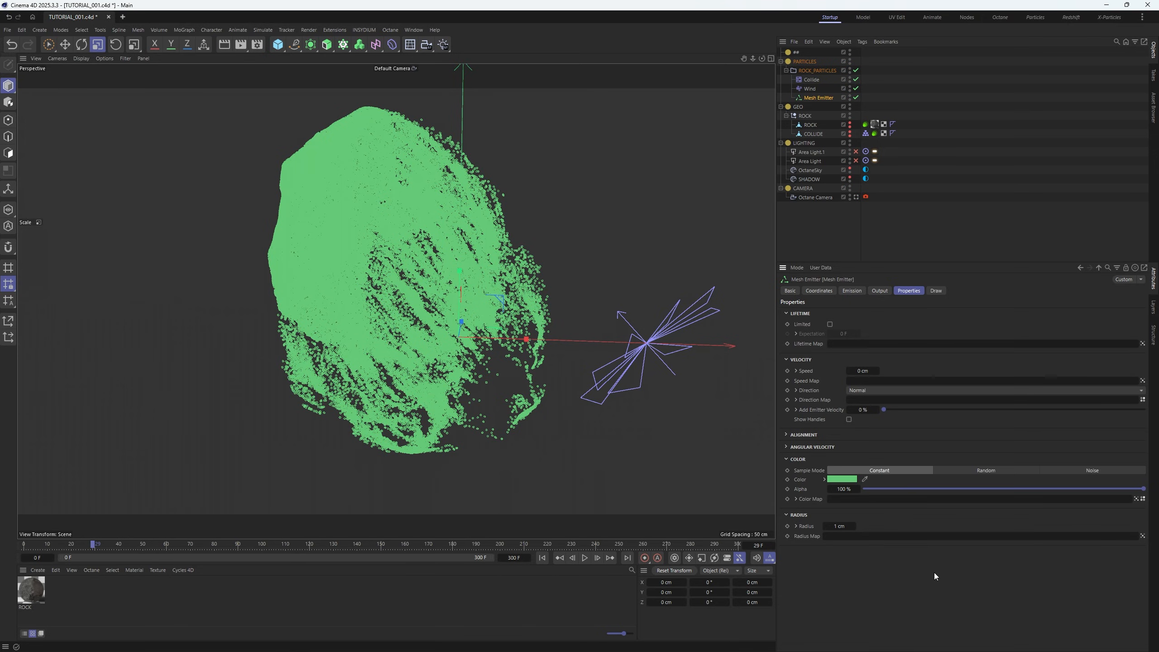
left_click(1081, 469)
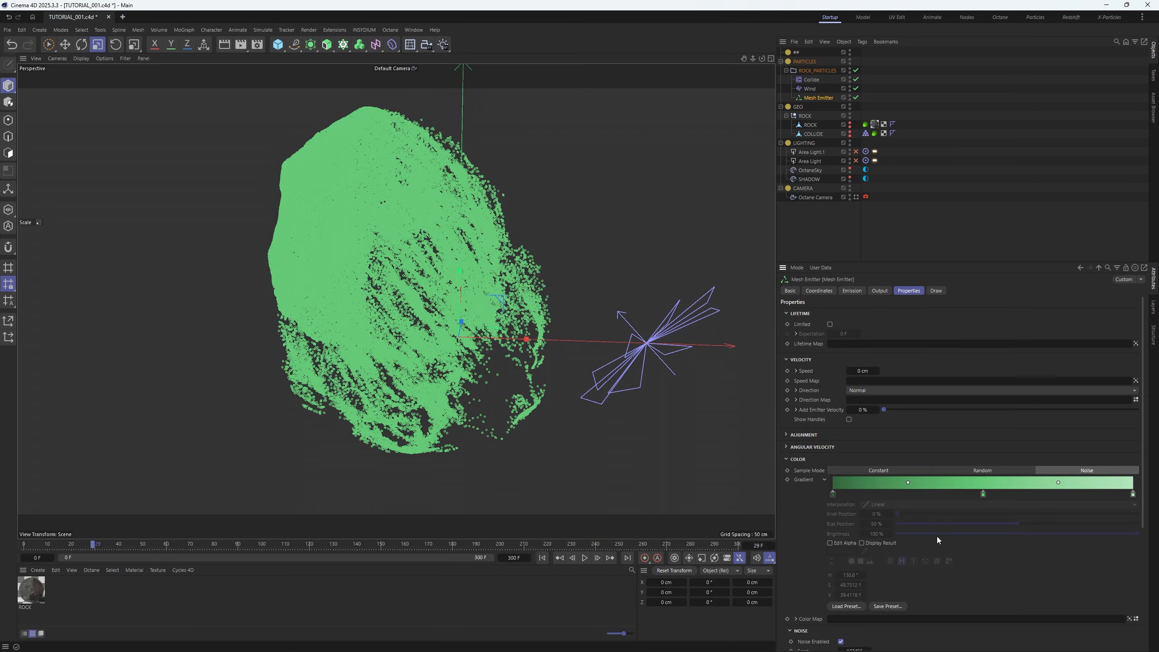
left_click(542, 557)
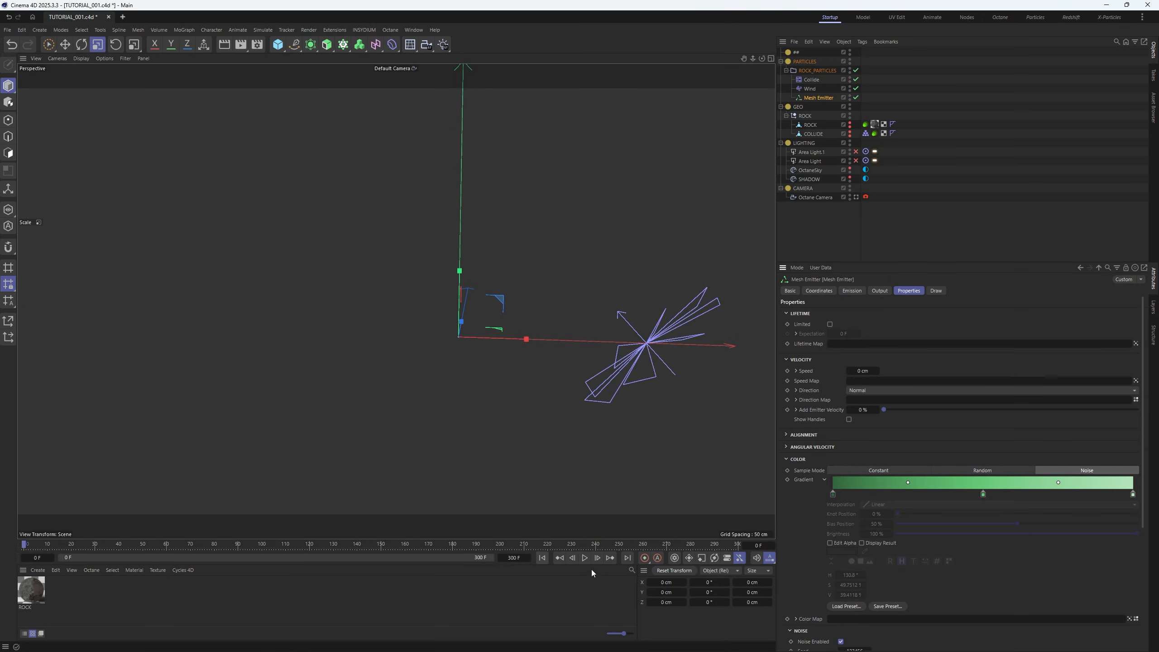
left_click(589, 561)
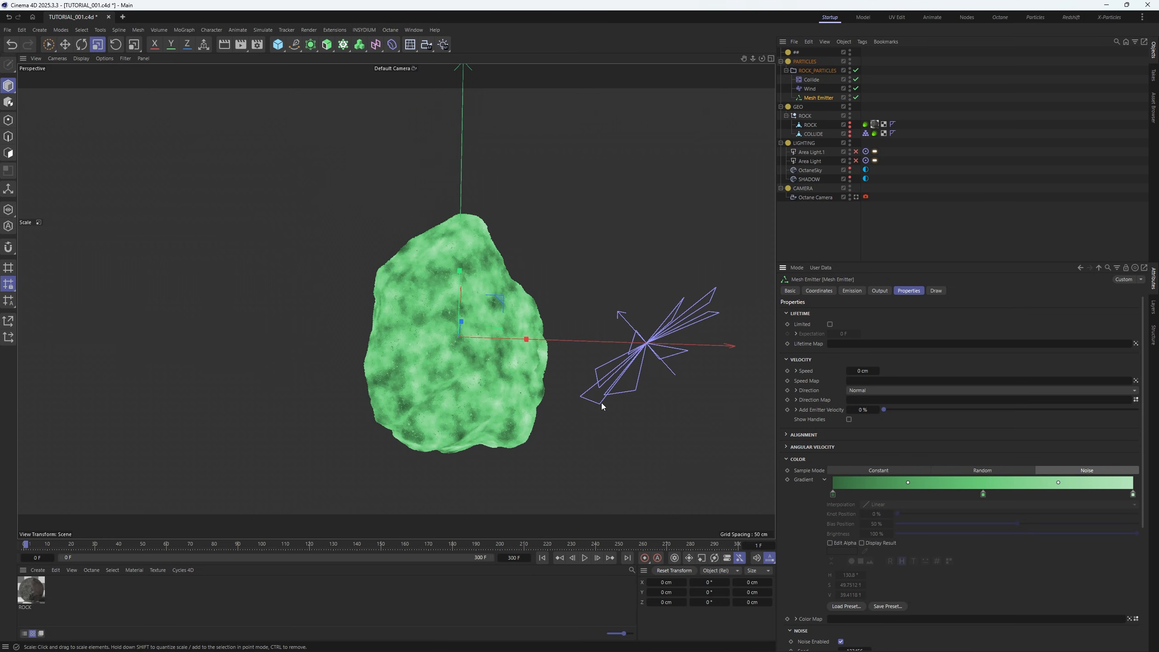
Examine the noise-colored particles up close and play the simulation on to frame 27
middle_click_drag(491, 352, 437, 276, "alt")
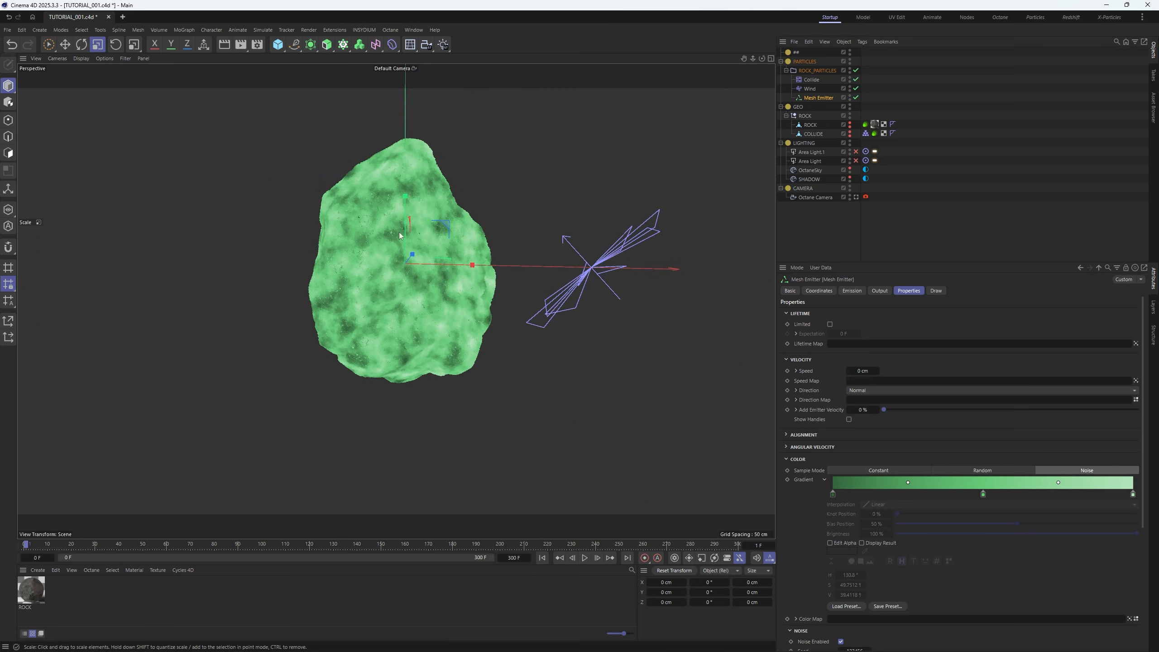
right_click_drag(424, 267, 461, 270, "alt")
left_click_drag(461, 269, 436, 253, "alt")
right_click_drag(436, 253, 415, 277, "alt")
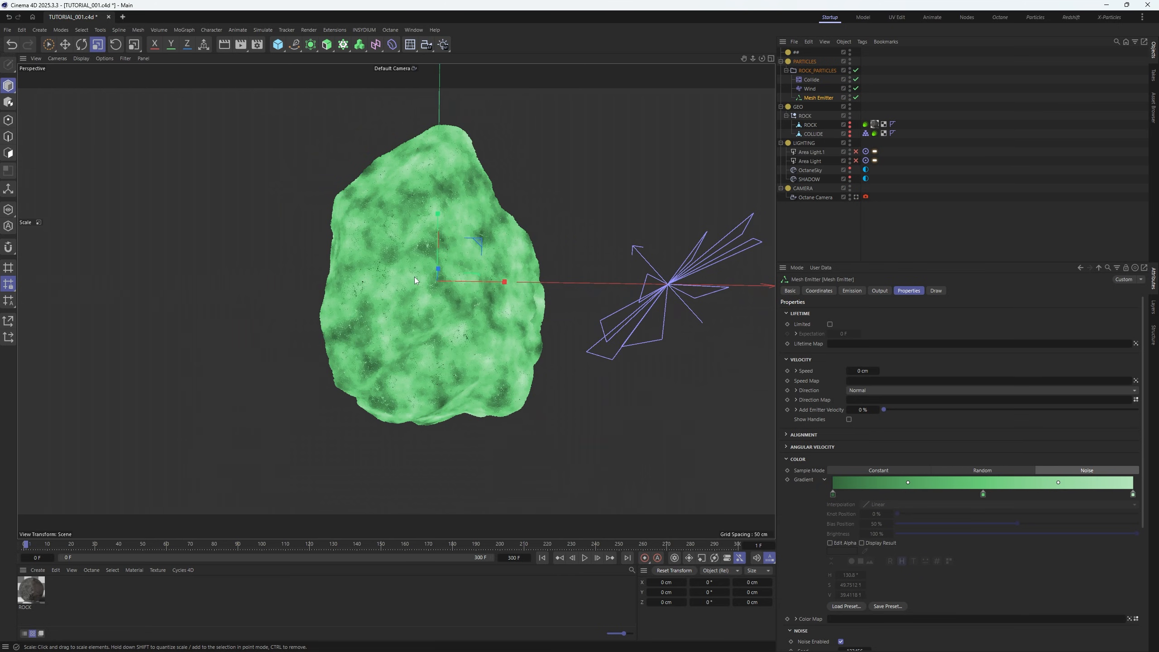
left_click(586, 558)
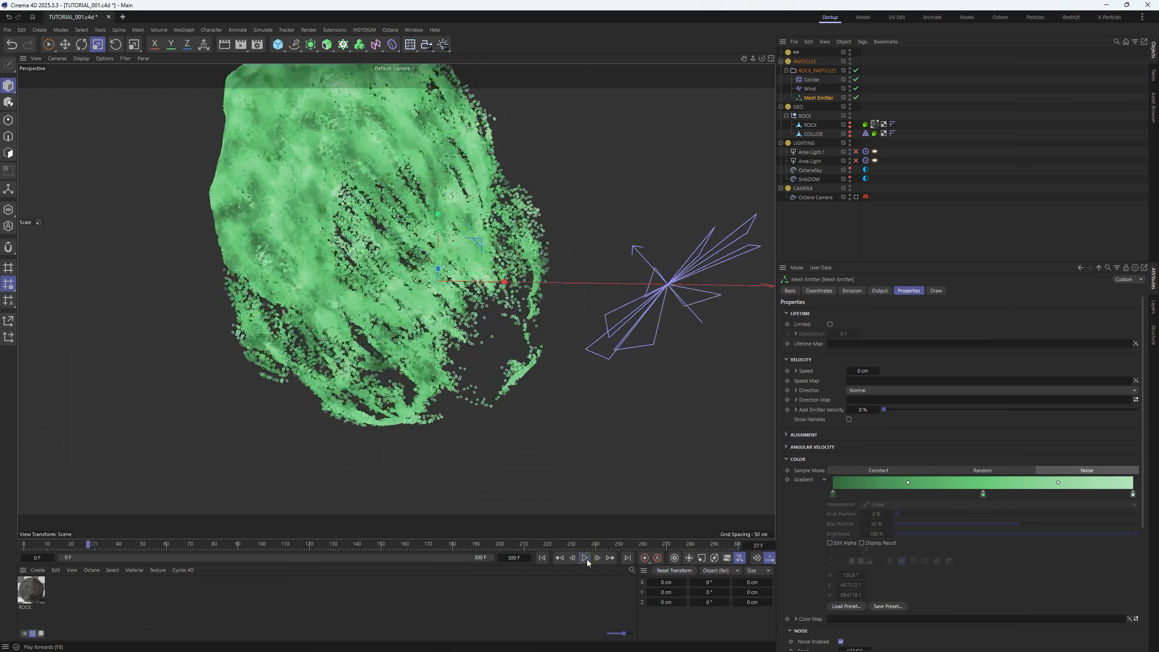
Rewind the simulation, add a Linear Field to the Wind object's fields and place it beside the Wind in the ROCK_PARTICLES group
left_click(586, 559)
key("shift+f")
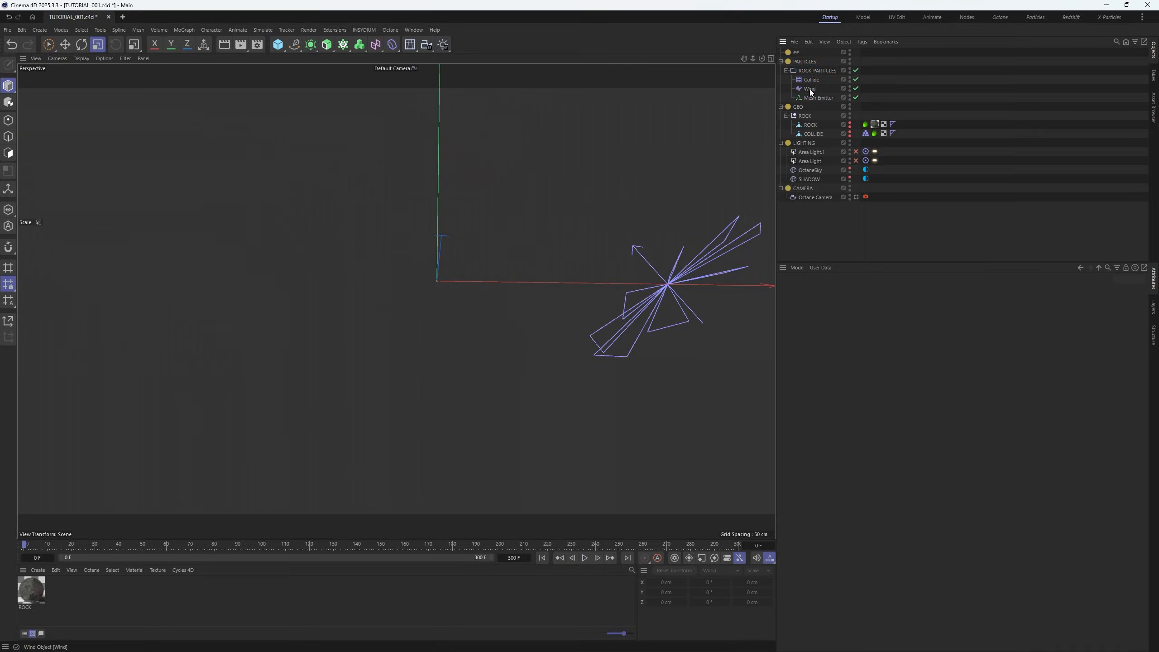
left_click(758, 254)
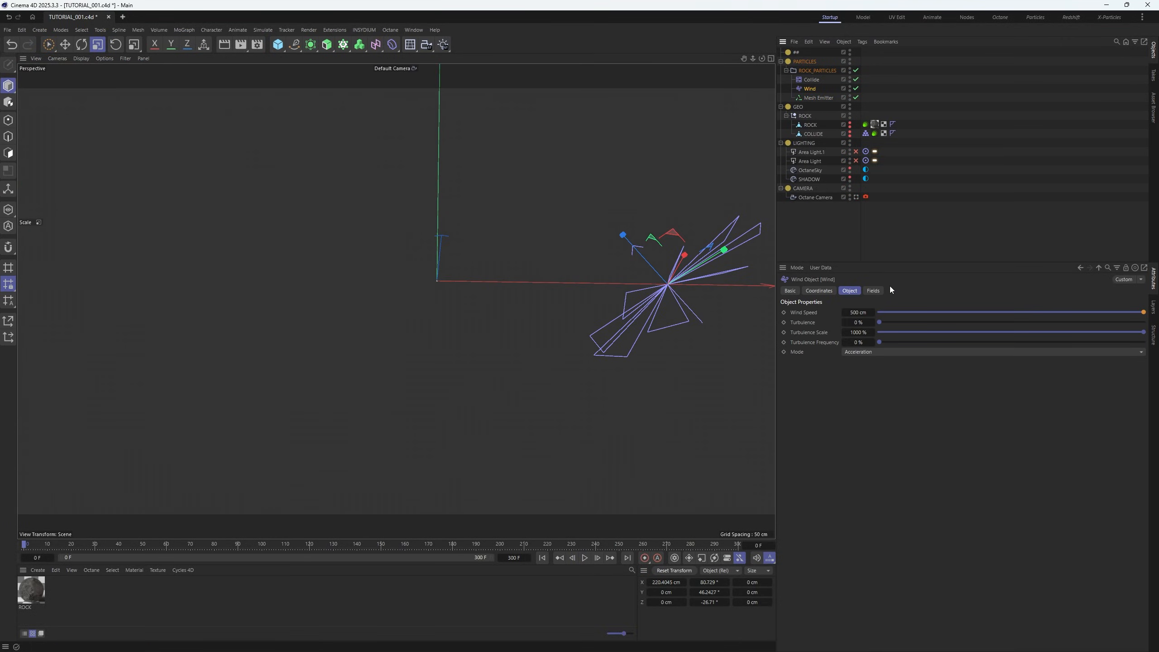
left_click(876, 291)
left_click(795, 381)
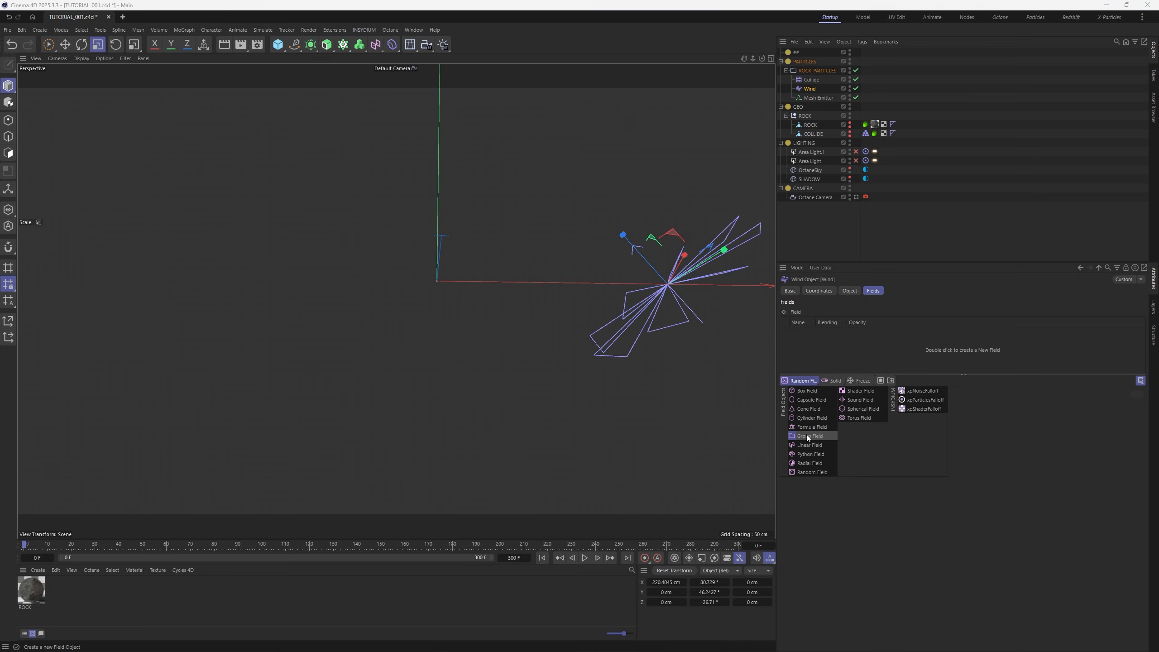
left_click(810, 445)
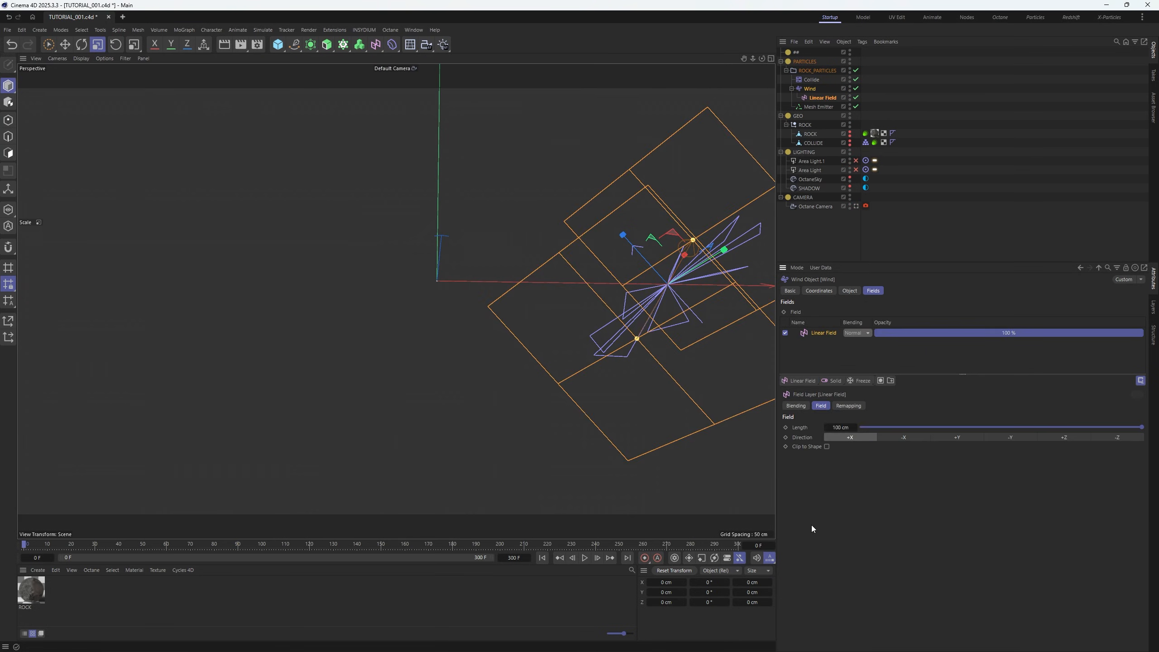
left_click_drag(812, 102, 810, 103)
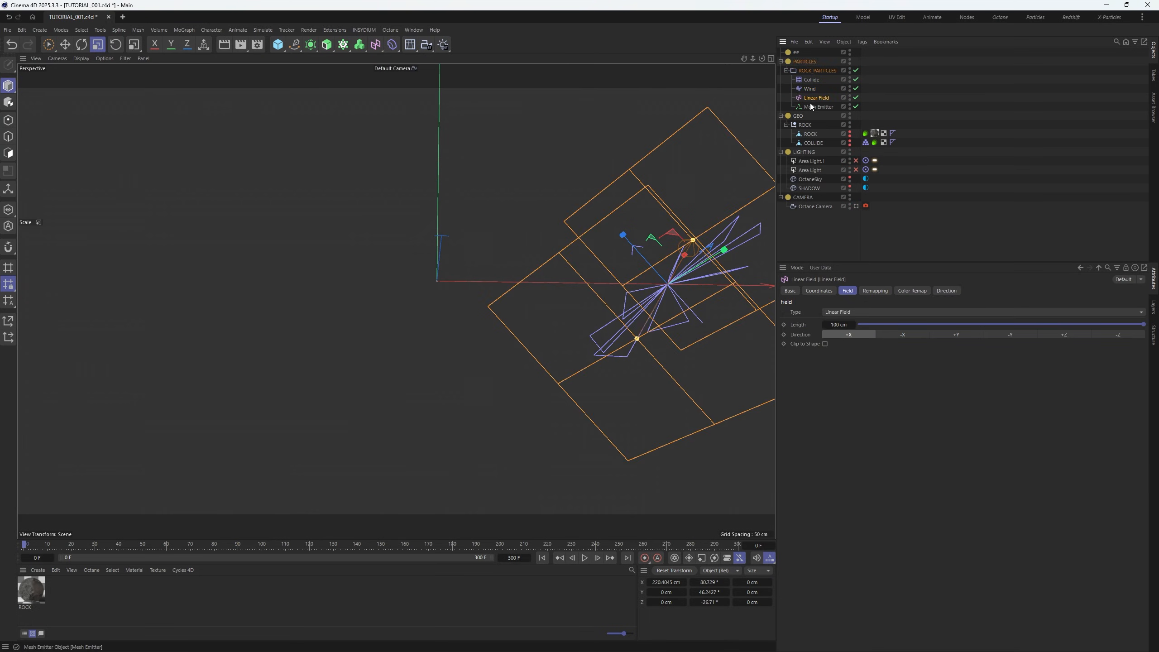
Reset the Wind object's X position and all three rotation values to 0
left_click(832, 291)
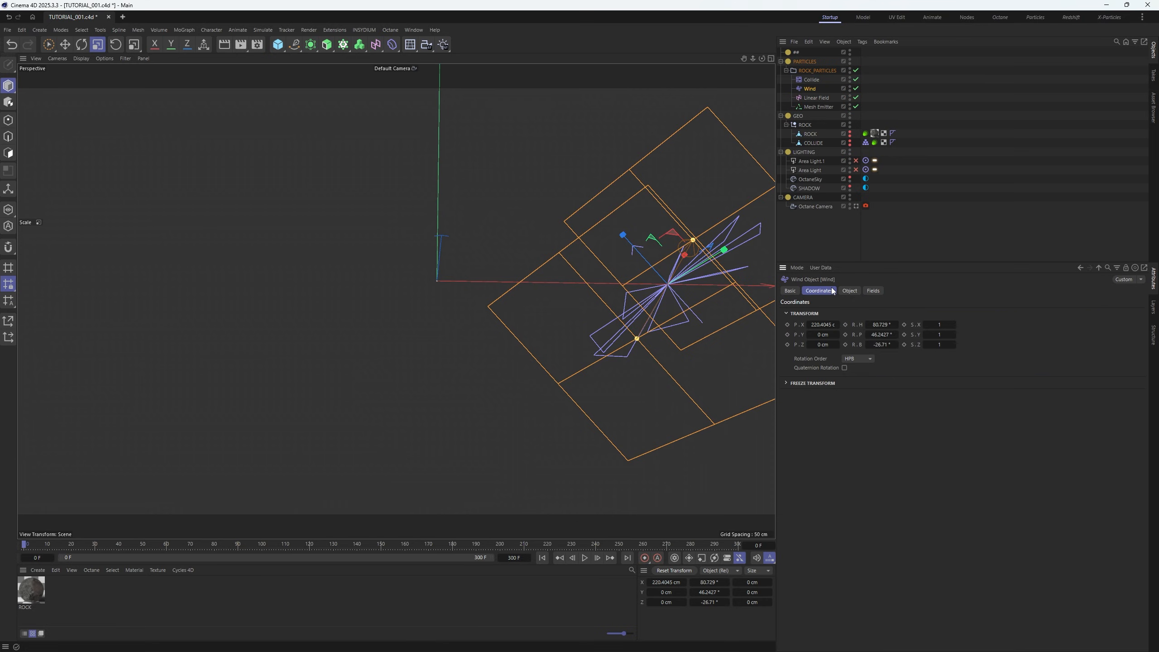
double_click(883, 328)
type("0")
double_click(883, 336)
type("0")
double_click(883, 345)
type("0")
key("Return")
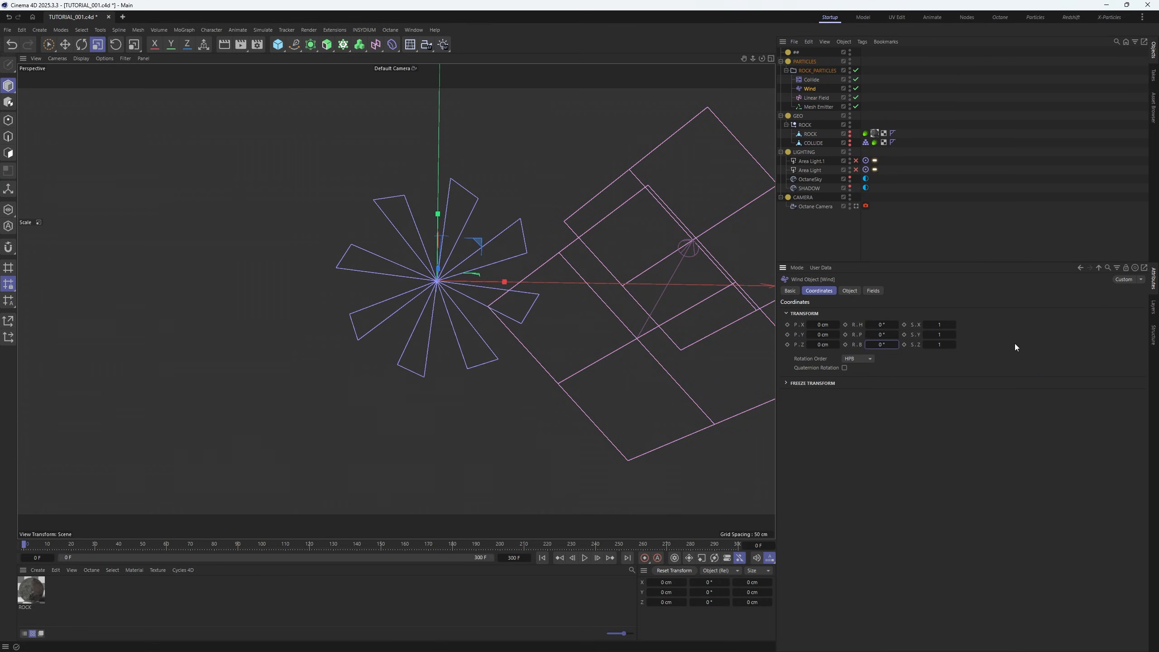
Reset the Linear Field's X position and all three rotation values to 0, and set its direction to -X
left_click(816, 98)
double_click(822, 324)
type("0")
double_click(882, 325)
type("0")
double_click(882, 336)
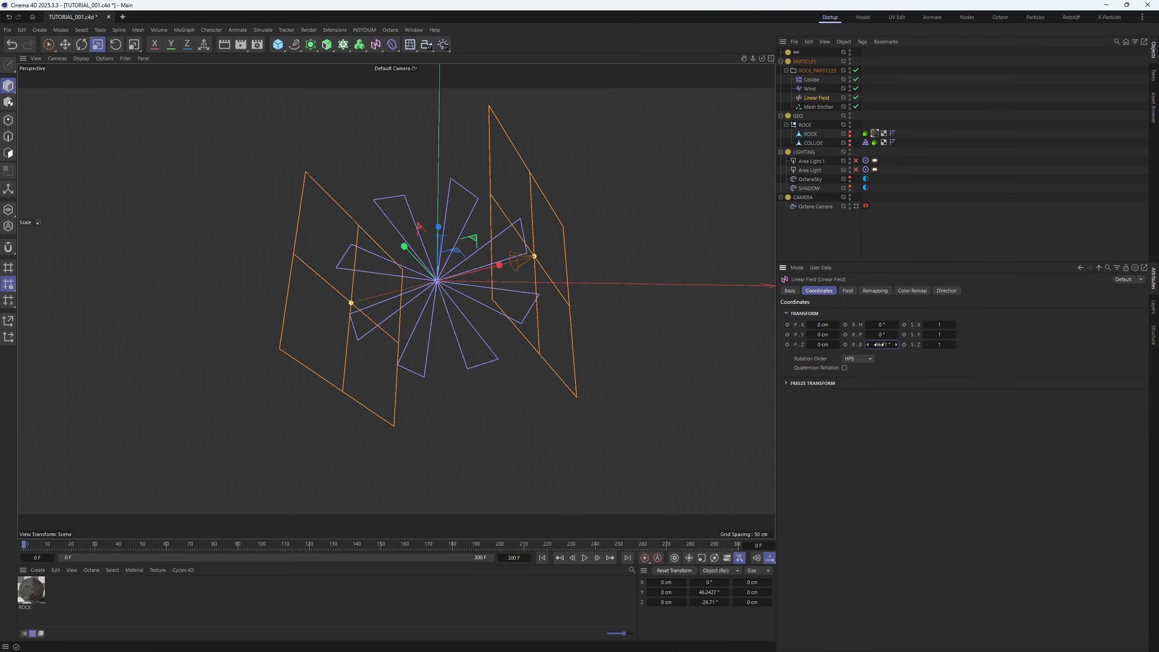
type("0")
double_click(882, 345)
left_click(848, 291)
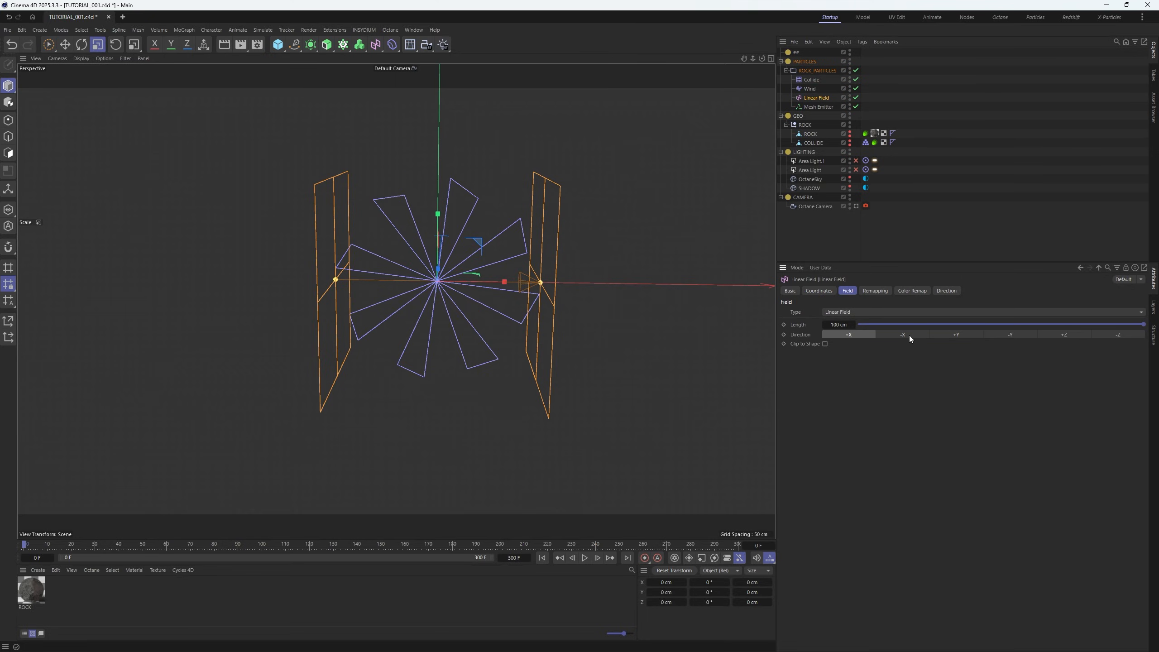
left_click(904, 336)
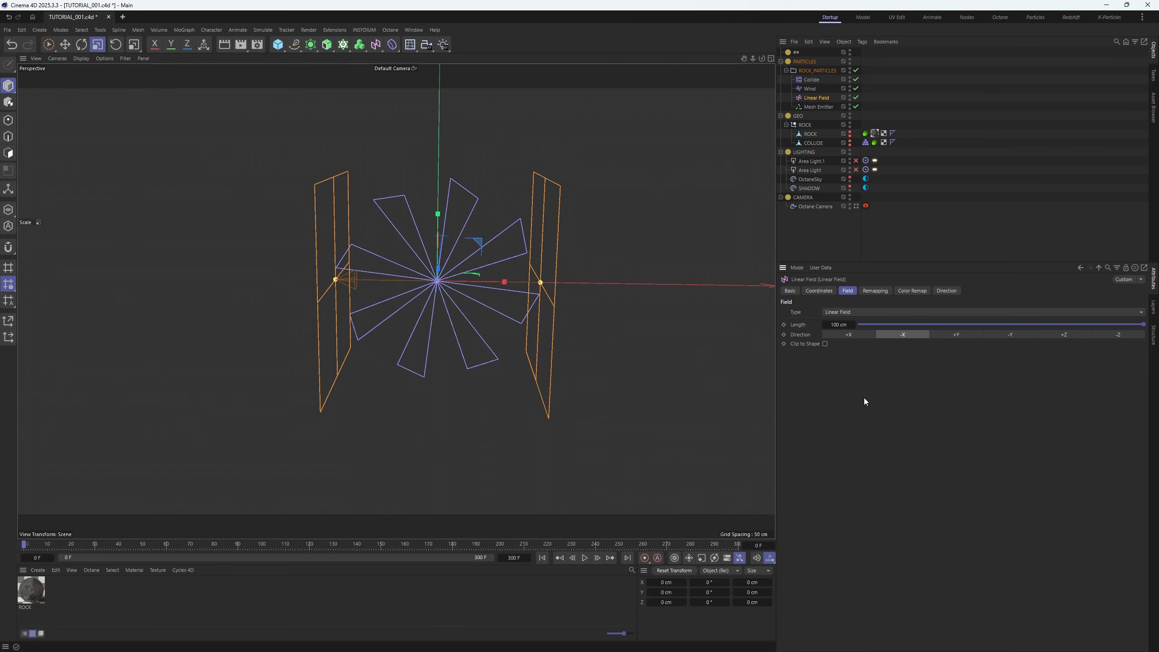
Rotate the Wind object to a heading of 90° and set the Linear Field's length to 35 cm
left_click(810, 90)
key("r")
left_click_drag(456, 290, 522, 272)
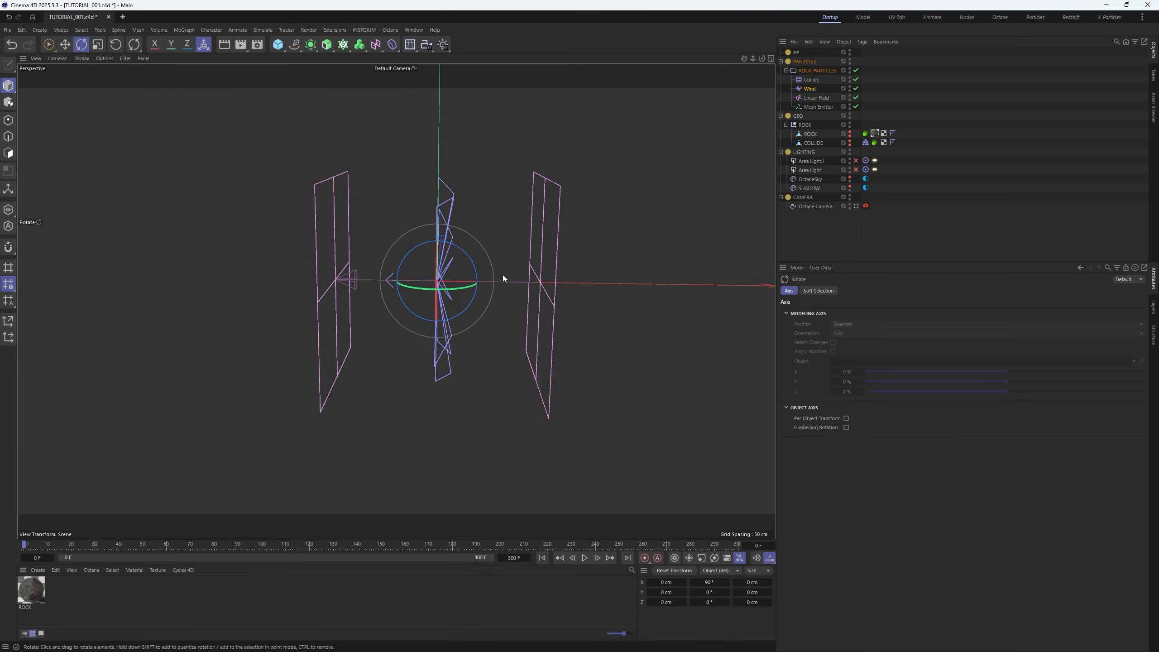
left_click(825, 98)
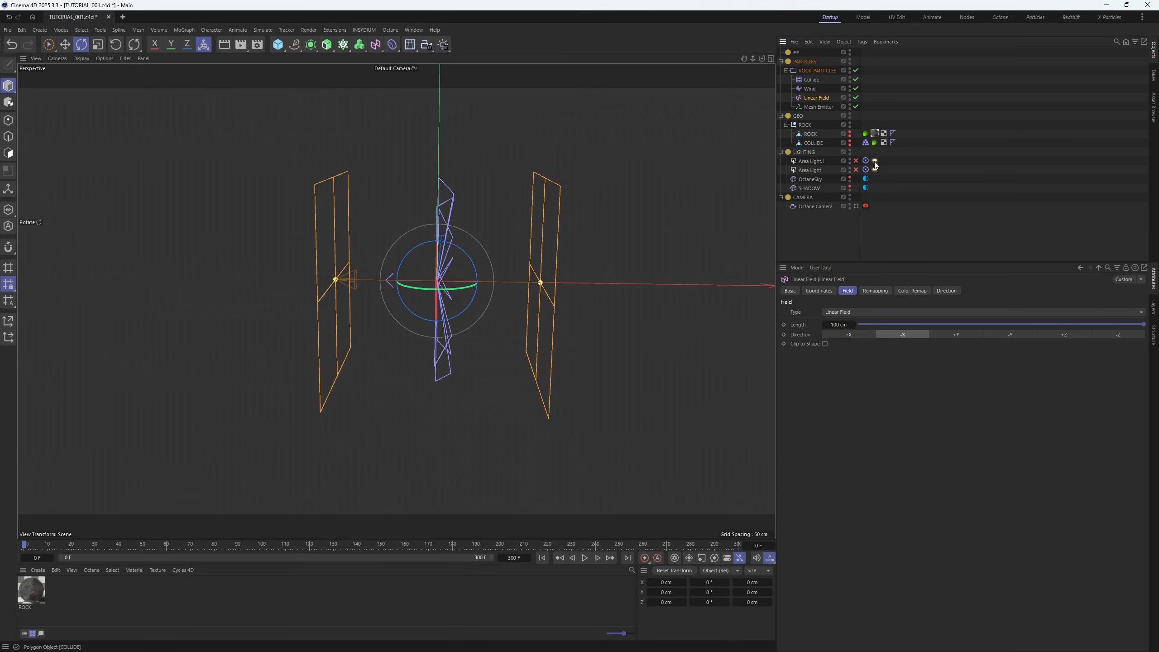
left_click_drag(1036, 329, 953, 319)
Group the Wind and Linear Field into a null named WIND and give it an outlined folder icon
left_click(810, 90, "ctrl")
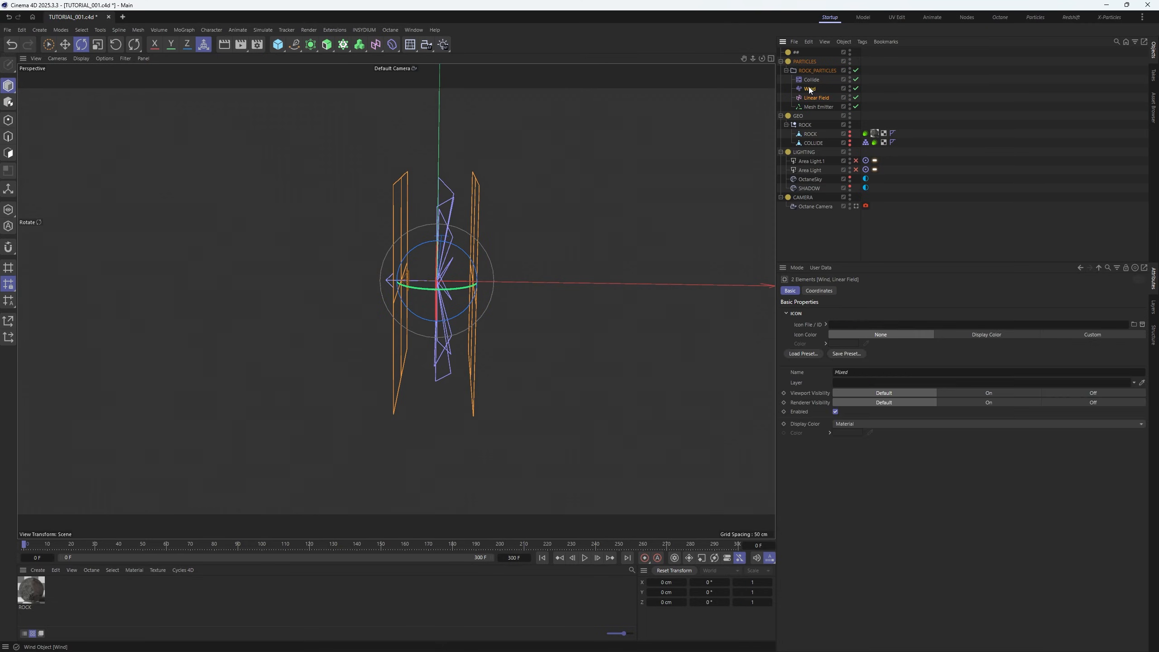
key("alt+g")
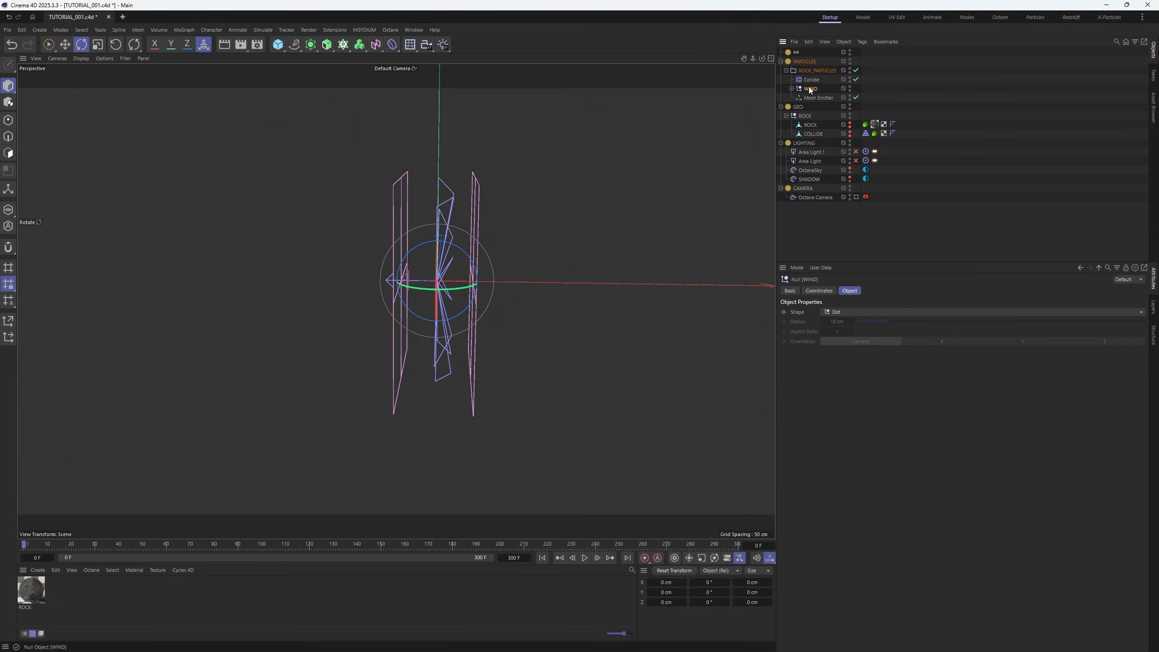
left_click(790, 291)
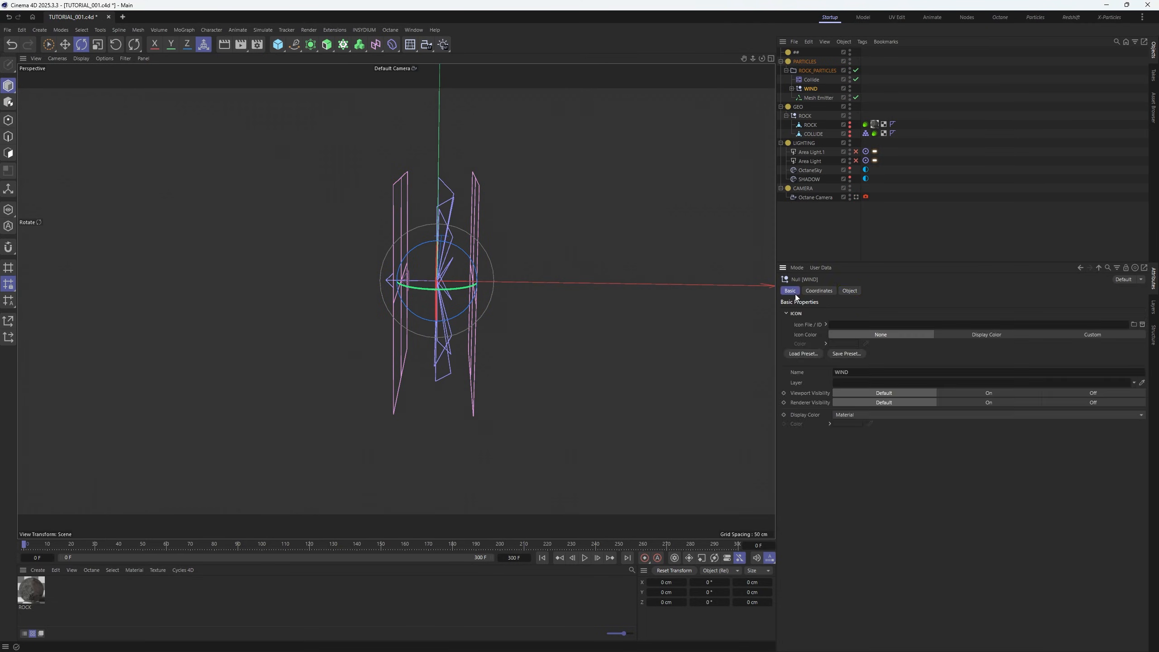
left_click(804, 354)
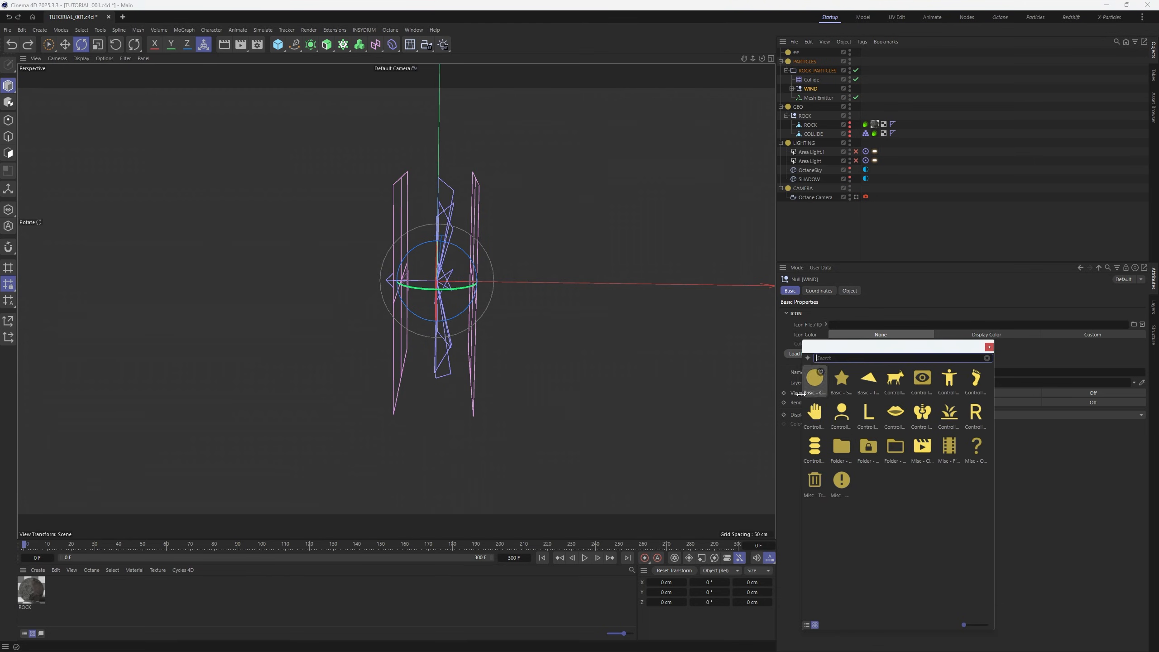
left_click(890, 451)
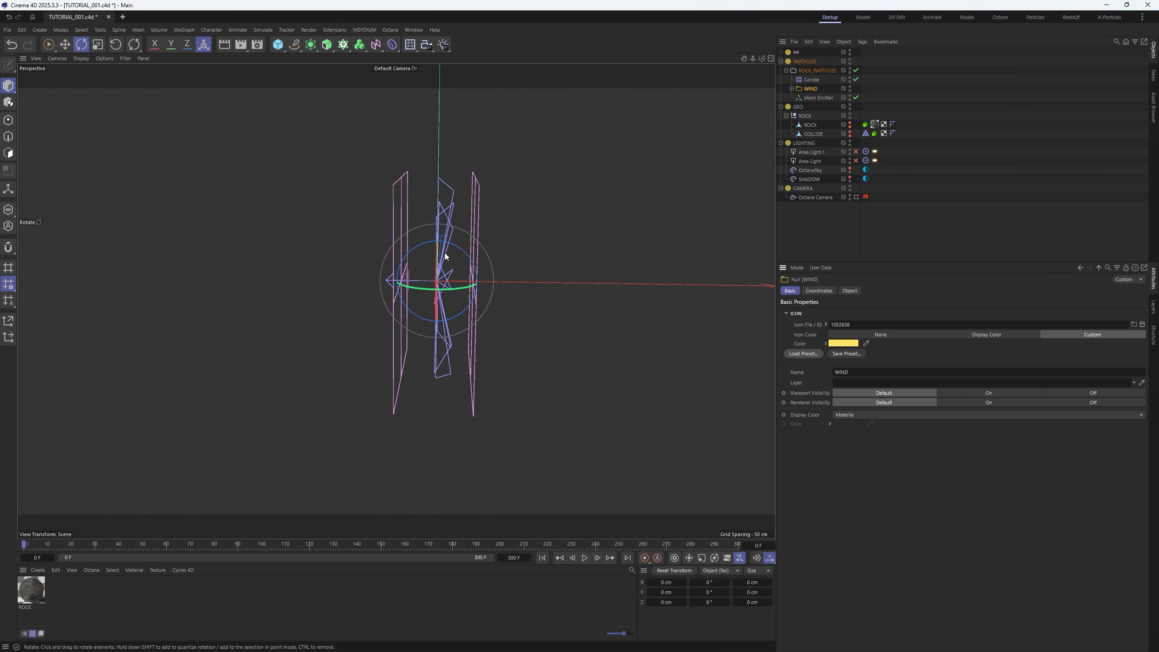
Tilt the WIND group to about H 40.4°, P -36.2°, B 58.1° and play the simulation to frame 32
left_click_drag(441, 259, 406, 251)
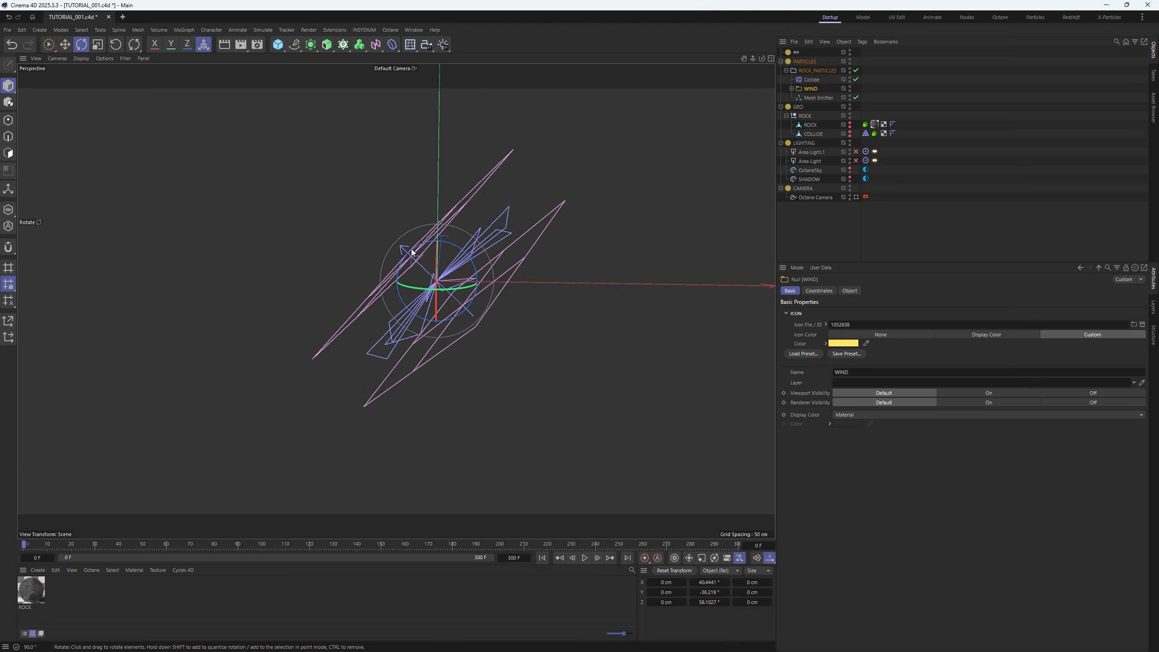
left_click(585, 558)
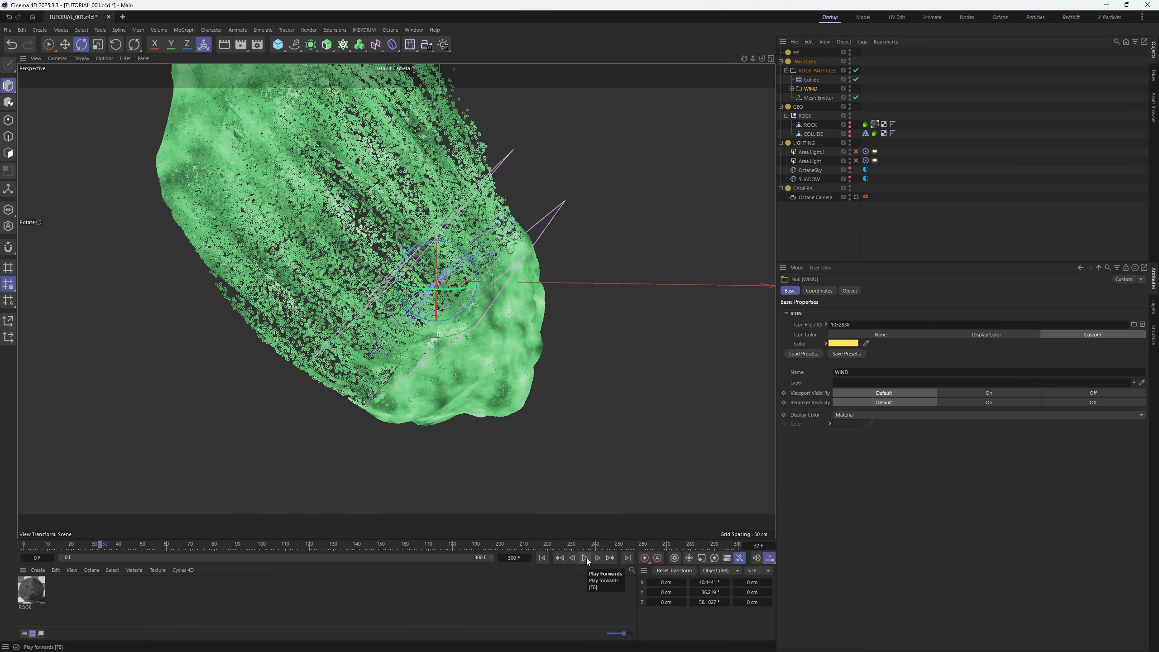
Set the direction of the Linear Field inside the WIND group to +X and replay the simulation to frame 26
left_click(792, 86)
left_click(792, 89)
left_click(817, 107)
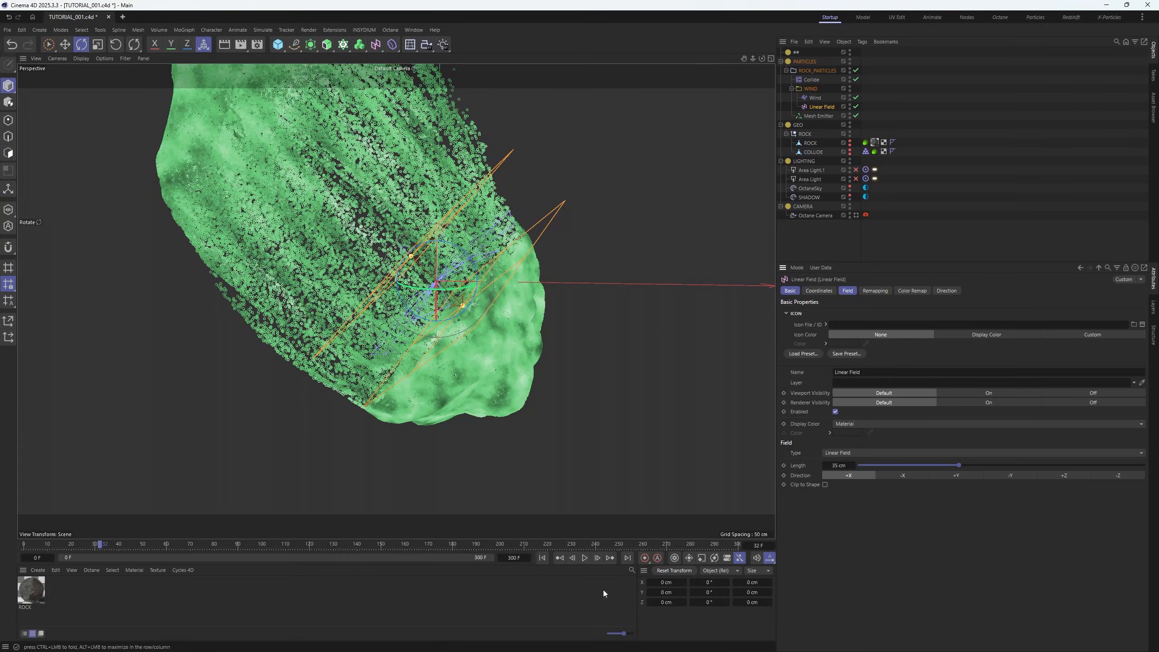
left_click(544, 558)
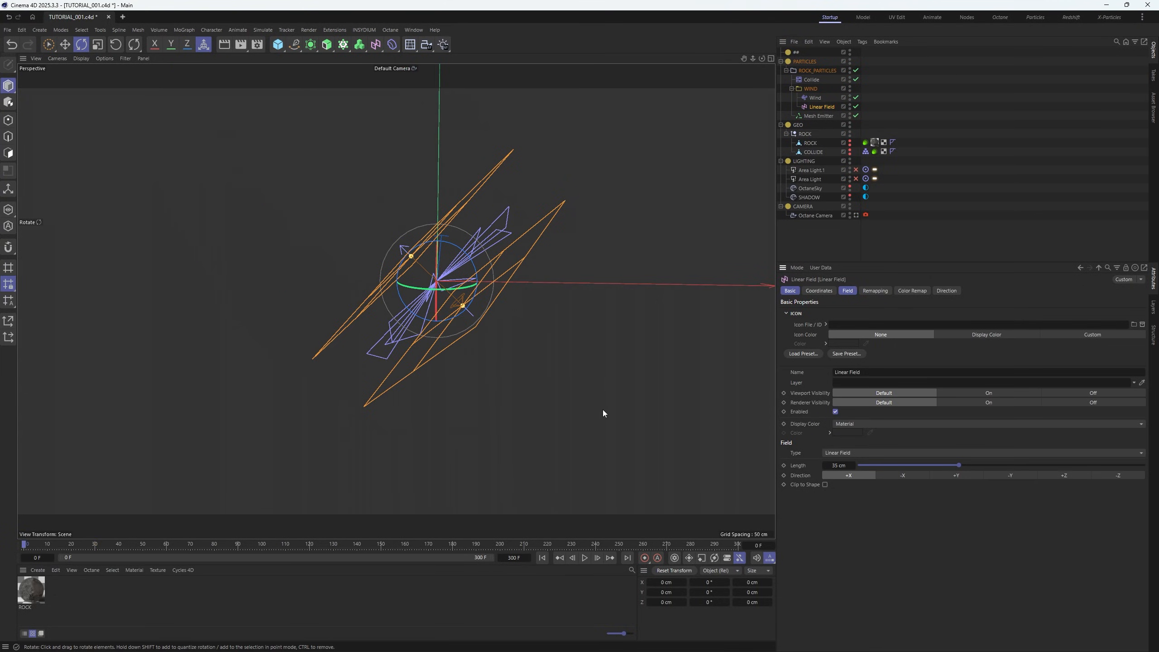
left_click(585, 558)
left_click(585, 558)
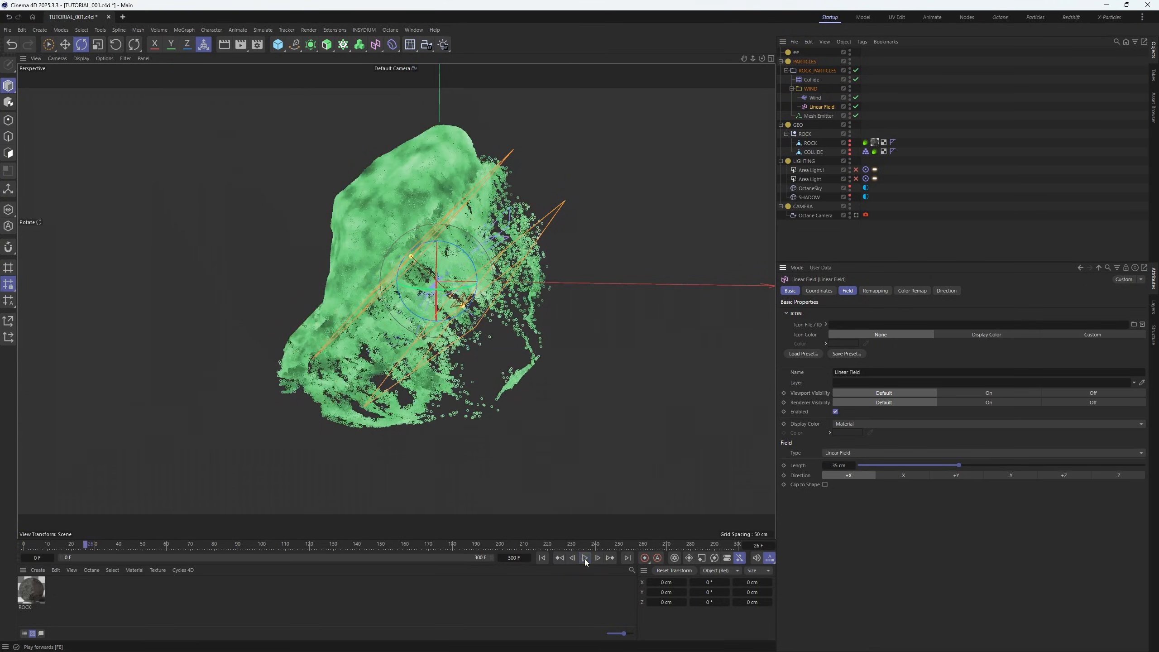
During playback, move the WIND group to about X 55.5, Y -45.3, Z -6.5 cm and rotate it to about H -35.6°, P -21.9°, B -82.4°
left_click(816, 90)
key("e")
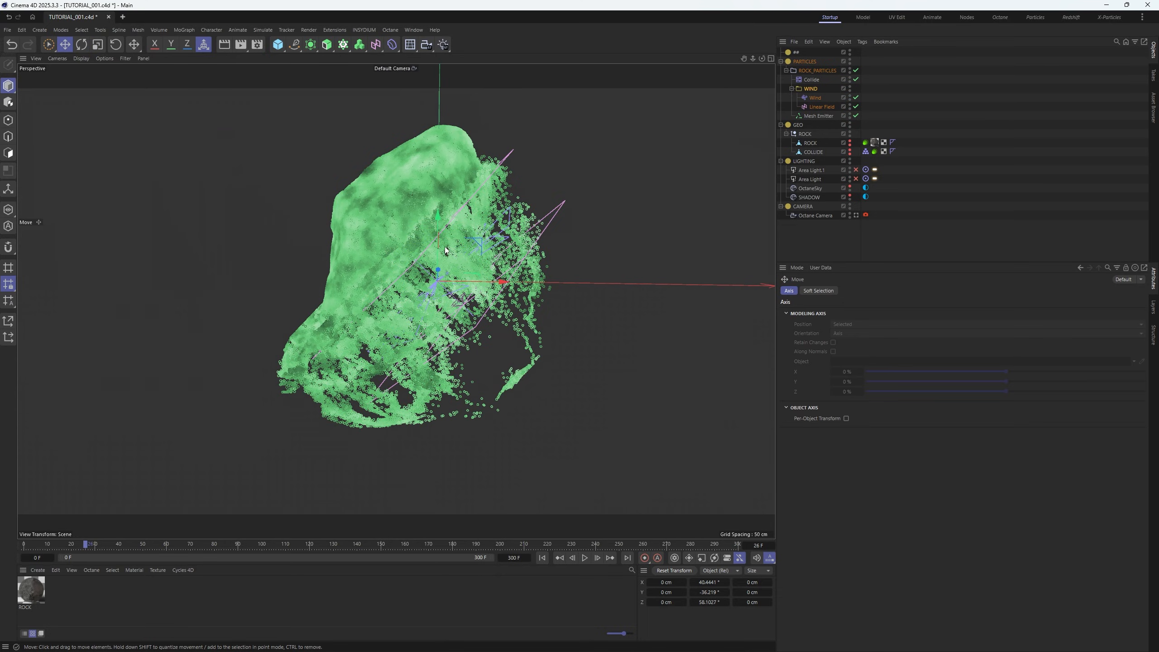
left_click(543, 558)
left_click(585, 558)
left_click_drag(511, 371, 383, 186)
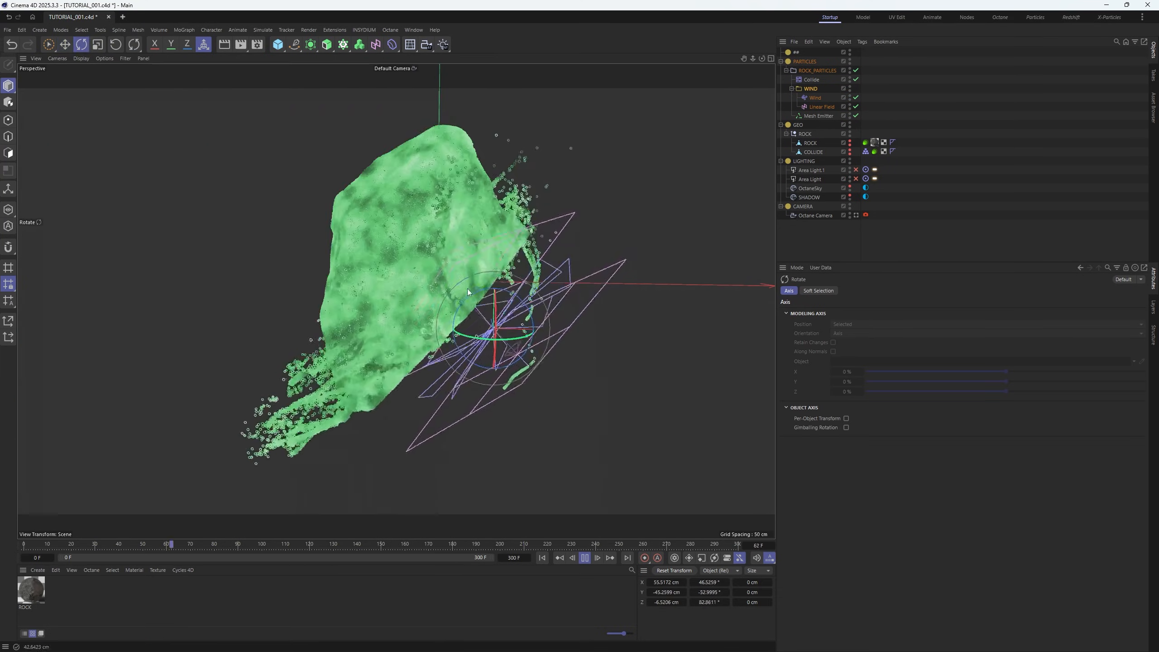
left_click_drag(467, 288, 523, 497)
left_click(542, 558)
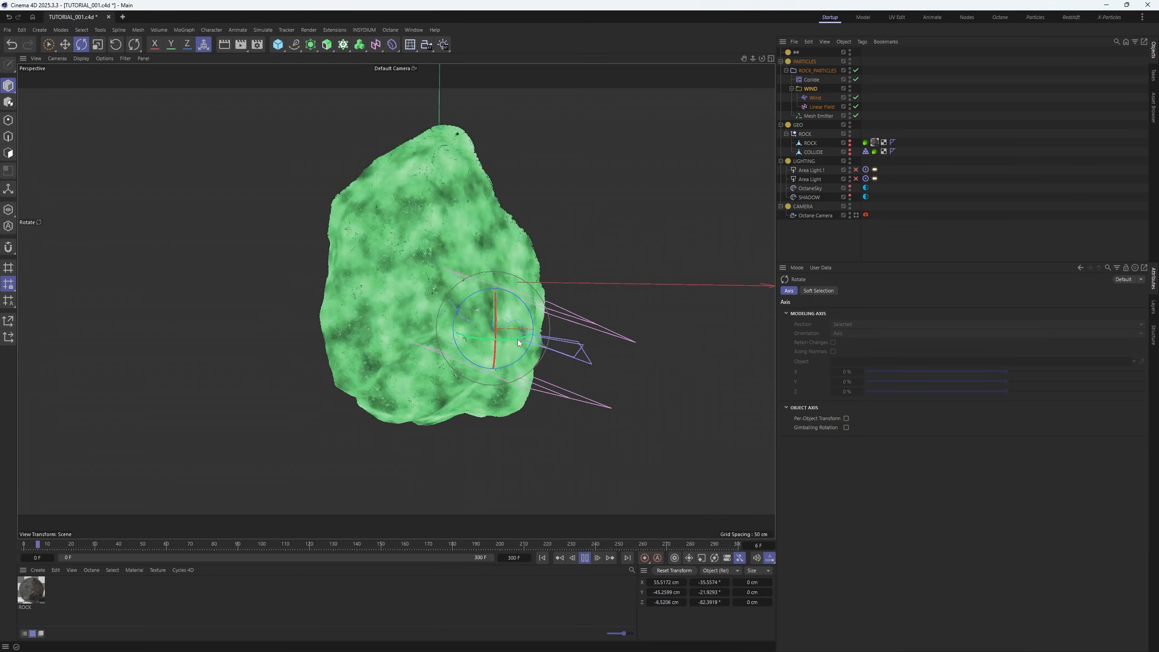
Move the WIND group to about X 12.6, Y 10.3, Z 3.4 cm and restart the running simulation
key("e")
left_click_drag(610, 314, 567, 242)
key("r")
left_click_drag(466, 250, 505, 382)
left_click(542, 557)
Reset the WIND group's heading, pitch and bank rotation to 0°
double_click(890, 324)
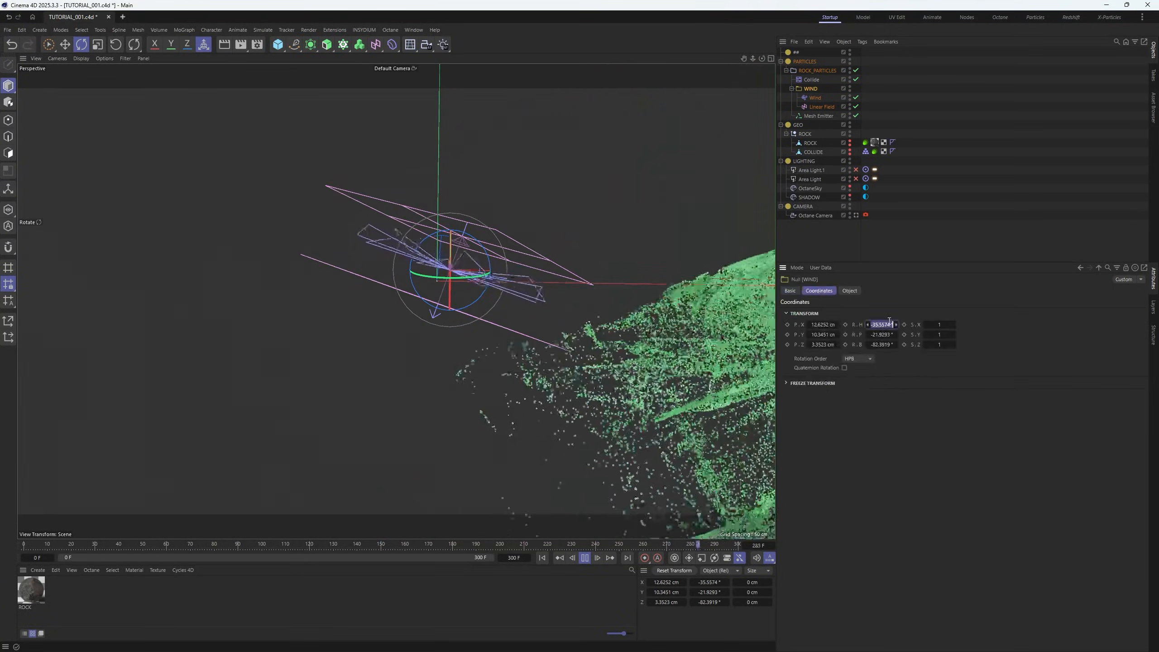
type("0")
key("Tab")
type("0")
key("Tab")
type("0")
key("Return")
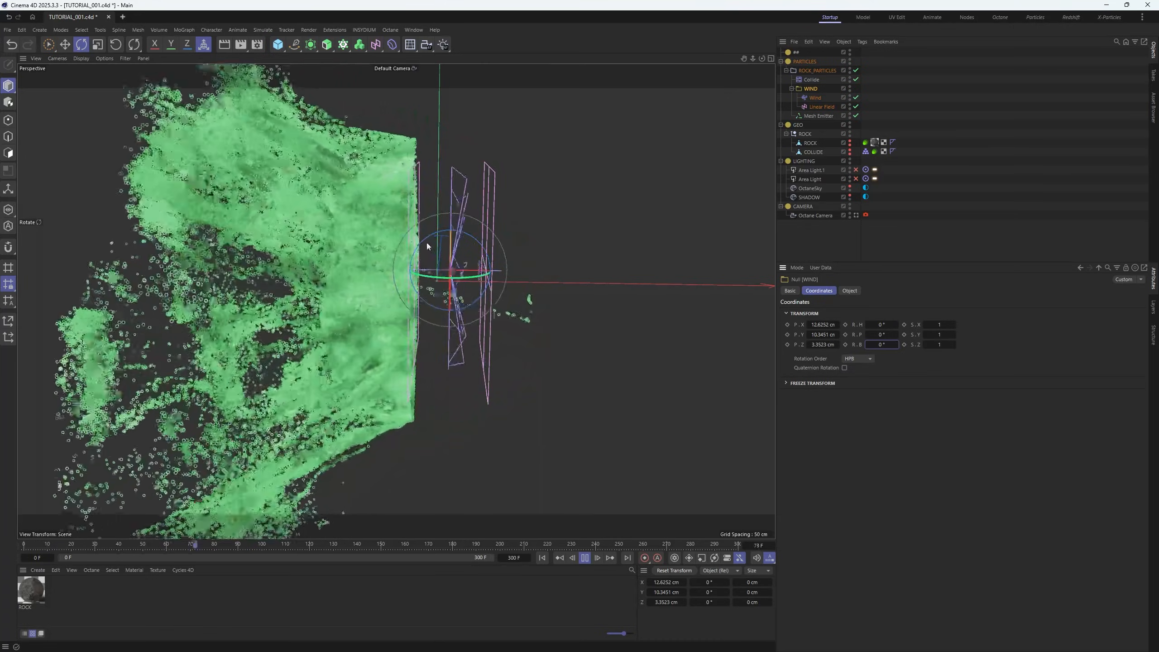
Rotate the WIND group to a bank of about 52.3° and lower it to about Y -24.1 cm while the simulation plays
left_click_drag(425, 241, 450, 326)
key("e")
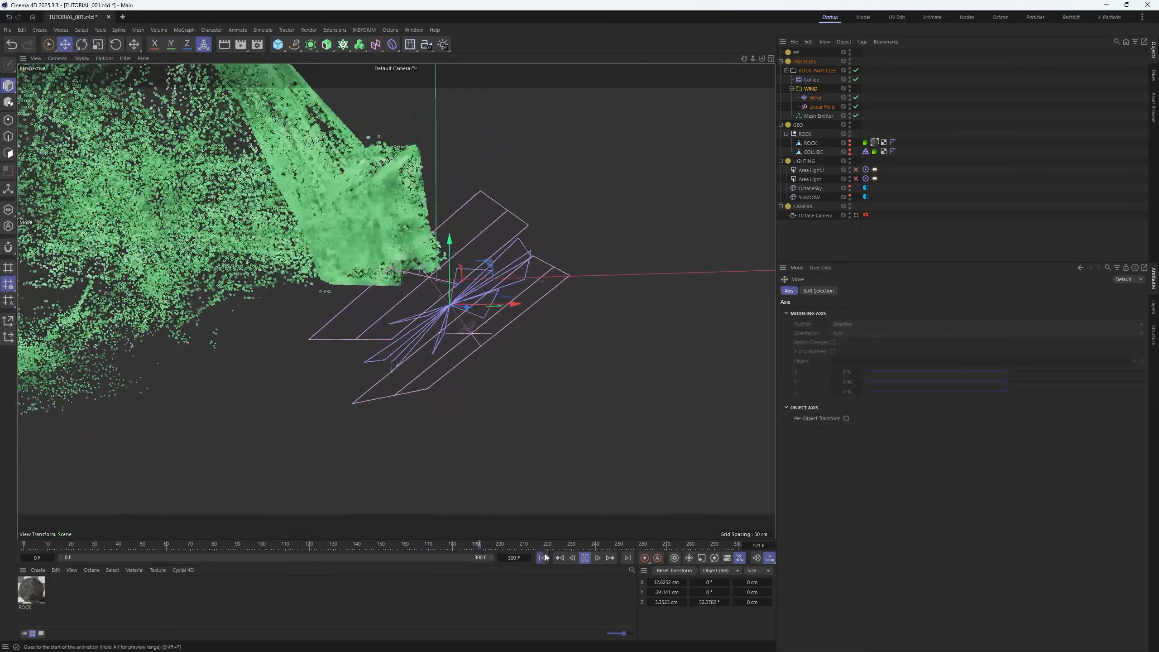
left_click_drag(443, 235, 458, 264, "alt")
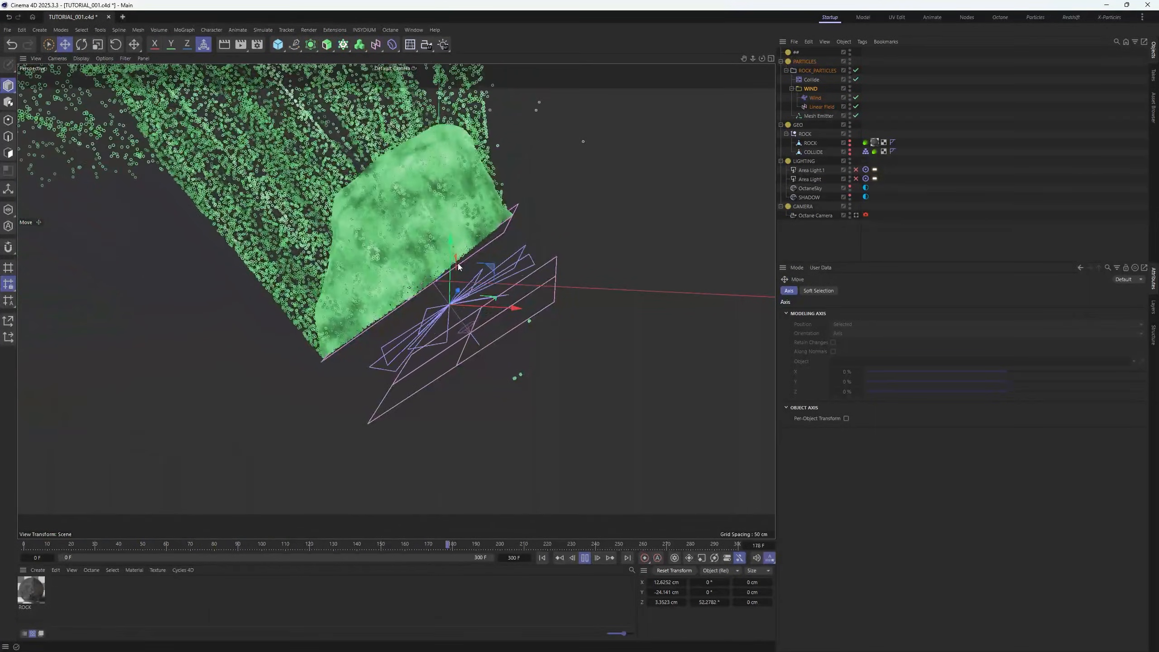
scroll(456, 236, "down", 5)
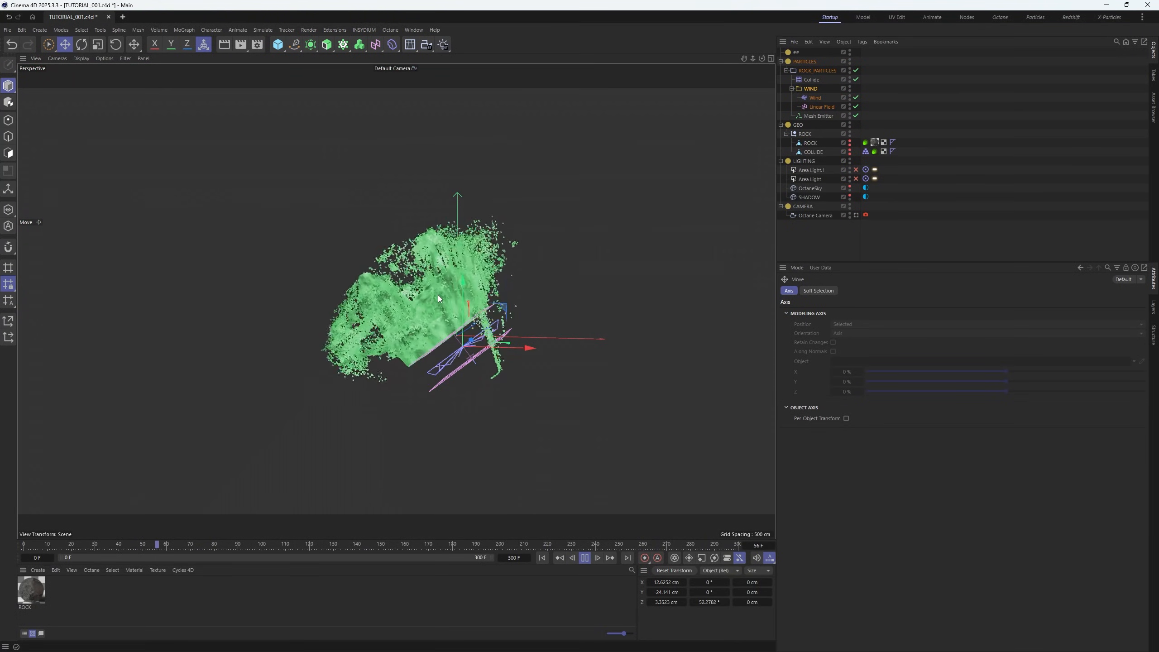
scroll(493, 286, "up", 3)
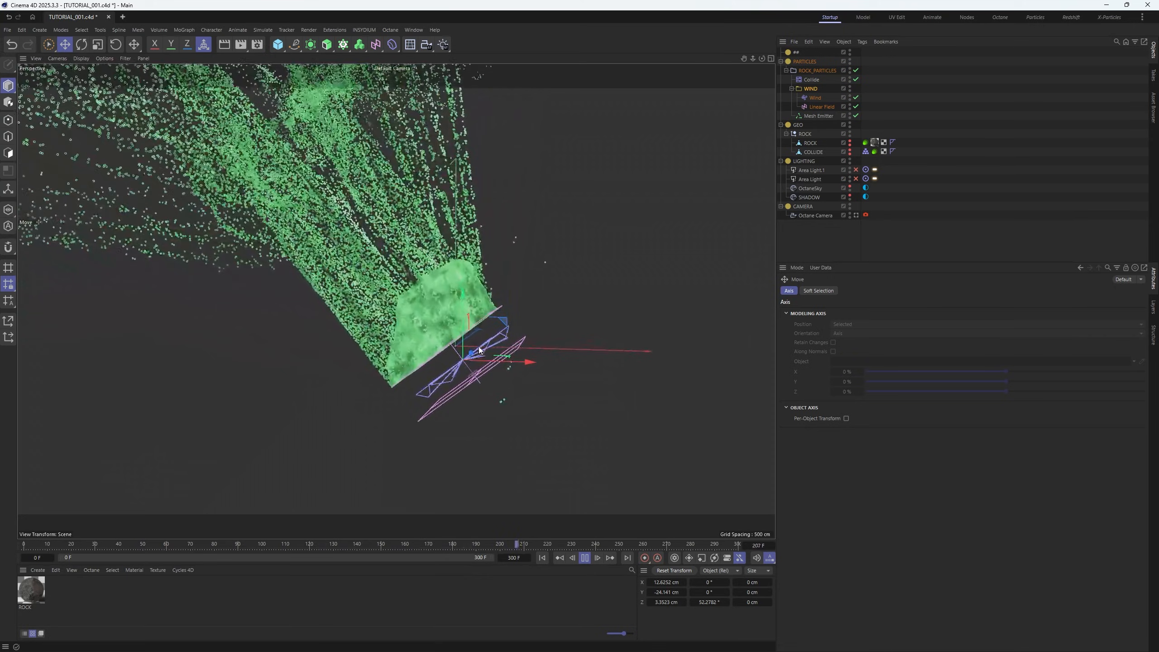
Add a Turbulence force, place it in the ROCK_PARTICLES group above WIND and open its object properties
left_click(263, 30)
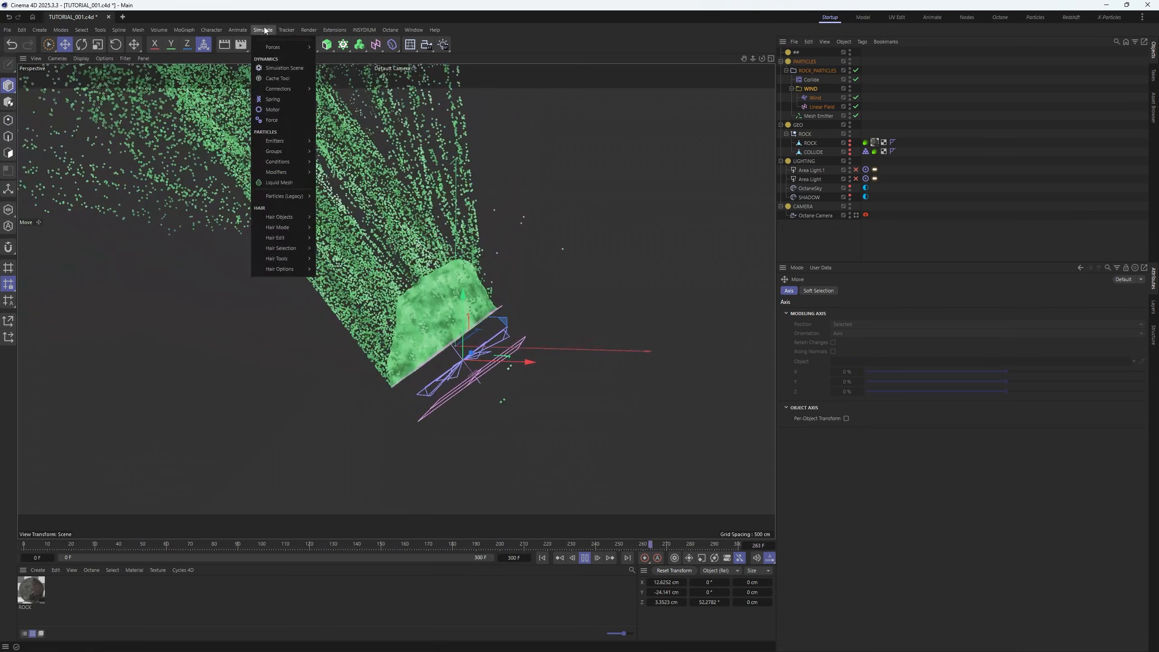
mouse_move(278, 48)
left_click(338, 122)
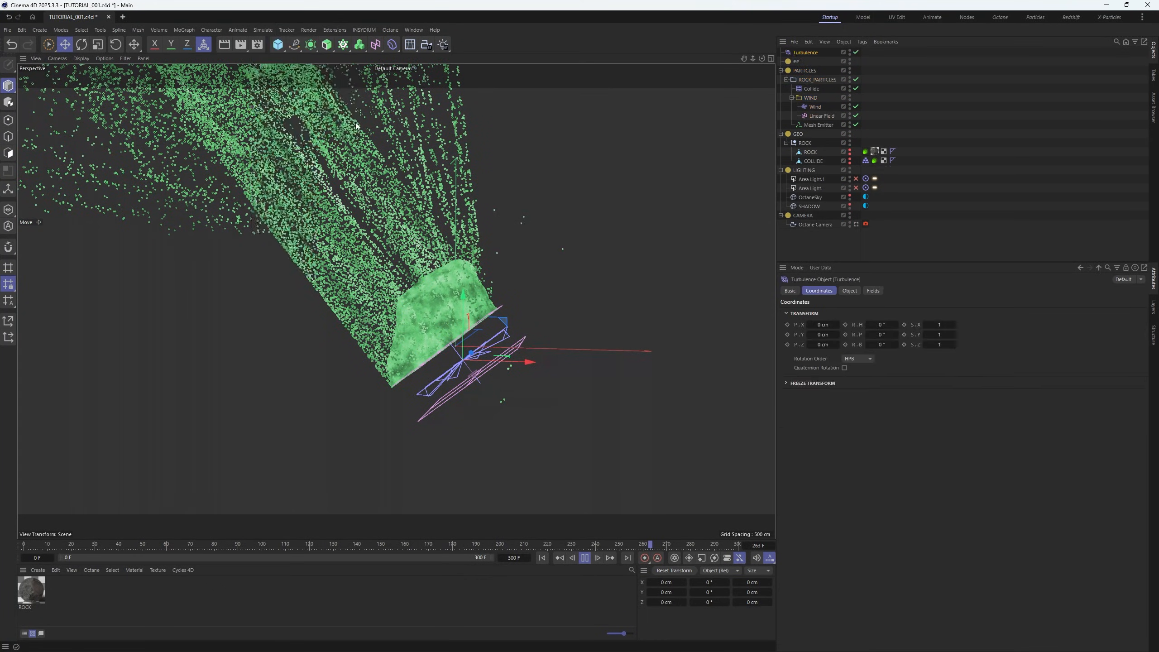
left_click_drag(805, 53, 814, 92)
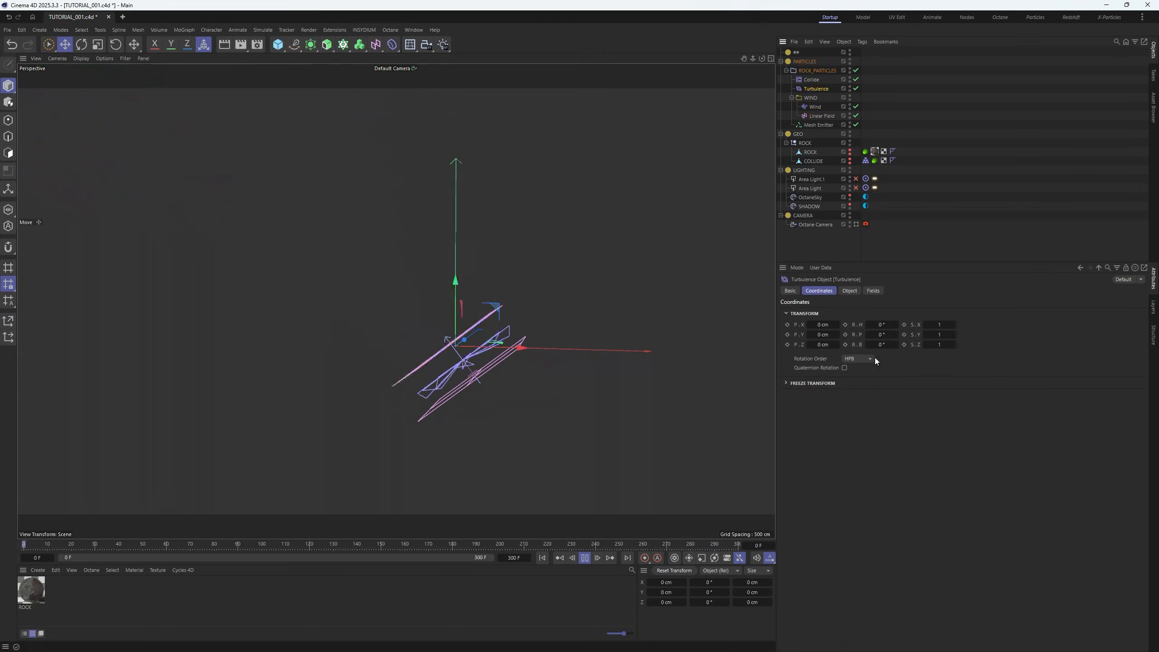
left_click(850, 291)
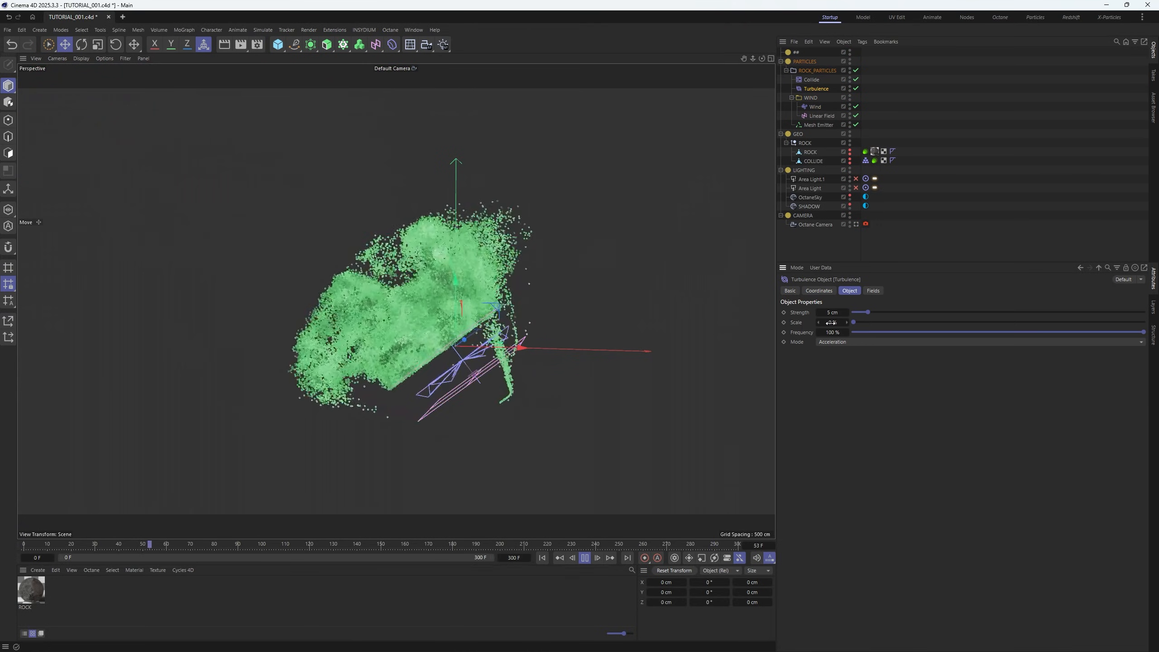
Set the Turbulence force's scale to 1% and its strength to 15 cm
double_click(830, 323)
type("1")
key("Return")
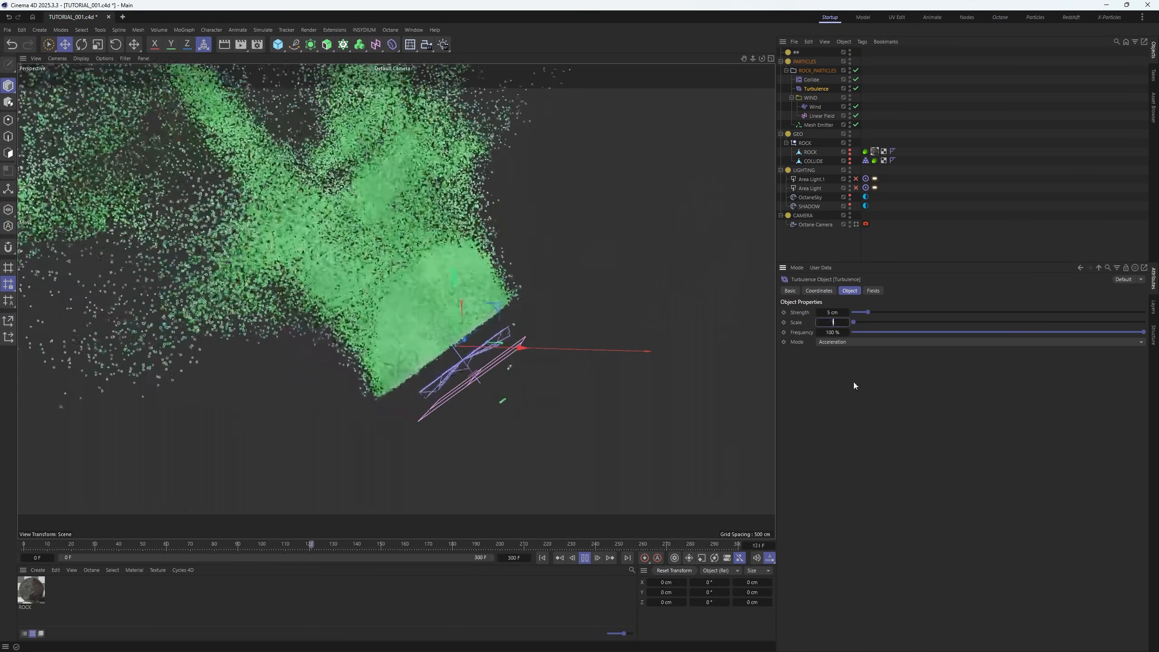
double_click(833, 313)
type("15")
key("Return")
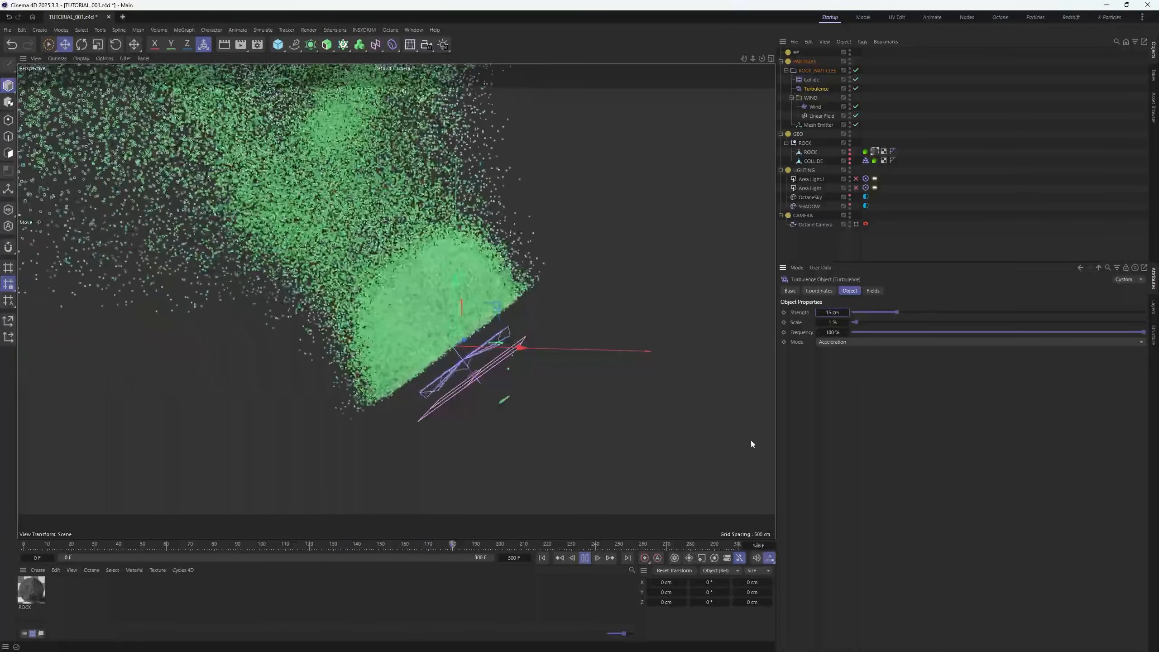
Assign the existing Linear Field to the Turbulence force's fields and restart the simulation
left_click(874, 291)
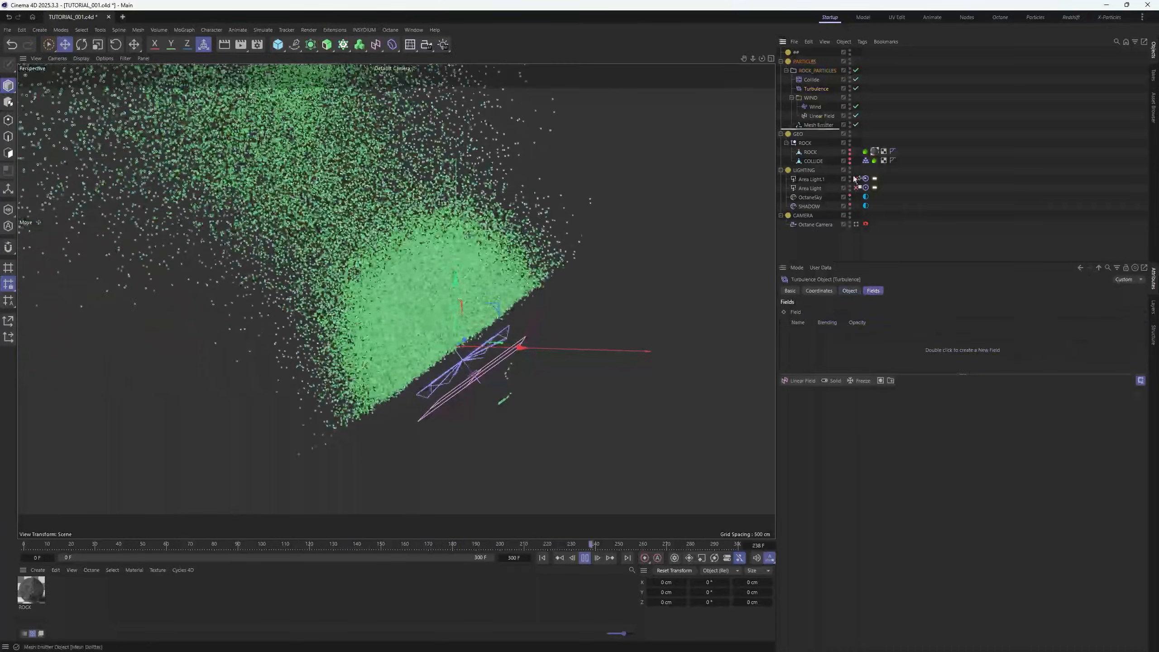
left_click_drag(822, 115, 913, 347)
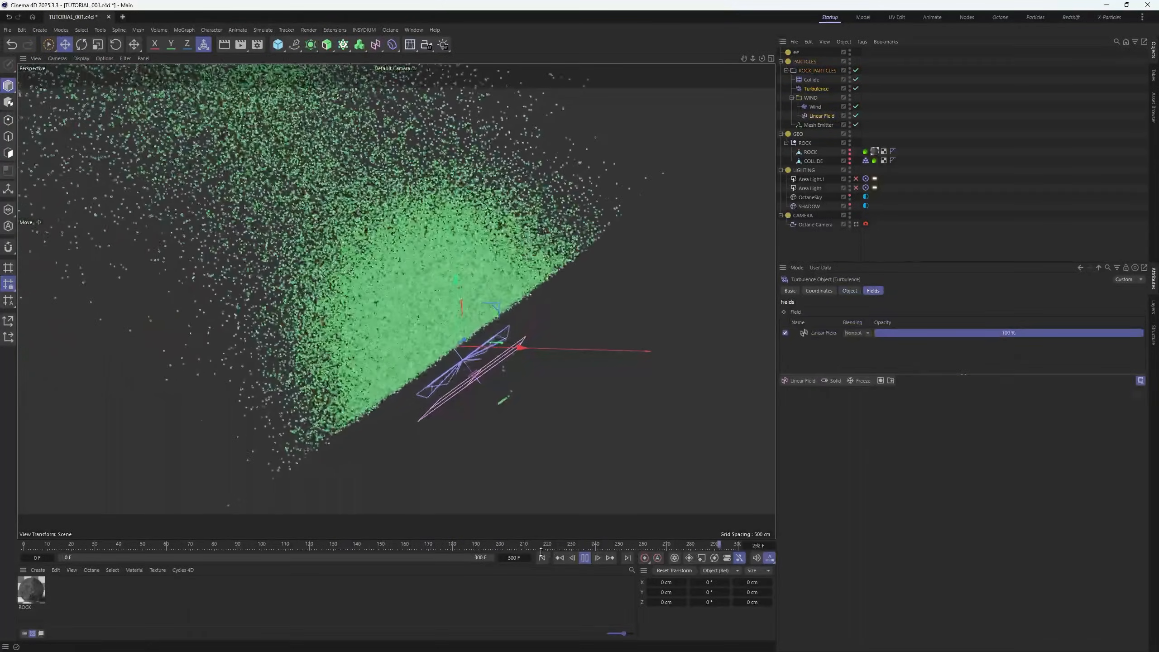
left_click(544, 557)
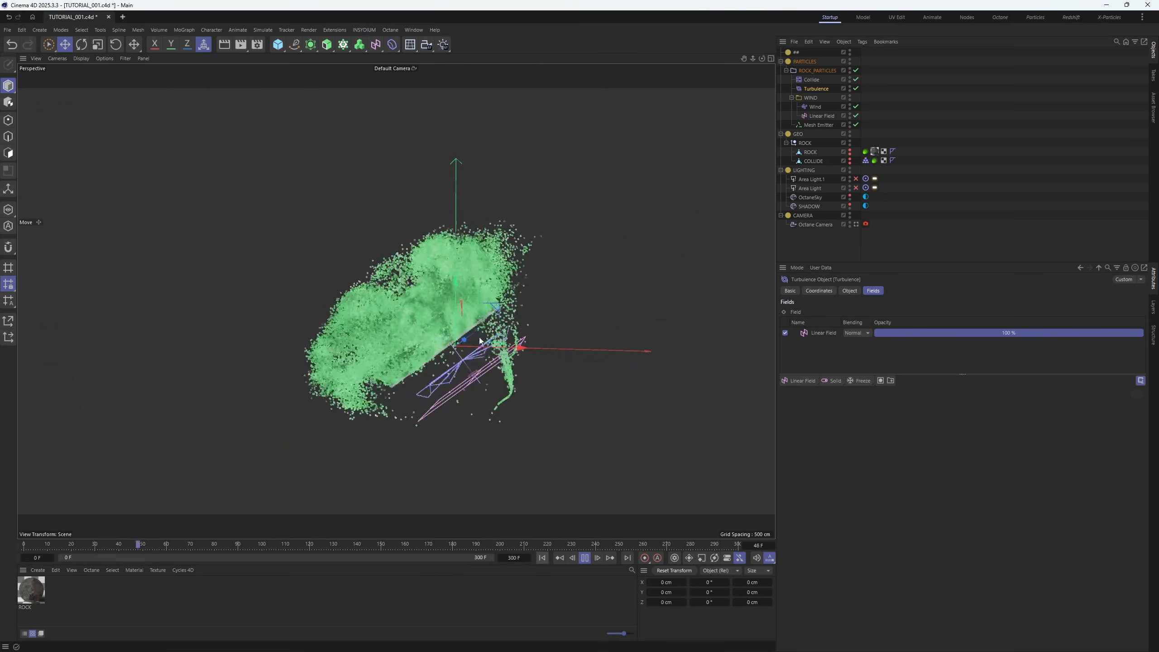
scroll(456, 306, "up", 6)
left_click_drag(452, 305, 430, 326, "alt")
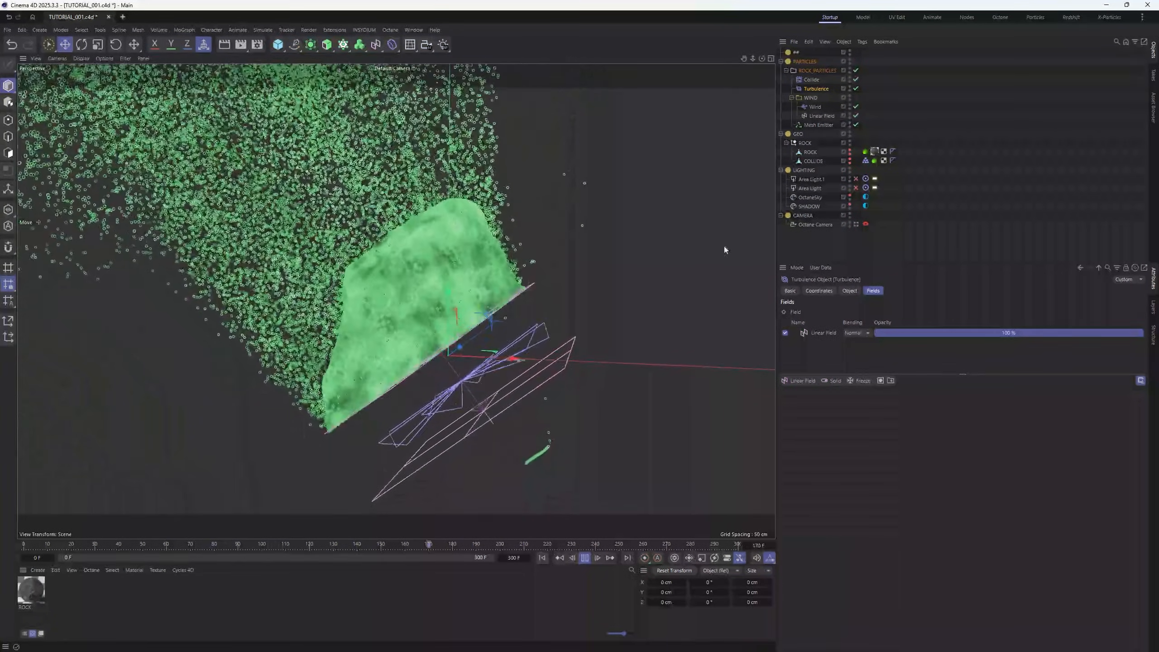
Duplicate the Turbulence force and set the copy's scale to 5% and strength to 20 cm
left_click(850, 291)
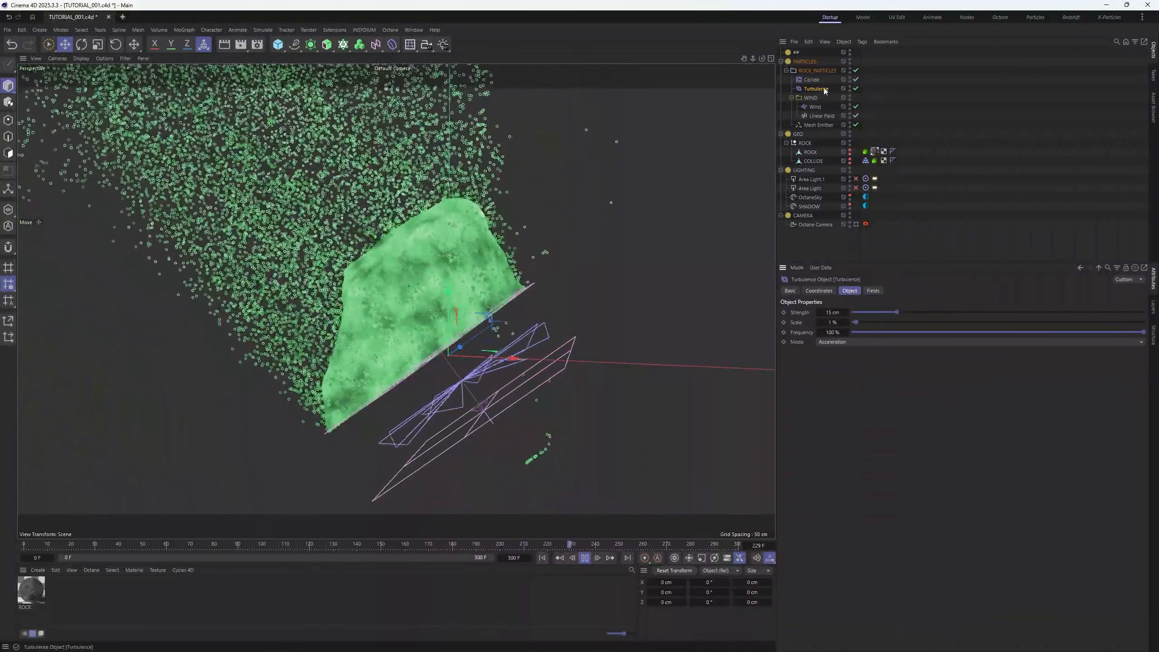
left_click_drag(823, 90, 825, 94, "ctrl")
double_click(832, 323)
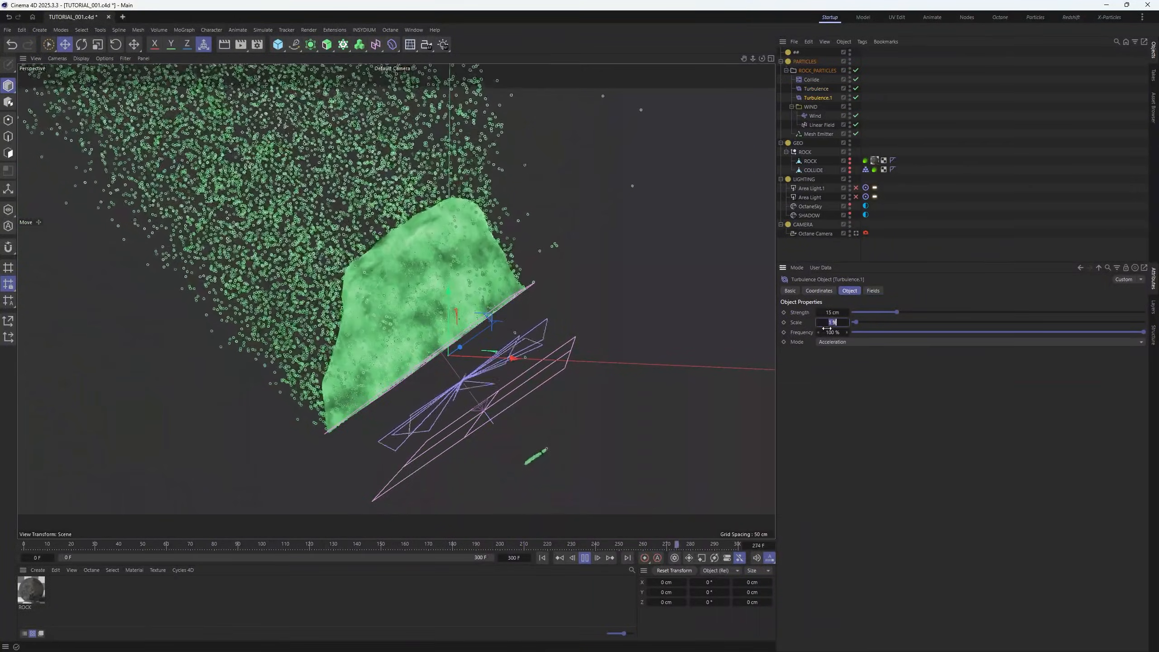
type("5")
double_click(833, 313)
type("20")
key("Return")
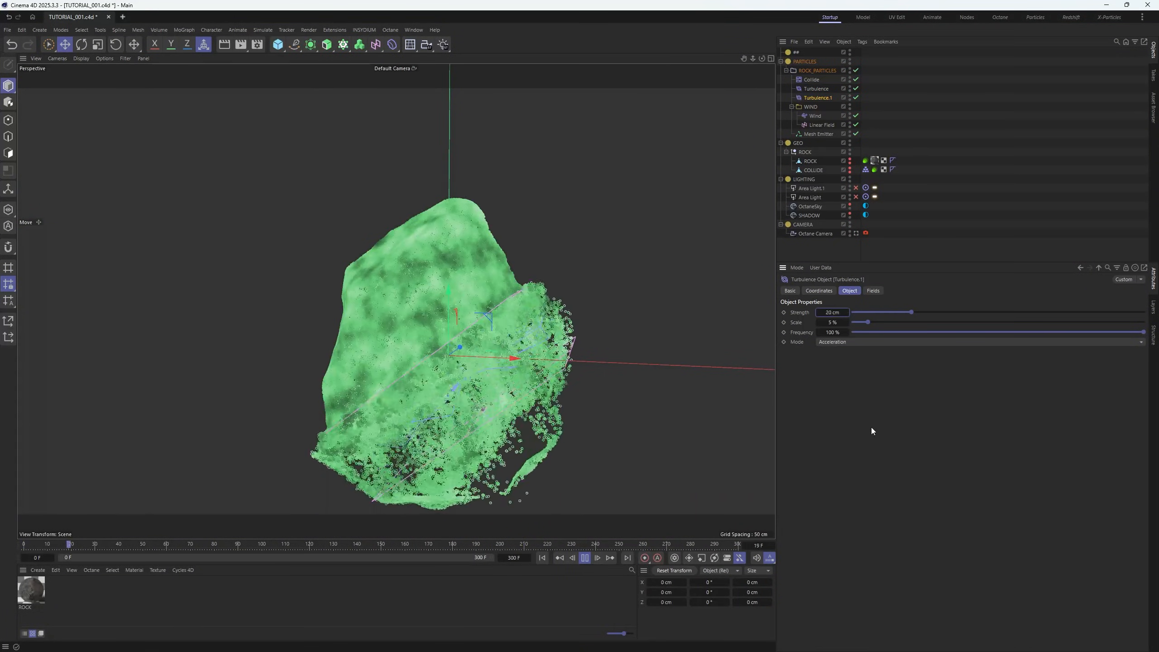
Duplicate the 5% turbulence to make a third one and set its scale to 25%
left_click_drag(821, 98, 823, 103, "ctrl")
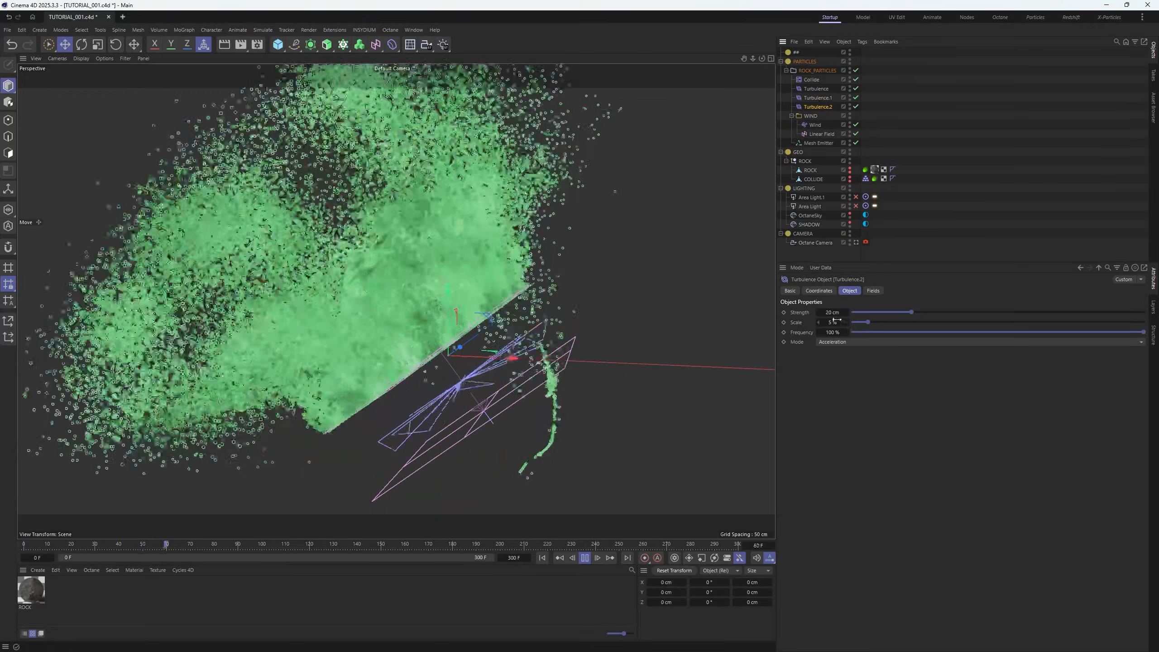
double_click(831, 322)
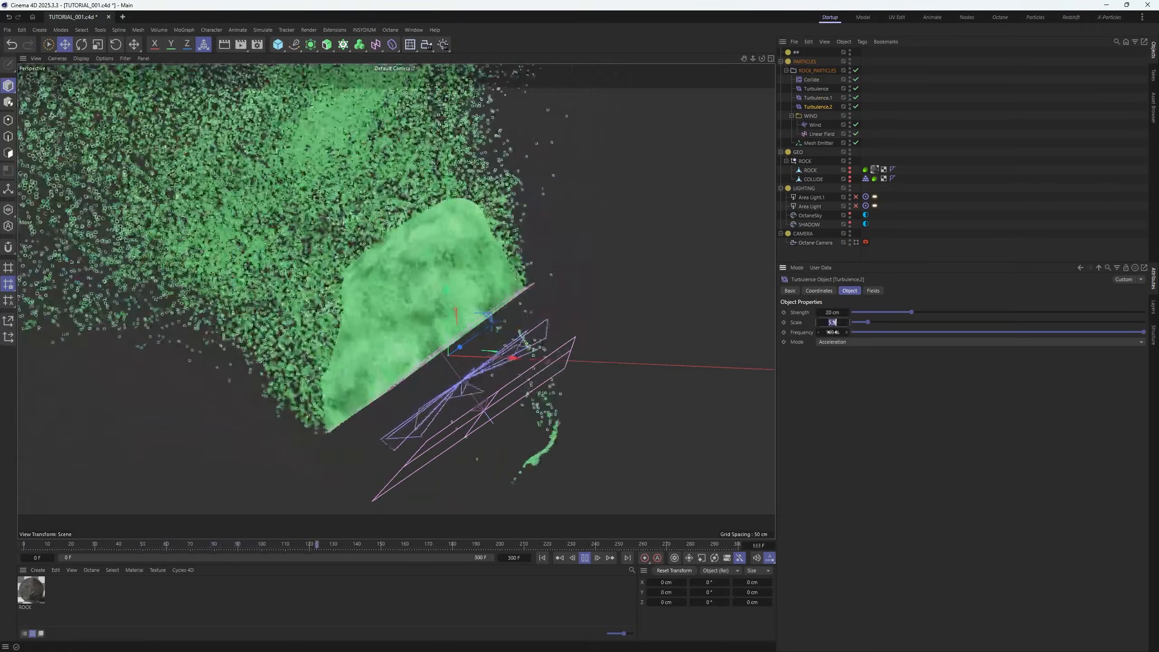
type("25")
key("Return")
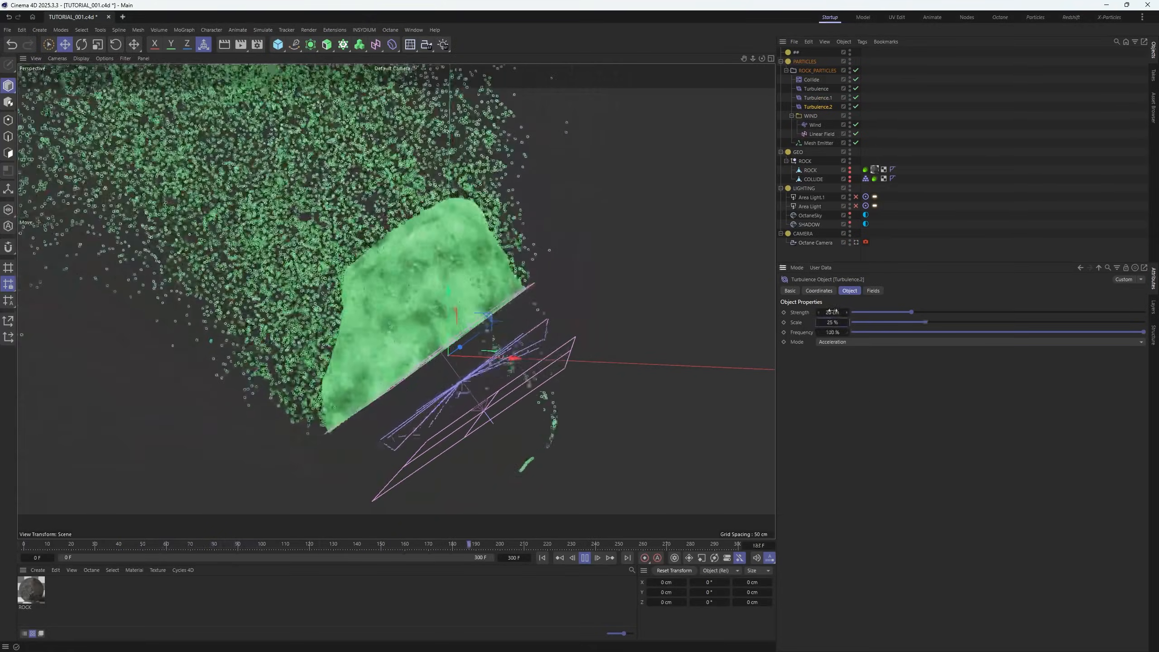
right_click_drag(469, 274, 431, 318, "alt")
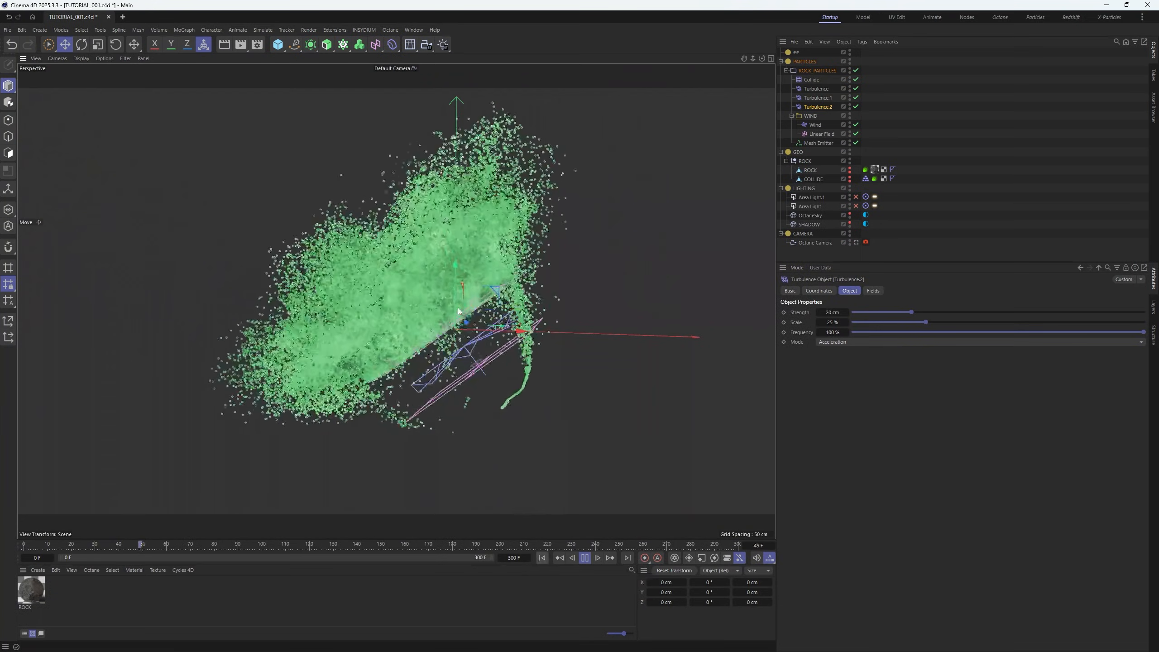
left_click_drag(396, 300, 447, 271, "alt")
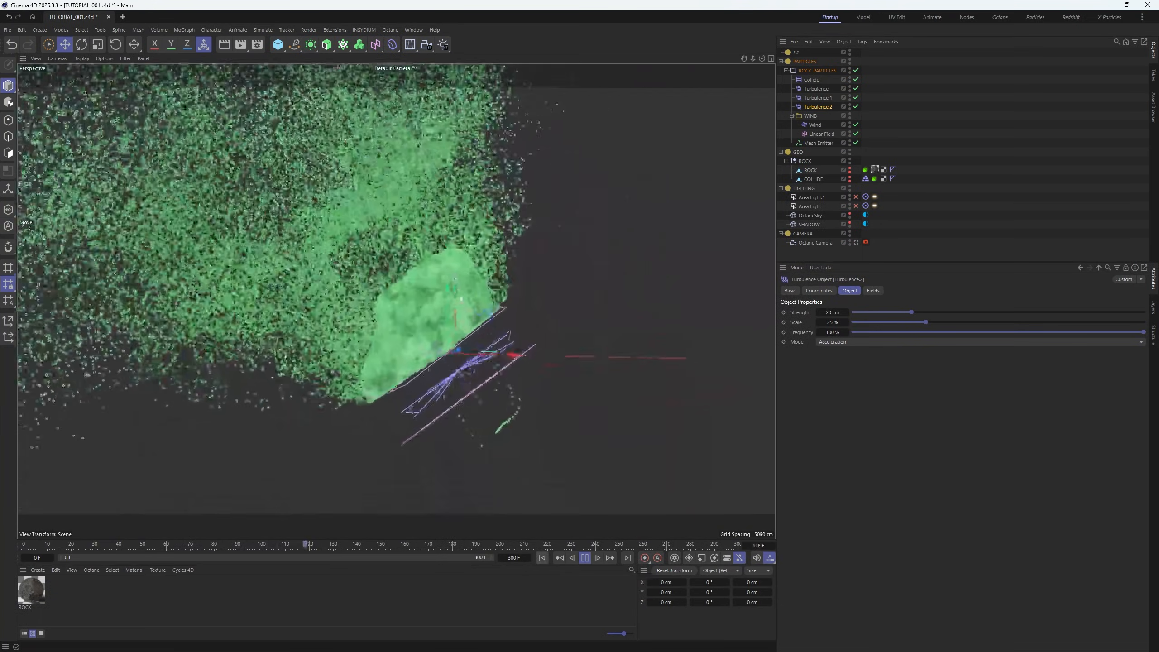
Rename the three Turbulence forces SMALL, MEDIUM and BIG in order of increasing scale
double_click(818, 89)
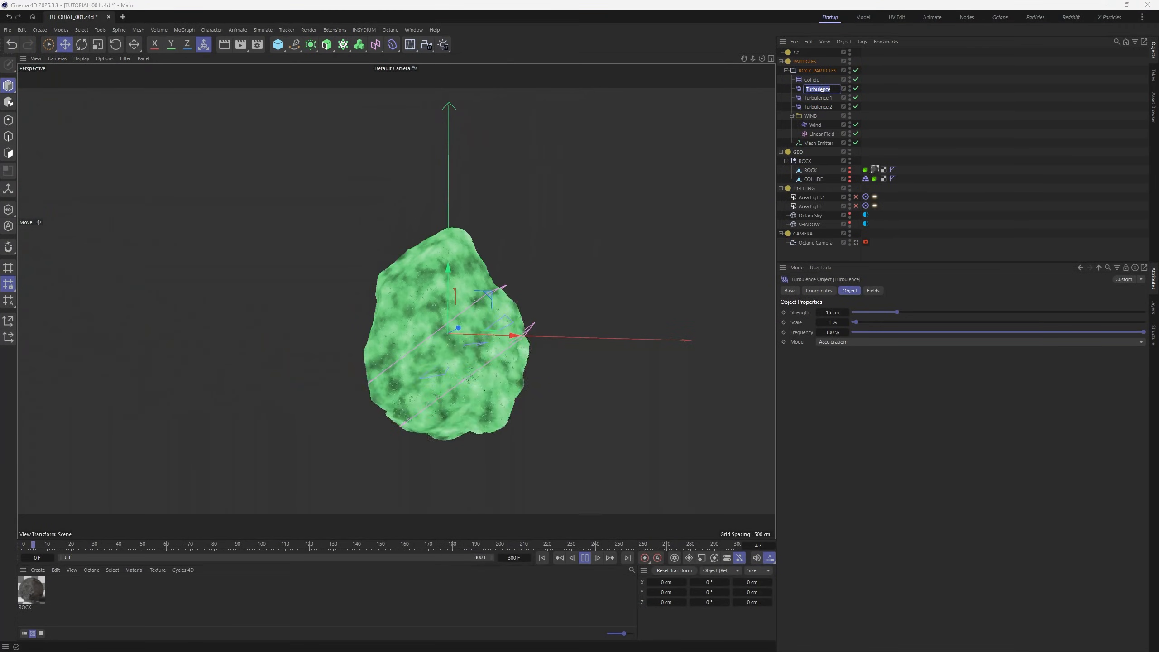
type("SMALL")
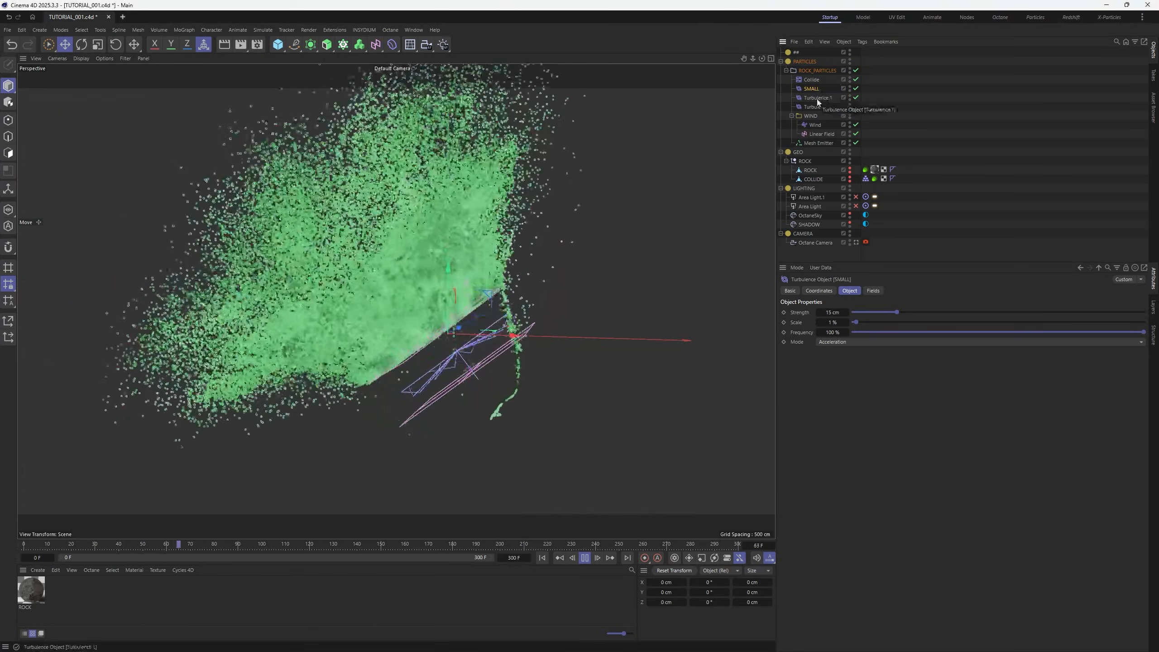
double_click(817, 98)
type("MEDIUM")
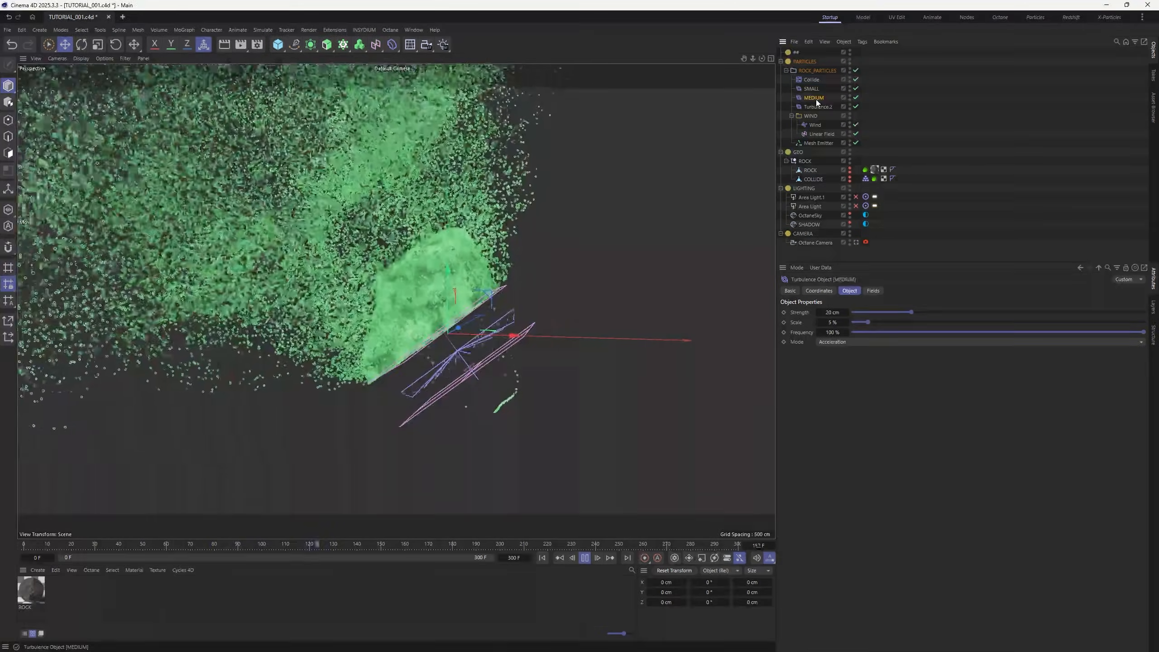
double_click(819, 107)
type("BIG")
key("Return")
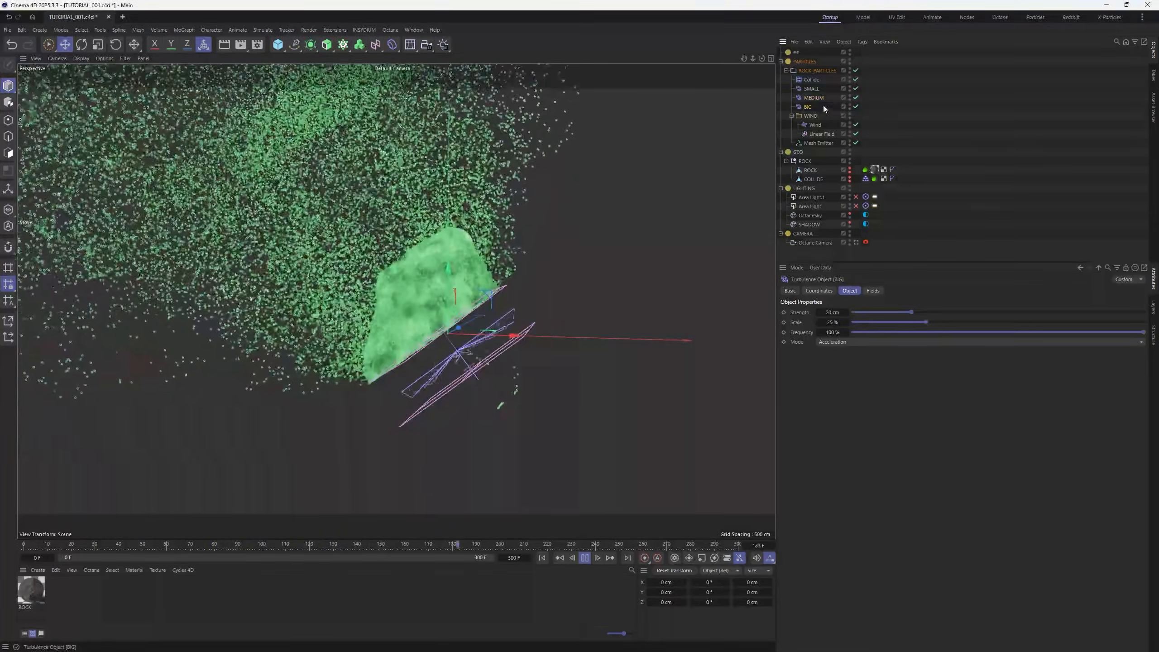
Set the Wind force's turbulence to 25%, turbulence scale to 100% and turbulence frequency to 50%
left_click(815, 125)
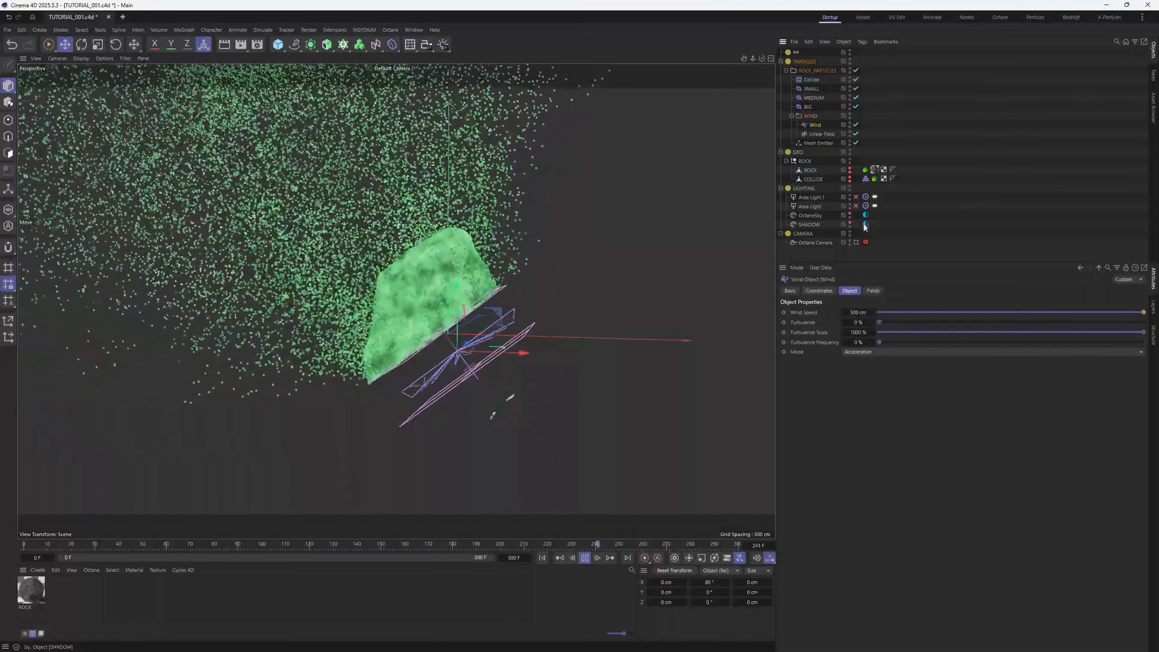
left_click_drag(887, 322, 893, 322)
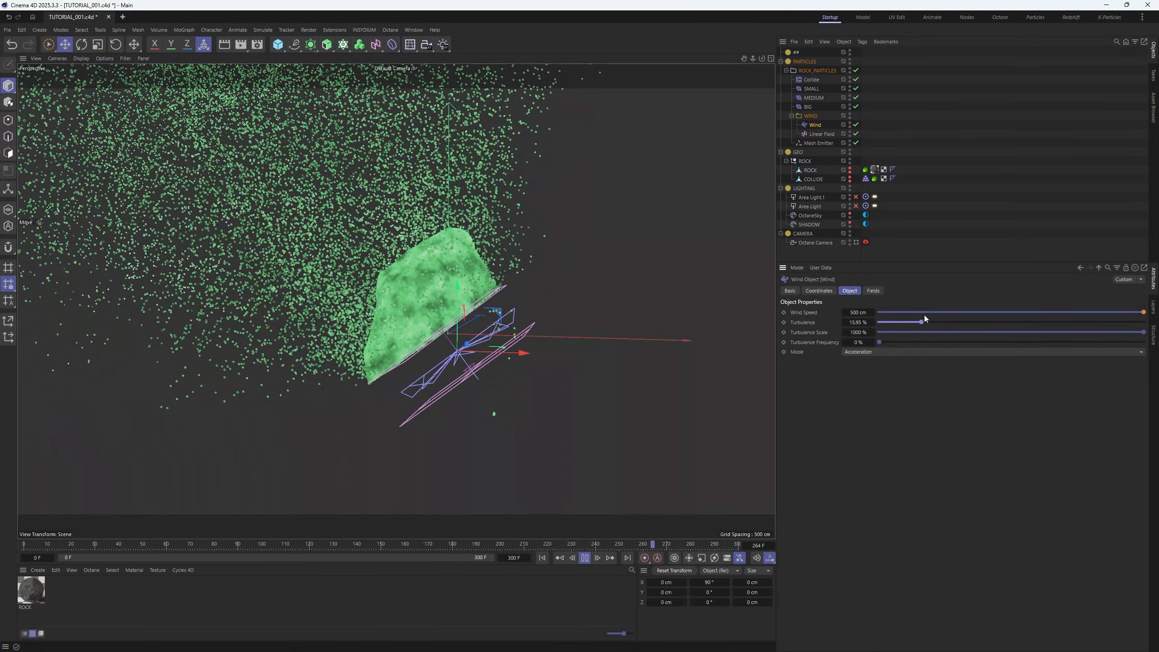
left_click_drag(975, 334, 1008, 336)
left_click_drag(922, 331, 909, 330)
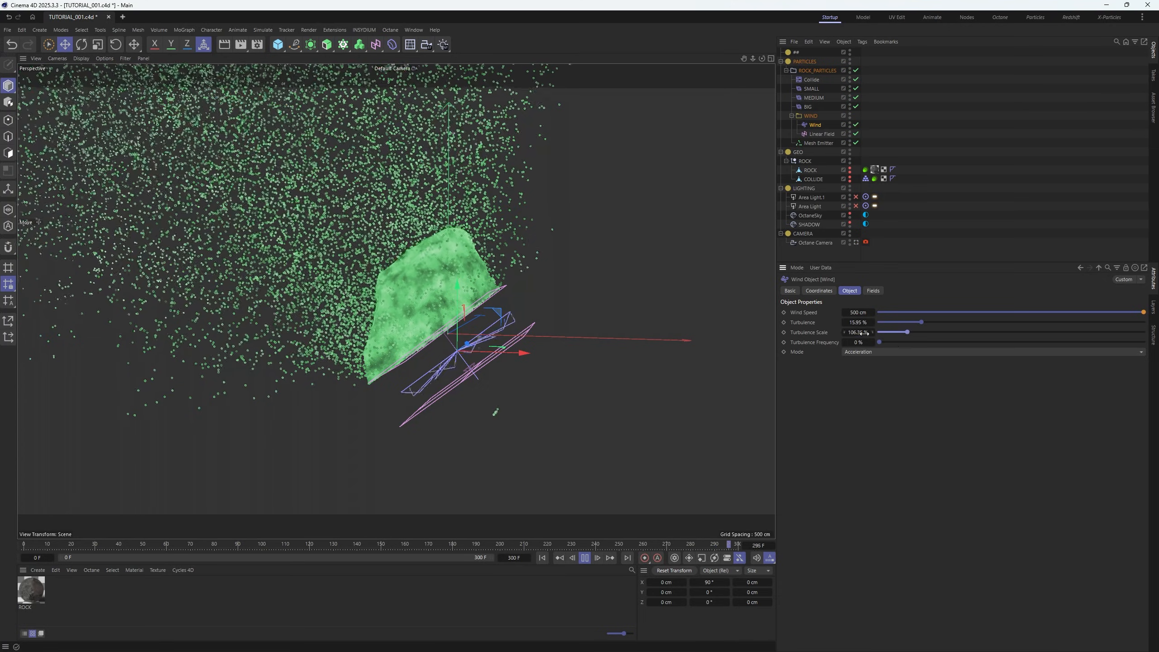
double_click(864, 325)
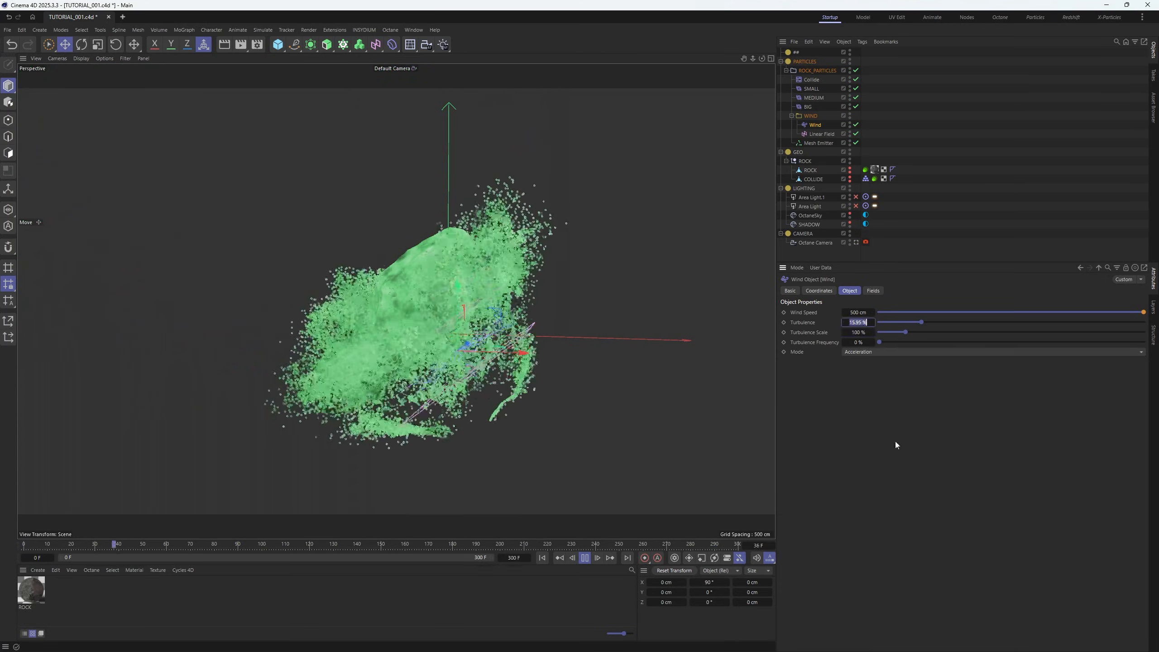
type("25")
double_click(859, 341)
type("50")
key("Return")
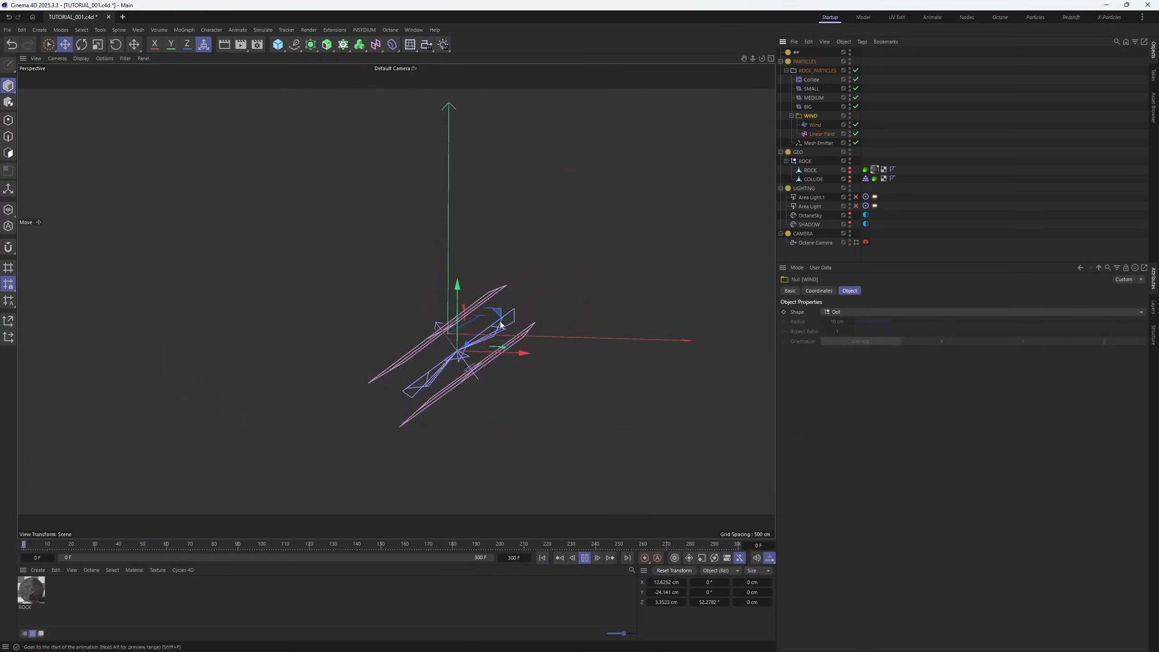
Raise the WIND group to about Y 61 cm during playback, and reduce the BIG turbulence's strength
key("F8")
left_click_drag(490, 325, 493, 262)
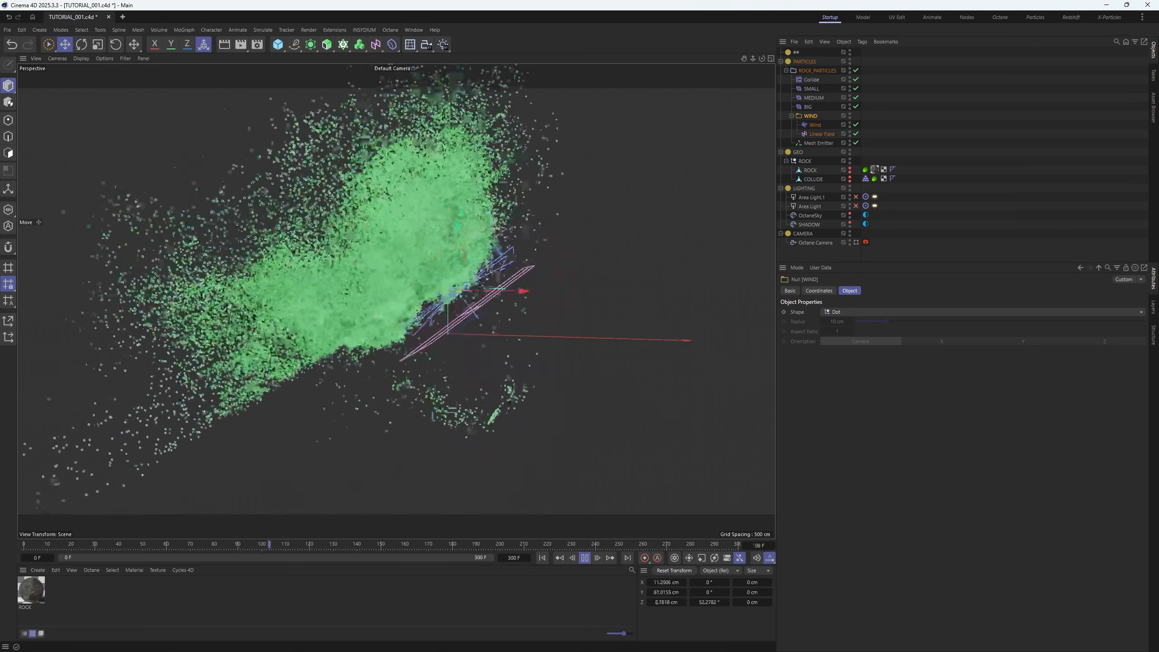
key("F8")
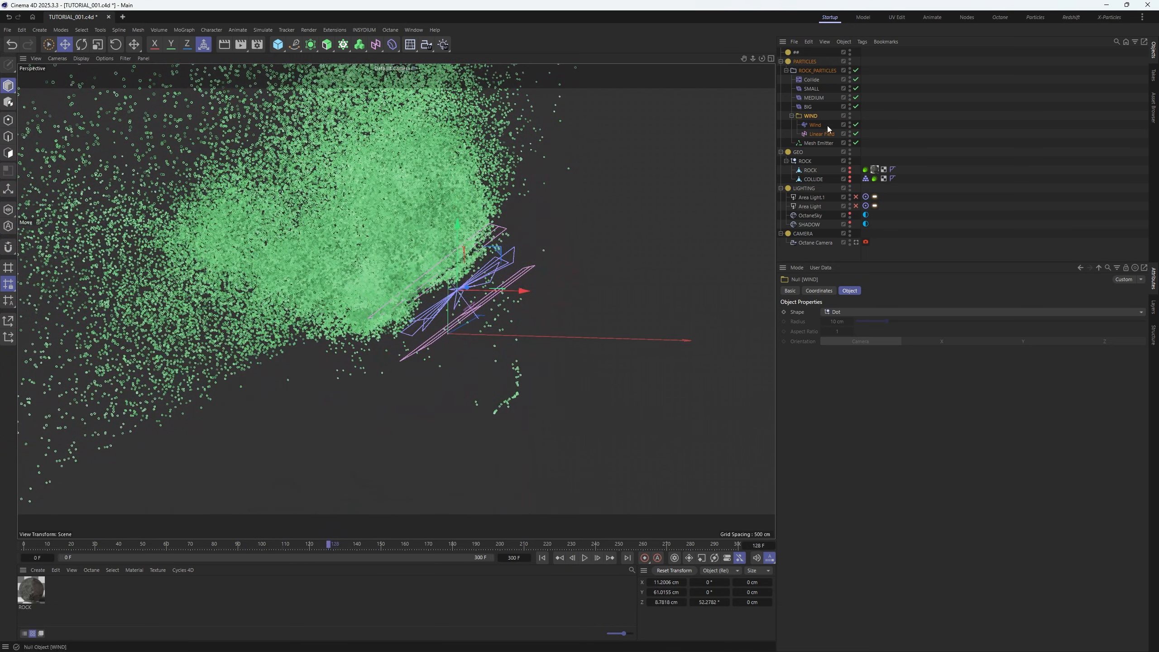
left_click(813, 105)
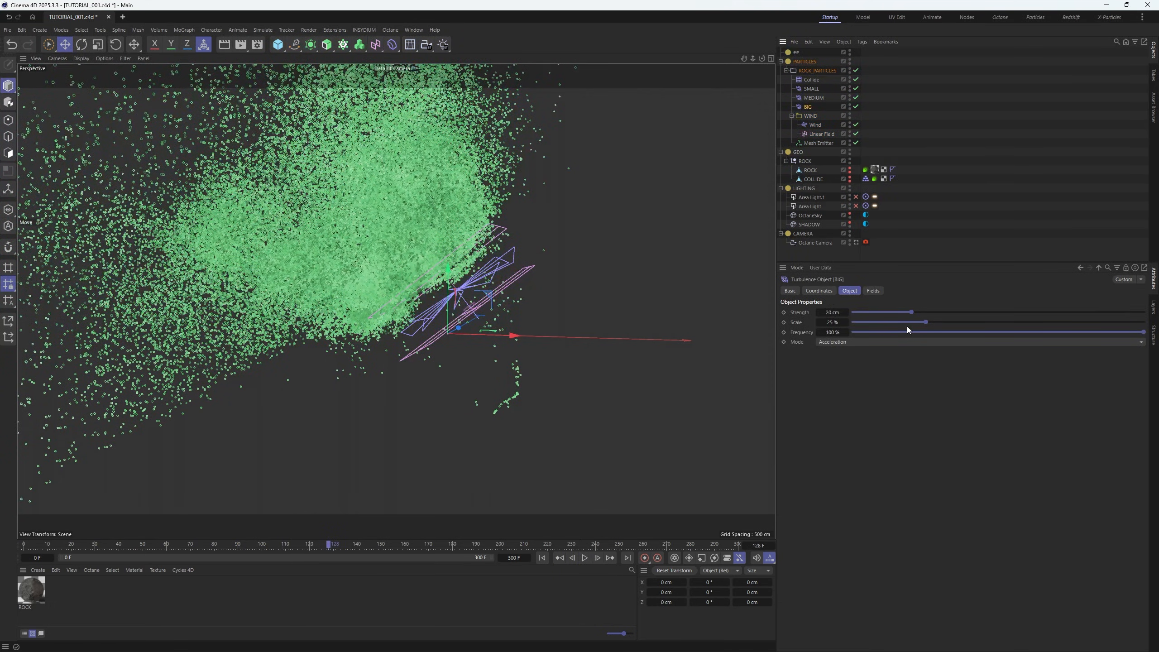
left_click_drag(904, 312, 869, 312)
Replay the simulation from the start while moving the WIND group below the rock and back to about X 13, Y 23.4, Z 6.8 cm
left_click(811, 115)
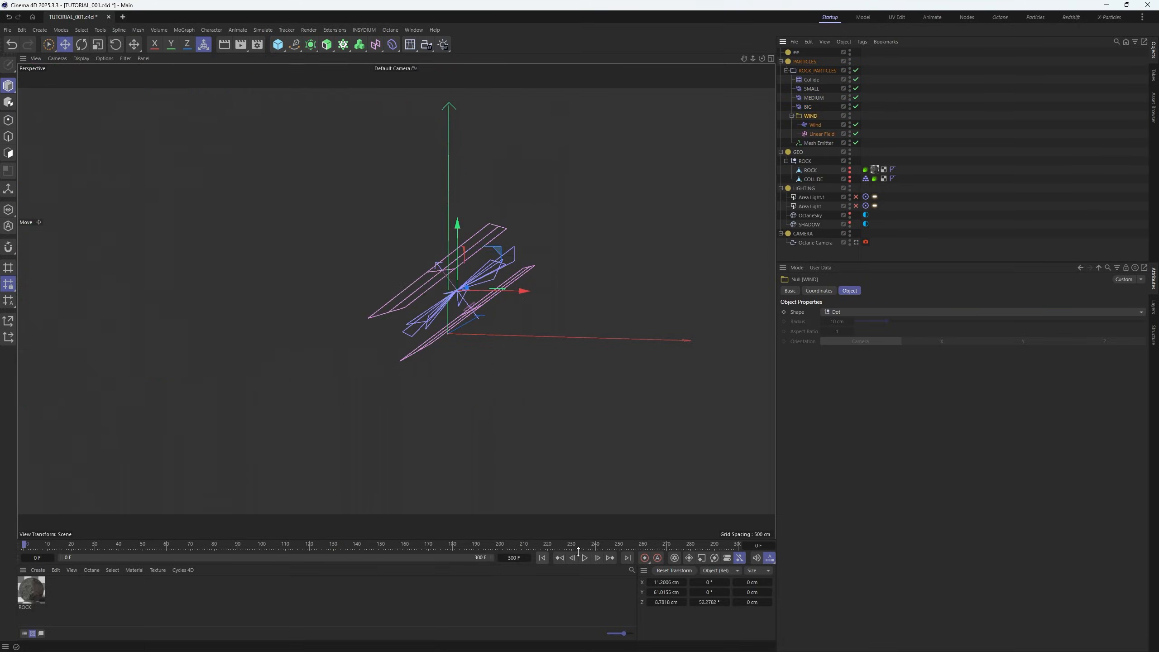
left_click(542, 558)
left_click_drag(525, 441, 652, 557)
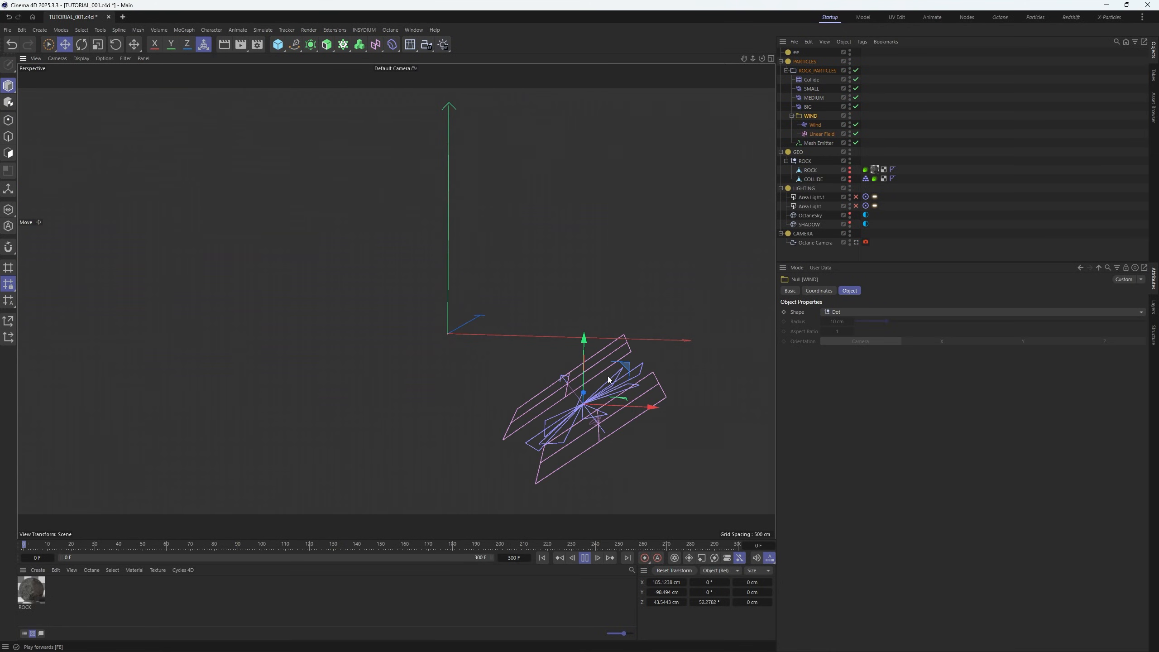
left_click_drag(608, 376, 483, 290)
Disable the SMALL, MEDIUM and BIG turbulence forces and restart the simulation
left_click_drag(856, 107, 861, 88)
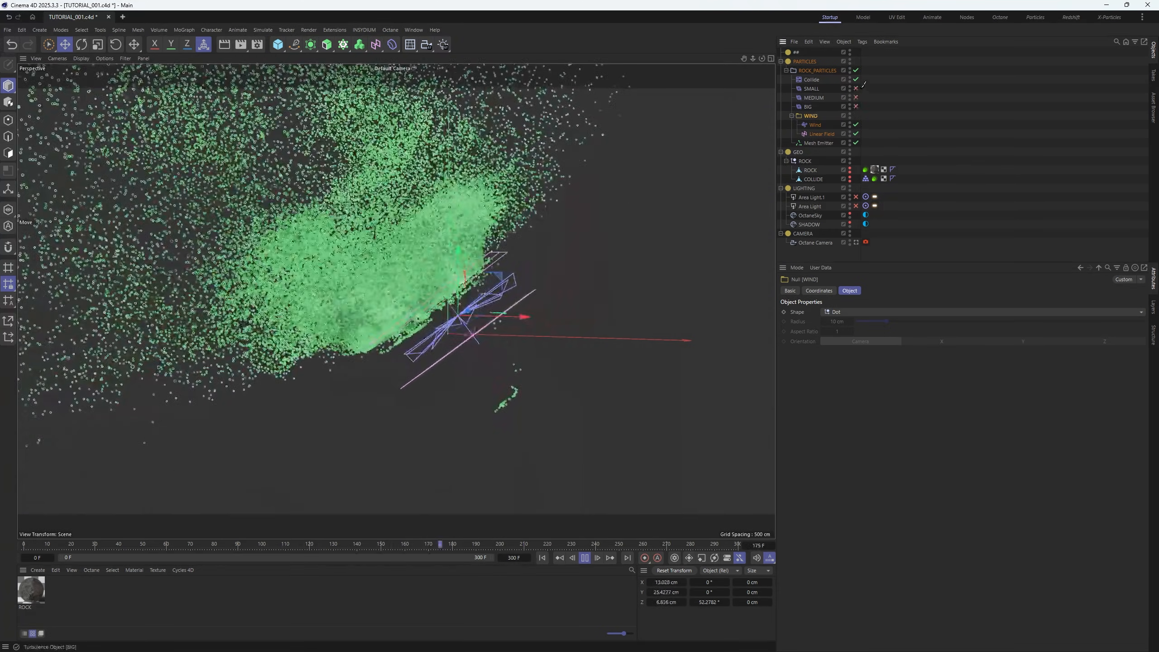
left_click(542, 558)
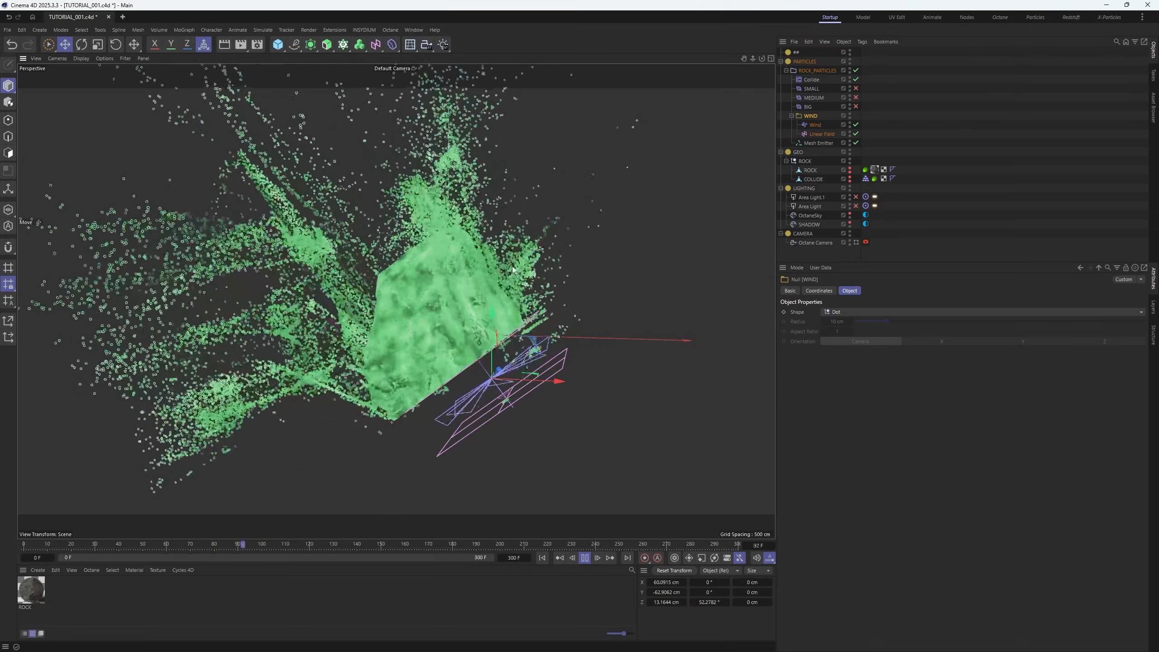
Re-enable the SMALL and MEDIUM turbulence forces and restart the simulation
left_click(856, 89)
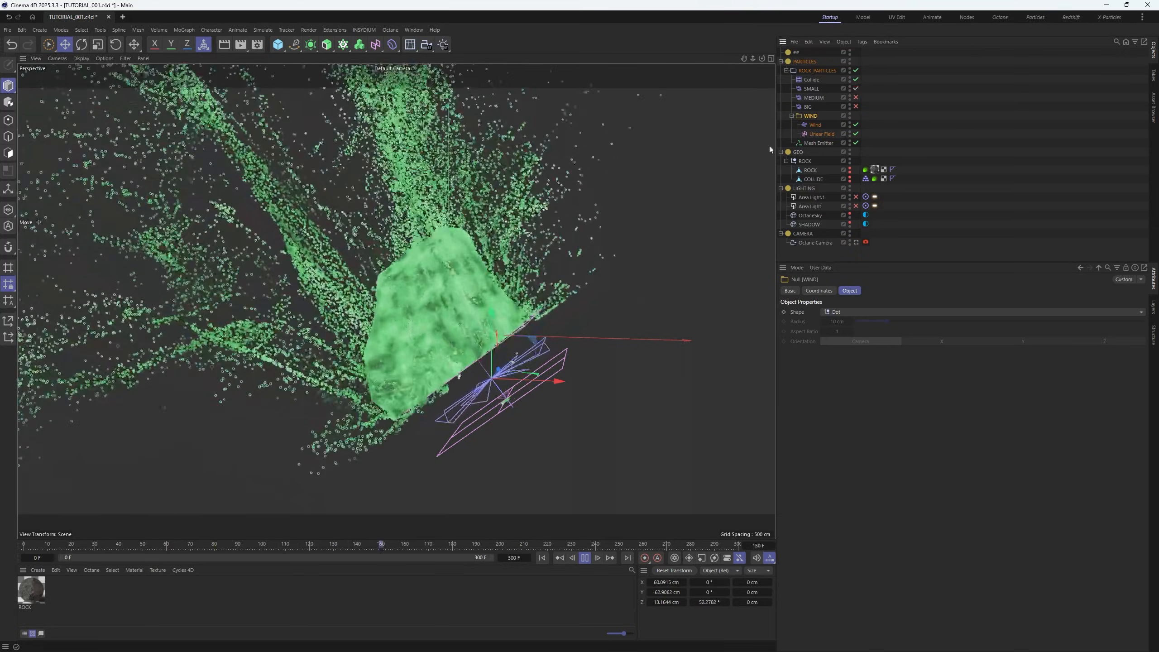
left_click(856, 97)
left_click(542, 558)
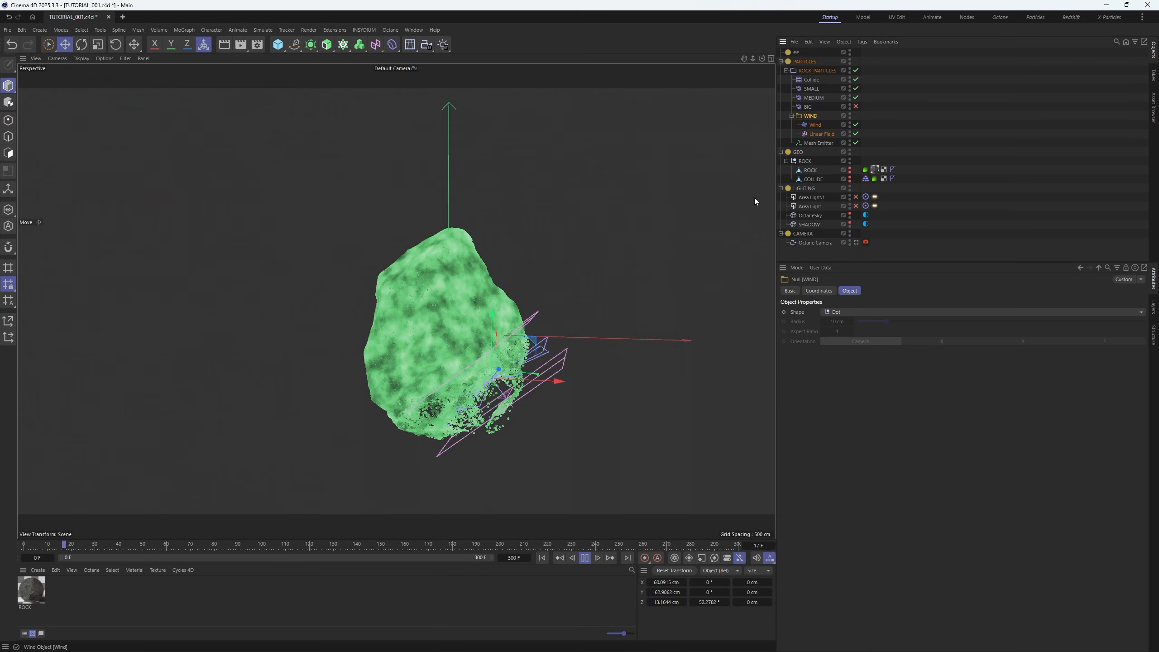
Set the Wind force's turbulence to about 10.5% and its turbulence frequency to about 33.8%
left_click(814, 97)
left_click_drag(853, 312, 908, 321)
left_click(815, 124)
left_click_drag(1012, 342, 969, 343)
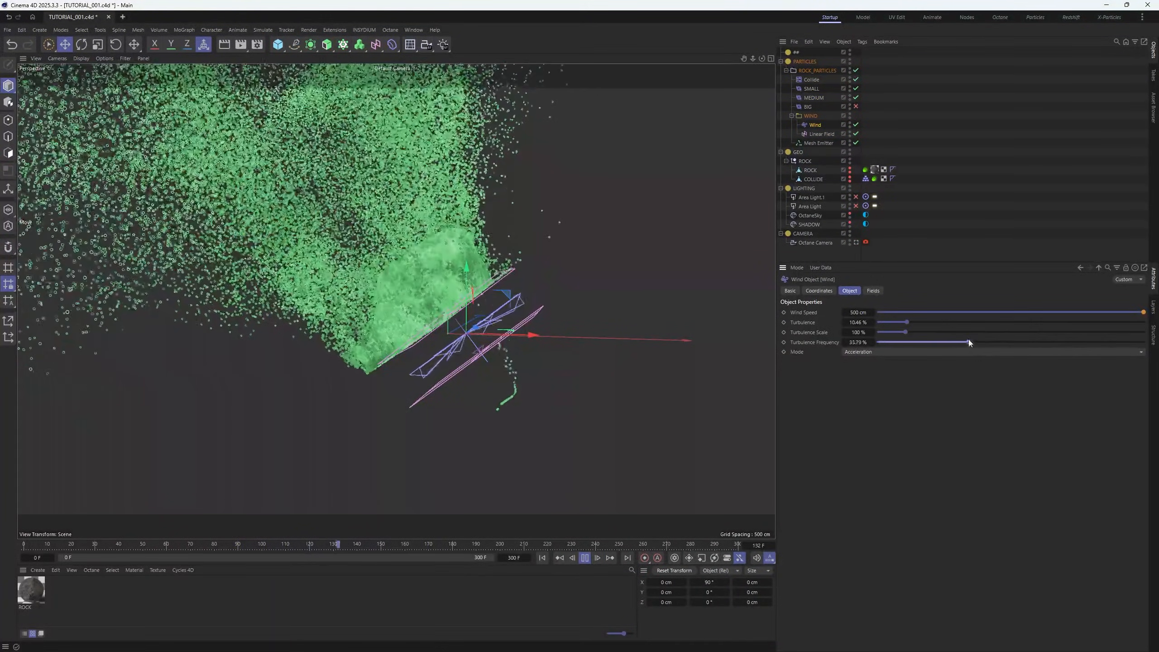
Re-enable the BIG turbulence and move the WIND group to about X 34.8, Y 12.1, Z 11.6 cm
left_click(811, 116)
left_click(856, 107)
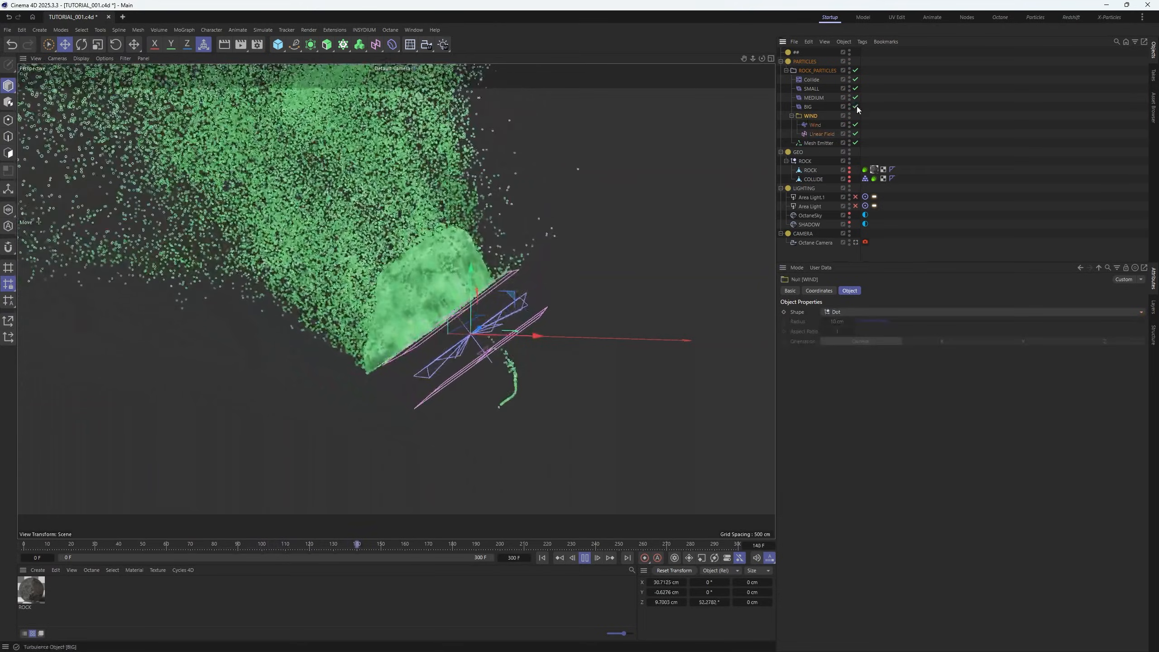
key("shift+f")
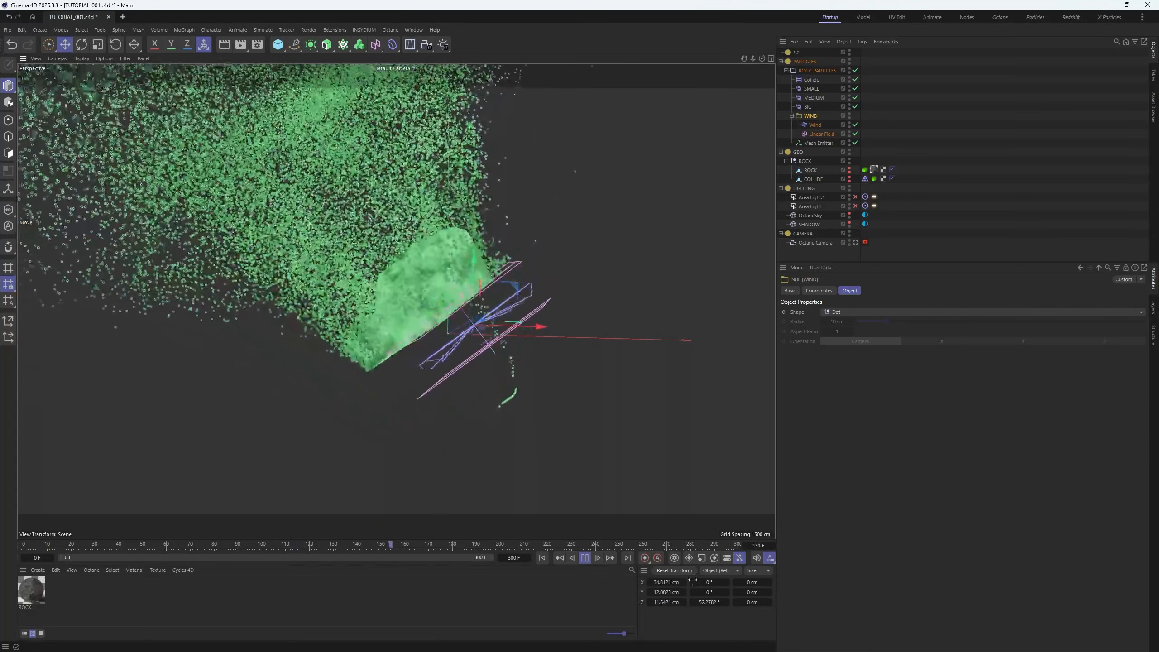
Set the Mesh Emitter's particle count to 500000 and replay the simulation from the first frame
key("F8")
left_click(818, 144)
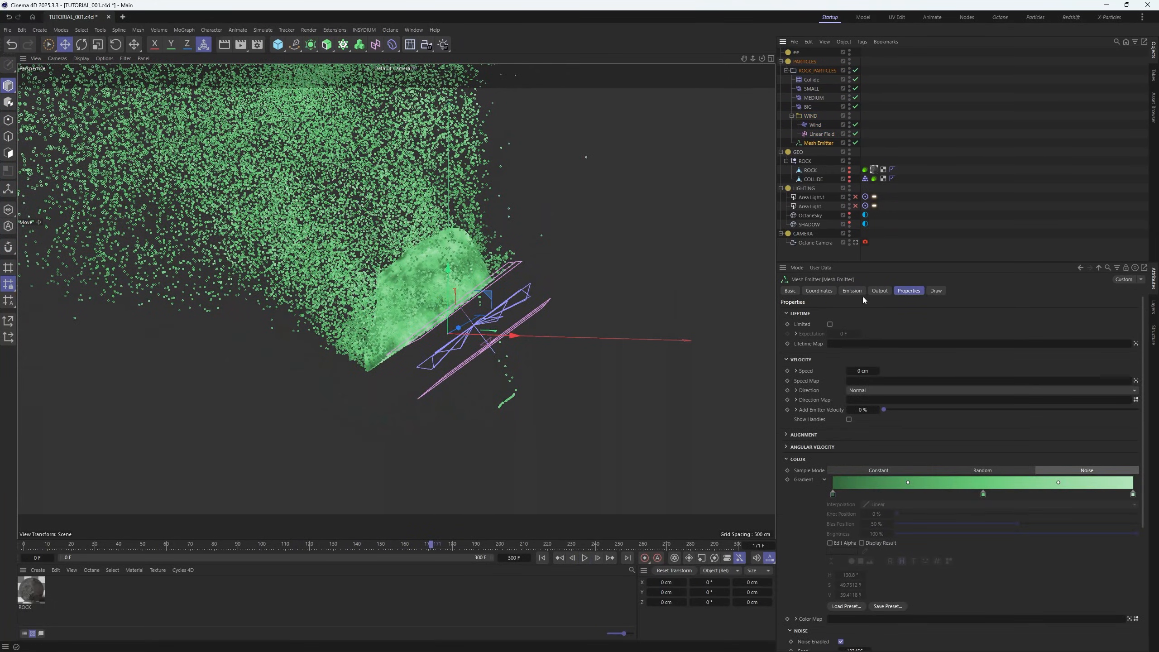
left_click(851, 290)
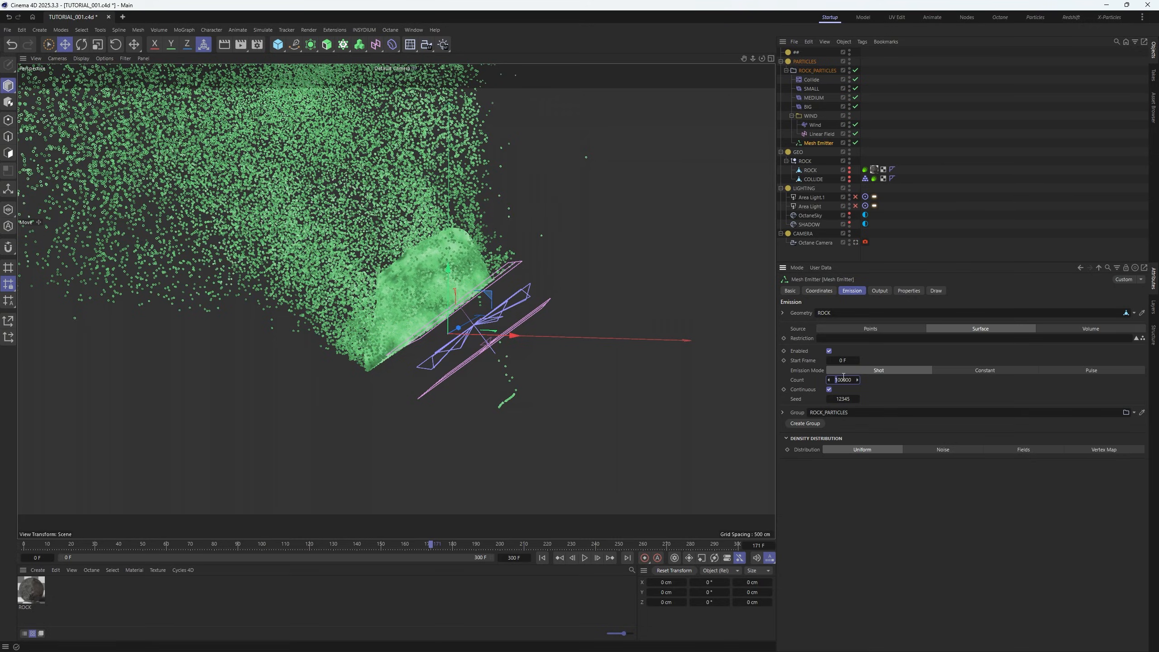
left_click(561, 558)
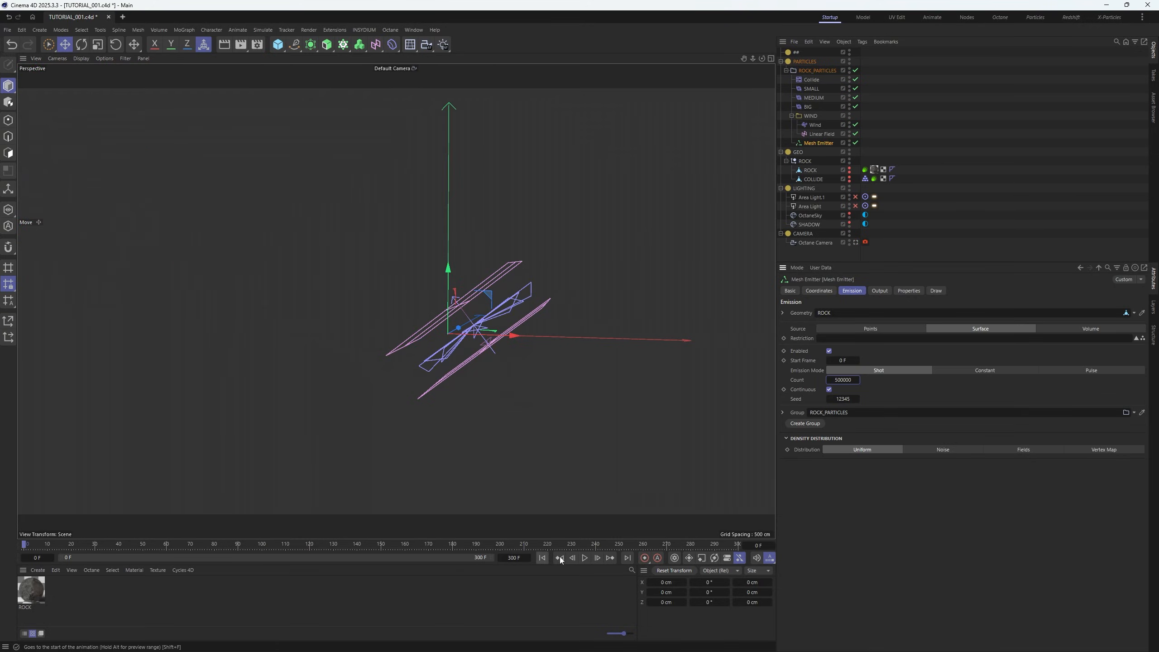
left_click(585, 562)
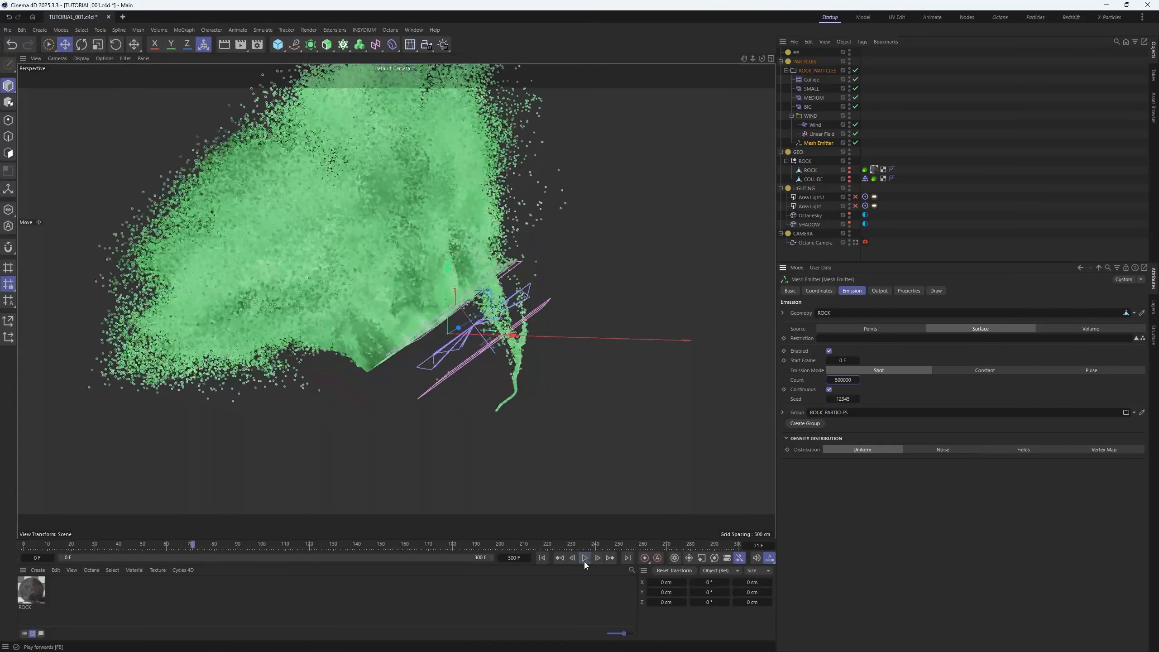
Move the WIND group below the rock, sweep it back to about X 20.2, Y -7.0, Z -13.6 cm during playback, and restart the simulation
left_click(809, 117)
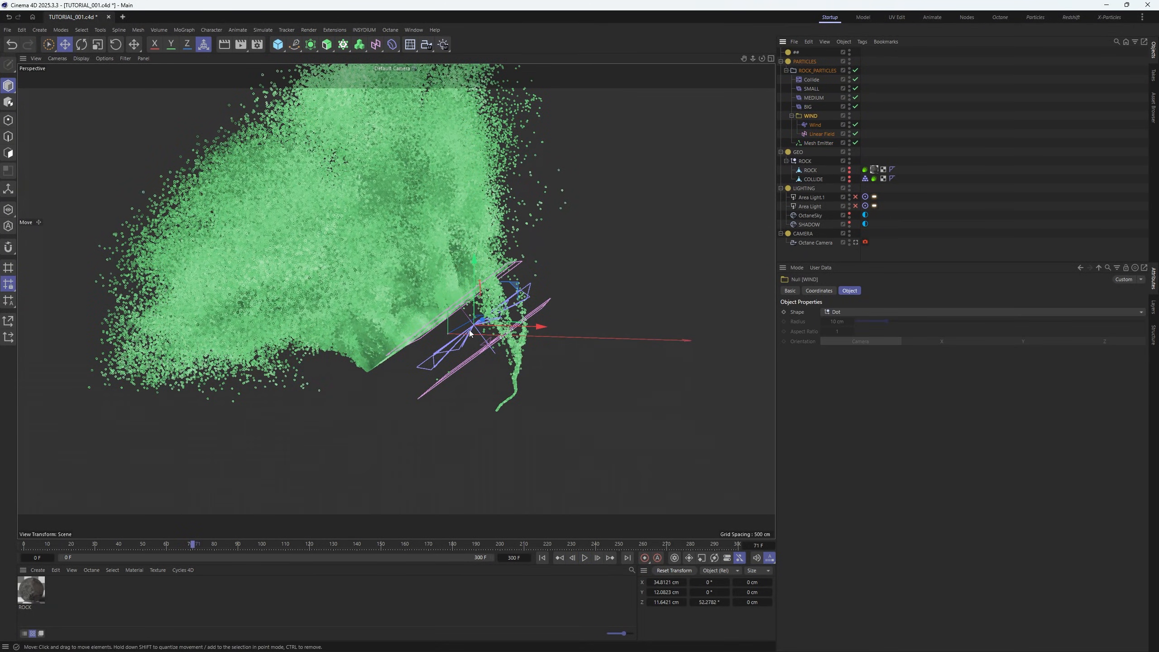
left_click_drag(475, 330, 591, 500)
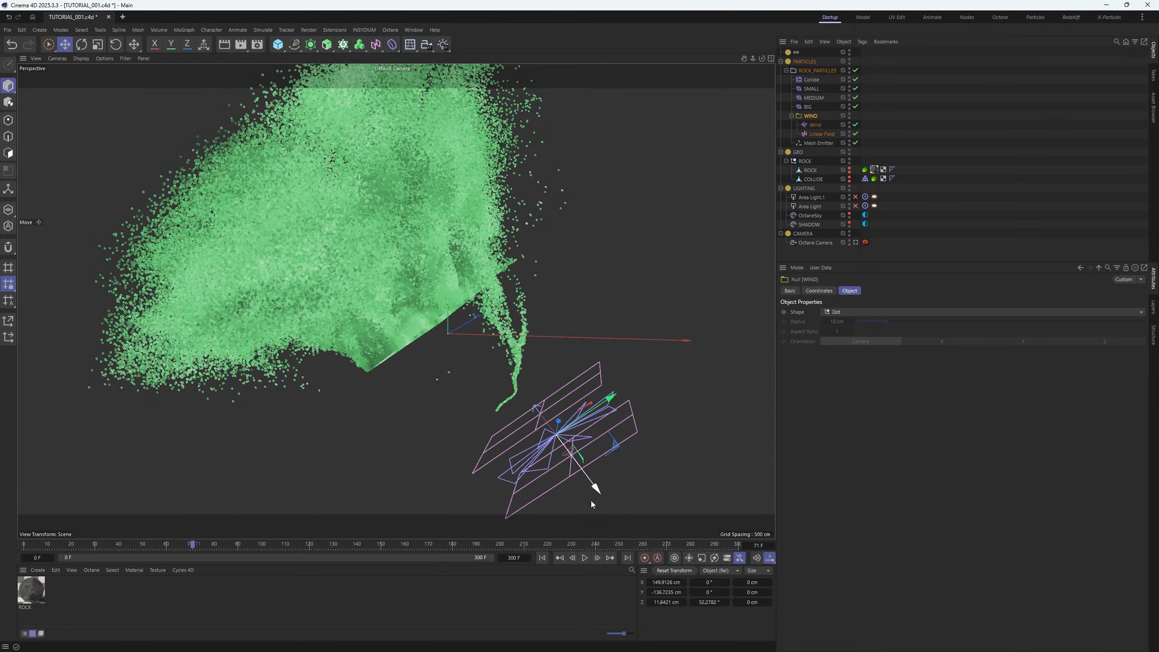
left_click(542, 558)
left_click(584, 557)
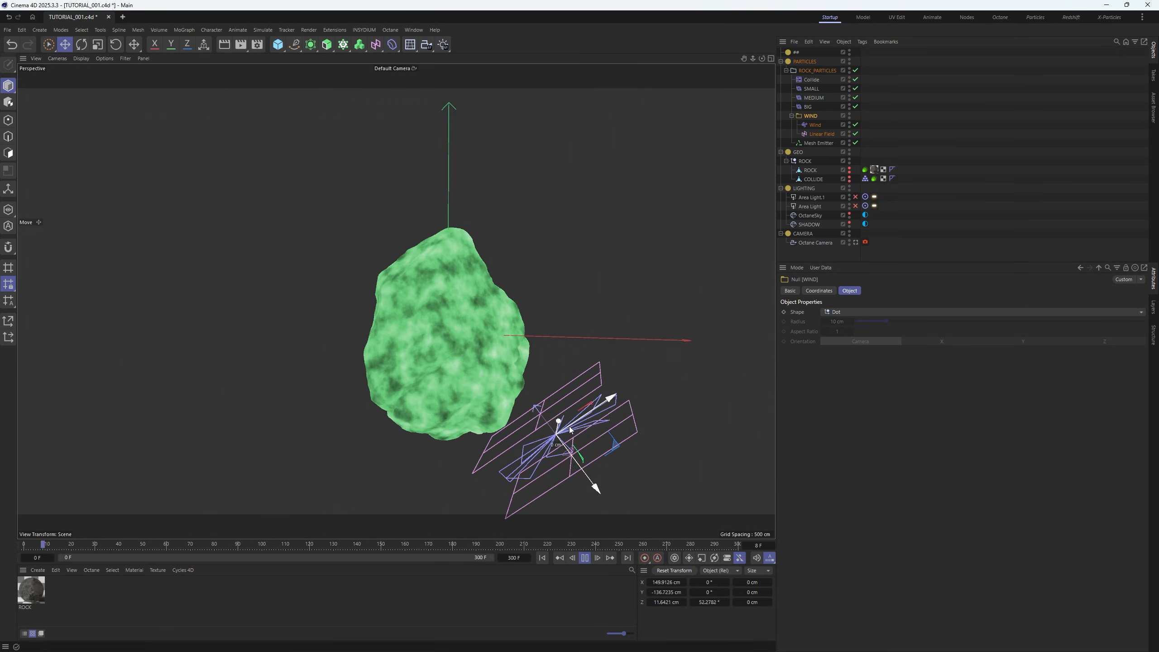
left_click_drag(577, 433, 482, 336)
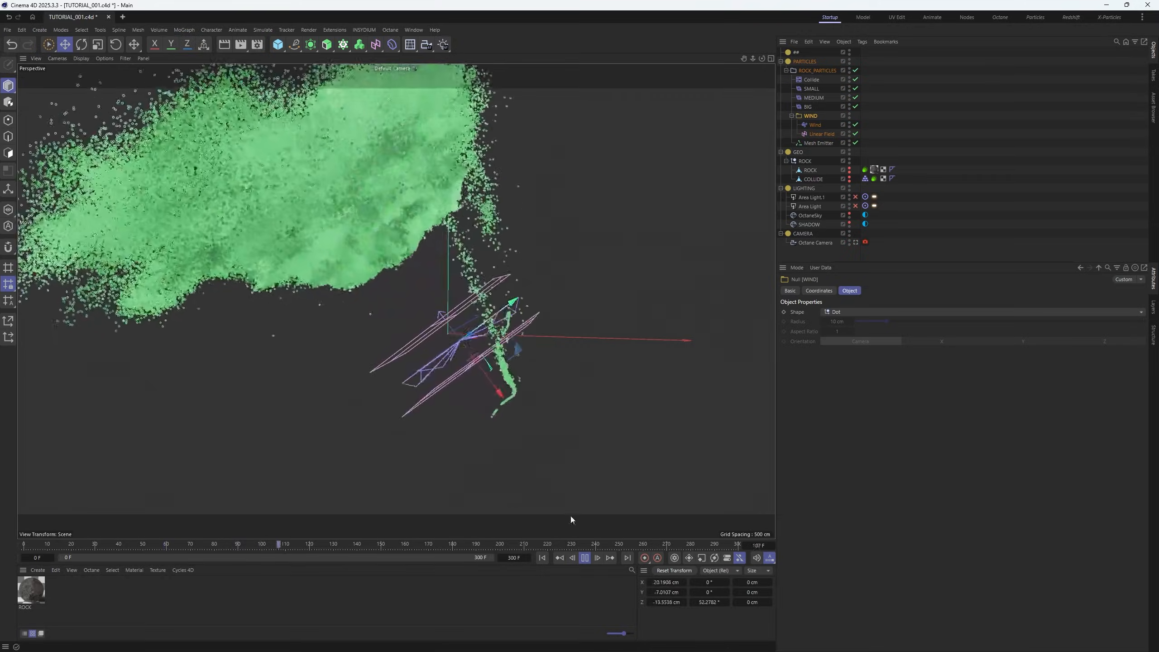
left_click(542, 558)
left_click(585, 558)
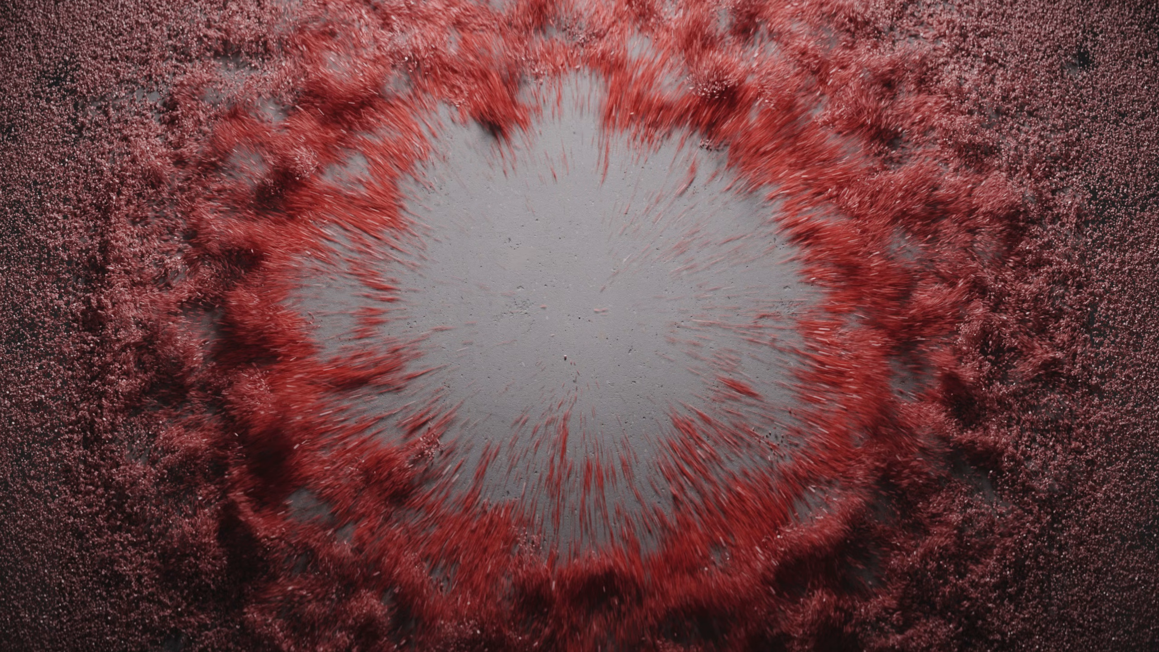
Preview the particle animation in the PARTICLE_SWIPE_0004 scene and examine the cleared circle on the plane from another angle
left_click(676, 558)
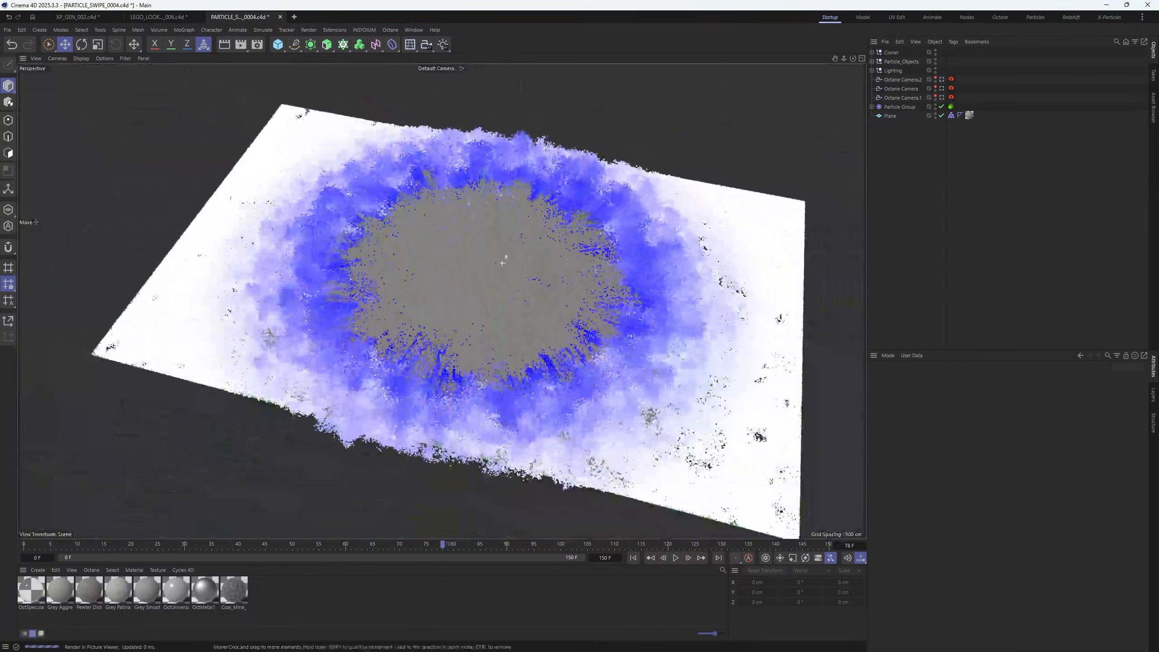
left_click_drag(502, 263, 459, 251, "alt")
left_click(193, 546)
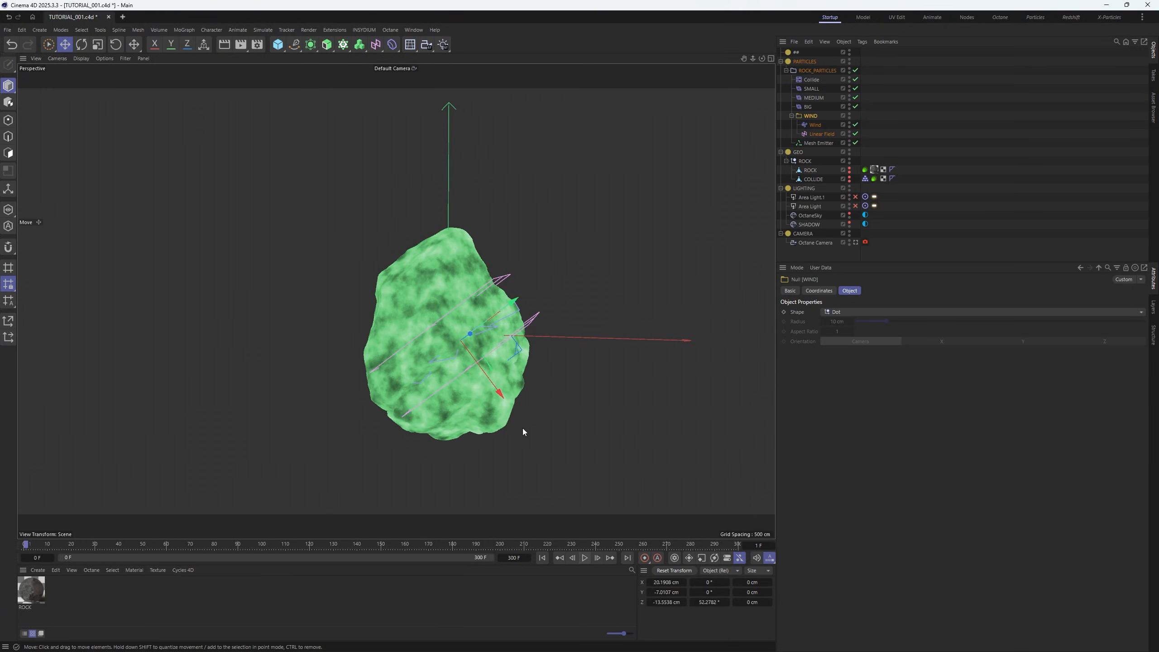
Replay the TUTORIAL_001 simulation and sweep the WIND group from below the rock to about X 5.2, Y 23.5, Z -15.4 cm
left_click(585, 557)
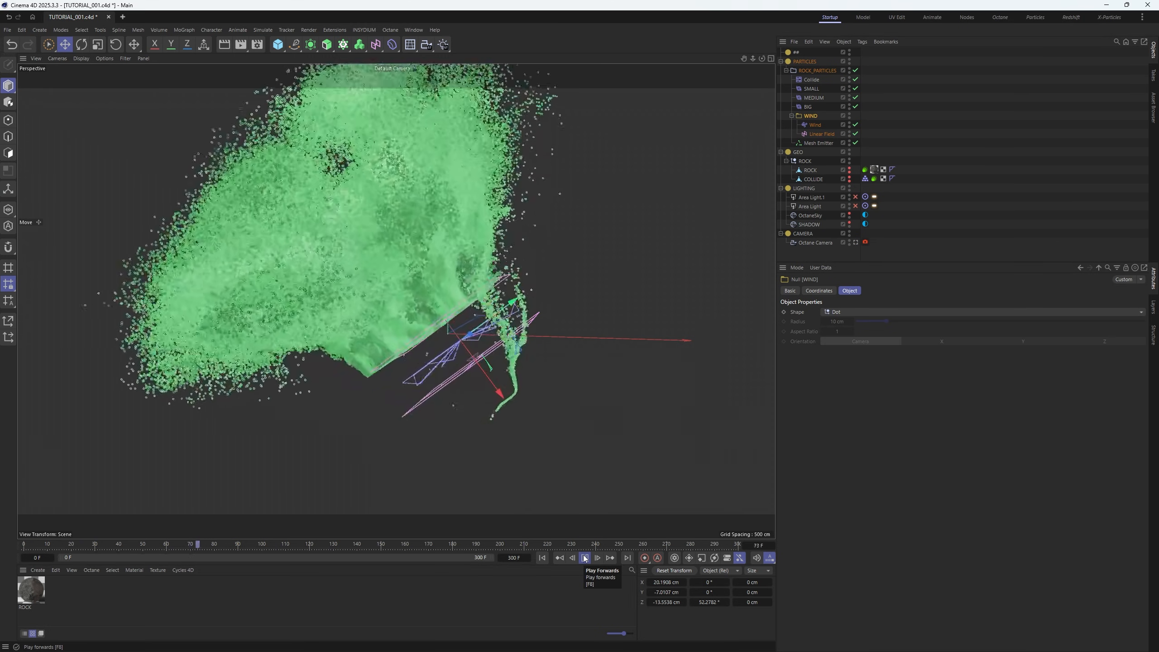
left_click(585, 558)
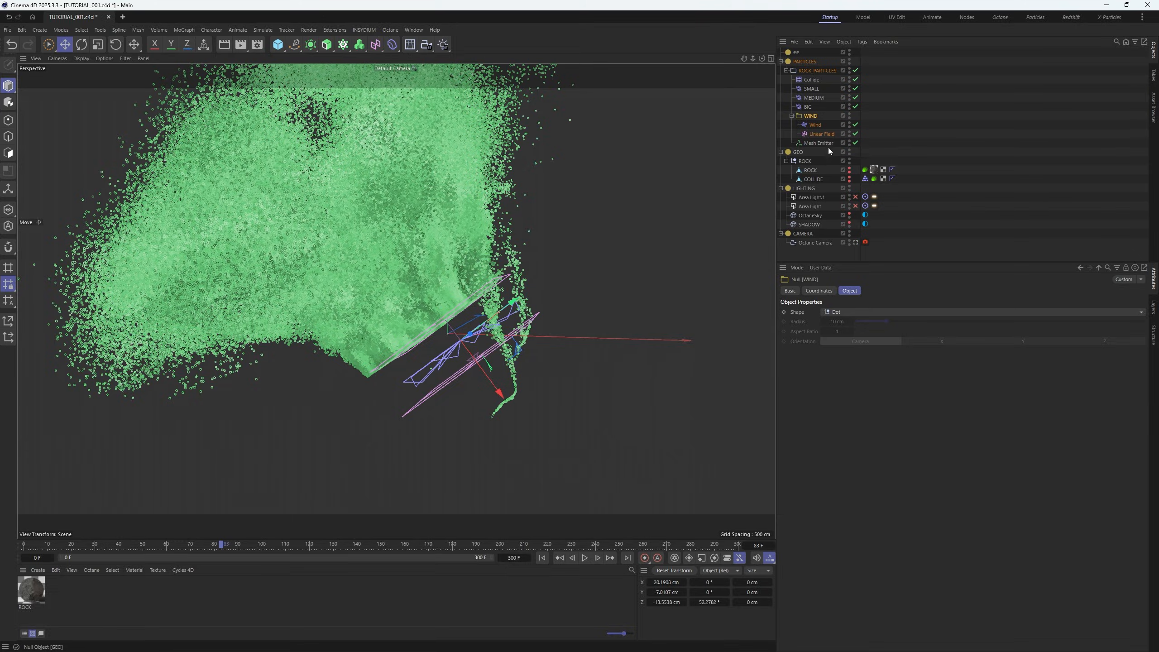
left_click(543, 557)
left_click_drag(560, 317, 621, 423)
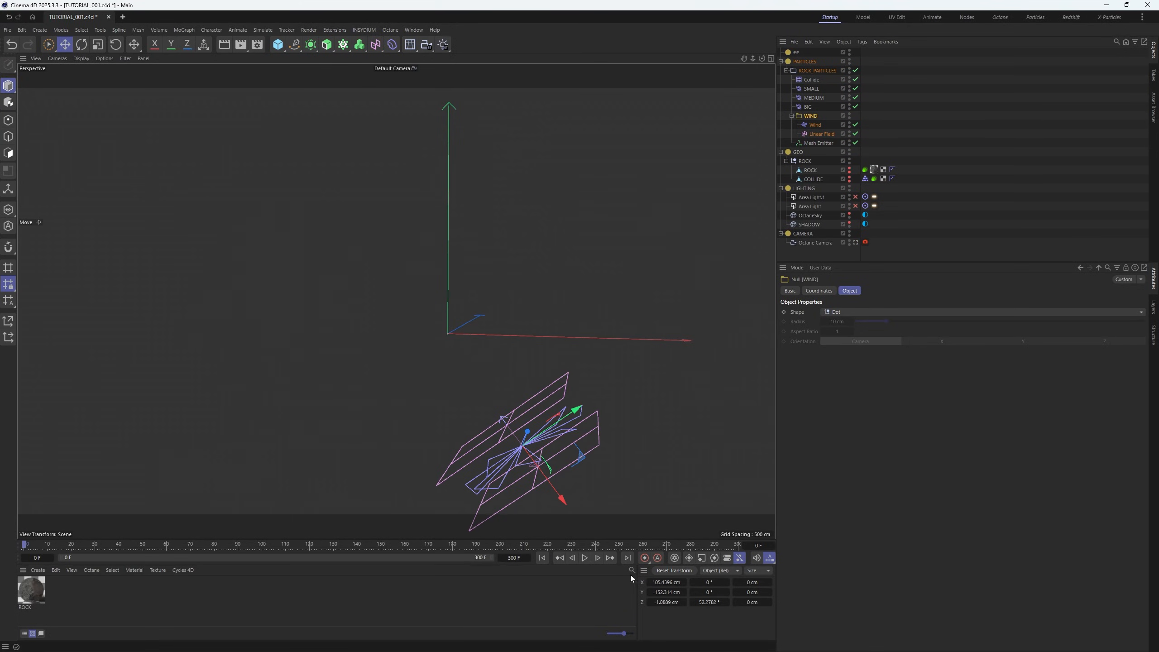
left_click_drag(582, 404, 511, 272)
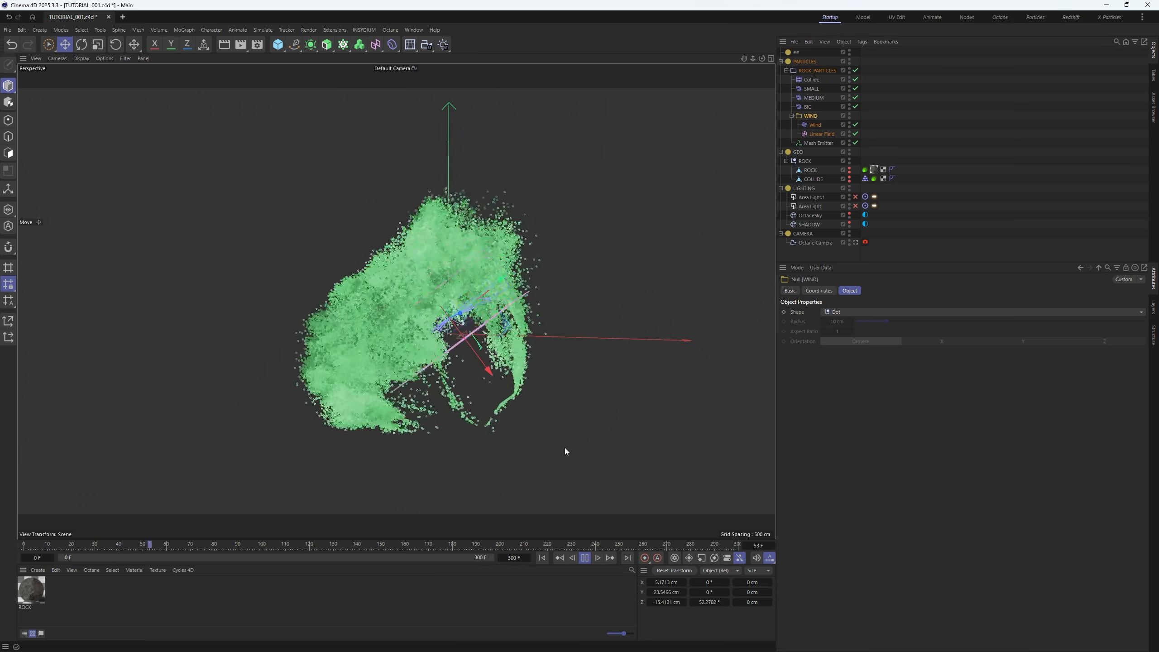
left_click(586, 558)
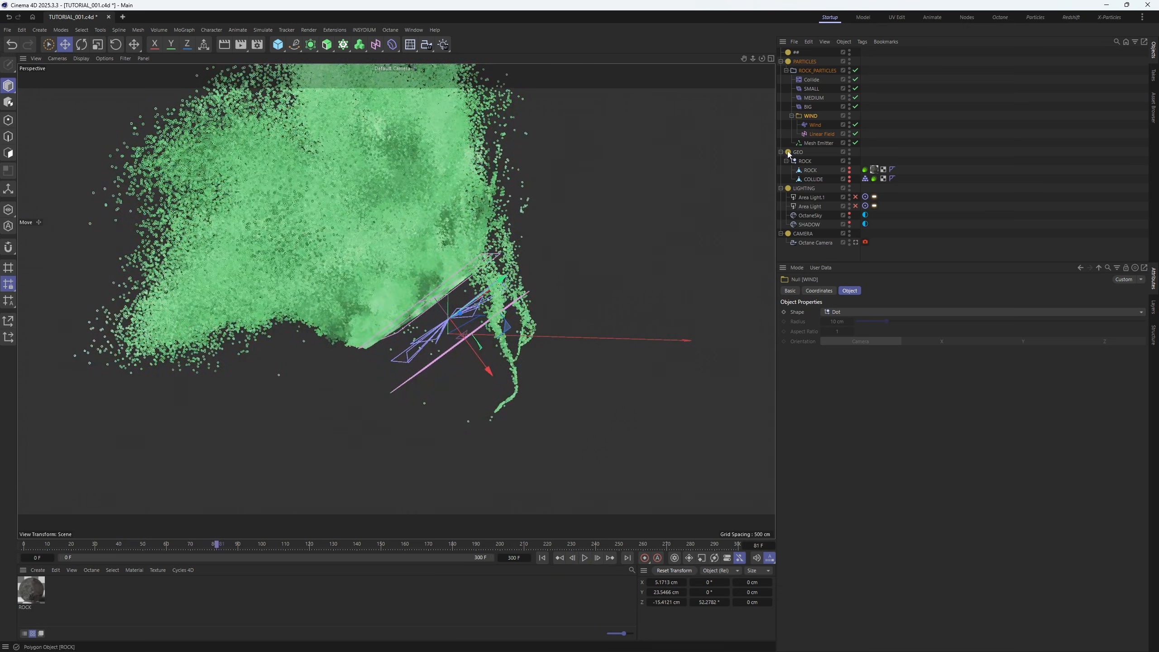
Delete the Linear Field from the WIND group and check the turbulence forces' field settings
left_click(810, 135)
key("Delete")
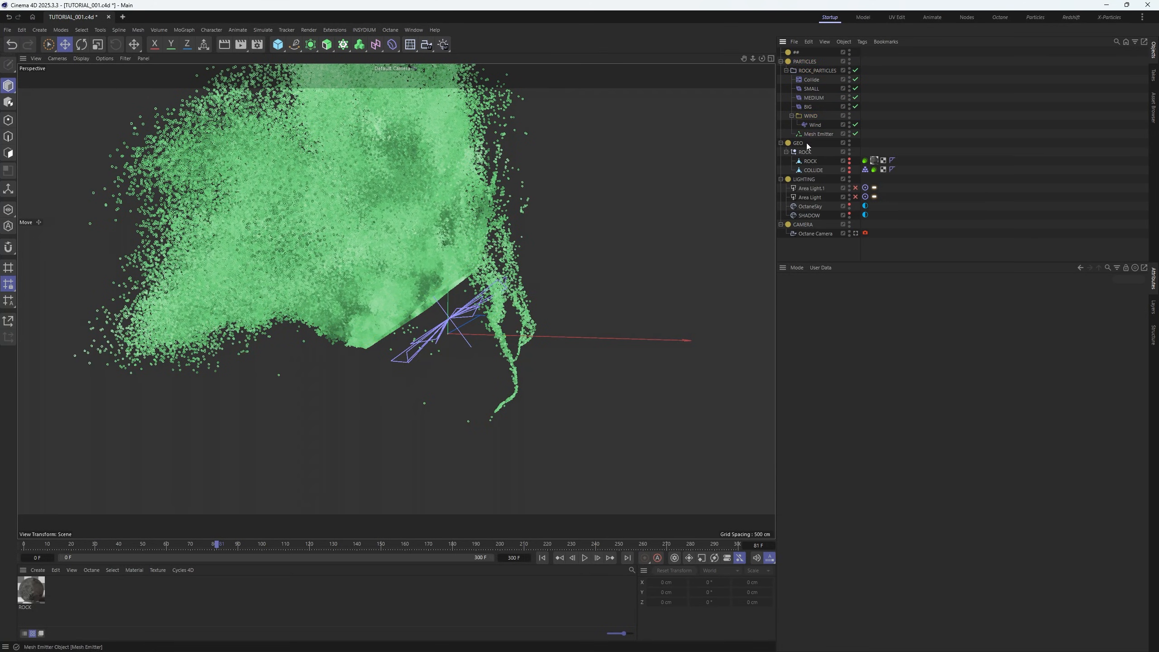
left_click(812, 106)
left_click(873, 291)
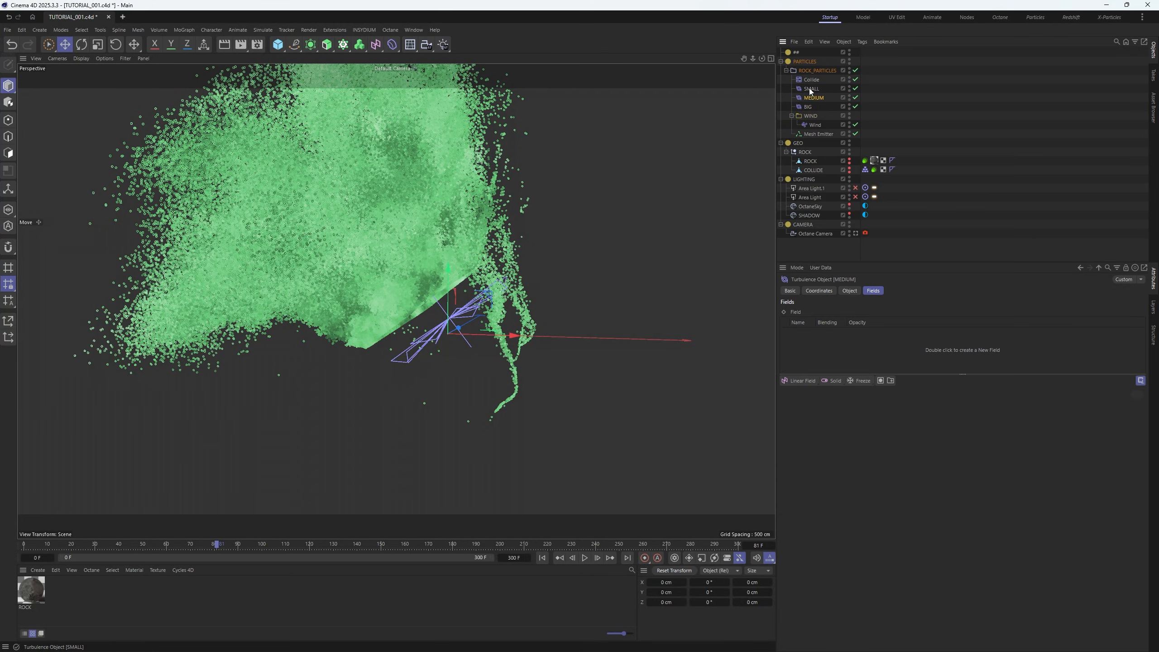
Rotate the Wind force to about H -90°, P -37.7°, B -37.7° so it blows downward, and replay the simulation from the start
left_click(815, 124)
left_click(819, 290)
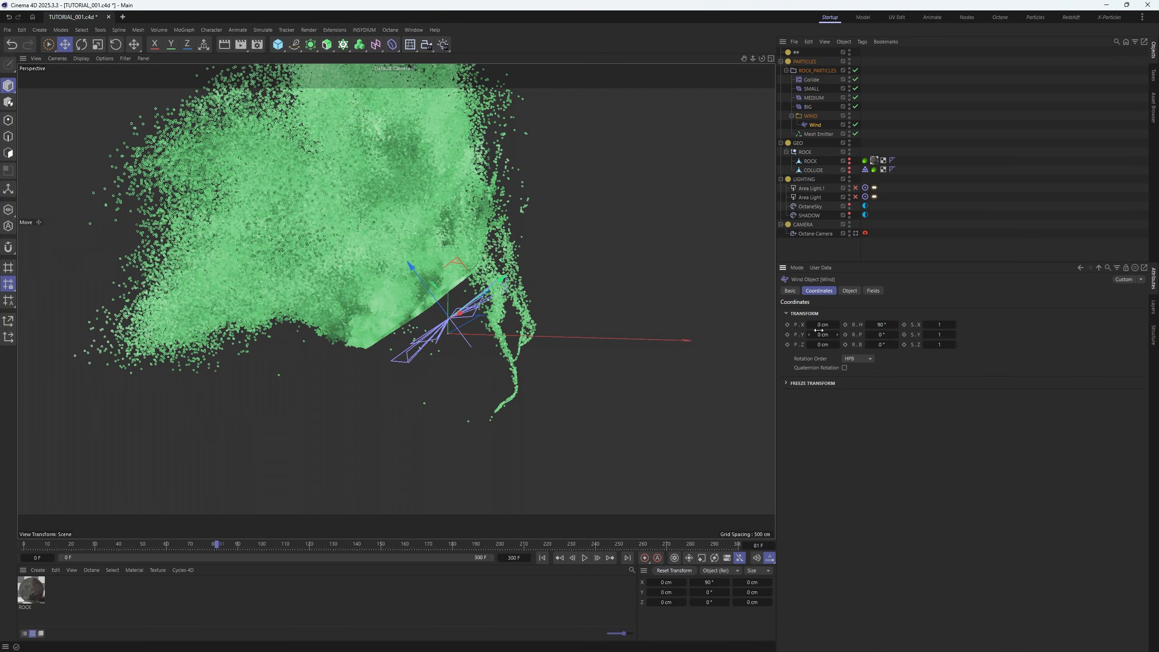
key("ctrl+z")
key("r")
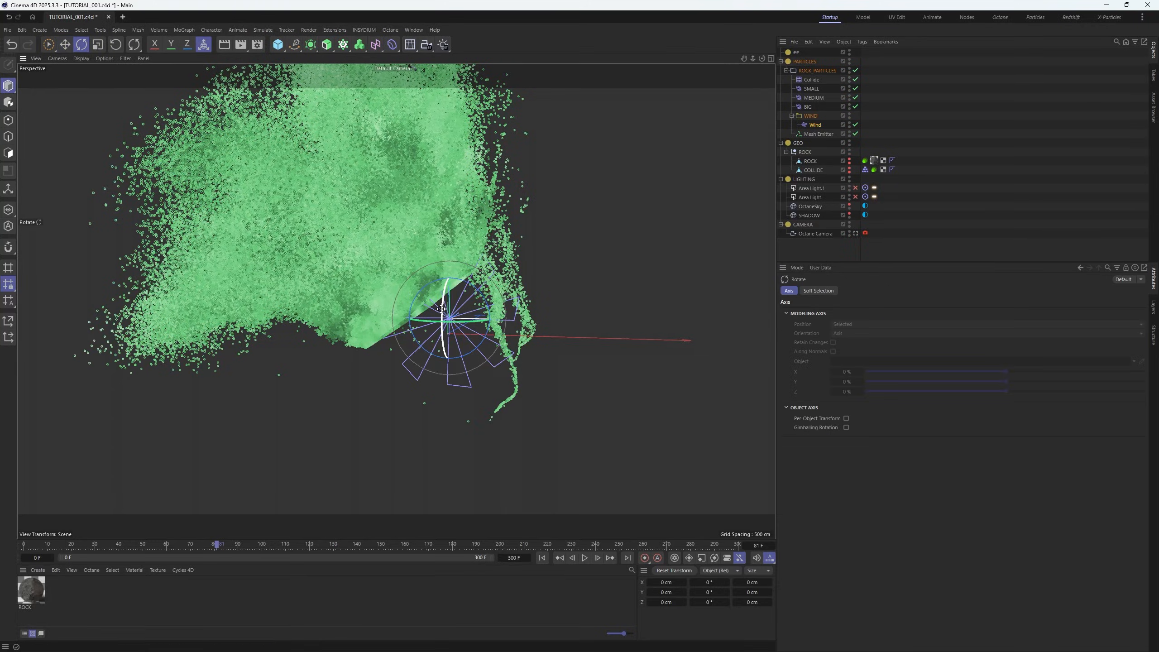
left_click_drag(443, 298, 455, 249)
left_click(586, 558)
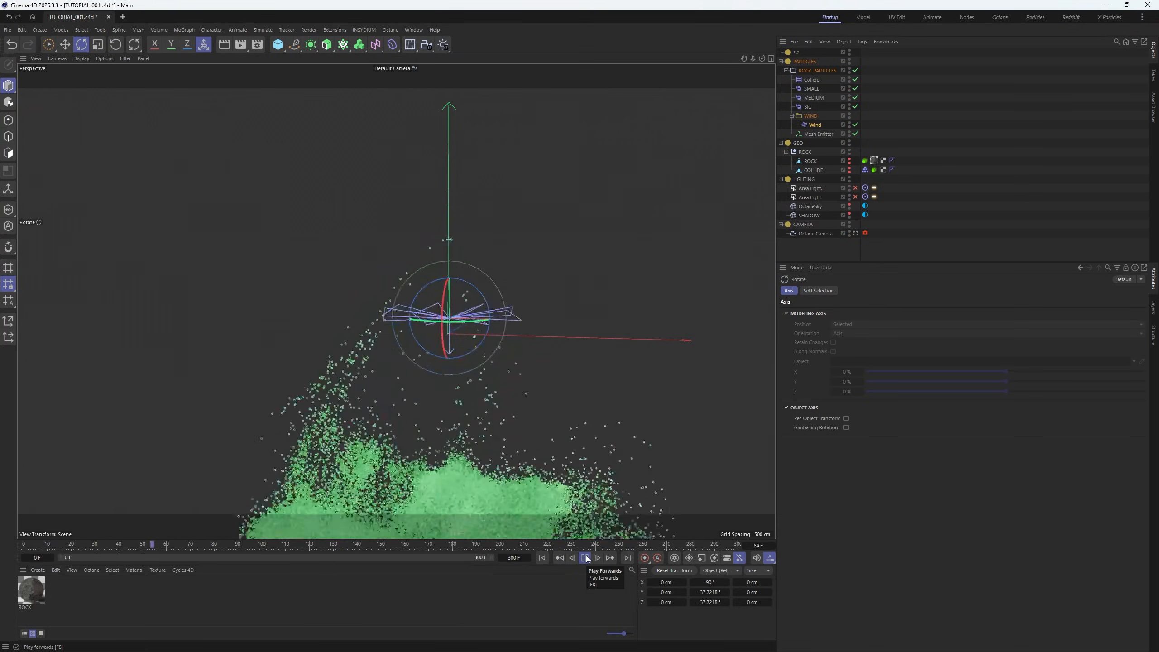
left_click(542, 558)
left_click(589, 560)
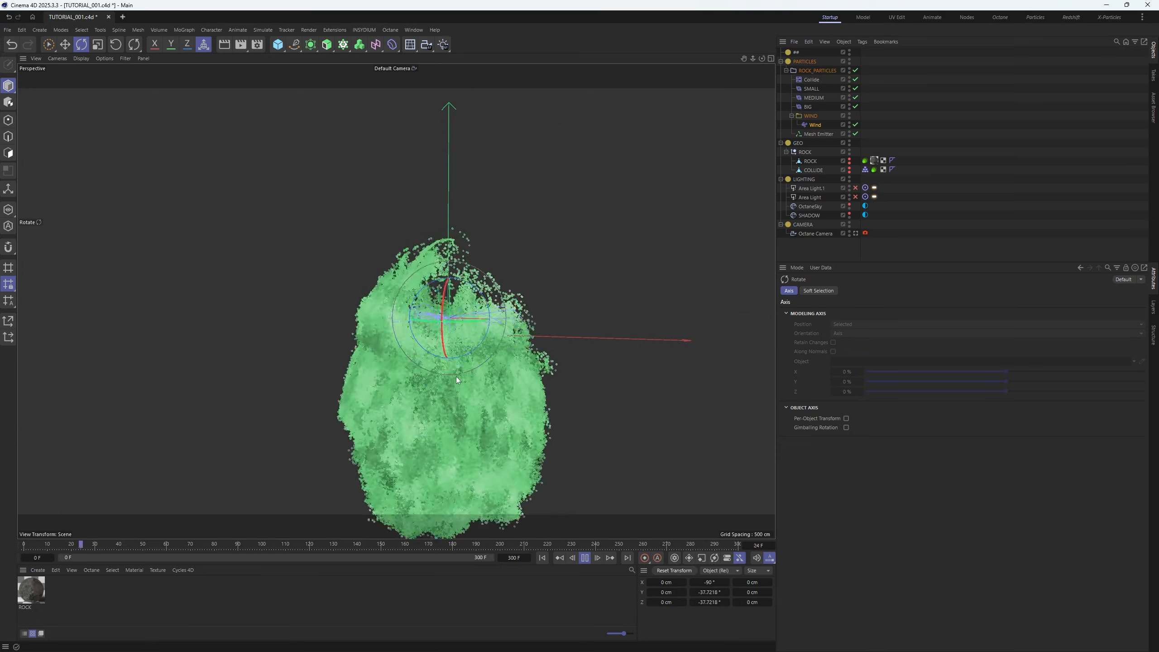
left_click(586, 559)
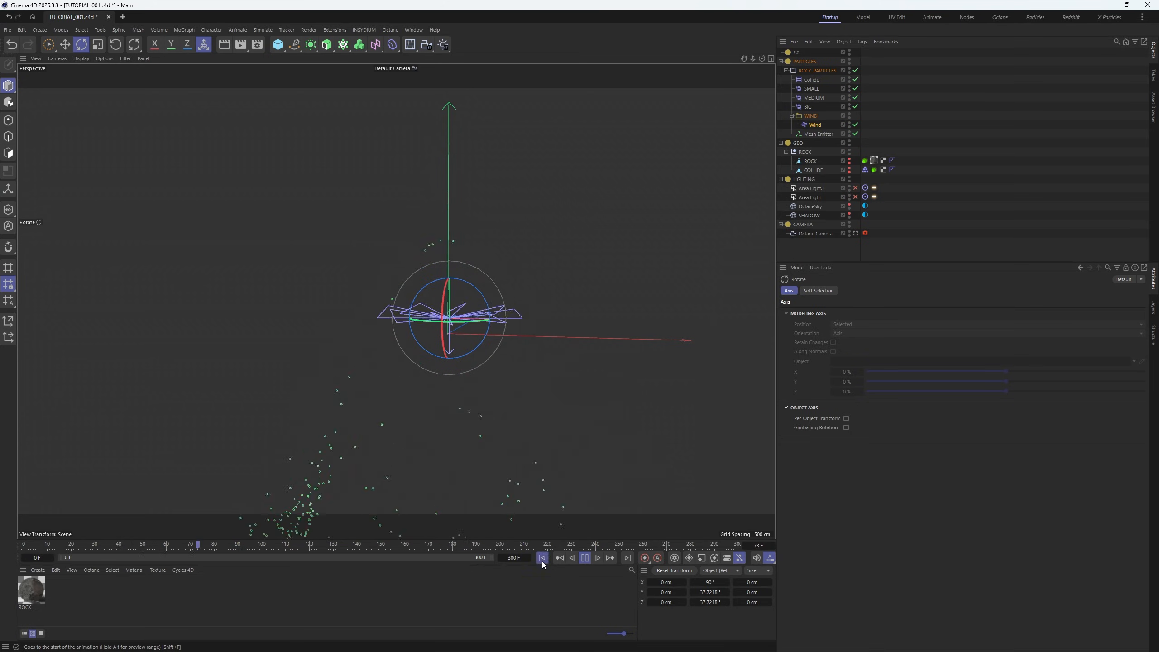
Play the particle simulation from the first frame for a short preview and stop it
left_click(543, 558)
left_click(585, 558)
left_click(587, 560)
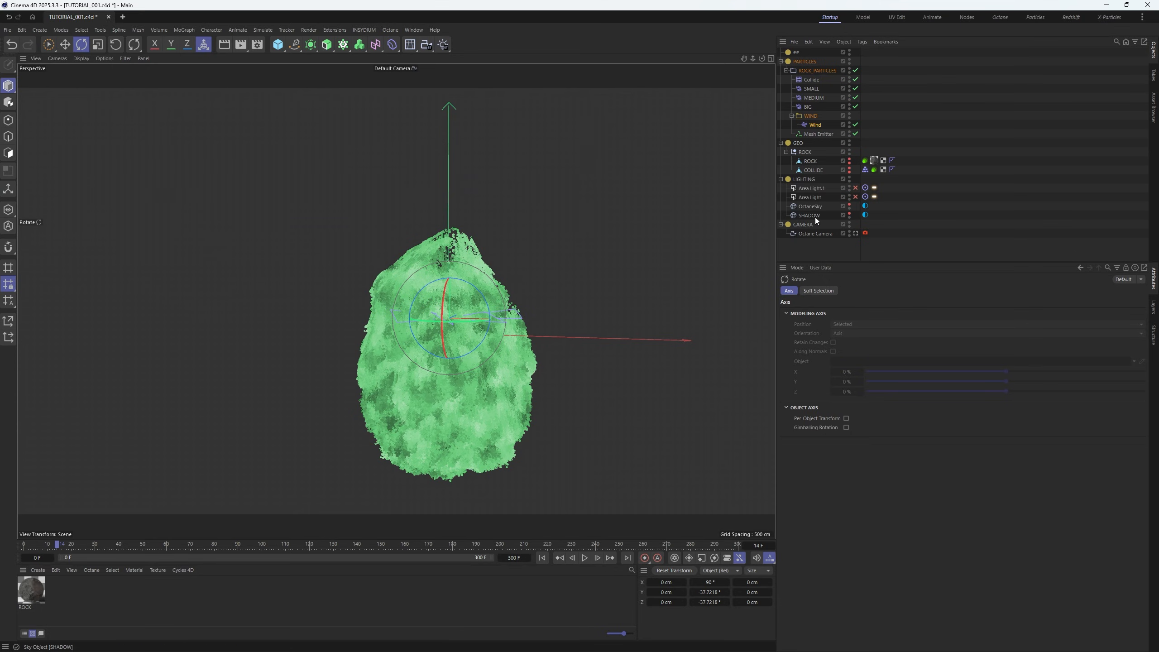
Disable the Wind force and the SMALL, MEDIUM and BIG modifiers, make the COLLIDE rock visible in the viewport, and return to frame 0
left_click(980, 127)
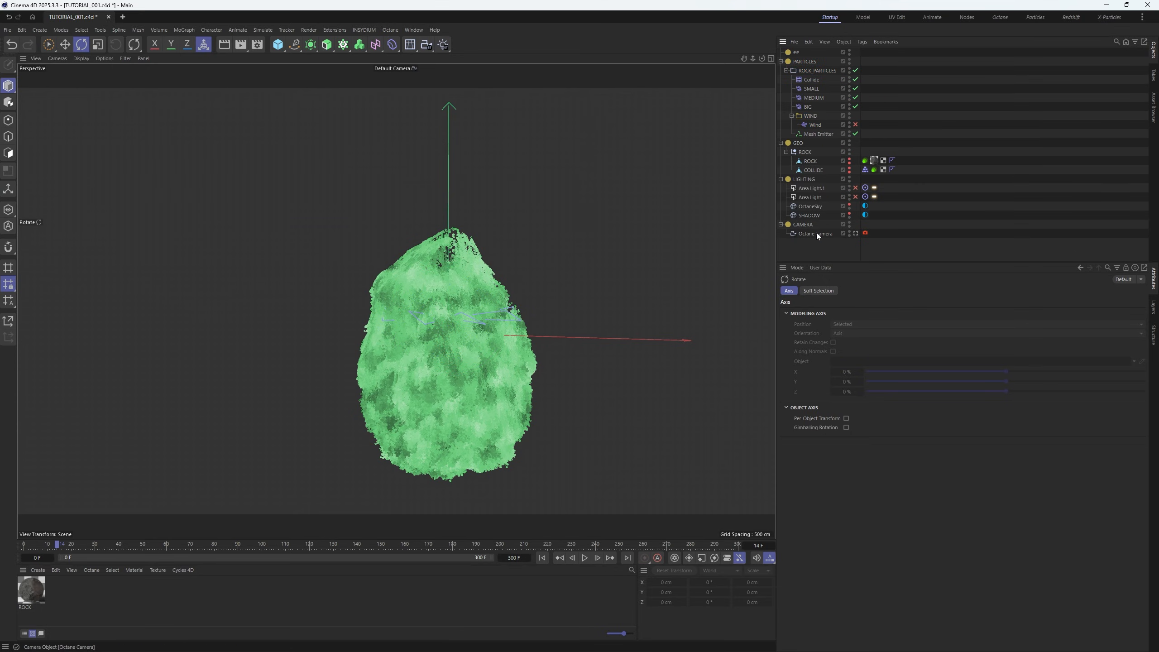
left_click_drag(856, 89, 856, 97)
left_click(849, 170)
left_click(543, 558)
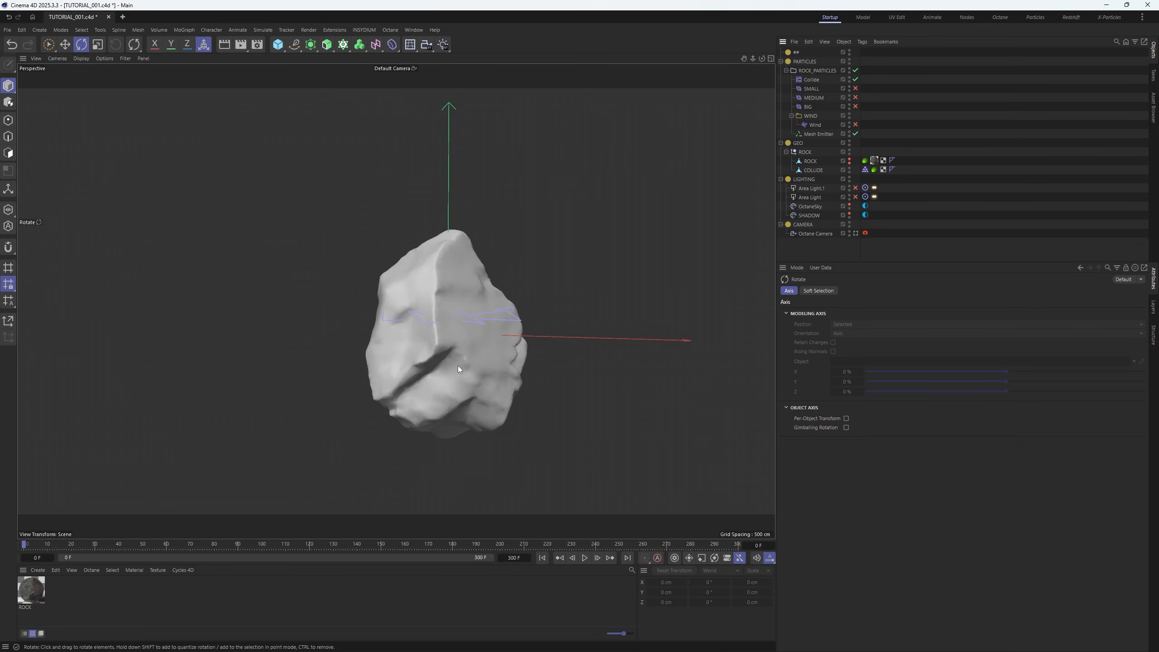
middle_click_drag(472, 341, 446, 308, "alt")
scroll(450, 297, "up", 2)
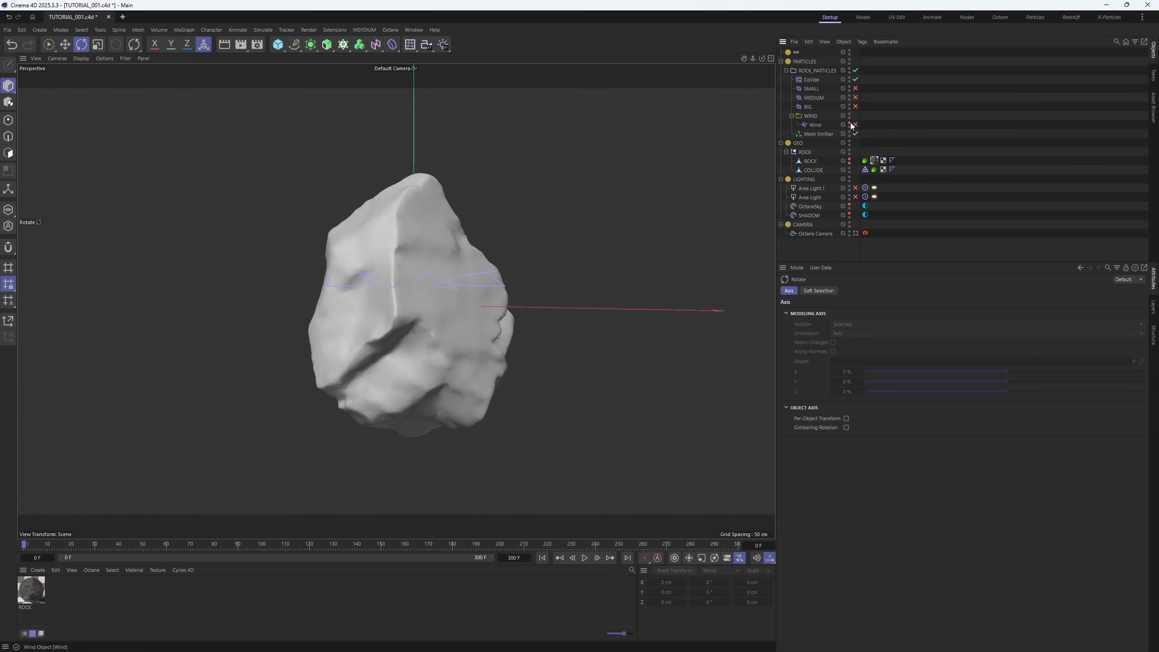
Add a Vertex Map tag to the COLLIDE object and leave the Paint tool for the Move tool
right_click(814, 171)
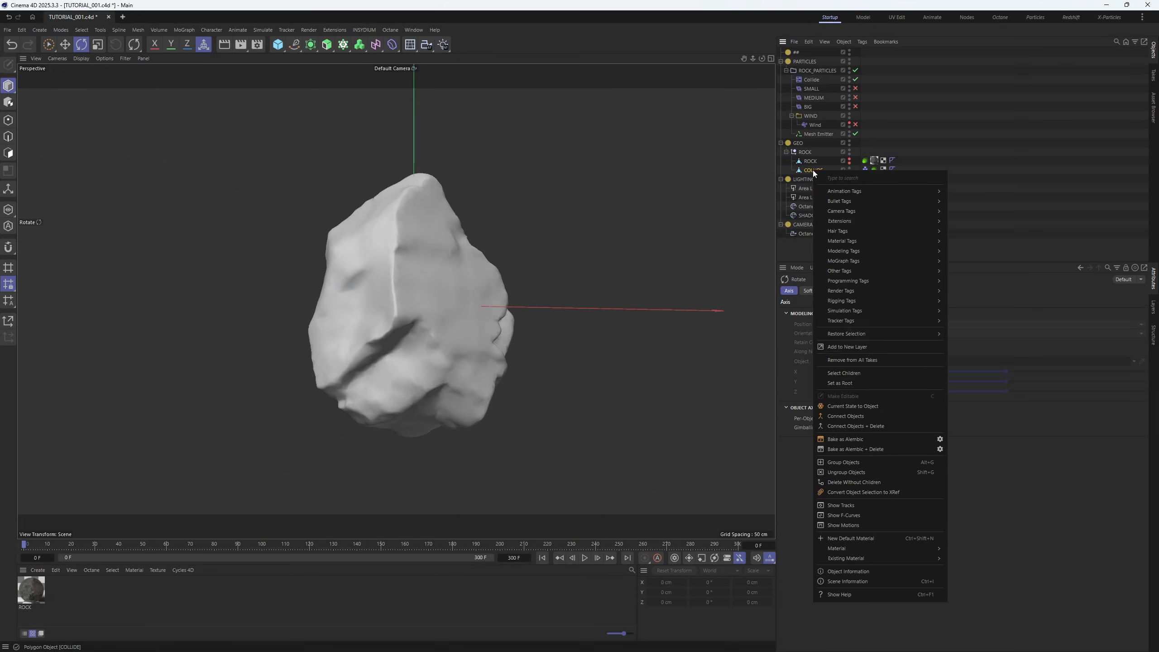
mouse_move(854, 266)
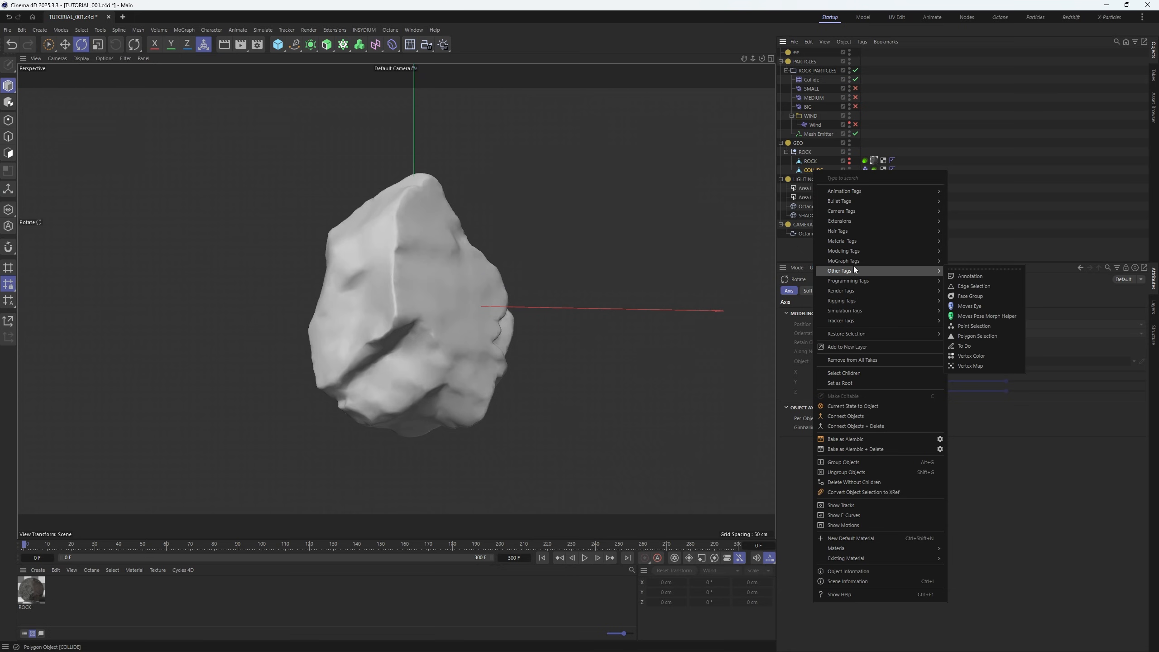
left_click(987, 365)
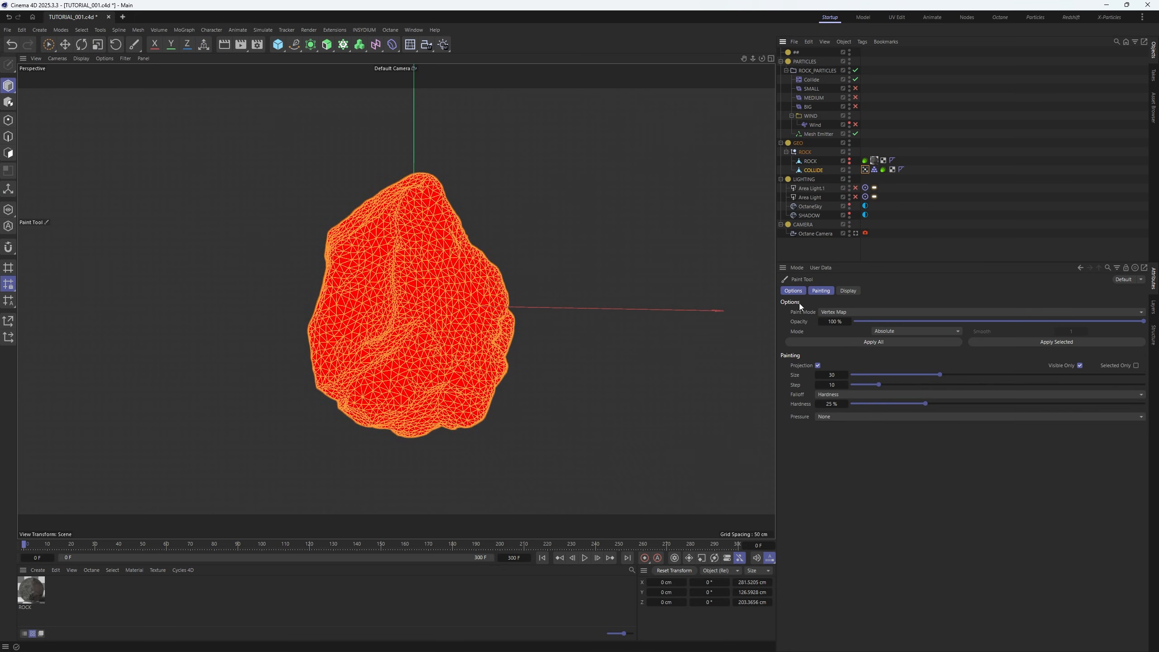
left_click(65, 44)
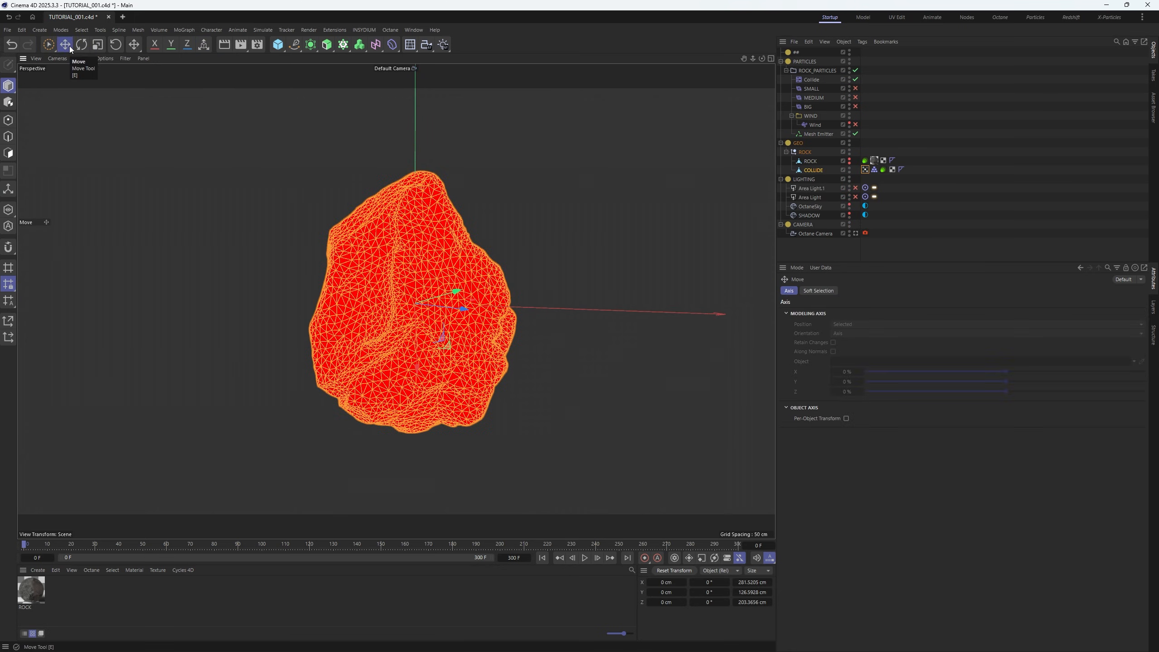
Set the COLLIDE vertex map's transfer to Fields and its Freeze layer's mode to Grow
left_click(868, 170)
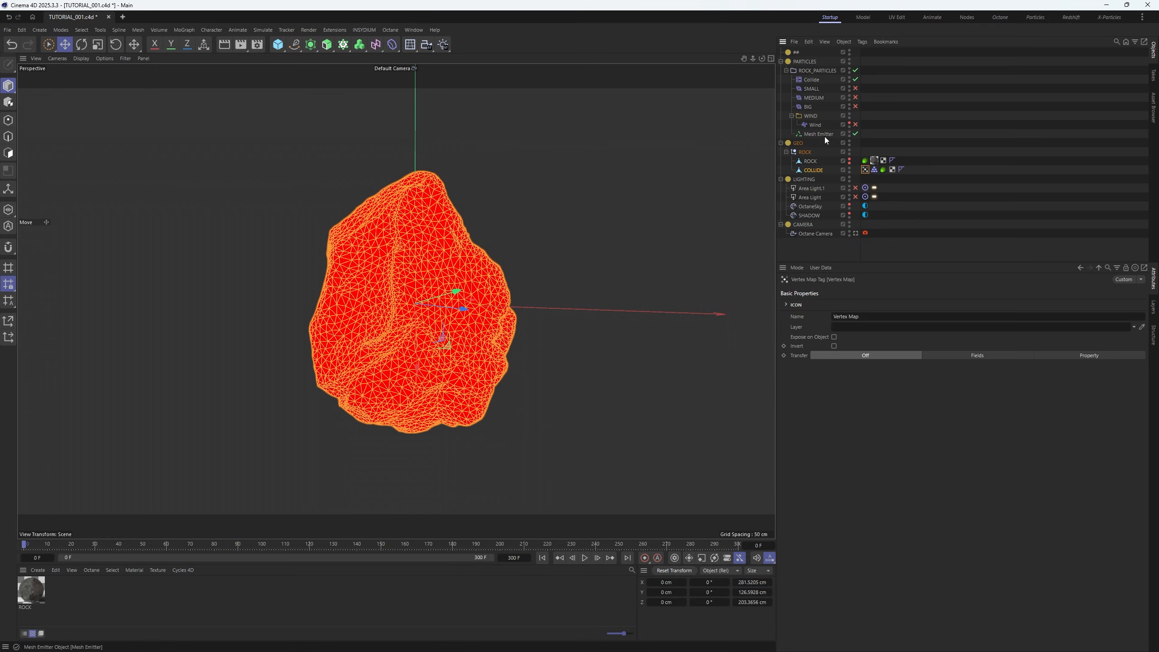
left_click(982, 357)
left_click(849, 351)
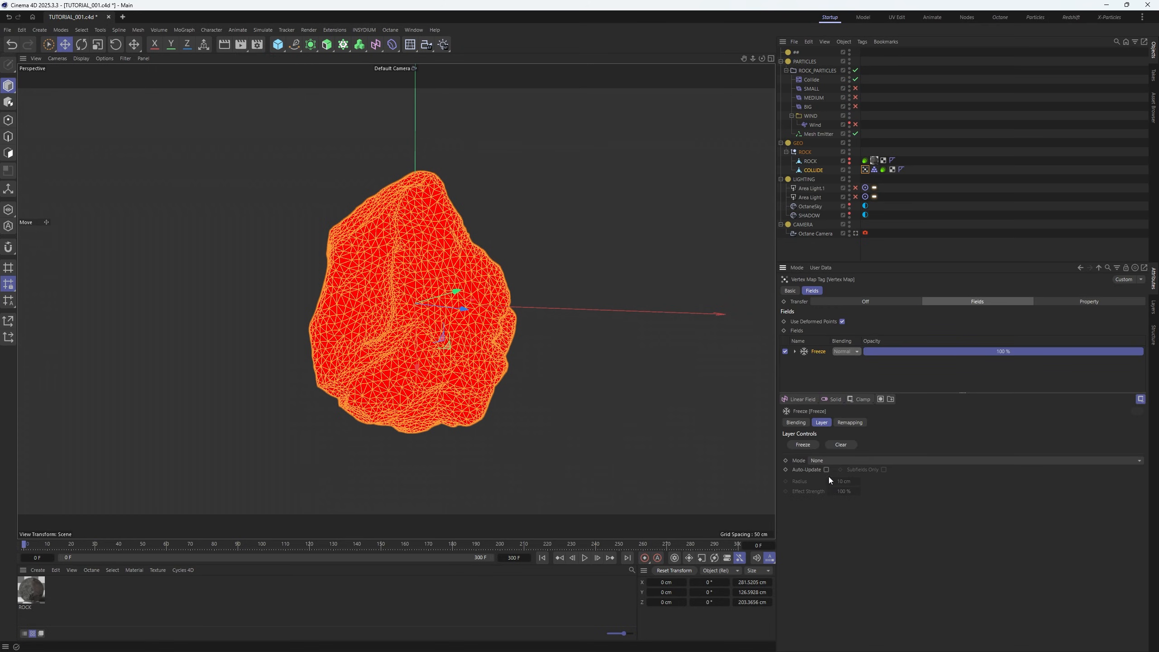
left_click(824, 458)
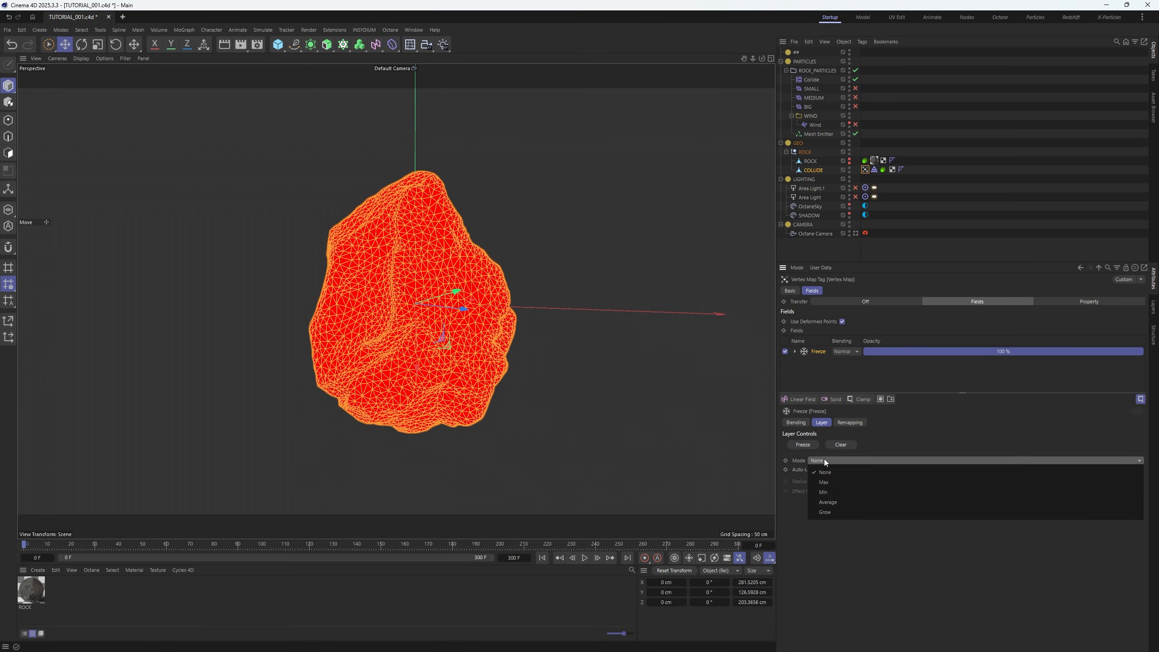
left_click(825, 513)
Add a Spherical Field to the vertex map and move it to the rock's lower edge, at about X 127, Y 48, Z 110 cm
left_click(804, 400)
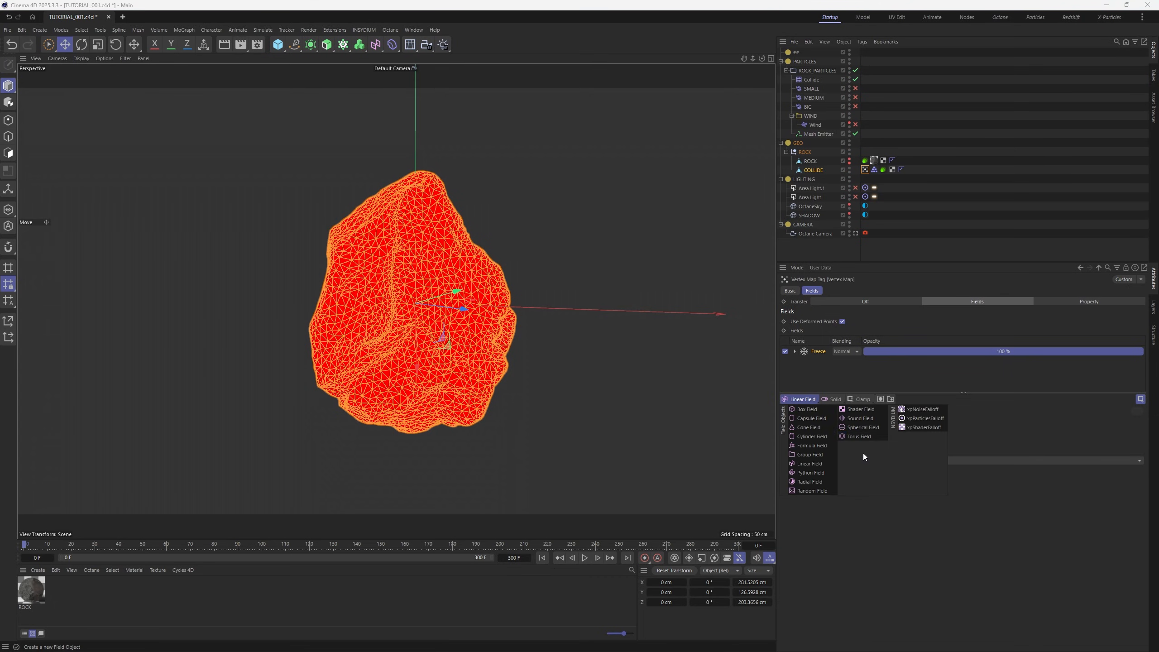
left_click(859, 430)
left_click_drag(416, 297, 527, 394)
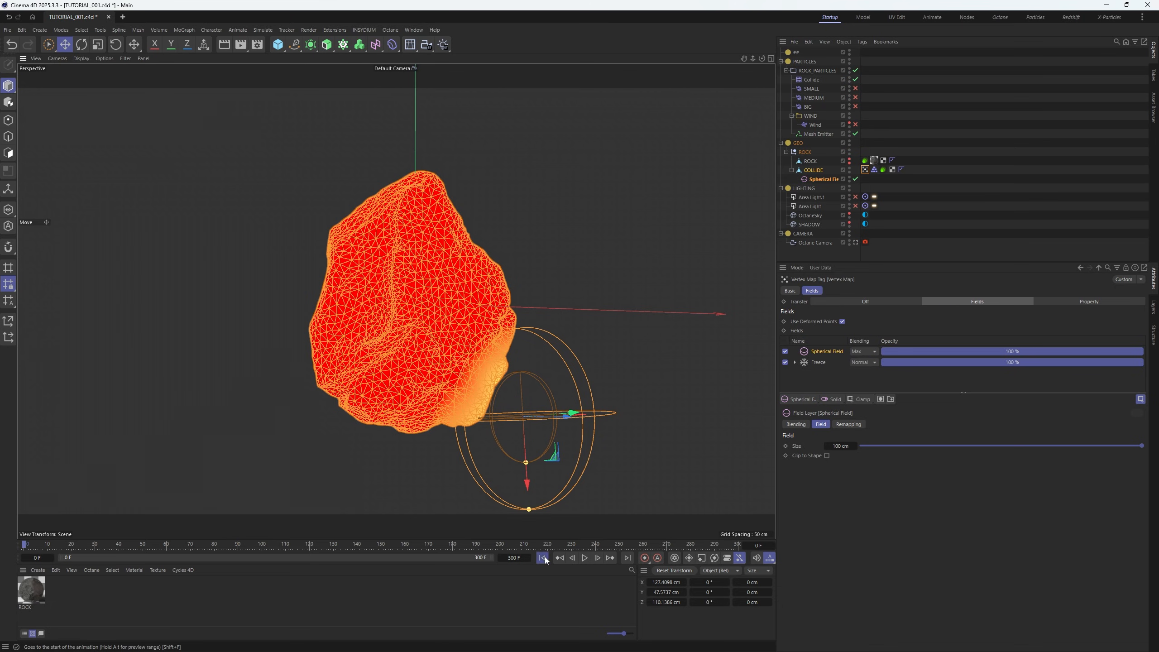
Disable the Mesh Emitter and play the timeline from the start to review how the vertex map grows from the Spherical Field
left_click(585, 558)
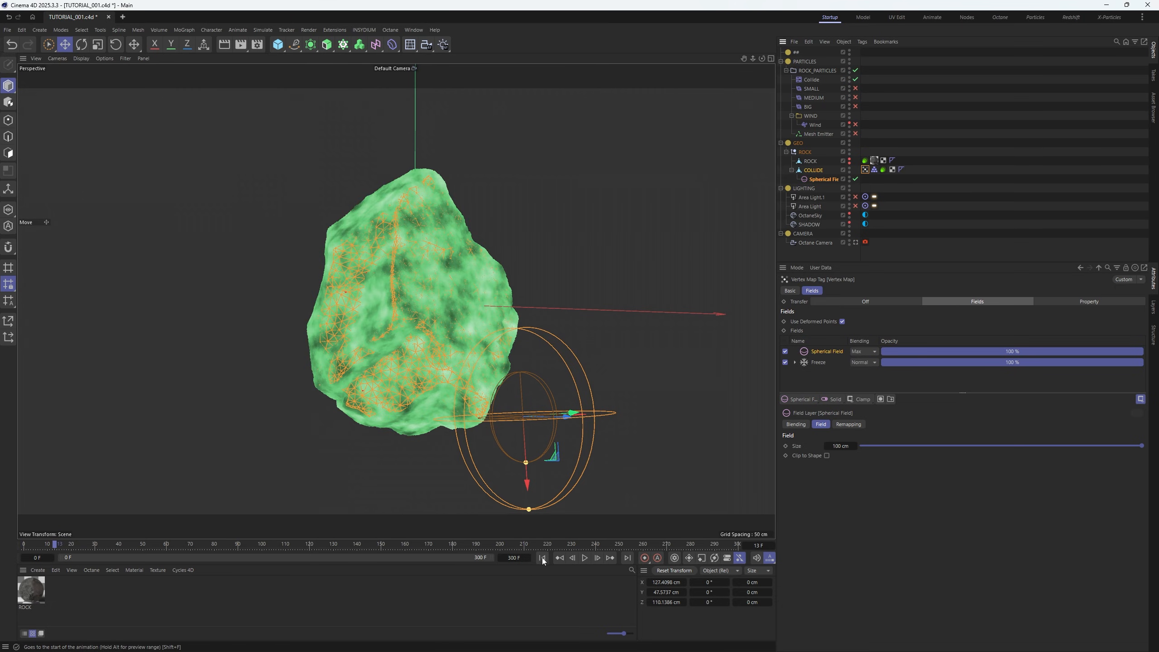
left_click(584, 558)
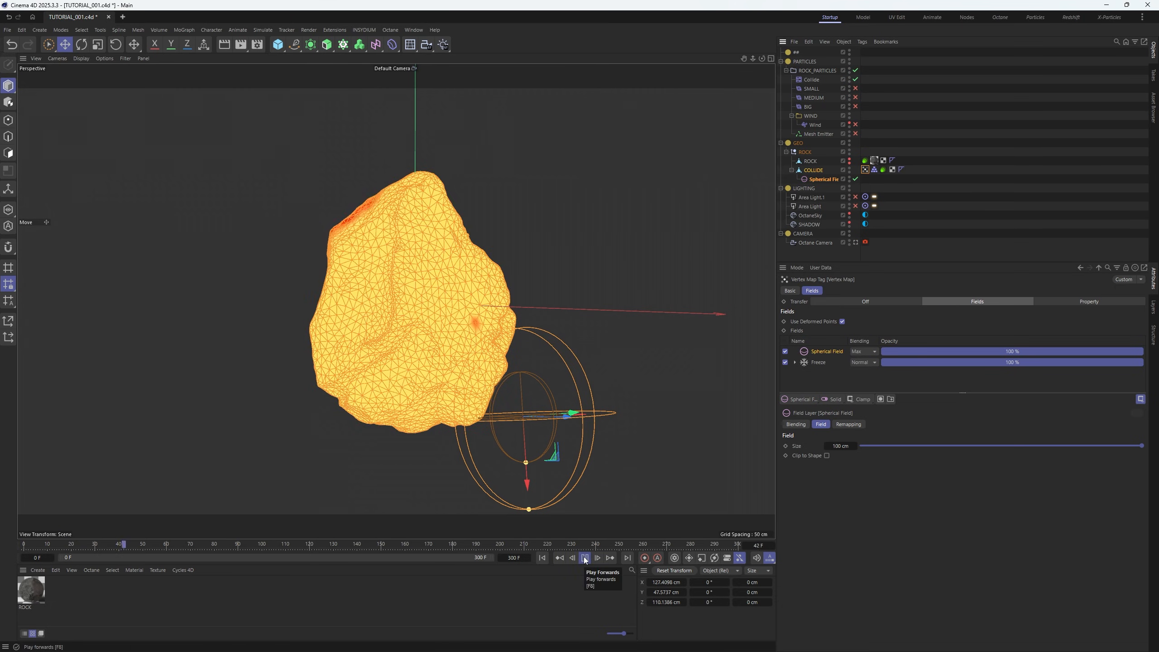
left_click(584, 558)
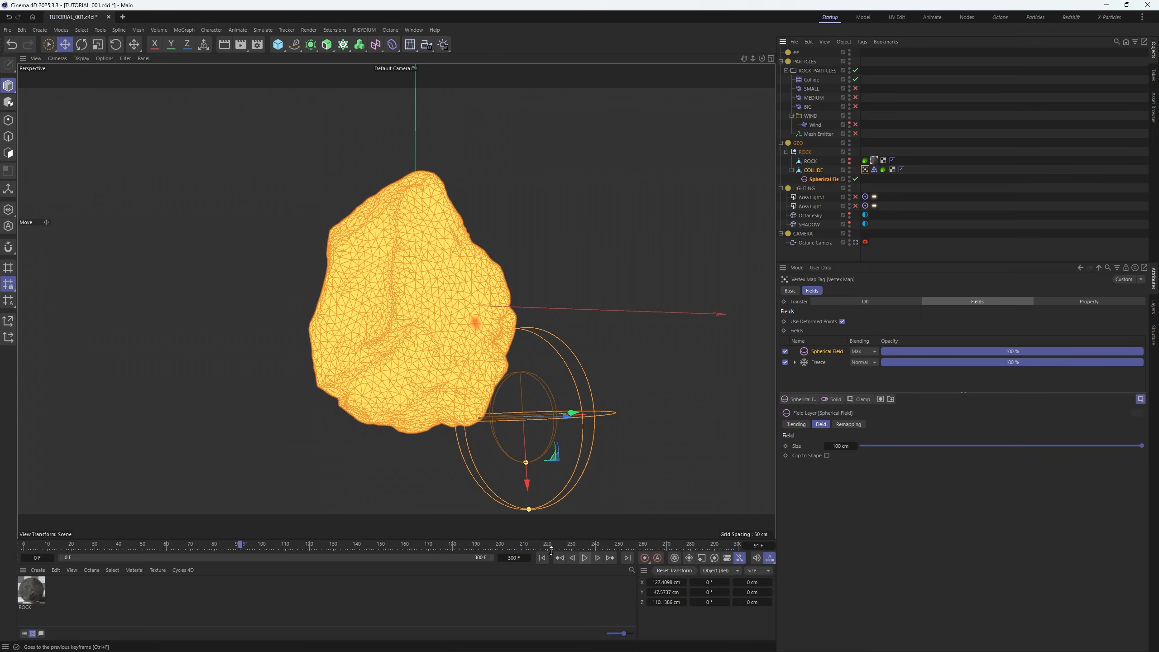
left_click(543, 558)
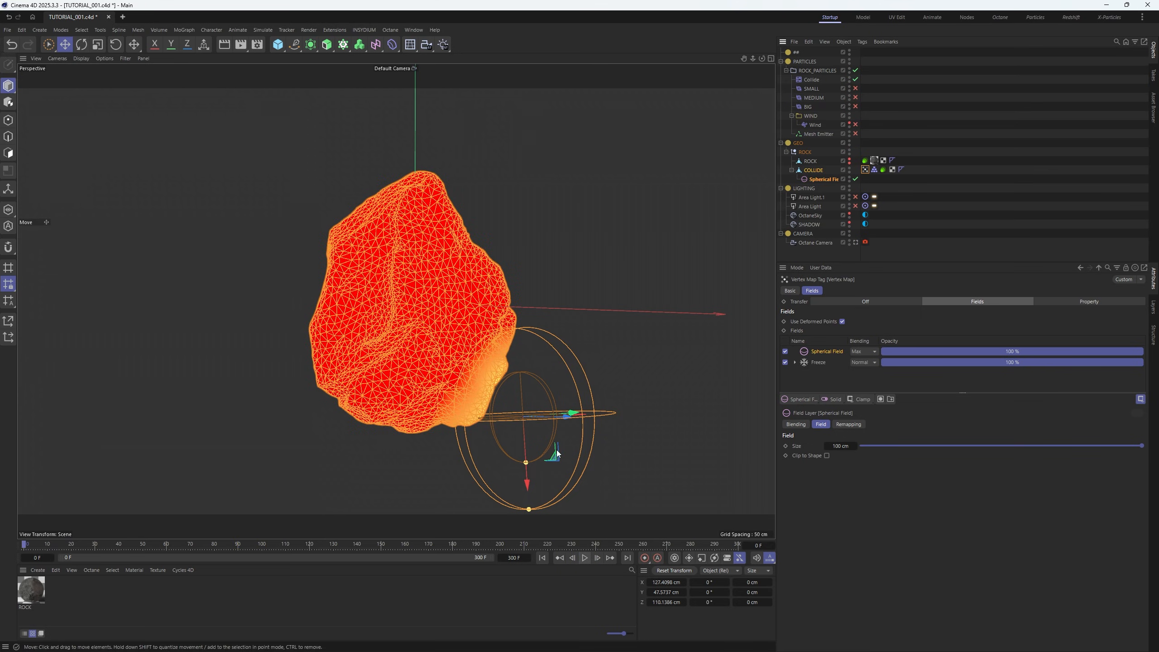
left_click(585, 558)
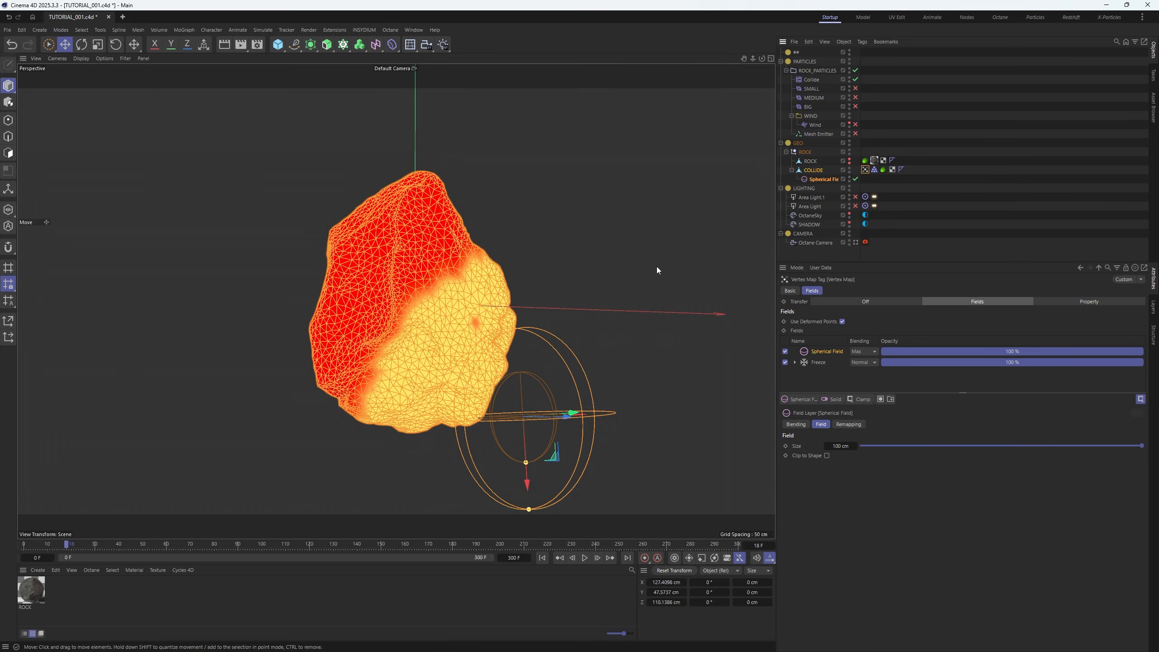
left_click(544, 558)
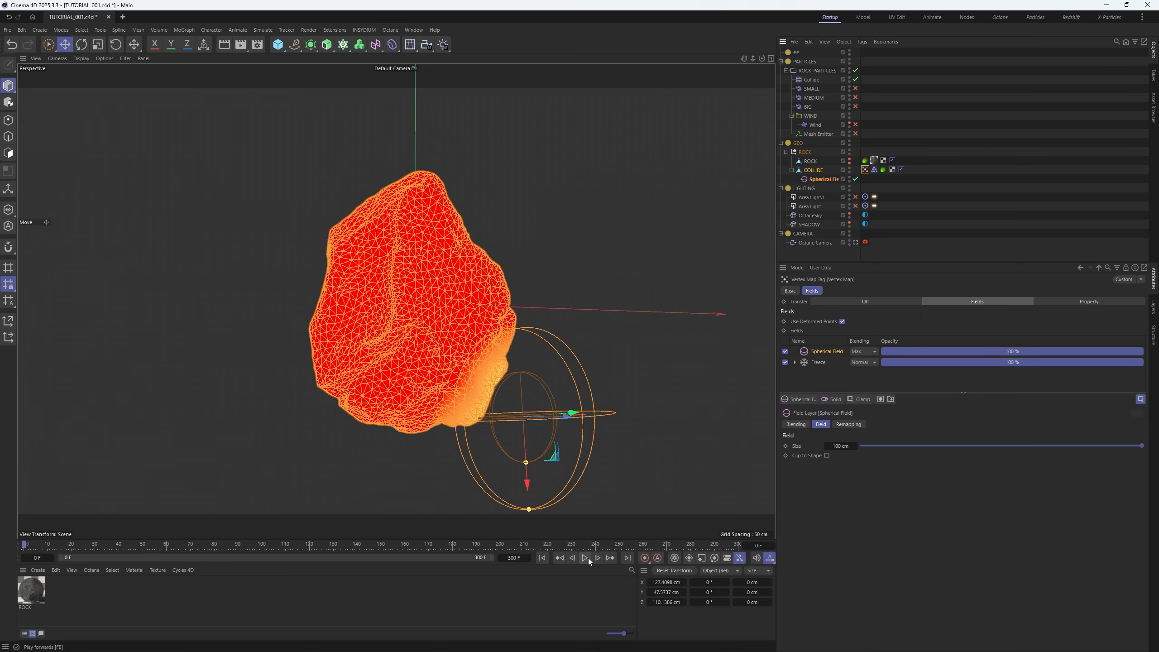
During playback, move the Spherical Field above the rock and below it to test the vertex map growth from different starting points
left_click(588, 559)
left_click_drag(526, 404, 414, 114)
key("shift+f")
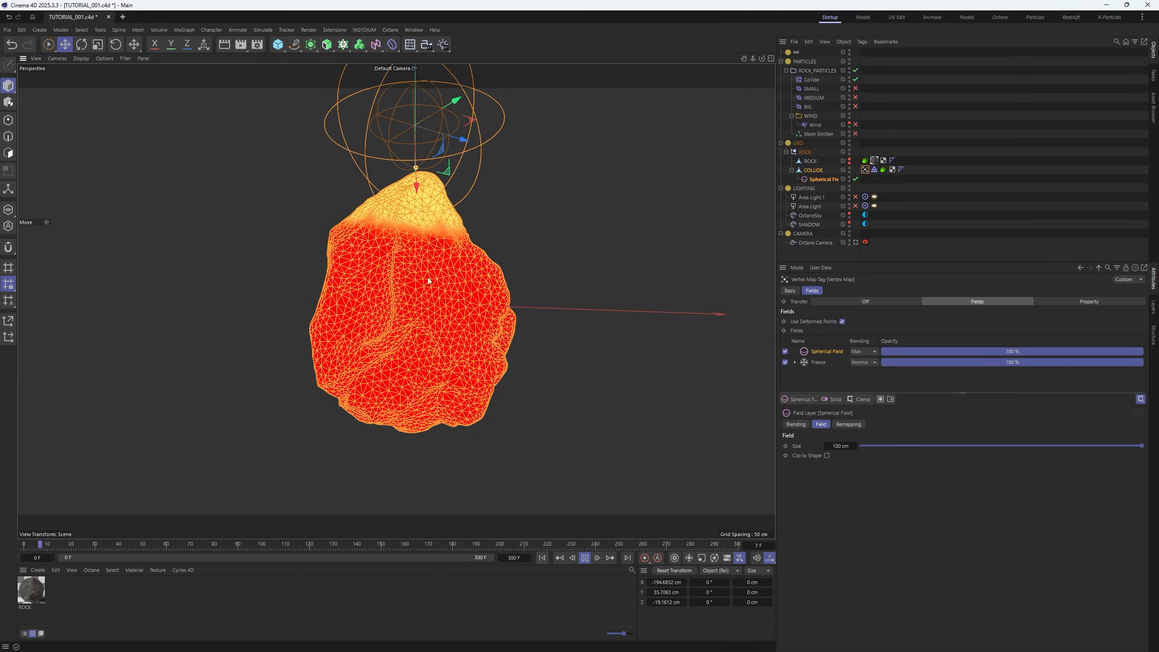
left_click_drag(440, 149, 439, 476)
left_click(542, 557)
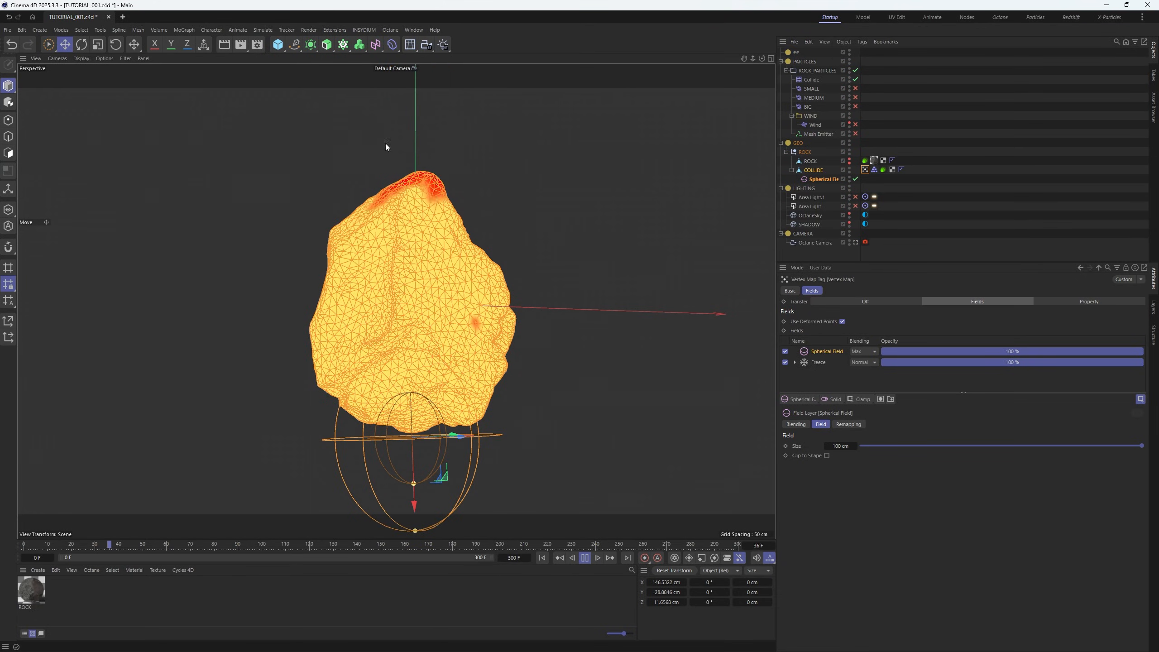
left_click(586, 558)
Set the Spherical Field's X, Y and Z position to 0 cm, centring it in the rock
left_click(823, 180)
left_click(824, 325)
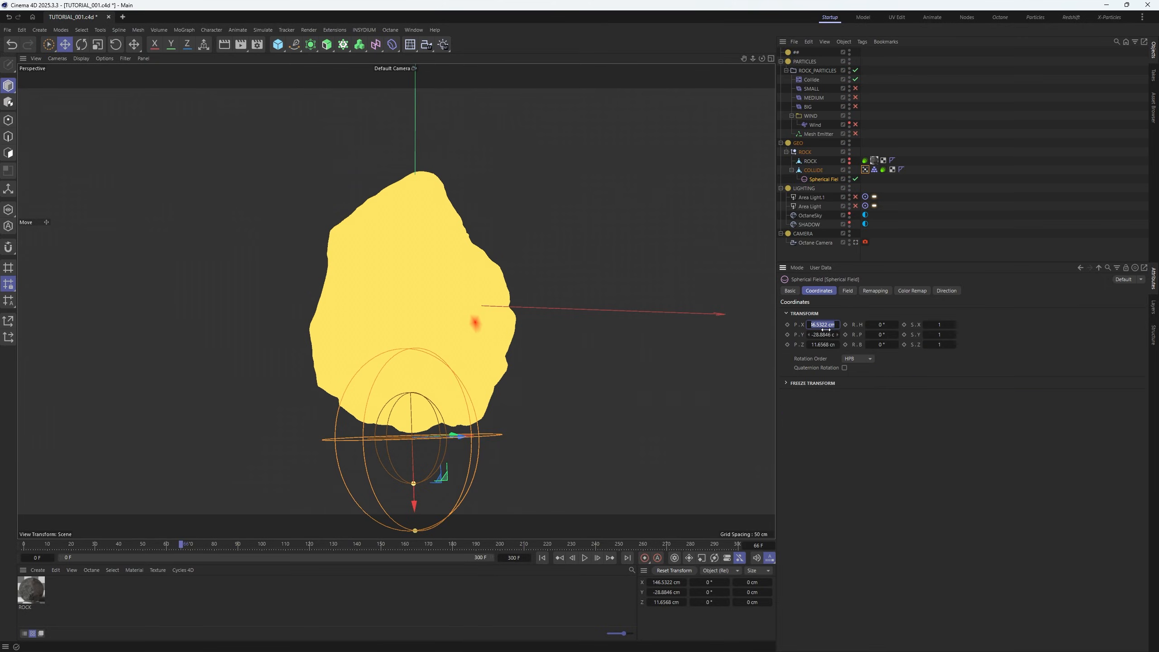
type("0")
left_click(827, 334)
type("0")
key("Tab")
type("0")
key("Return")
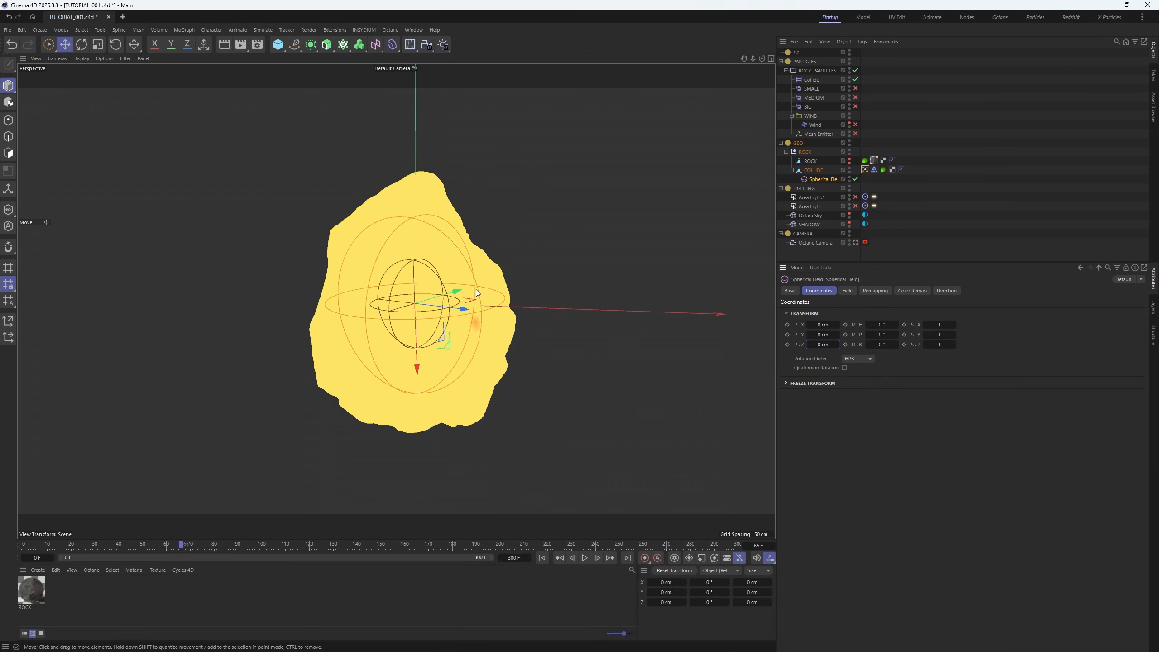
Select the parent ROCK null and, with axis modification enabled, set its three rotation values to 0° so only its axis realigns
left_click_drag(476, 289, 346, 287, "alt")
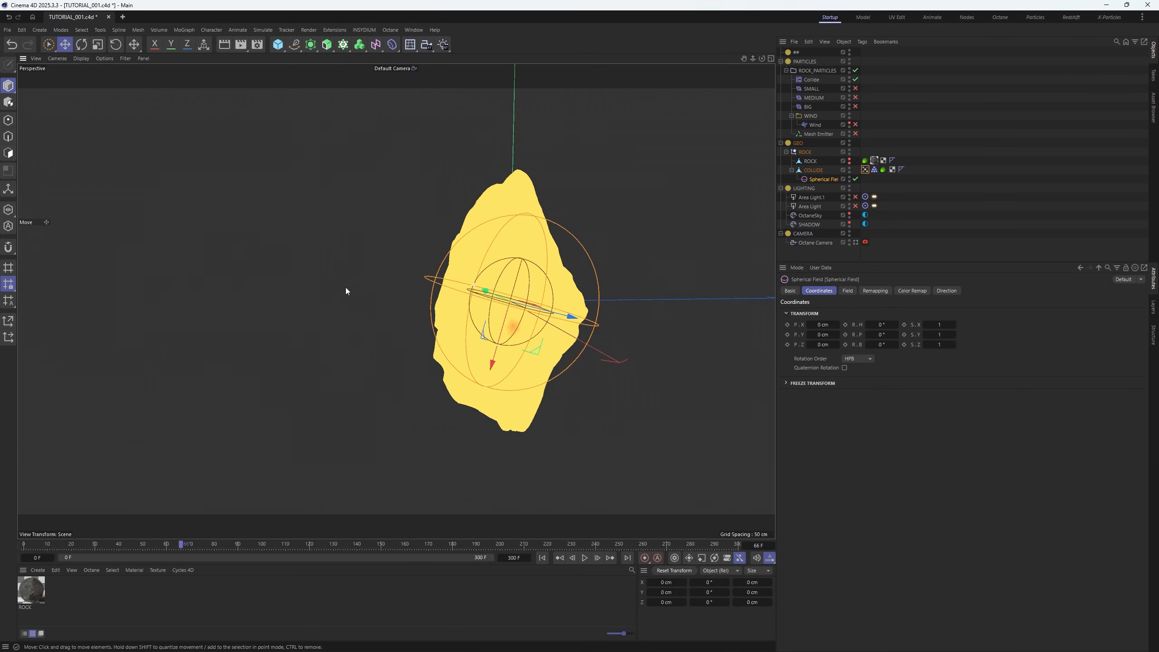
left_click(814, 170)
left_click(797, 144)
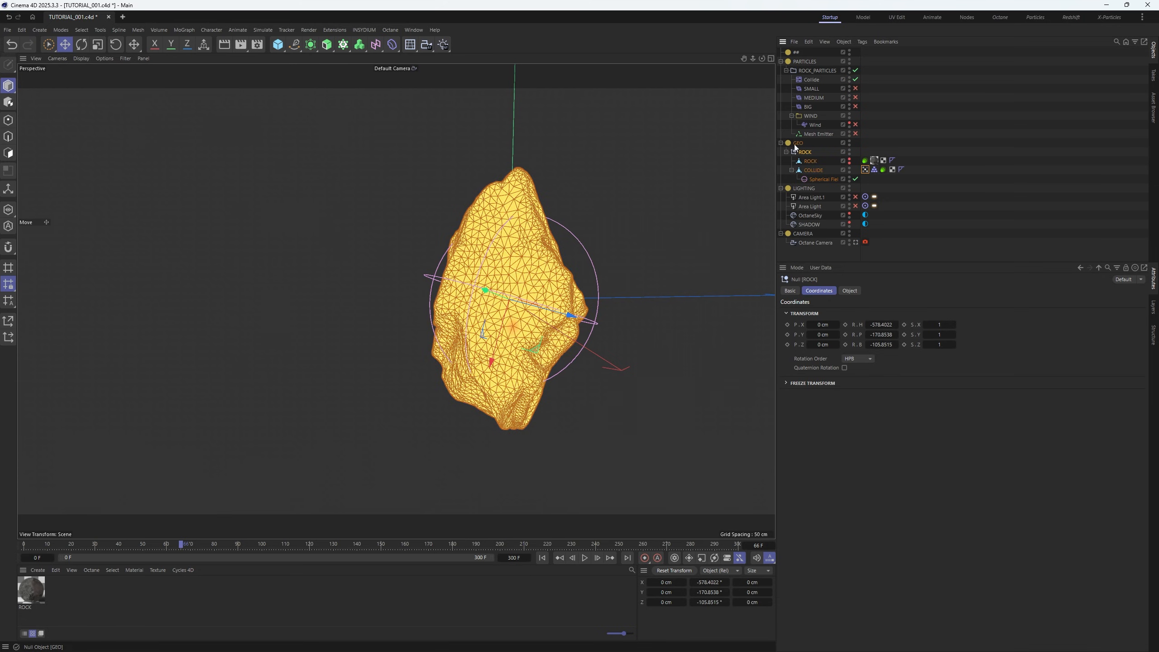
left_click(805, 152)
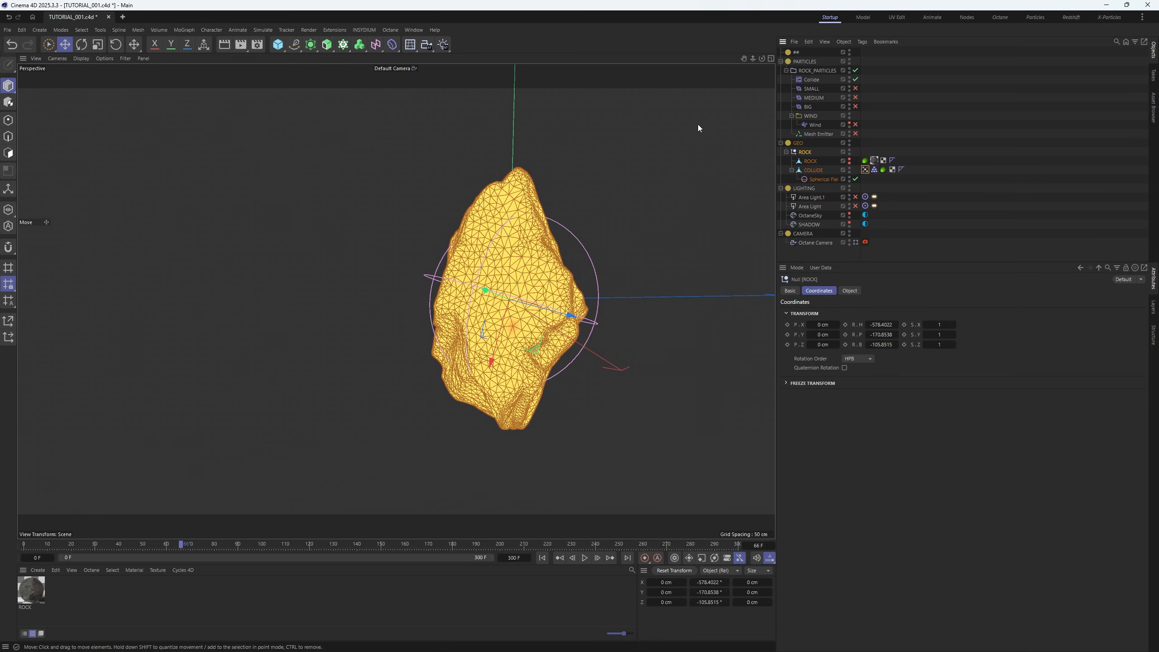
middle_click_drag(565, 288, 453, 285, "alt")
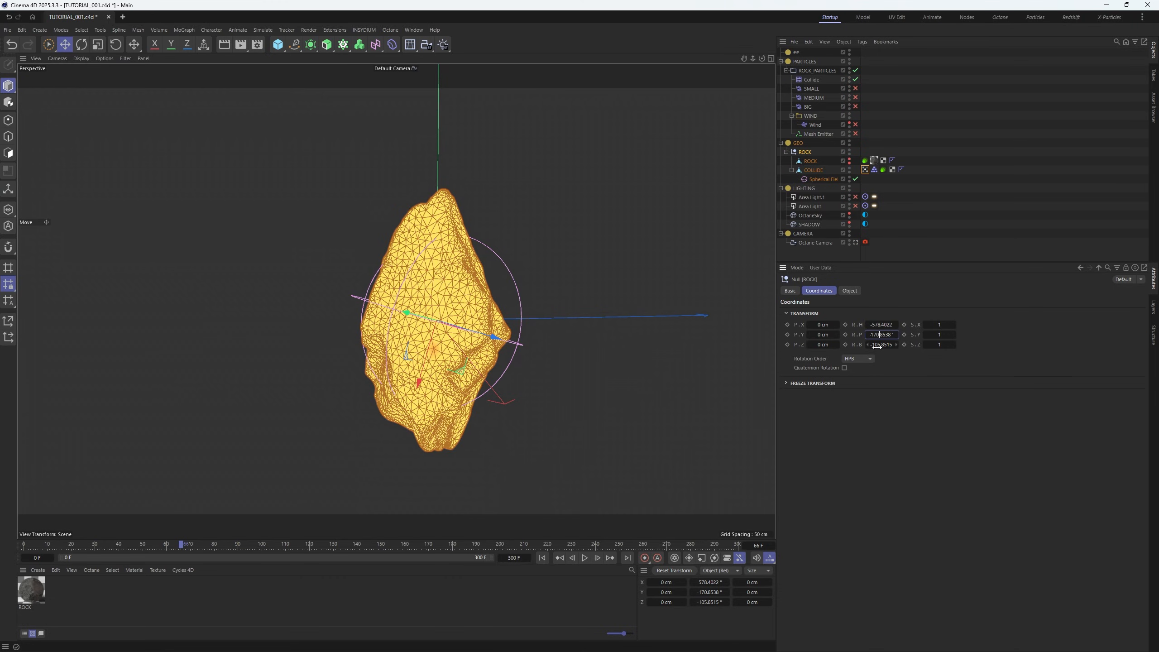
left_click(880, 324)
left_click(10, 190)
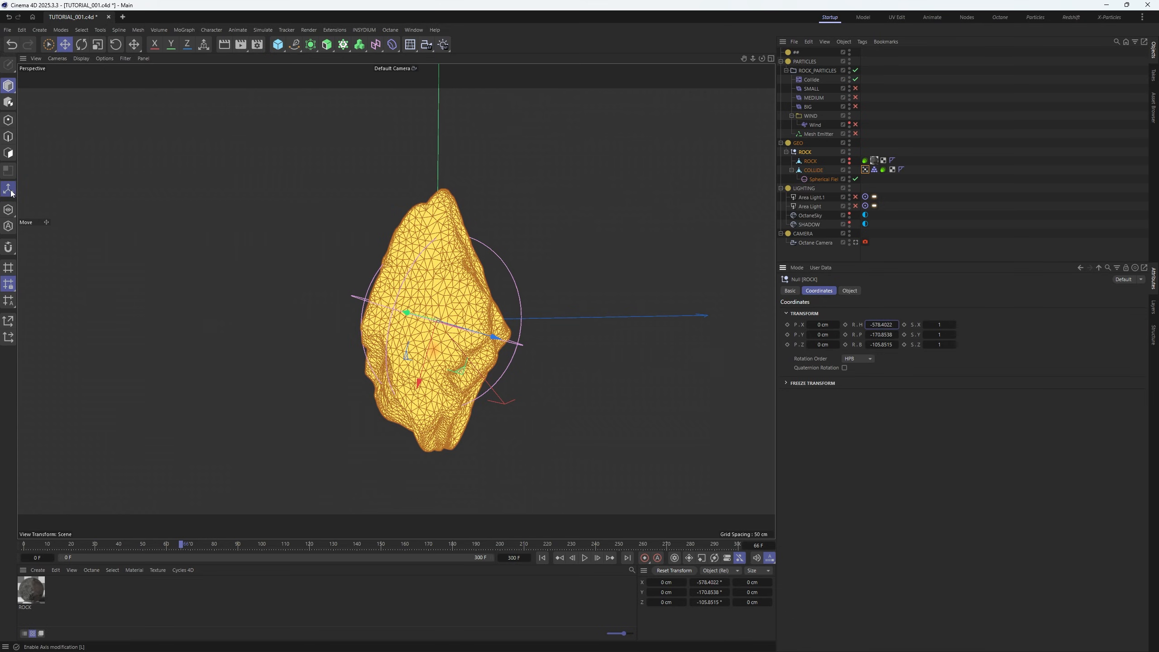
left_click(710, 583)
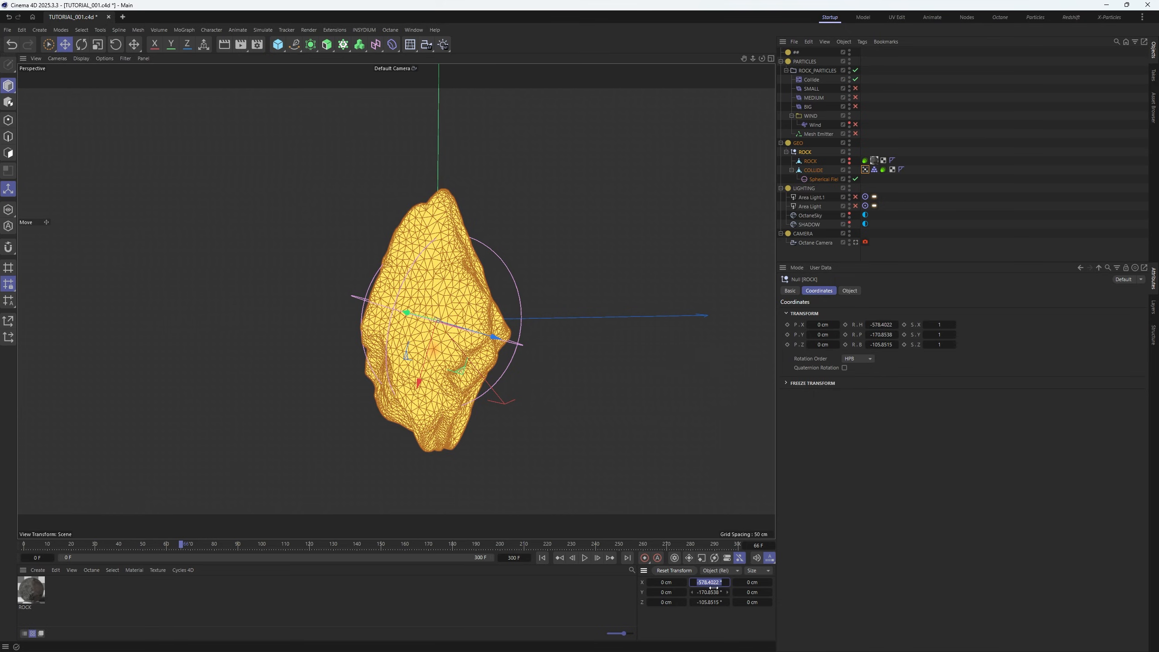
type("0")
key("Tab")
type("0")
key("Tab")
type("0")
key("Return")
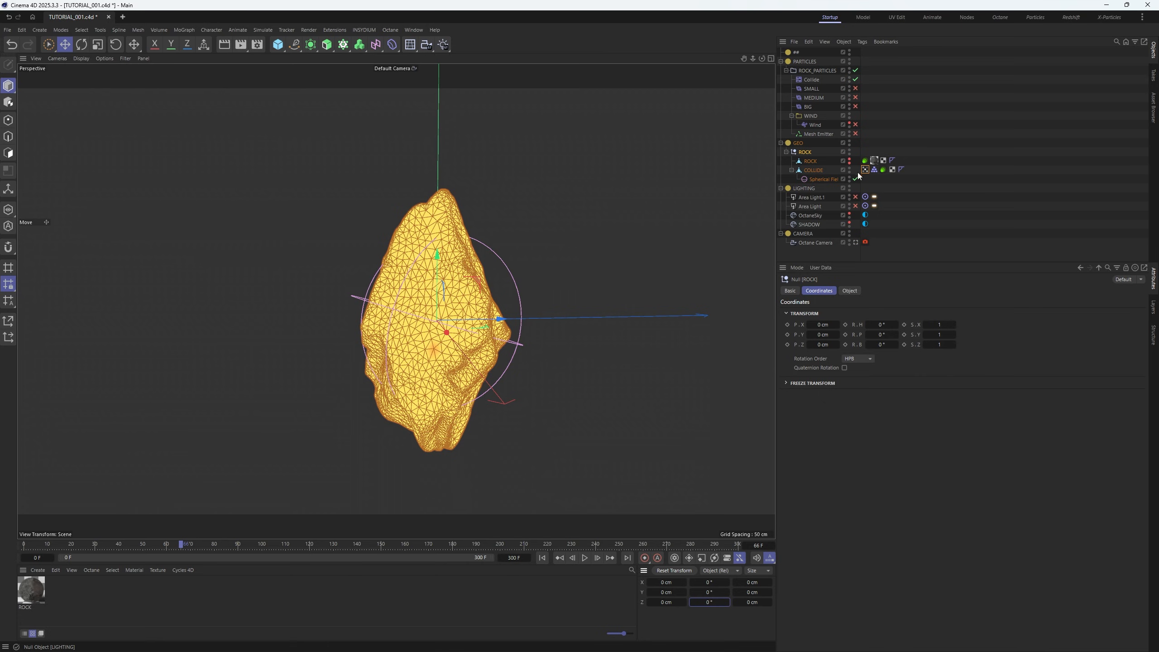
Check the child objects' rotations, and with axis modification enabled set the ROCK mesh's three rotation values to 0°
left_click(811, 161)
left_click(811, 171)
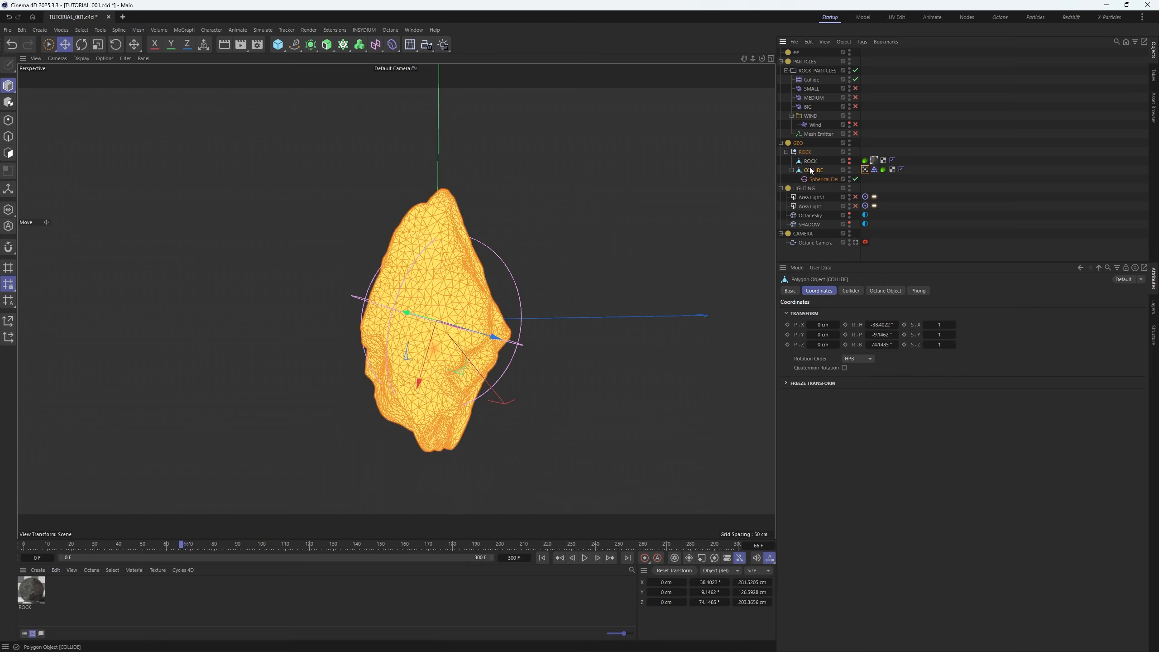
left_click(812, 179)
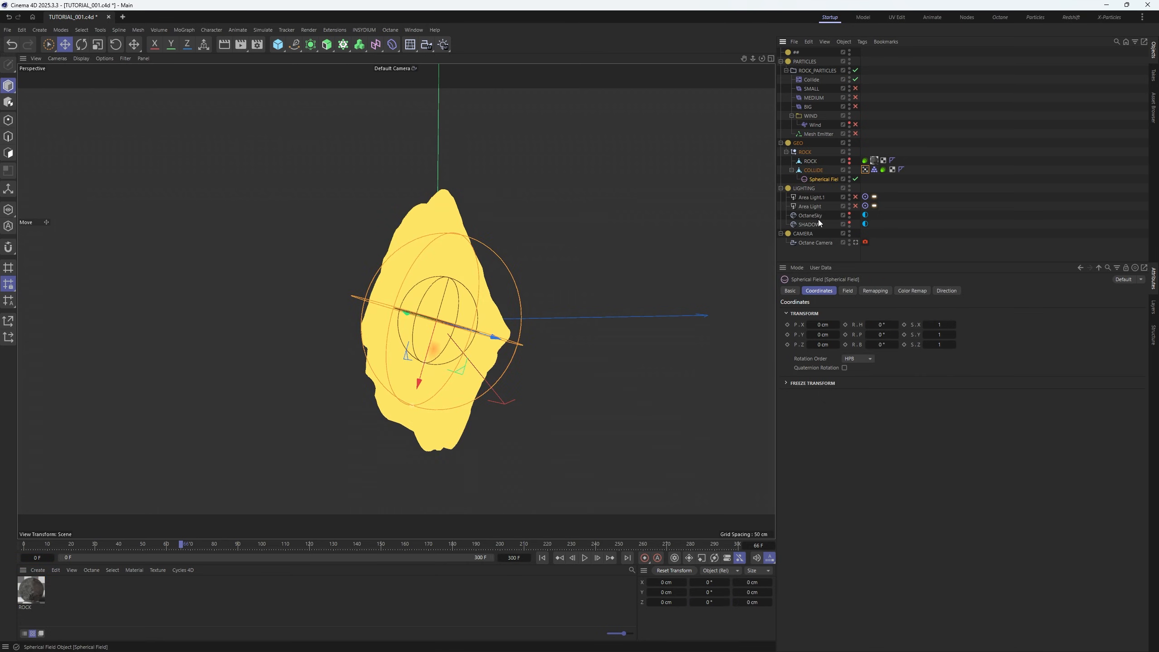
left_click(811, 170)
left_click(812, 180)
left_click(811, 161)
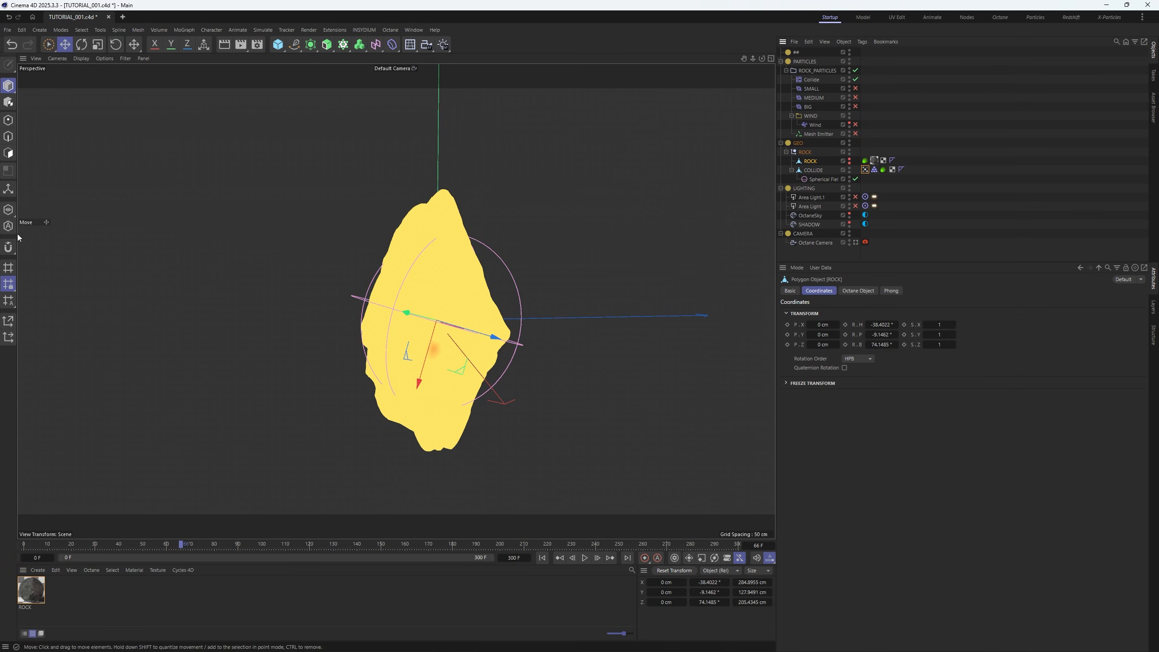
key("l")
left_click(714, 583)
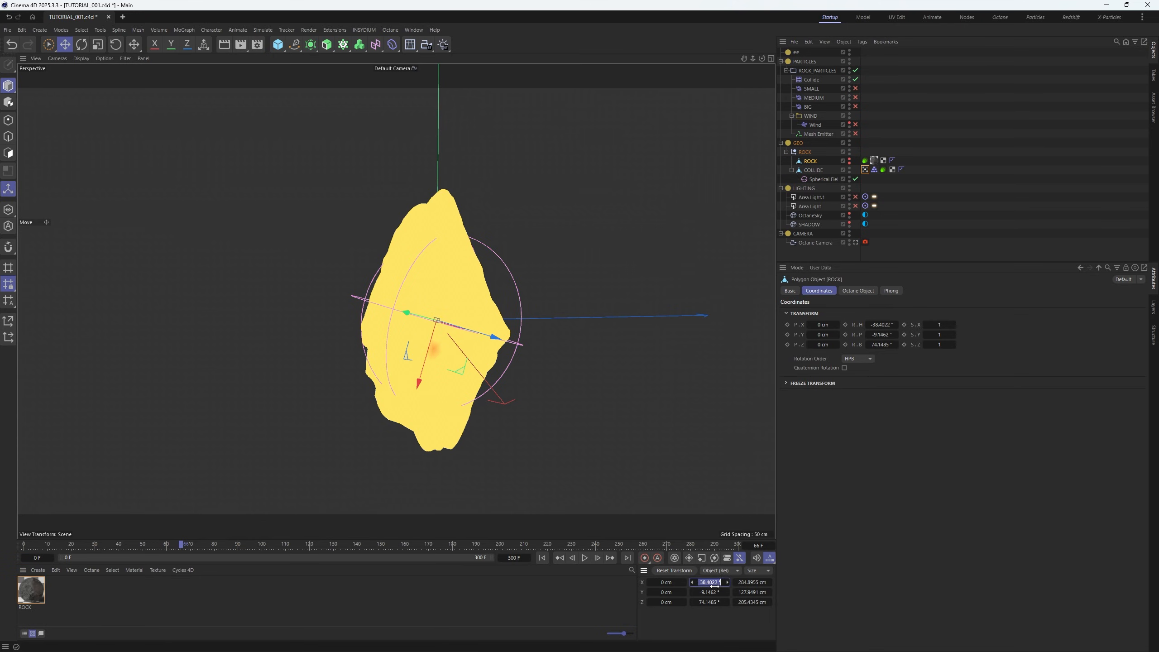
type("0")
key("Tab")
type("0")
key("Tab")
type("0")
key("Return")
With axis modification enabled, set the COLLIDE mesh's three rotation values to 0° so only its axis realigns
left_click(813, 169)
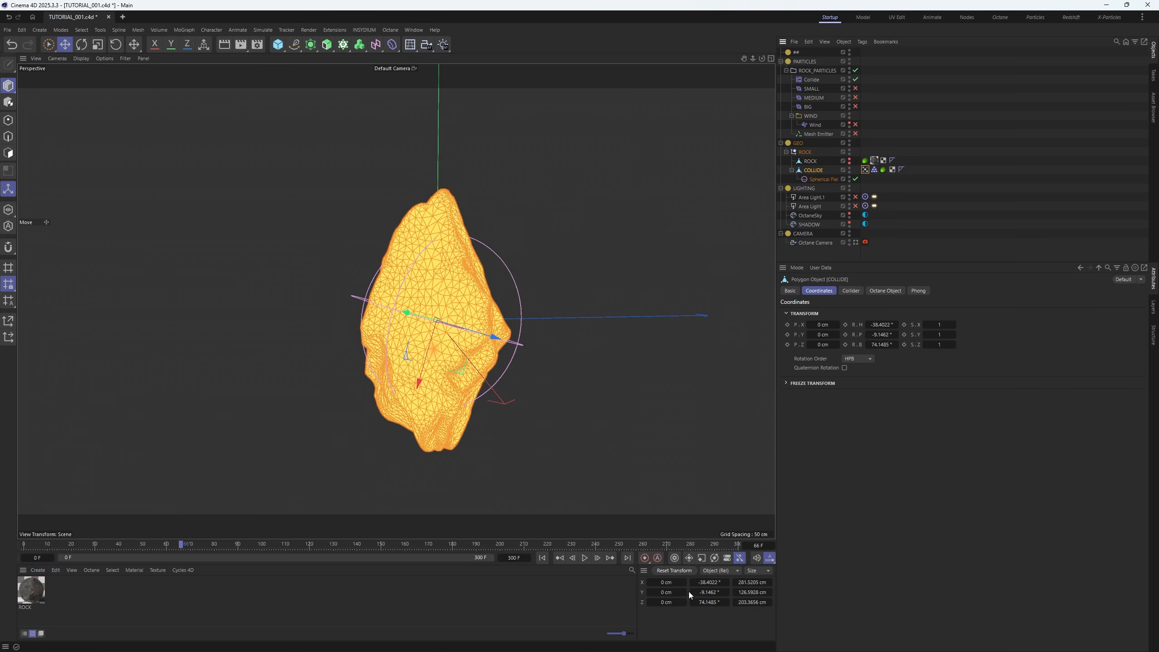
left_click(703, 583)
type("0")
key("Tab")
type("0")
key("Tab")
type("0")
key("Return")
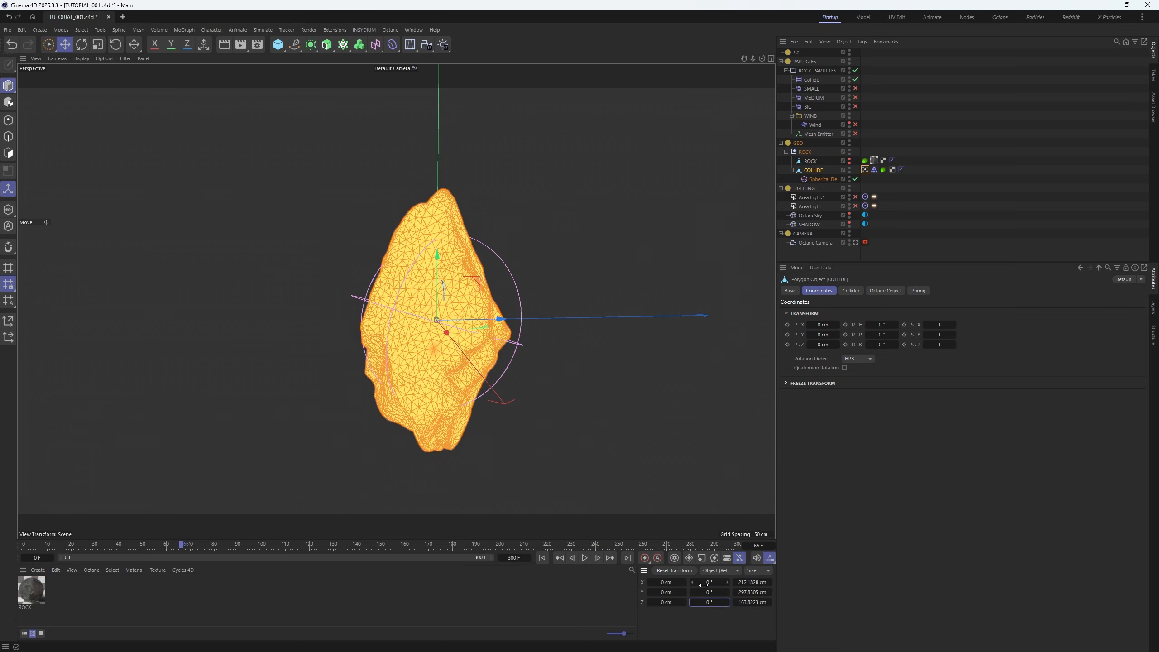
Set the Spherical Field's H, P and B rotation values to 0°
left_click(821, 181)
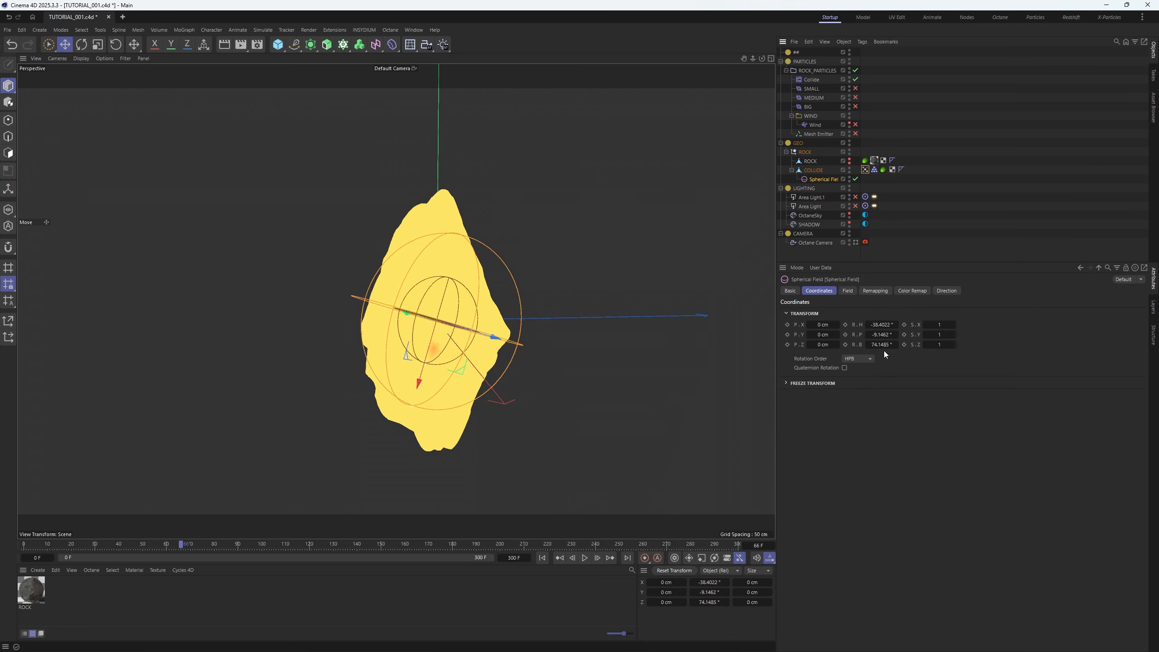
left_click(885, 325)
type("0")
key("Tab")
type("0")
key("Tab")
type("0")
key("Return")
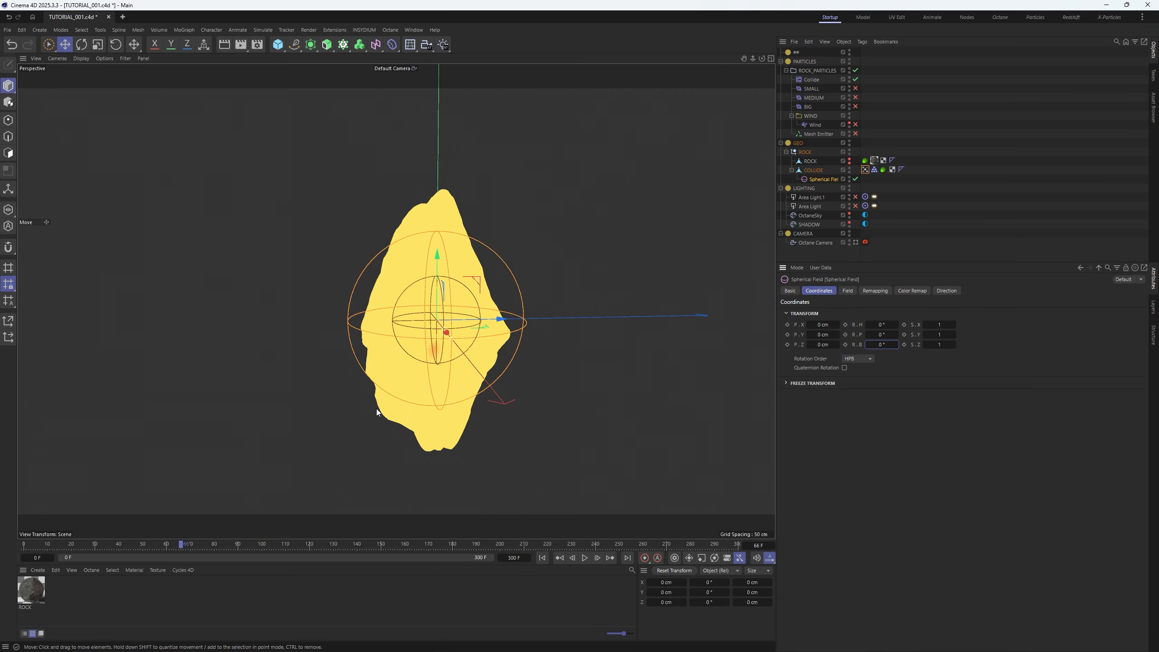
Check the coordinates of the parent ROCK null and its ROCK mesh for matching axes
left_click(813, 152)
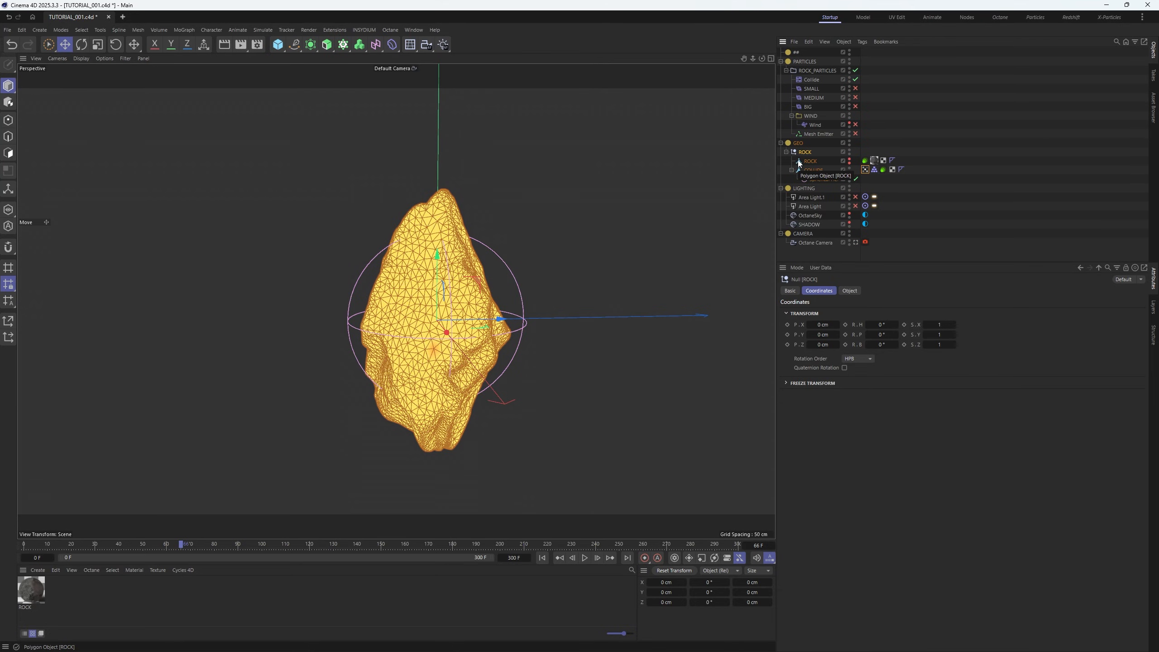
left_click(800, 161)
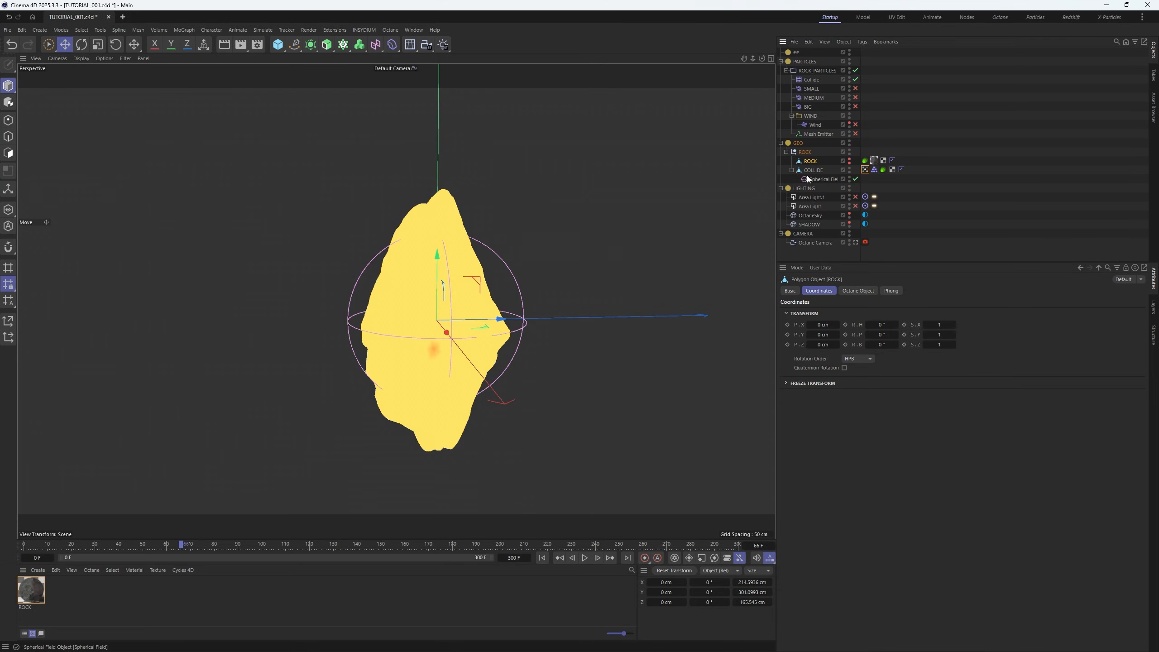
left_click(803, 152)
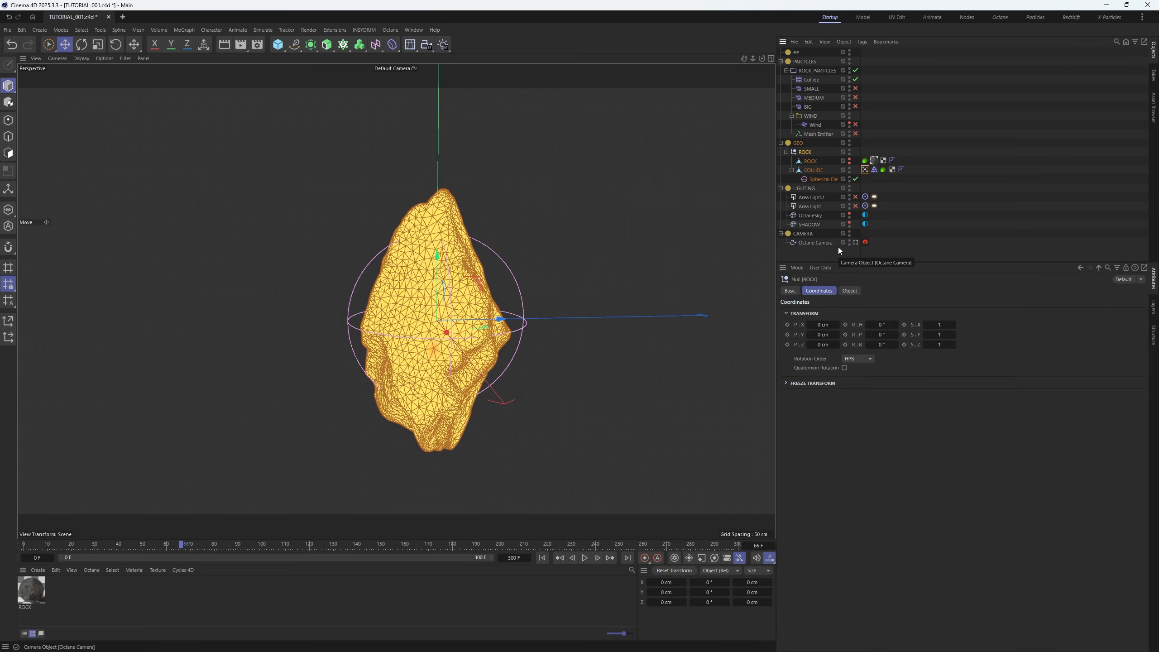
At the first frame, move the Spherical Field to the rock's lower edge and shrink its radius
left_click(814, 180)
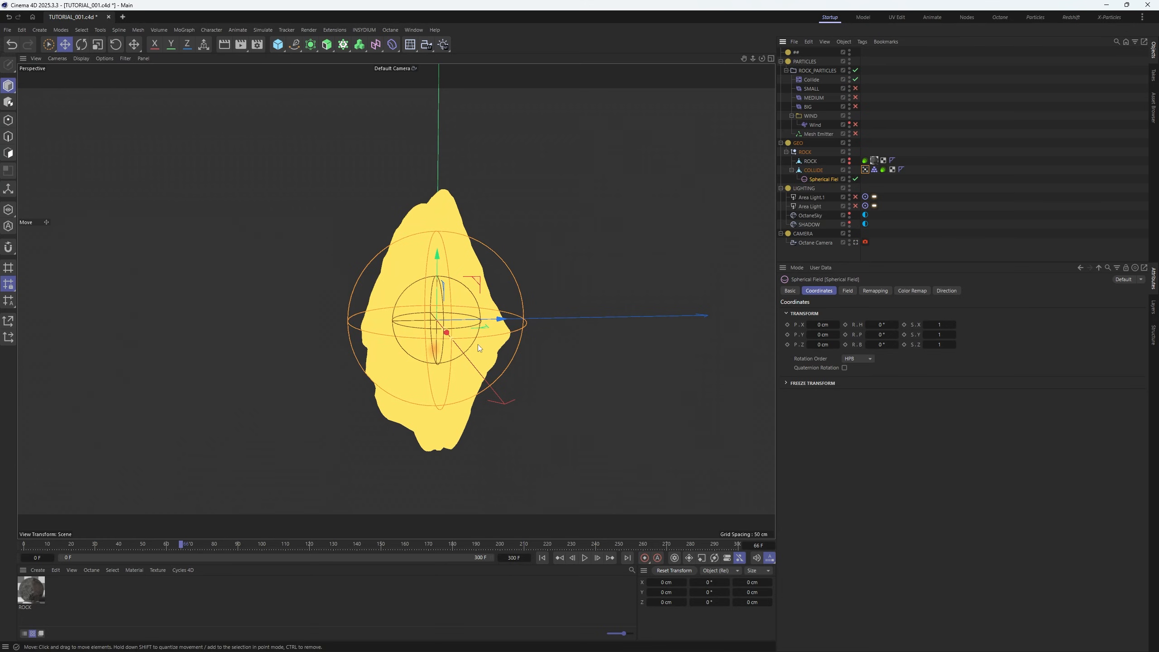
left_click_drag(478, 344, 637, 469, "alt")
left_click(542, 558)
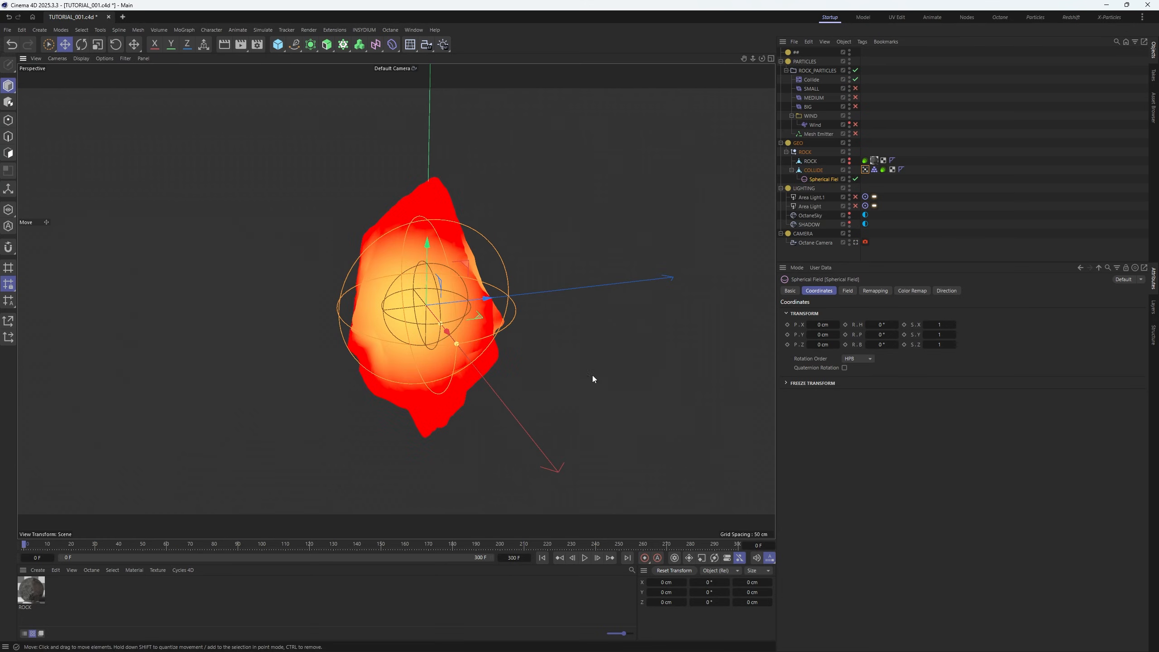
left_click_drag(485, 299, 560, 423)
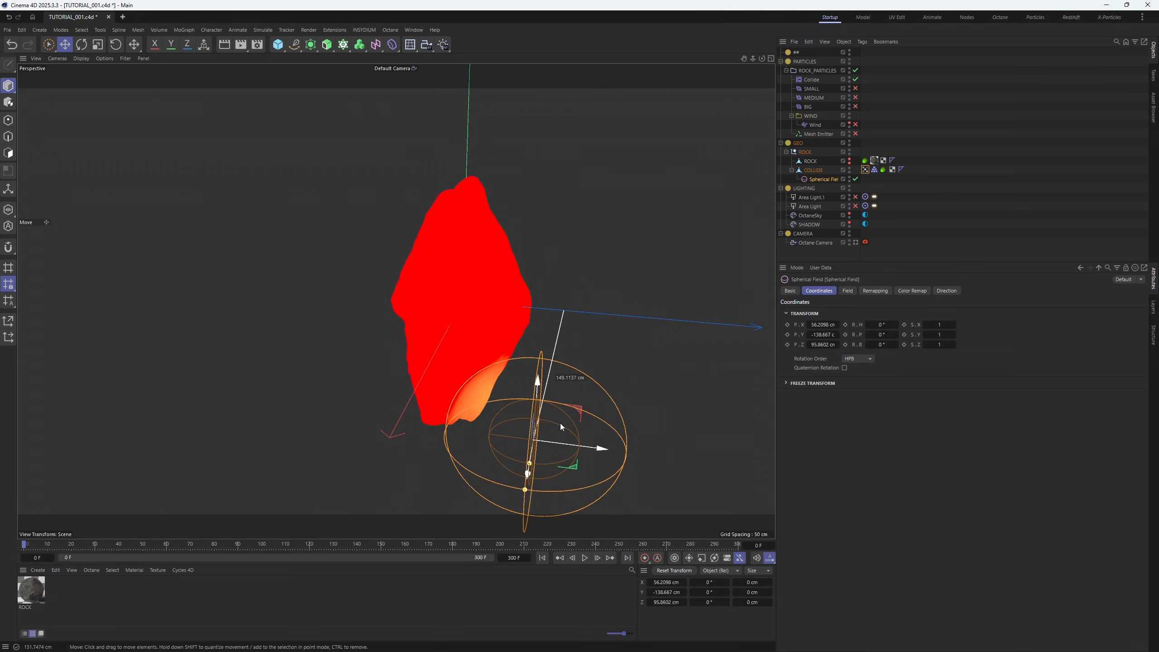
left_click_drag(473, 332, 495, 303, "alt")
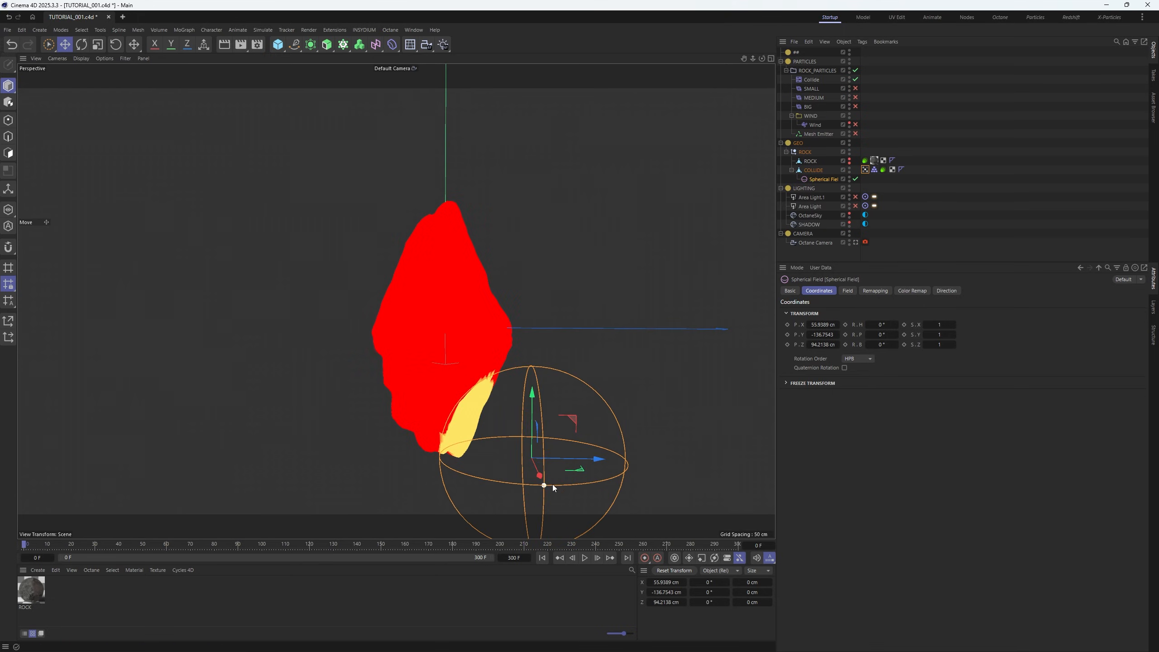
left_click_drag(550, 482, 508, 446)
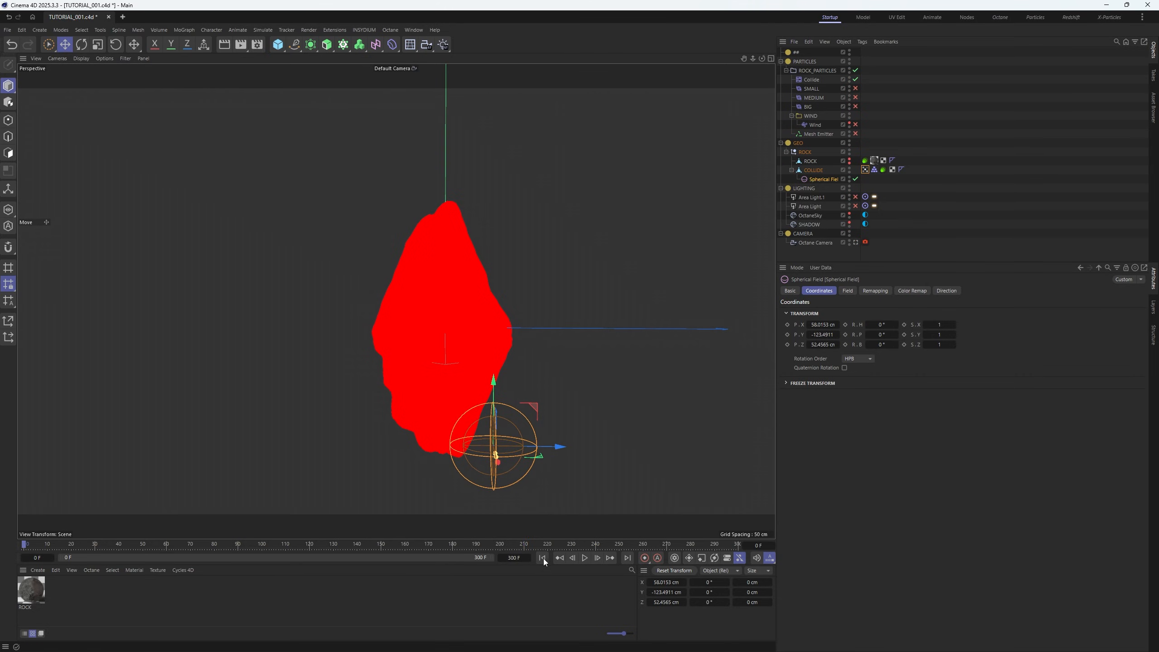
Play back the vertex map growth while repositioning the Spherical Field to about Y -148 cm and Z 32 cm, against the rock's underside
left_click(585, 558)
mouse_move(516, 426)
left_mouse_down()
mouse_move(505, 433)
mouse_move(498, 415)
left_mouse_up()
left_click(541, 557)
left_click_drag(449, 342, 440, 370, "alt")
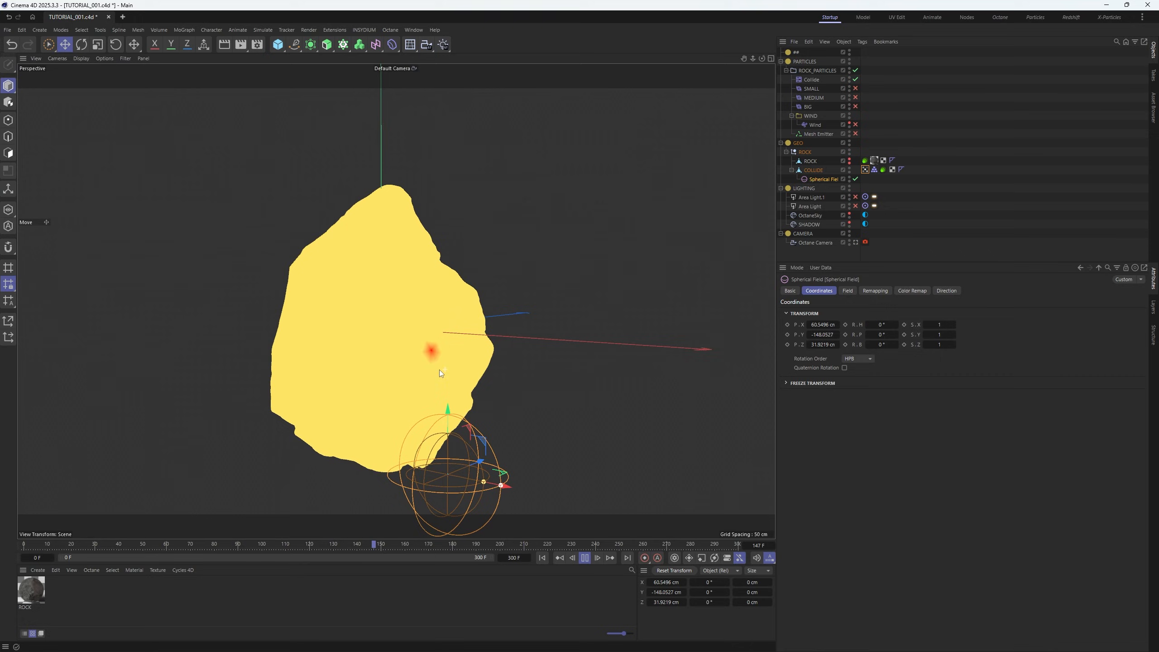
left_click(542, 557)
left_click_drag(477, 445, 470, 452)
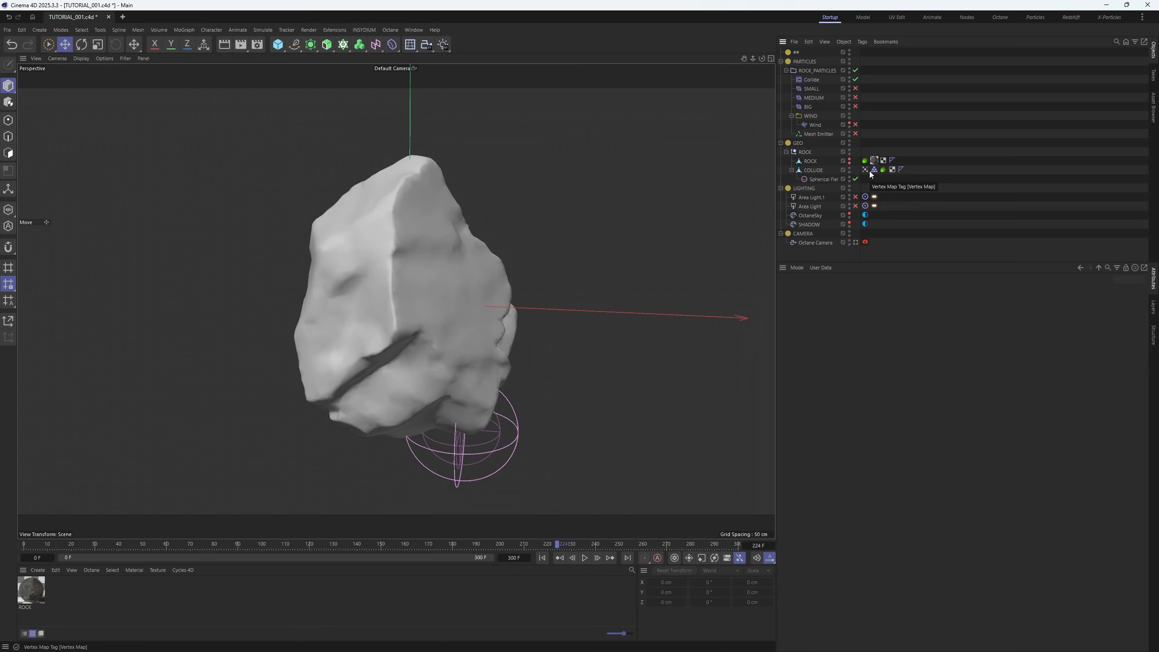
Enable the Mesh Emitter and Wind, and add the COLLIDE vertex map as a field on the Wind object
left_click(856, 133)
left_click(856, 124)
left_click(815, 125)
left_click(874, 291)
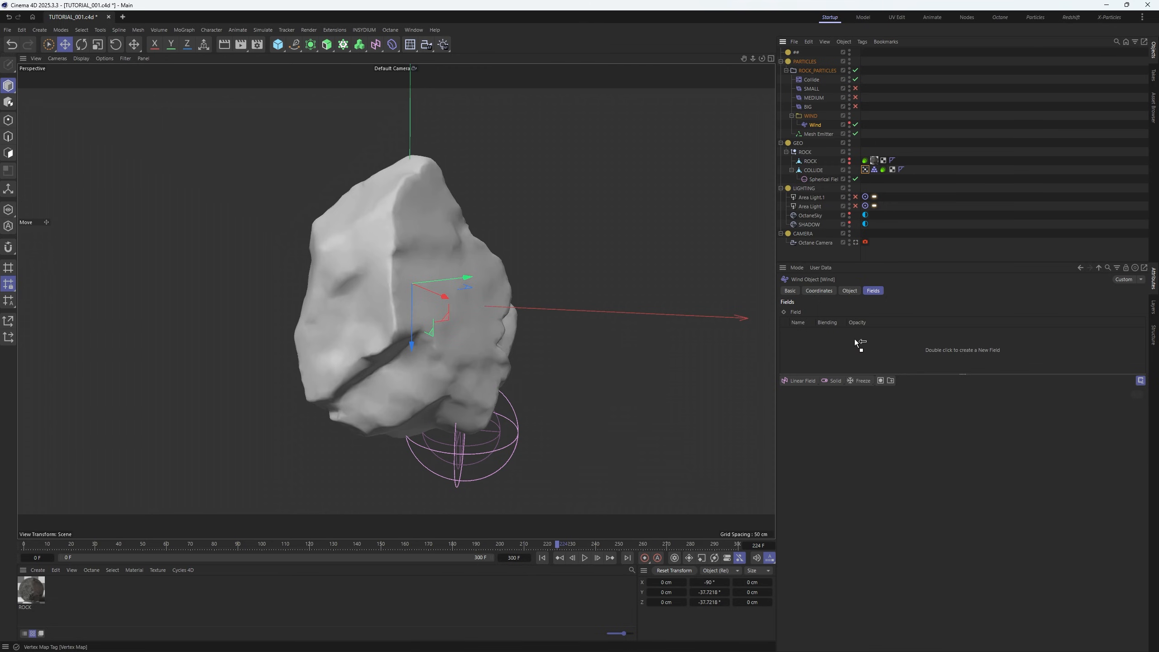
left_click_drag(855, 339, 856, 339)
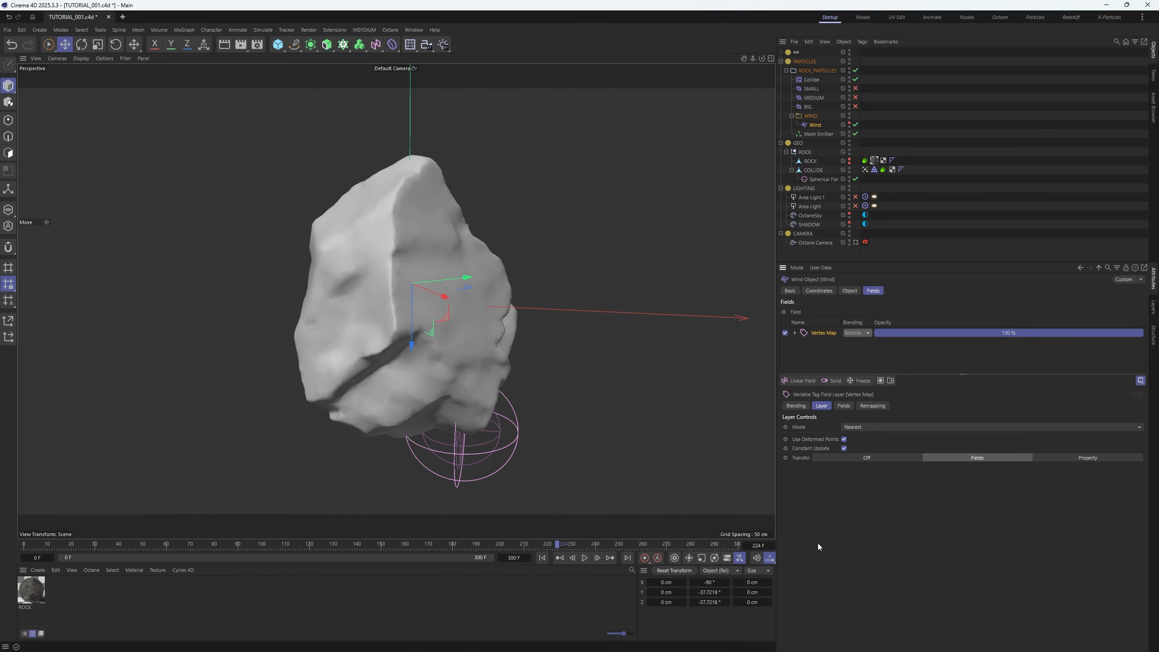
Review the vertex map layer's mode options, keep Nearest, and play the particle simulation from the first frame to inspect the wind's effect
left_click(858, 427)
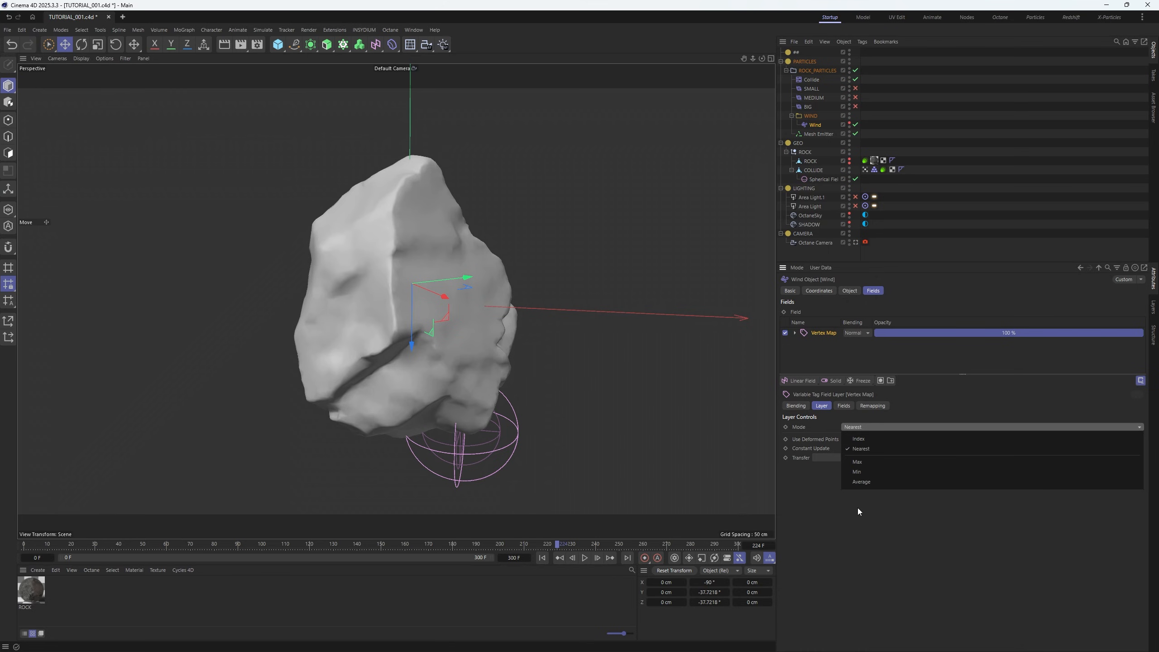
left_click(858, 508)
left_click(845, 448)
left_click(542, 558)
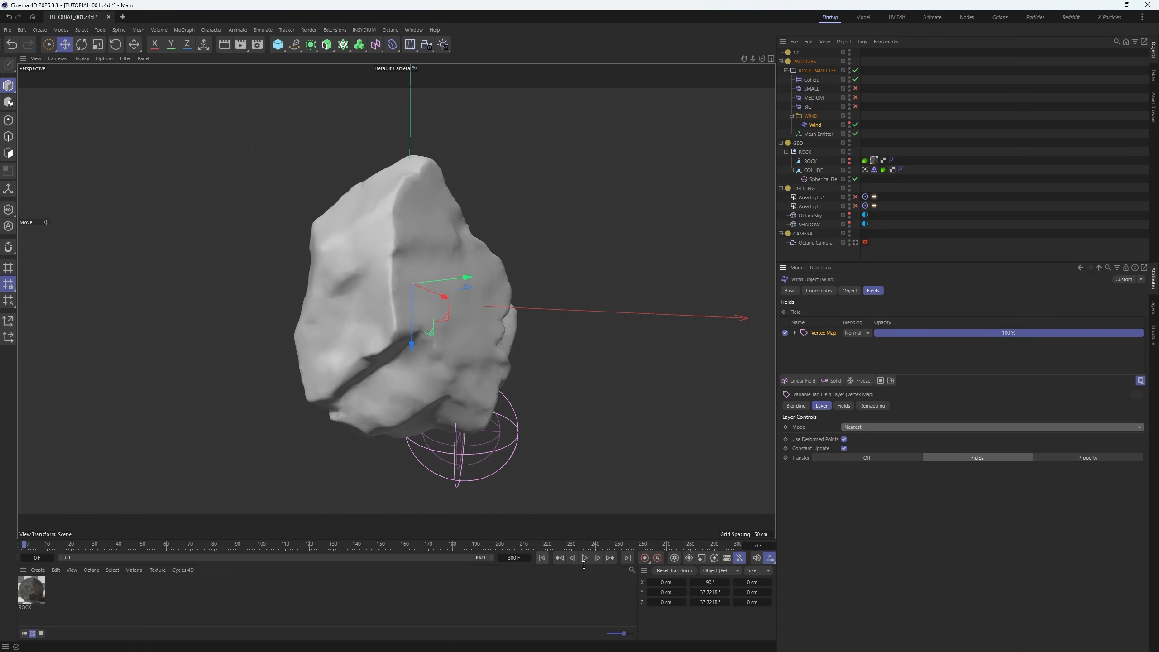
left_click(585, 559)
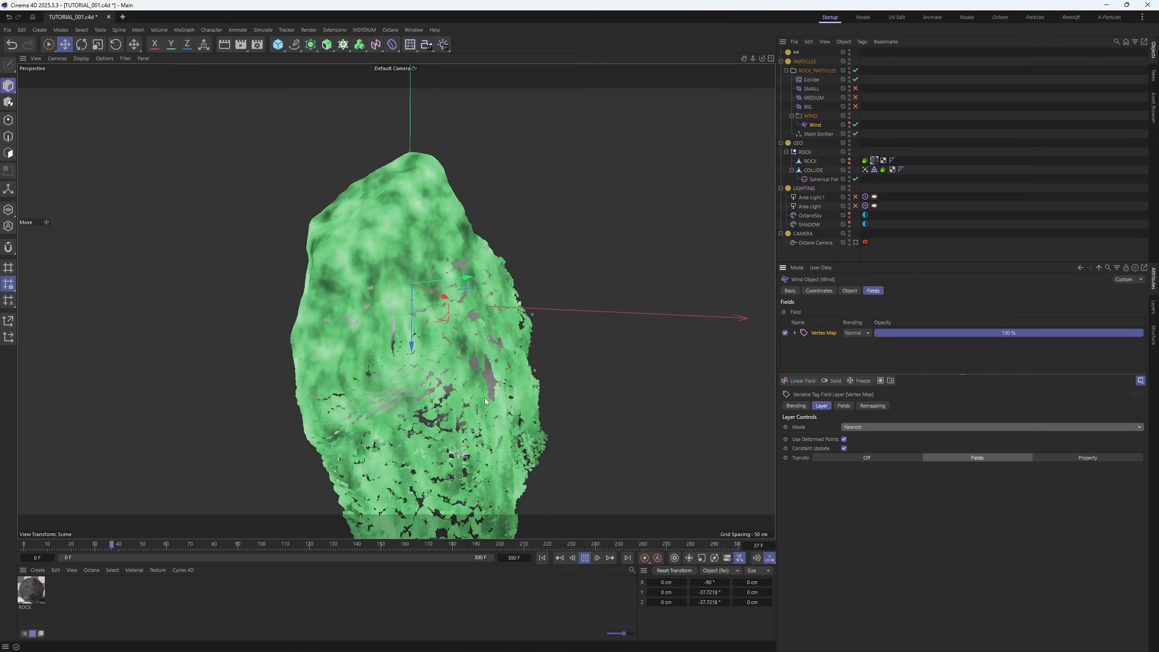
left_click(584, 558)
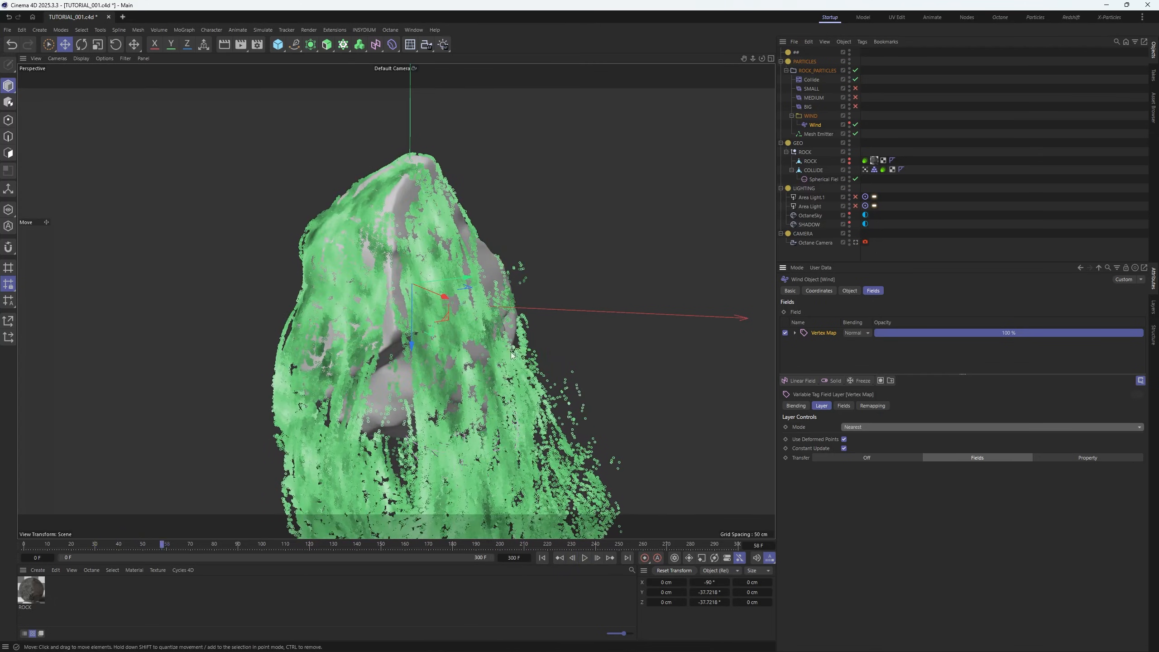
scroll(424, 279, "down", 5)
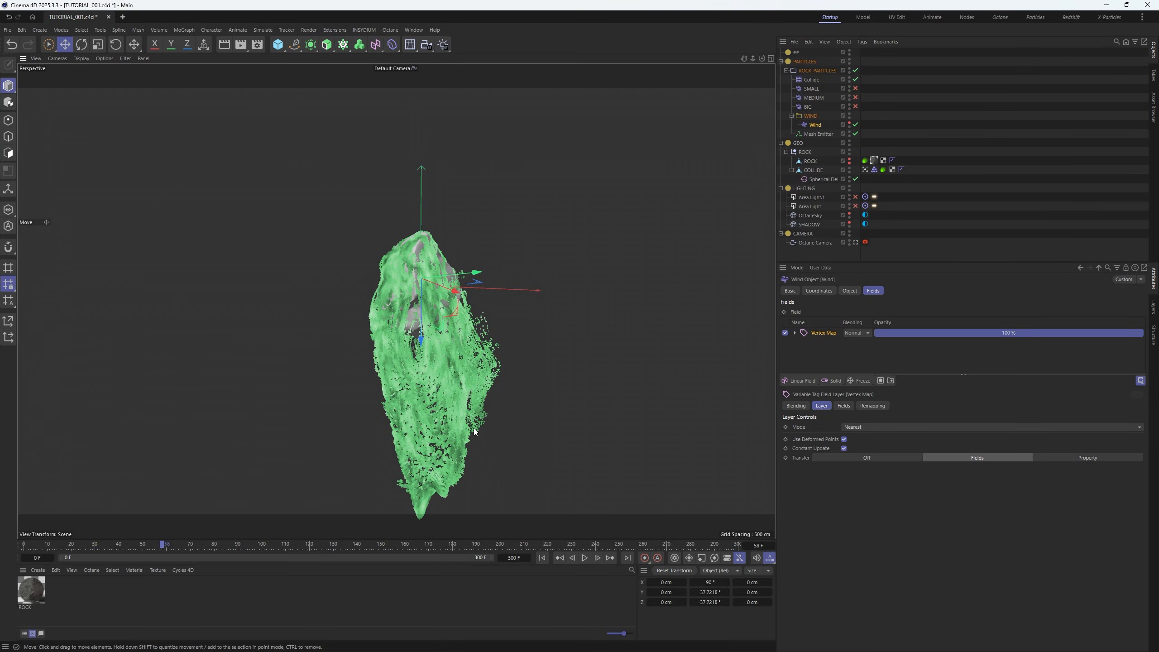
Try the Average mode on the Wind's vertex map layer and play the simulation from the start
left_click(867, 433)
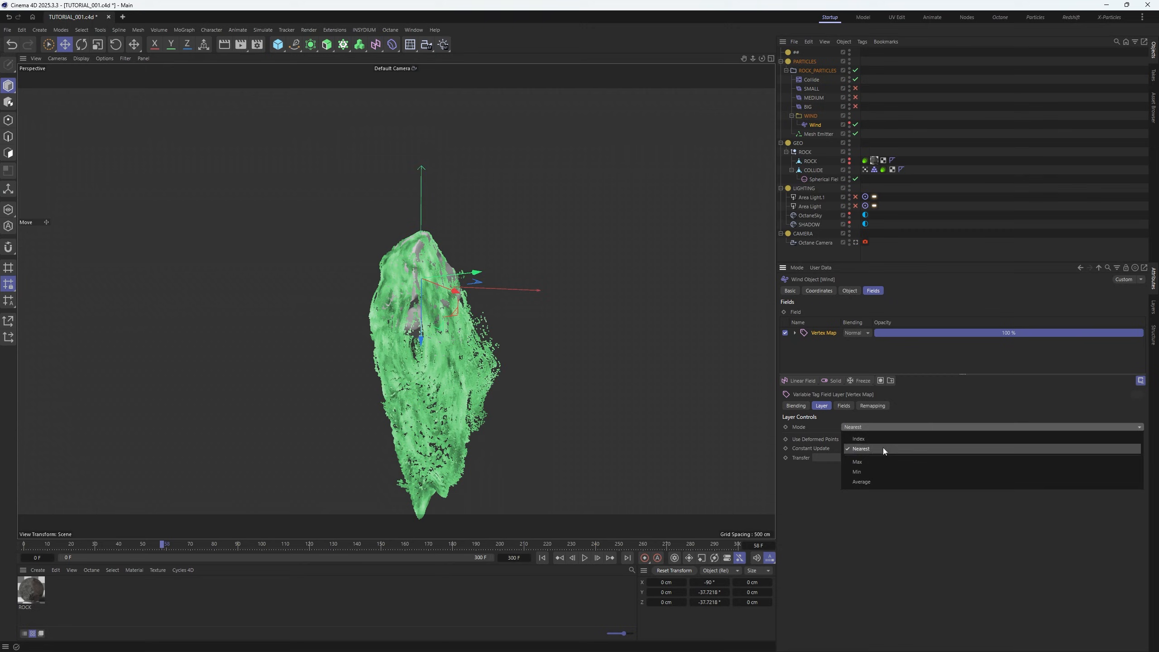
left_click(854, 484)
left_click(545, 558)
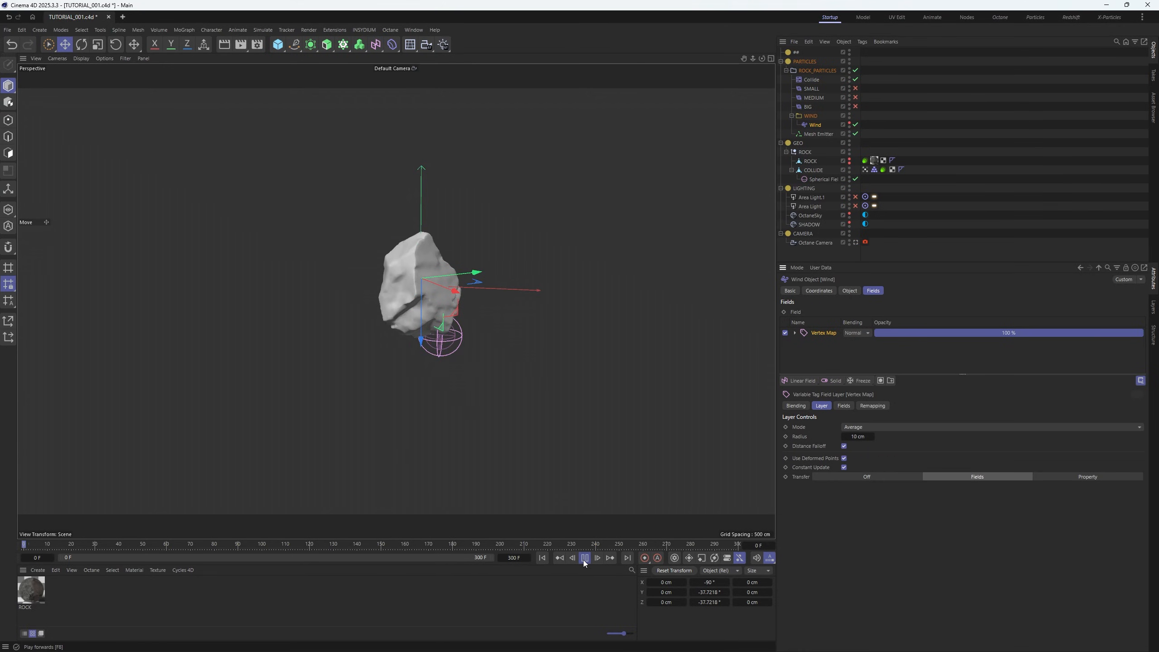
left_click(585, 558)
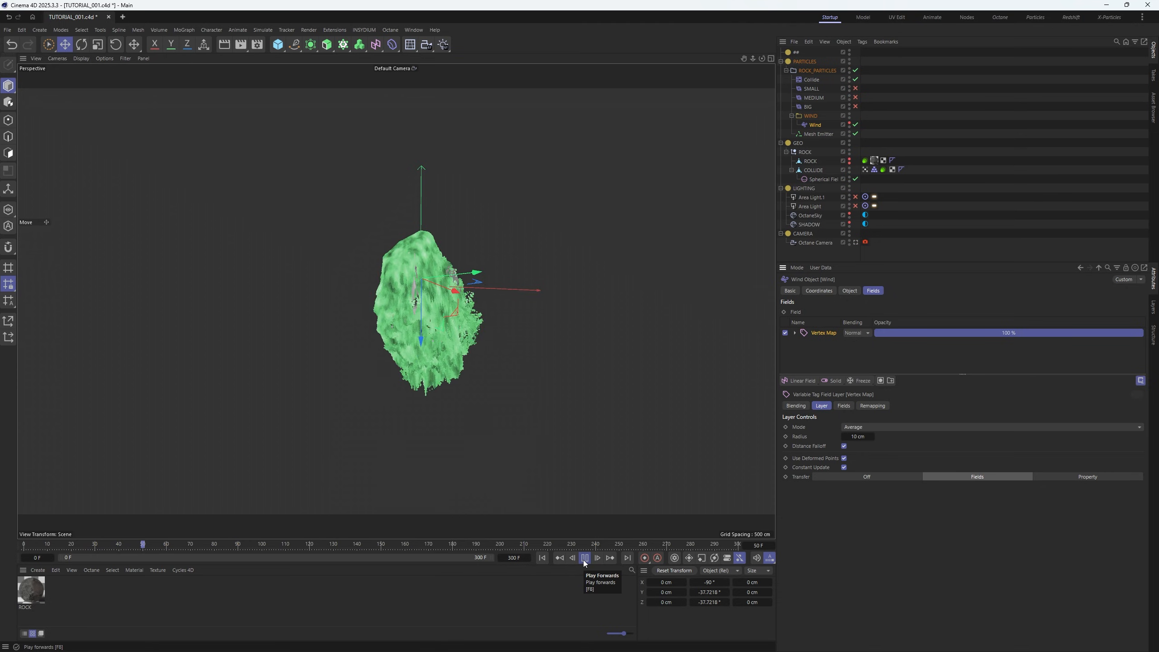
left_click(585, 562)
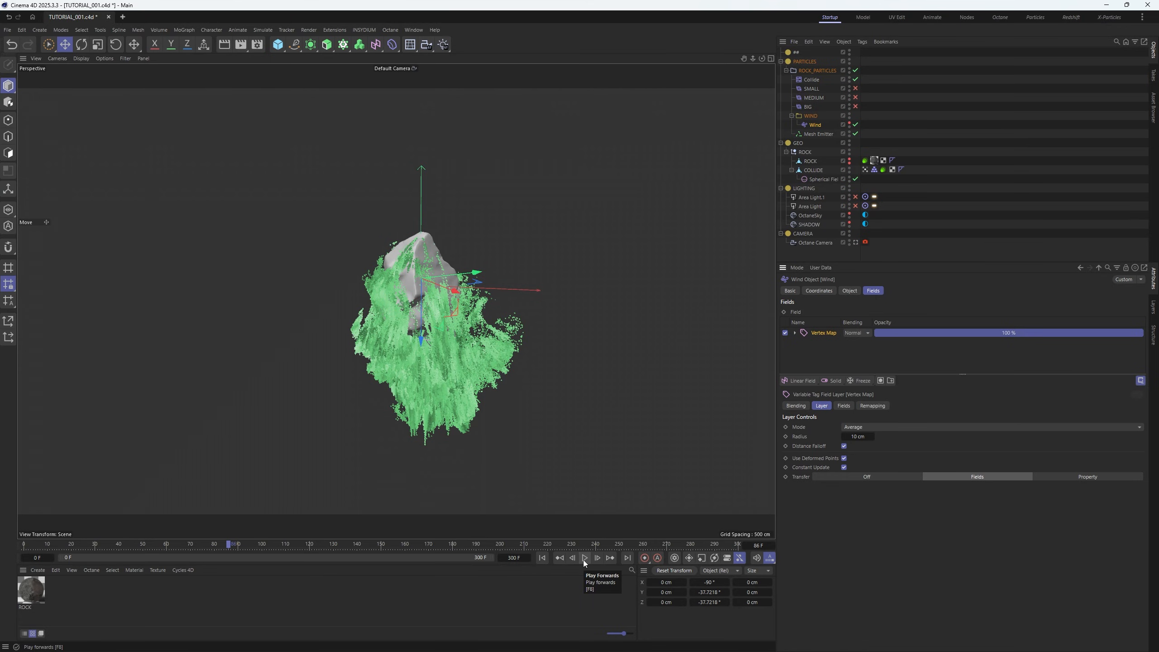
left_click(585, 558)
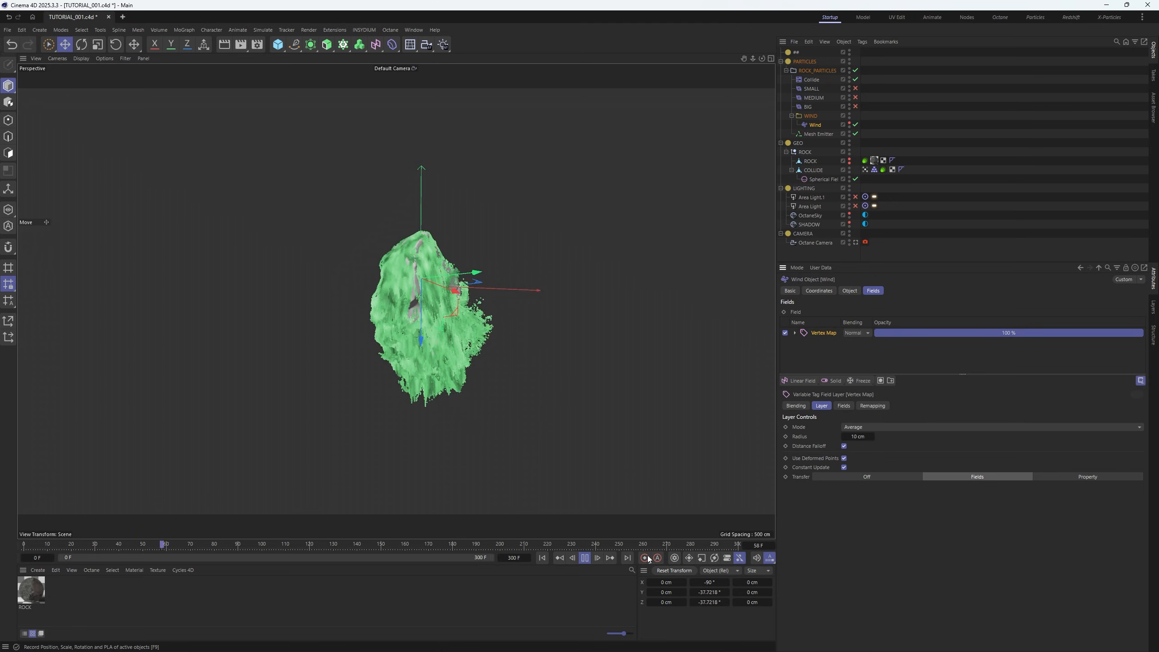
left_click(584, 558)
Set the Wind's vertex map layer mode to Nearest and replay the simulation
left_click(903, 424)
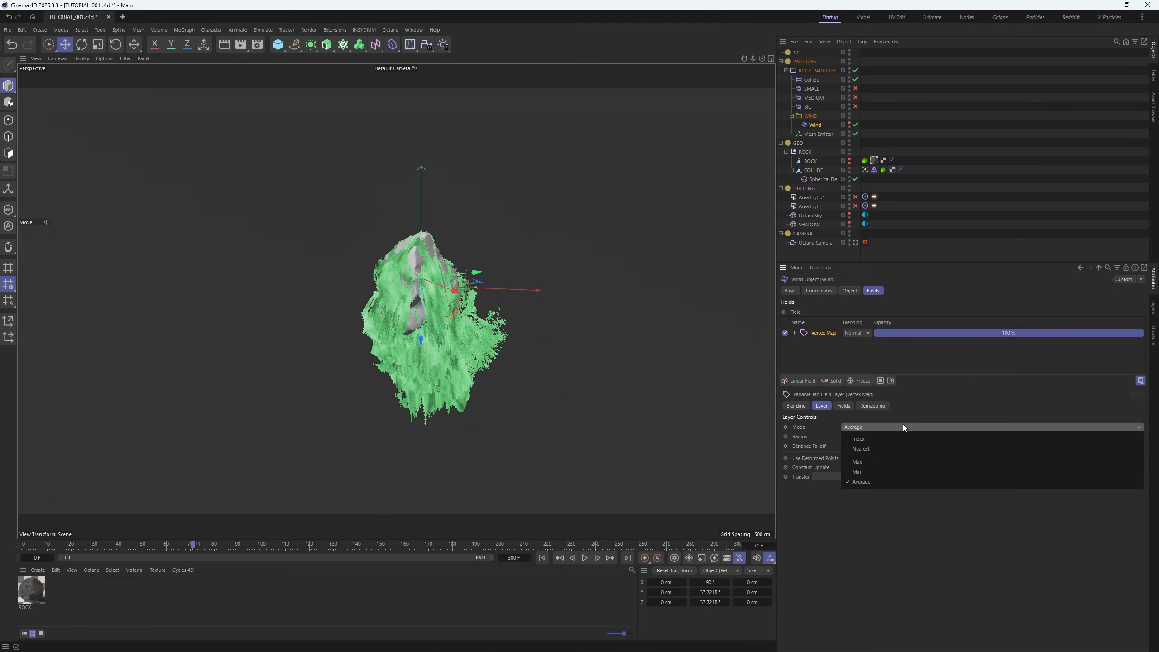
left_click(858, 449)
left_click(584, 557)
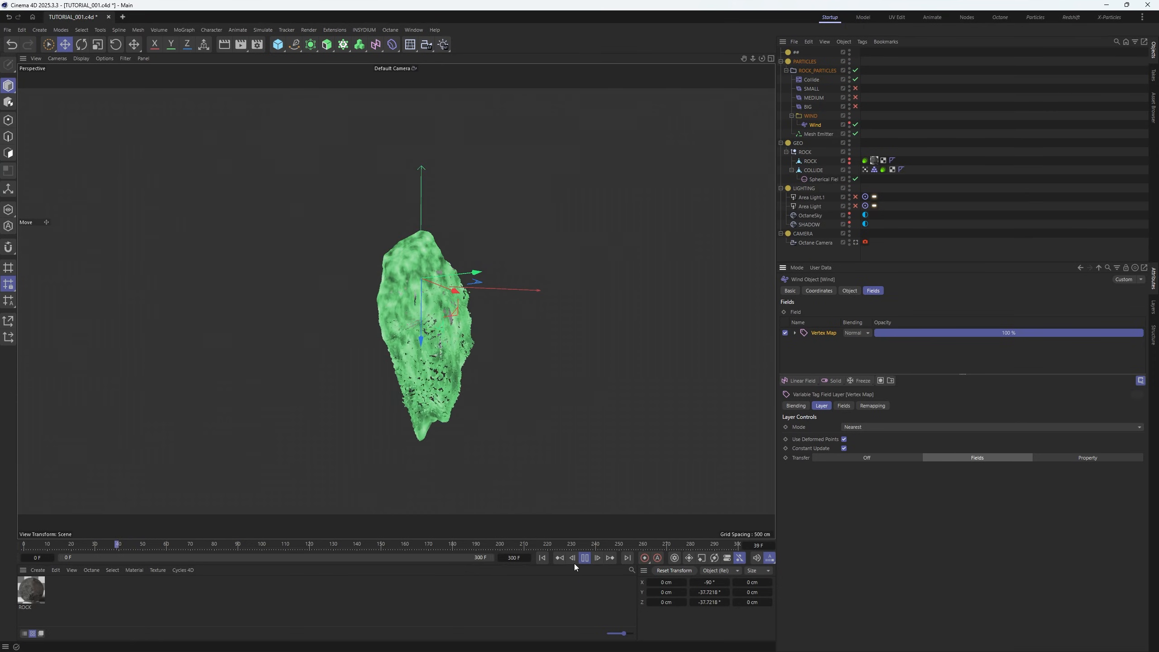
left_click(584, 559)
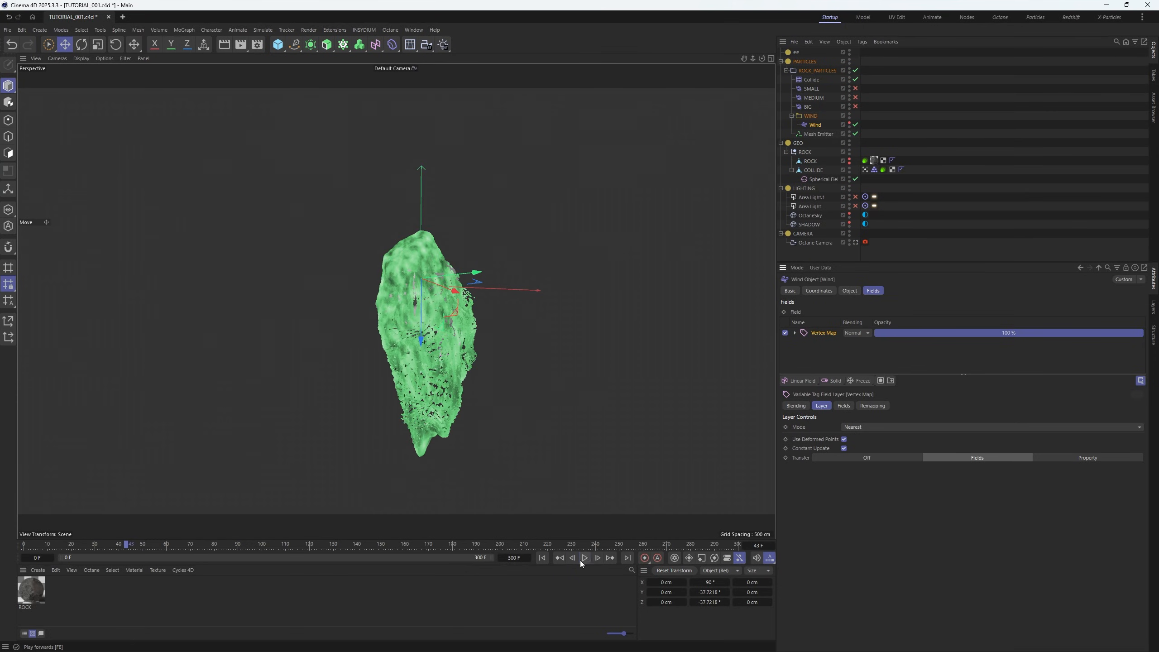
Add the COLLIDE vertex map as a field on the BIG, MEDIUM and SMALL turbulence objects, then enable all three and play the simulation
left_click(807, 107)
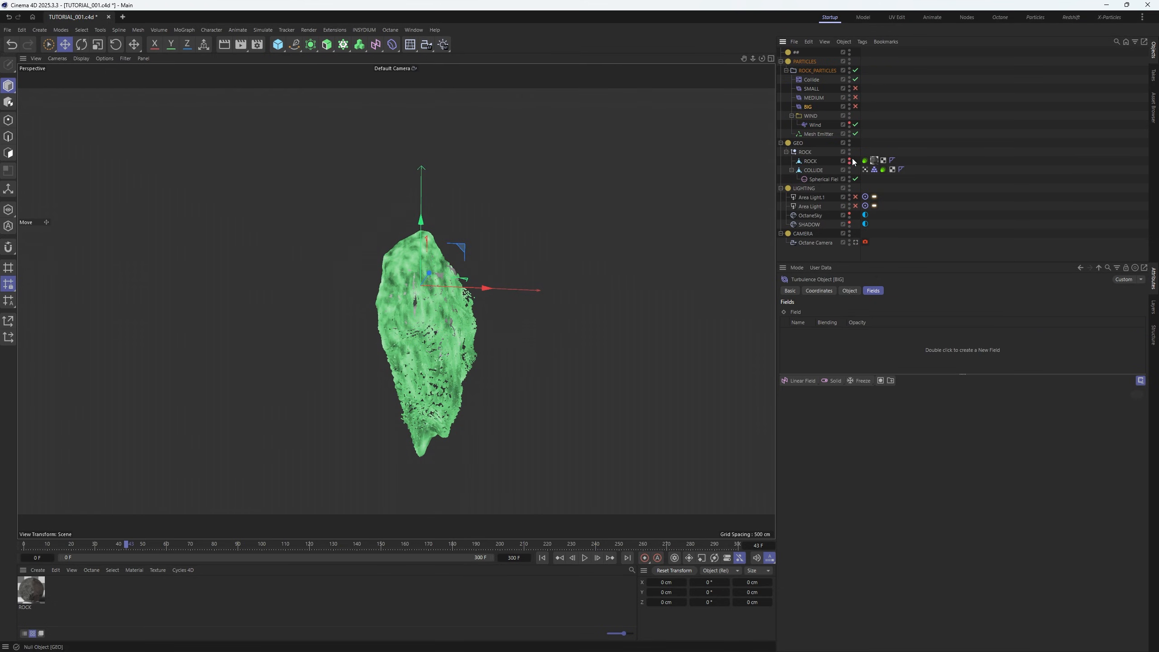
left_click_drag(865, 170, 821, 333)
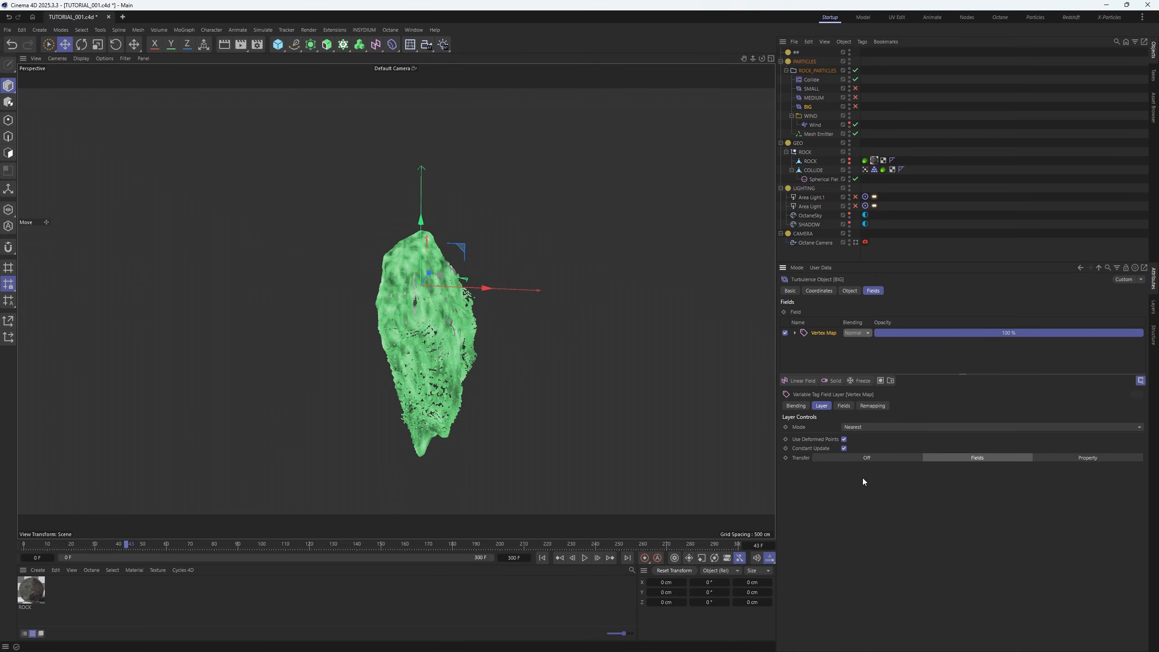
left_click(814, 98)
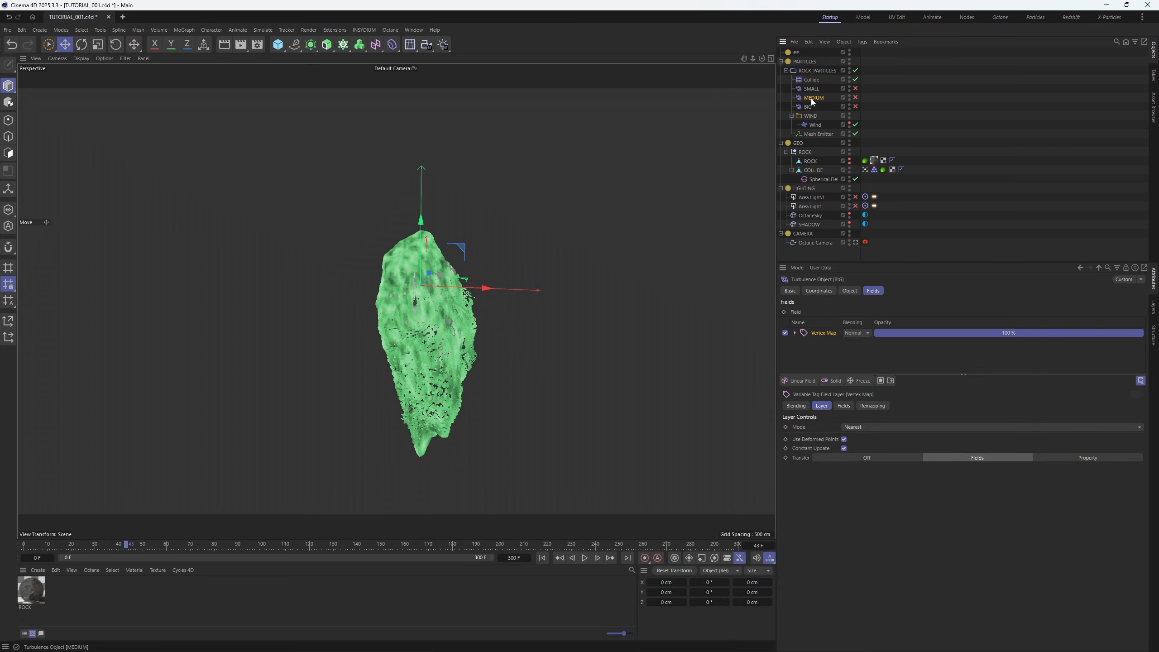
left_click_drag(866, 171, 856, 353)
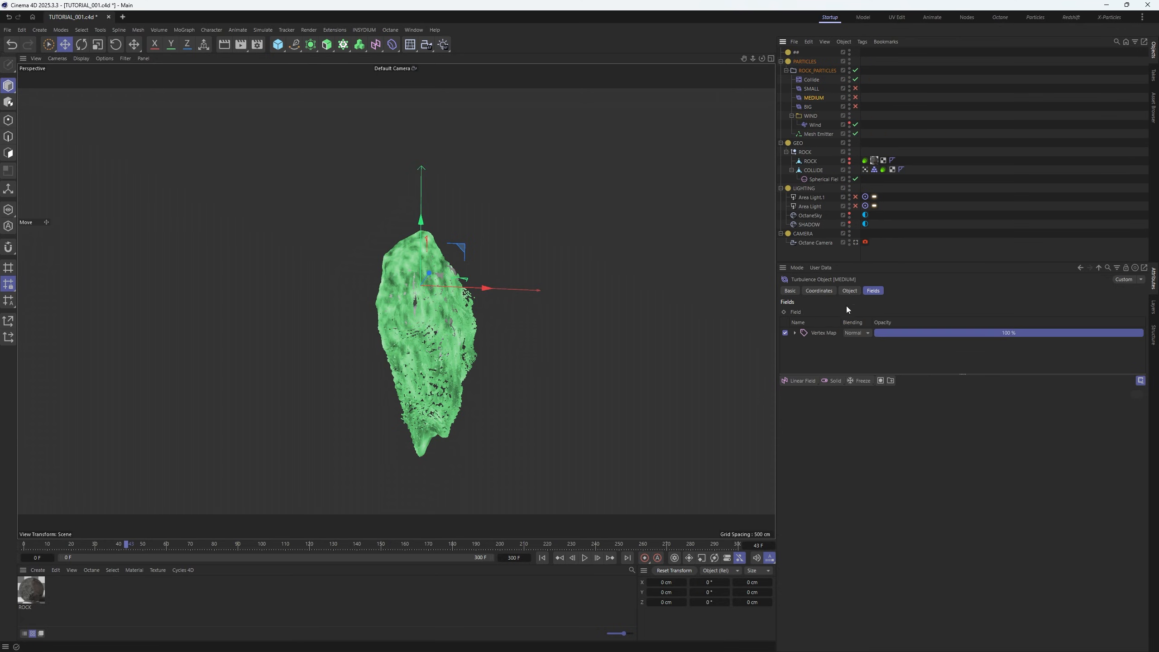
left_click_drag(856, 106, 858, 90)
left_click_drag(857, 91, 857, 86)
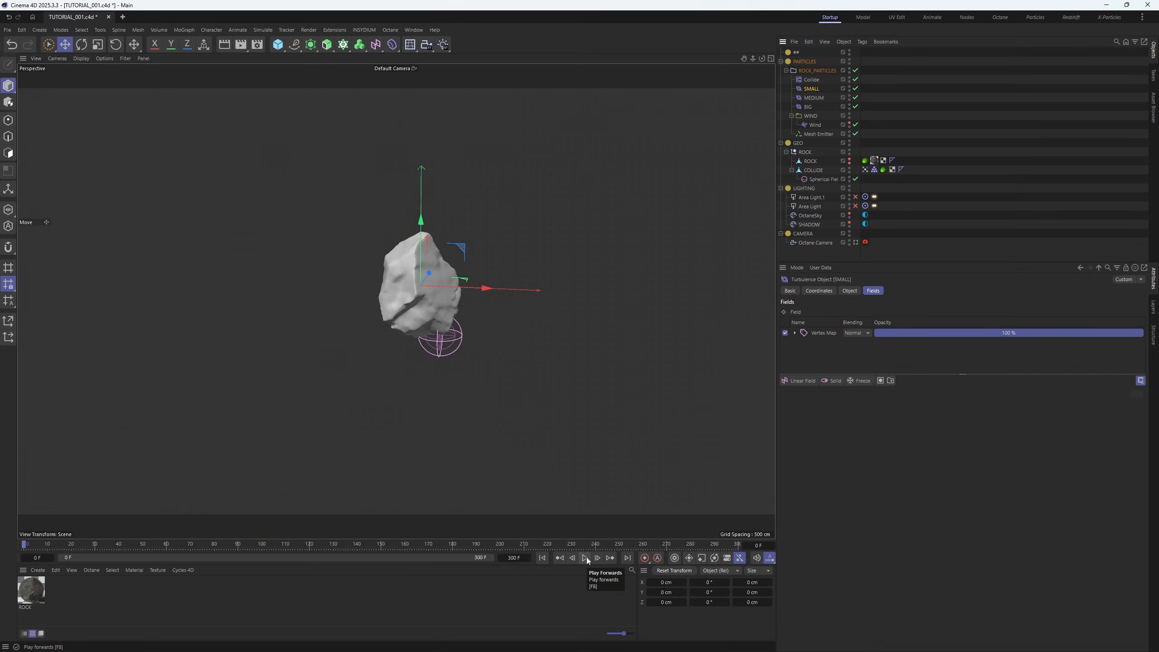
left_click(586, 559)
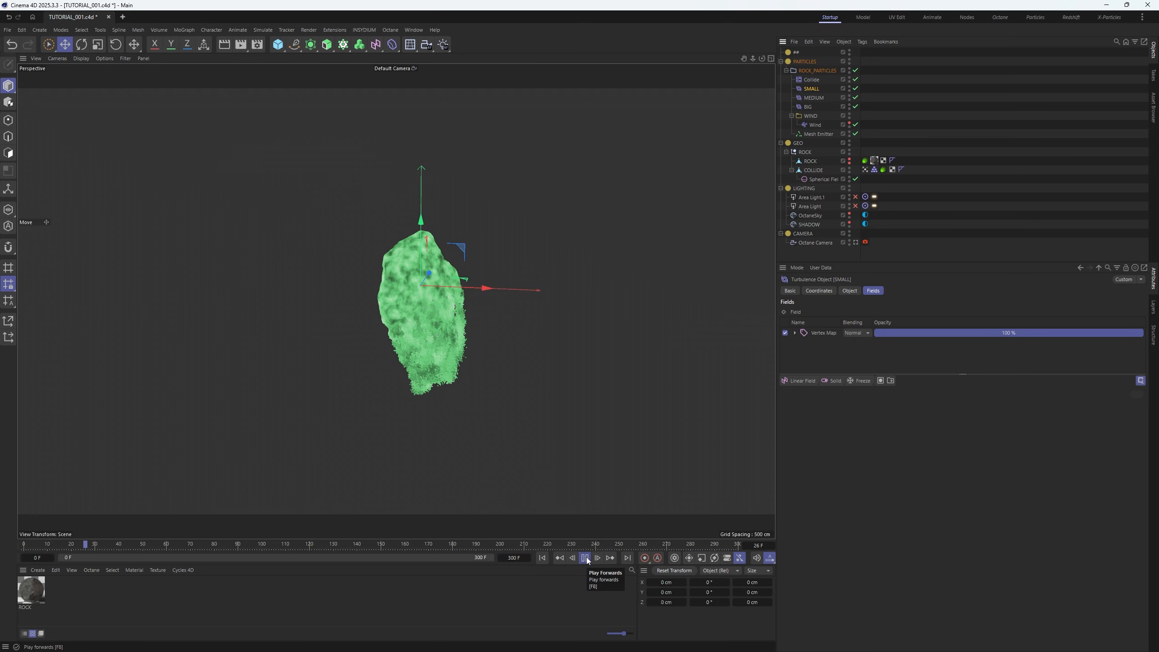
Inspect the turbulent particles up close, return the simulation to the first frame, and disable the SMALL, MEDIUM and BIG turbulence objects
scroll(462, 289, "up", 5)
left_click_drag(461, 289, 375, 274, "alt")
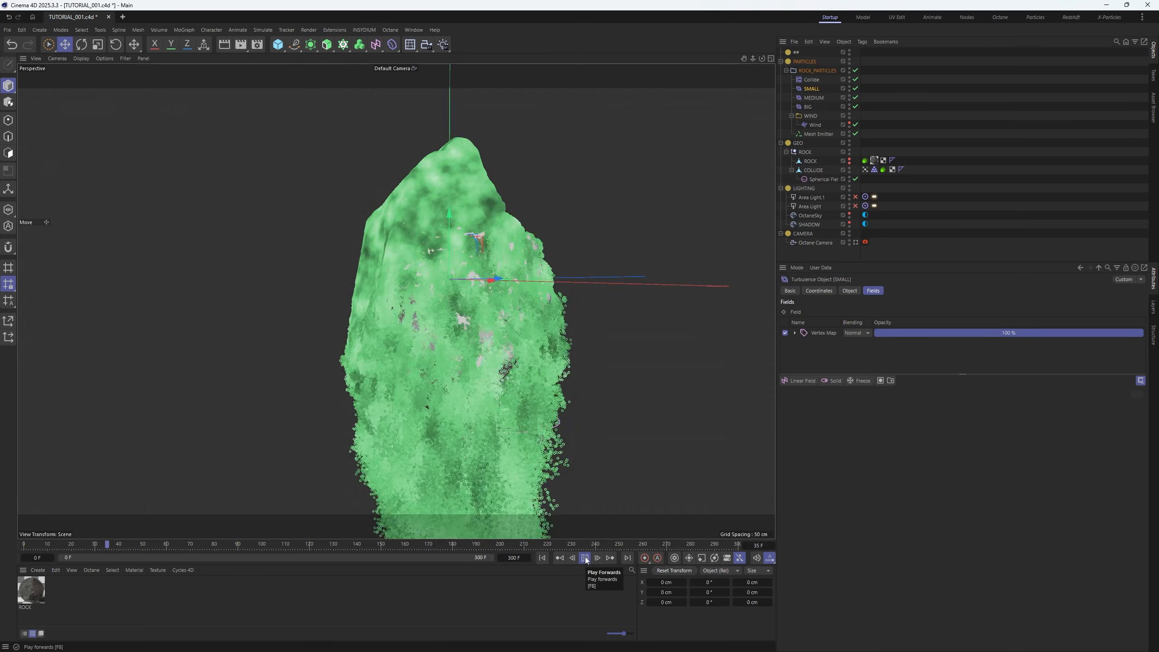
left_click(585, 558)
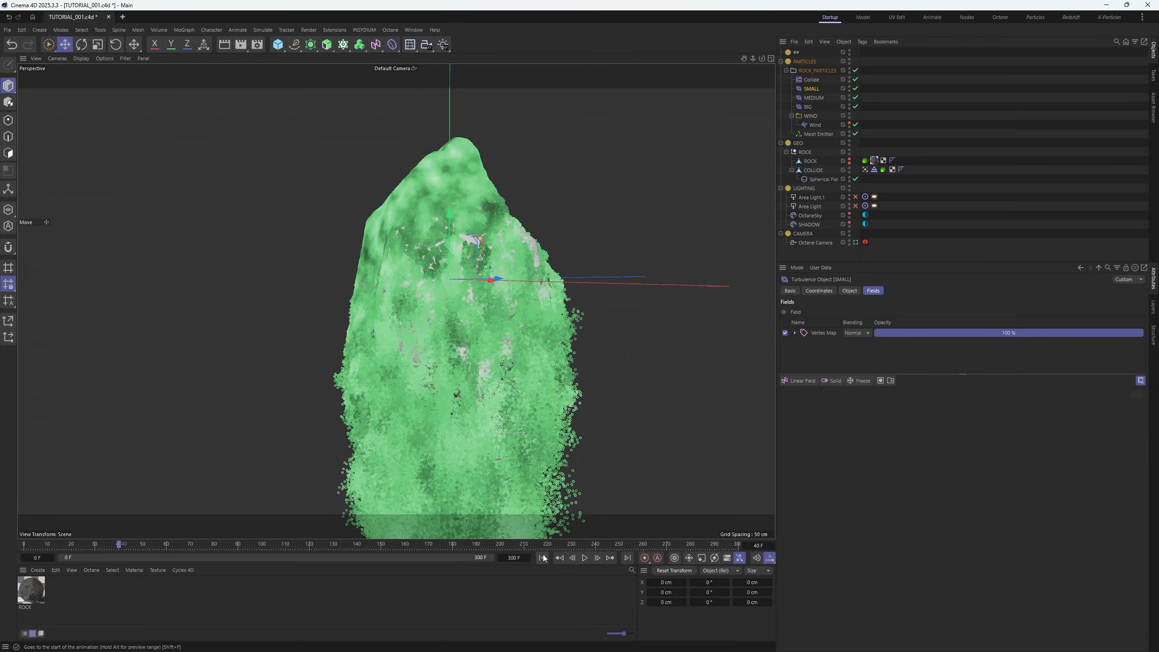
left_click(542, 558)
left_click(856, 88)
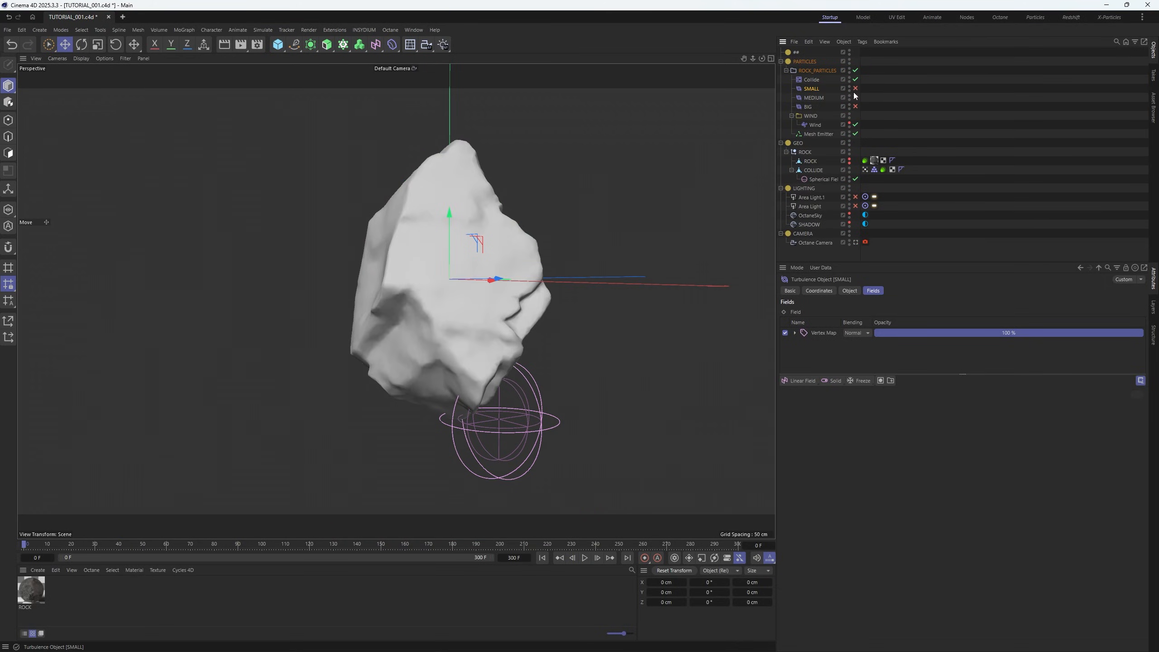
left_click(855, 97)
left_click(856, 106)
Try the Spherical Field at the rock's top tip and play the simulation from the first frame
left_click(827, 179)
left_click_drag(544, 380, 499, 76)
left_click(542, 558)
key("F8")
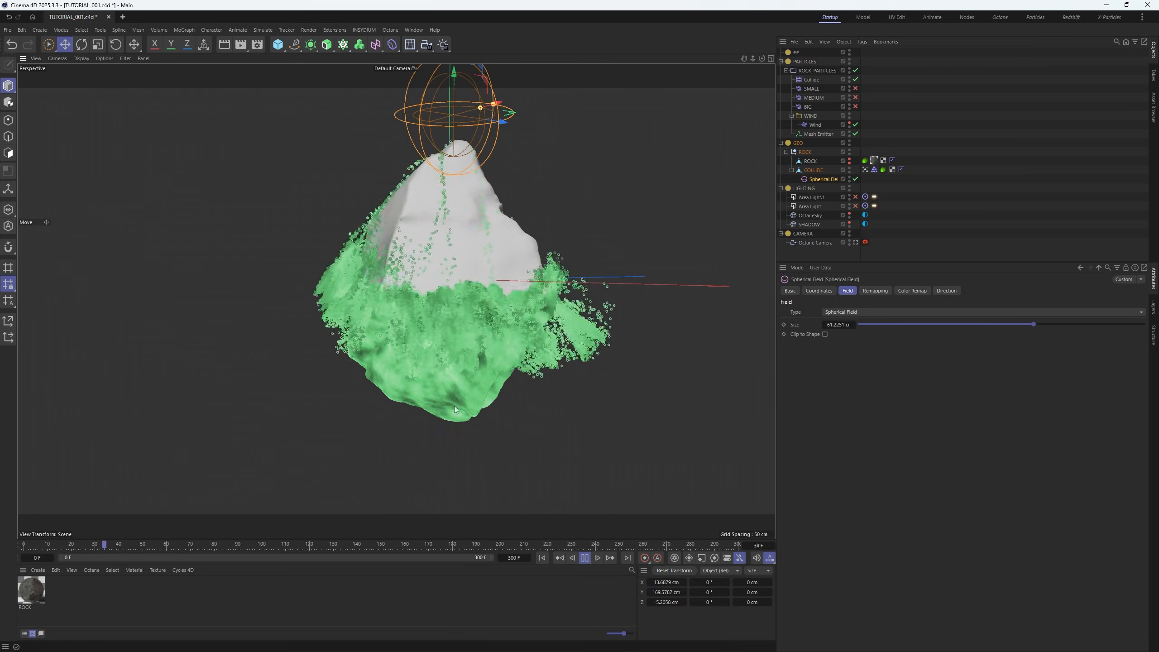
left_click(586, 559)
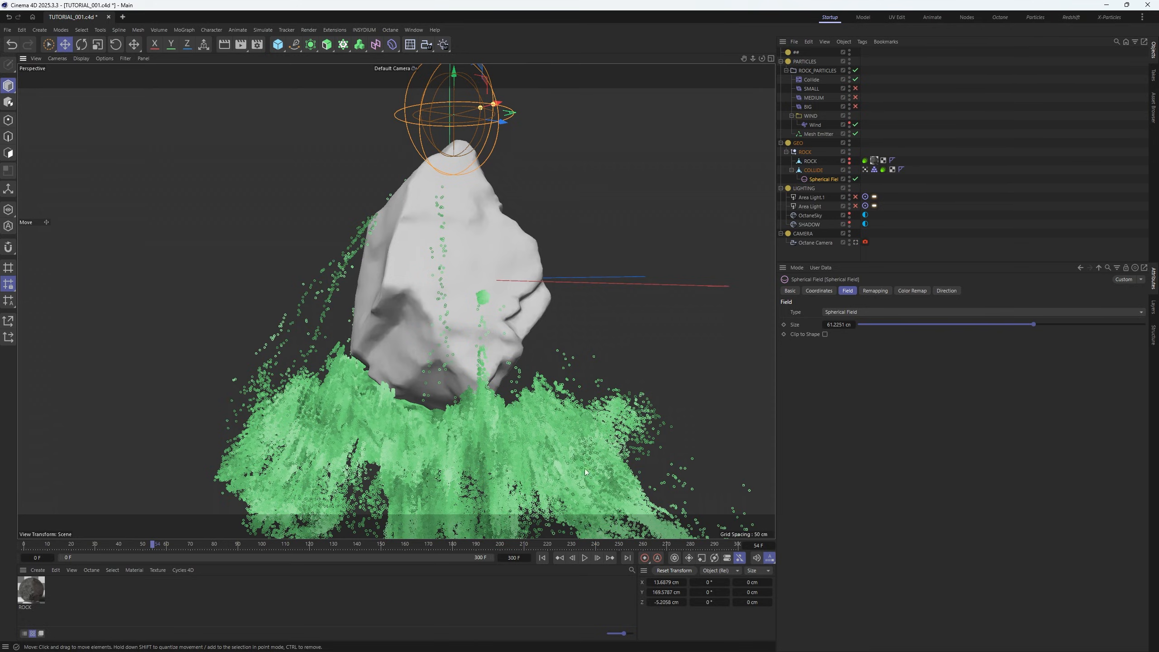
left_click(542, 558)
Try the Spherical Field over the rock's lower left front and replay the simulation
left_click_drag(508, 205, 451, 413)
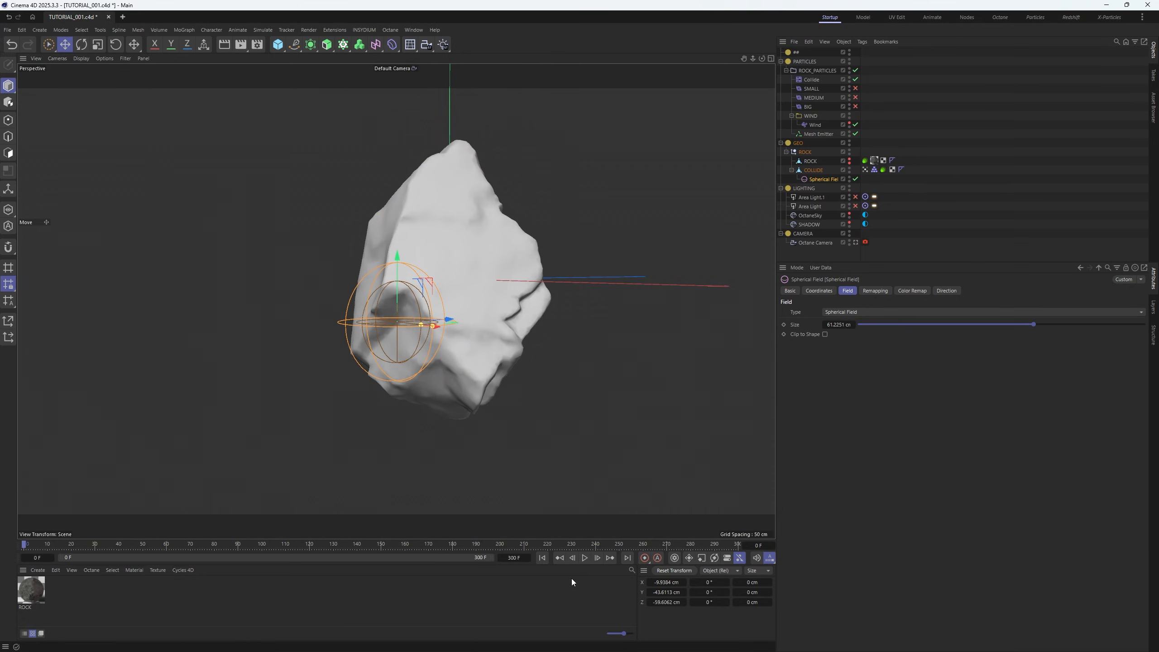
left_click(585, 558)
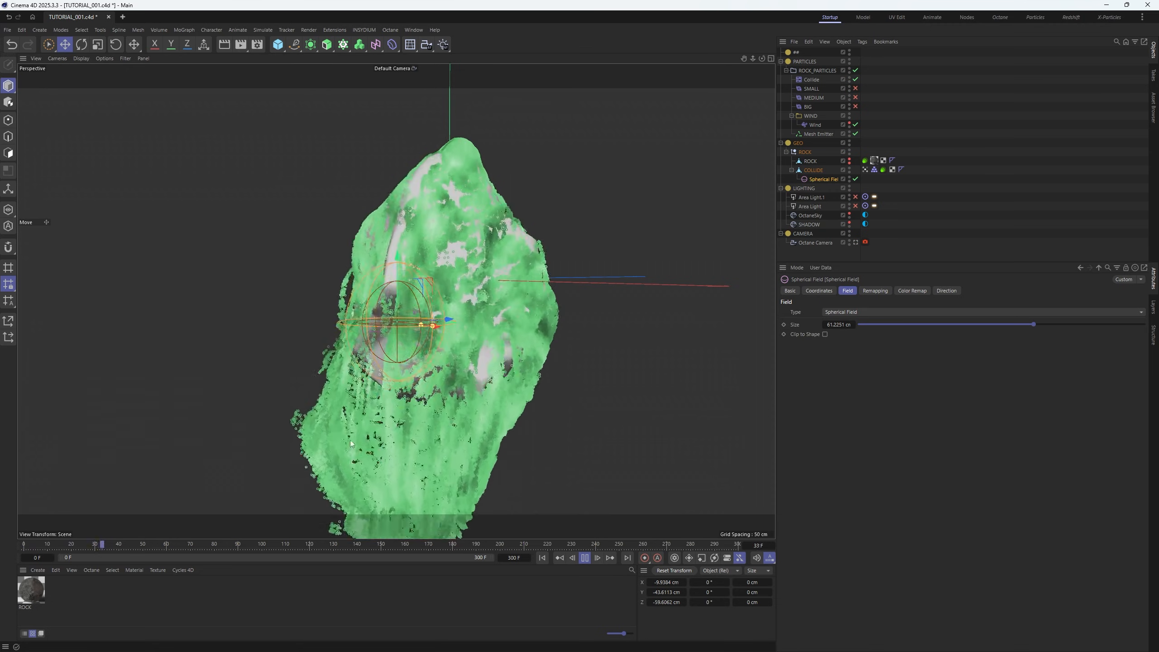
left_click(584, 558)
left_click(542, 558)
Try the Spherical Field beside the rock's right edge and play the simulation
left_click_drag(455, 355, 621, 351)
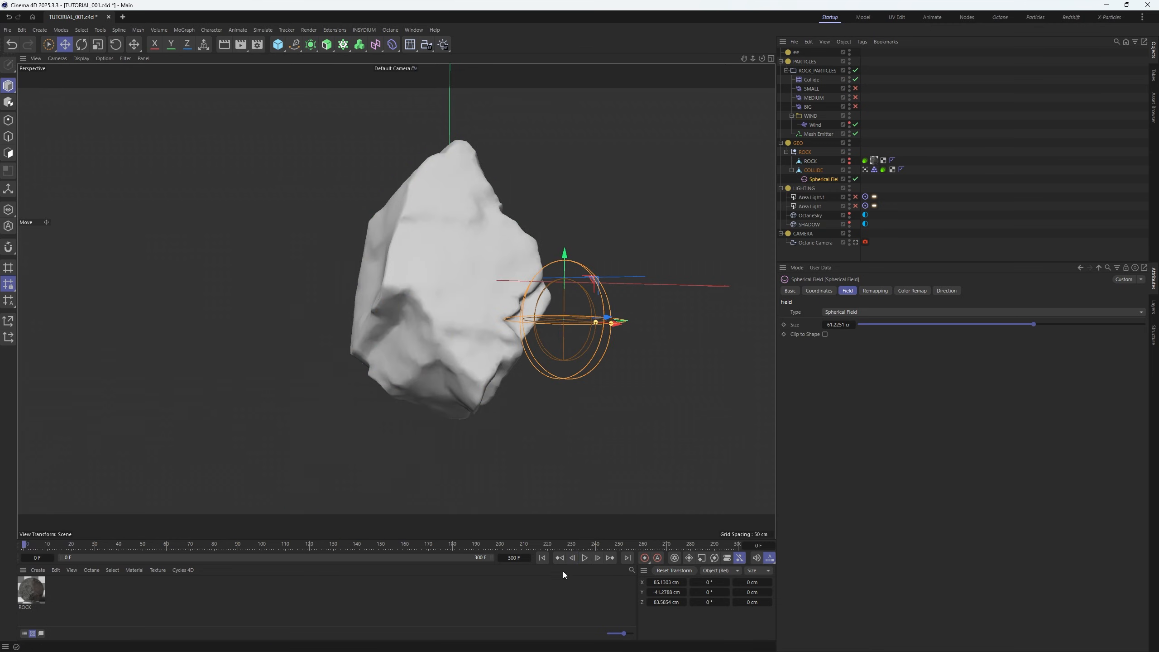
left_click(585, 558)
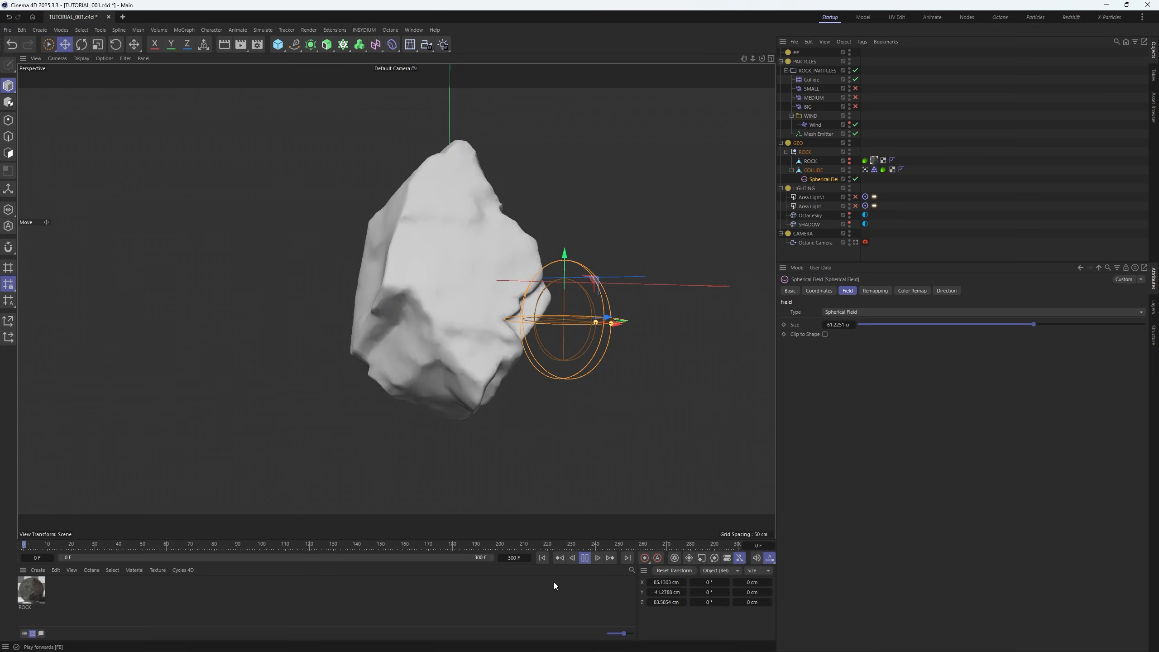
left_click(542, 558)
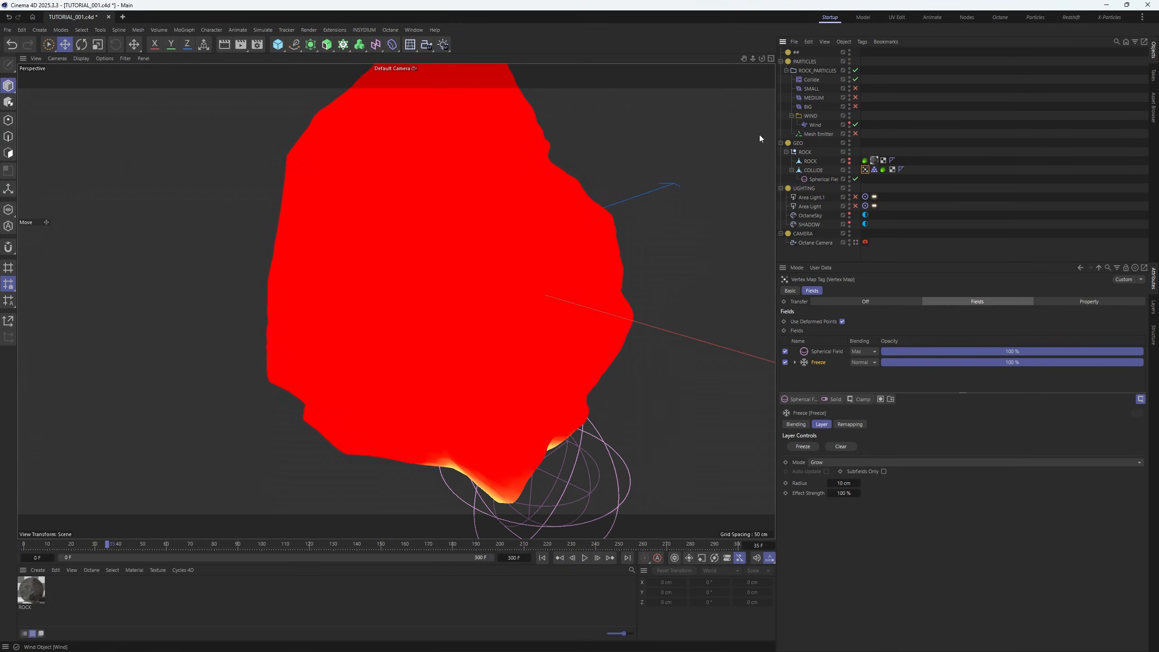
Preview the COLLIDE vertex map's growth, then try a Freeze layer radius of 15 cm and replay it
left_click(585, 558)
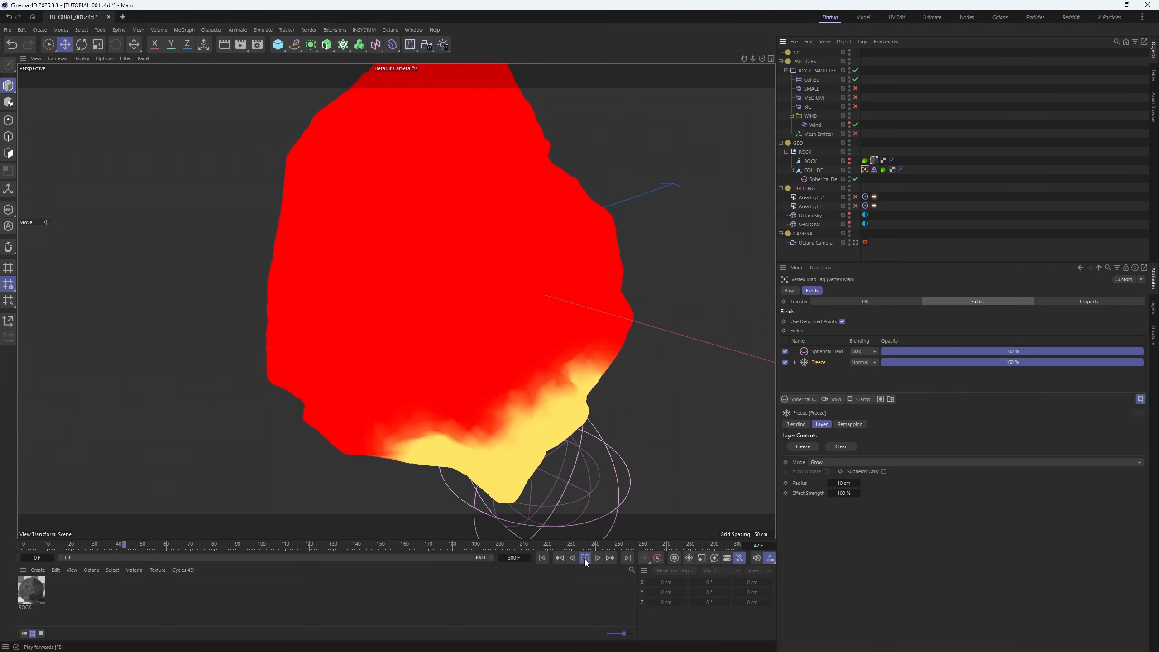
left_click(585, 558)
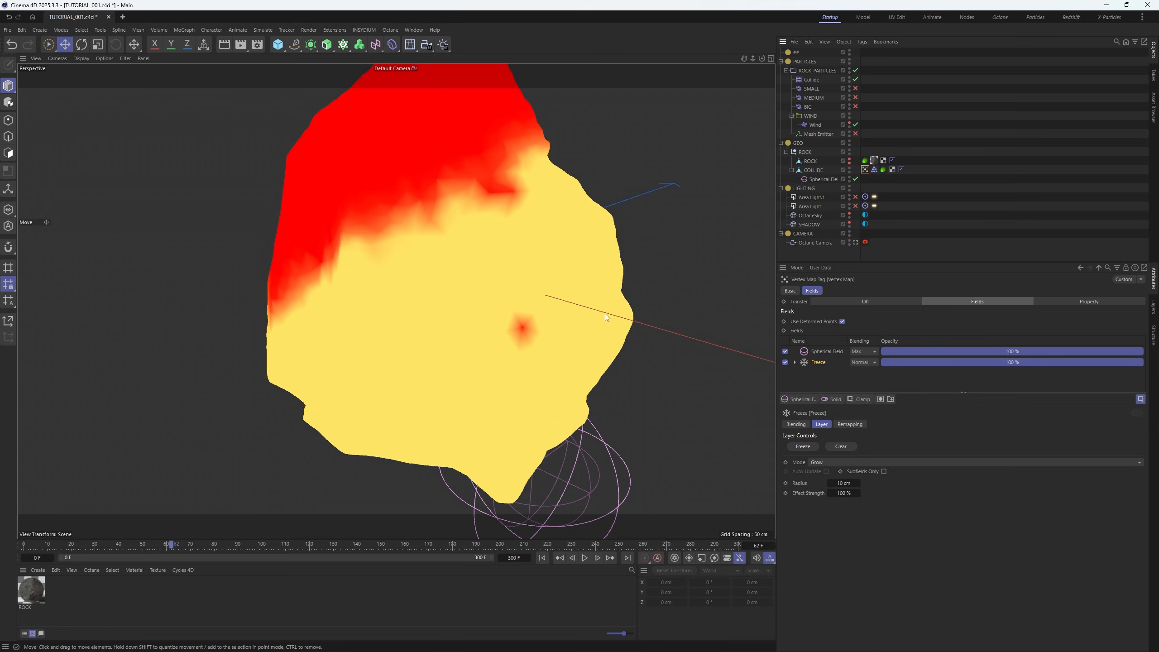
left_click(845, 483)
type("15")
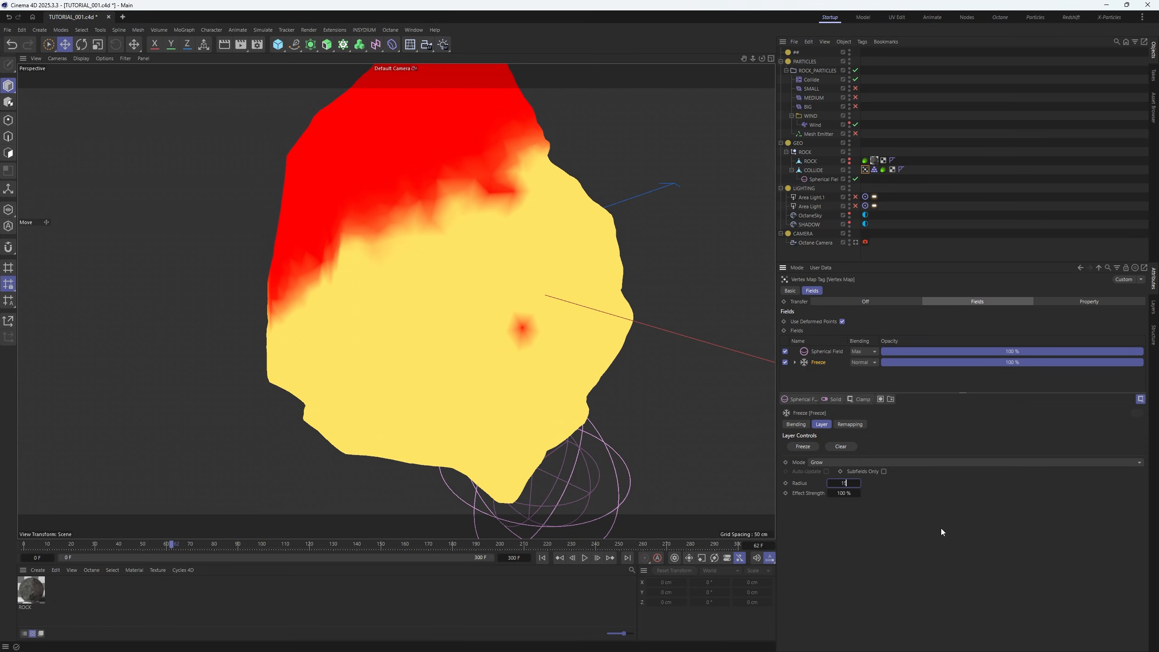
key("Return")
left_click(542, 558)
left_click(585, 558)
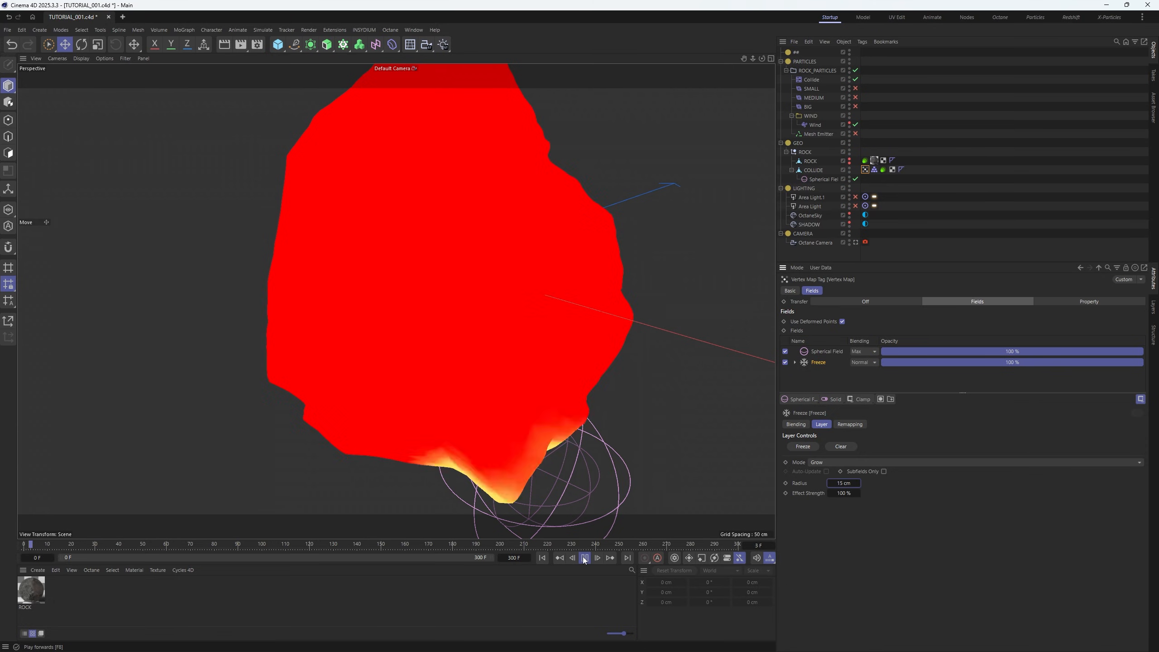
left_click(585, 558)
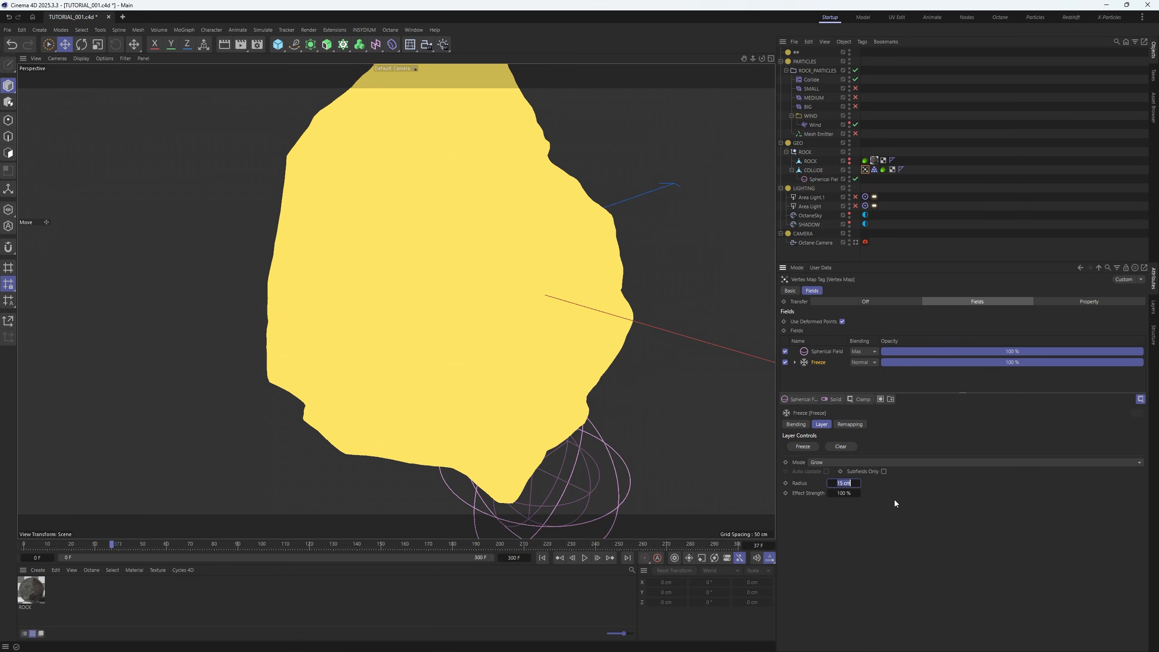
Try a Freeze layer radius of 11 cm and replay the vertex map growth from the first frame
type("11")
key("Return")
left_click(542, 558)
left_click(585, 558)
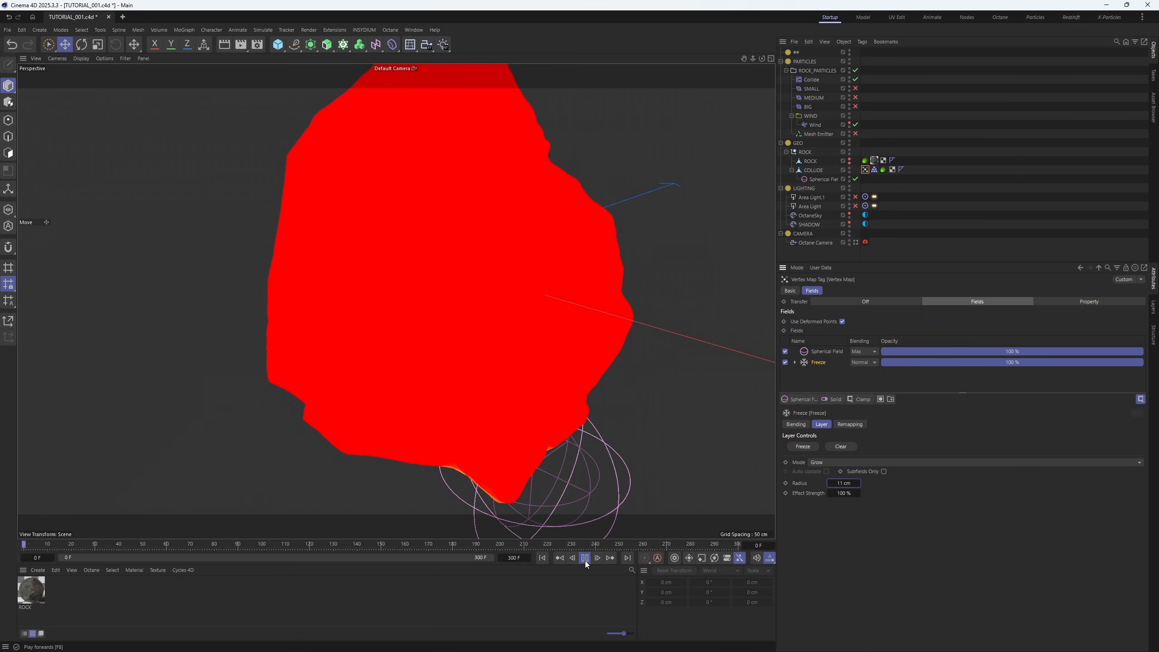
left_click(584, 558)
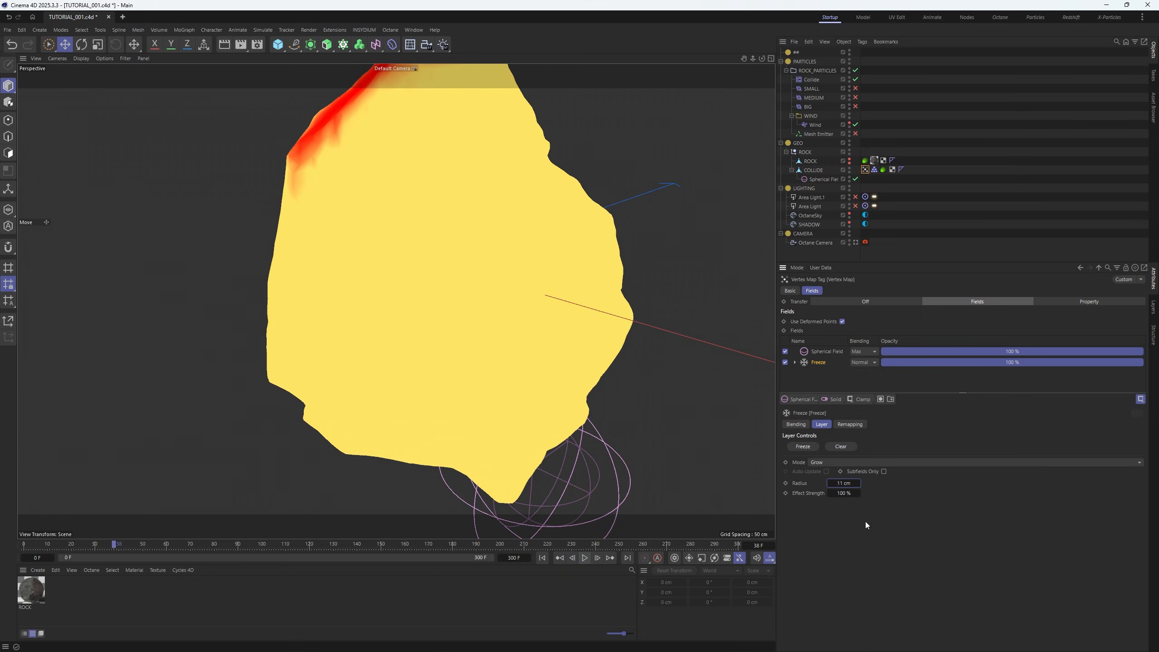
Try a Freeze layer radius of 5 cm and play the vertex map growth from the start
double_click(846, 483)
type("5")
key("Return")
left_click(542, 558)
left_click(585, 558)
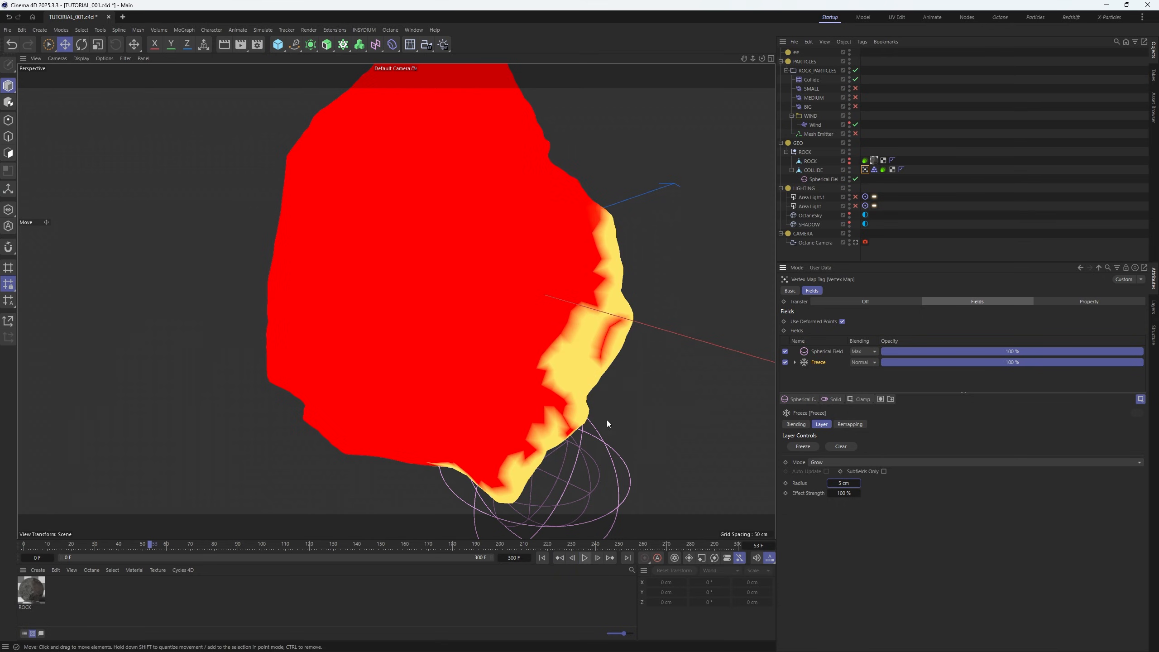
left_click(585, 558)
Set the Freeze layer's radius back to 11 cm and replay the vertex map growth from the first frame
double_click(844, 483)
type("11")
key("Return")
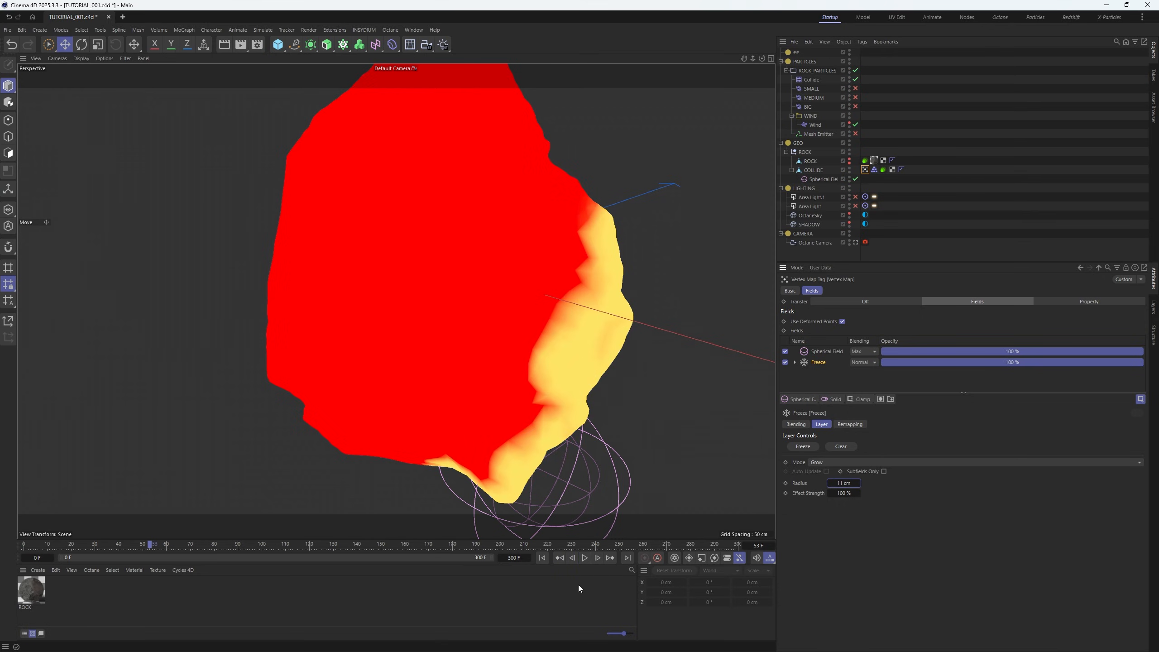
left_click(542, 558)
left_click(585, 558)
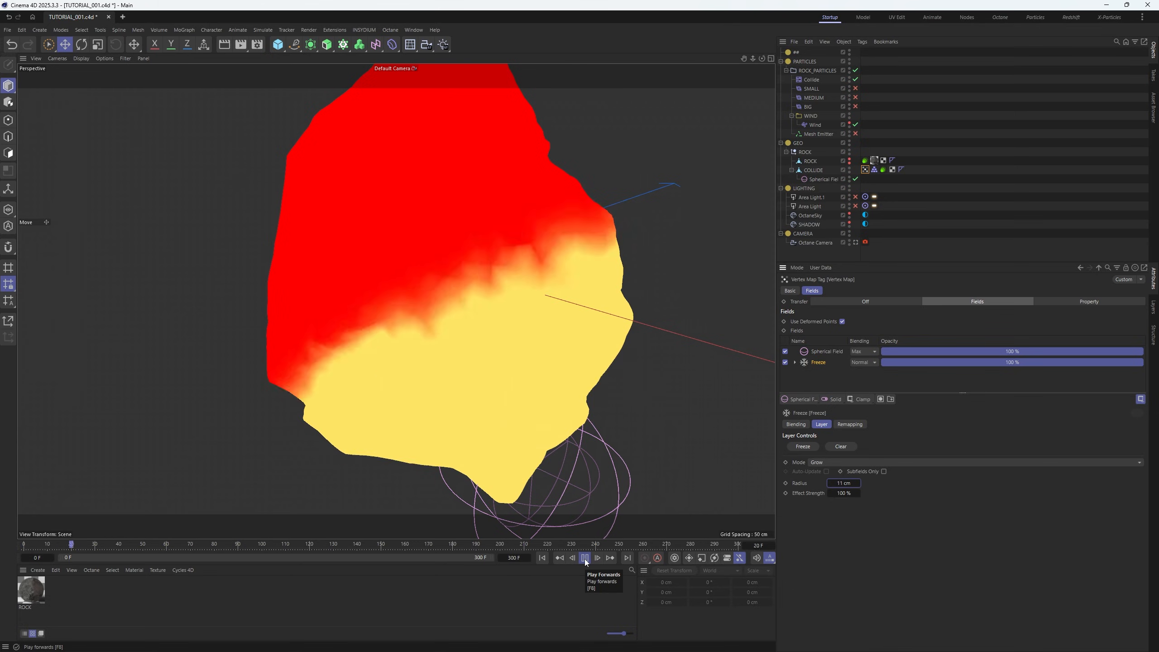
left_click(585, 558)
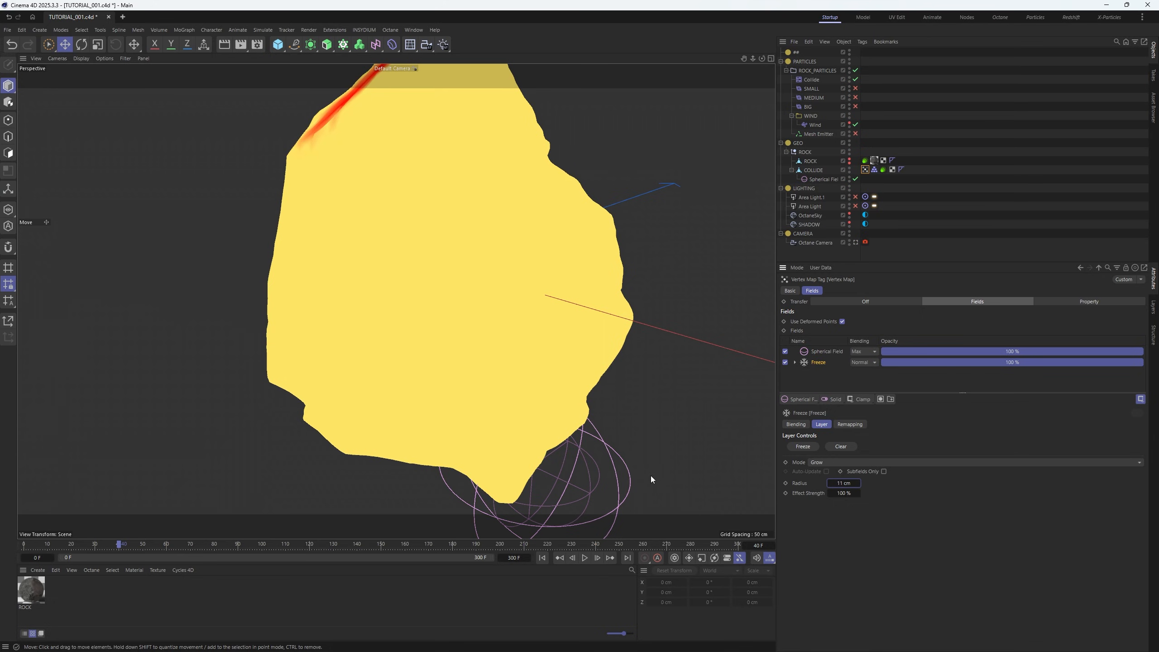
Compare the mesh density of the COLLIDE and ROCK objects and review the vertex map's Freeze layer settings
scroll(527, 267, "down", 4)
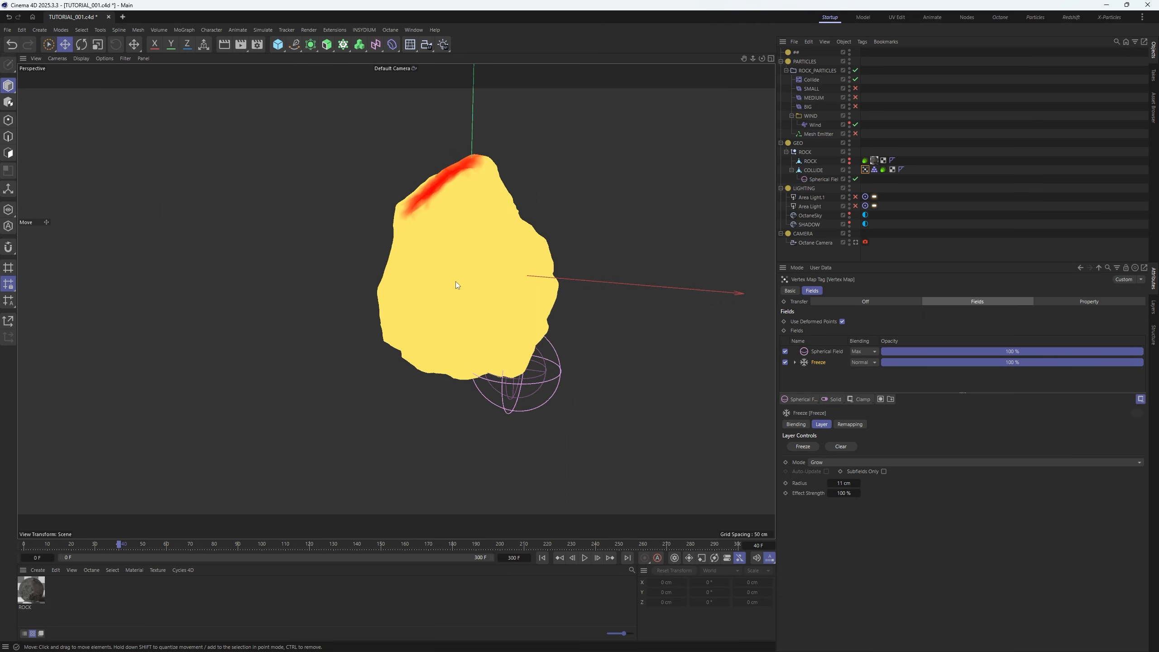
left_click(813, 170)
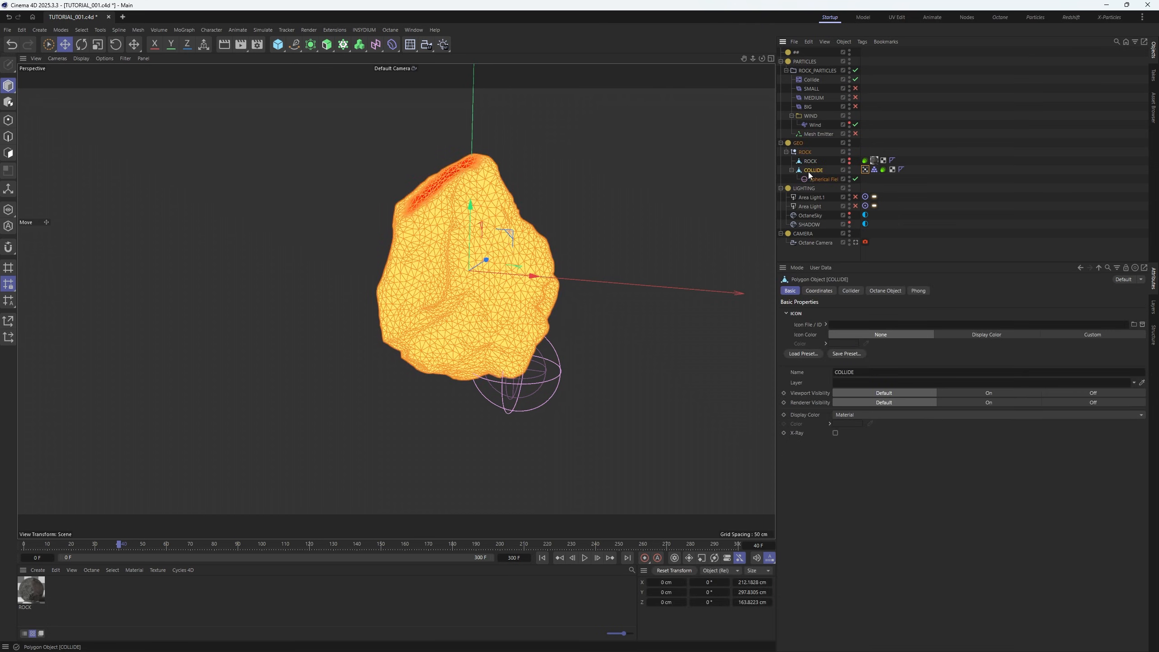
scroll(529, 183, "up", 4)
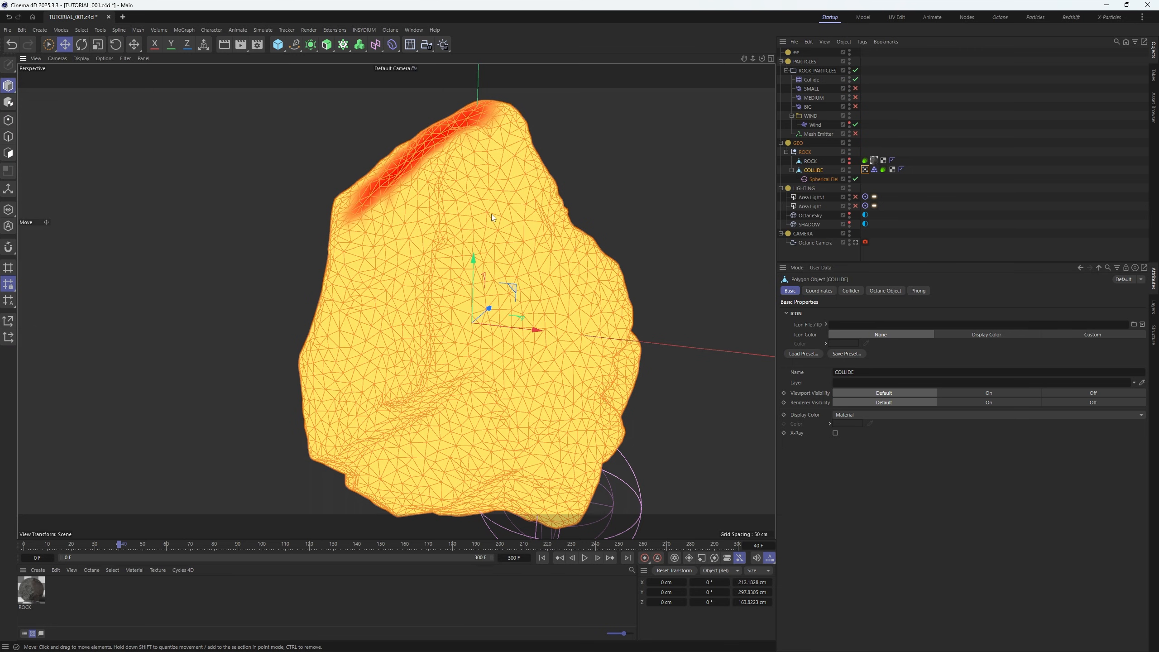
left_click(811, 165)
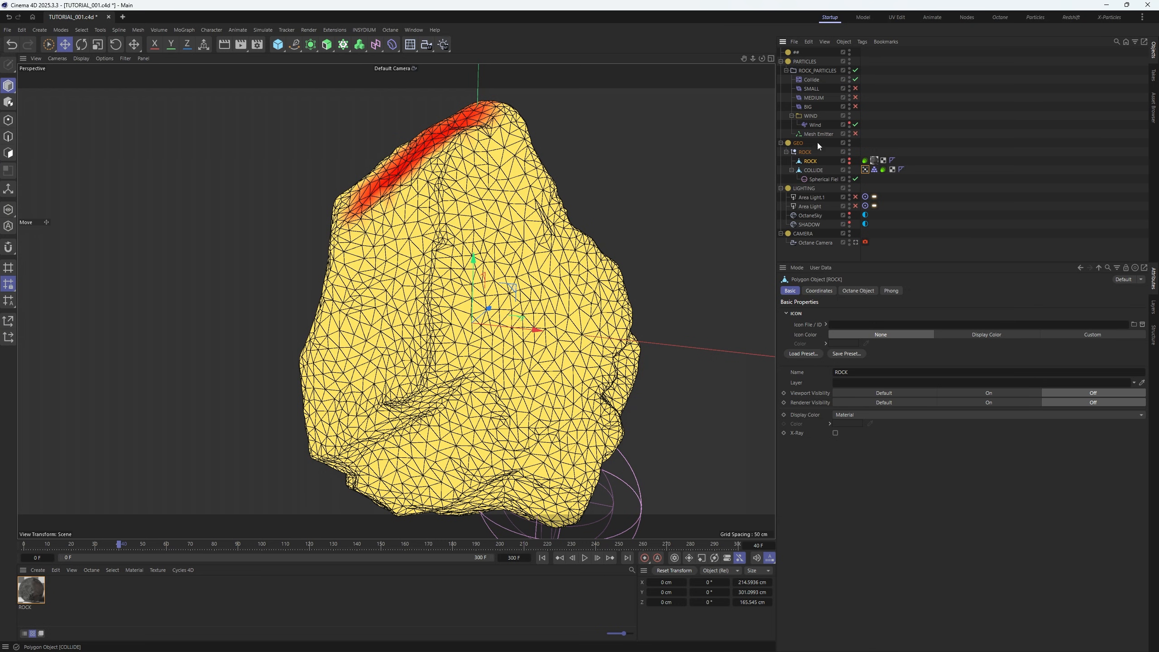
left_click(865, 169)
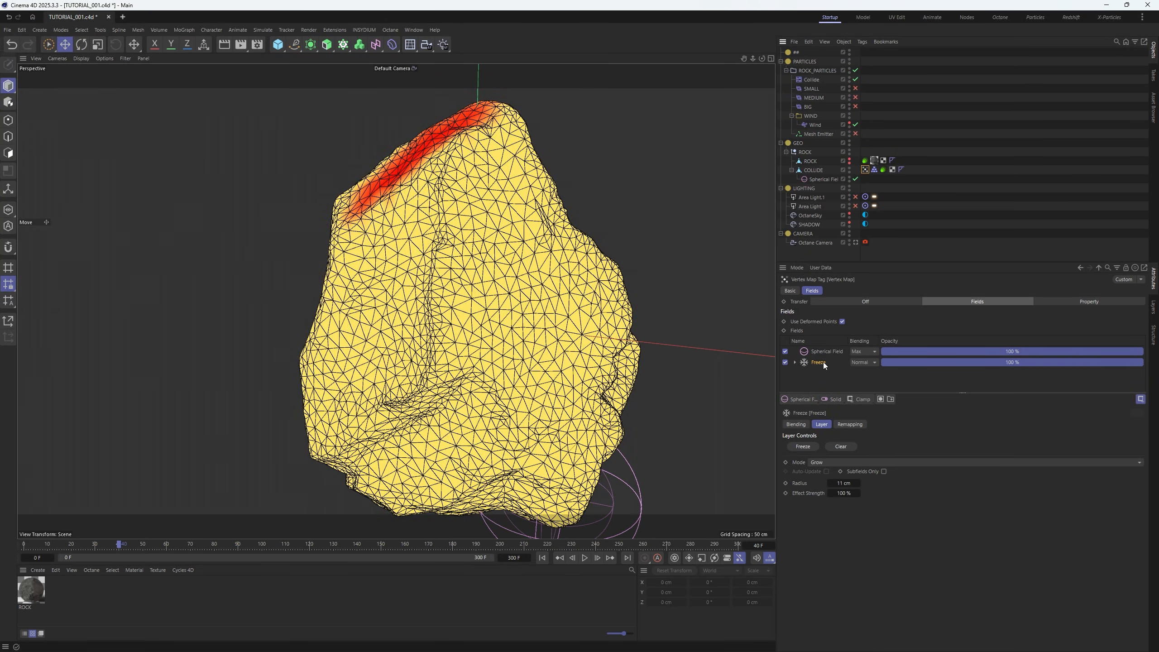
left_click(944, 194)
Play the animation from the first frame without the vertex map shown, then with COLLIDE's vertex map displayed
left_click(542, 558)
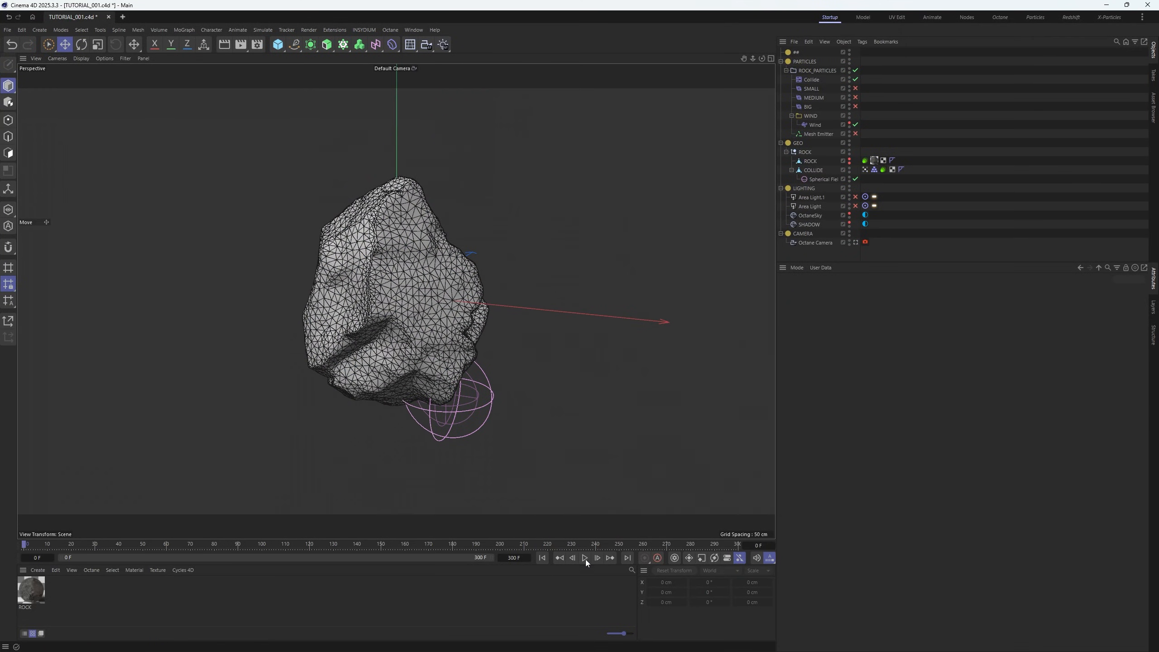
left_click(586, 558)
left_click(585, 558)
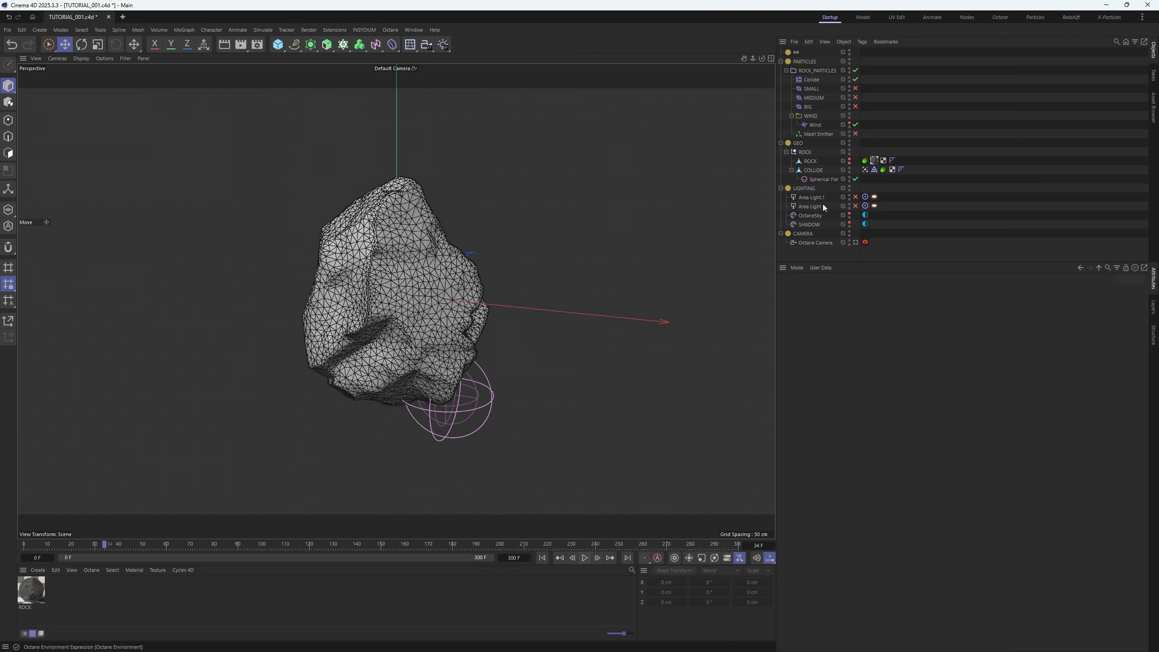
left_click(865, 171)
left_click(585, 558)
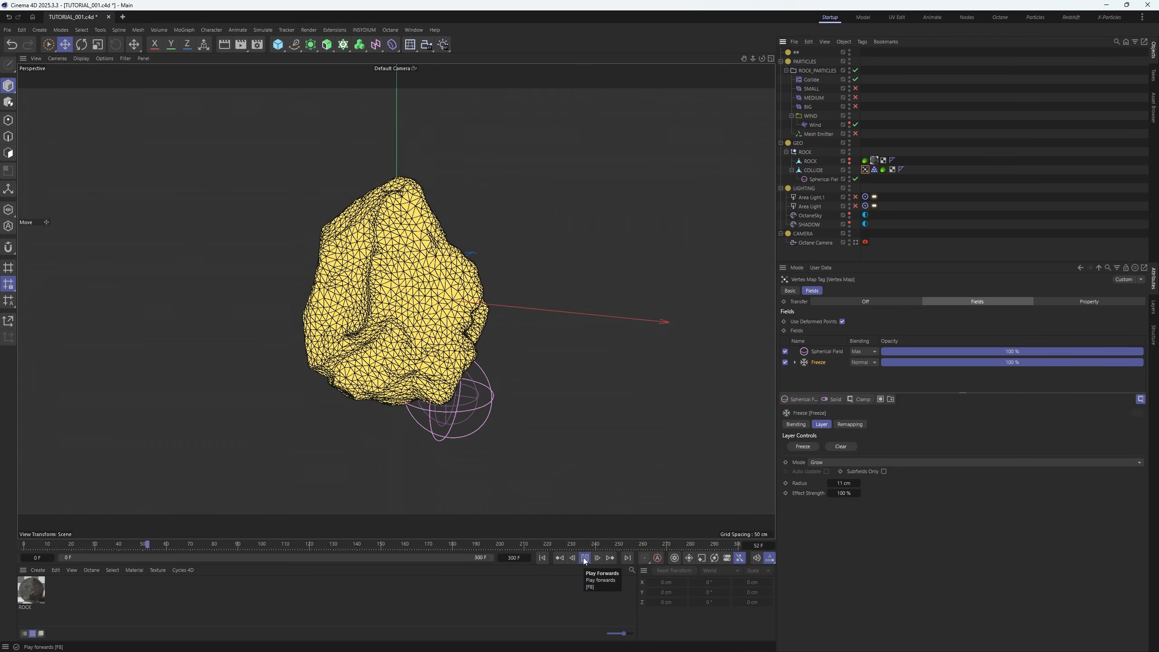
left_click(585, 558)
Enable the Mesh Emitter and play the particle simulation from the first frame
left_click(856, 133)
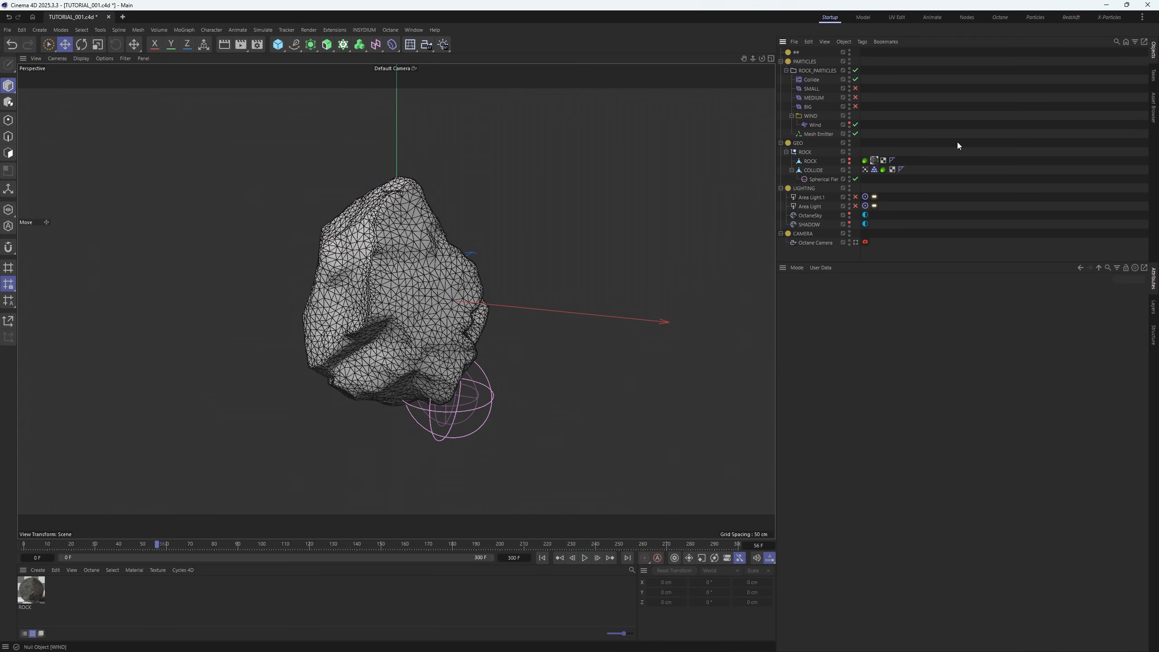
left_click(820, 134)
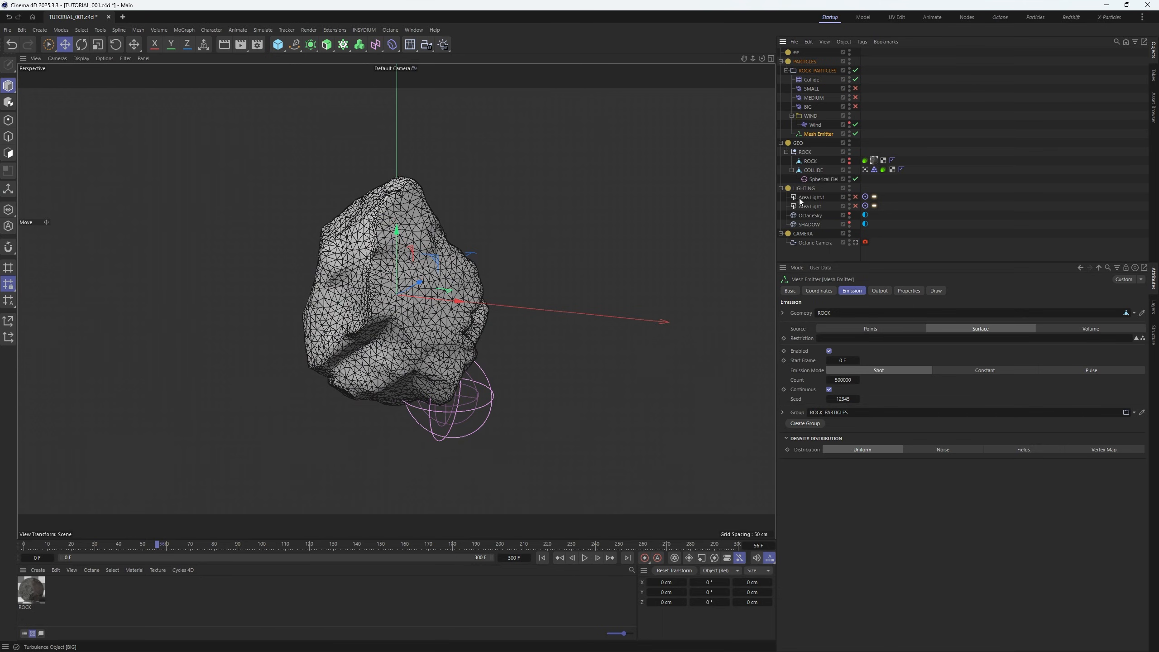
left_click(544, 558)
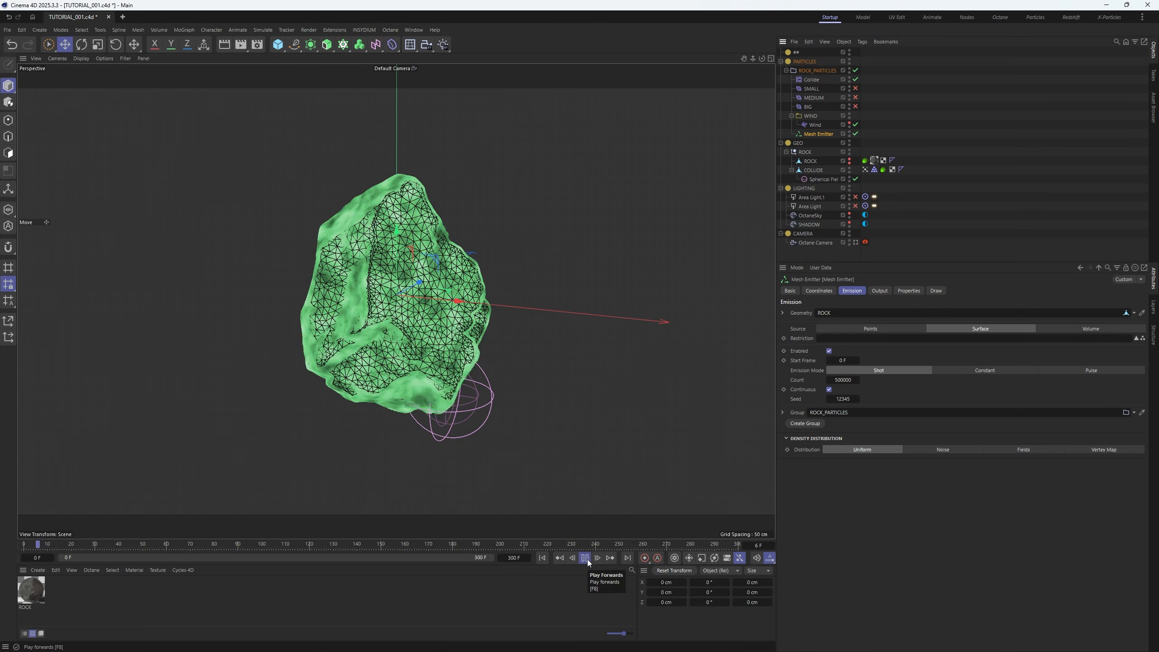
left_click(588, 470)
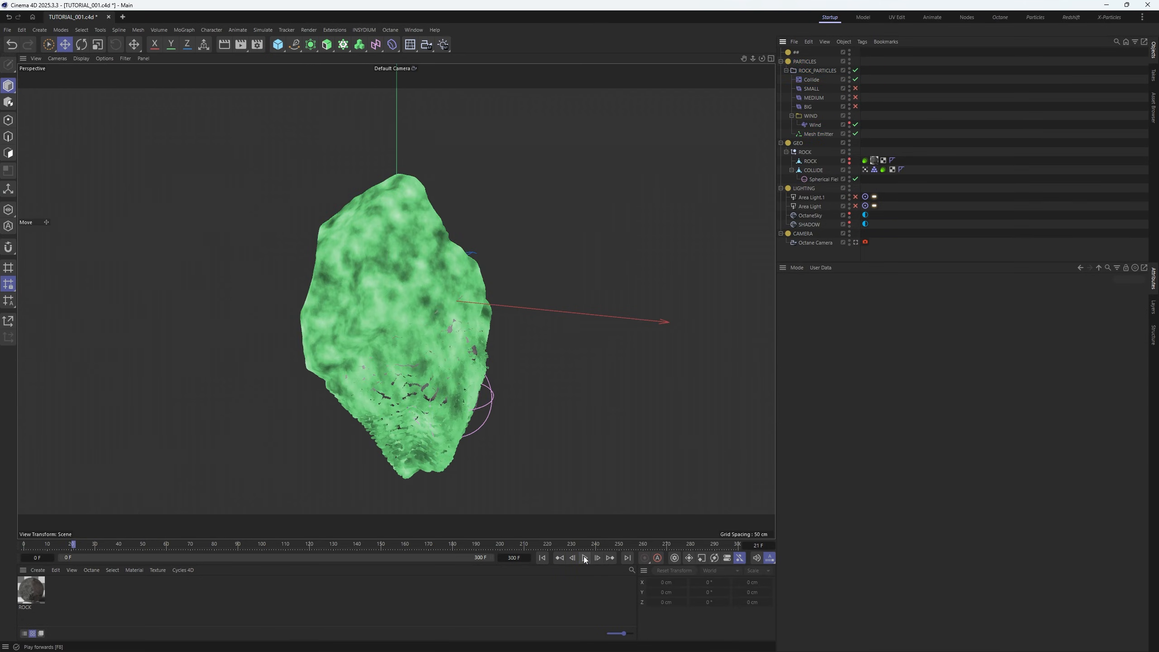
left_click(585, 558)
Save the scene as a new incremental version named TUTORIAL_002.c4d
key("ctrl+alt+s")
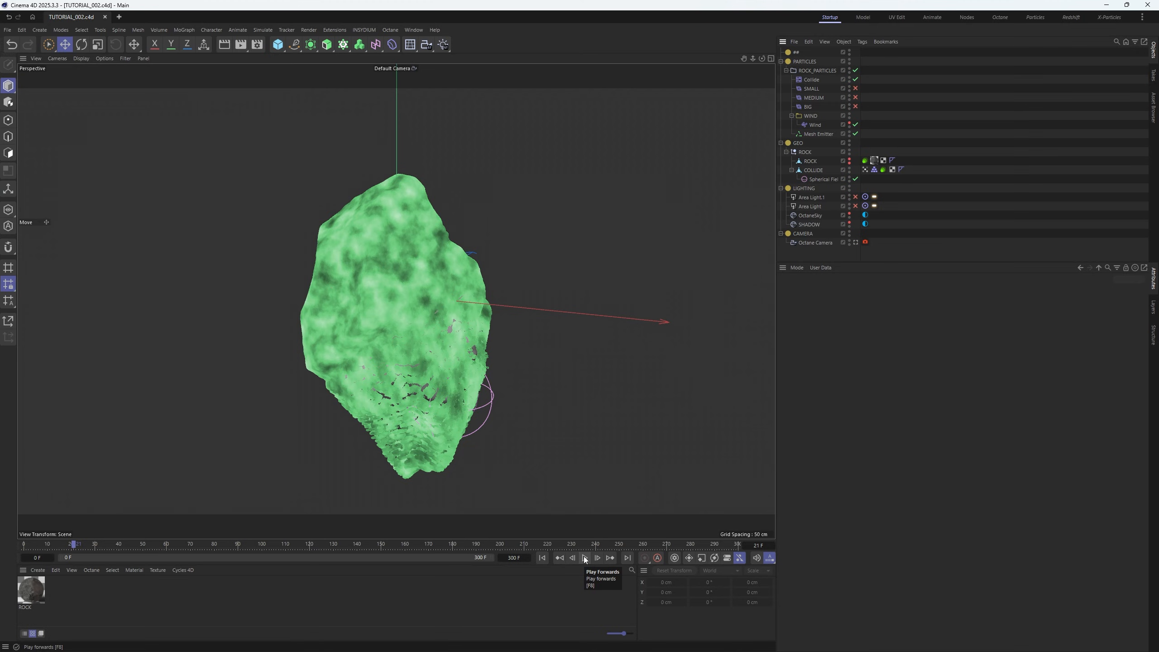
Check the particle rendering settings in COLLIDE's Octane object tag and inspect the ROCK_PARTICLES group's point count and particles up close
left_click(883, 169)
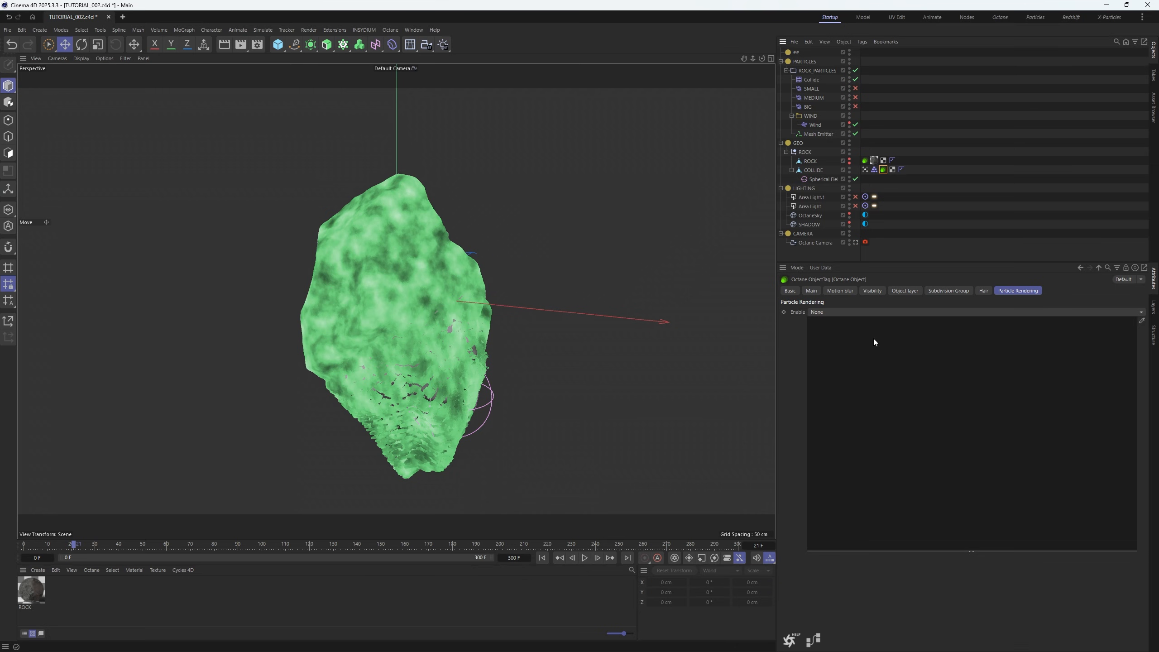
left_click(817, 70)
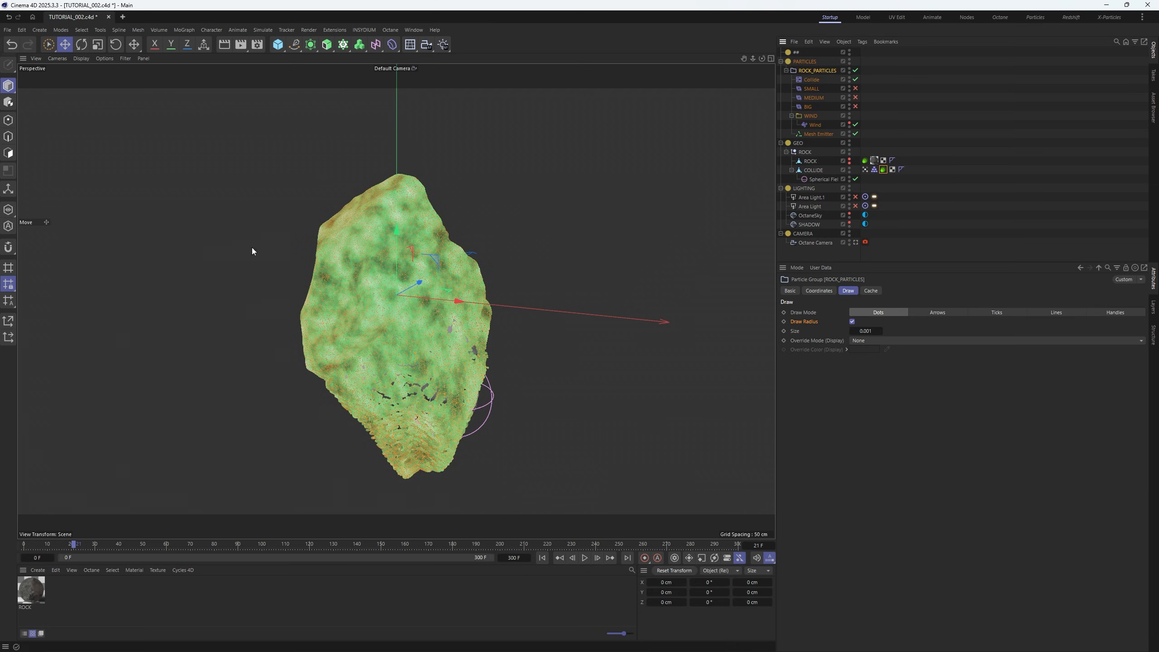
left_click(15, 122)
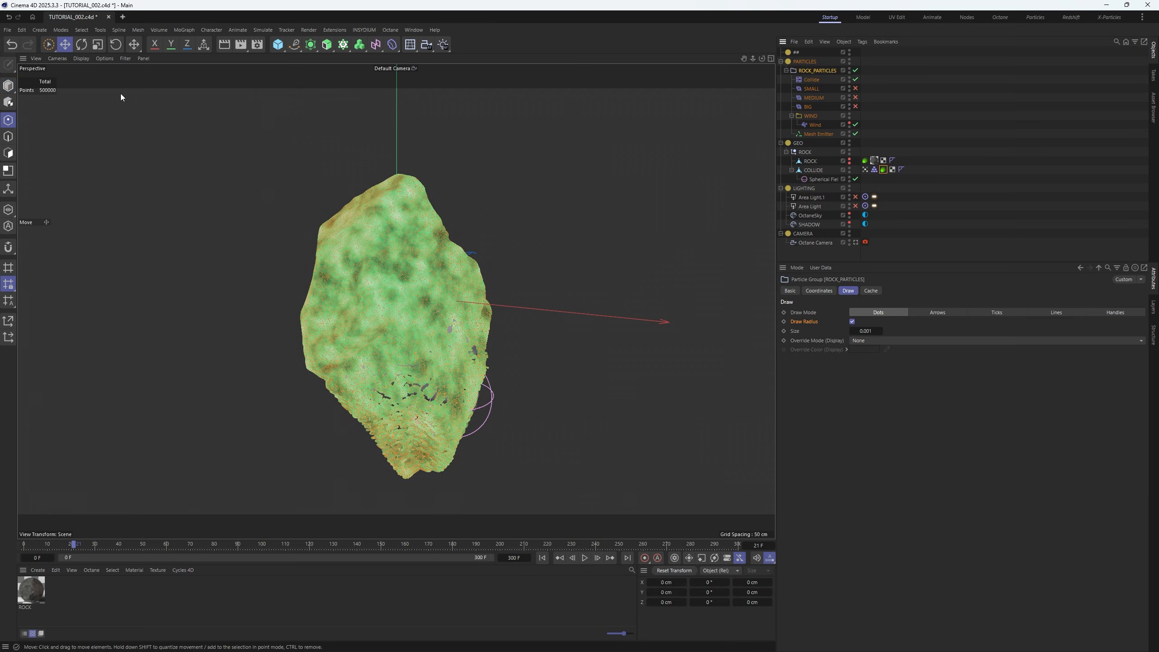
scroll(379, 244, "up", 10)
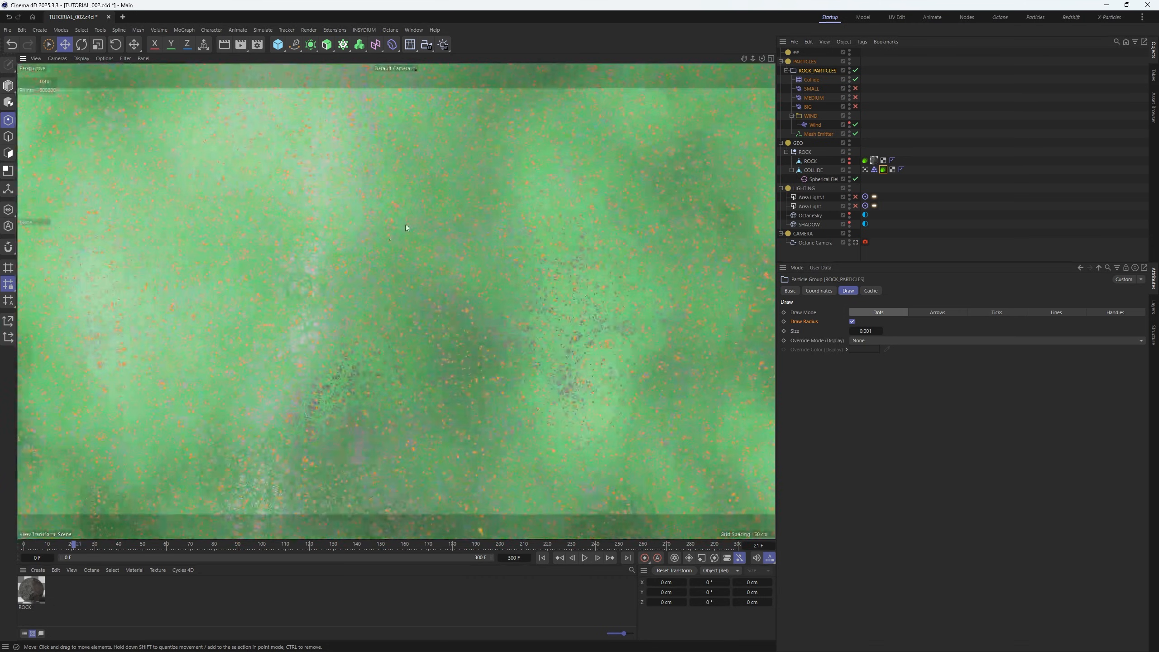
scroll(374, 249, "down", 10)
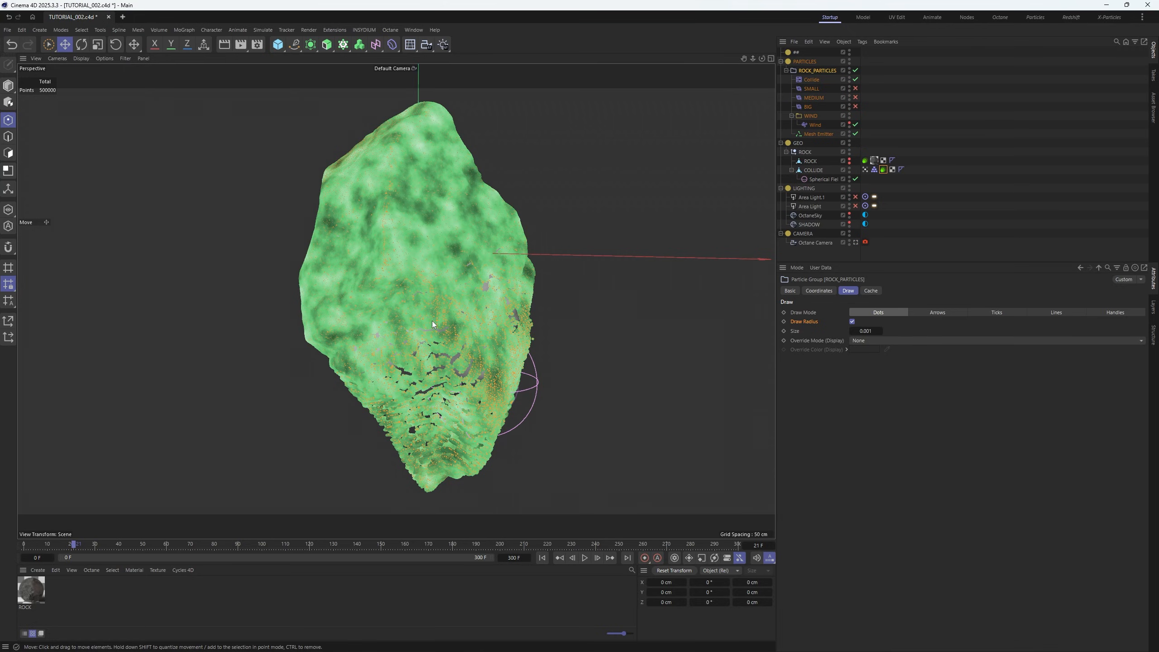
Play the particle simulation onward in short stretches to examine how far the particles fall below the rock
left_click(432, 321)
scroll(432, 321, "down", 3)
left_click(585, 559)
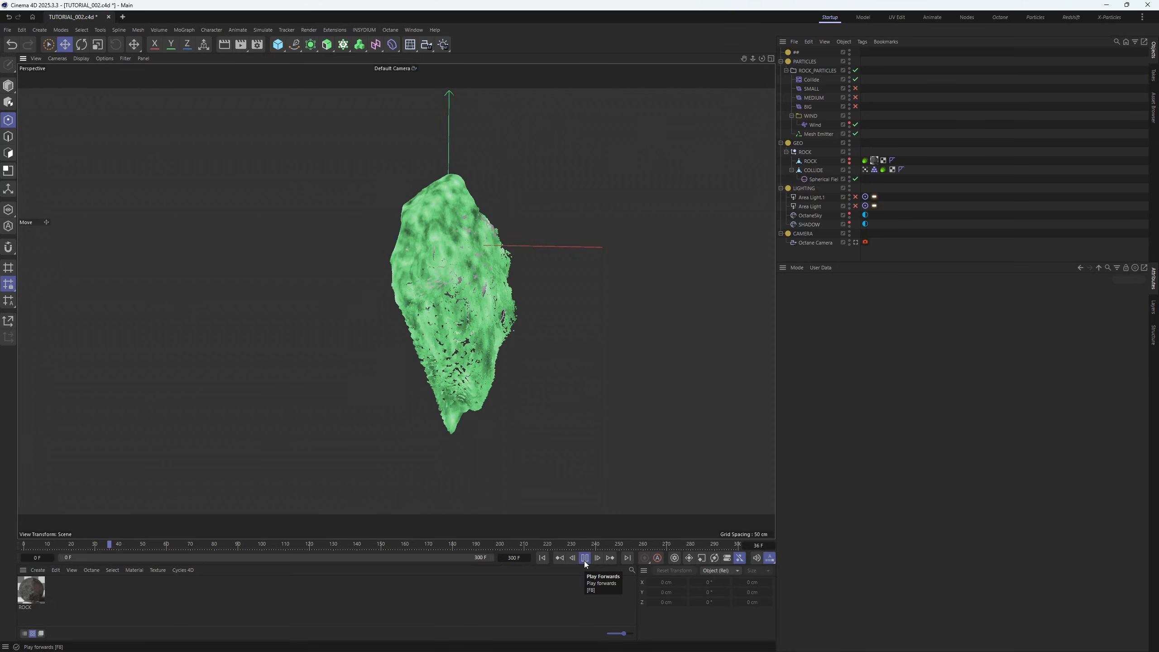
left_click(585, 559)
scroll(454, 319, "down", 3)
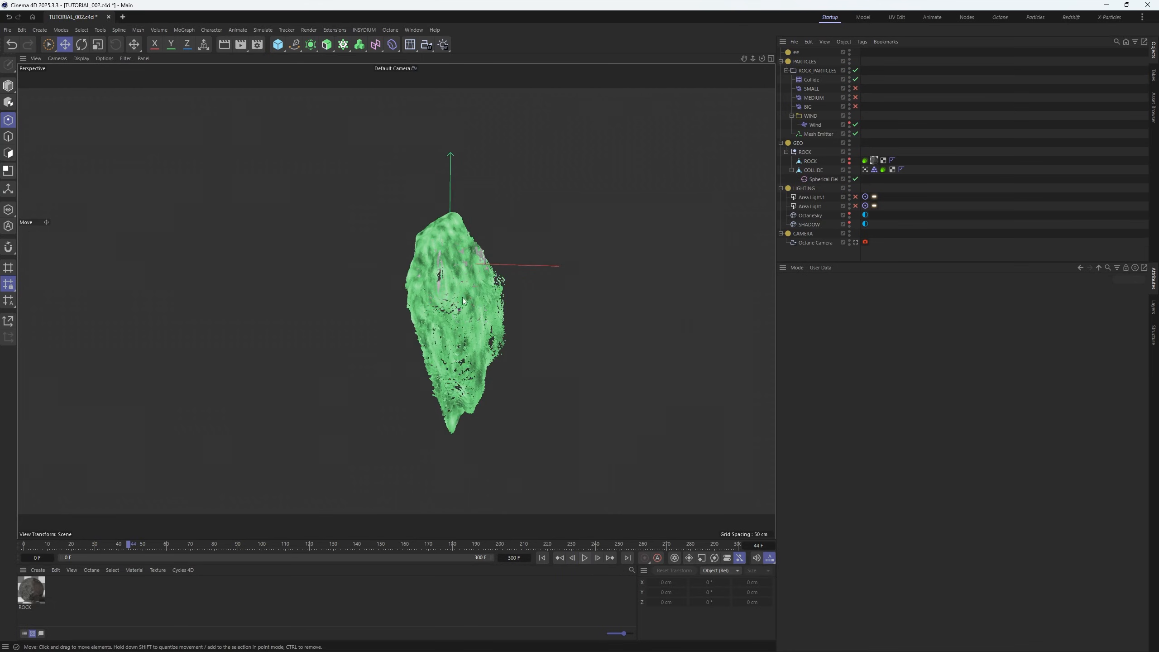
middle_click_drag(455, 319, 383, 286, "alt")
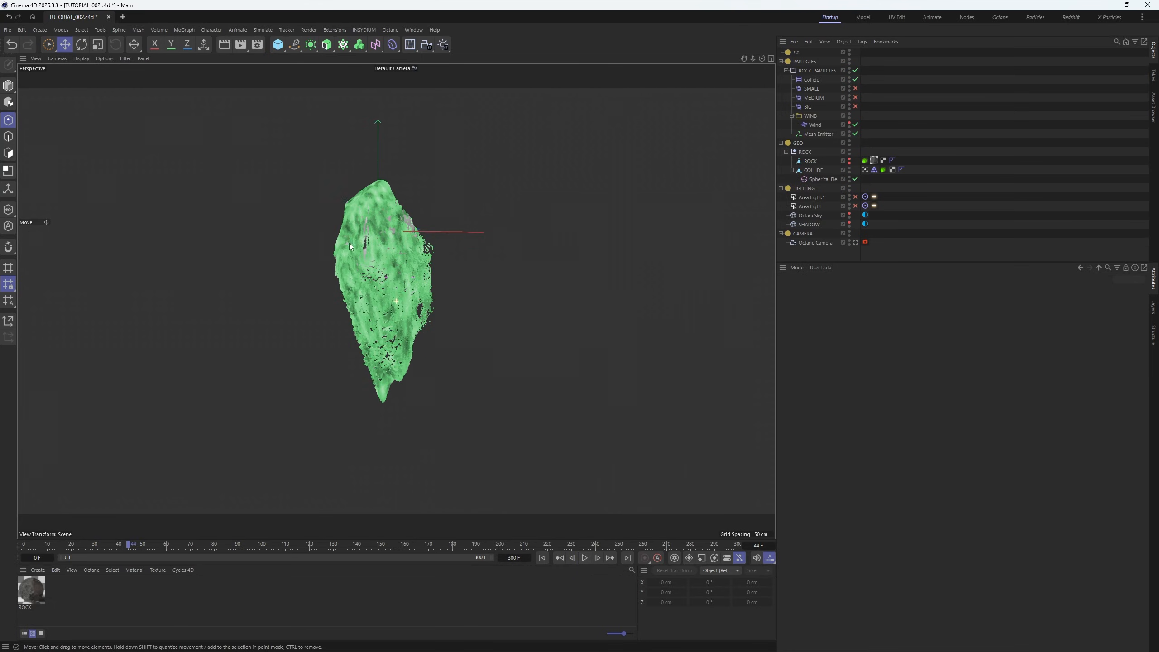
left_click(585, 558)
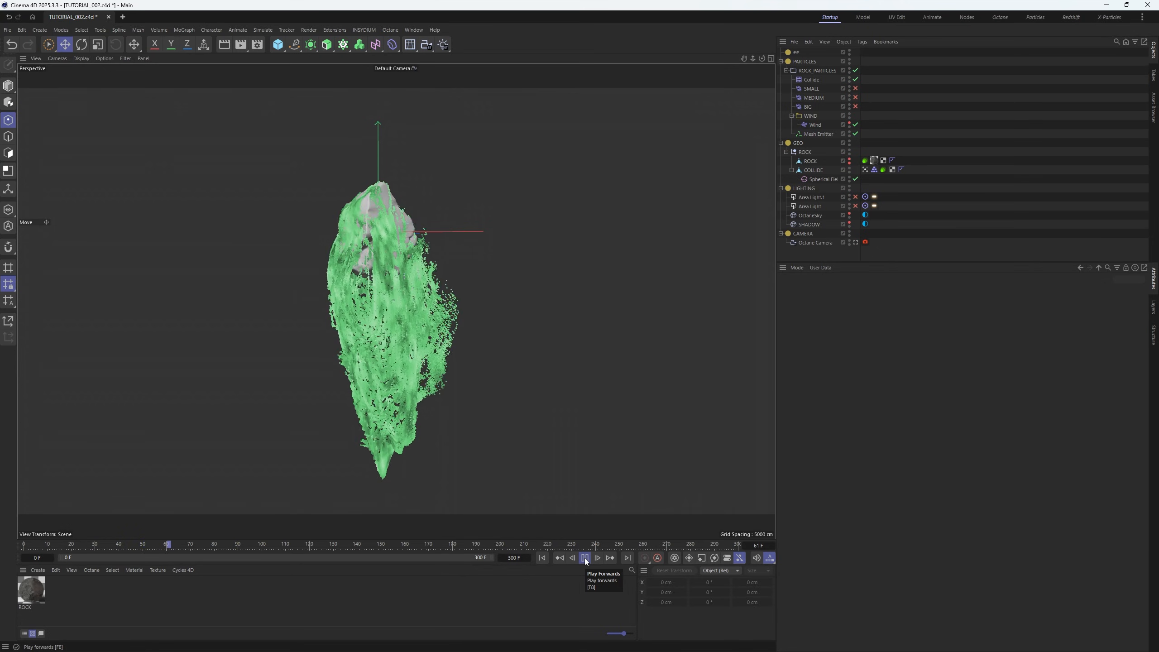
left_click(586, 558)
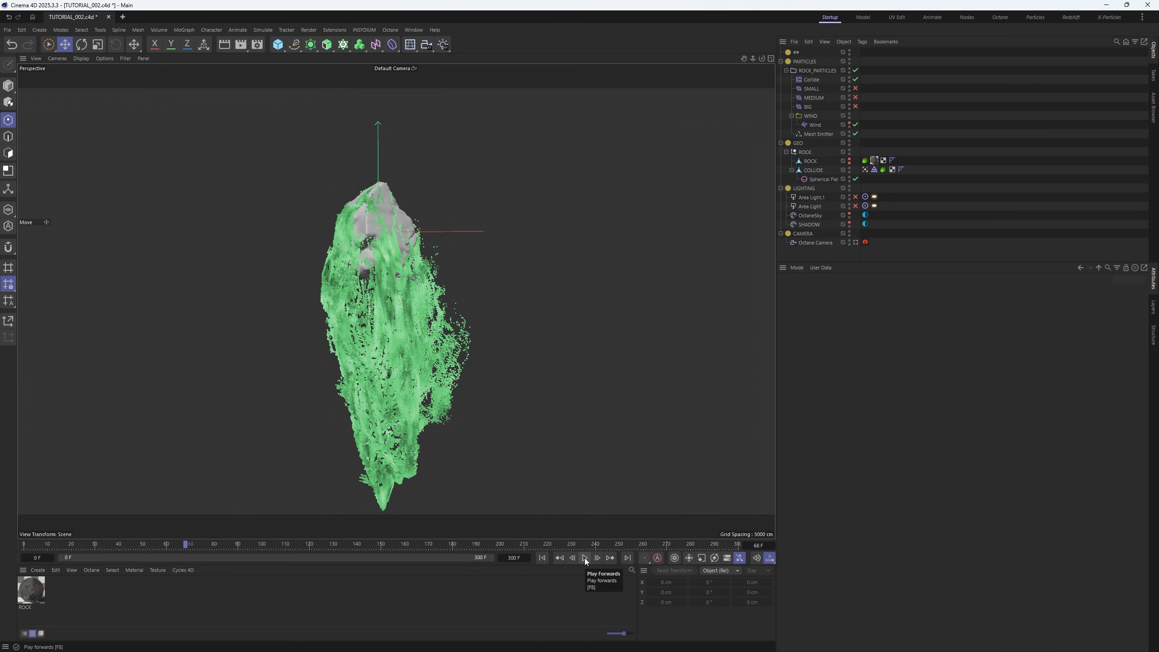
Reframe the Octane Camera by pulling it back and setting its Y position to -17 cm, then return to the default view
left_click(856, 242)
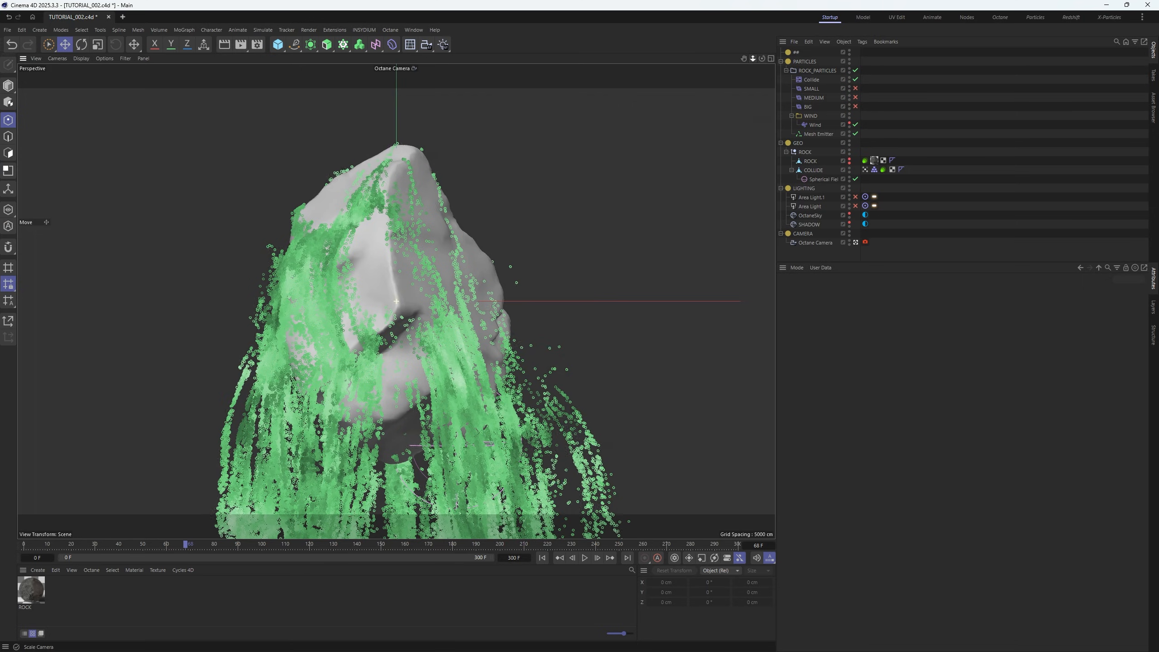
left_click_drag(754, 58, 721, 59)
left_click(816, 243)
left_click_drag(827, 334, 819, 335)
scroll(712, 320, "up", 1)
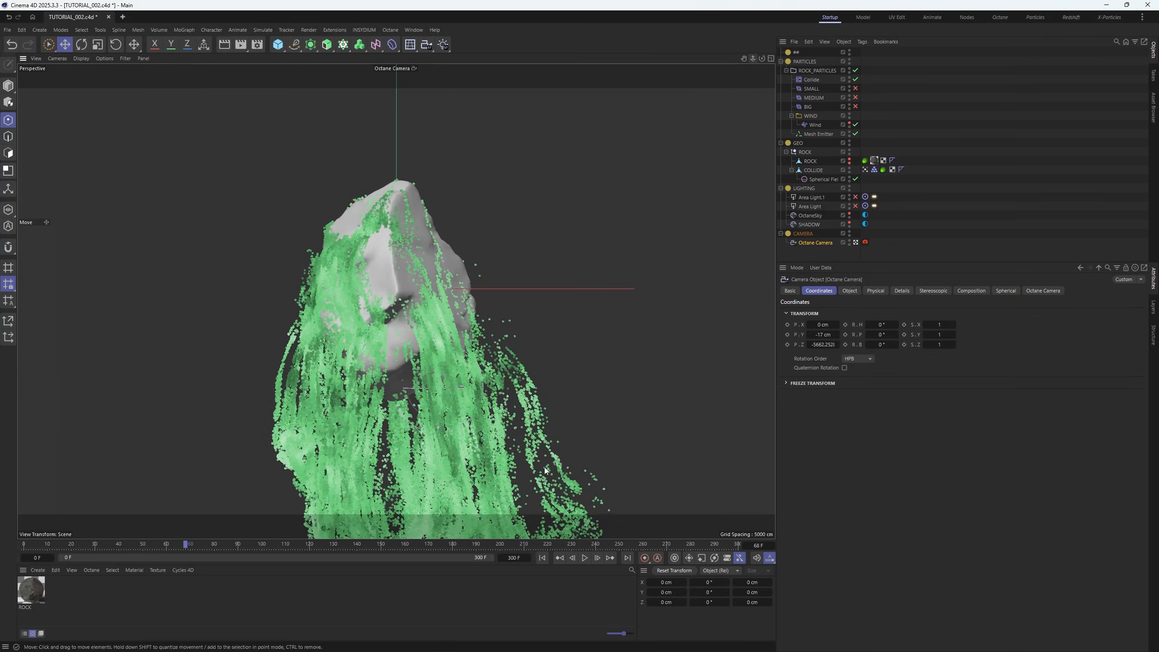
left_click(856, 242)
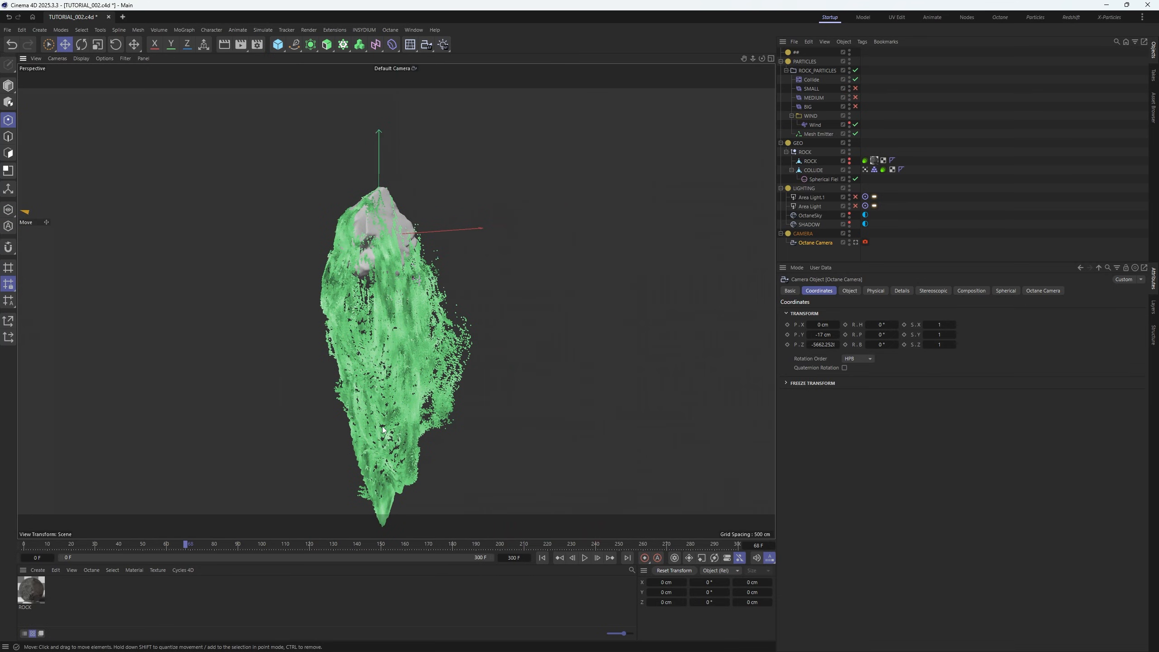
Add a particle Field Condition and place it inside the ROCK_PARTICLES group above Collide
left_click(263, 30)
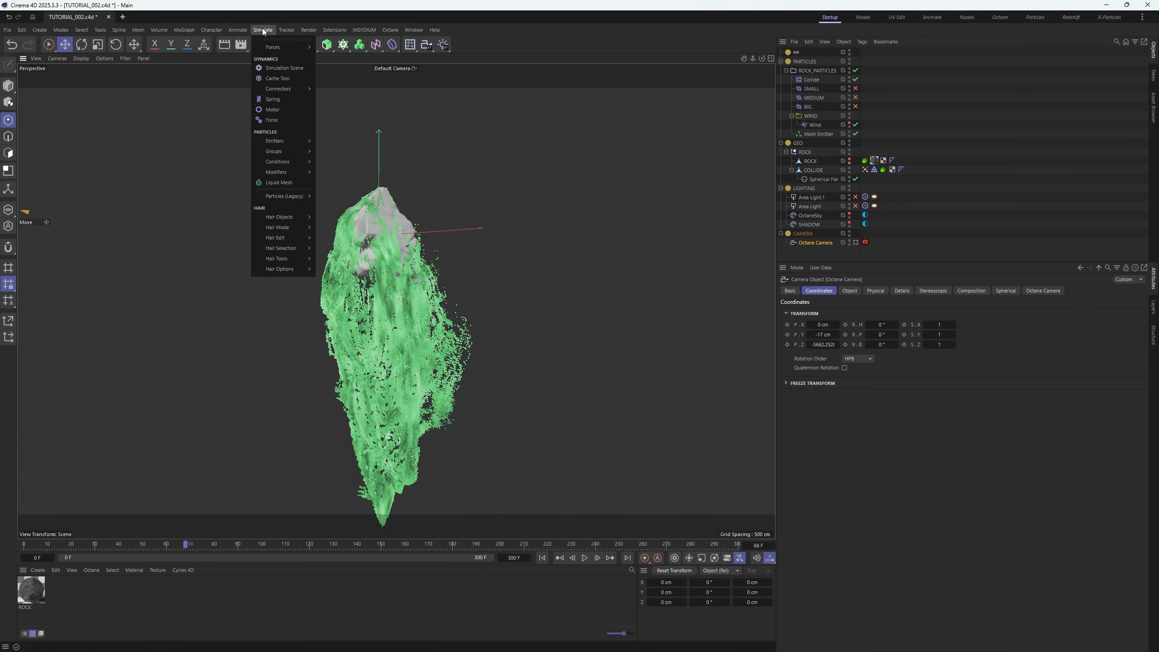
mouse_move(266, 48)
mouse_move(290, 163)
left_click(355, 175)
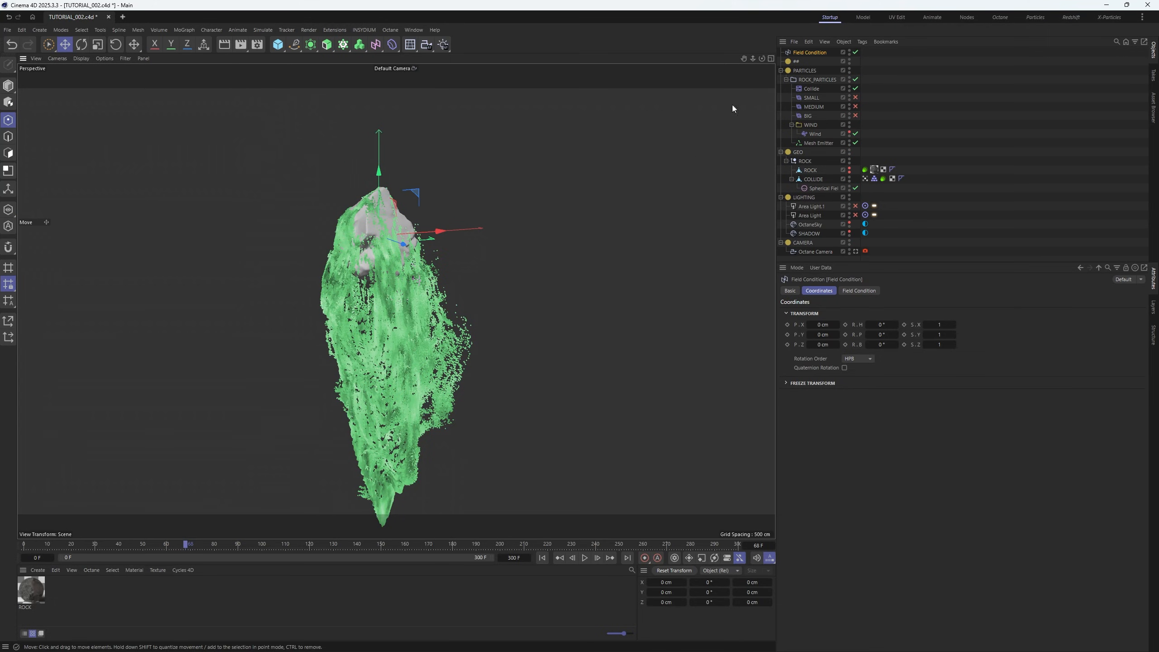
left_click_drag(796, 53, 814, 83)
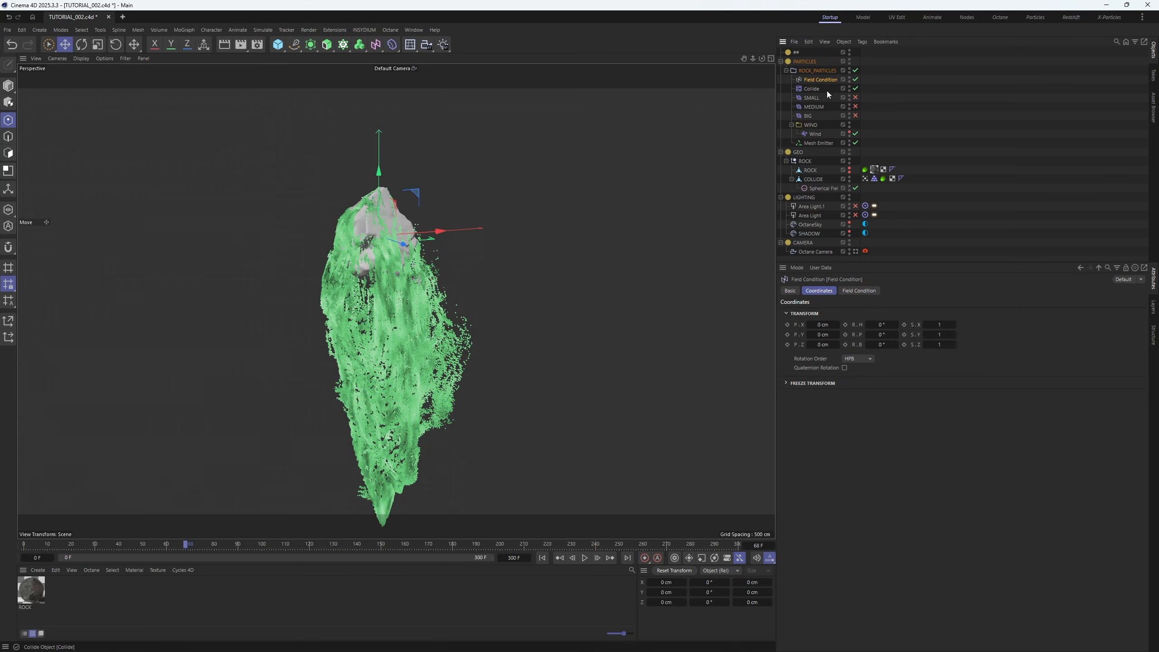
Add a Kill particle modifier and nest it under the Field Condition
left_click(263, 30)
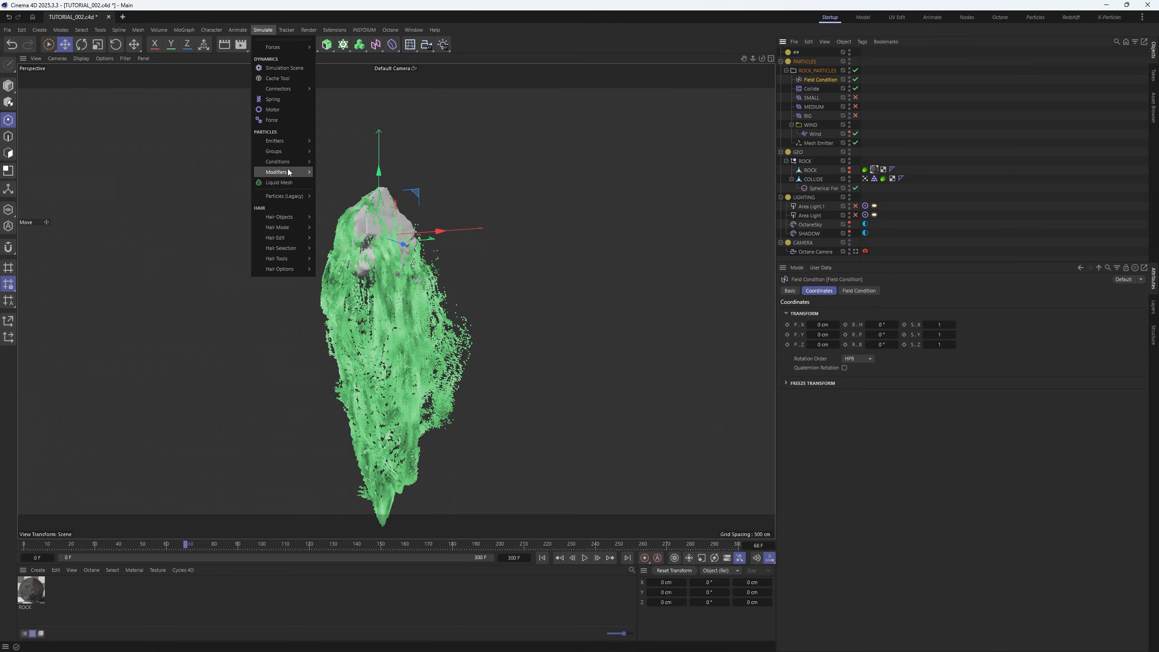
mouse_move(288, 170)
left_click(321, 277)
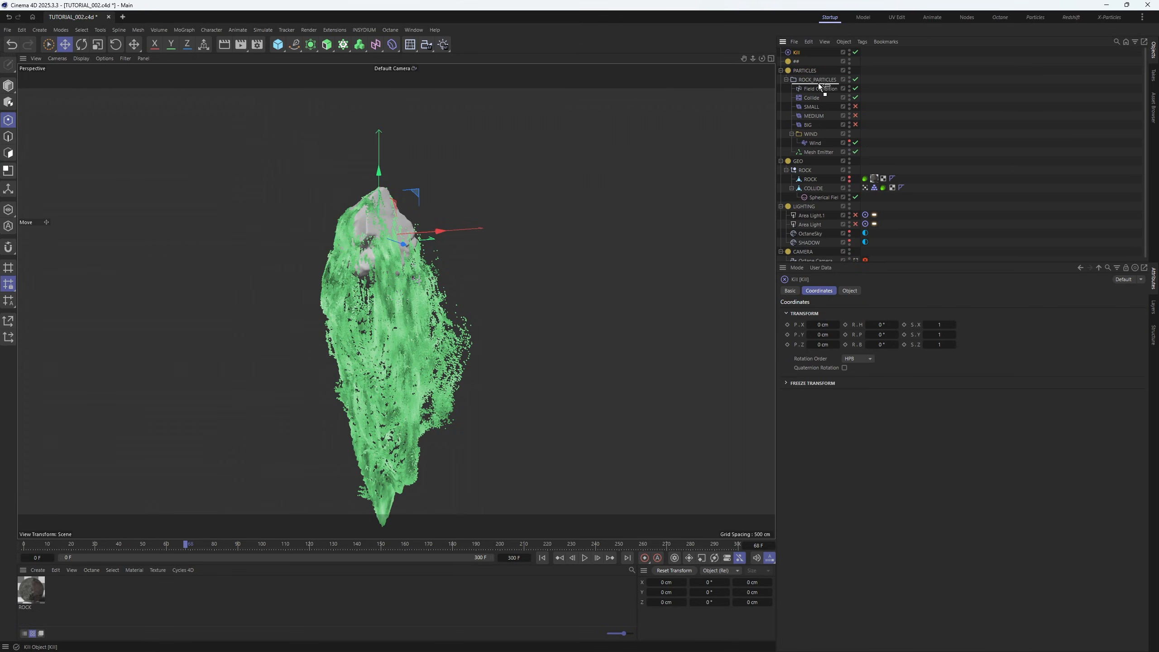
left_click_drag(818, 84, 819, 88)
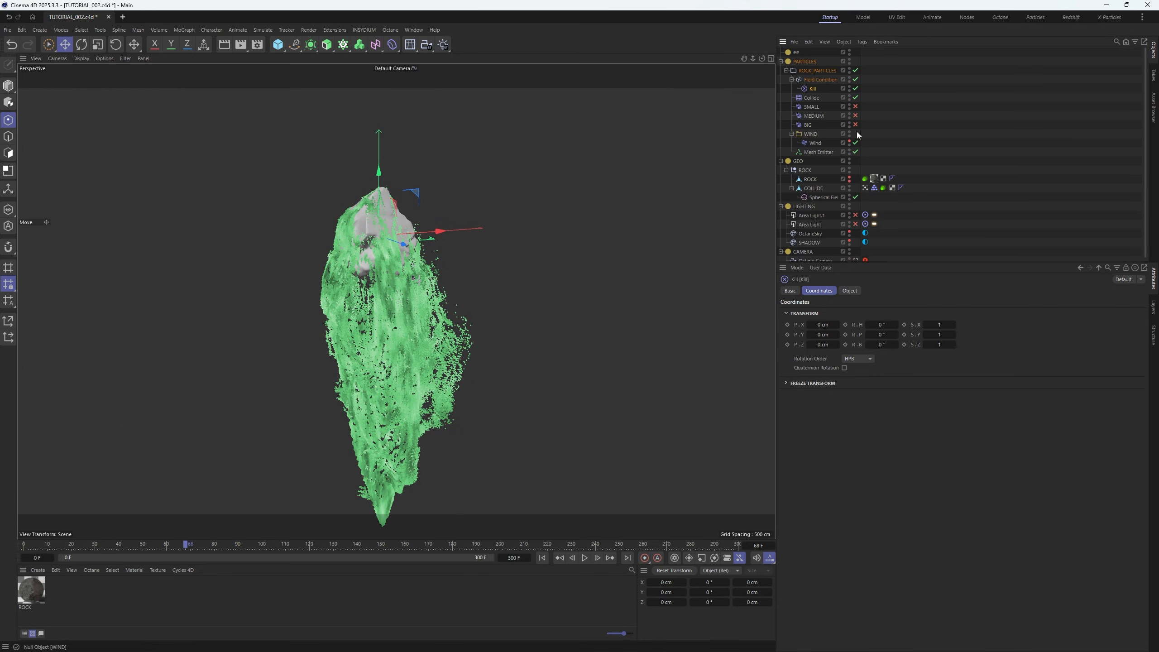
Add a Box Field to the Field Condition and set its remapping Inner Offset to 100 %
left_click(817, 80)
left_click(857, 294)
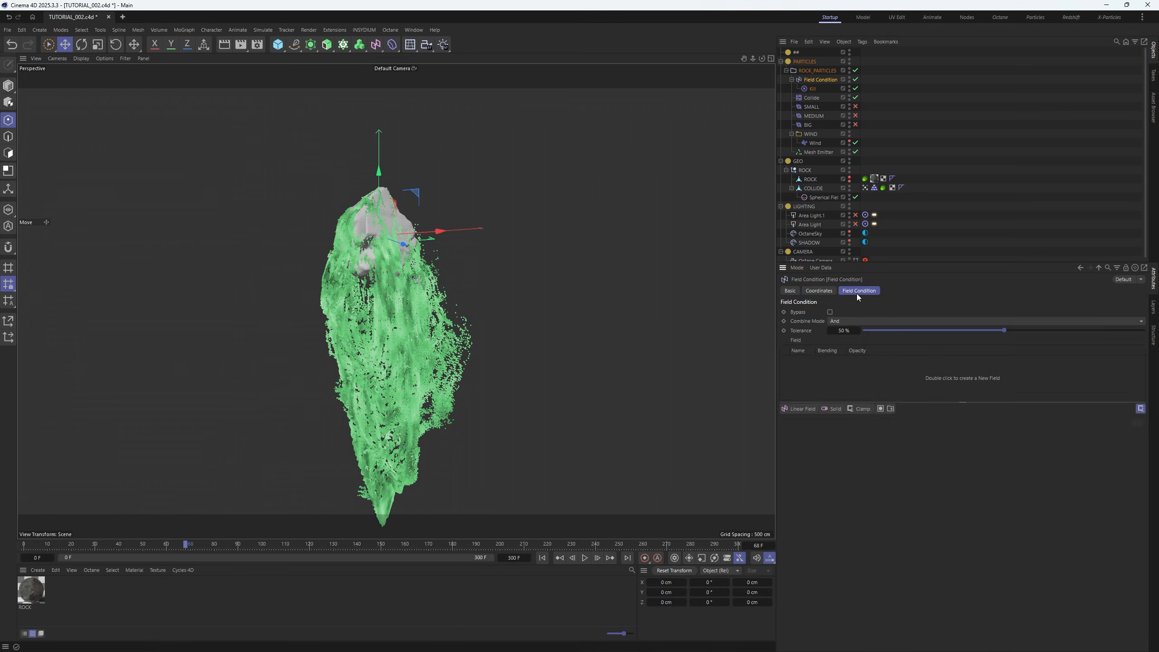
left_click(801, 409)
left_click(676, 420)
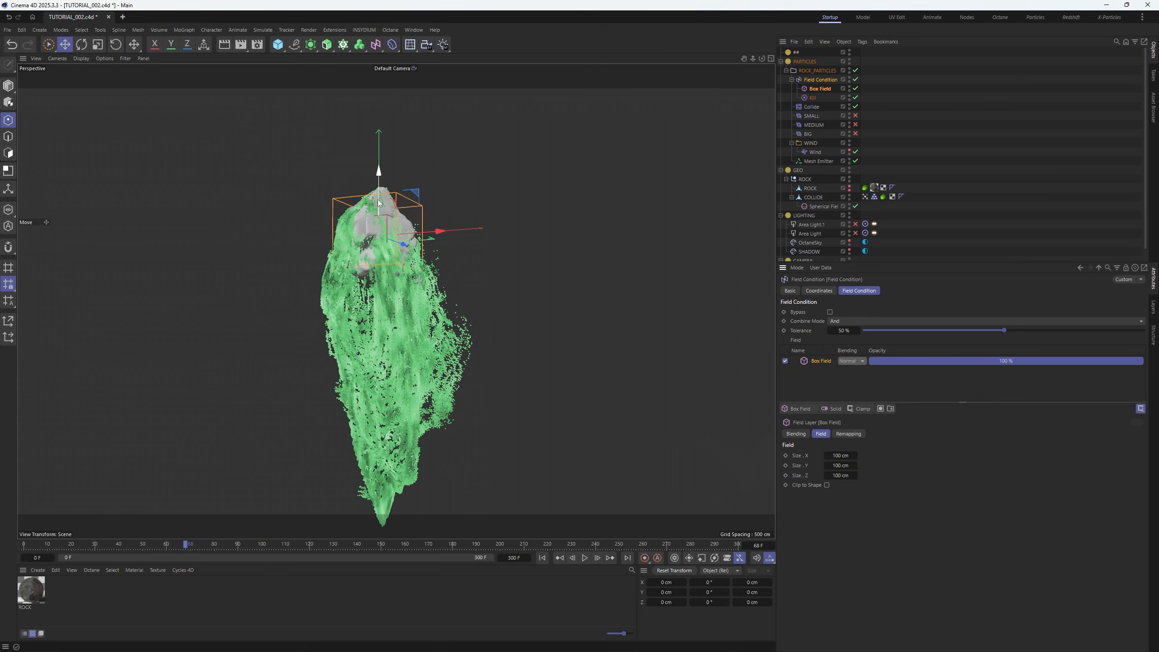
left_click(848, 433)
left_click_drag(1018, 536, 1142, 536)
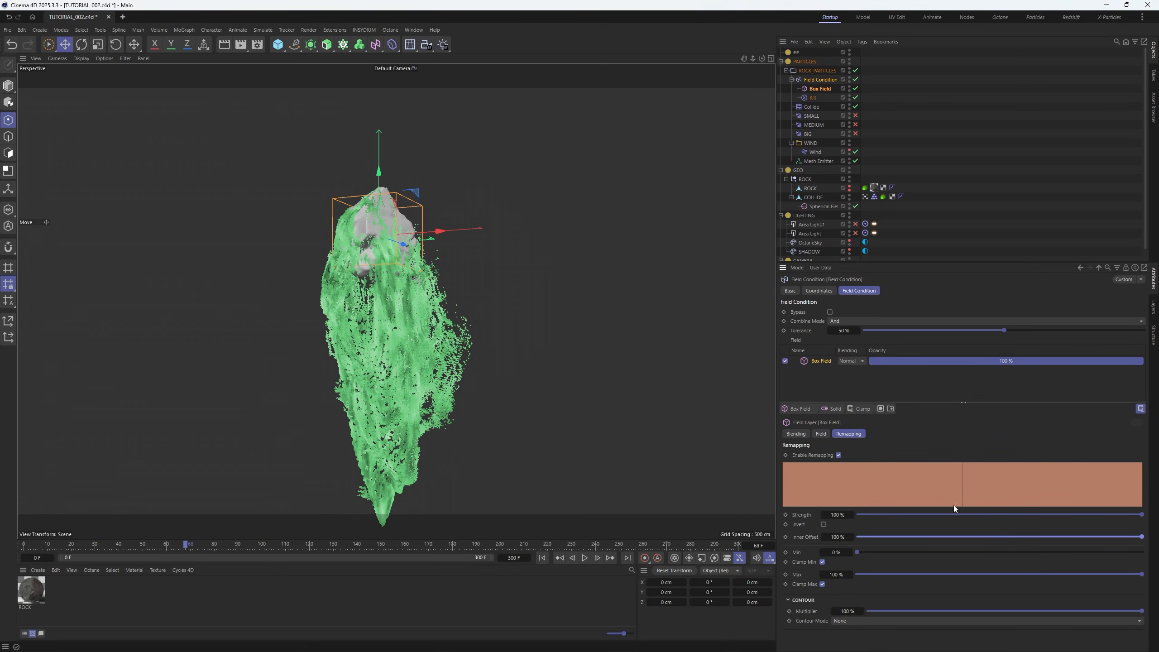
Widen the Box Field around the rock to about 877 cm in X, 99 cm in Y and 609 cm in Z
left_click(8, 86)
left_click_drag(366, 245, 349, 258, "alt")
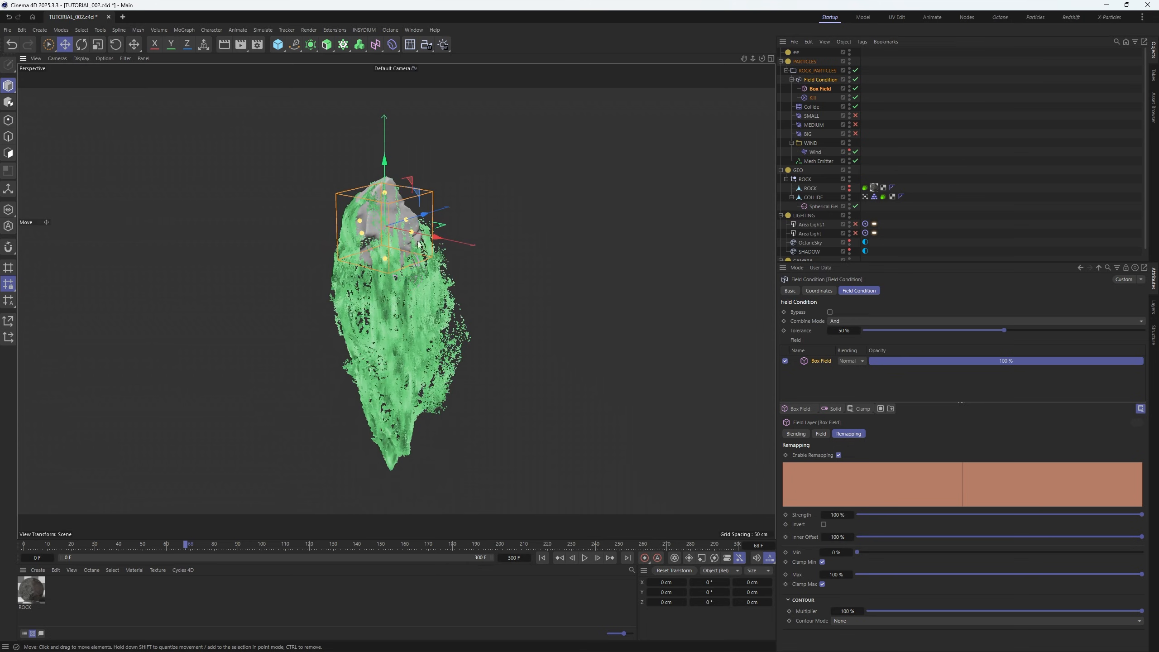
left_click_drag(416, 233, 511, 268)
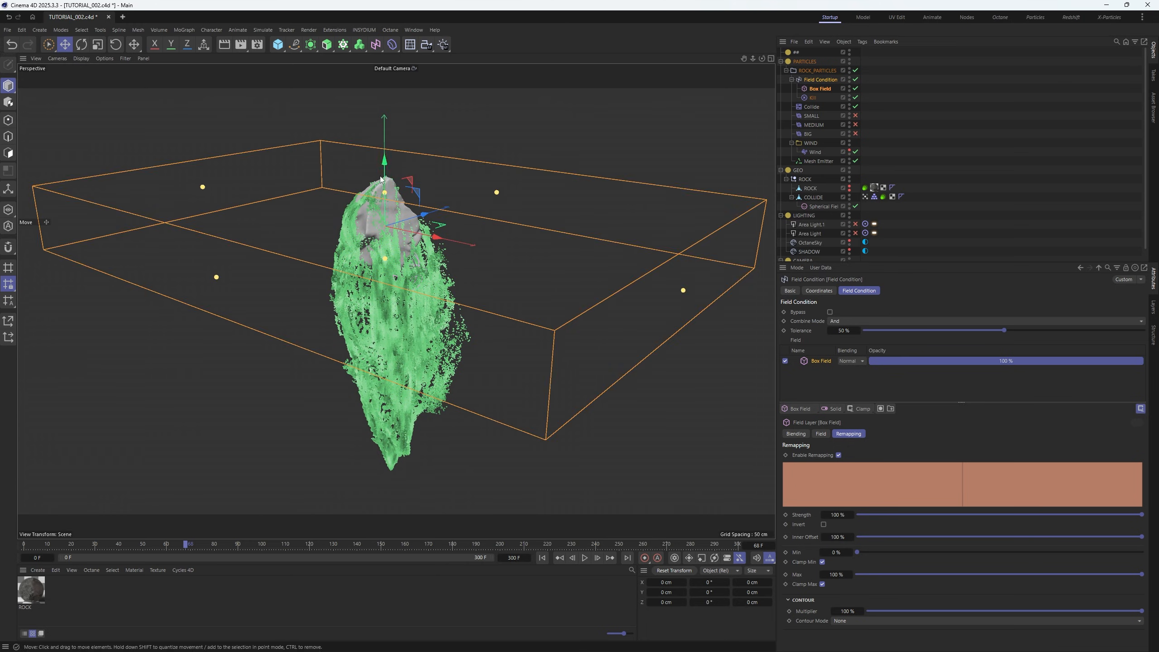
Lower the Box Field below the rock to about -571 cm in Y, checking its placement against the Octane Camera's framing
left_click_drag(385, 161, 400, 347)
middle_click_drag(399, 388, 396, 288, "alt")
left_click_drag(396, 302, 415, 187, "alt")
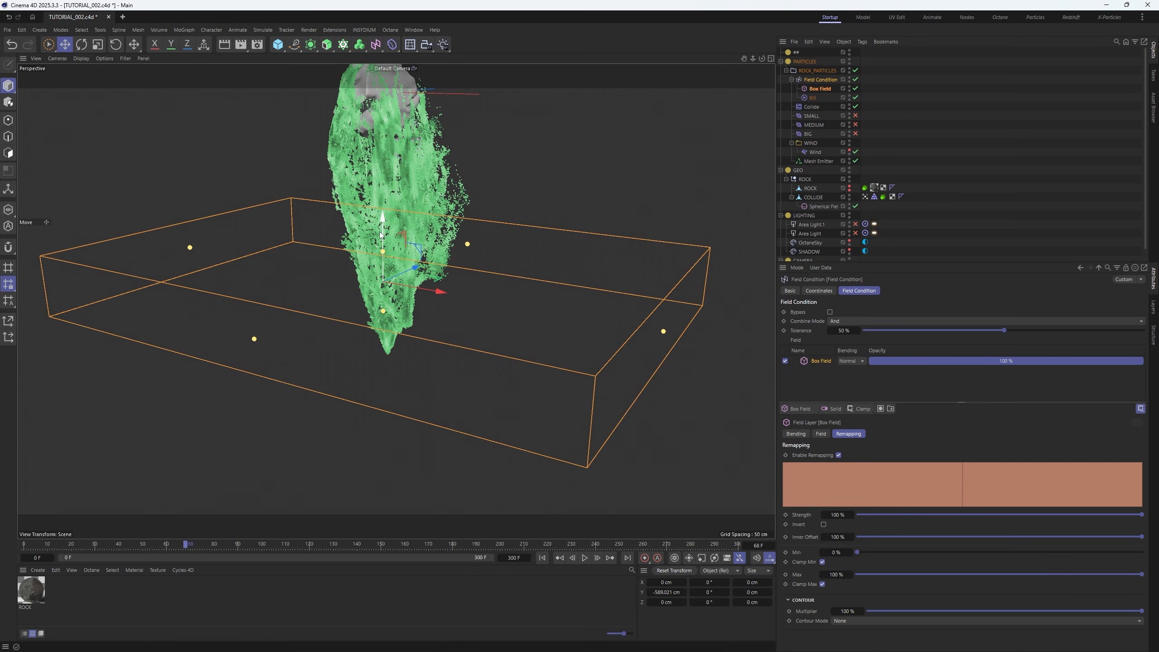
left_click_drag(383, 234, 417, 233)
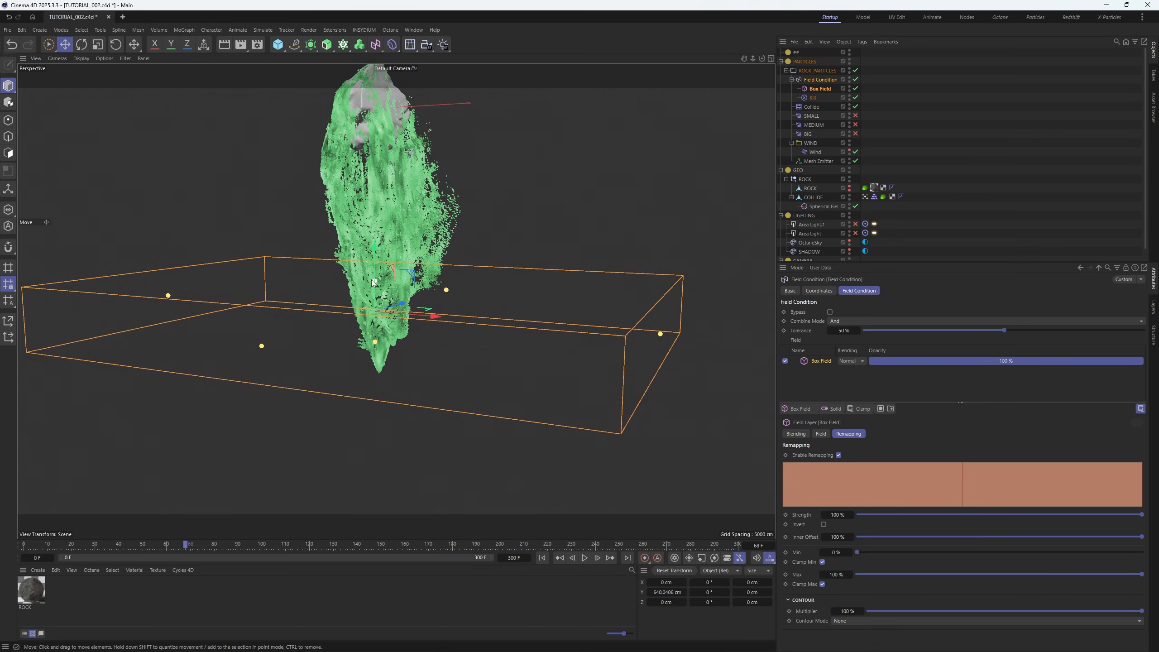
left_click_drag(373, 283, 375, 221)
left_click_drag(378, 177, 385, 139, "alt")
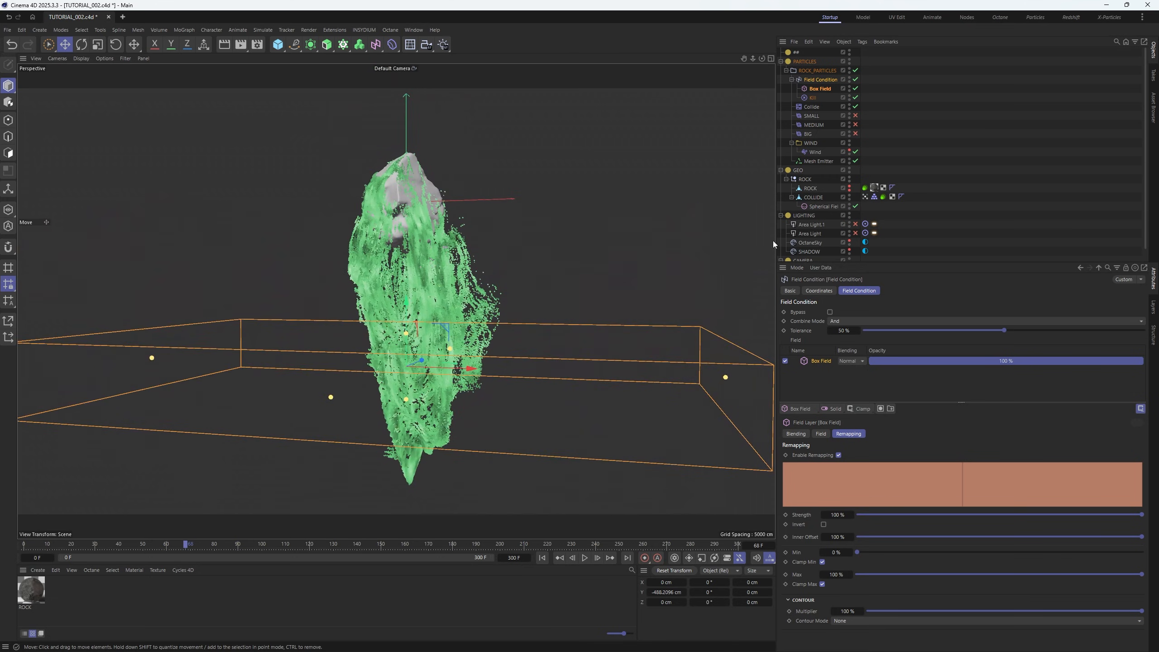
scroll(882, 229, "down", 1)
left_click(858, 257)
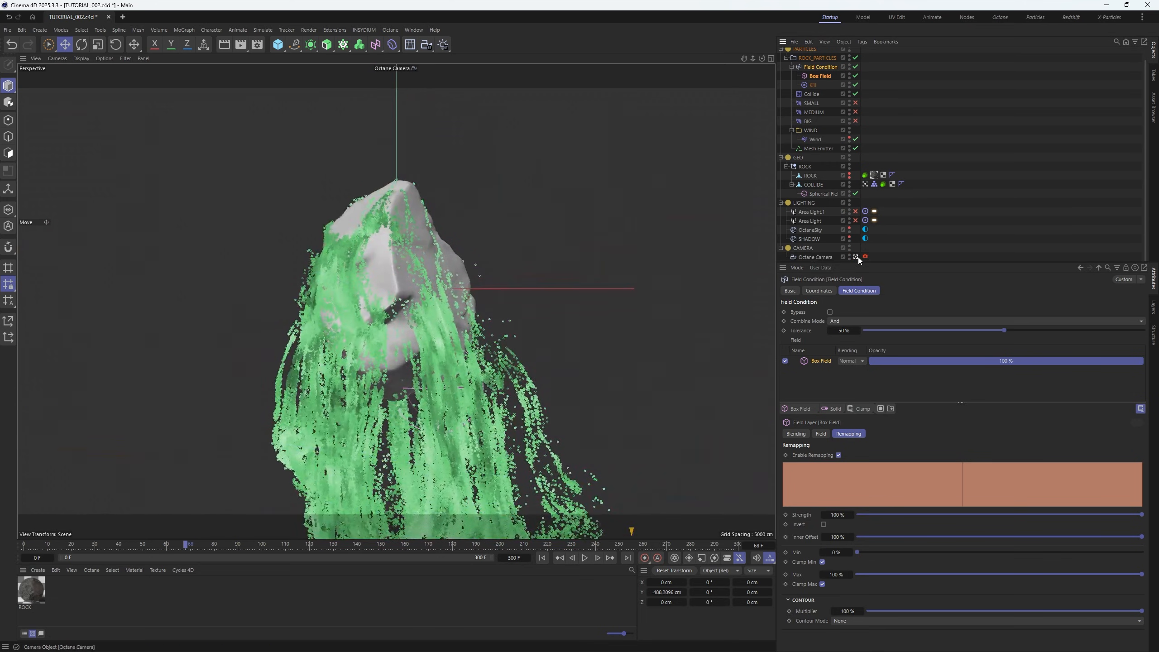
left_click(858, 258)
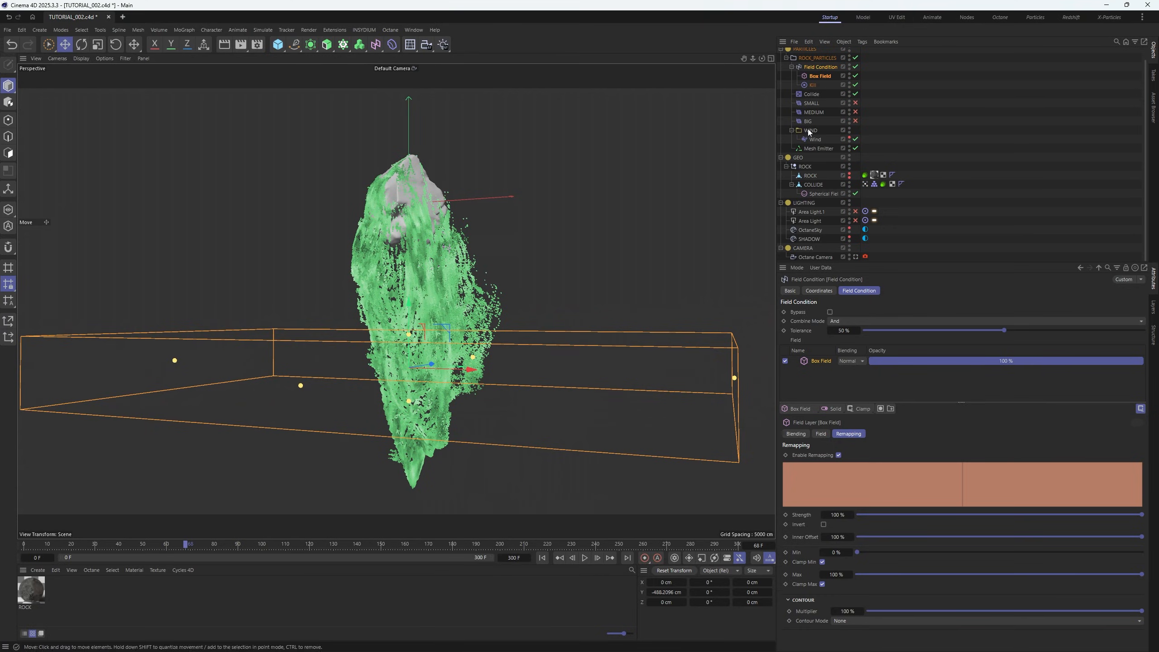
Play the simulation from the first frame and examine how the Kill modifier removes particles entering the Box Field
left_click(542, 558)
left_click(585, 557)
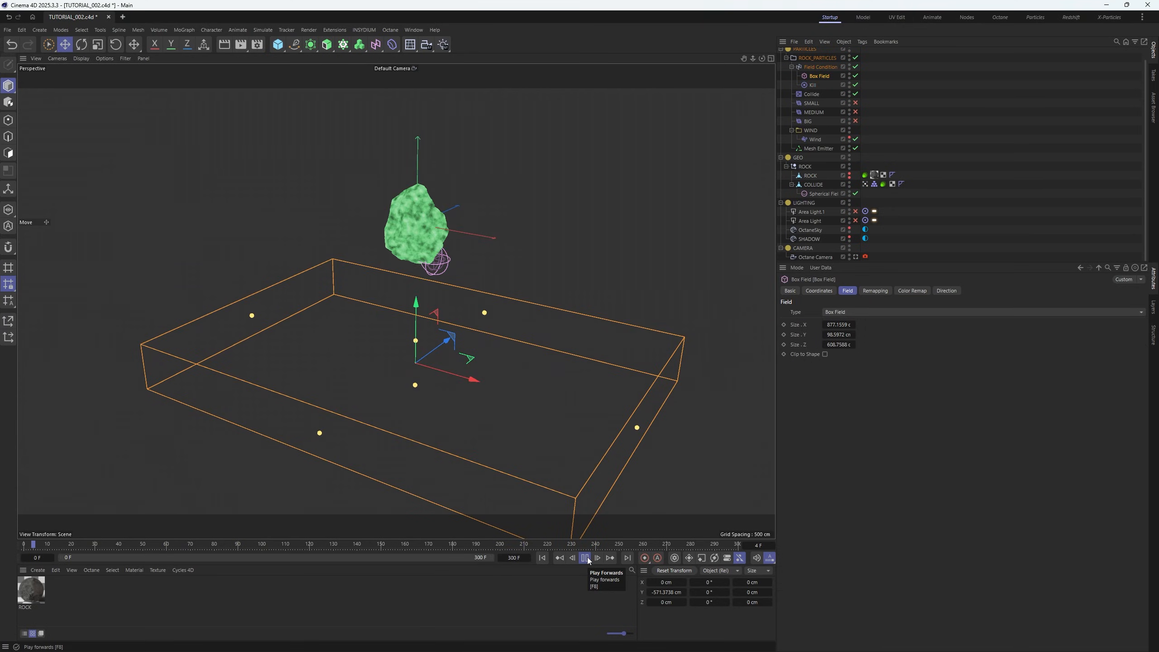
left_click_drag(420, 250, 432, 208, "alt")
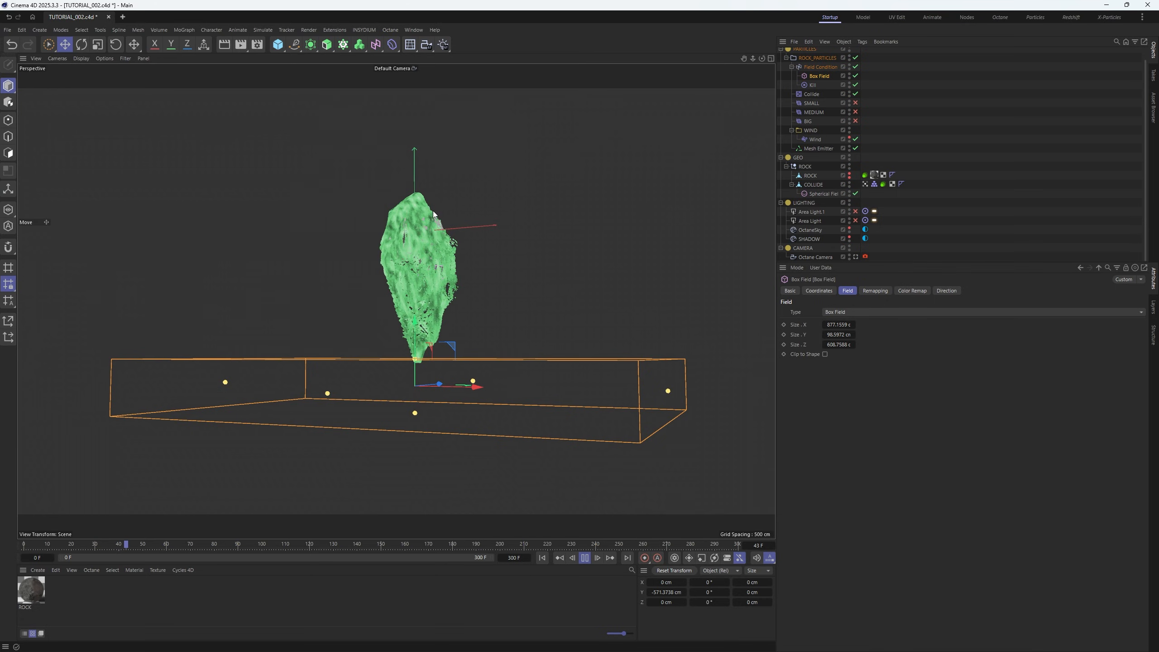
left_click(386, 376)
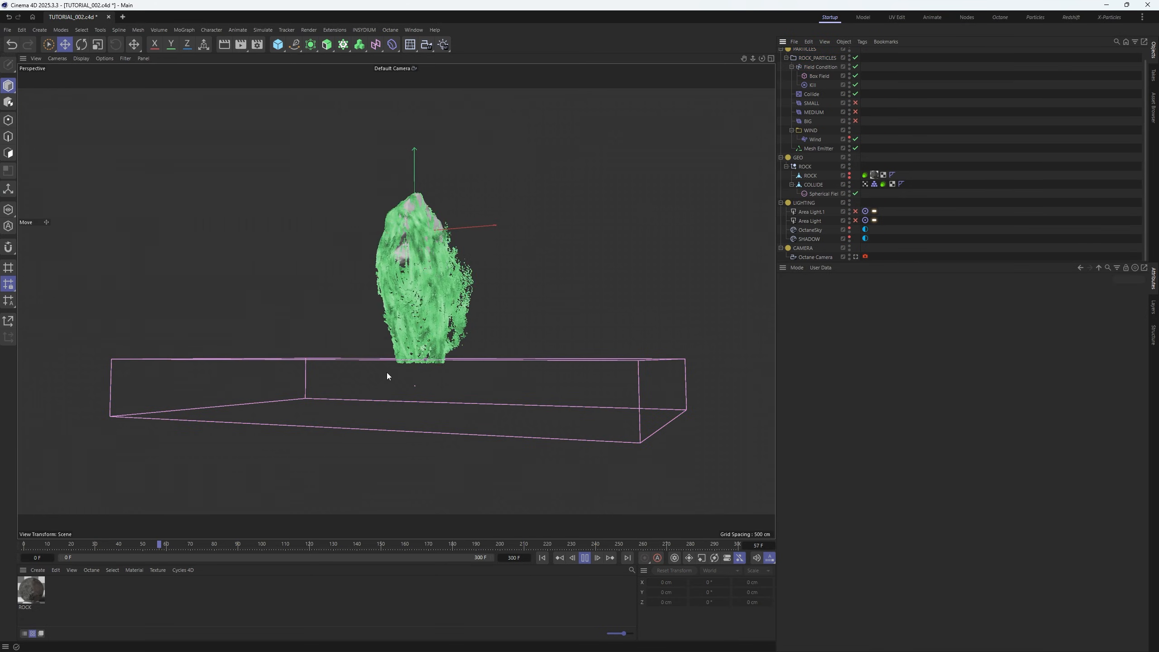
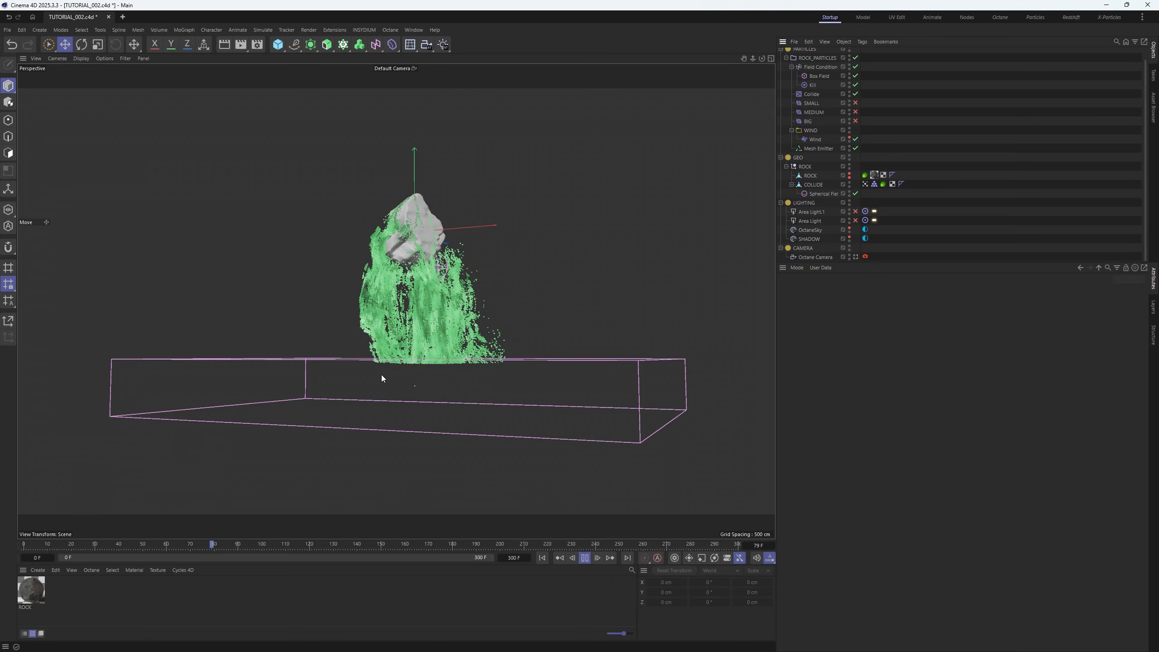
left_click(584, 561)
left_click_drag(553, 311, 489, 358, "alt")
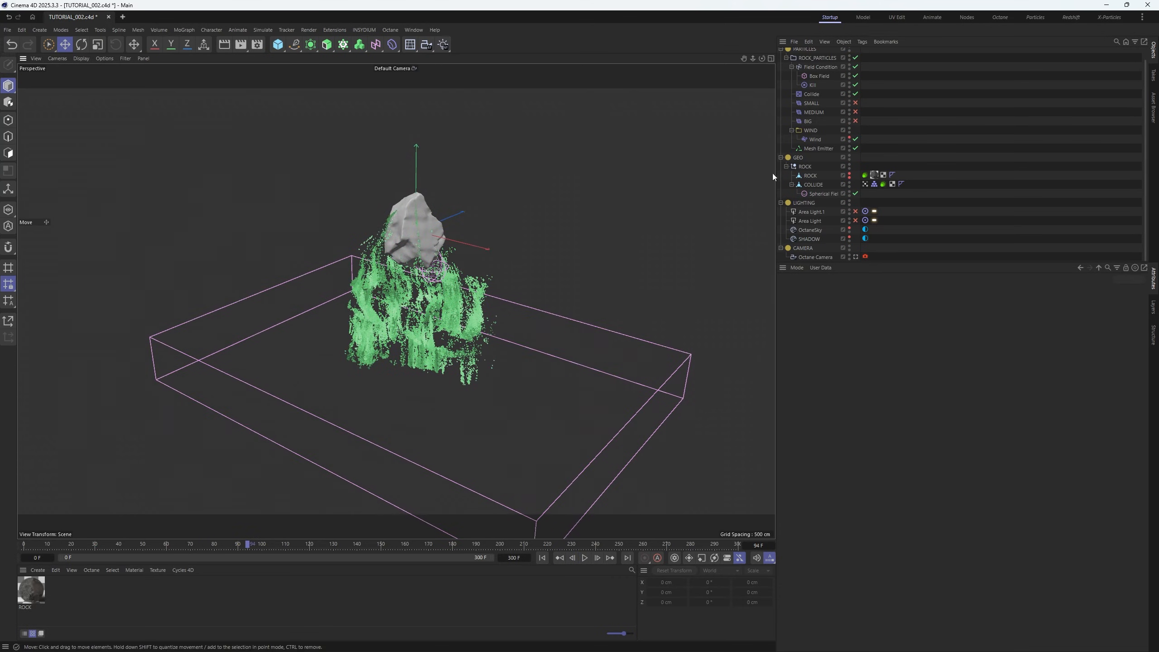
Compare the Mesh Emitter's Count setting with the number of live points in the ROCK_PARTICLES group, using Points mode
left_click(884, 149)
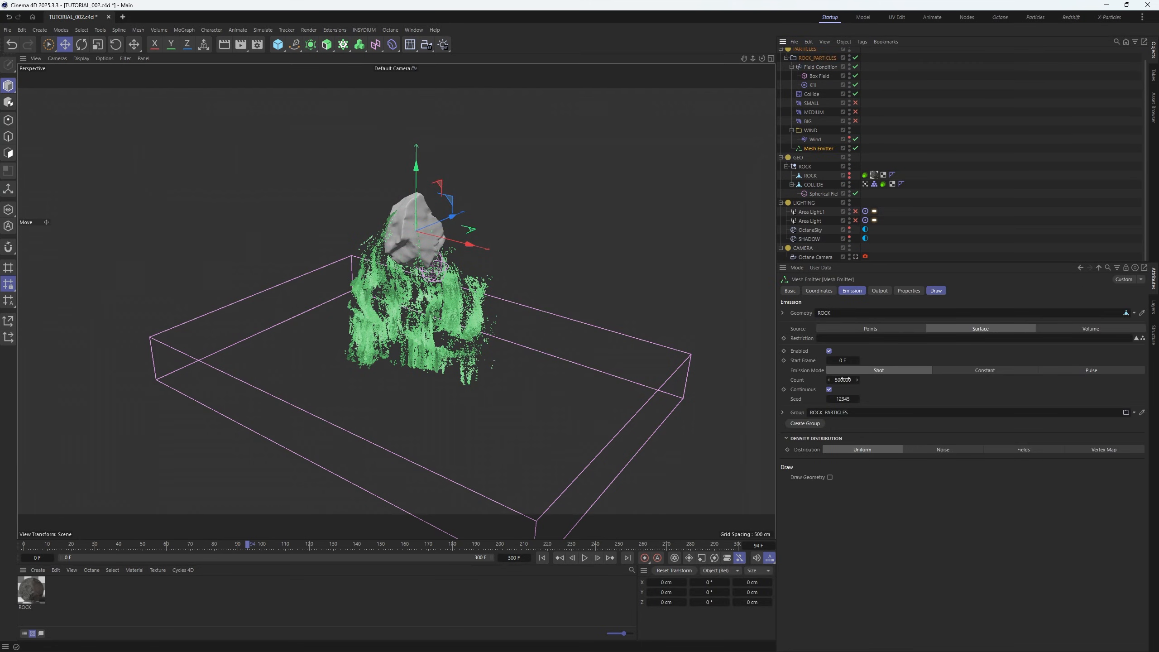
left_click(817, 58)
left_click(13, 117)
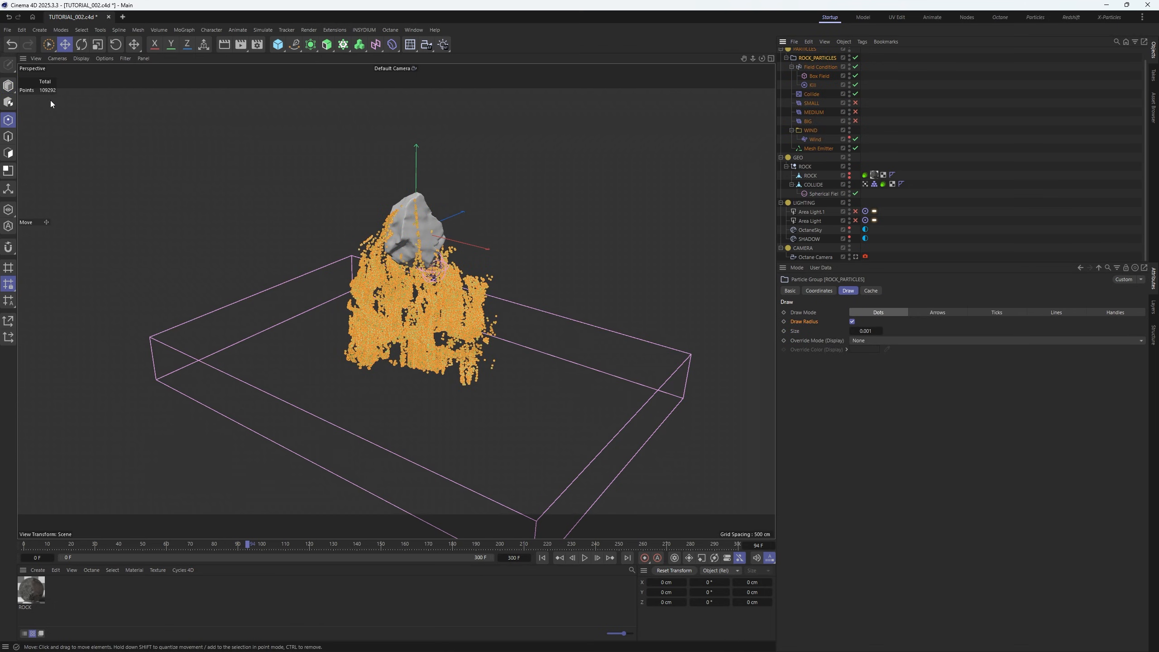
left_click(879, 147)
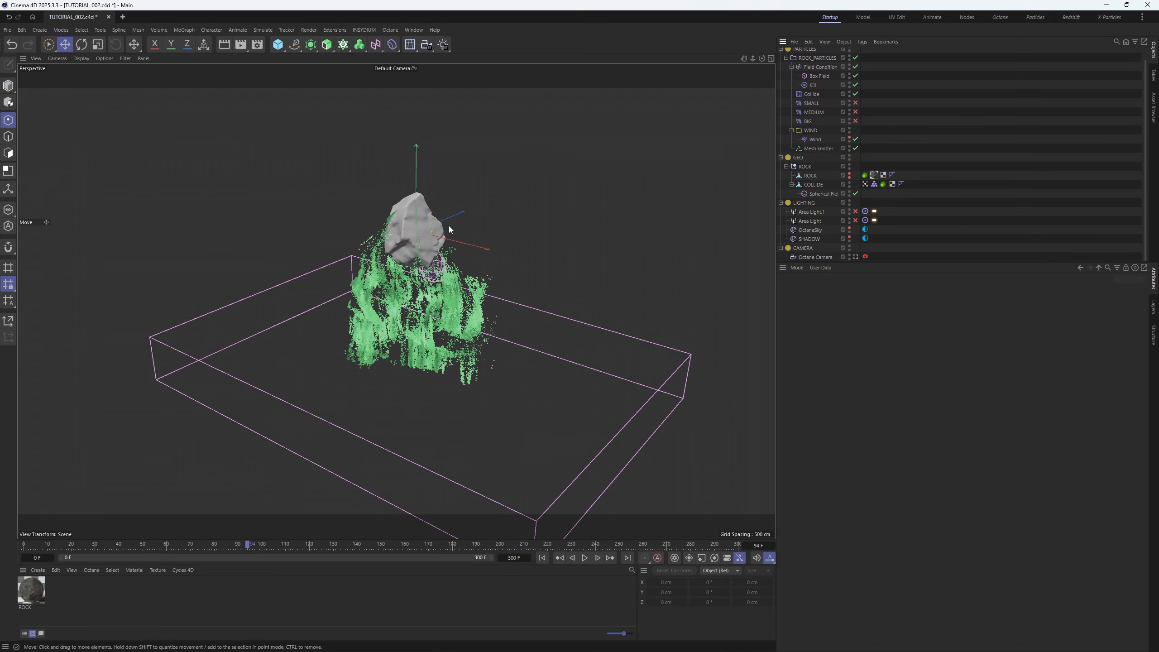
Rename the Field Condition under ROCK_PARTICLES as Kill_Modifier
right_click_drag(417, 237, 457, 203, "alt")
left_click_drag(403, 241, 447, 218, "alt")
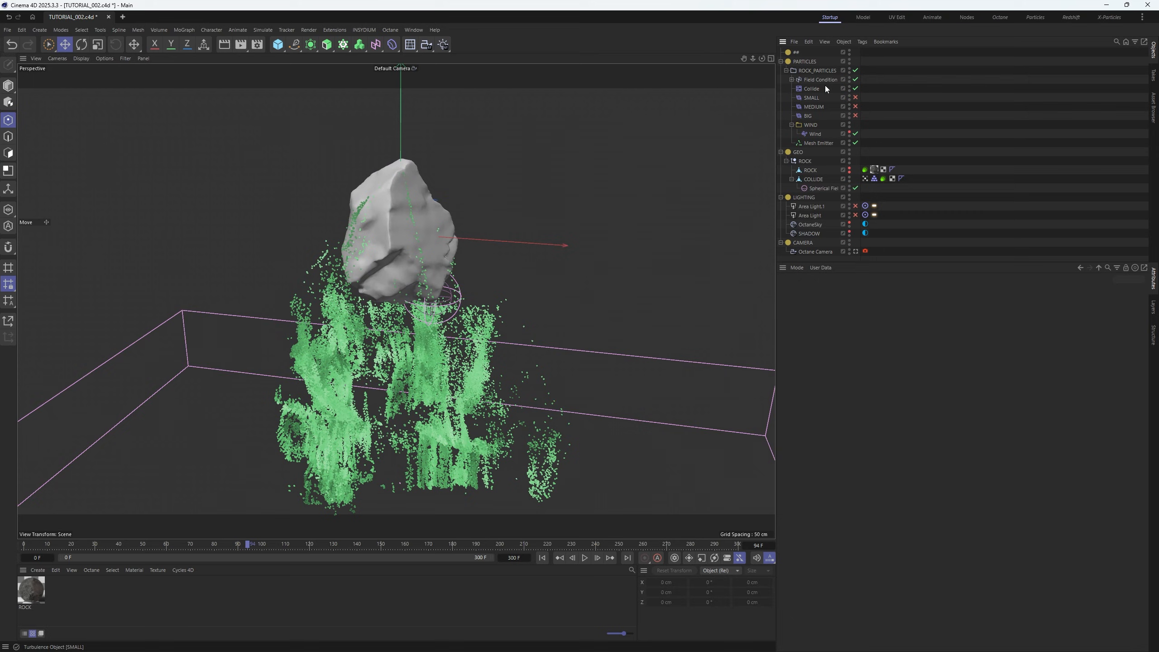
double_click(822, 80)
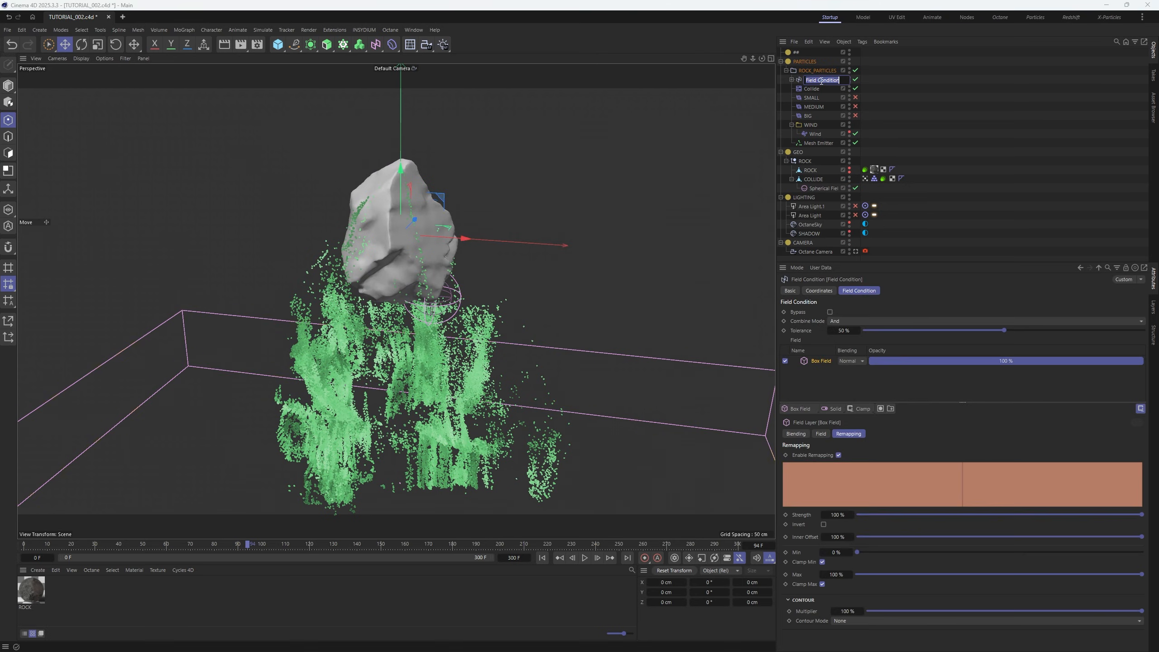
type("Kill_Modifier")
Rename the three turbulence objects SMALL, MEDIUM and BIG as Small, Medium and Big
double_click(817, 98)
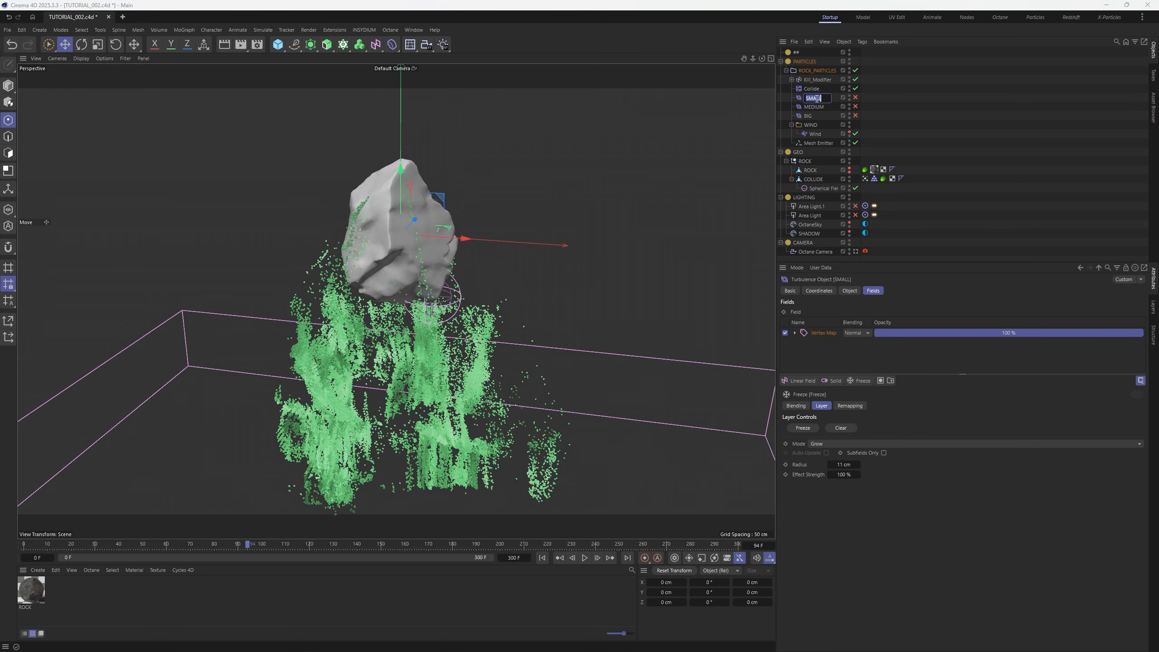
type("Small")
key("Return")
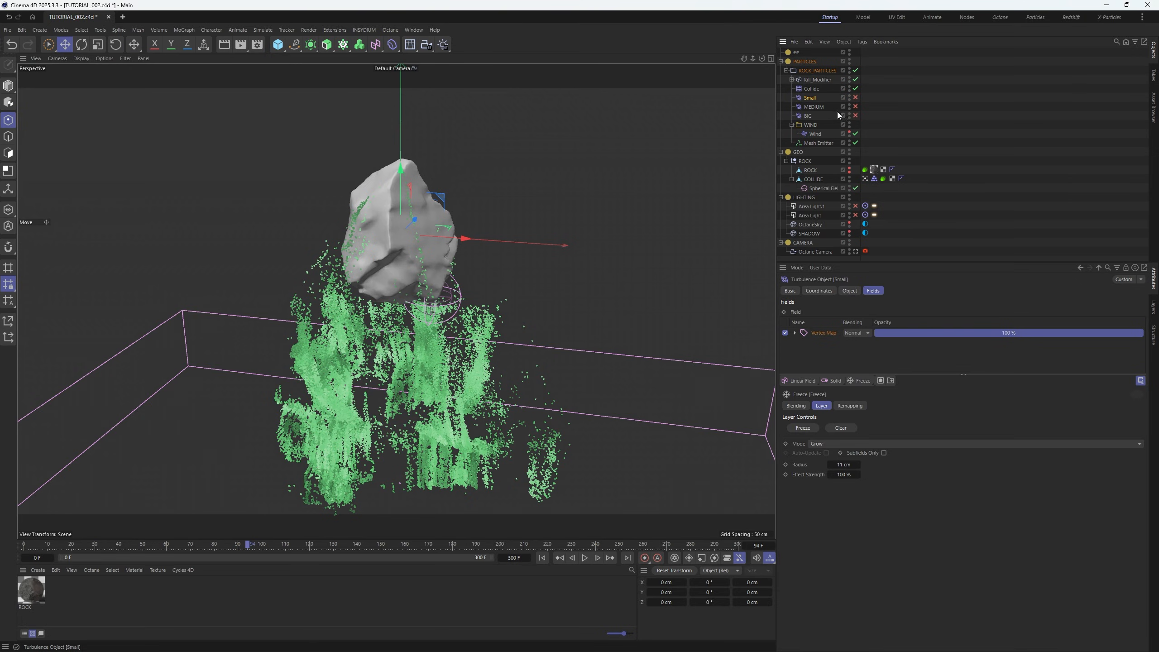
left_click(826, 107)
type("Medium")
key("Return")
left_click(807, 117)
double_click(807, 116)
key("Return")
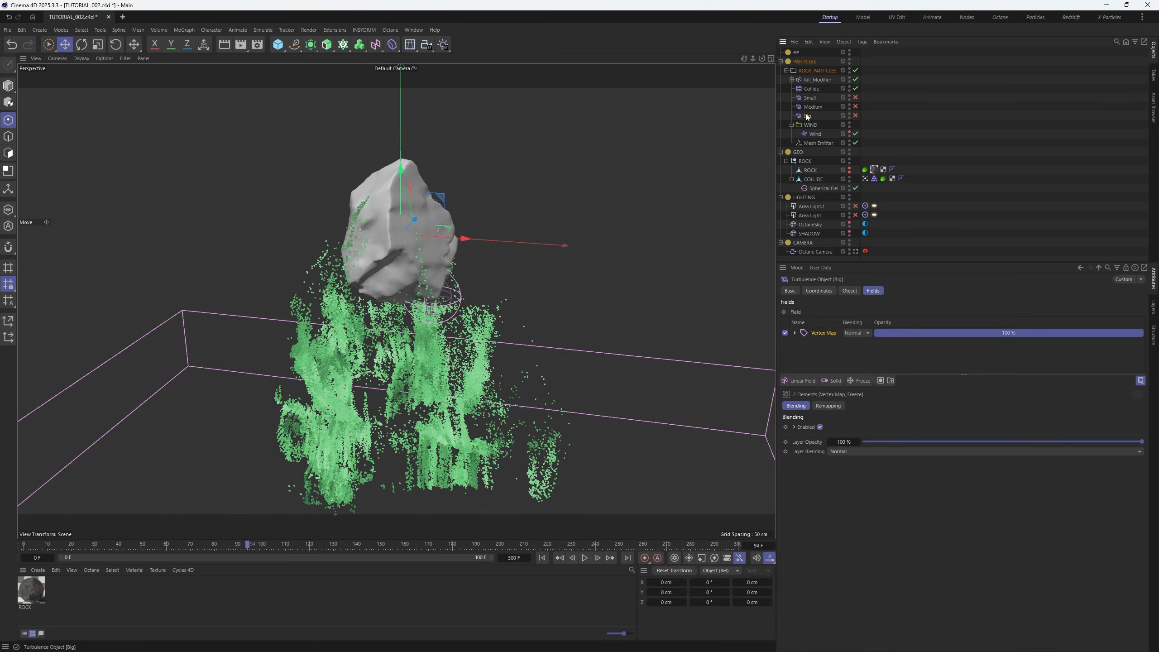
left_click(816, 80)
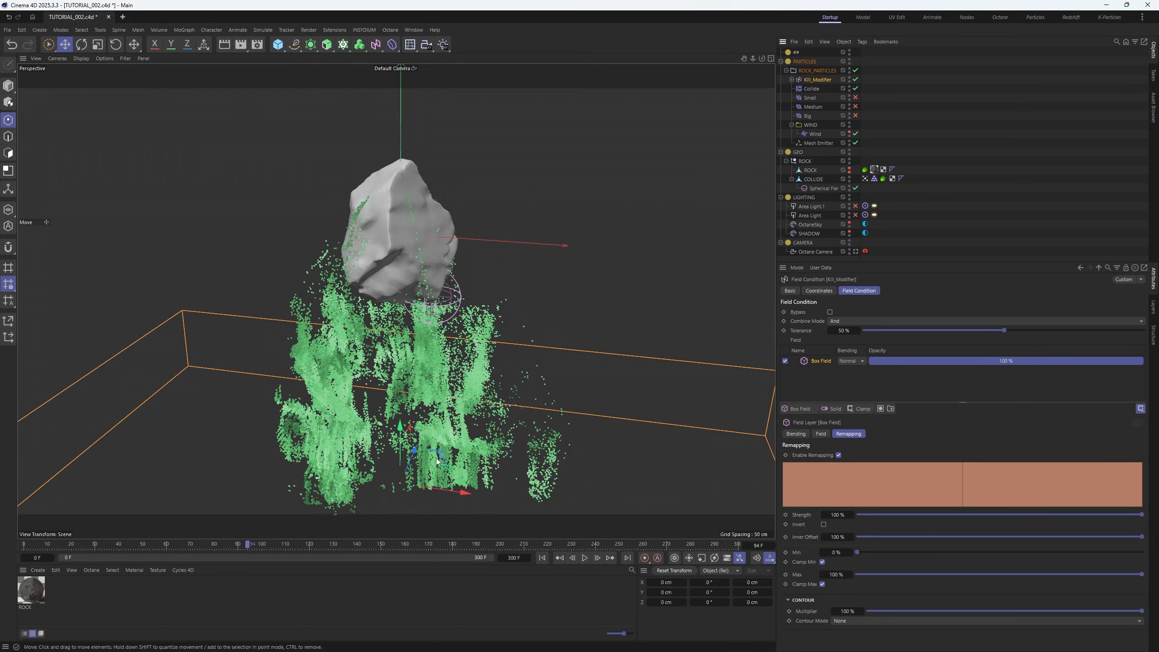
left_click(883, 179)
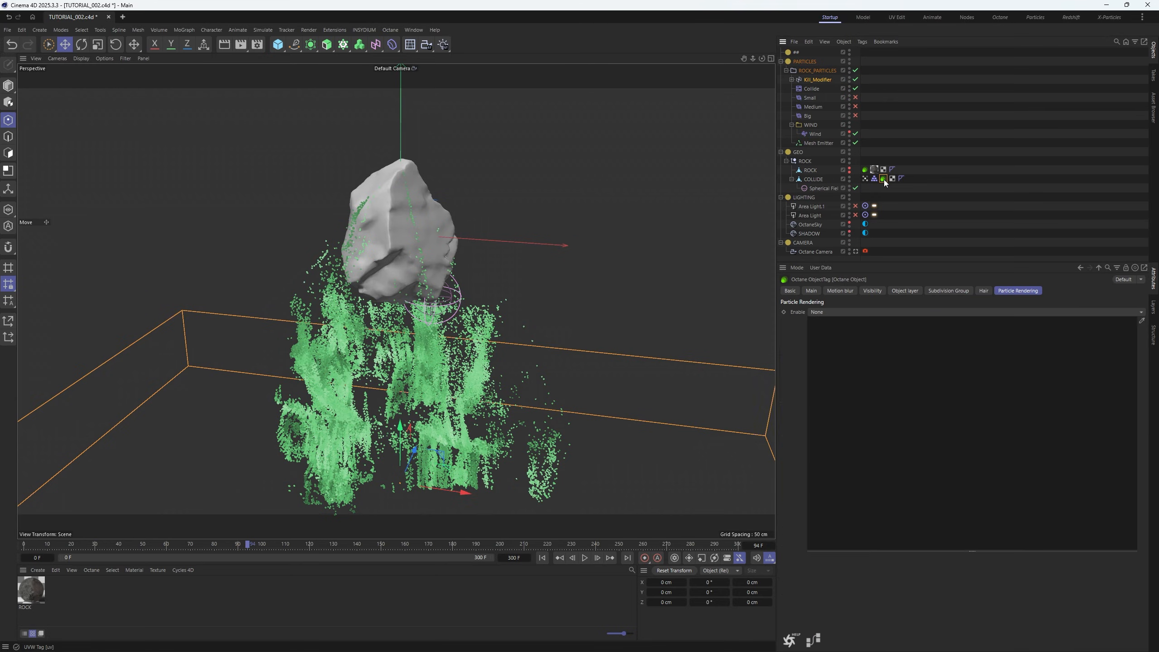
left_click(1004, 87)
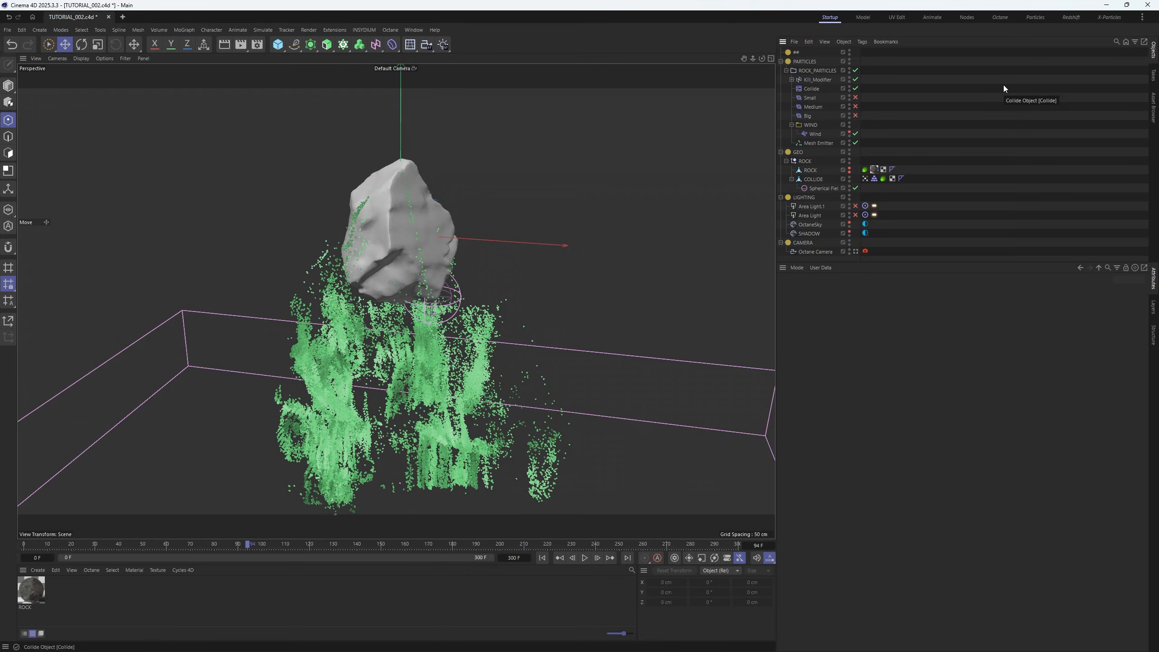
Disable the Wind force at the first frame and hide COLLIDE's Spherical Field in the viewport while looking through the Octane Camera
left_click(542, 557)
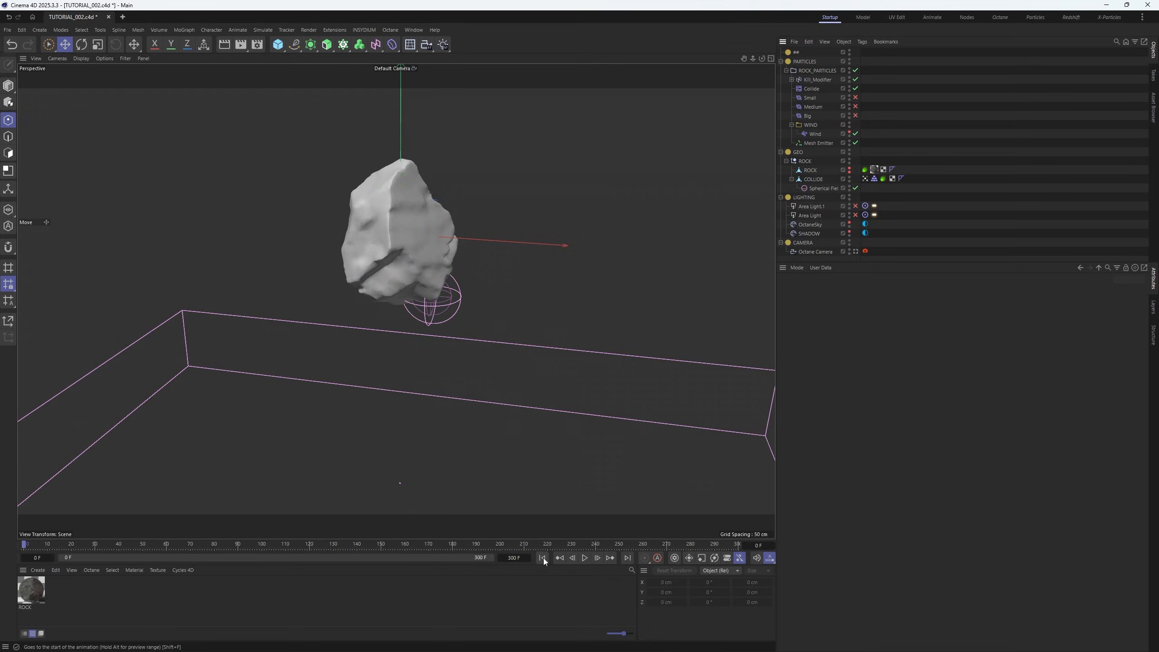
left_click(856, 133)
left_click(856, 251)
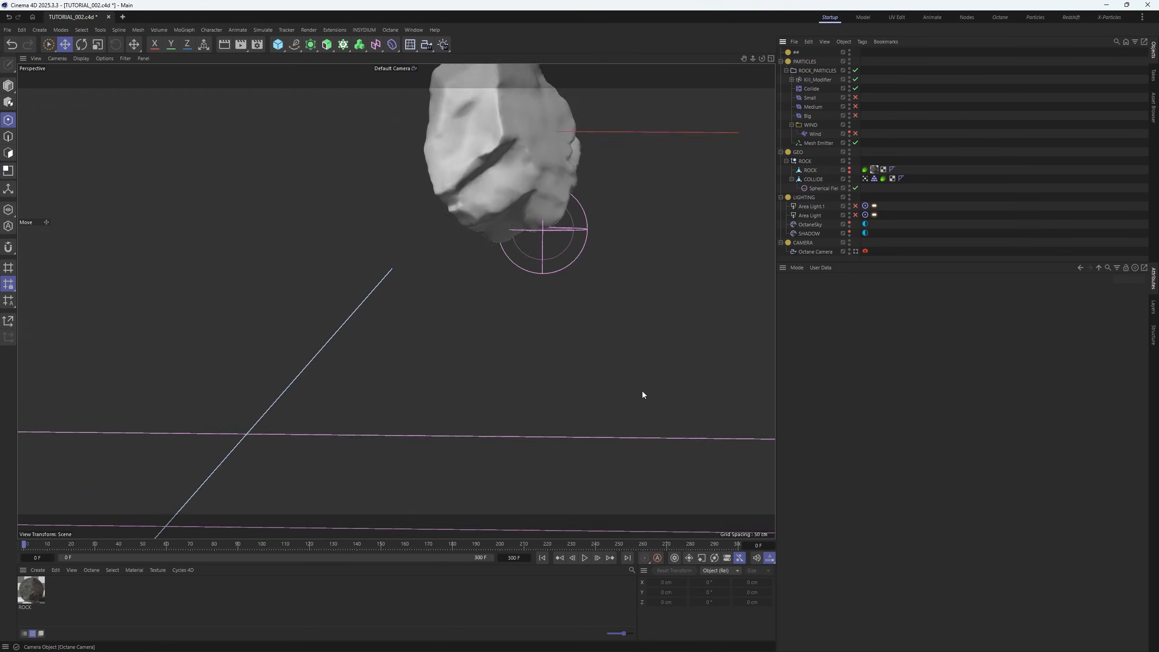
left_click(793, 79)
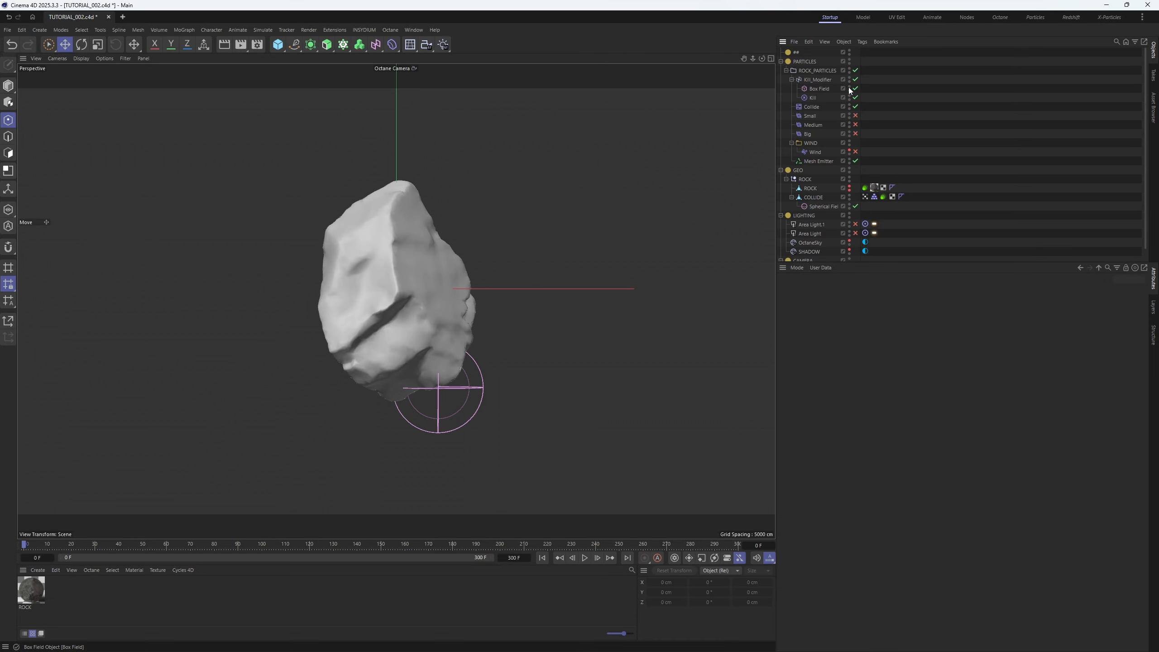
left_click(792, 80)
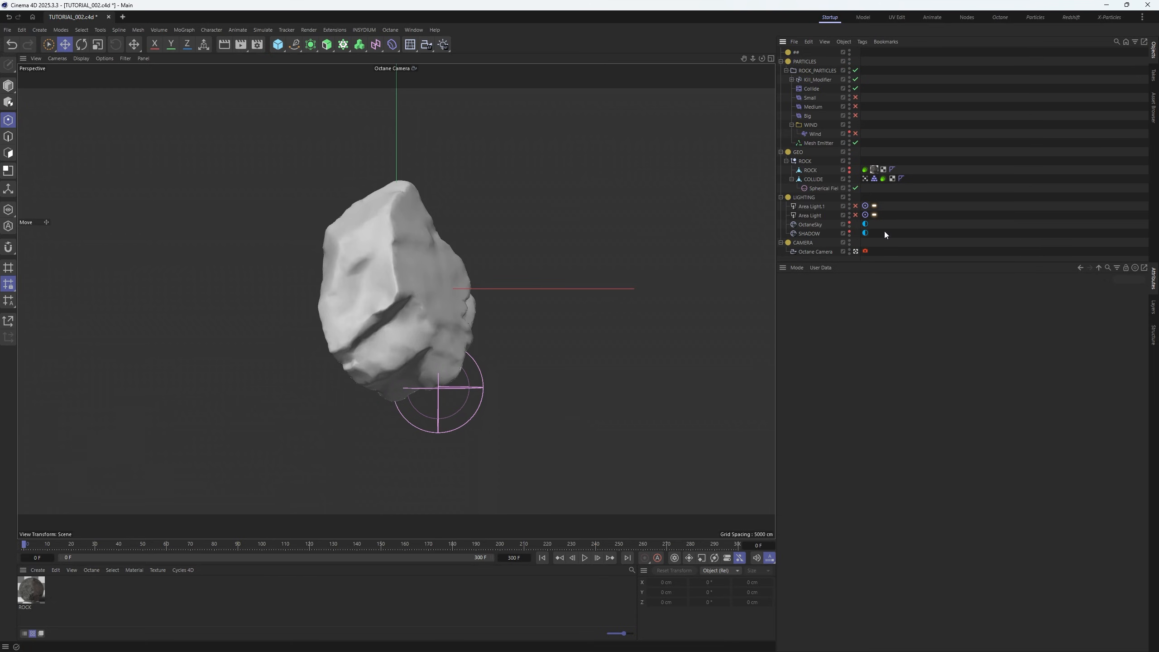
left_click(850, 187)
Run the simulation to frame 1 to emit the particles, and leave the Octane Camera for a close default-camera view of the rock
left_click(586, 560)
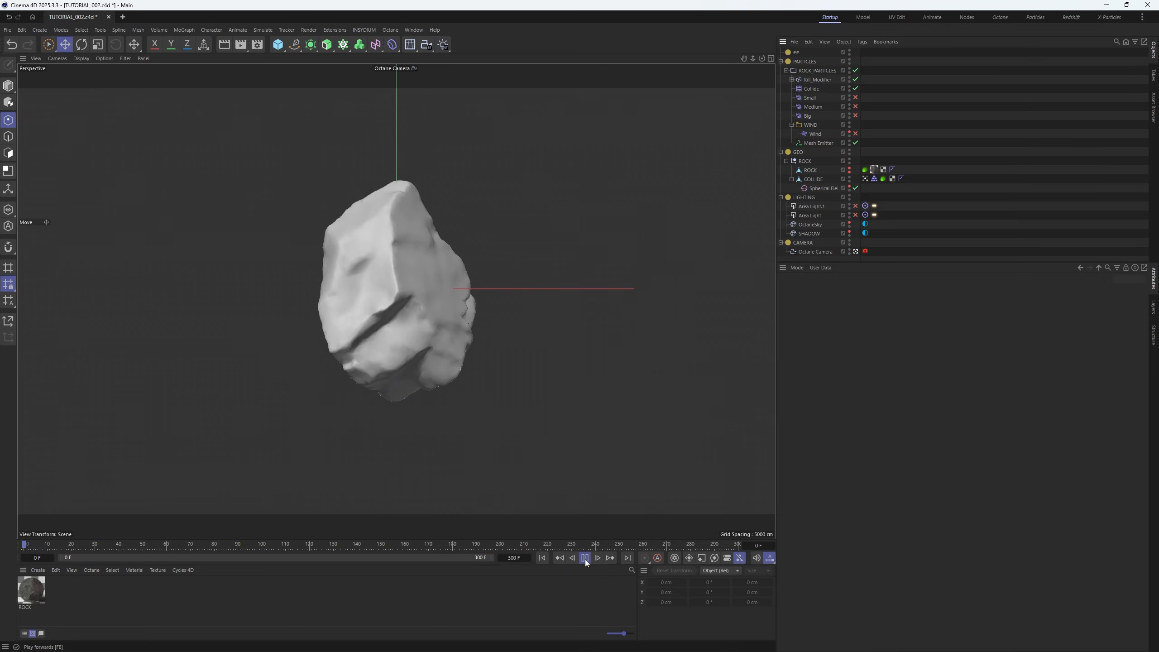
key("F8")
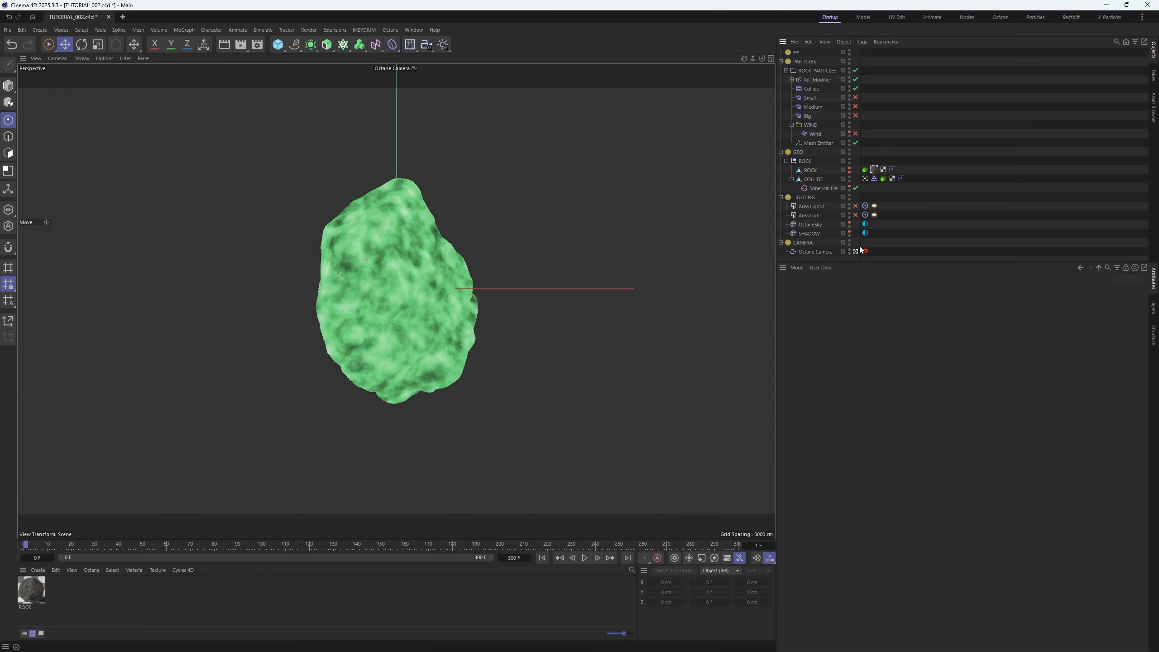
left_click(856, 251)
left_click(856, 252)
scroll(413, 216, "up", 8)
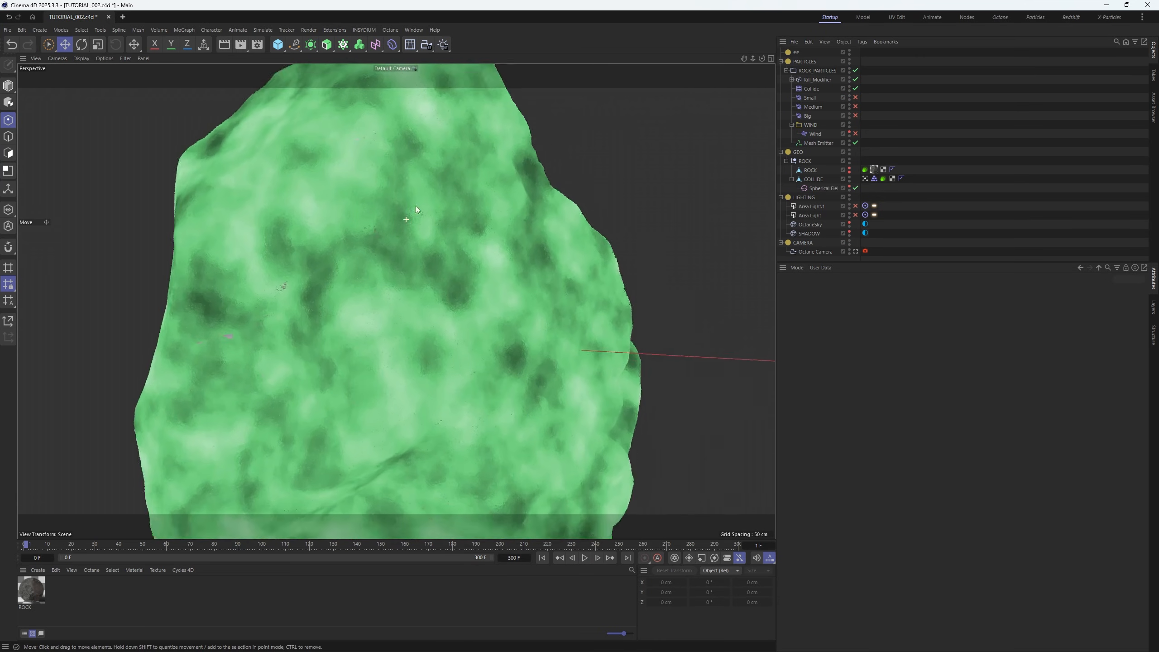
Set the Mesh Emitter's emission Count to 50000
left_click(819, 143)
left_click(852, 291)
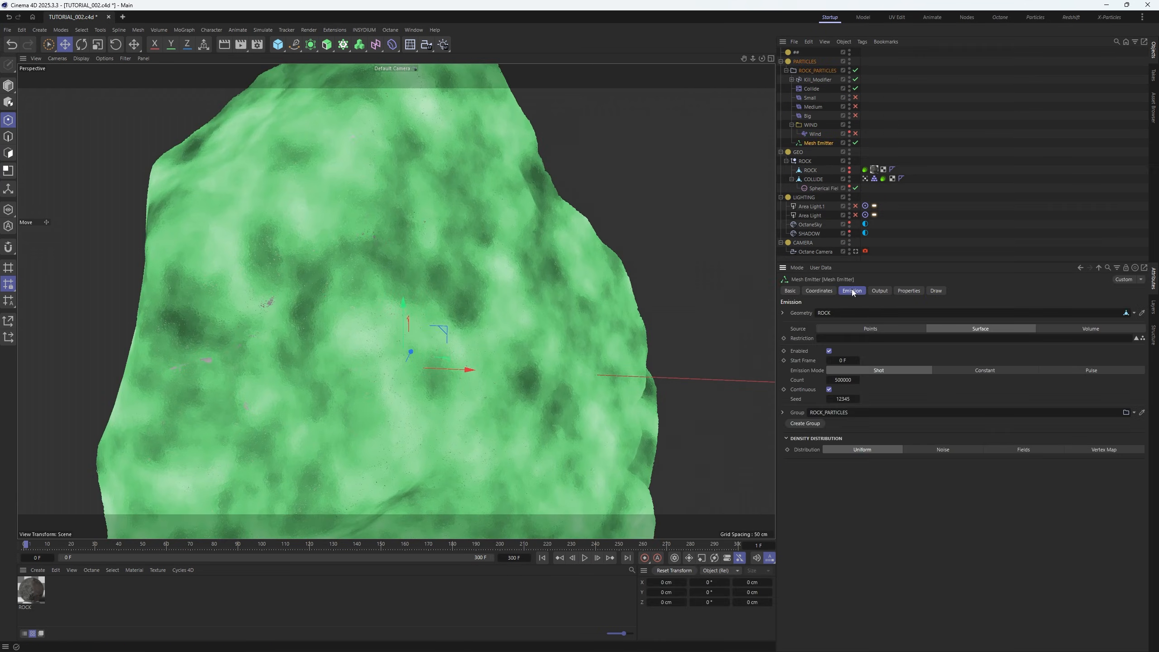
left_click(847, 381)
double_click(852, 382)
type("50000")
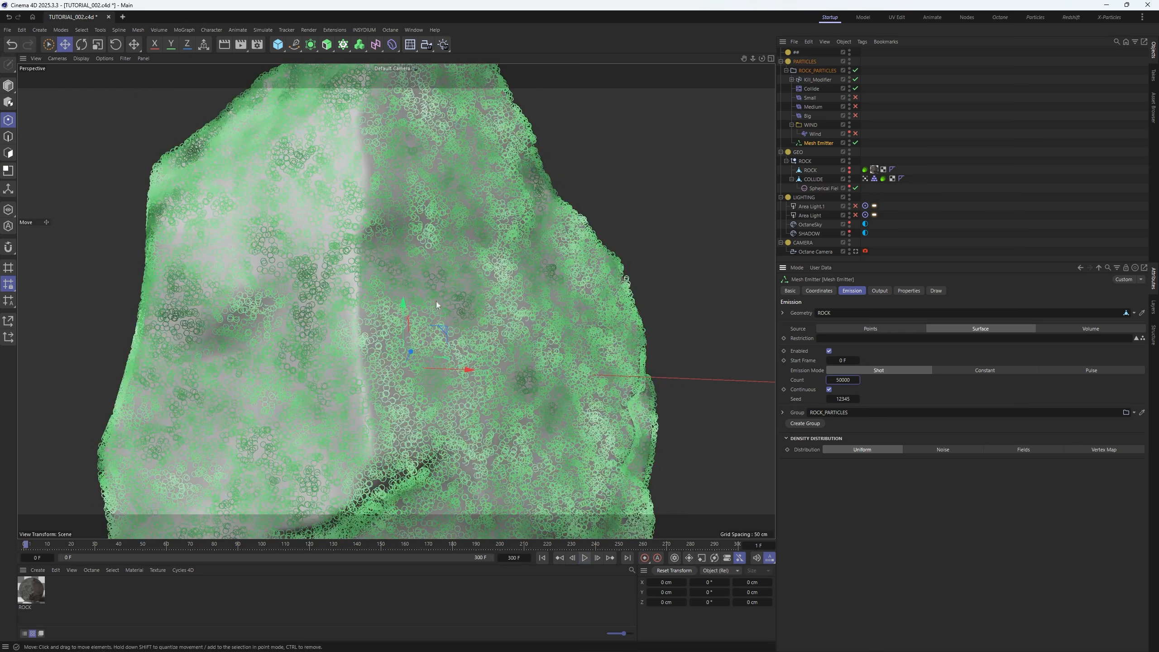
Try a radius Variance of 0.5 cm on the Mesh Emitter with a short playback, and undo the variance
left_click(909, 290)
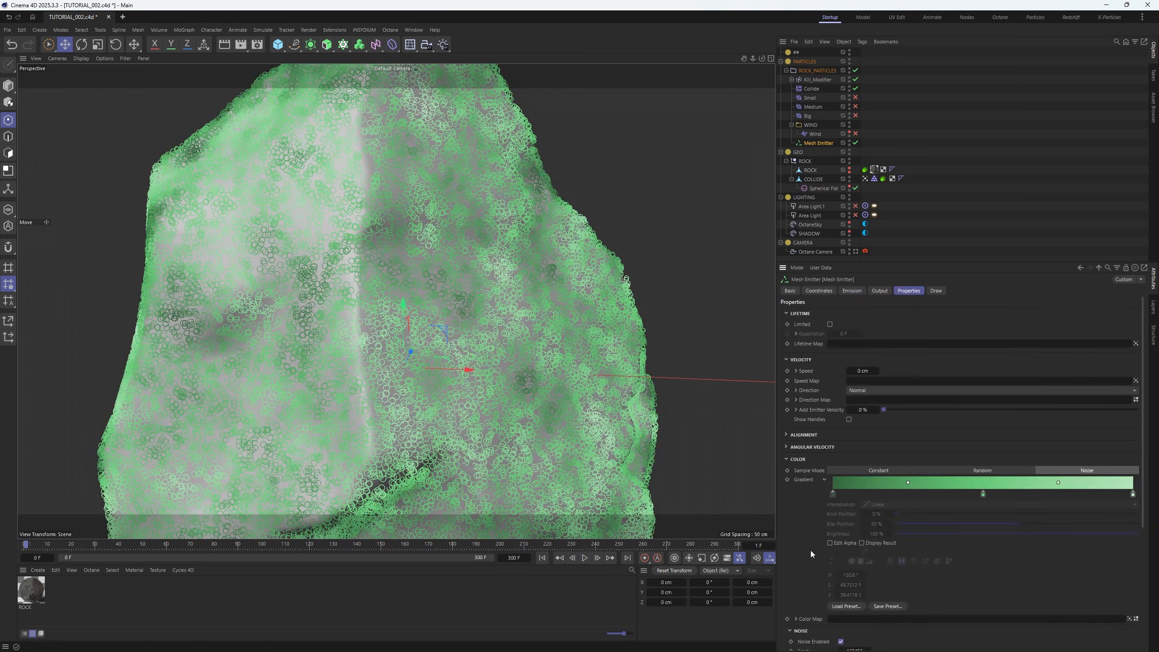
left_click(796, 460)
left_click(797, 483)
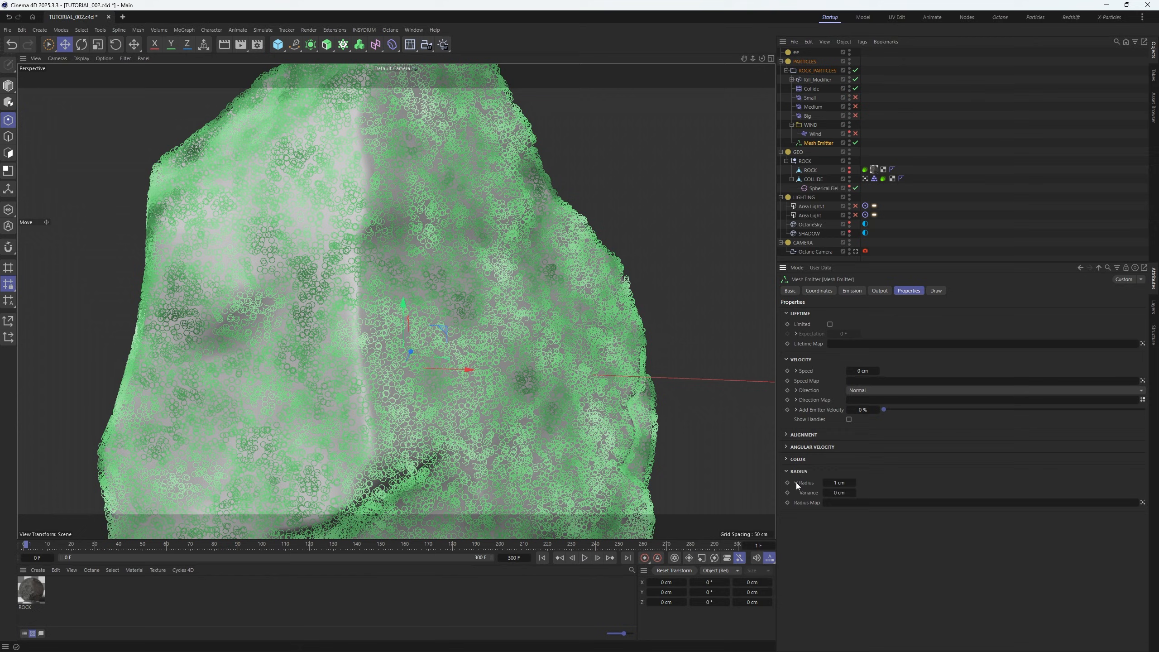
left_click(844, 492)
type("0.5")
key("Return")
left_click(585, 557)
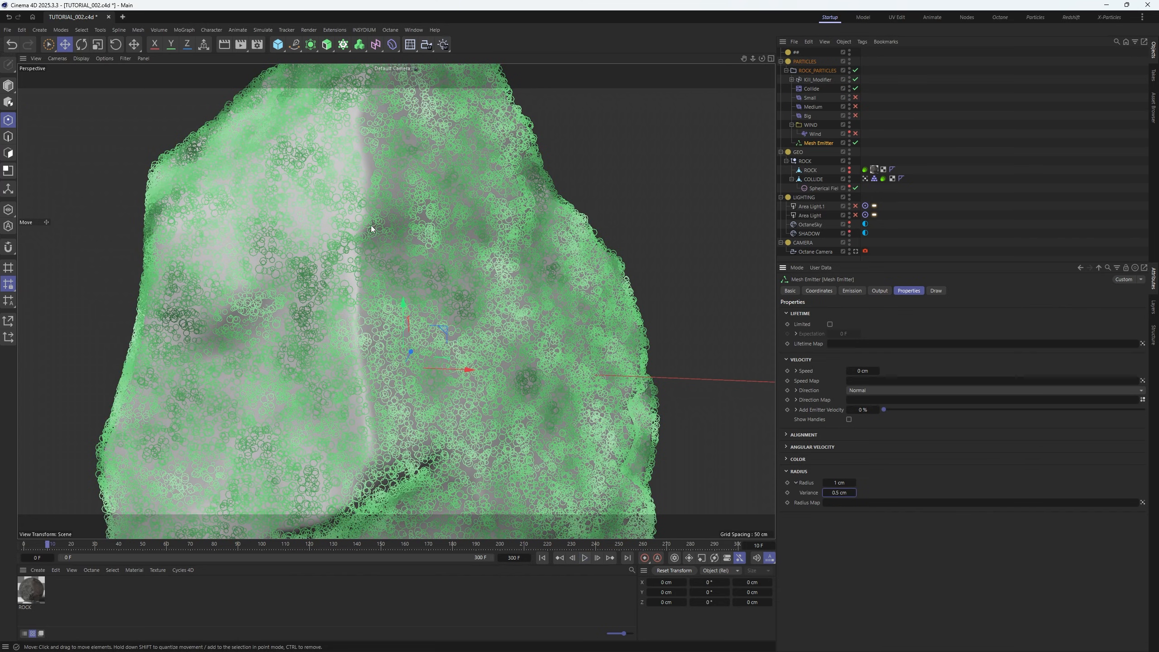
key("ctrl+z")
Add a particle Condition to ROCK_PARTICLES that tests the Radius property with an Inside Range comparison
left_click(262, 30)
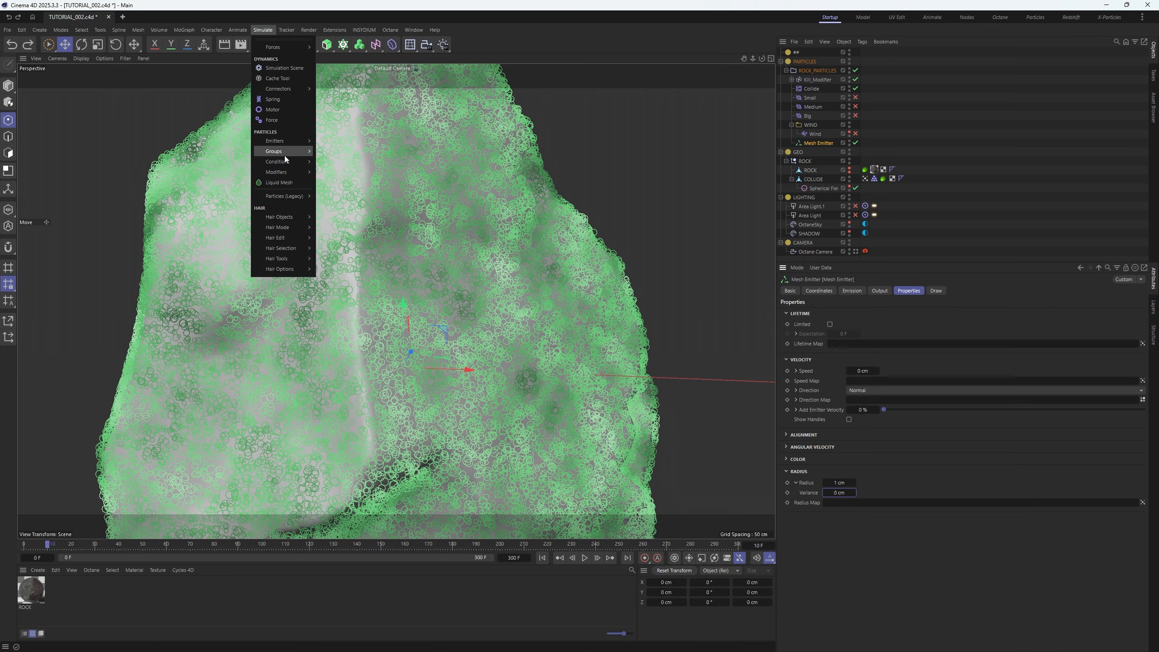
mouse_move(282, 163)
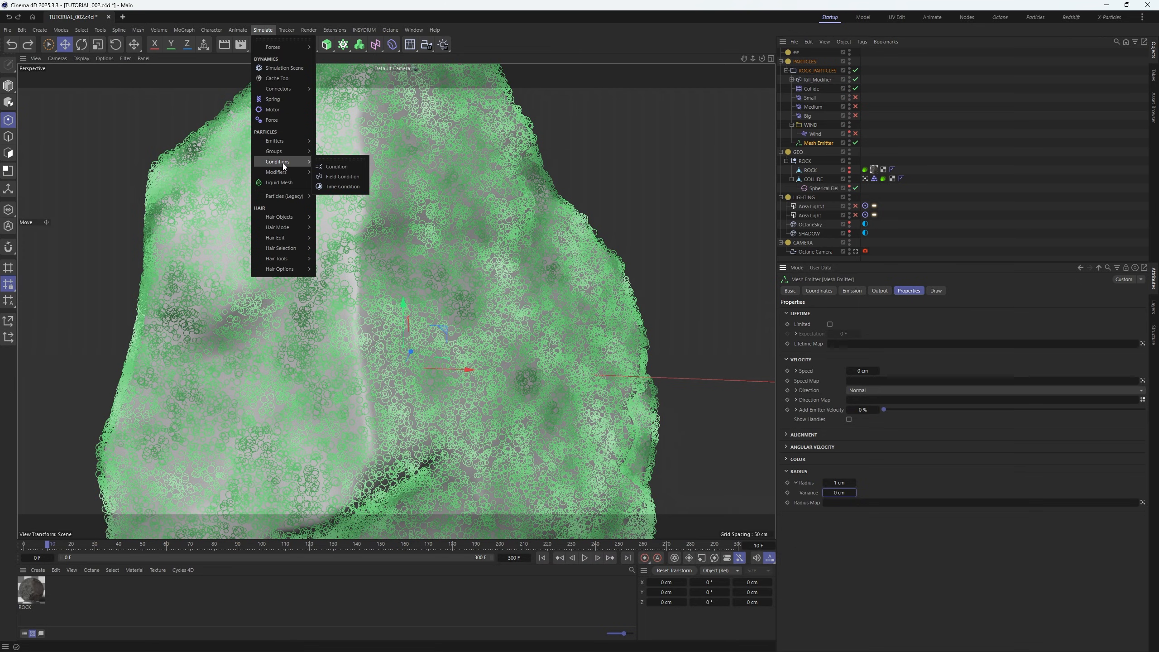
left_click(342, 164)
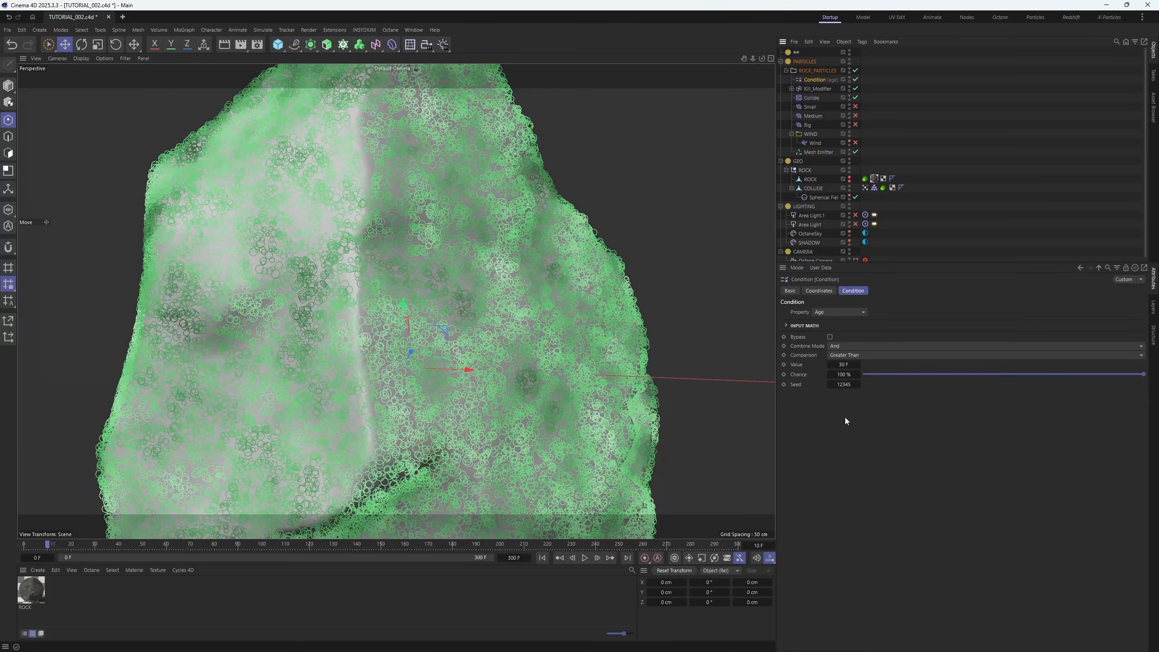
left_click(851, 312)
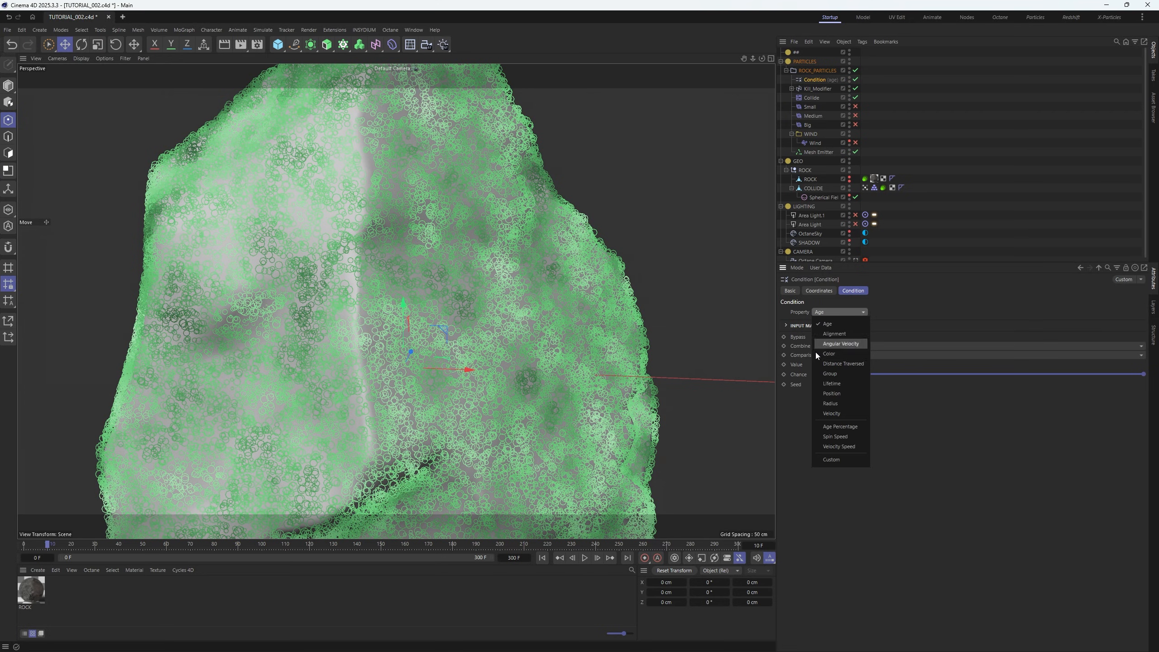
left_click(820, 404)
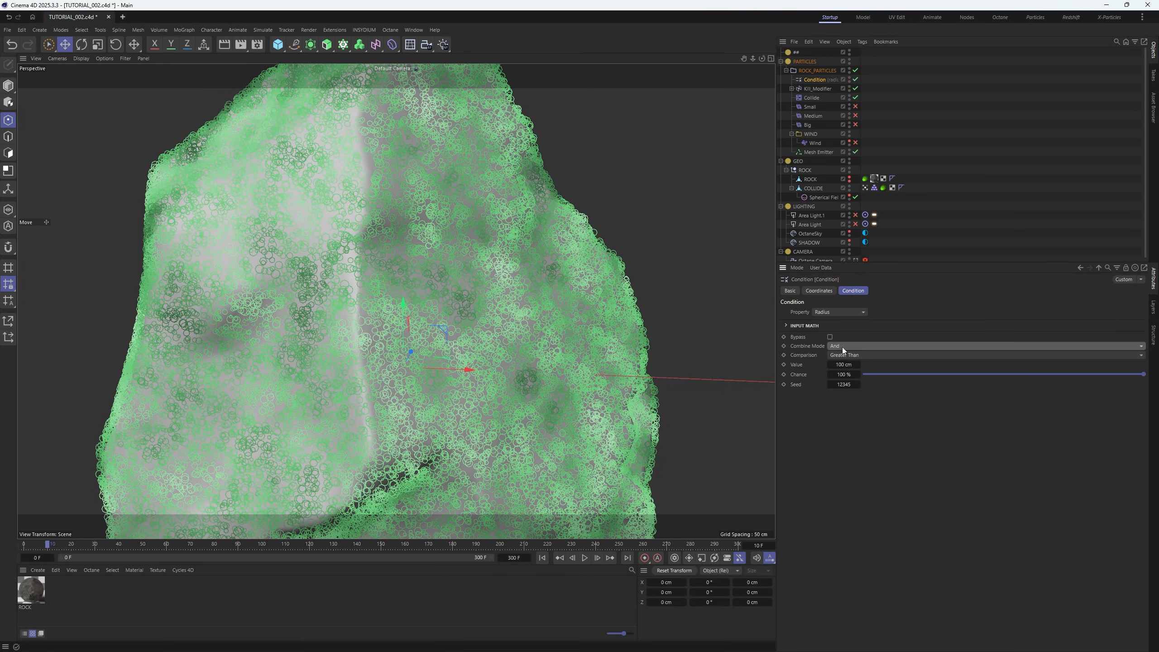
left_click(854, 356)
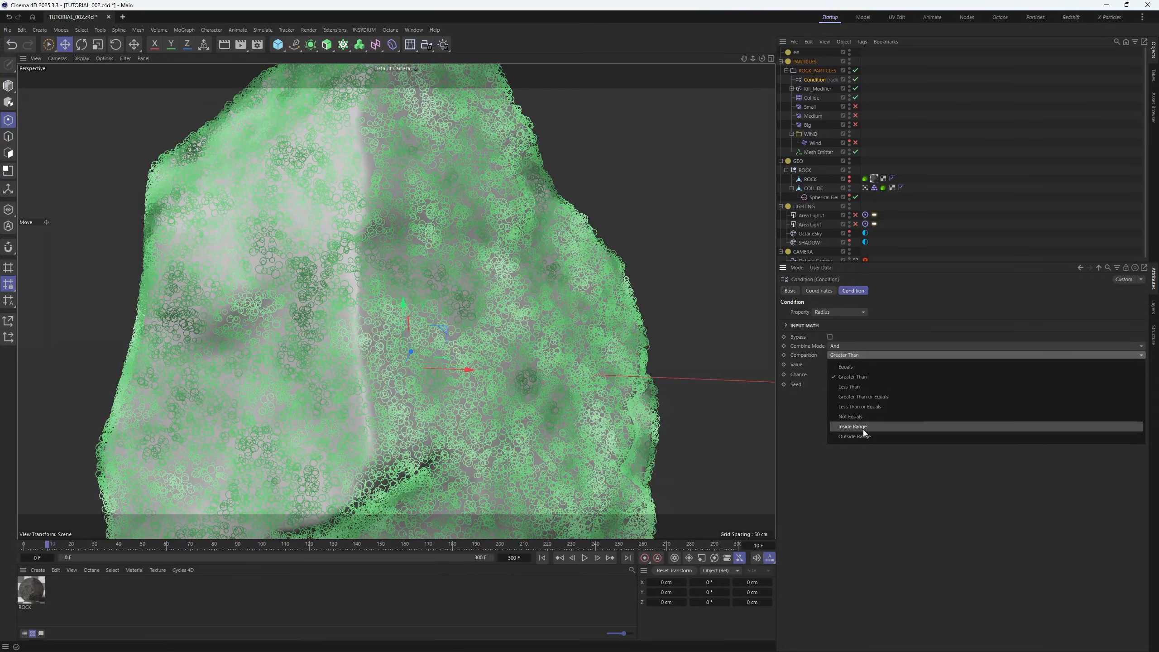
left_click(853, 427)
Set the Condition's radius range to Lower 0.5 cm and Upper 2.5 cm, and return to the first frame
left_click(844, 374)
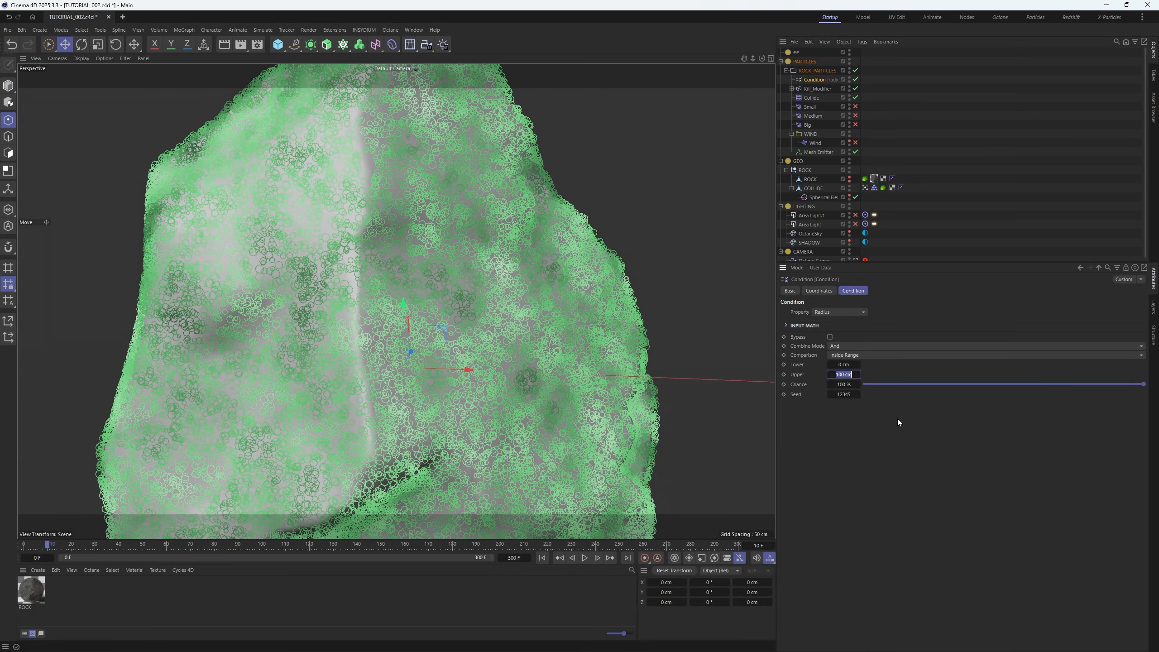
type("2.5")
key("Return")
left_click(844, 365)
type("0.5")
key("Return")
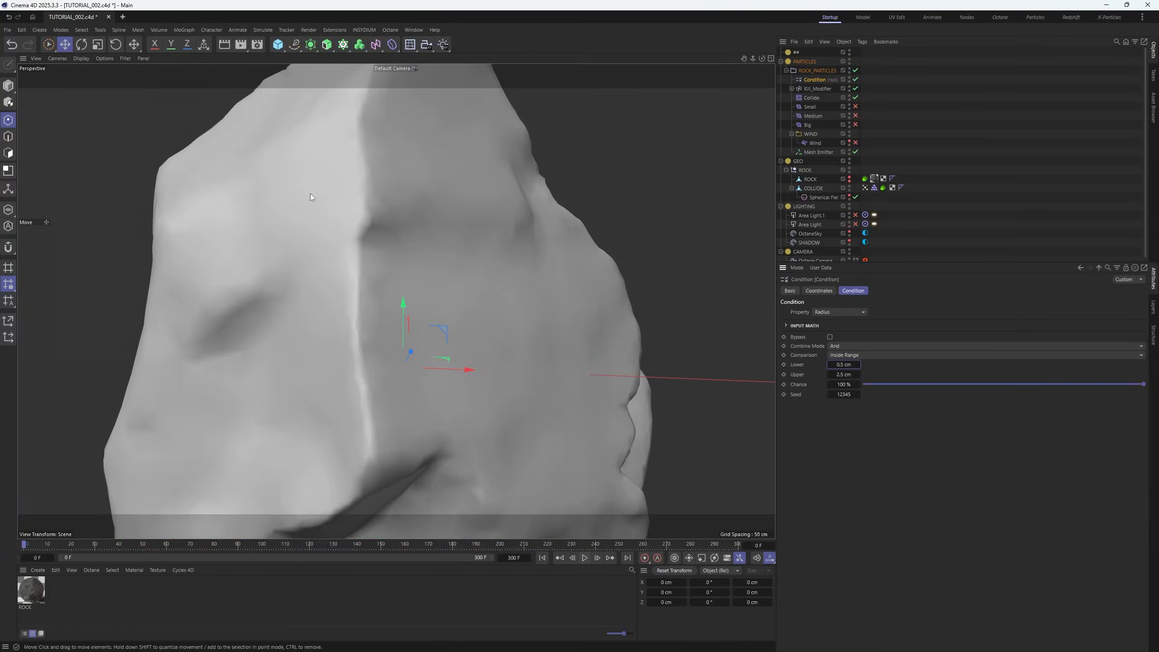
key("shift+f")
Add a Math modifier and nest it under the radius Condition
left_click(264, 30)
mouse_move(279, 172)
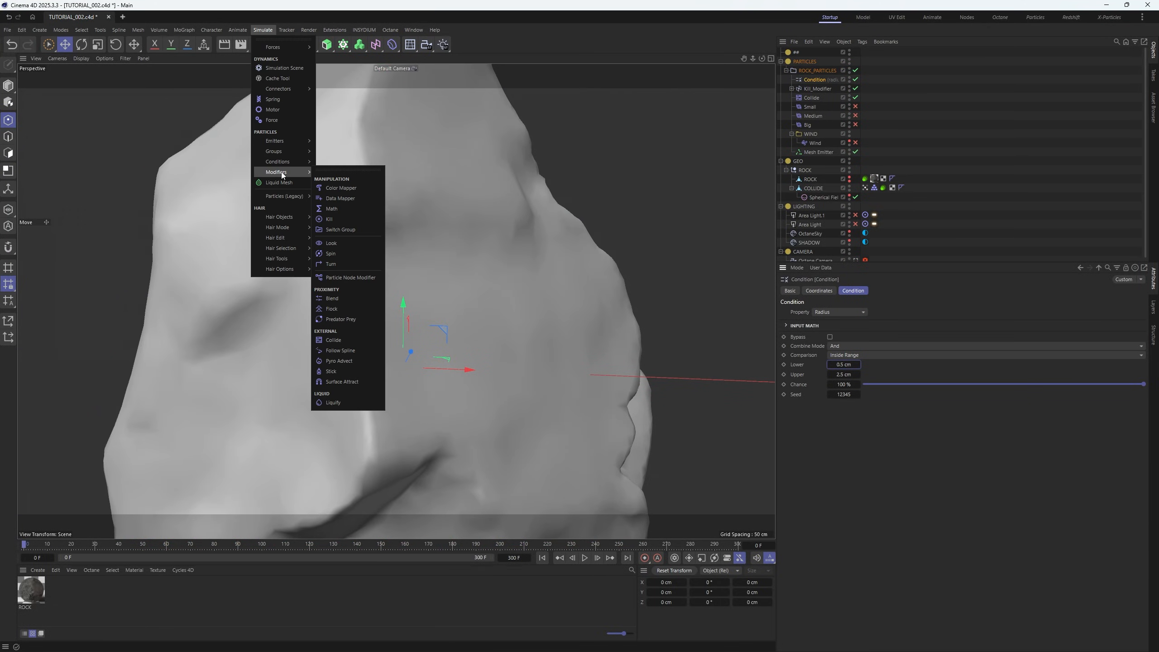
left_click(332, 209)
left_click_drag(796, 53, 813, 90)
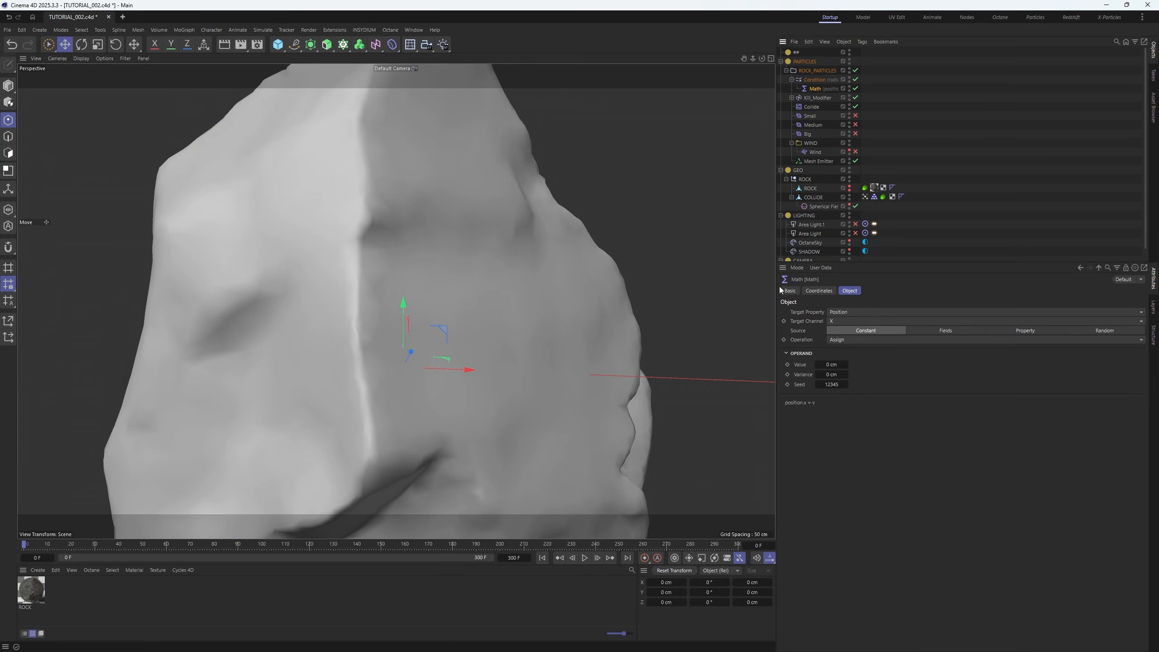
Configure the Math modifier to target Radius, using Property as the source with Radius as the source property and the Assign operation
left_click(838, 312)
left_click(852, 384)
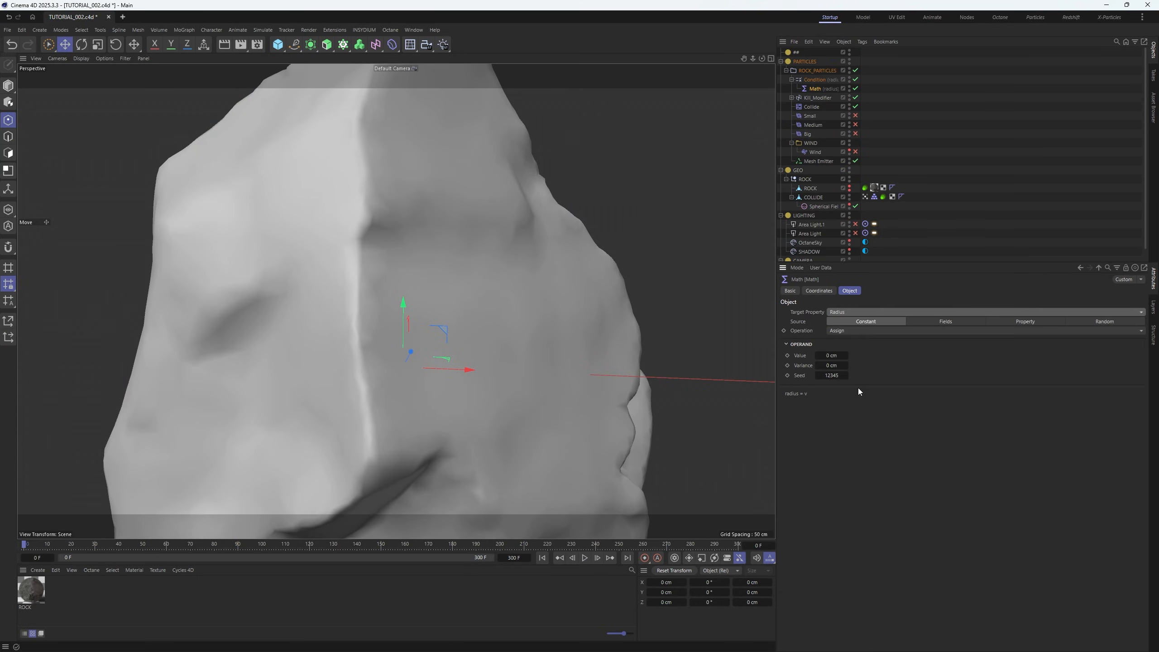
left_click(1038, 321)
left_click(835, 332)
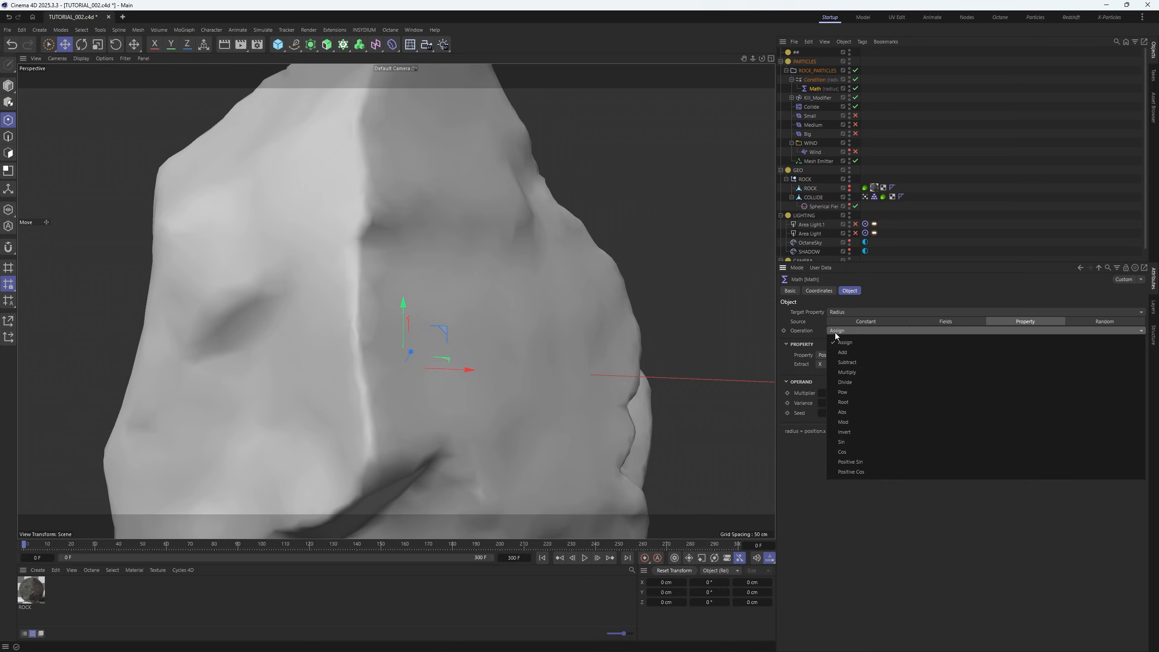
left_click(838, 333)
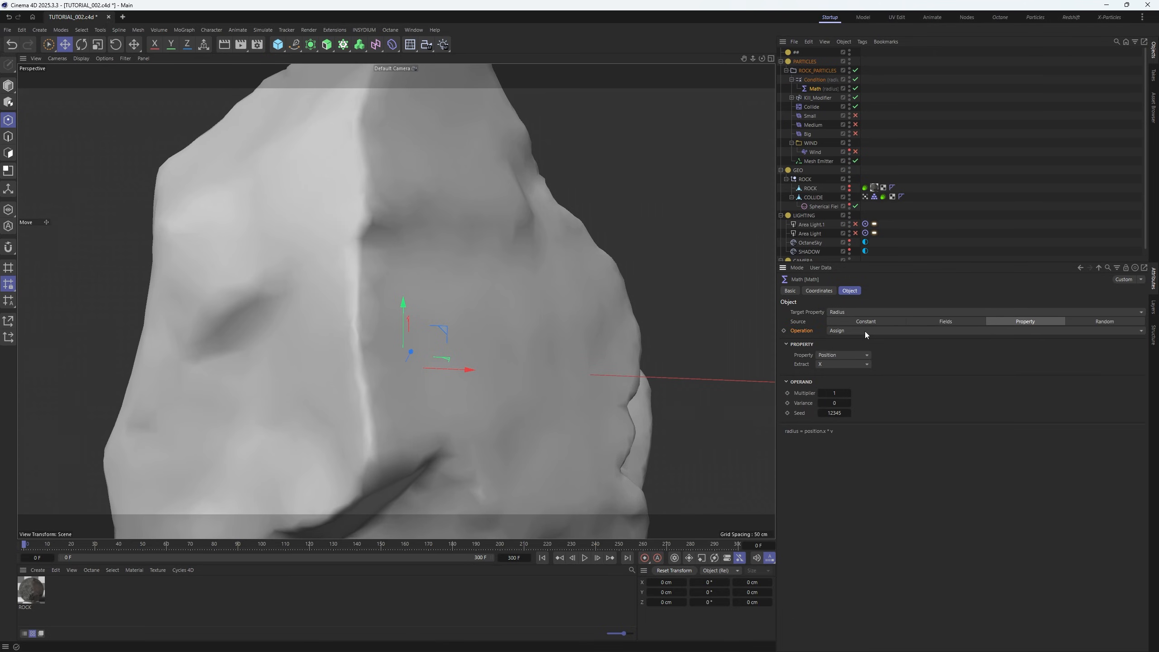
left_click(865, 331)
left_click(854, 333)
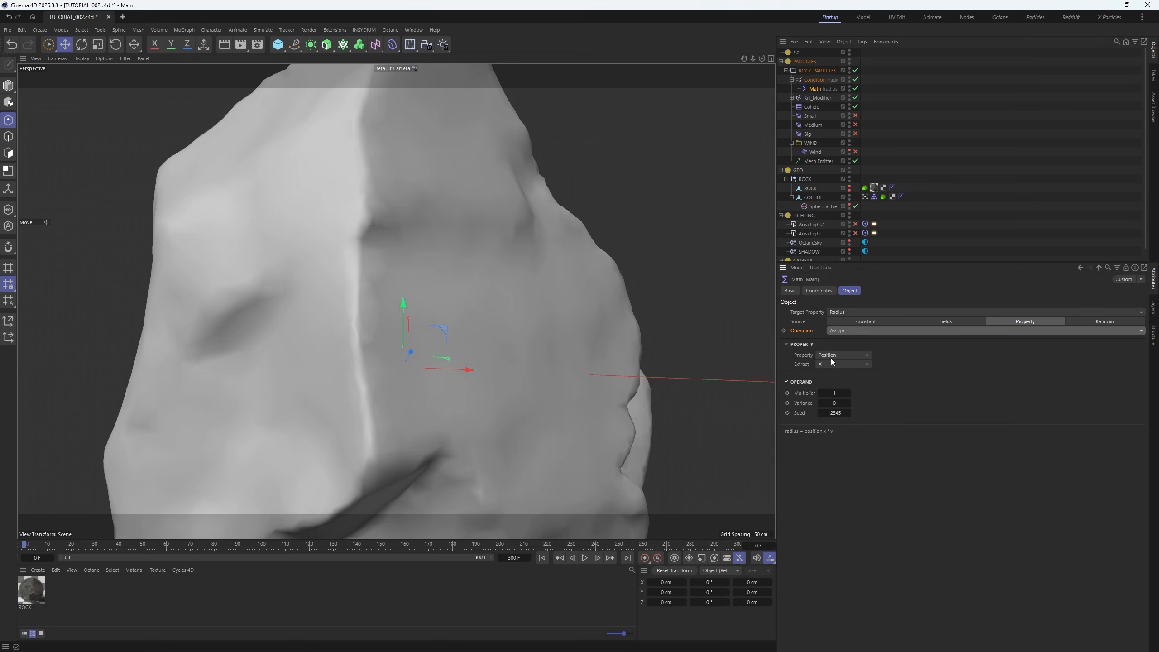
left_click(831, 356)
left_click(839, 440)
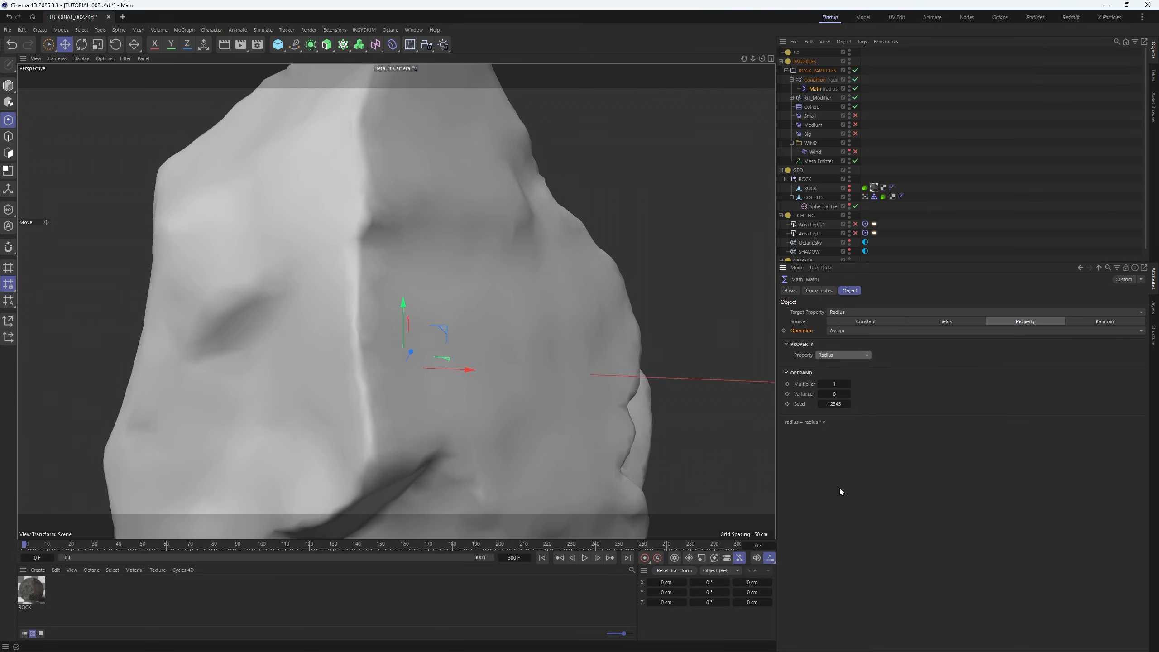
Set the Math modifier's Multiplier to 0 and Variance to 1, and briefly play the simulation to check the particle sizes
left_click(834, 385)
key("Tab")
left_click(587, 558)
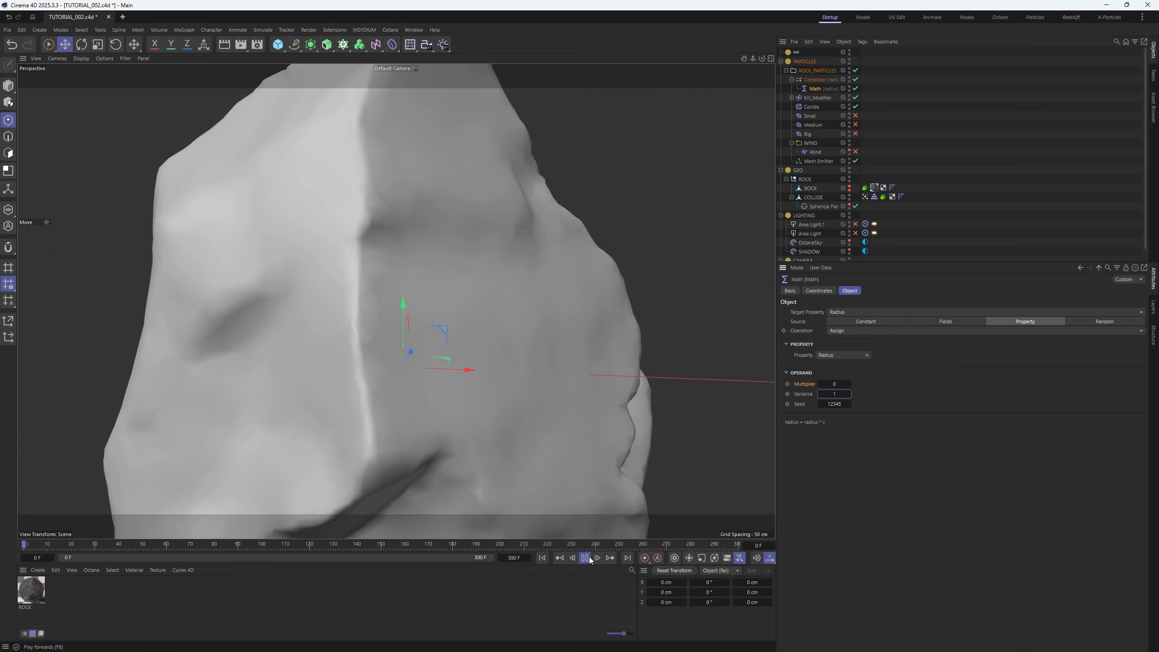
left_click(587, 558)
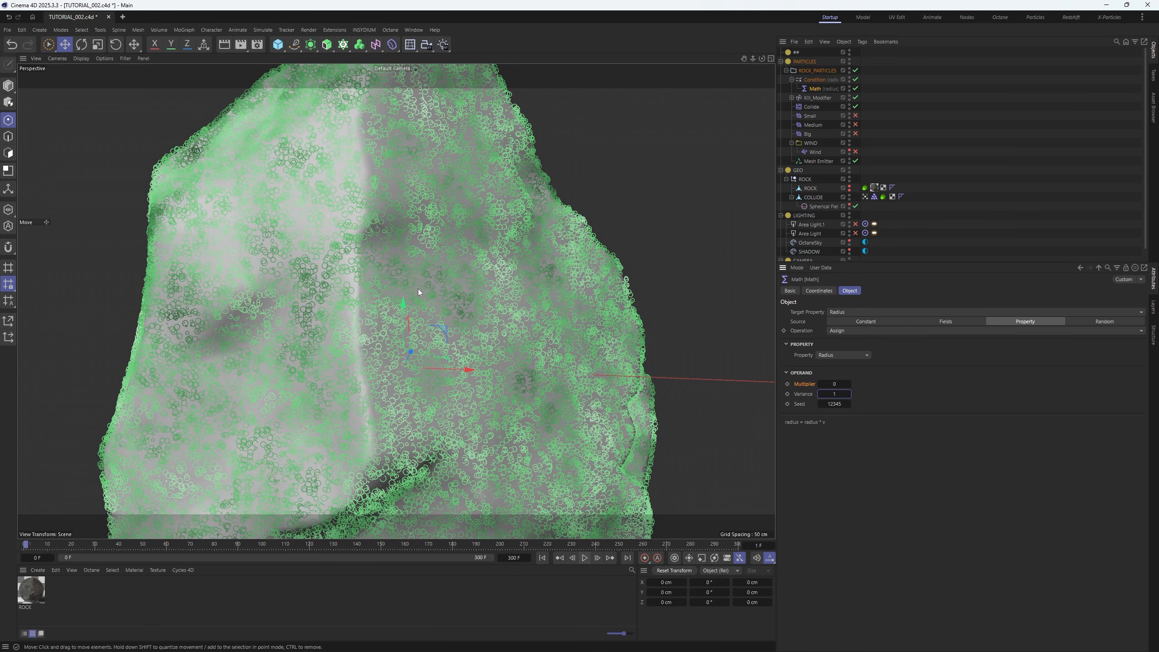
Set the Mesh Emitter's particle count to 500000 and play the simulation
left_click(816, 154)
left_click(815, 161)
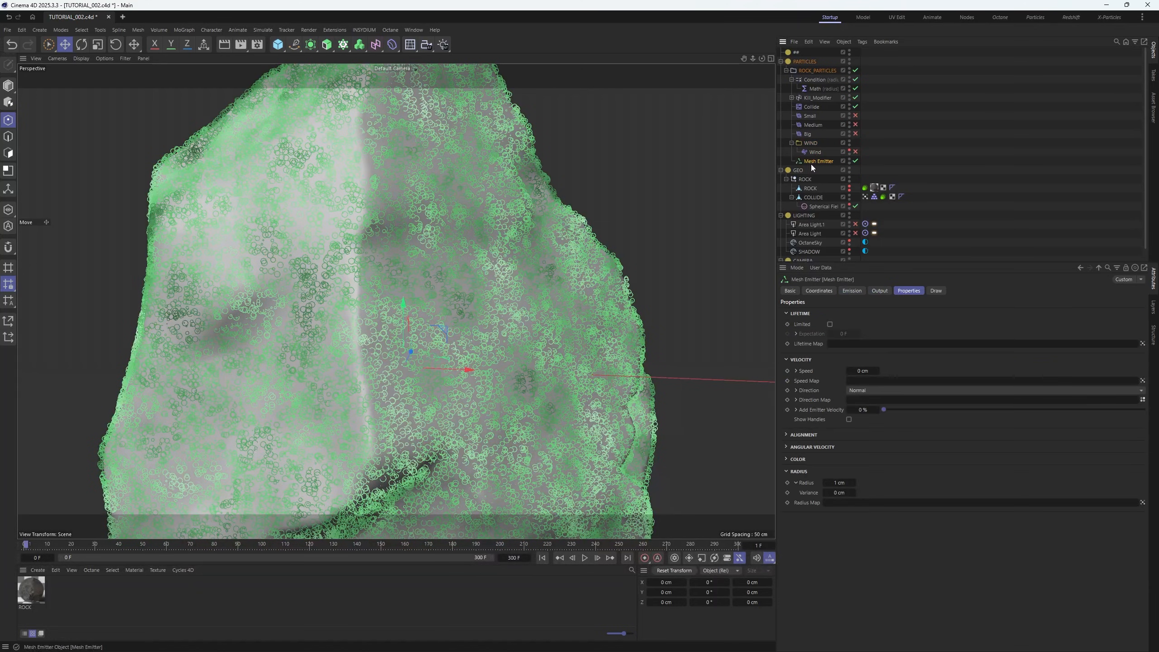
left_click(849, 290)
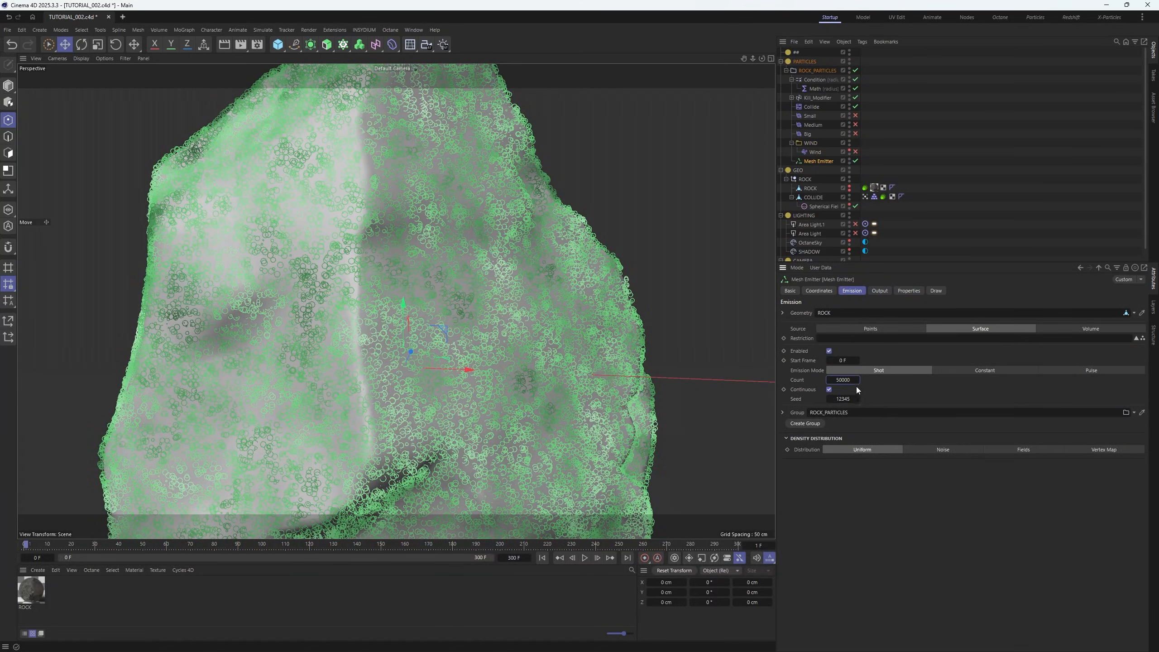
left_click(585, 558)
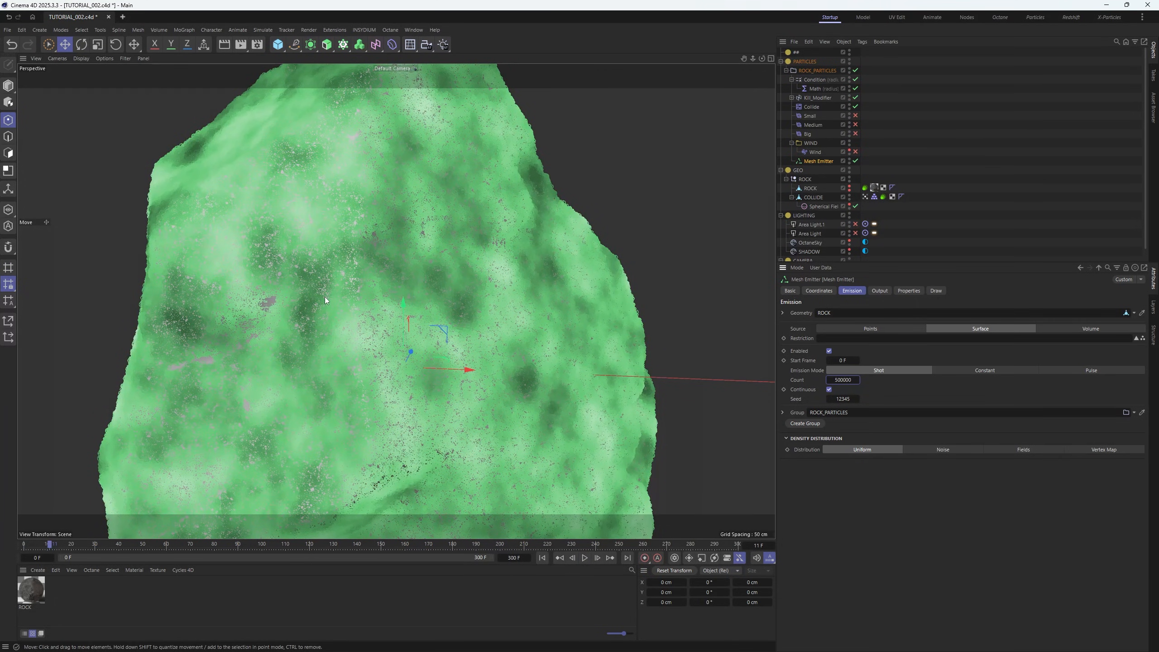
Rename the Mesh Emitter as Particle_Main
double_click(821, 162)
type("Pa")
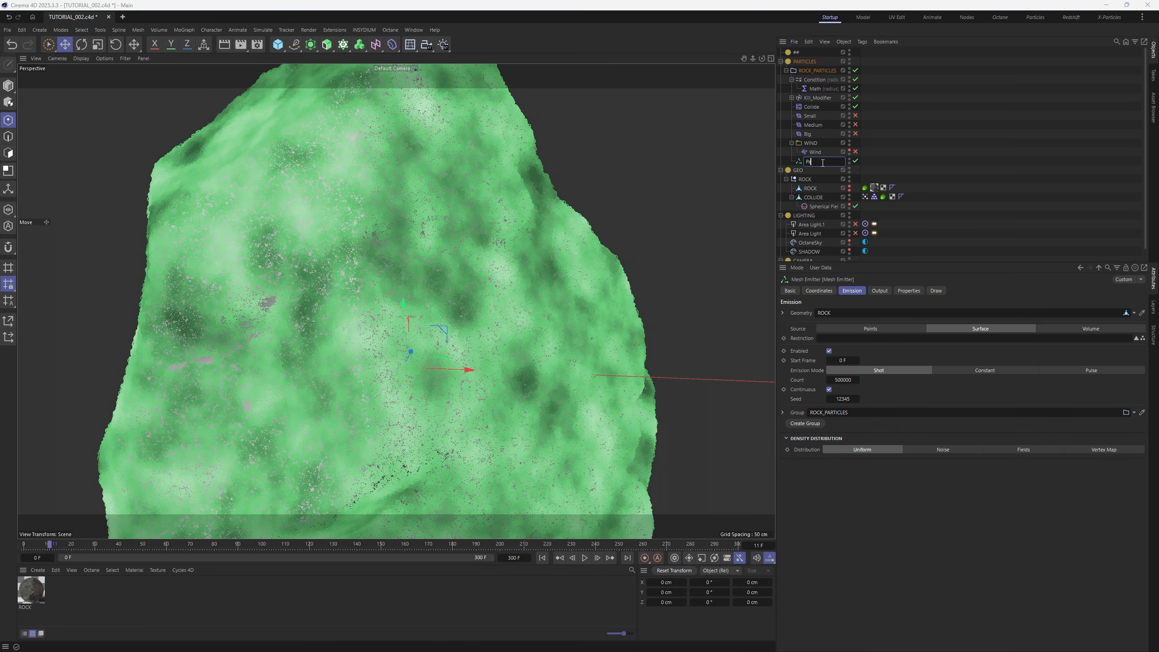
type("rticle_Mian")
key("Return")
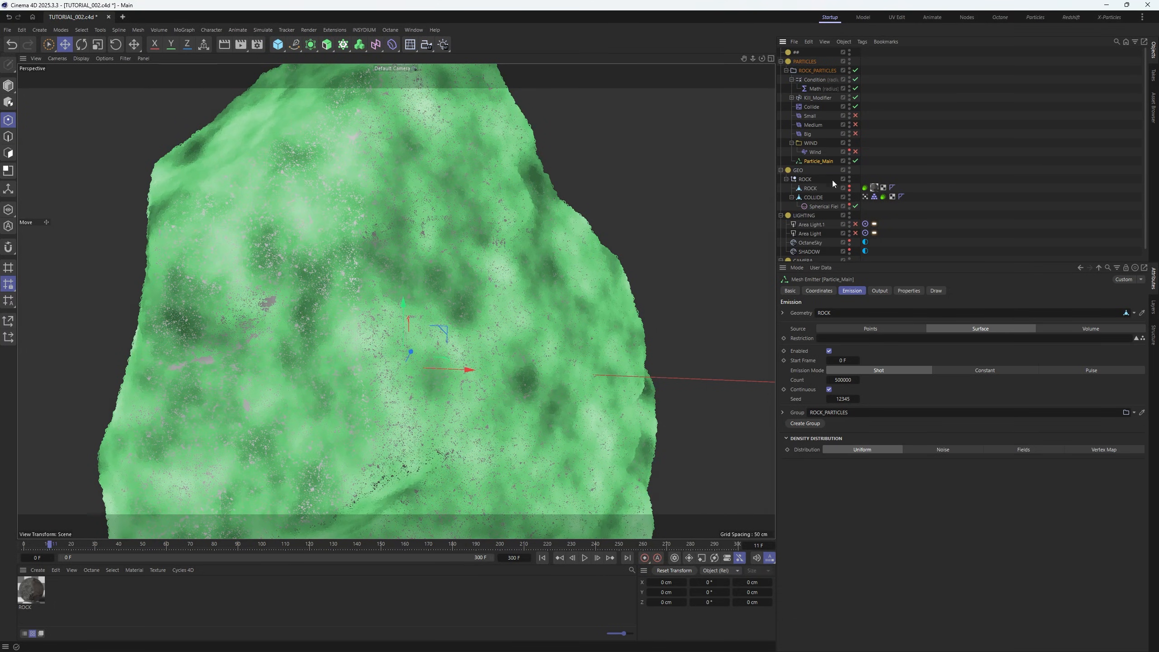
Set the radius Condition's Upper limit to 2 cm and briefly play the simulation
left_click(815, 79)
double_click(853, 375)
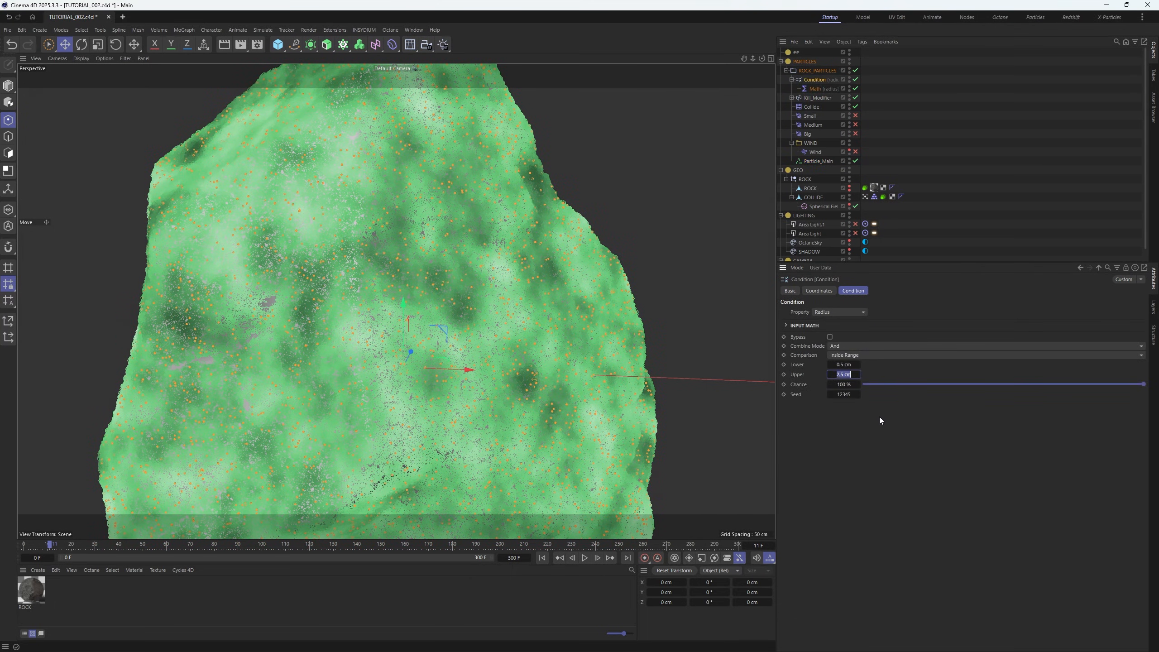
type("2")
key("Return")
left_click(585, 558)
left_click(585, 558)
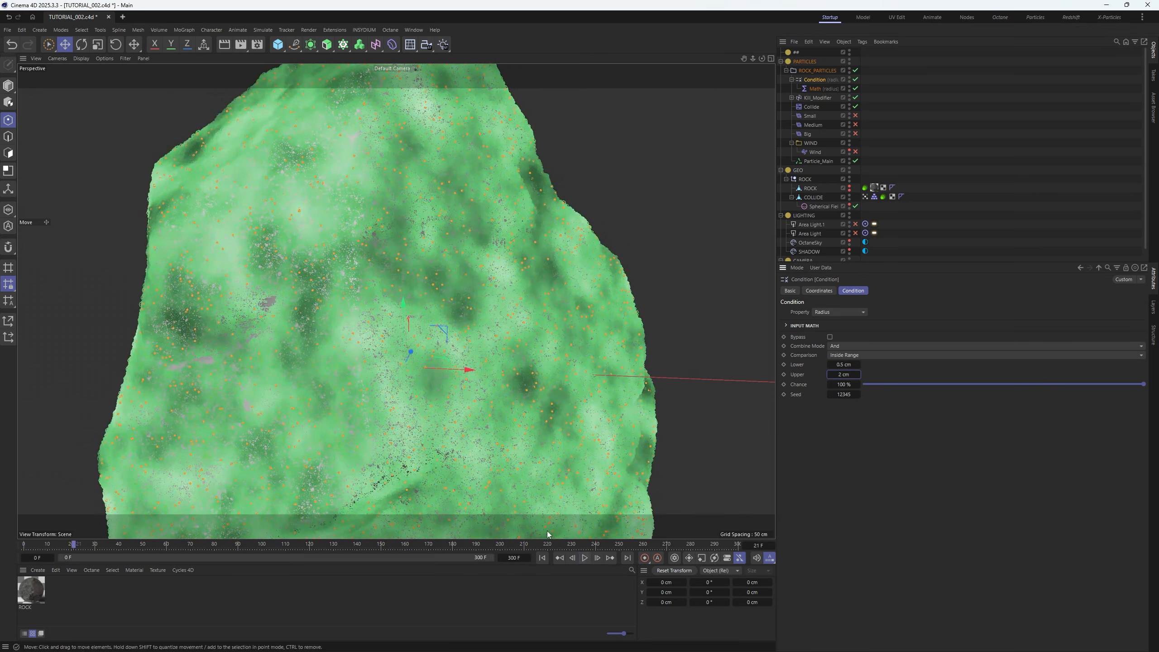
left_click(978, 127)
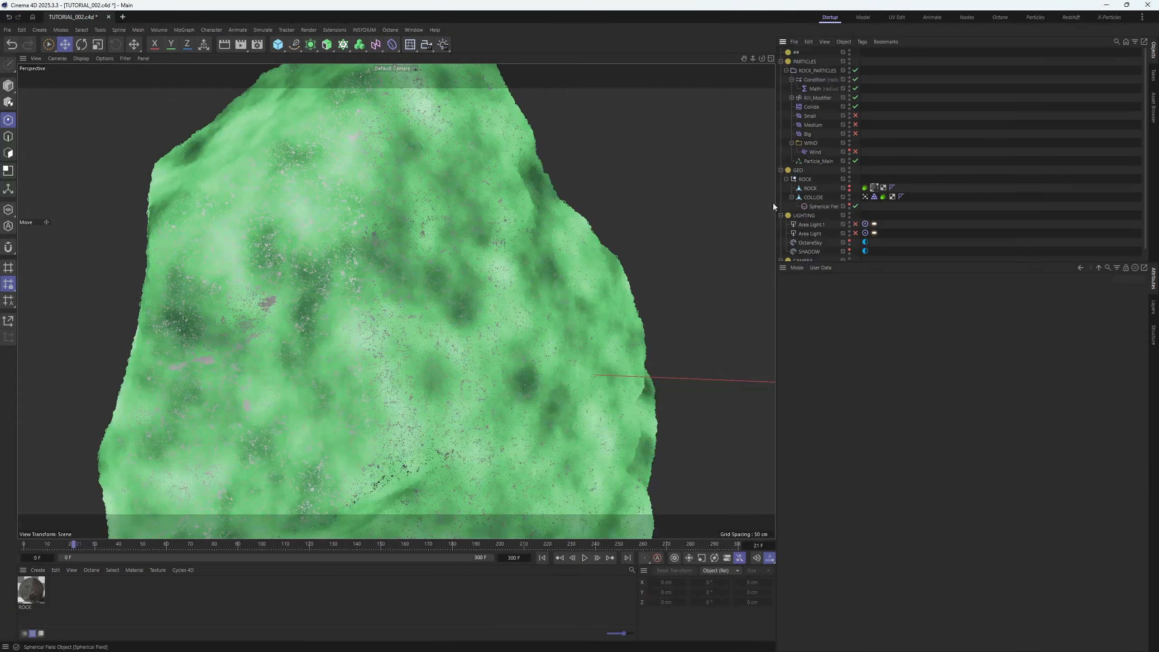
Duplicate the Particle_Main emitter and rename the copy as Particle_Big
left_click_drag(808, 158, 810, 158, "ctrl")
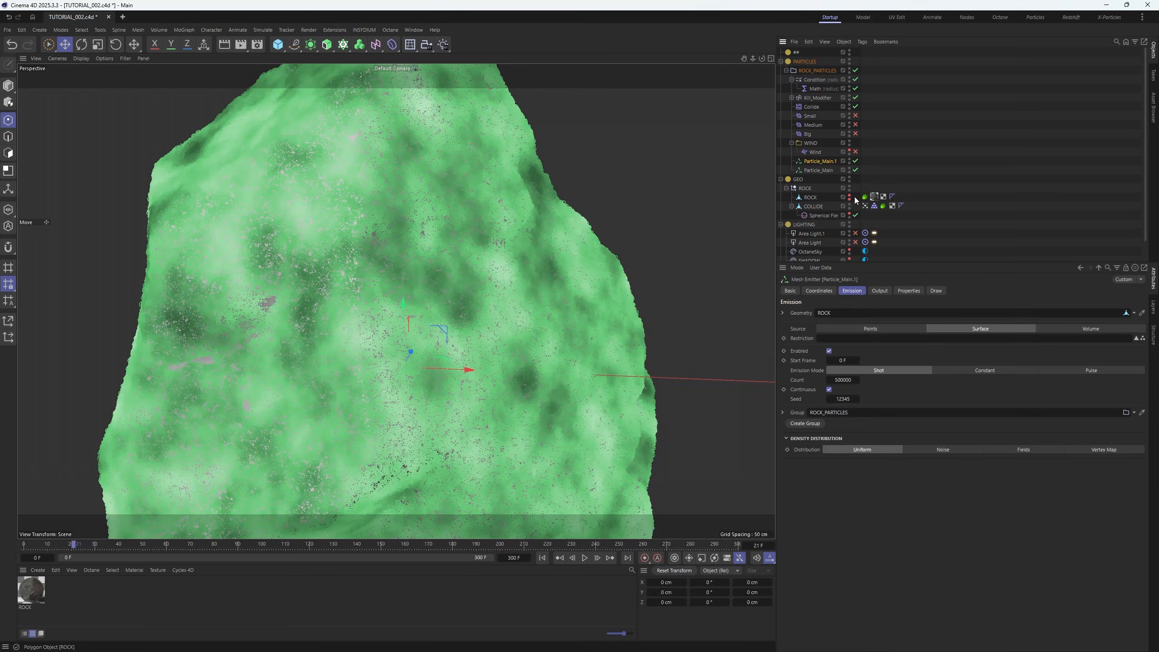
double_click(821, 162)
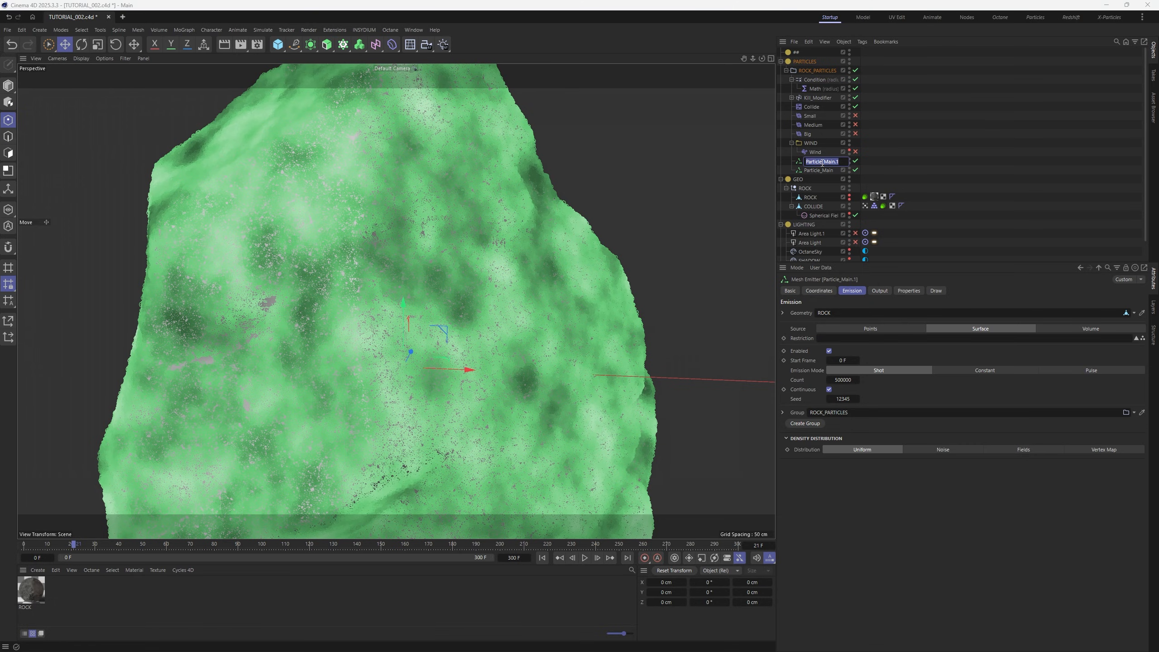
type("Particle_Big")
key("Return")
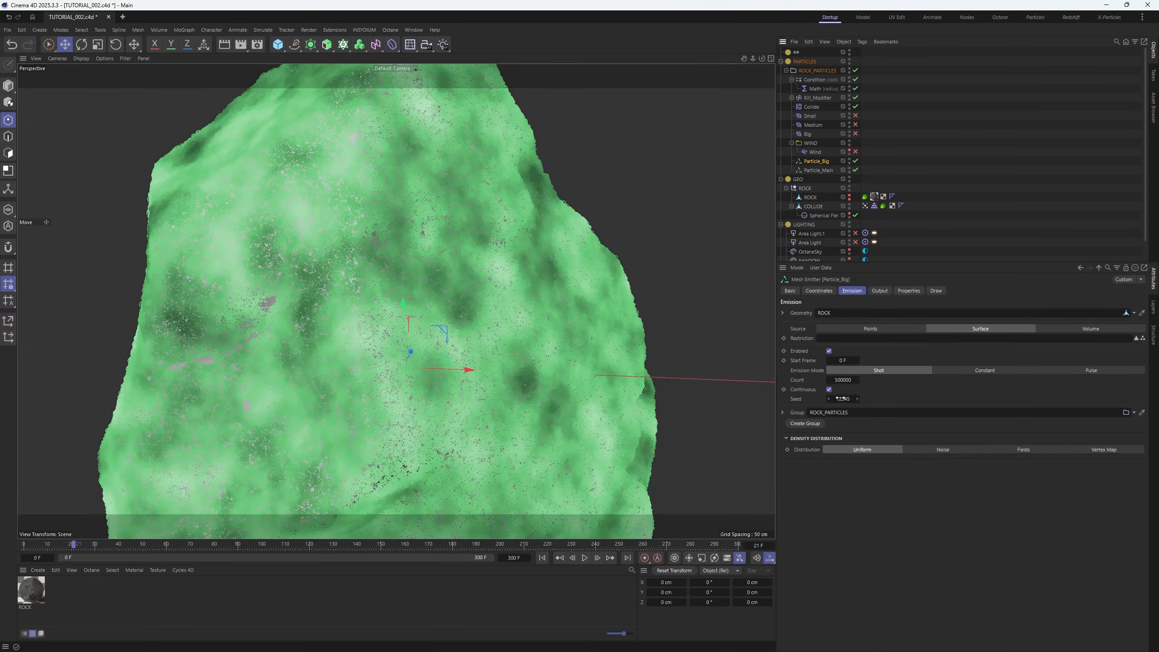
Remove two trailing zeros from Particle_Big's emission count and set its particle radius to 2.5 cm
left_click(848, 380)
key("BackSpace")
key("BackSpace")
left_click(915, 292)
left_click(839, 483)
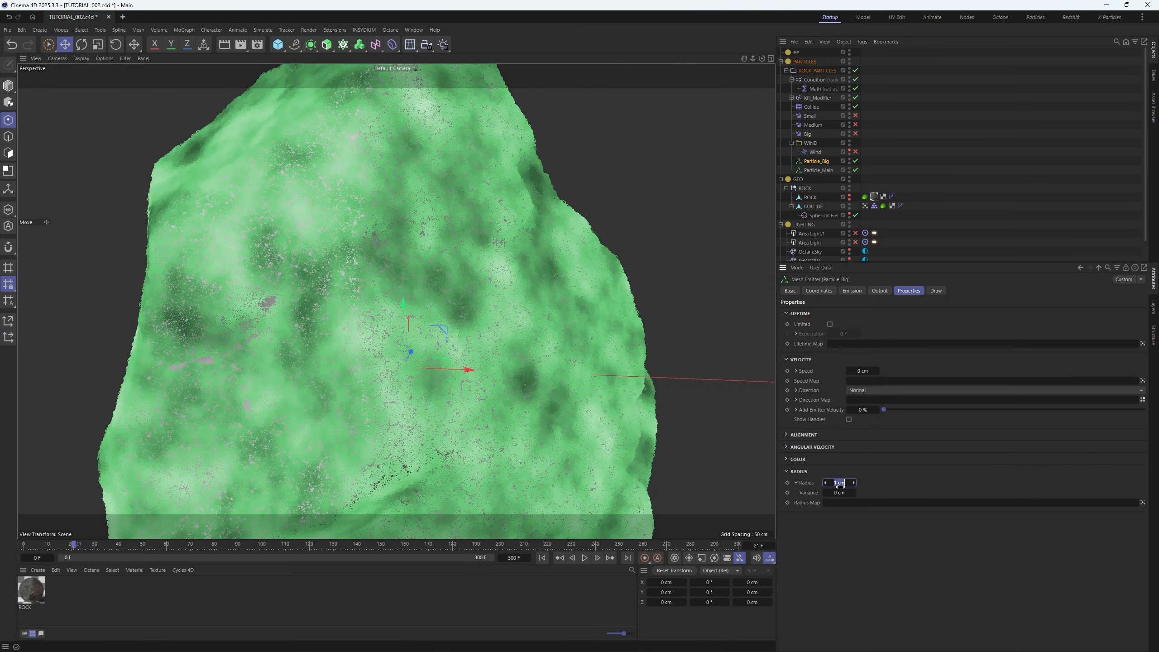
Give Particle_Big a constant magenta particle color, and replay the simulation from the first frame
left_click(801, 461)
left_click(879, 471)
left_click(842, 480)
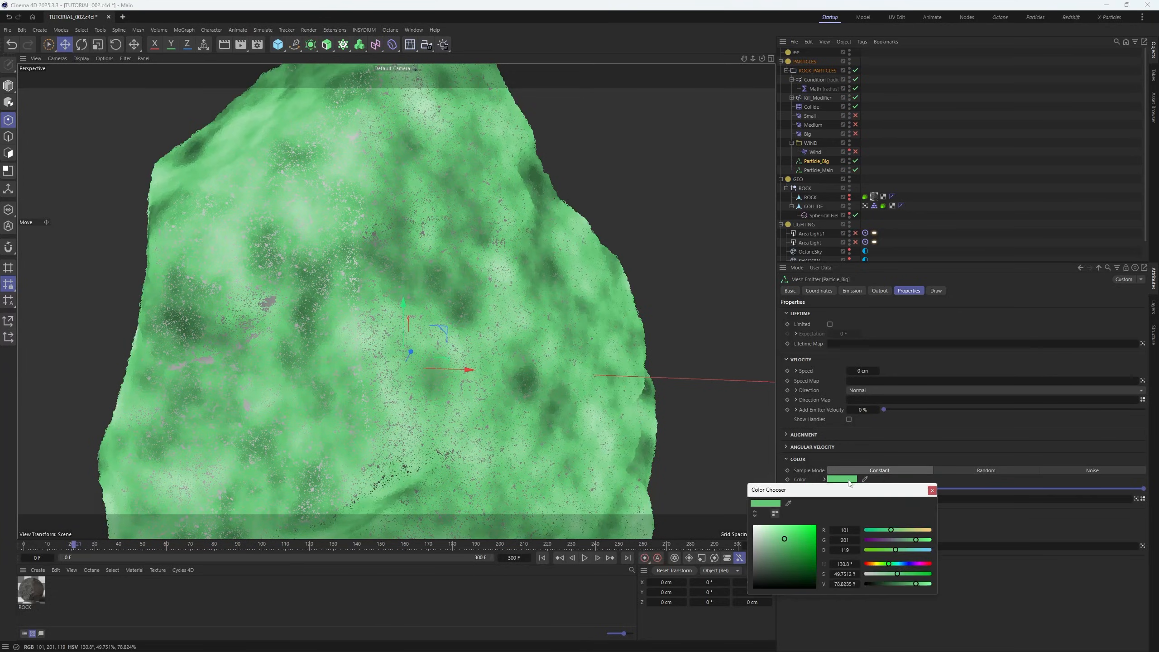
left_click_drag(894, 566, 920, 563)
left_click(543, 557)
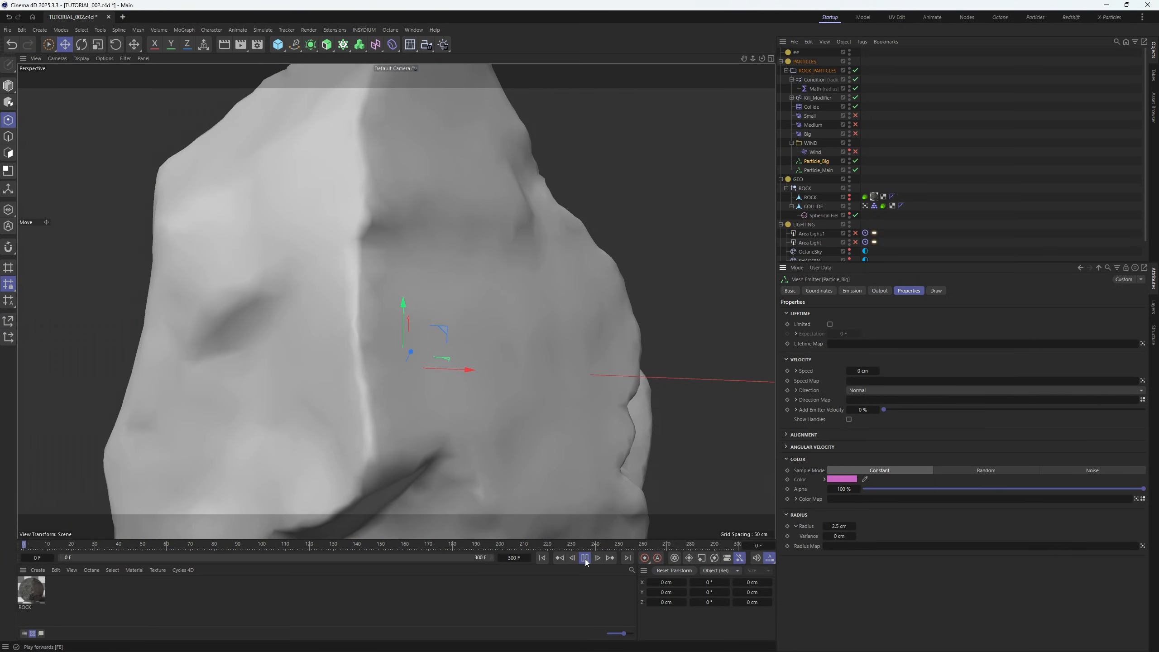
left_click(586, 559)
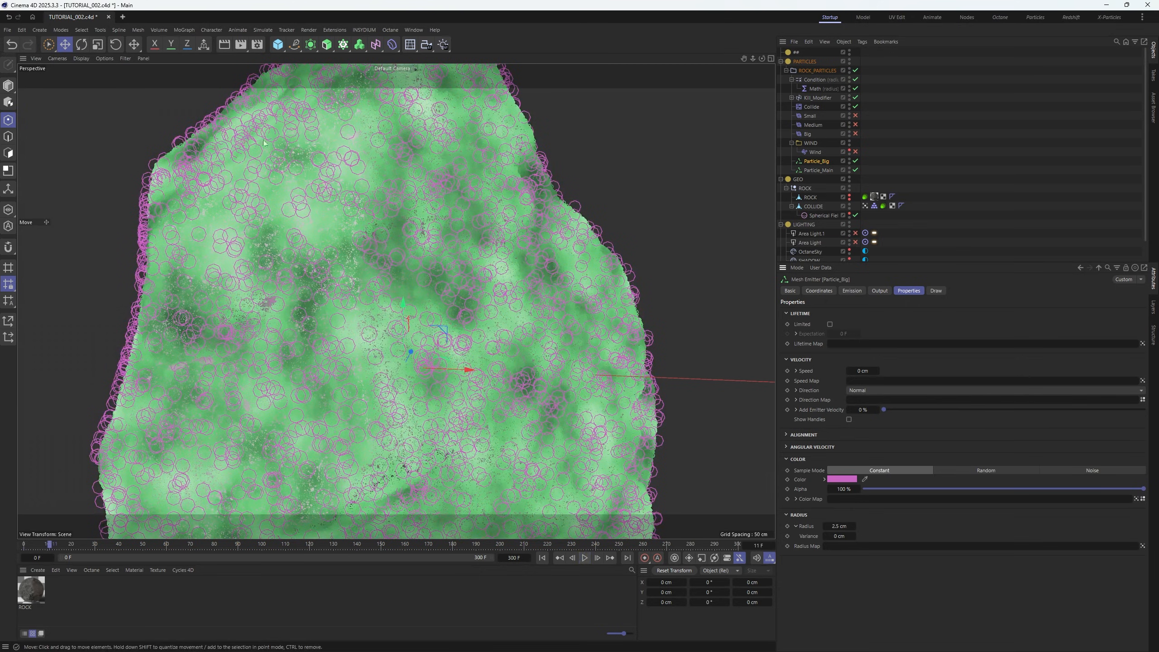
Try a 2 cm radius on Particle_Big, replay the simulation from the start, and inspect the rock from several angles
double_click(839, 528)
type("2")
key("Return")
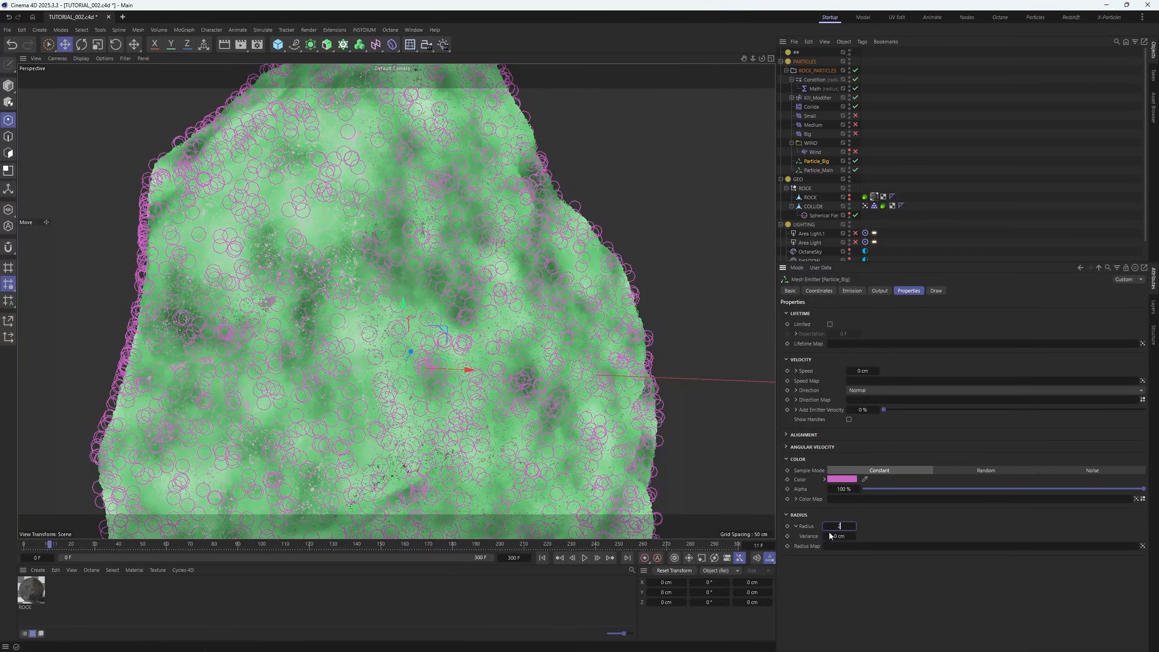
left_click(542, 558)
left_click(585, 558)
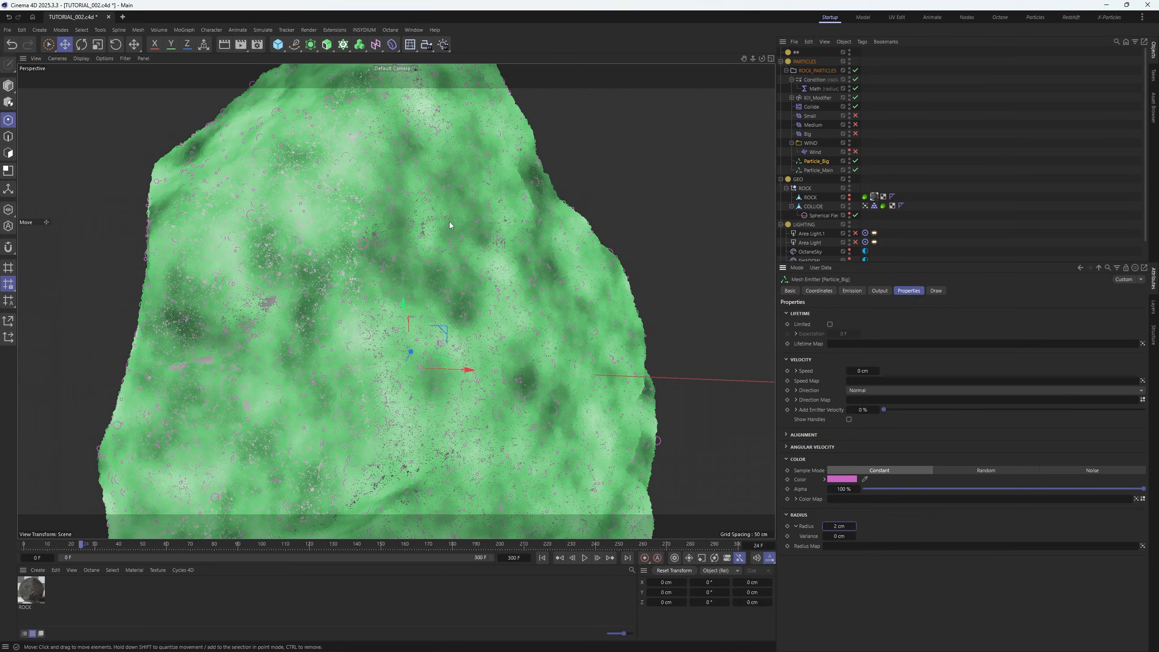
left_click_drag(753, 58, 671, 58)
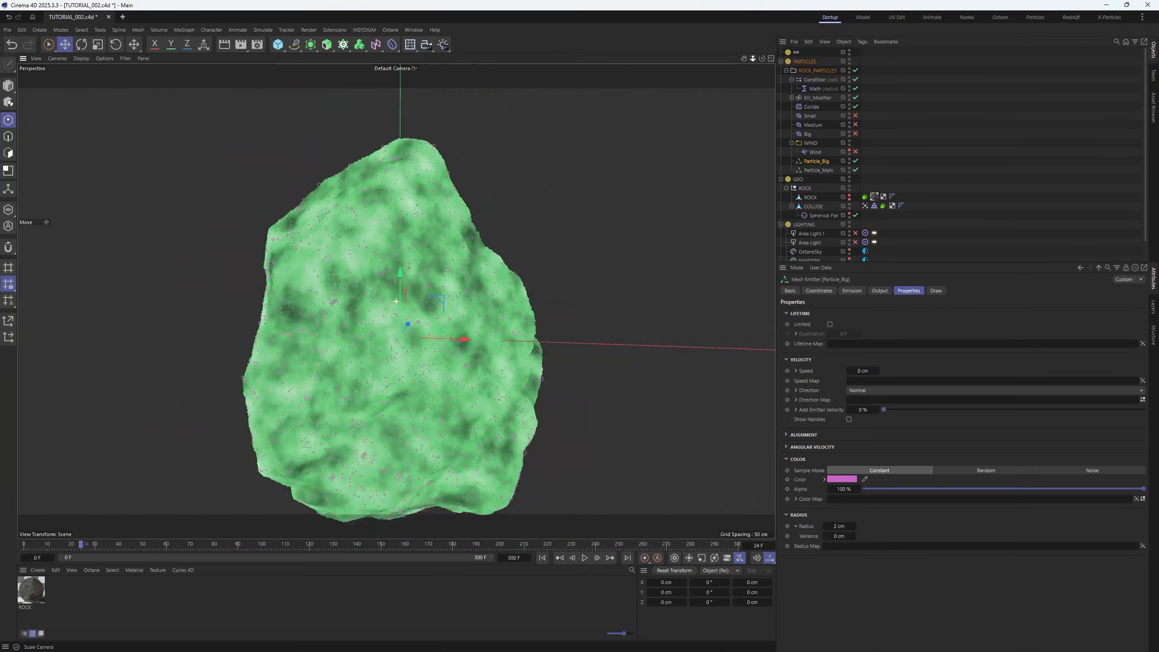
left_click_drag(762, 59, 680, 58)
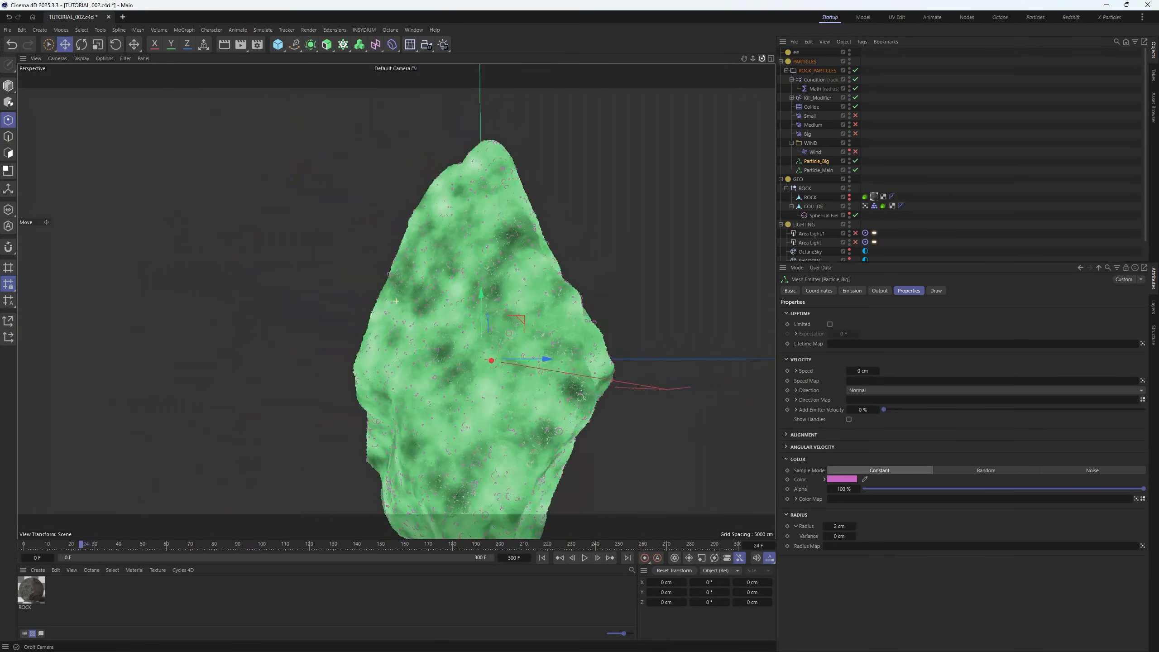
left_click_drag(680, 58, 726, 59)
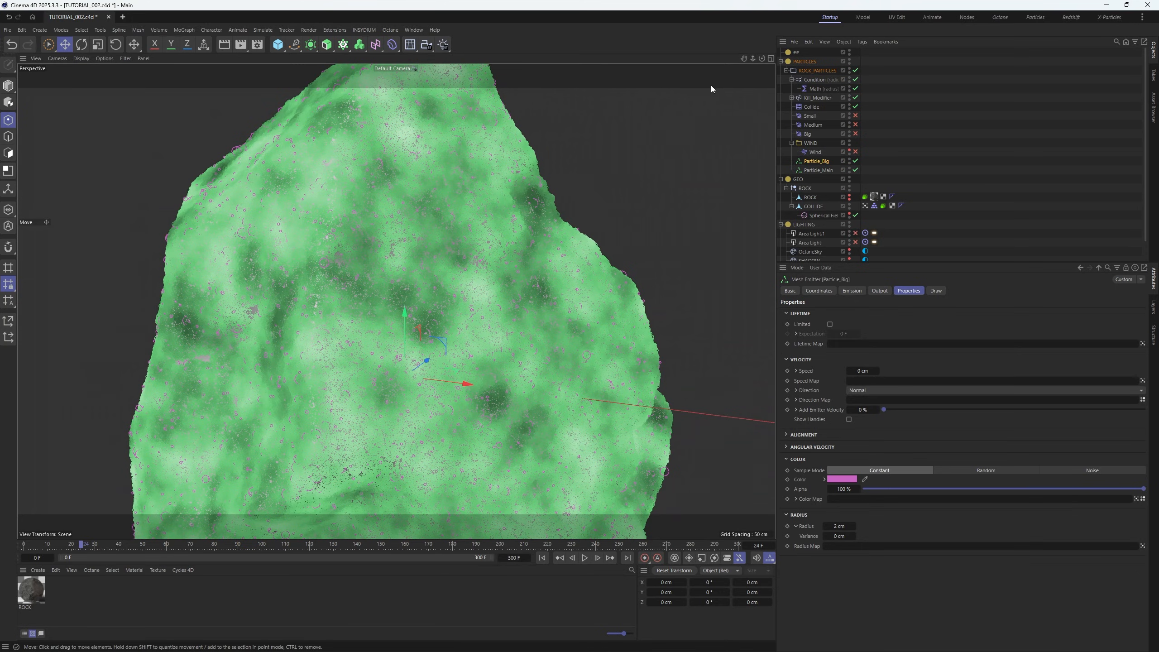
Enlarge the object list enough to show the whole scene hierarchy, and clear the selection
left_click_drag(920, 264, 920, 405)
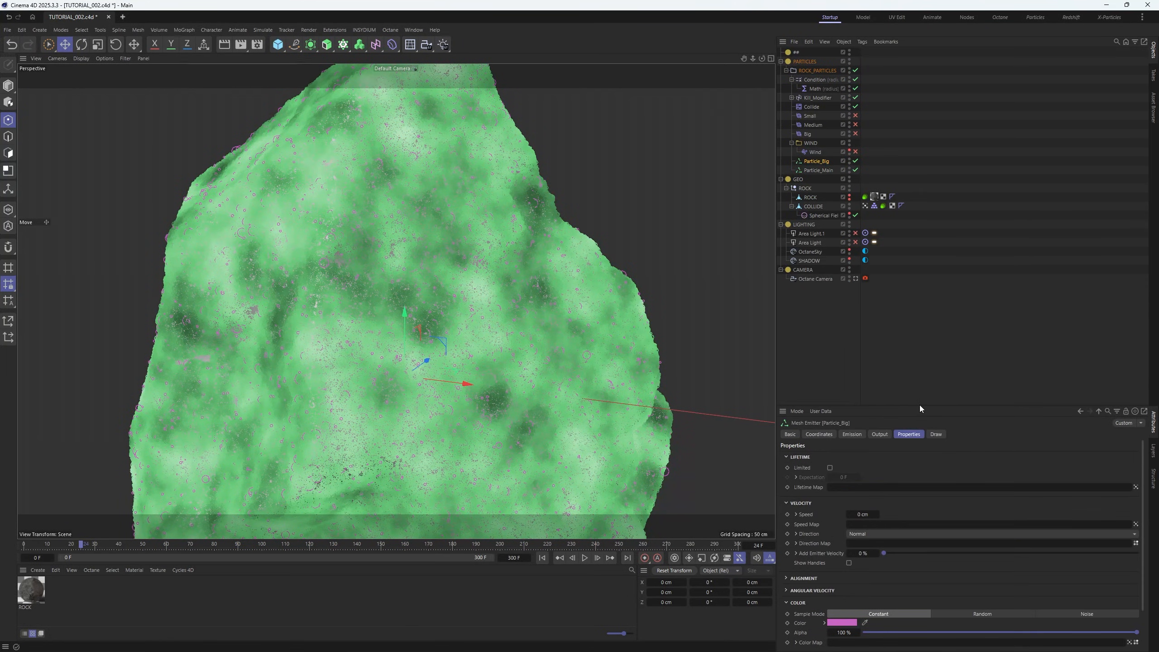
left_click(919, 397)
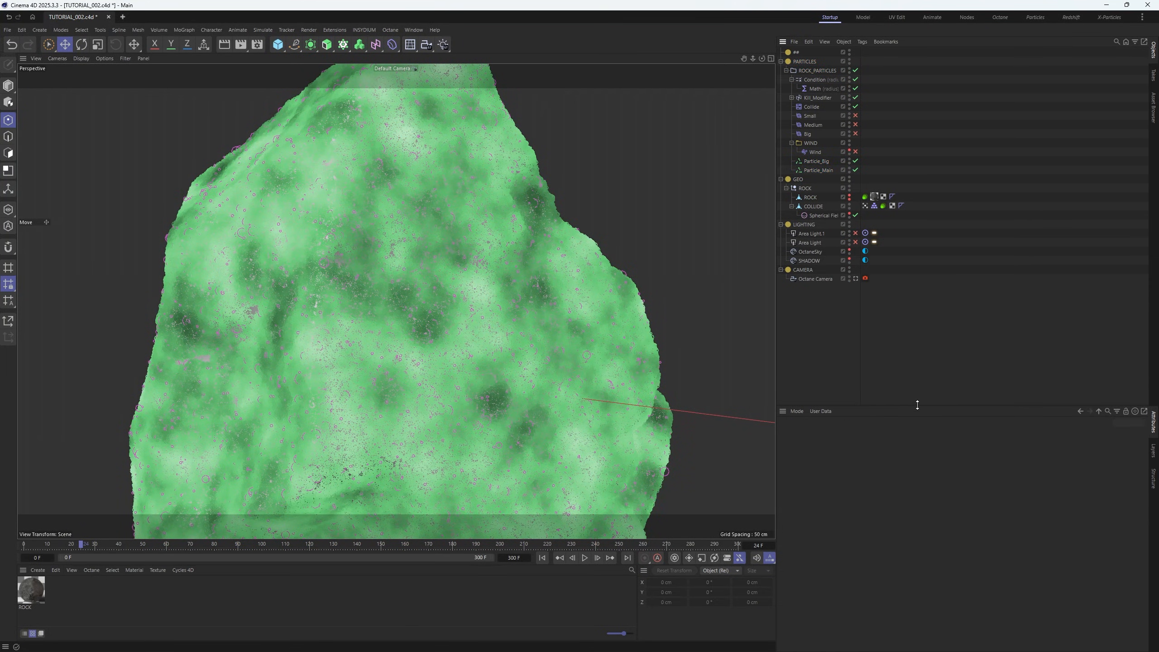
left_click_drag(919, 405, 940, 307)
Set Particle_Main's emission count to 3000000 and play a few frames of the simulation
left_click(817, 170)
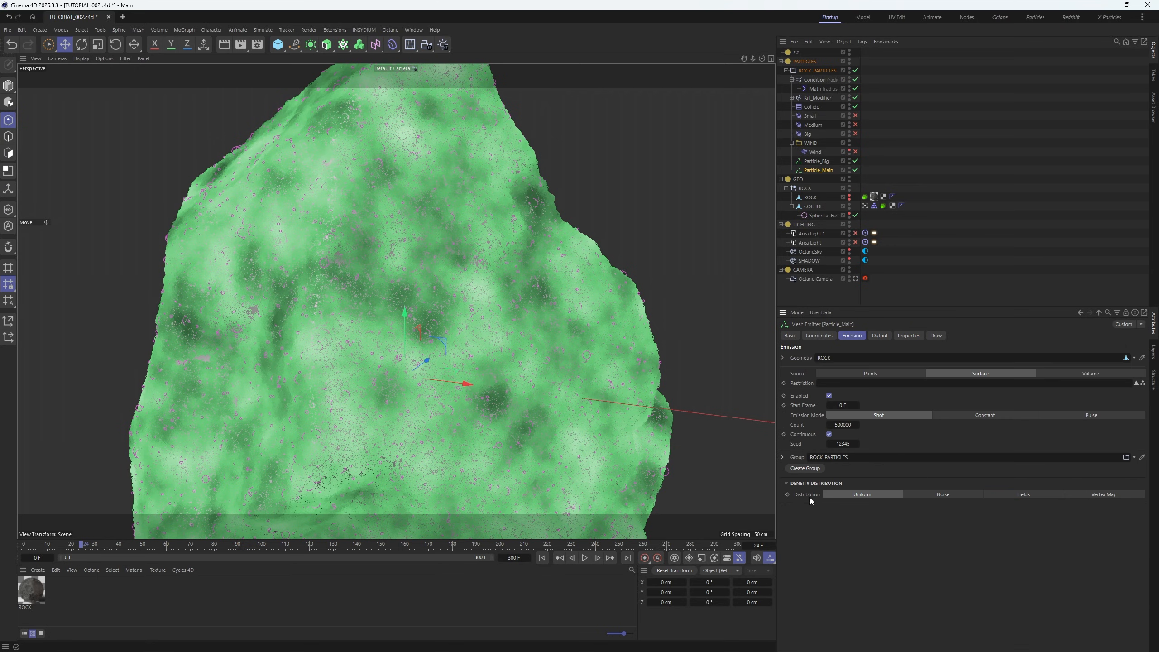
left_click(810, 164)
left_click(817, 170)
left_click(844, 425)
left_click_drag(839, 424, 798, 434)
type("30")
left_click(586, 558)
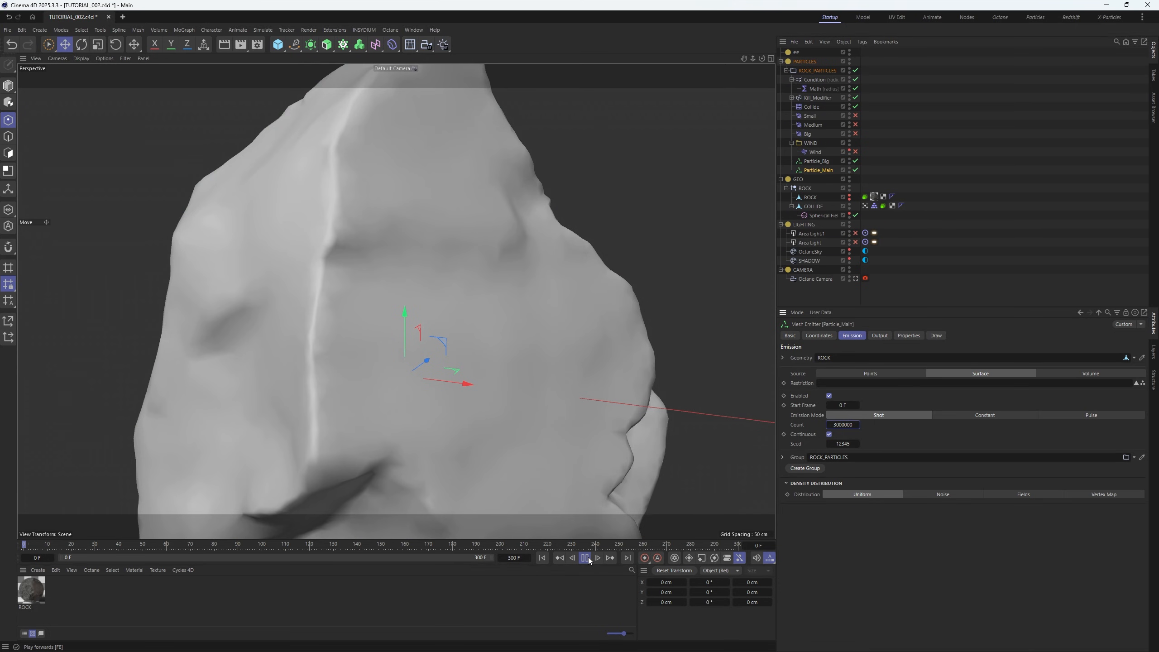
left_click(586, 560)
Inspect the particle sizes on the rock surface up close, and set Particle_Big's radius to 1.5 cm
scroll(425, 302, "down", 8)
left_click_drag(422, 305, 520, 233, "alt")
scroll(523, 232, "up", 8)
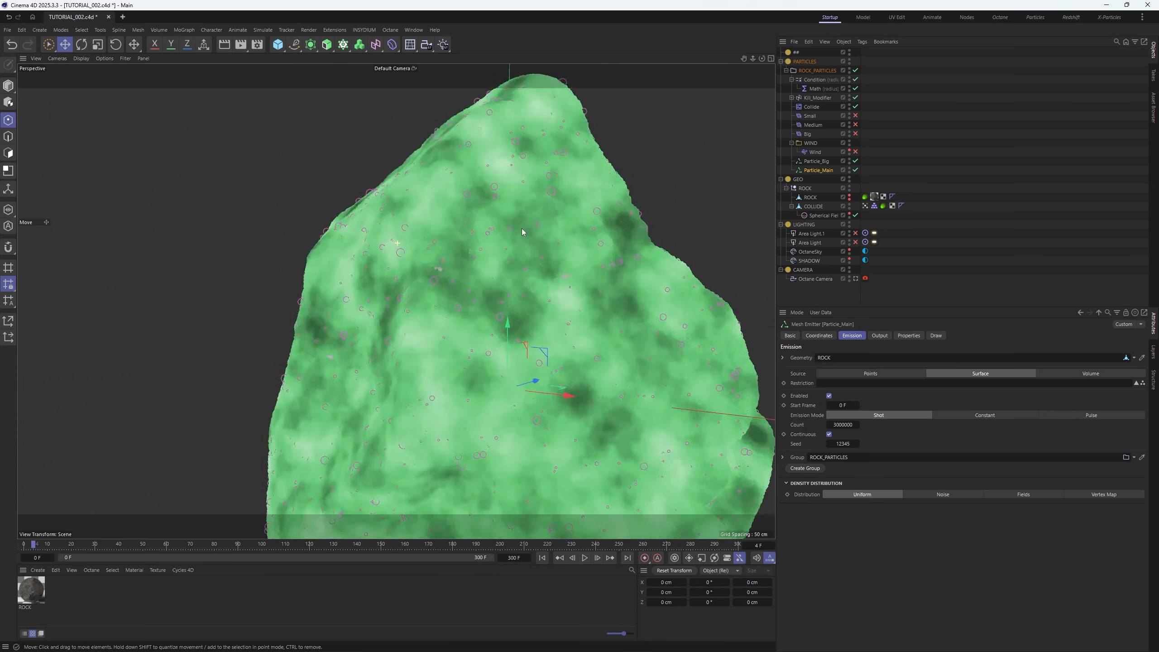
scroll(521, 229, "up", 5)
left_click_drag(443, 254, 413, 264, "alt")
scroll(417, 265, "up", 5)
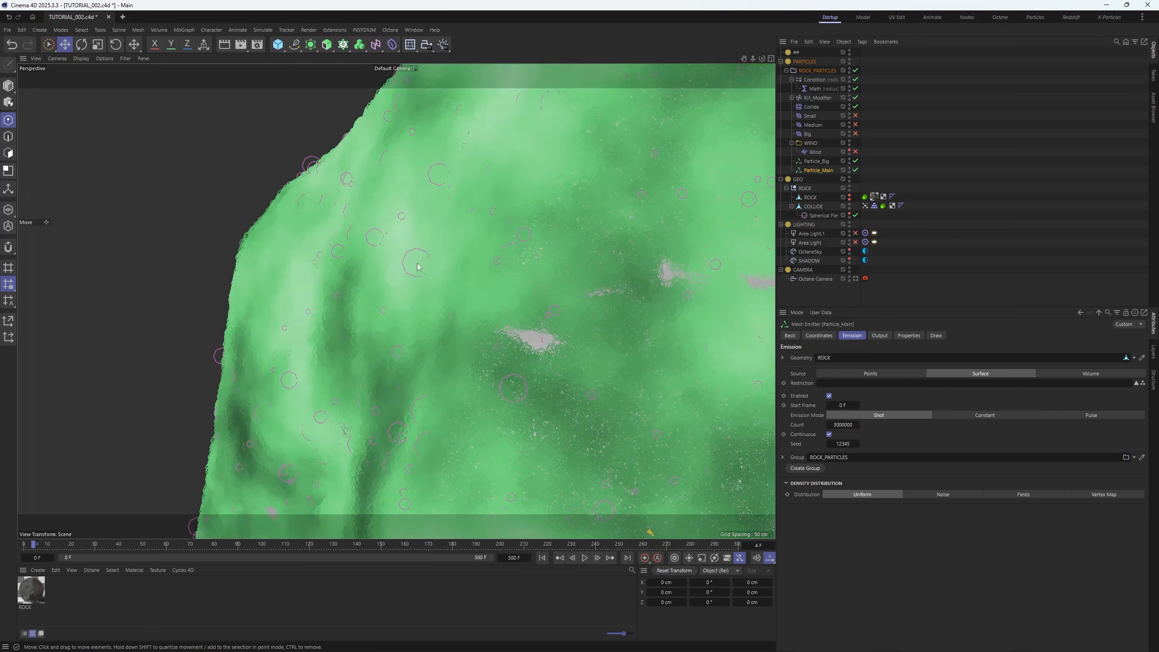
left_click(816, 160)
left_click(909, 336)
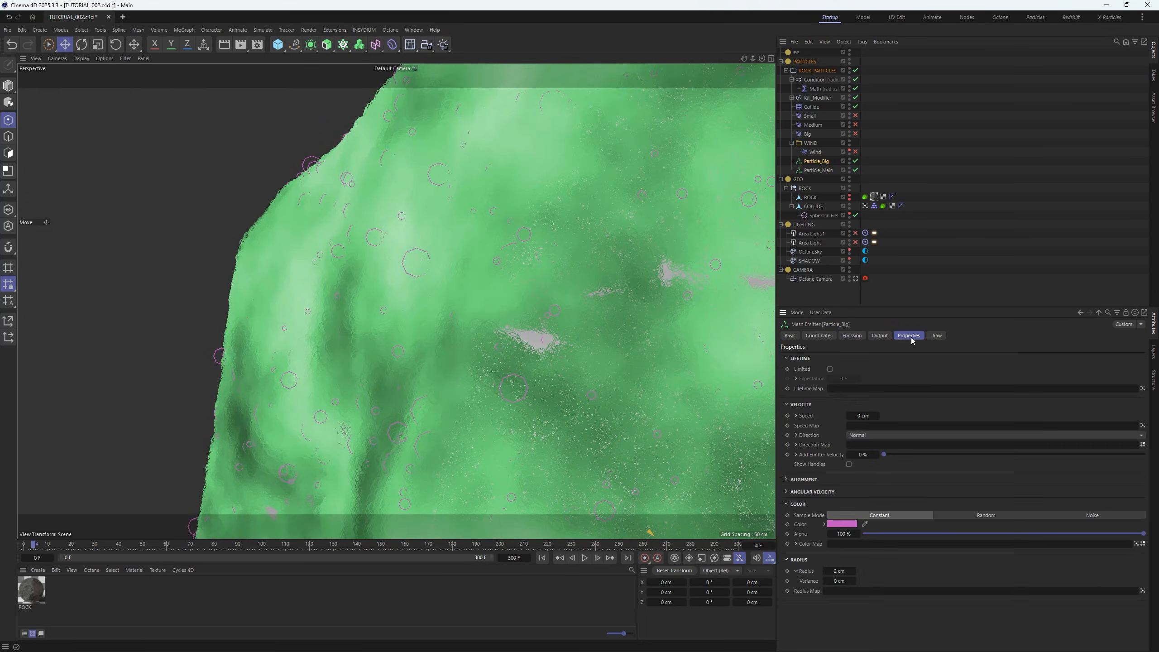
left_click(846, 568)
type("1.5")
key("Return")
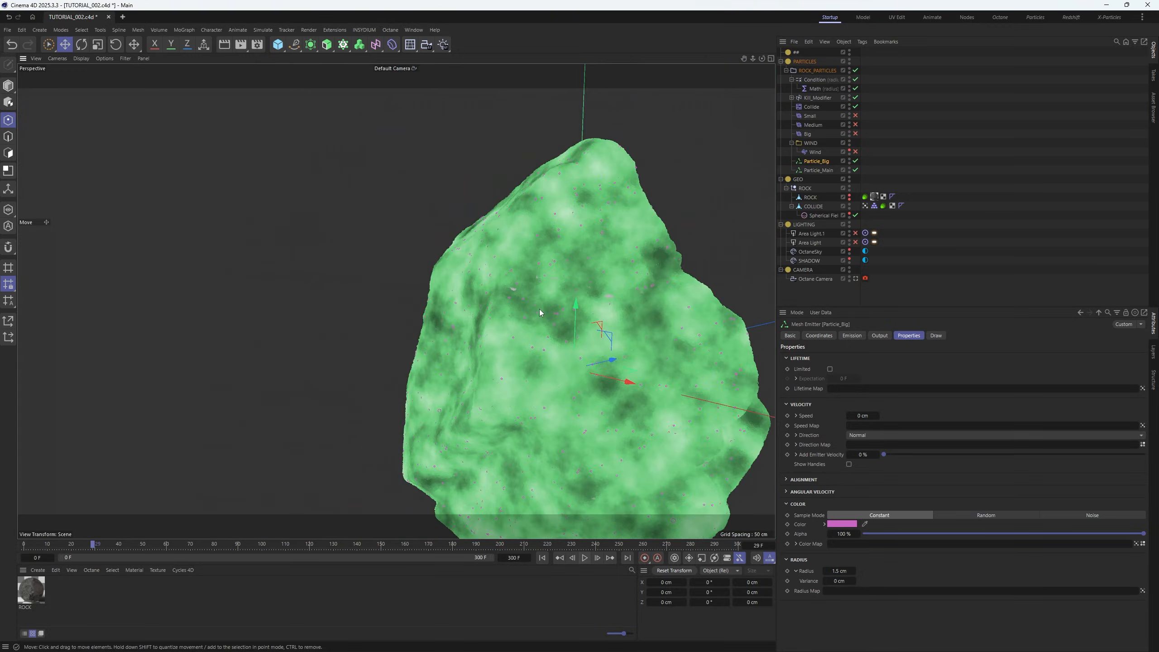
Examine the particle coverage and sizes on the rock from several angles, both close up and from a distance
middle_click_drag(540, 310, 439, 258, "alt")
scroll(457, 263, "down", 5)
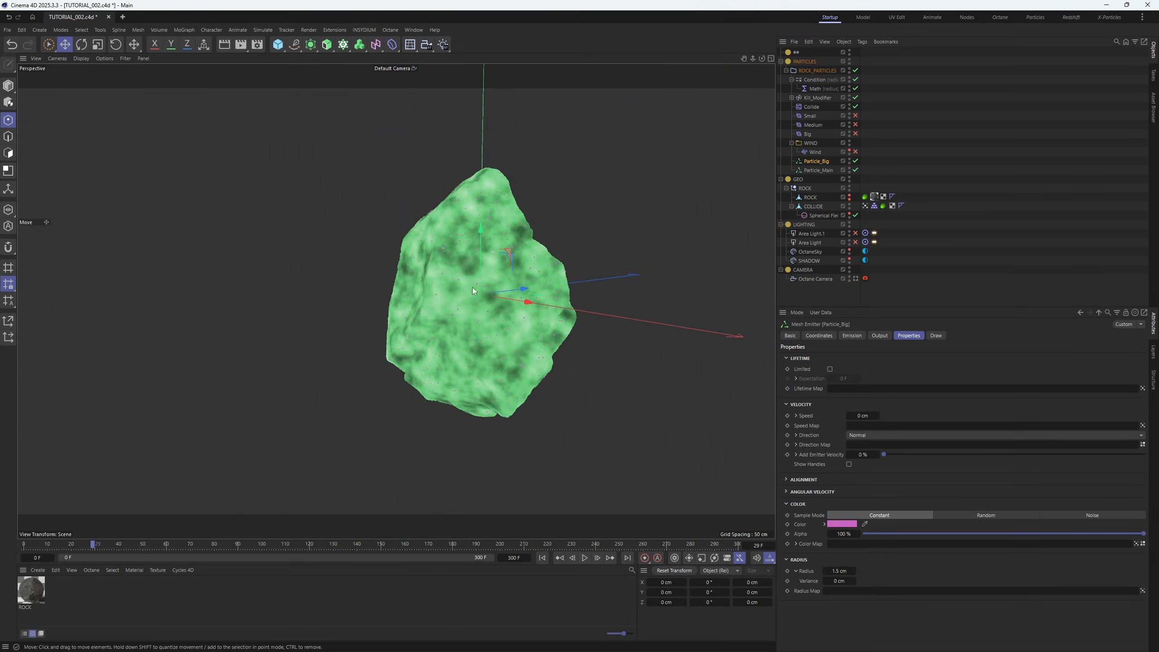
left_click_drag(473, 287, 463, 262, "alt")
scroll(515, 184, "up", 6)
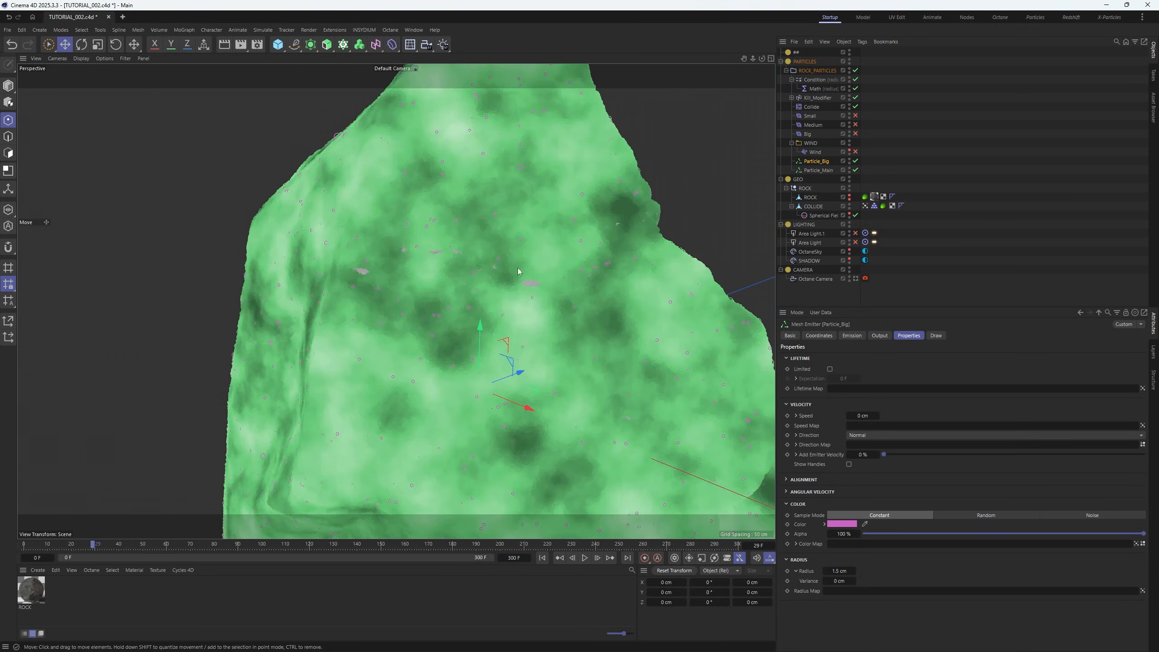
scroll(474, 287, "down", 5)
left_click_drag(441, 312, 535, 296, "alt")
scroll(396, 242, "up", 6)
left_click_drag(397, 232, 571, 221, "alt")
scroll(370, 266, "down", 6)
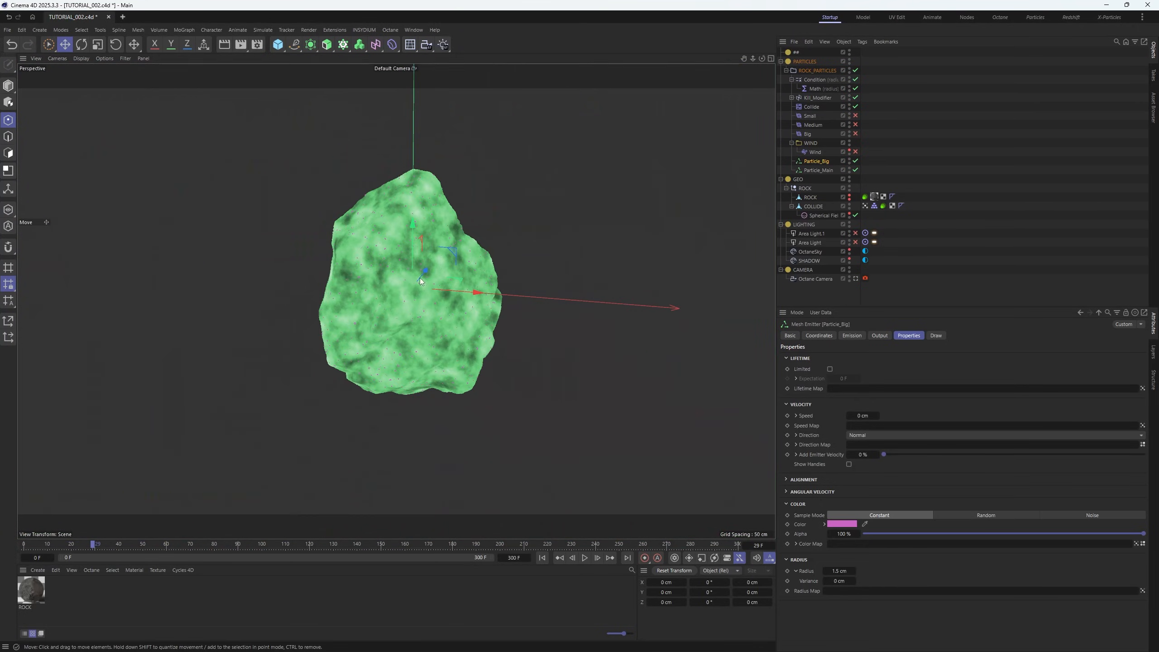
Enable the Wind force and the Big, Medium and Small turbulence objects, return to the first frame, and save the scene
left_click(892, 163)
left_click(856, 152)
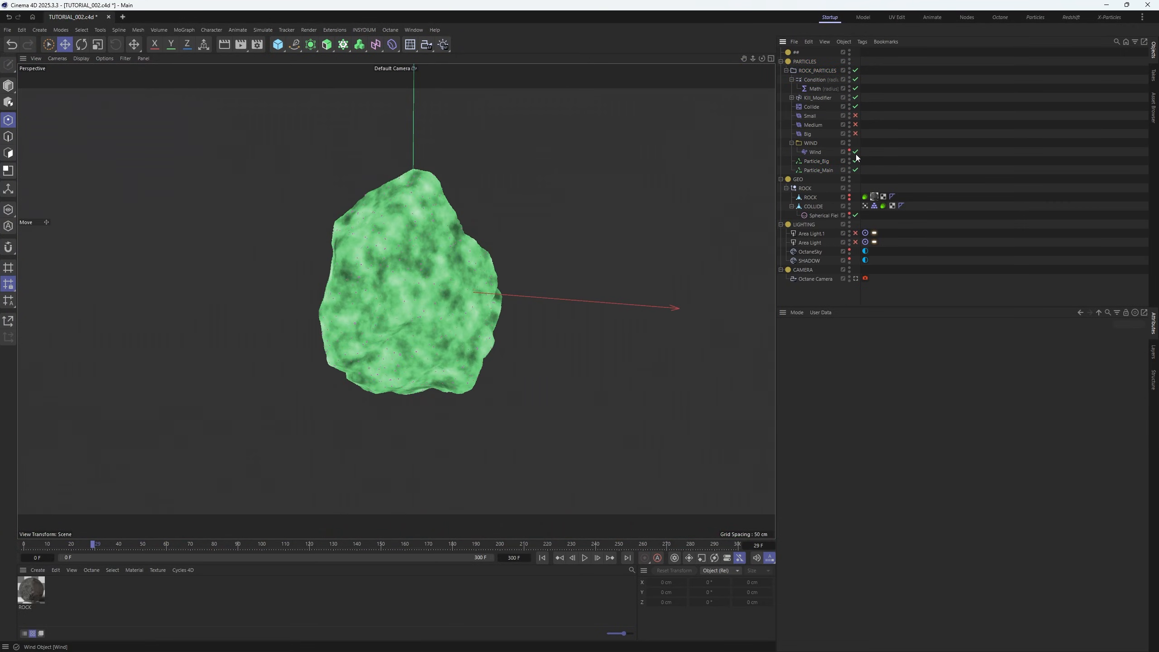
left_click(856, 134)
left_click(856, 124)
left_click(856, 116)
left_click(542, 558)
key("ctrl+s")
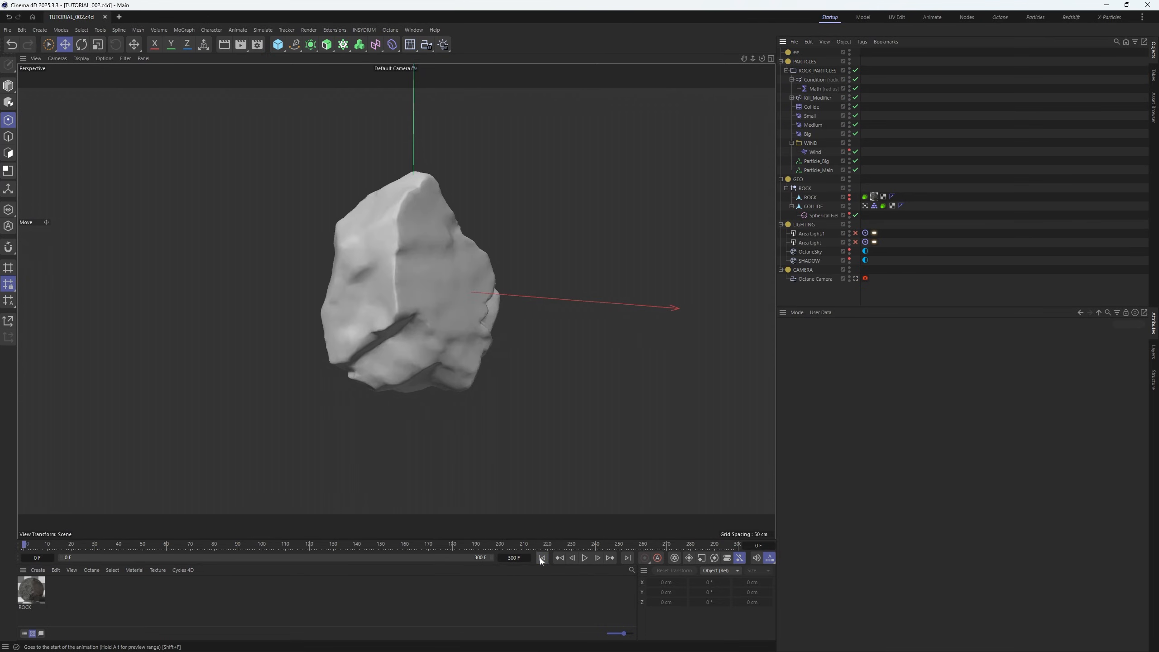
Play the first frames of the simulation, and set COLLIDE's collider tag to friction 0.22 and bounciness 0.32
left_click(585, 558)
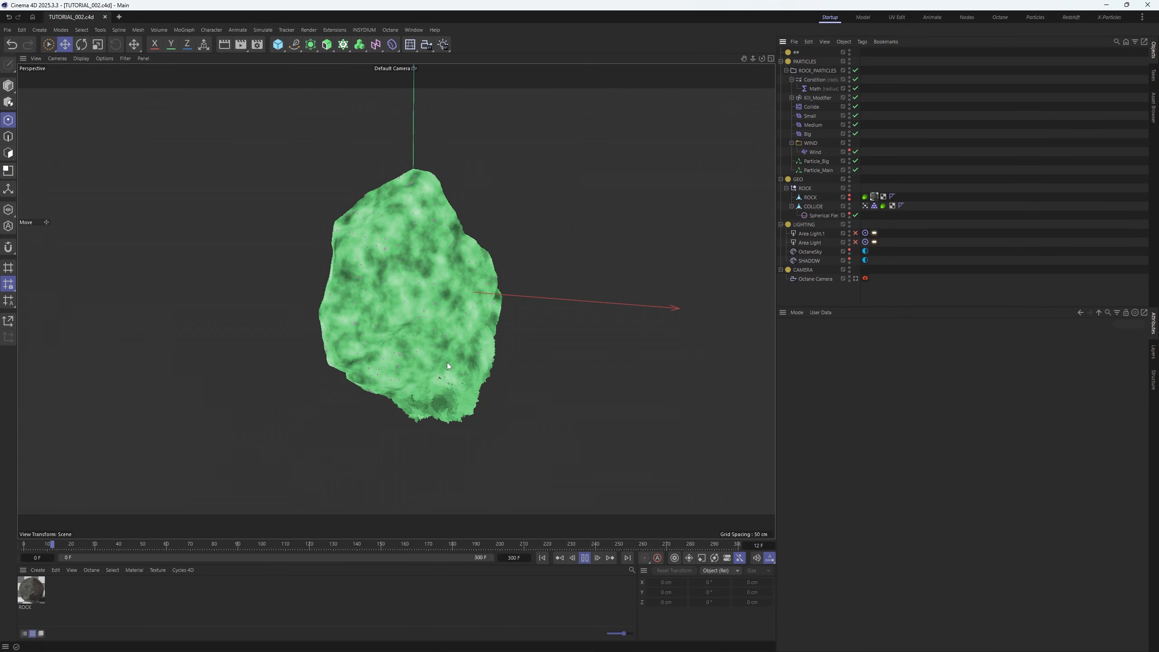
left_click(815, 97)
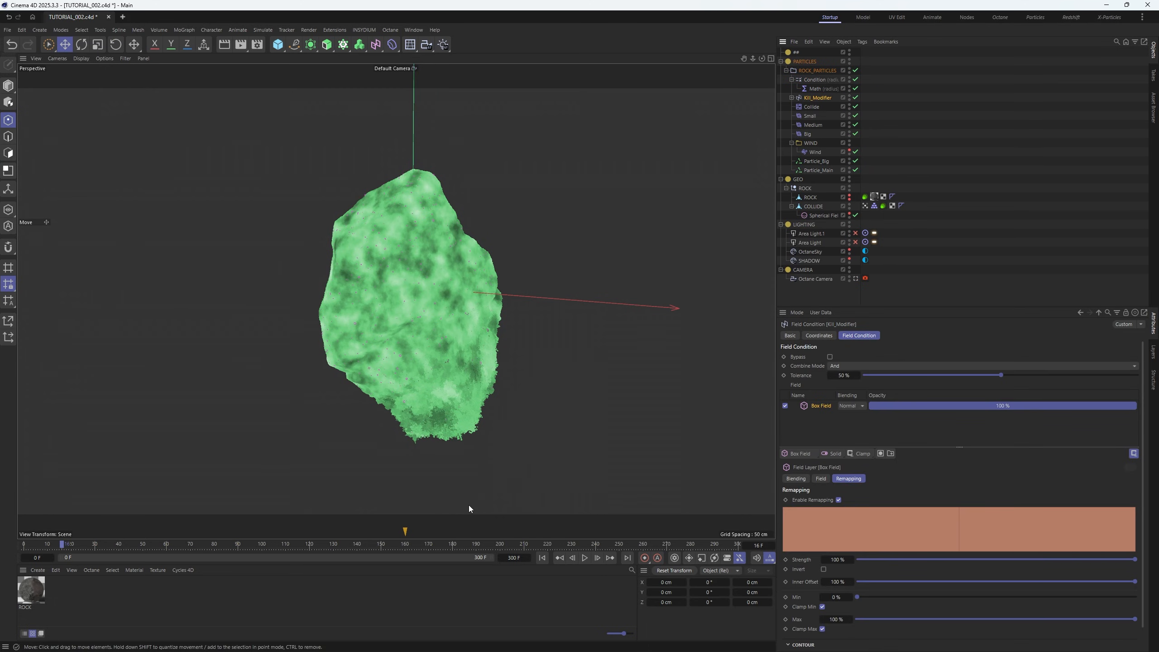
left_click(874, 206)
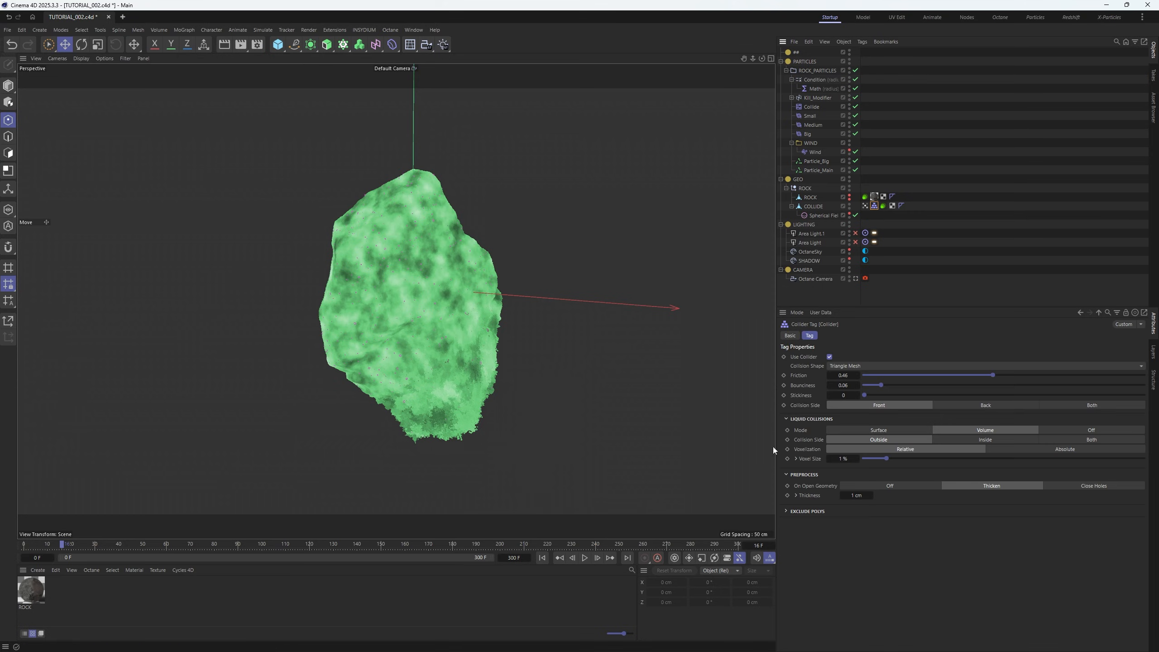
left_click_drag(972, 377, 962, 378)
left_click(948, 211)
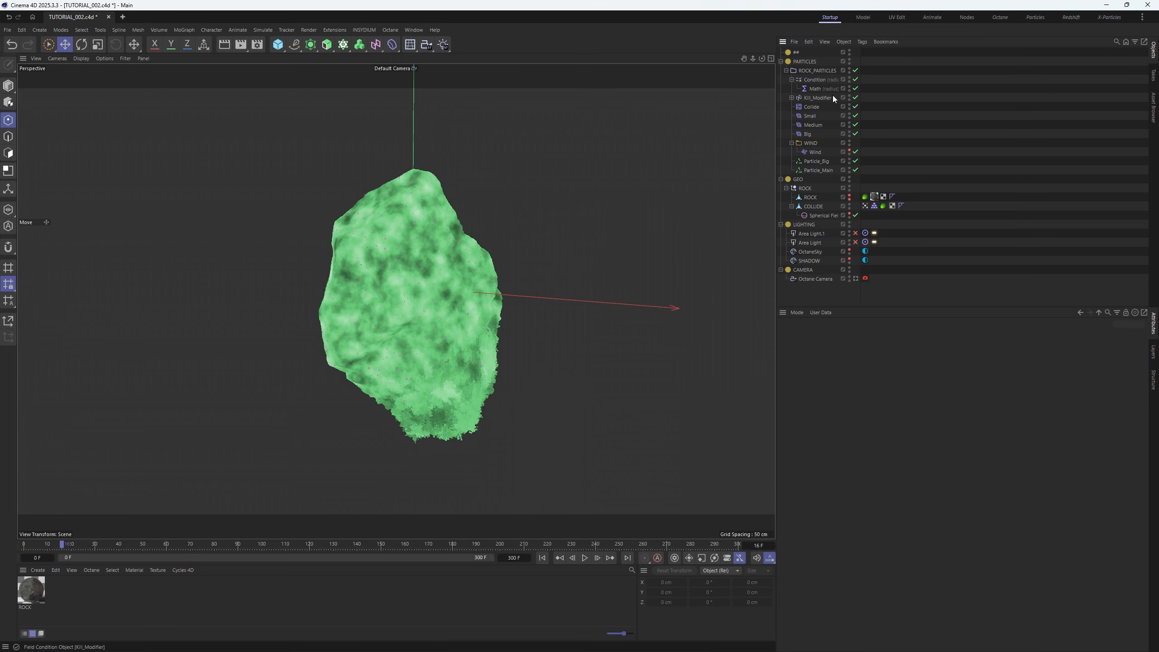
left_click(263, 30)
mouse_move(269, 48)
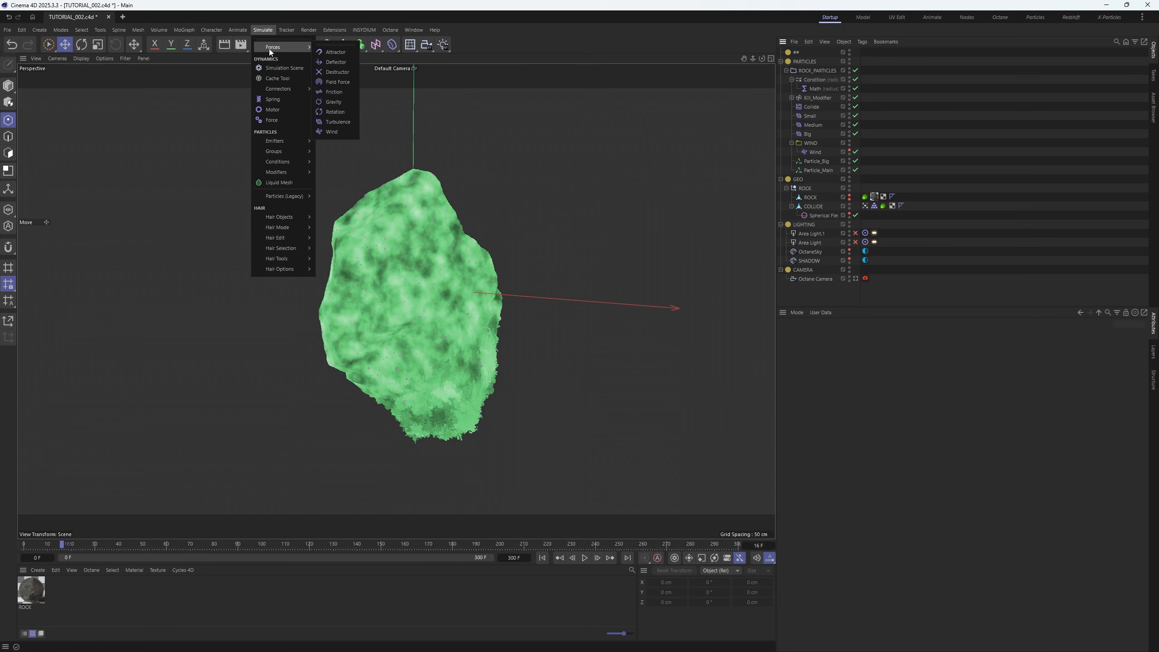
left_click(865, 138)
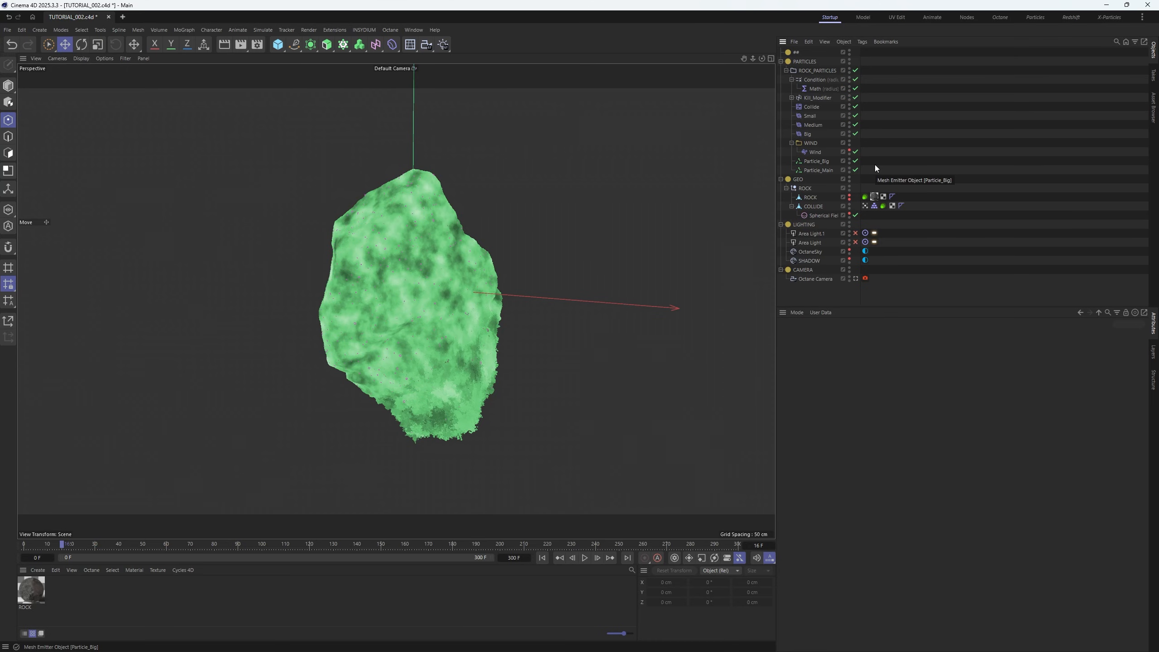
Open the cache settings of the ROCK_PARTICLES group, and set the project's end frame to 210
left_click(808, 71)
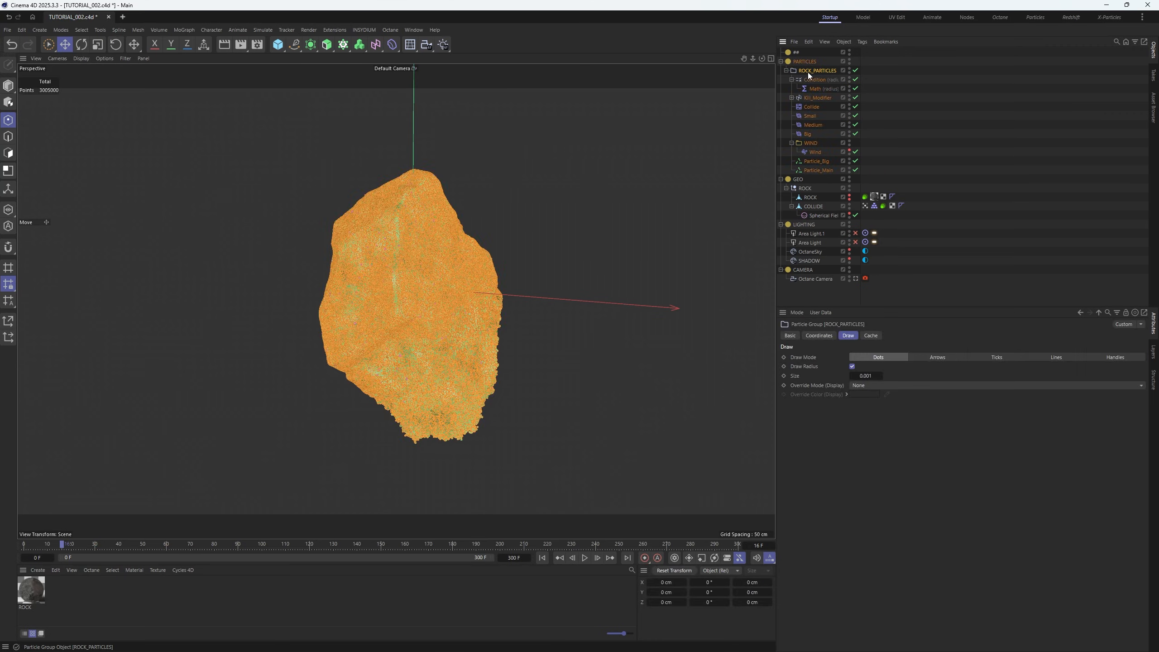
left_click(872, 335)
double_click(514, 557)
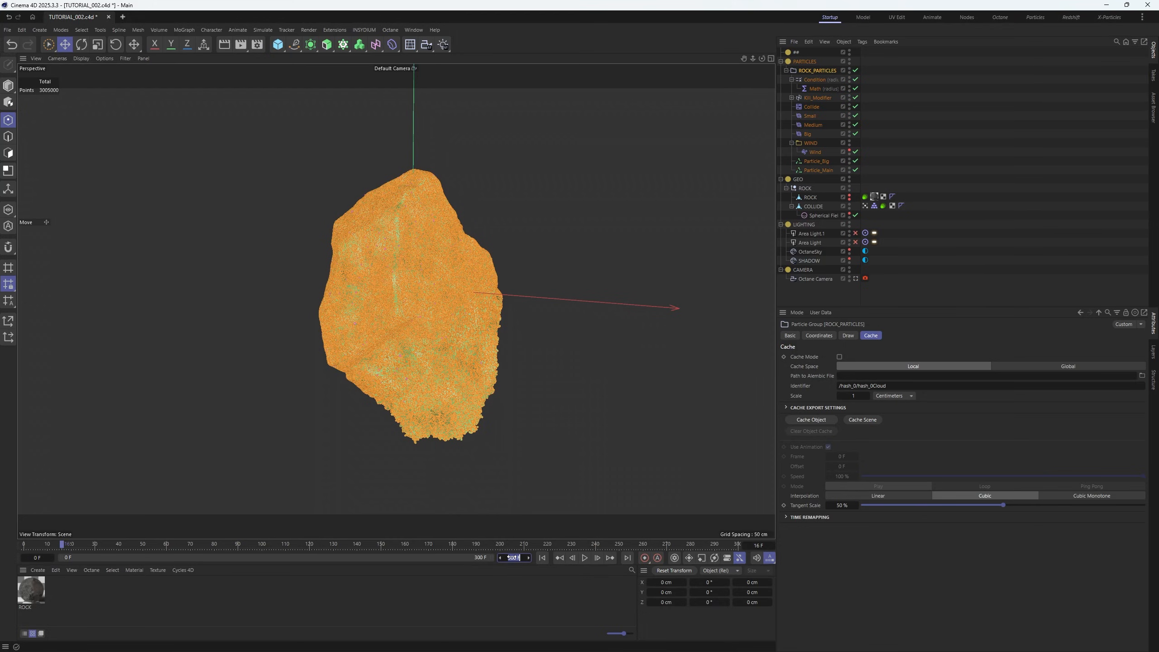
type("210")
key("Return")
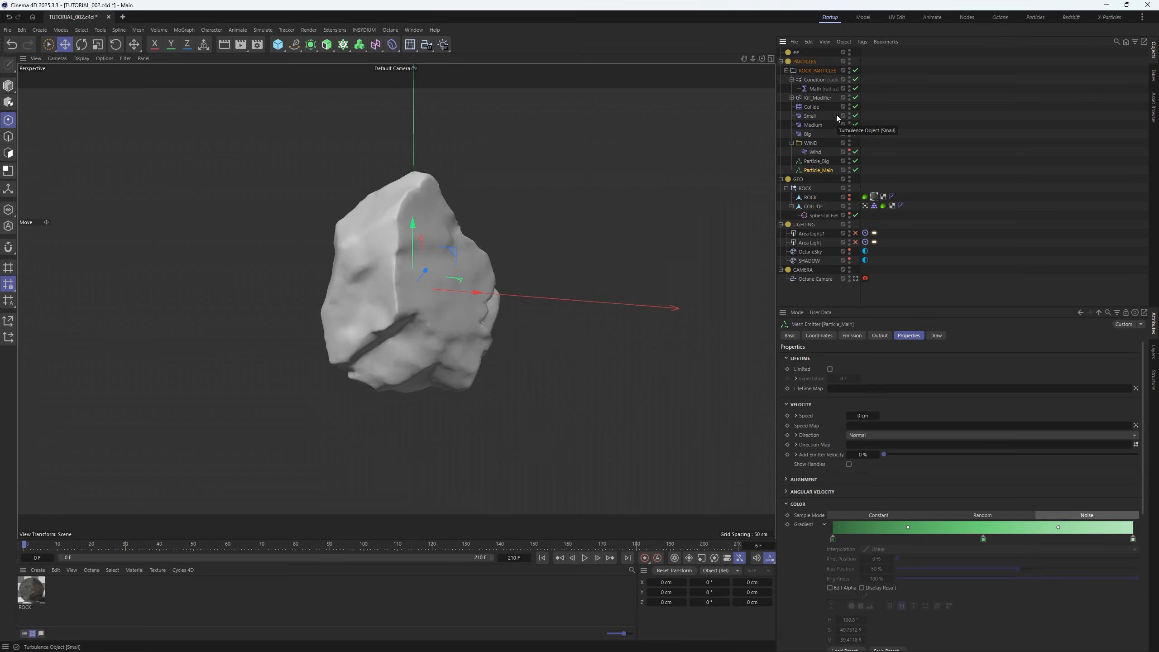
Give Particle_Main a random spin vector with an angular speed of 50° and a random velocity direction
left_click(797, 504)
left_click(803, 493)
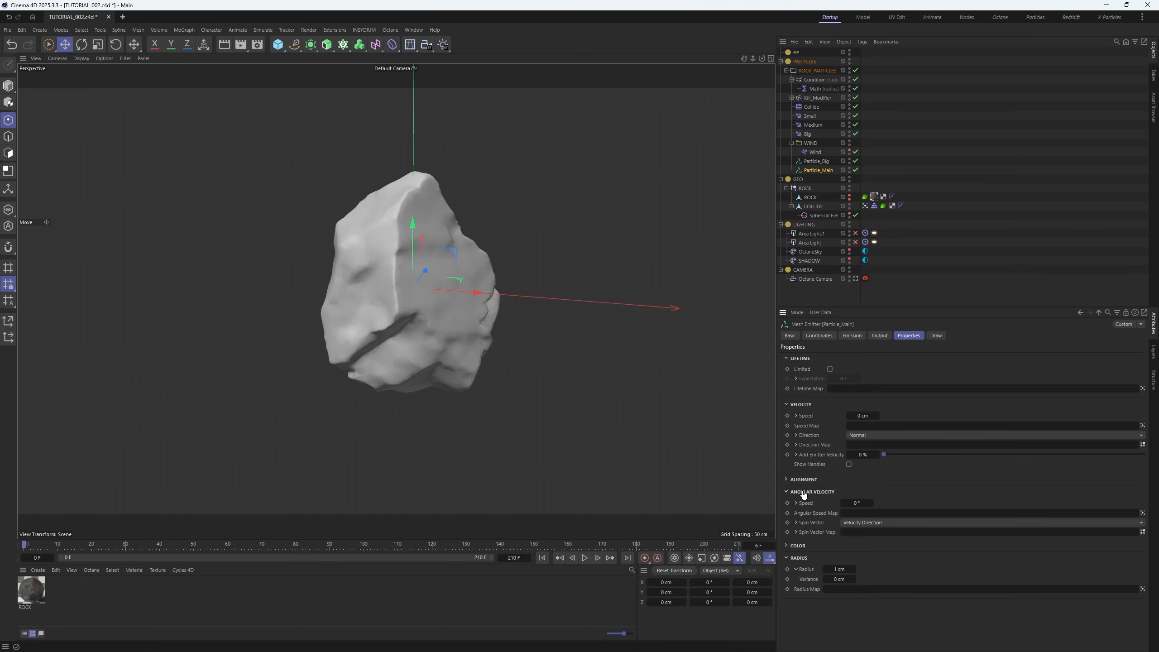
left_click(862, 522)
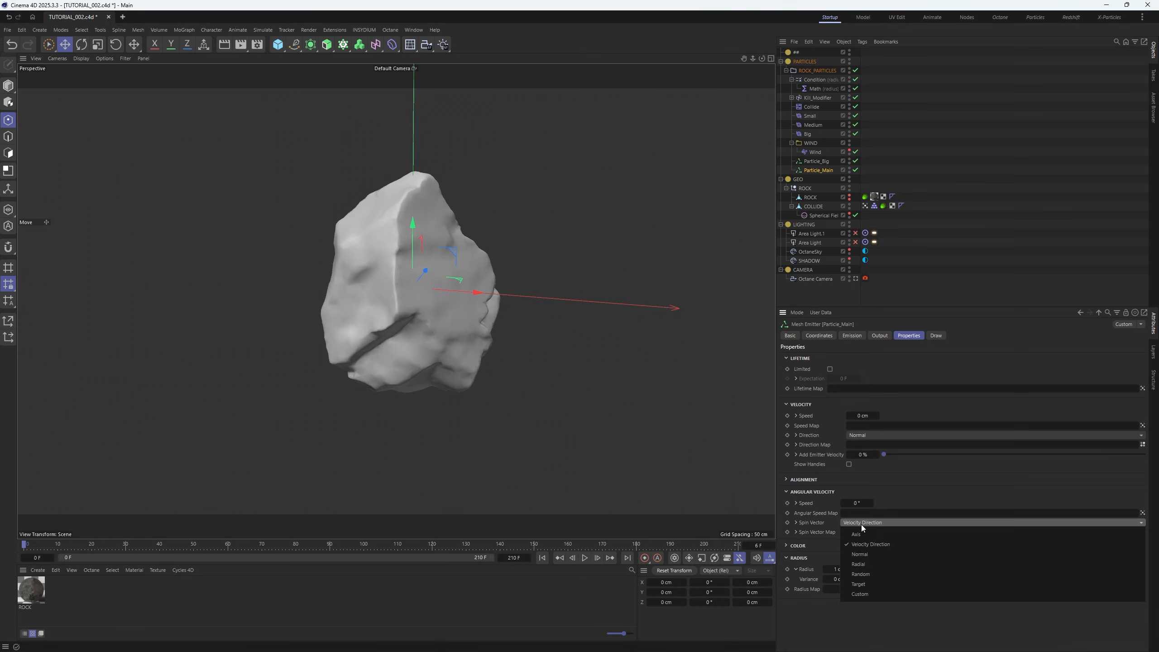
left_click(863, 574)
type("5")
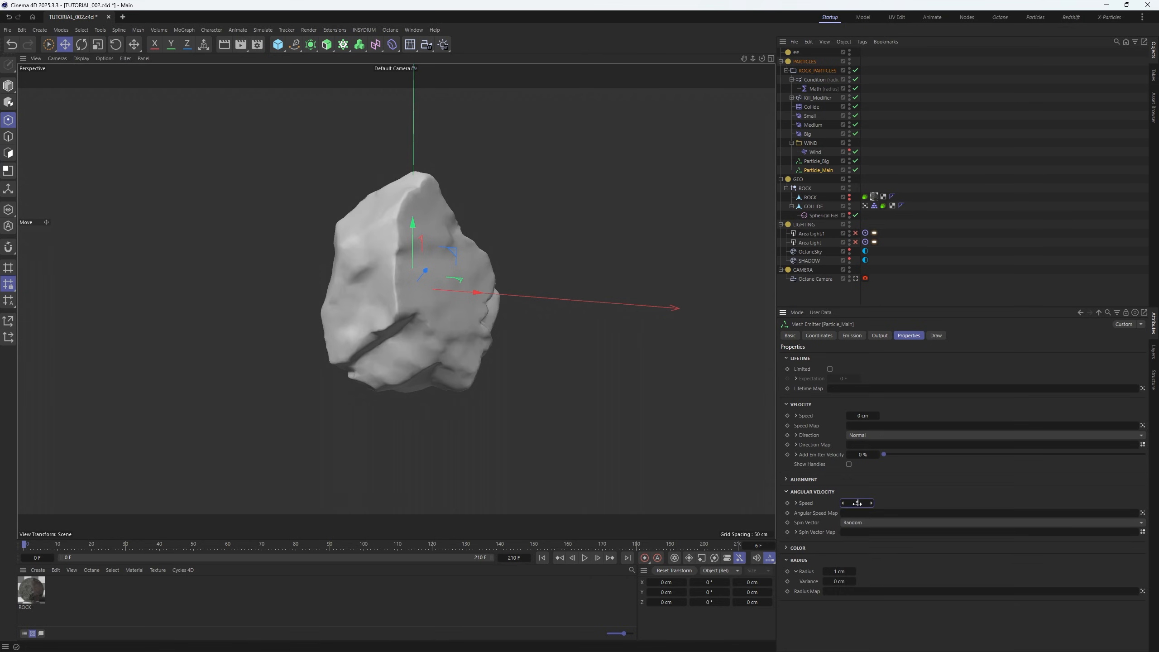
left_click(865, 437)
left_click(884, 487)
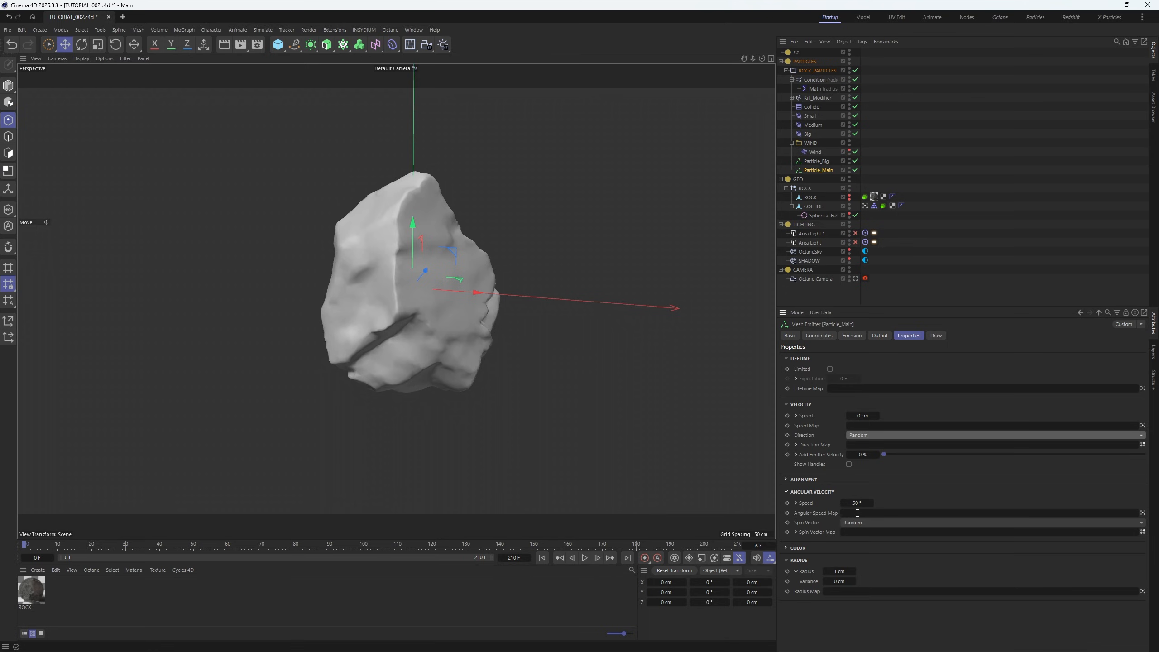
Set Particle_Big's velocity direction and spin vector to Random, enter its angular speed, and clear the selection
left_click(816, 161)
left_click(866, 435)
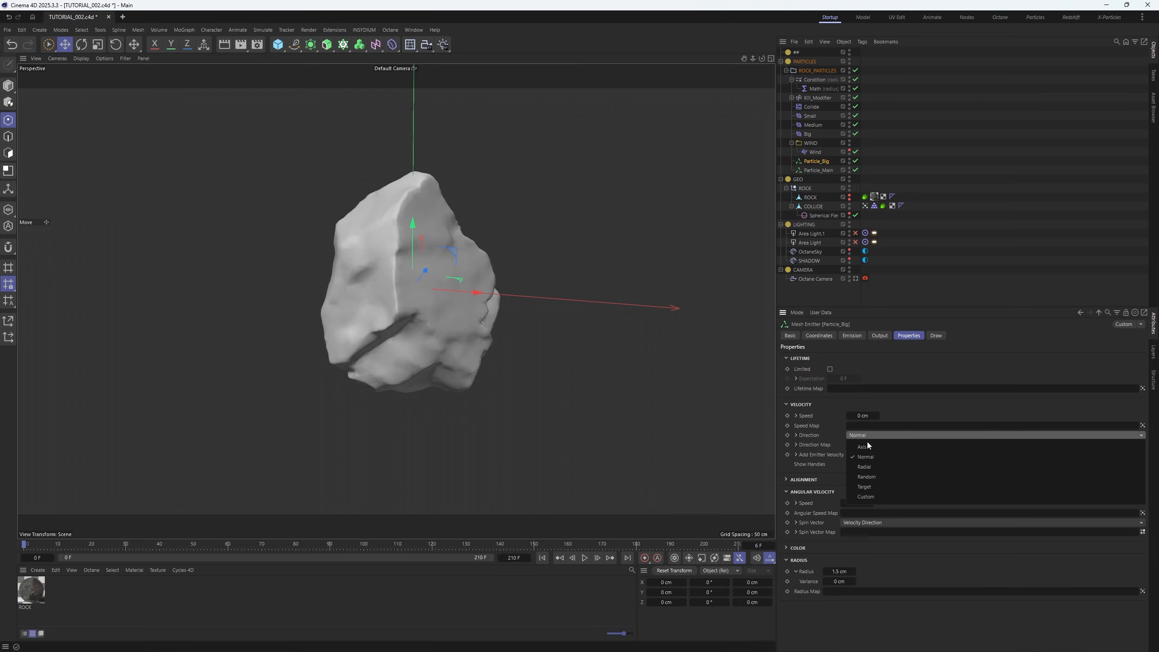
left_click(866, 479)
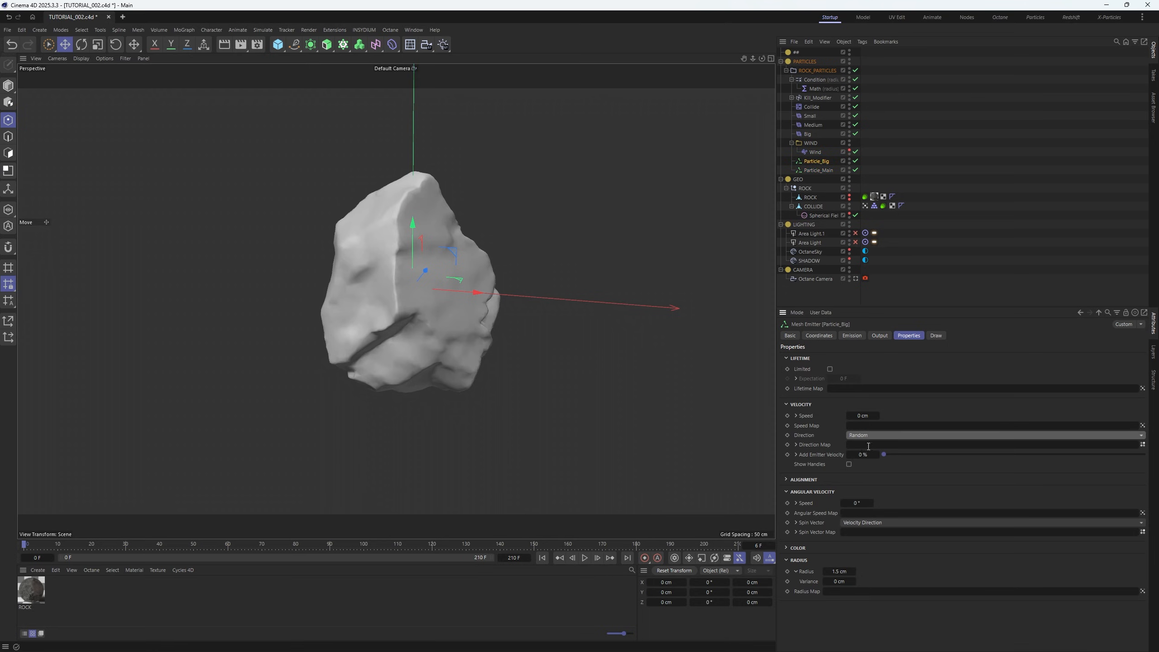
left_click(865, 522)
left_click(868, 574)
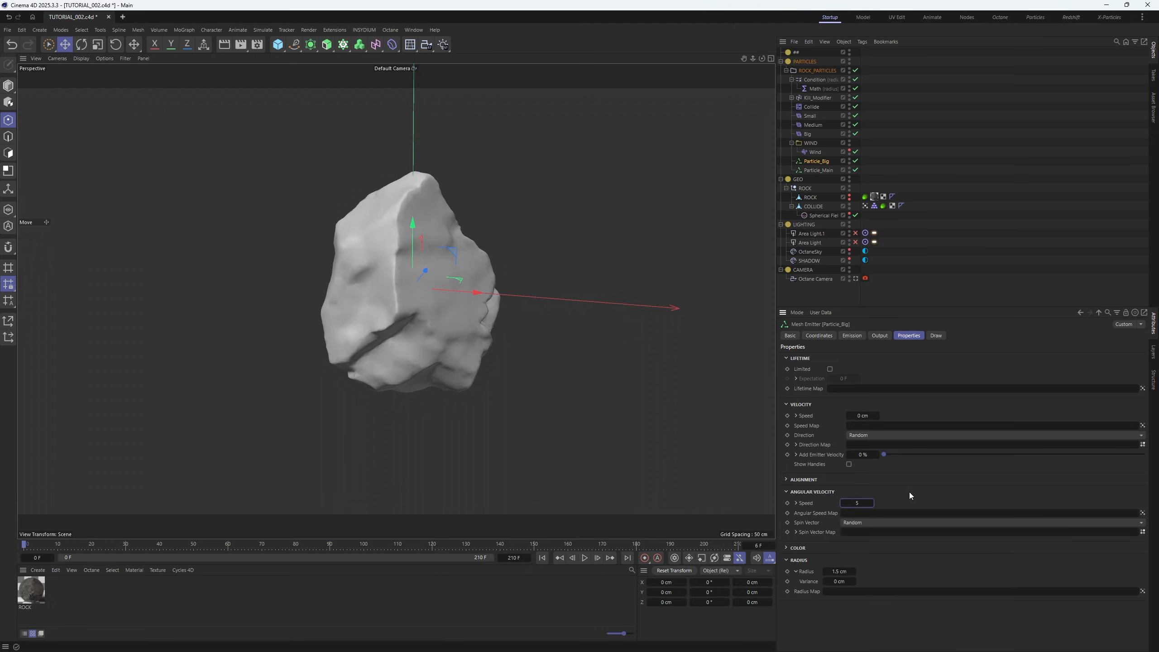
key("Return")
left_click(919, 168)
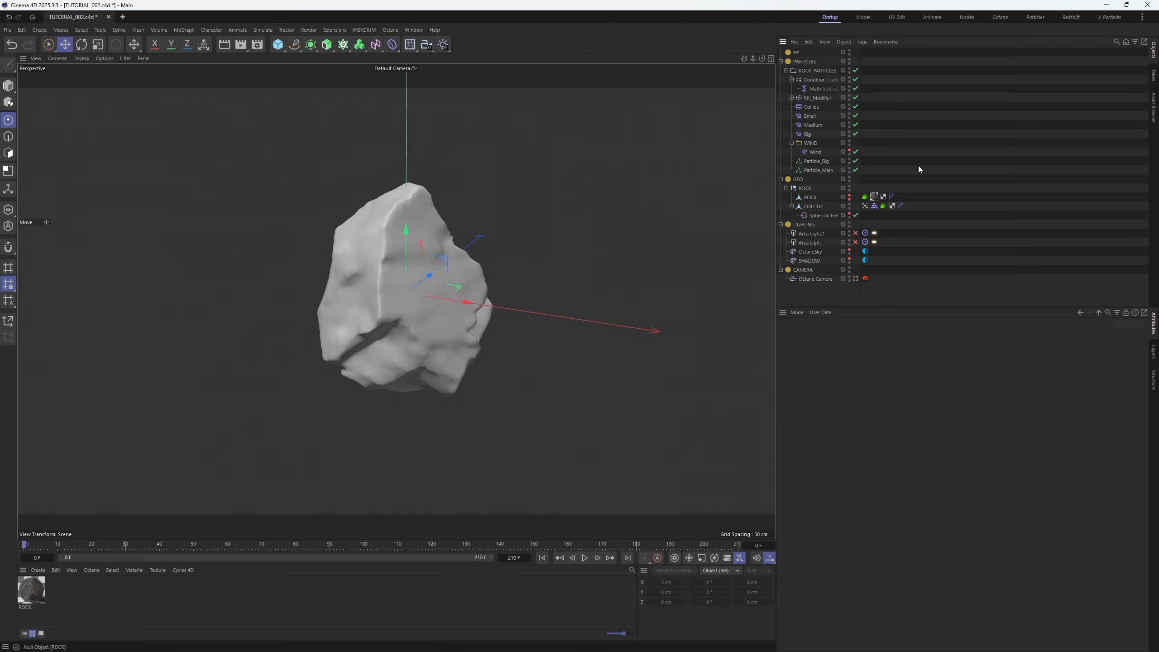
Review ROCK_PARTICLES' cache settings, Particle_Main's emission, COLLIDE's collider tag and the Medium turbulence's fields
left_click(817, 70)
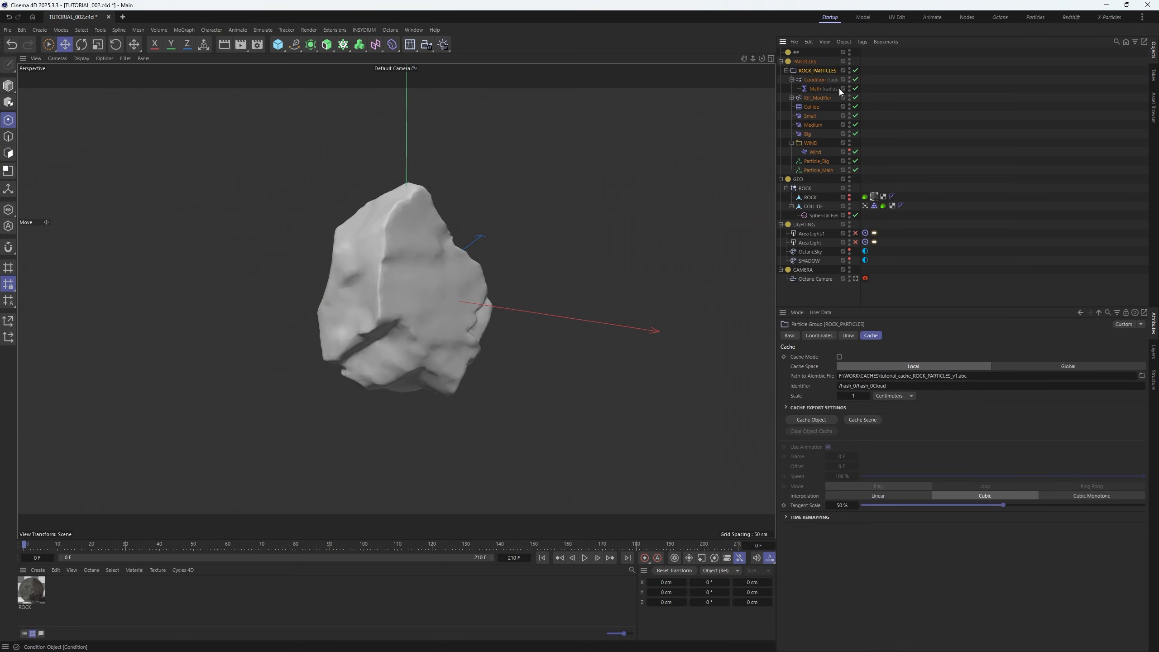
left_click(819, 170)
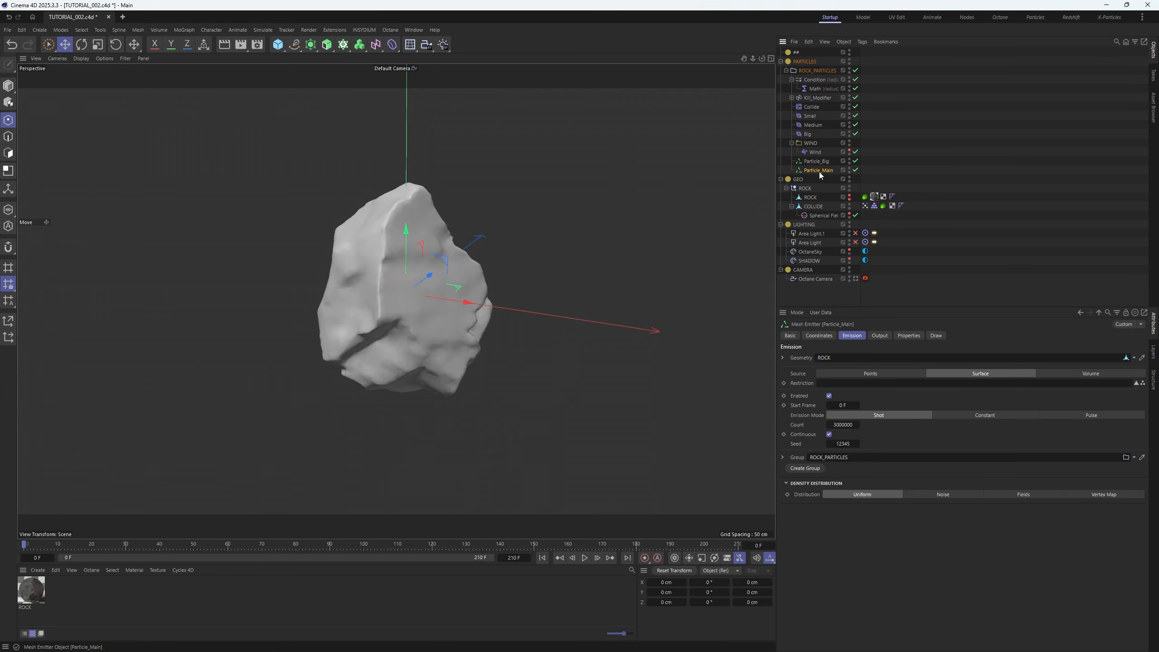
left_click(875, 205)
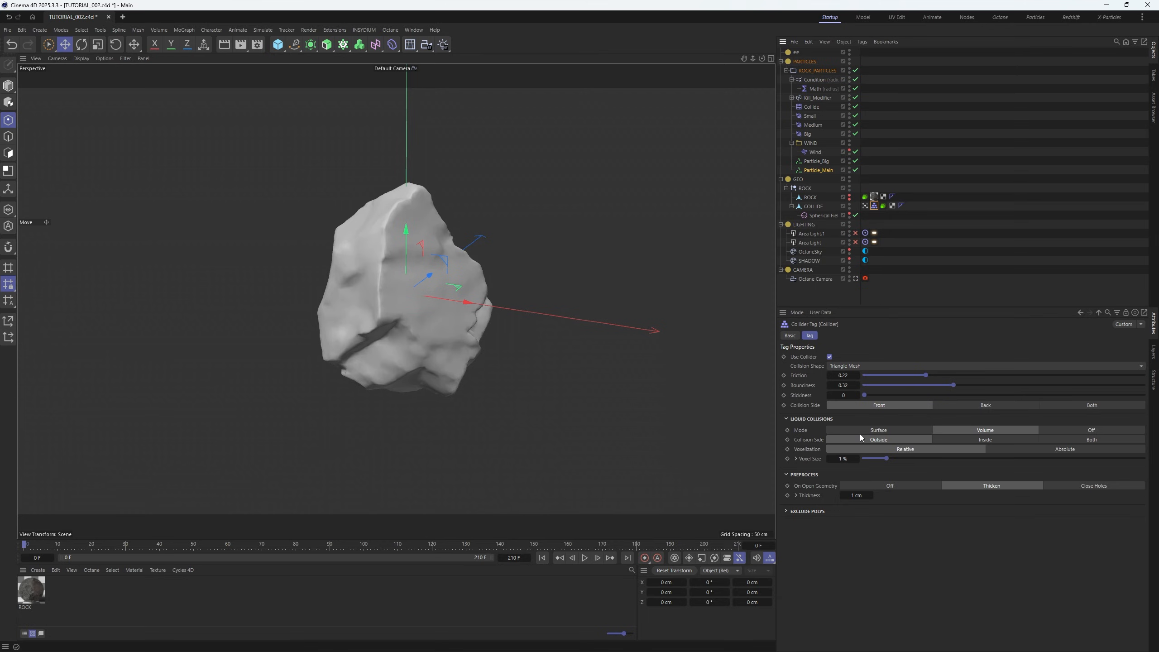
left_click(808, 126)
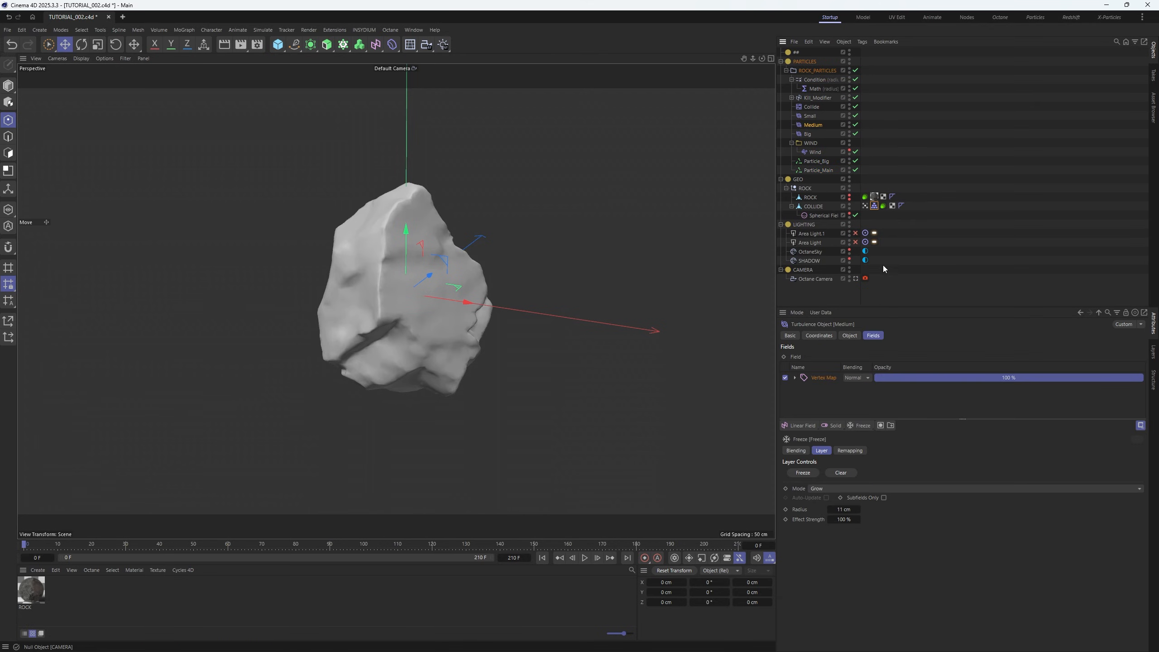
Set the Collide modifier's radius to 0 cm and play the first frames of the simulation
left_click(811, 106)
scroll(482, 272, "up", 4)
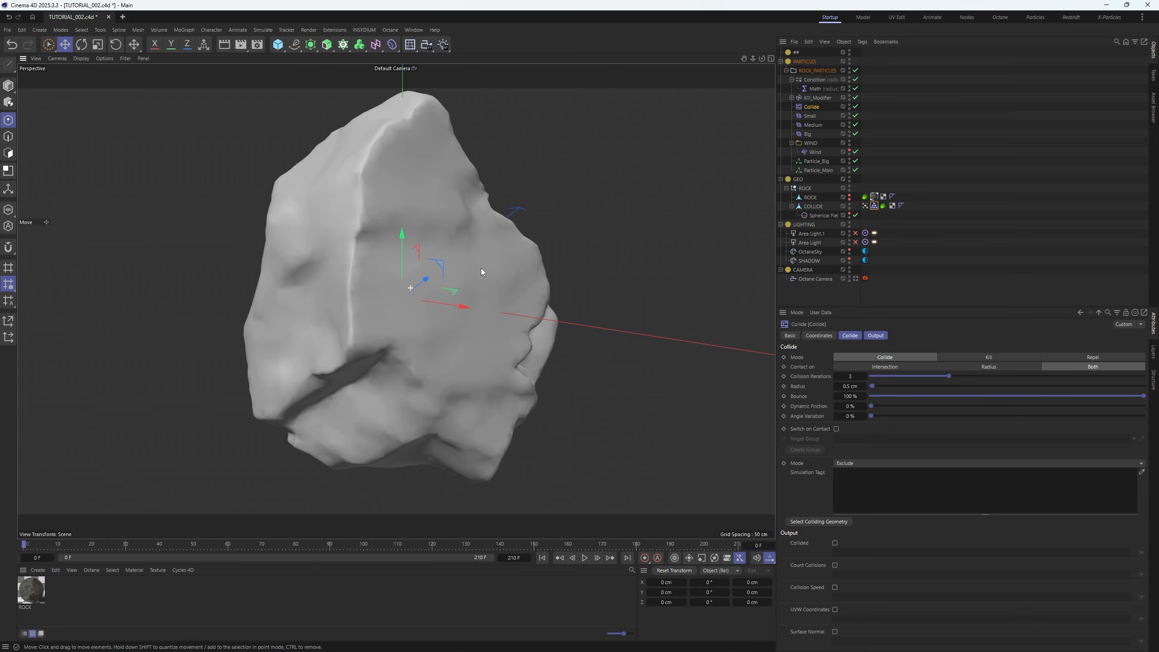
type("0")
key("Return")
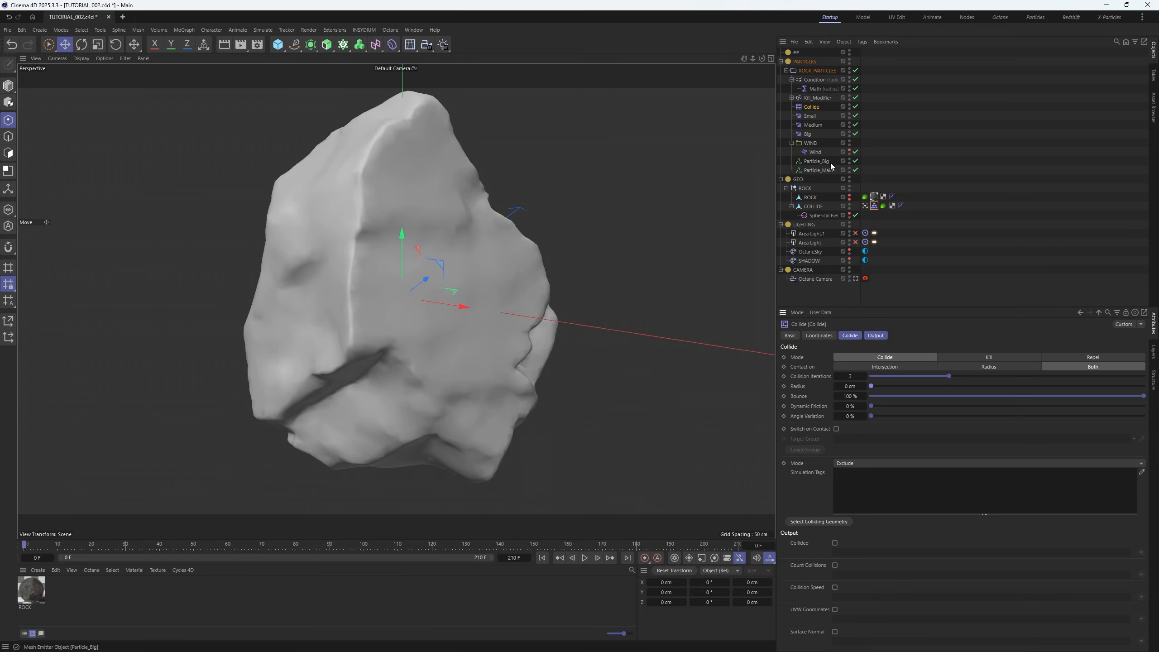
left_click(585, 557)
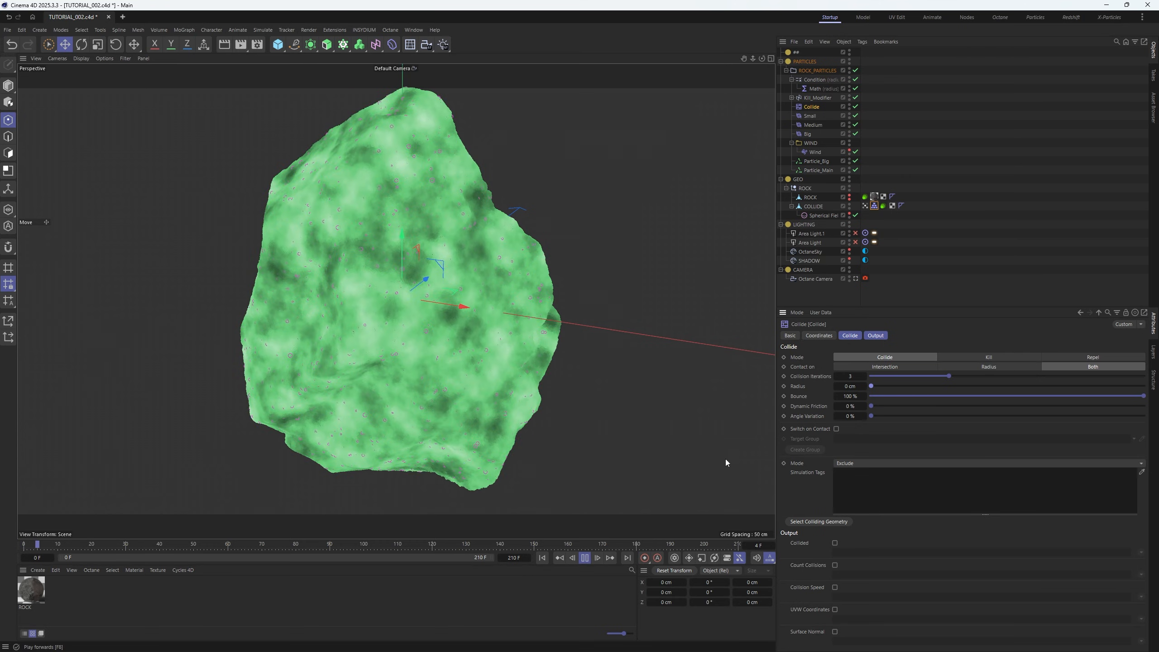
Set Particle_Main's emission count to 300000 and play the simulation up to about frame 20
left_click(819, 169)
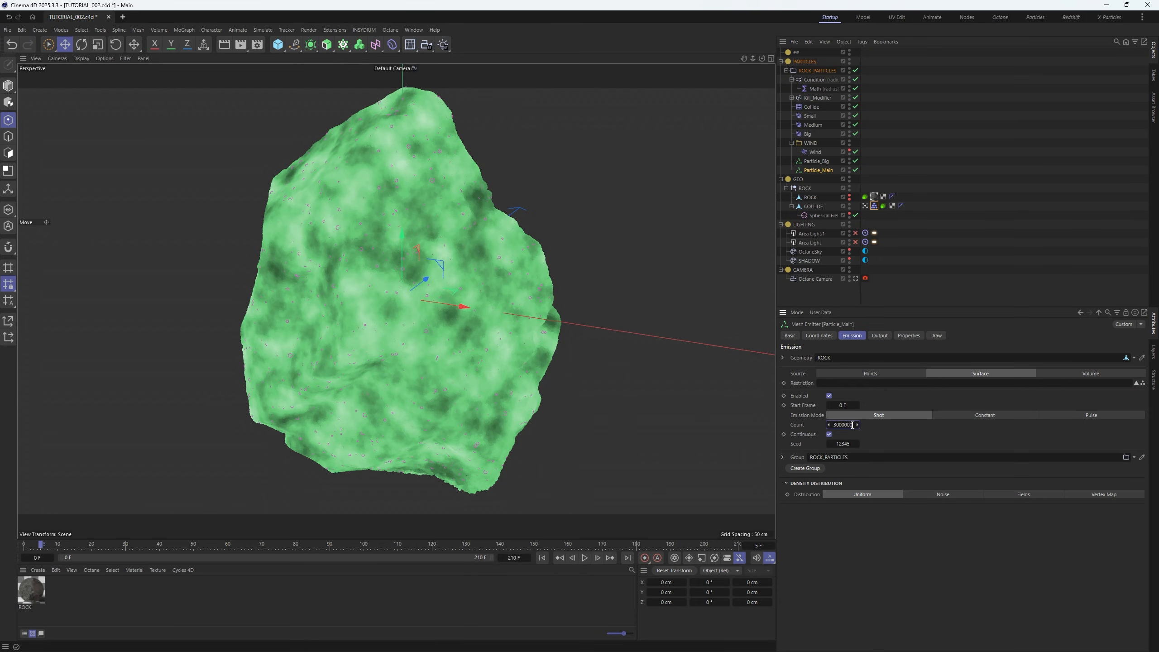
left_click(585, 558)
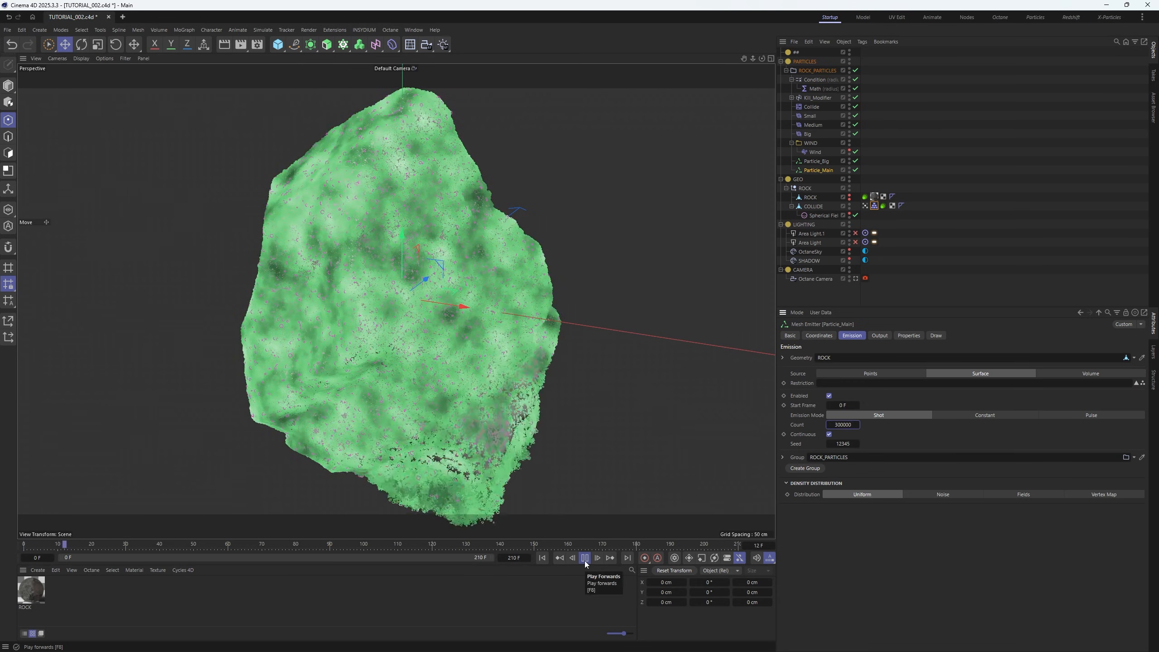
left_click(585, 558)
Inspect the particles against the rock surface up close, and replay the simulation from the start
scroll(525, 311, "up", 10)
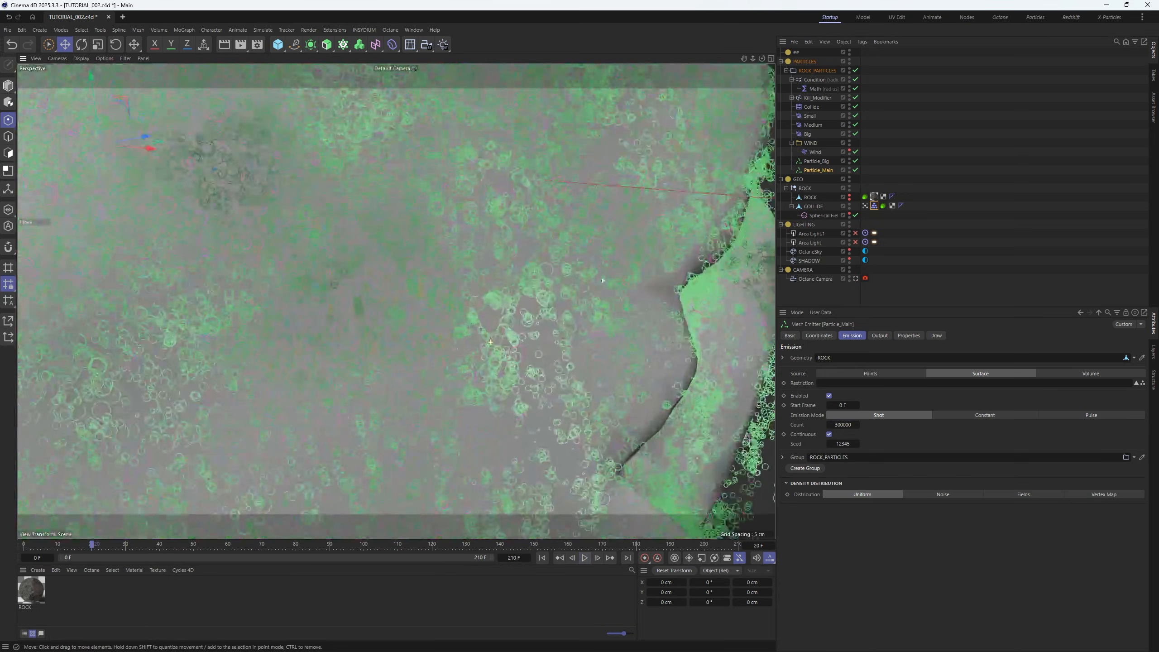
scroll(509, 291, "up", 10)
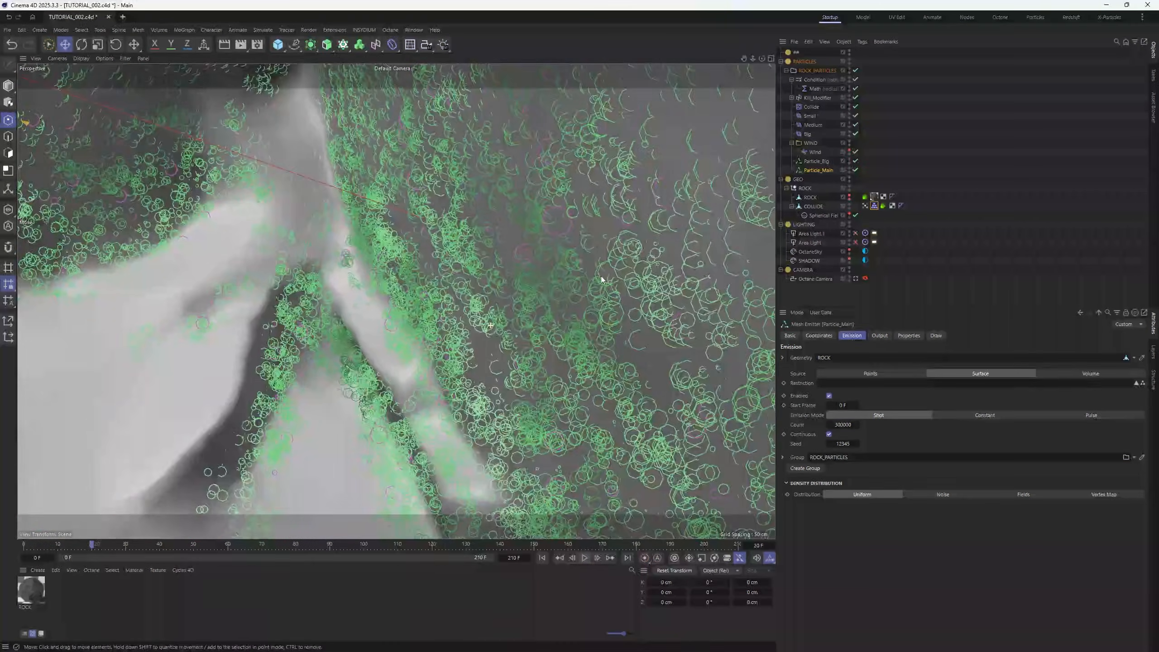
scroll(484, 285, "up", 3)
key("shift+f")
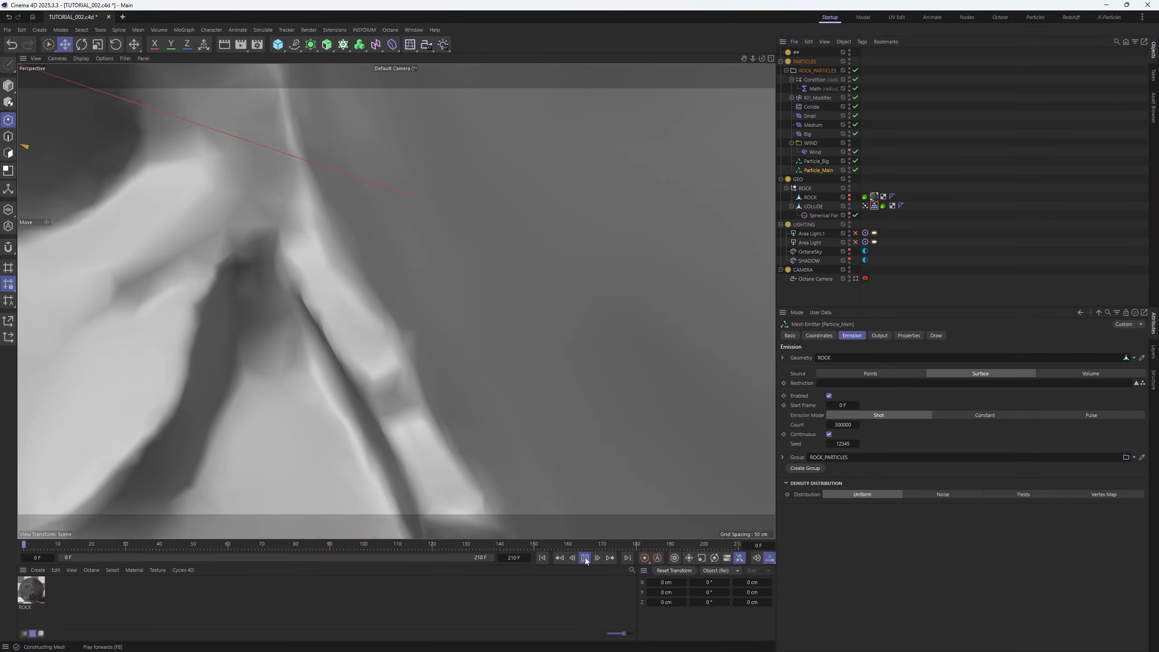
left_click(585, 558)
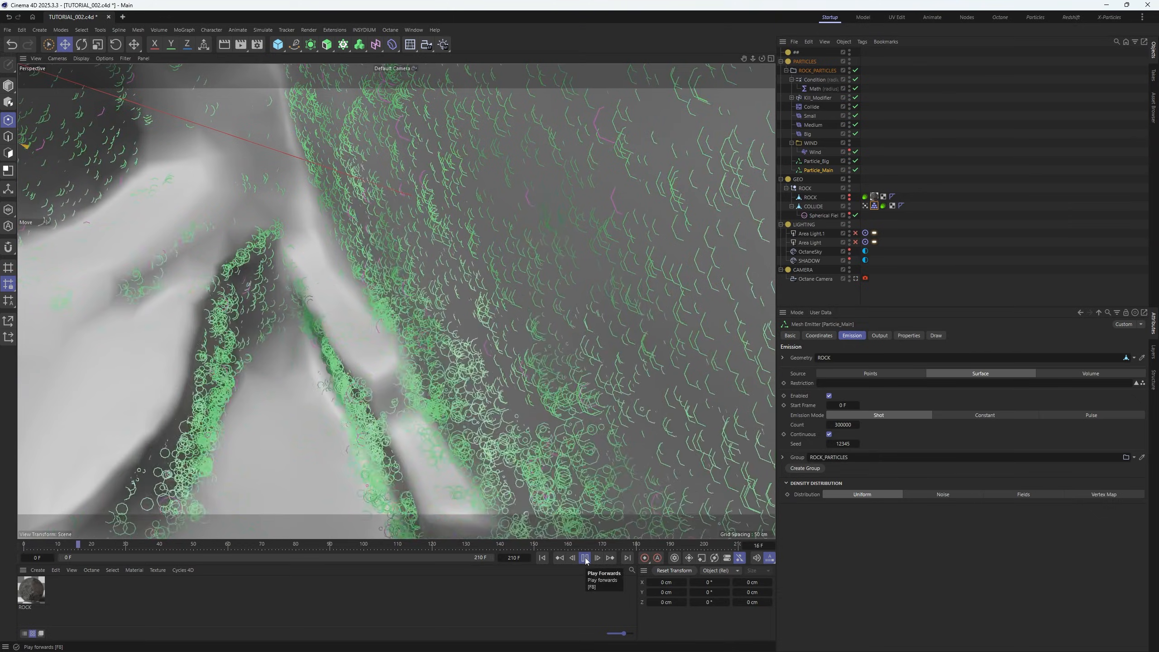
Stop and rewind the simulation, and scale the COLLIDE mesh down to about 202 x 283 x 156 cm
left_click(586, 561)
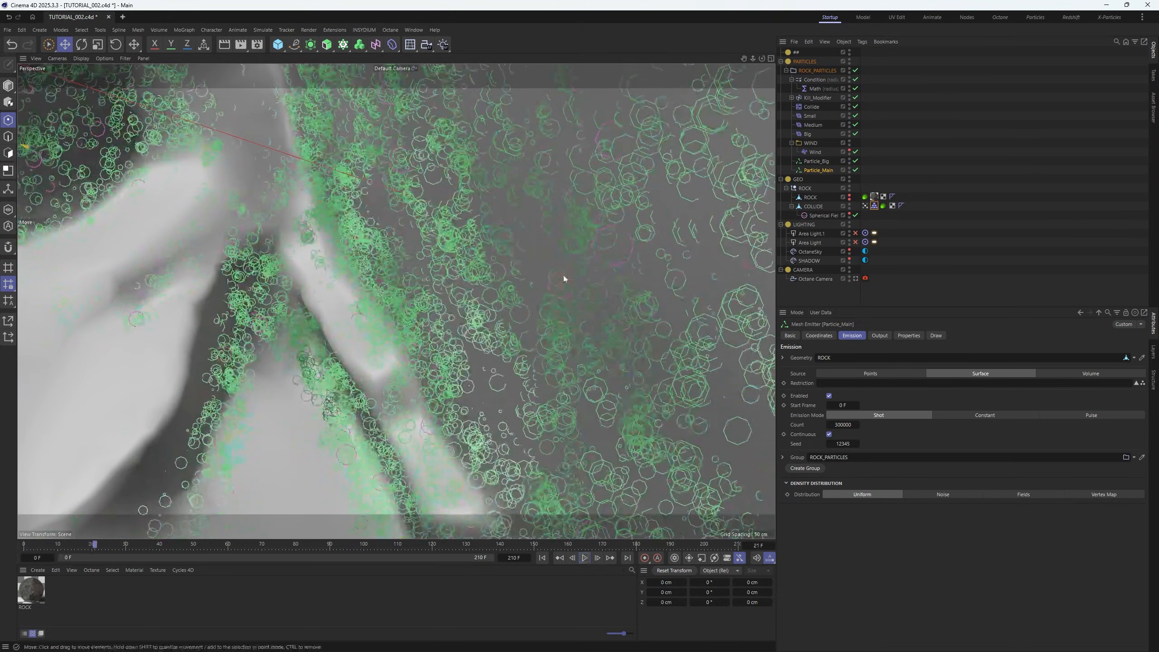
left_click(543, 559)
left_click(813, 208)
key("t")
left_click(9, 85)
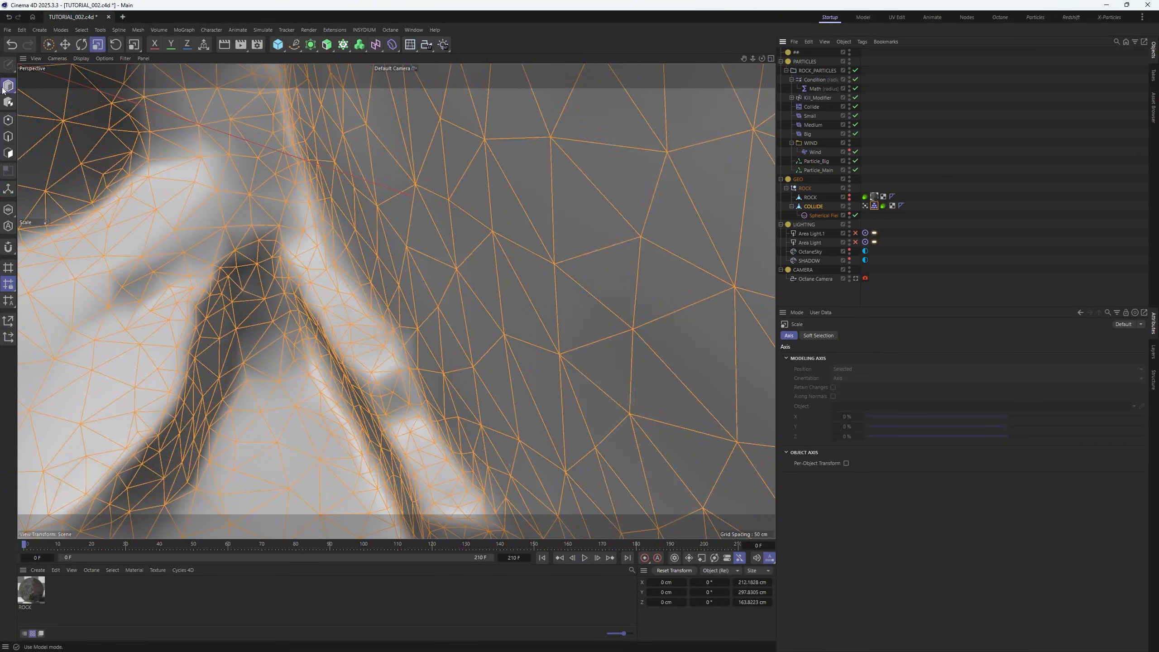
left_click_drag(468, 217, 443, 270)
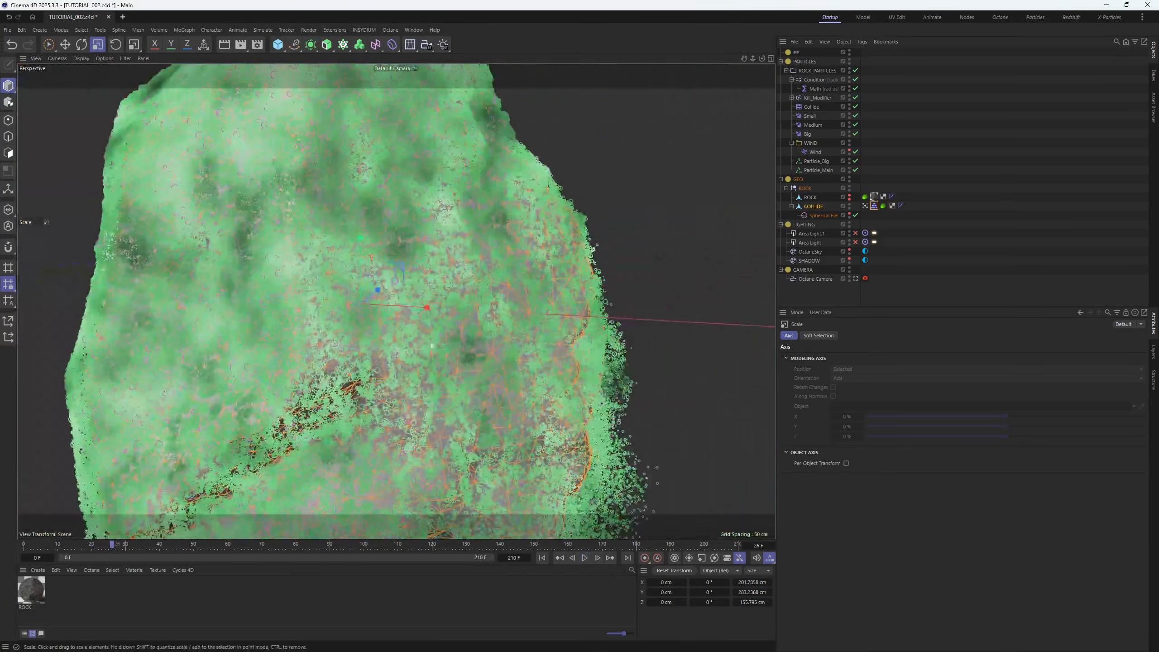
Inspect the particles against the scaled collider up close and from a distance, playing the simulation a few frames further
middle_click_drag(566, 333, 478, 344, "alt")
right_click_drag(479, 344, 570, 327, "alt")
middle_click_drag(570, 326, 478, 347, "alt")
right_click_drag(478, 348, 519, 348, "alt")
left_click_drag(519, 348, 477, 367, "alt")
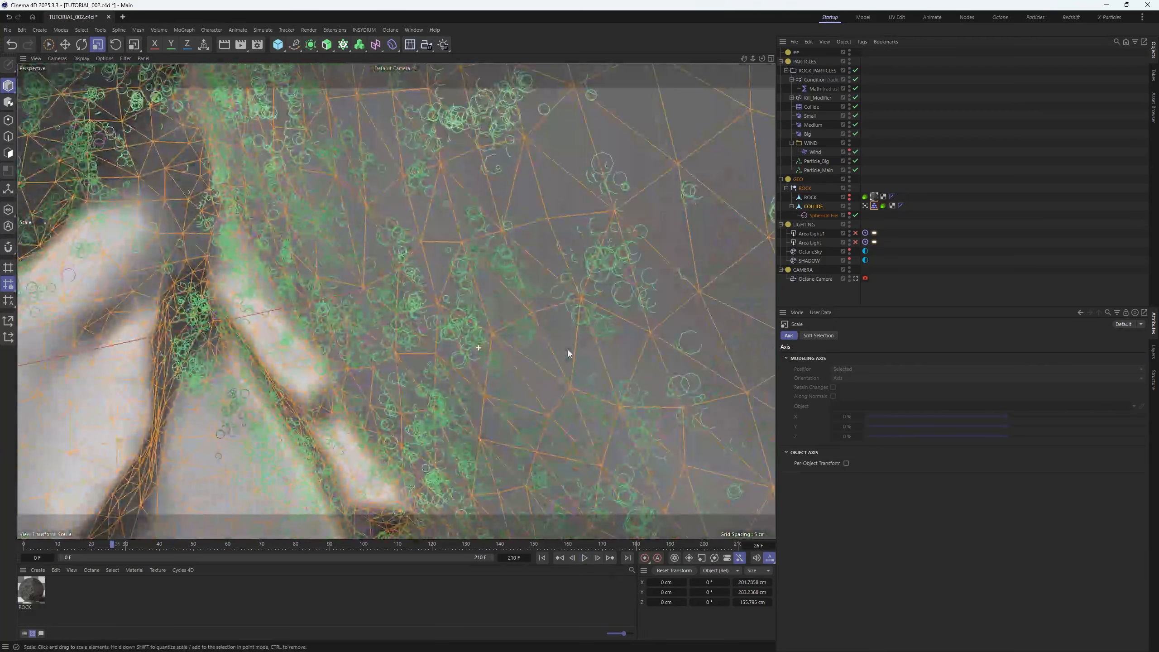
left_click(585, 558)
left_click(584, 558)
right_click_drag(478, 158, 411, 219, "alt")
left_click_drag(567, 233, 679, 207, "alt")
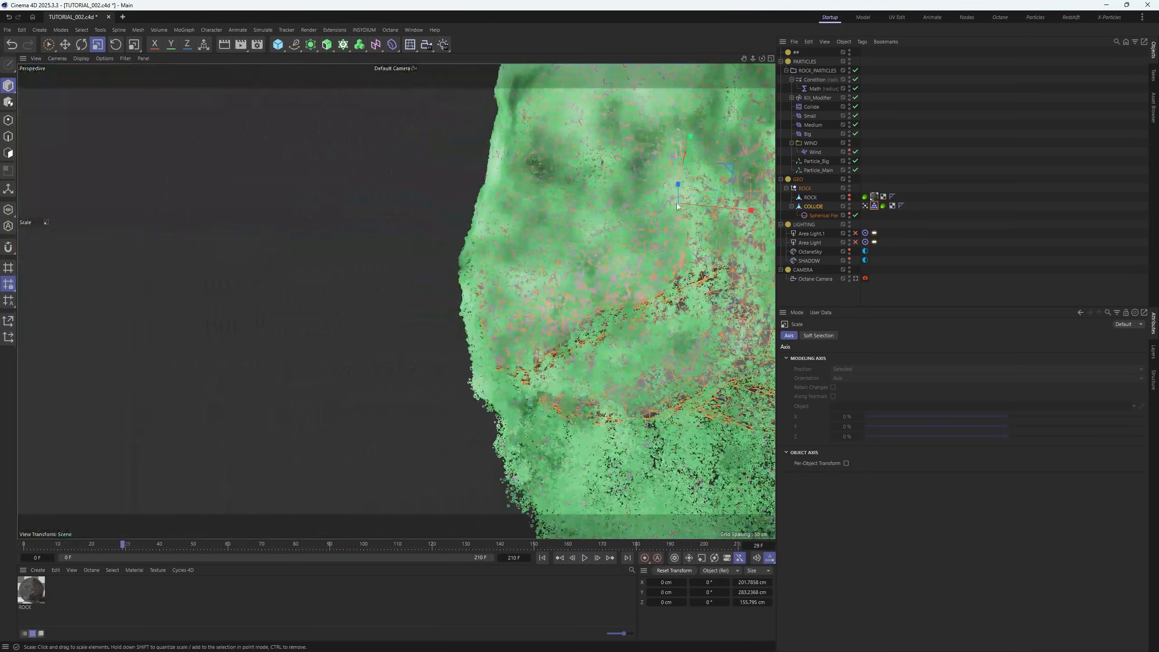
middle_click_drag(679, 207, 490, 274, "alt")
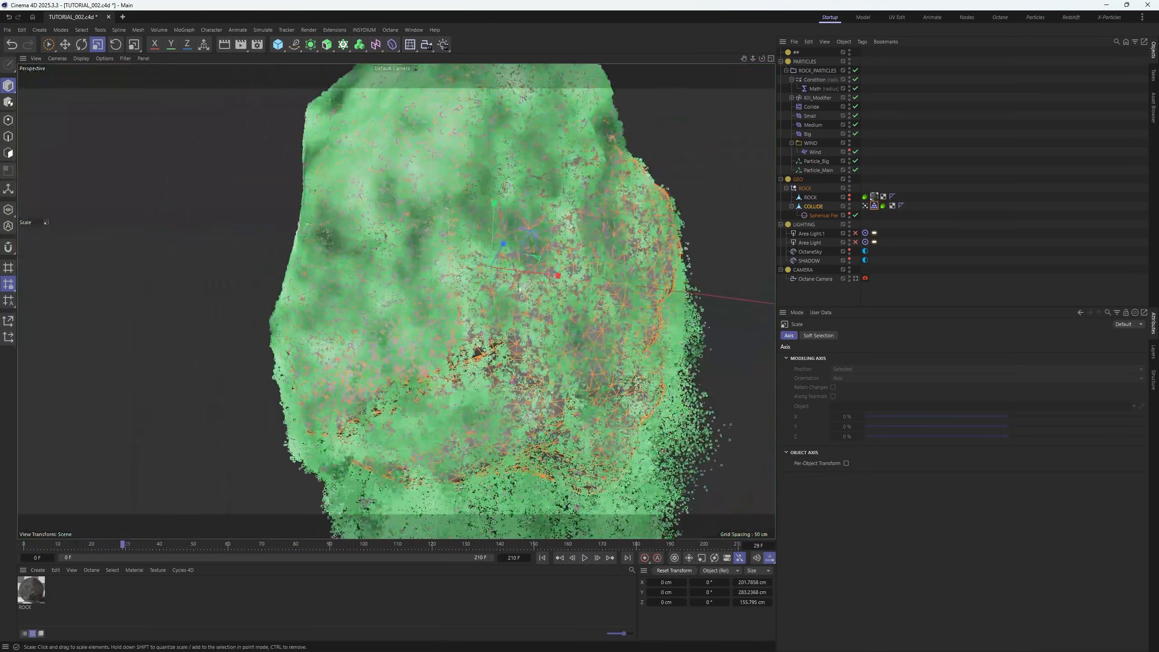
right_click_drag(491, 274, 598, 249, "alt")
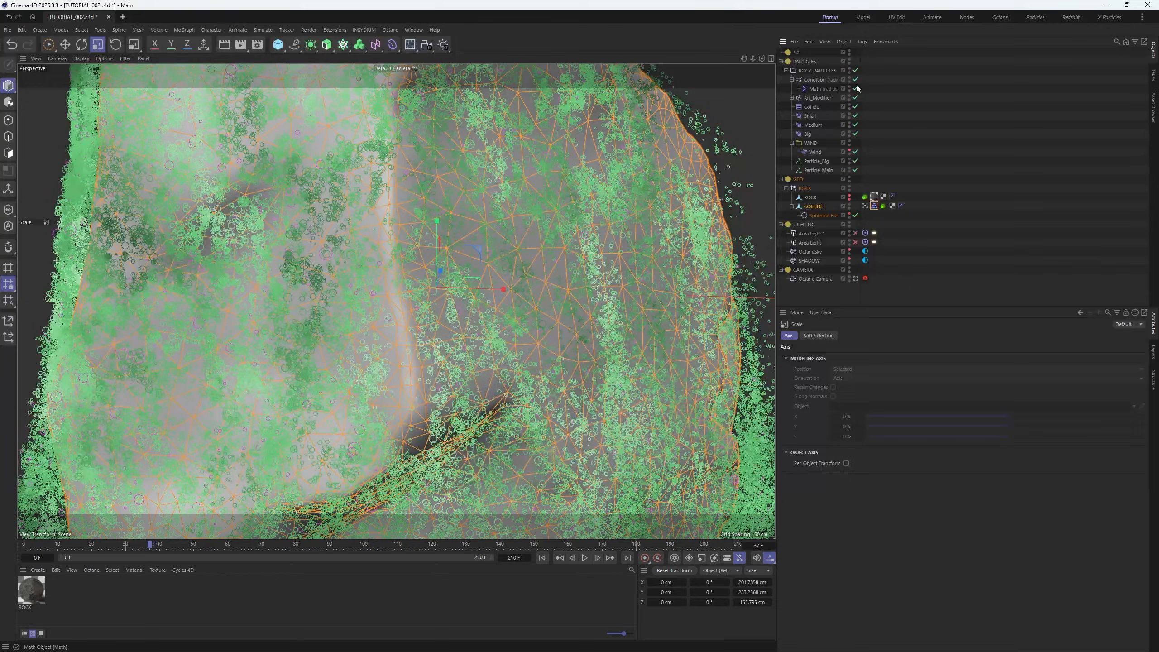
Disable the Condition and its Math modifier, replay the simulation from the start, inspect the particles, and re-enable both modifiers
left_click_drag(857, 89, 856, 79)
left_click(542, 558)
left_click(586, 557)
right_click_drag(618, 304, 472, 339, "alt")
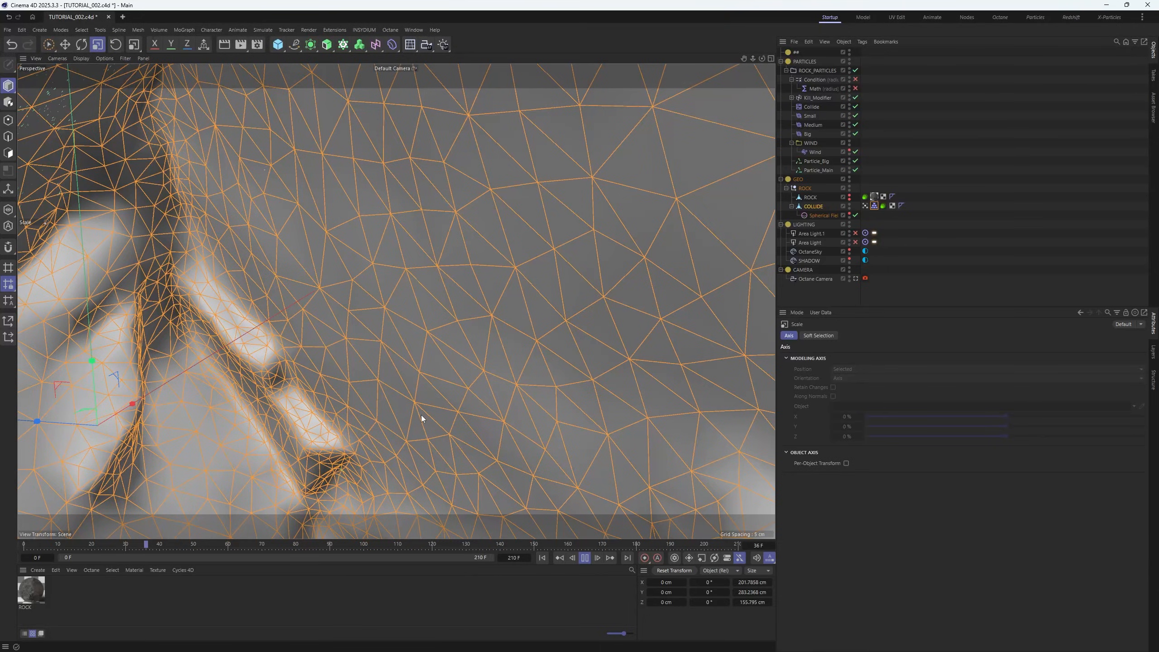
left_click(584, 561)
right_click_drag(400, 334, 349, 364, "alt")
mouse_move(472, 325)
left_mouse_down("alt")
mouse_move(432, 316)
mouse_move(493, 326)
left_mouse_up("alt")
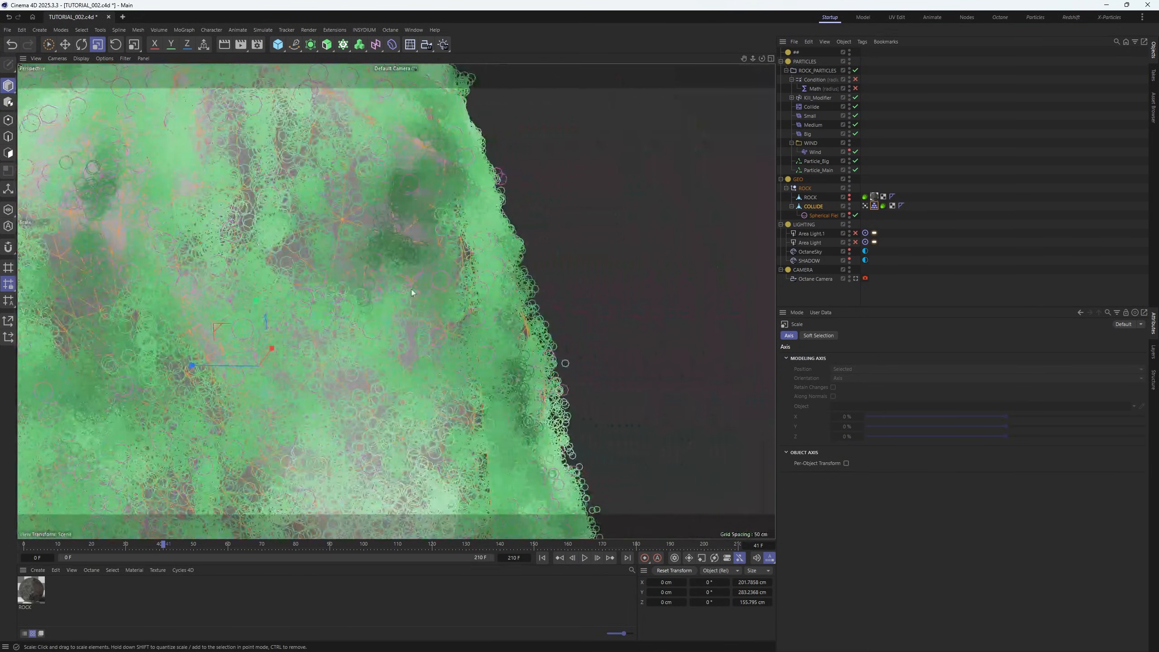
mouse_move(411, 289)
right_mouse_down("alt")
mouse_move(444, 281)
mouse_move(403, 292)
mouse_move(427, 290)
right_mouse_up("alt")
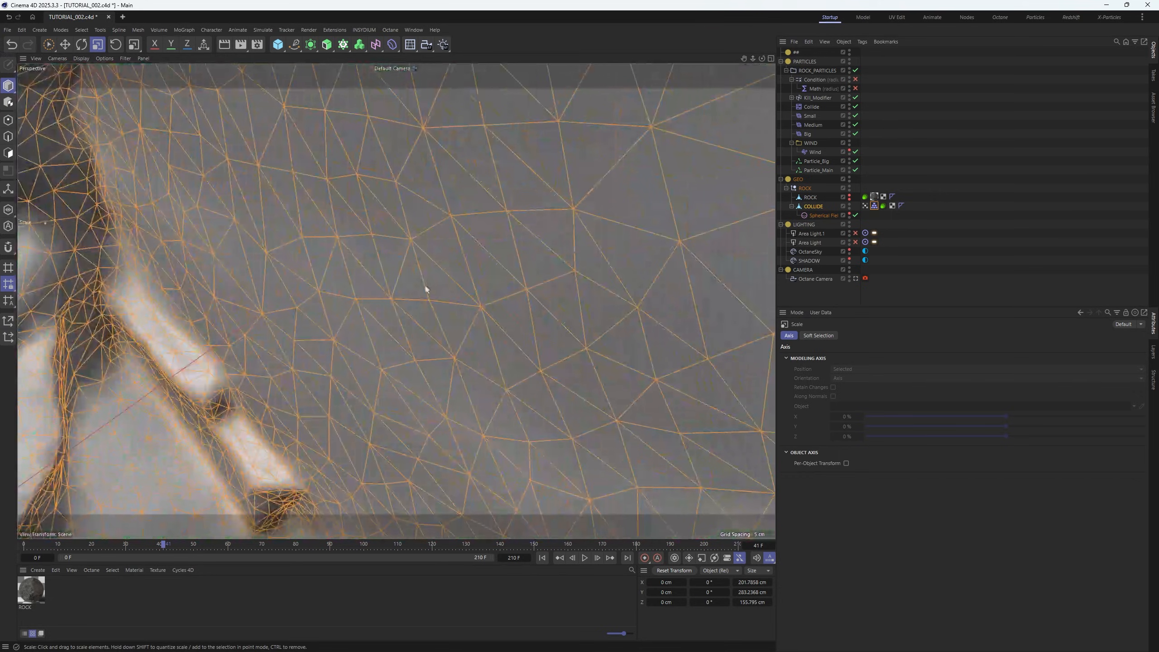
left_click(856, 88)
Set the Math modifier's operation to Add and replay the simulation to about frame 27 to inspect the whole rock
left_click(823, 89)
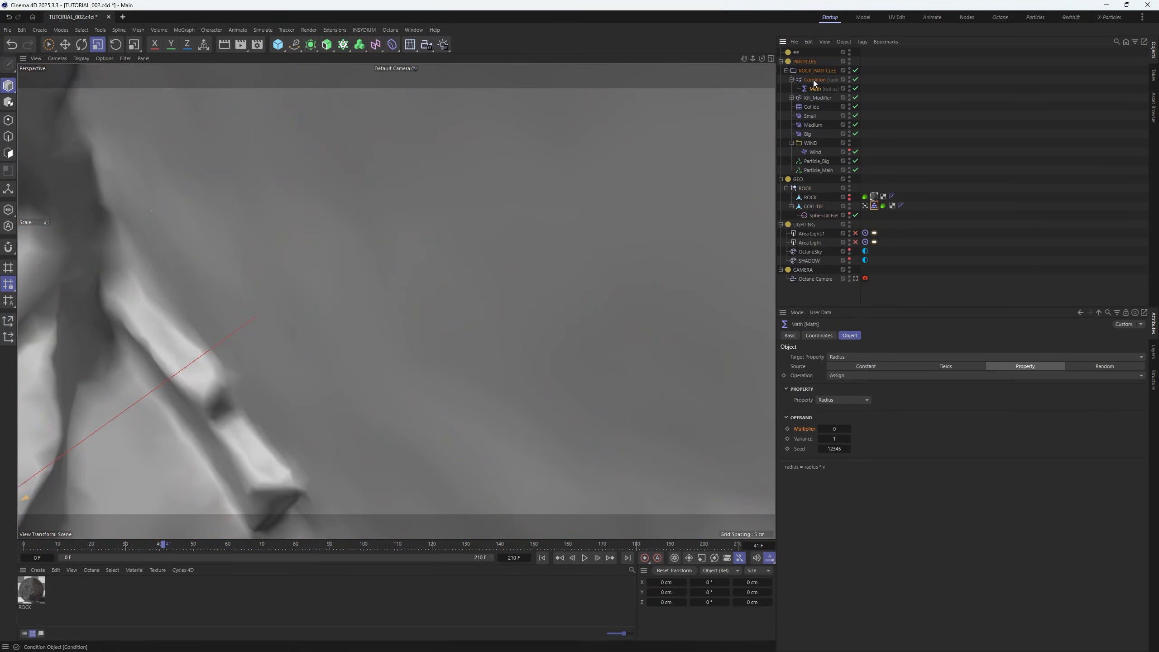
key("ctrl+z")
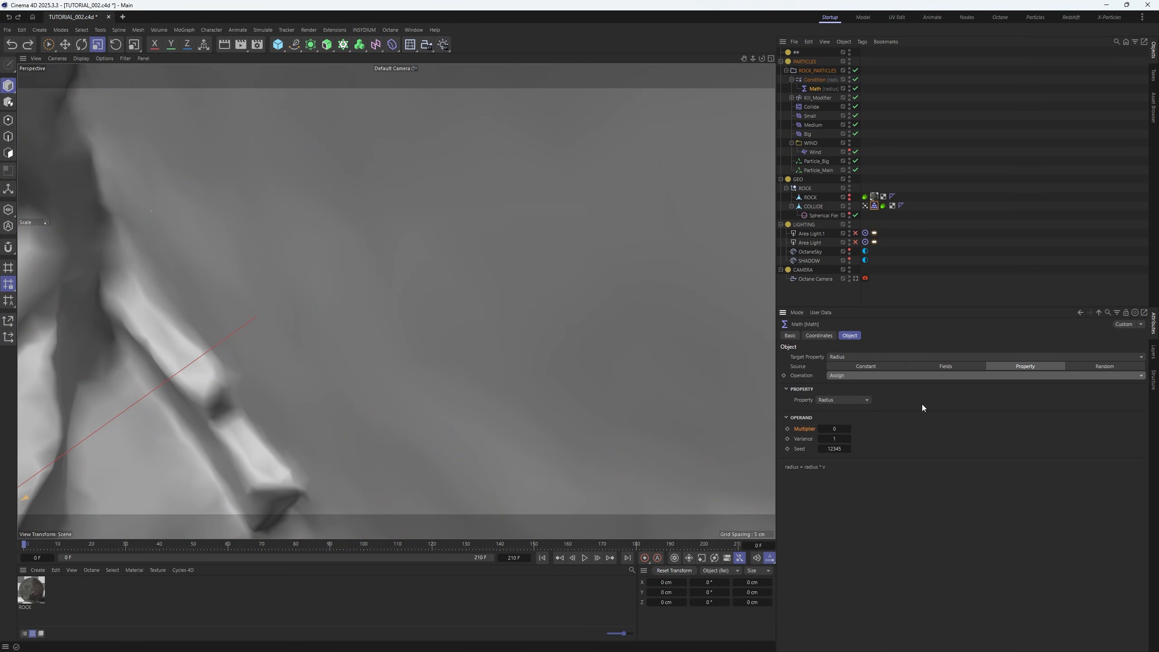
left_click(853, 377)
left_click(850, 397)
left_click(585, 558)
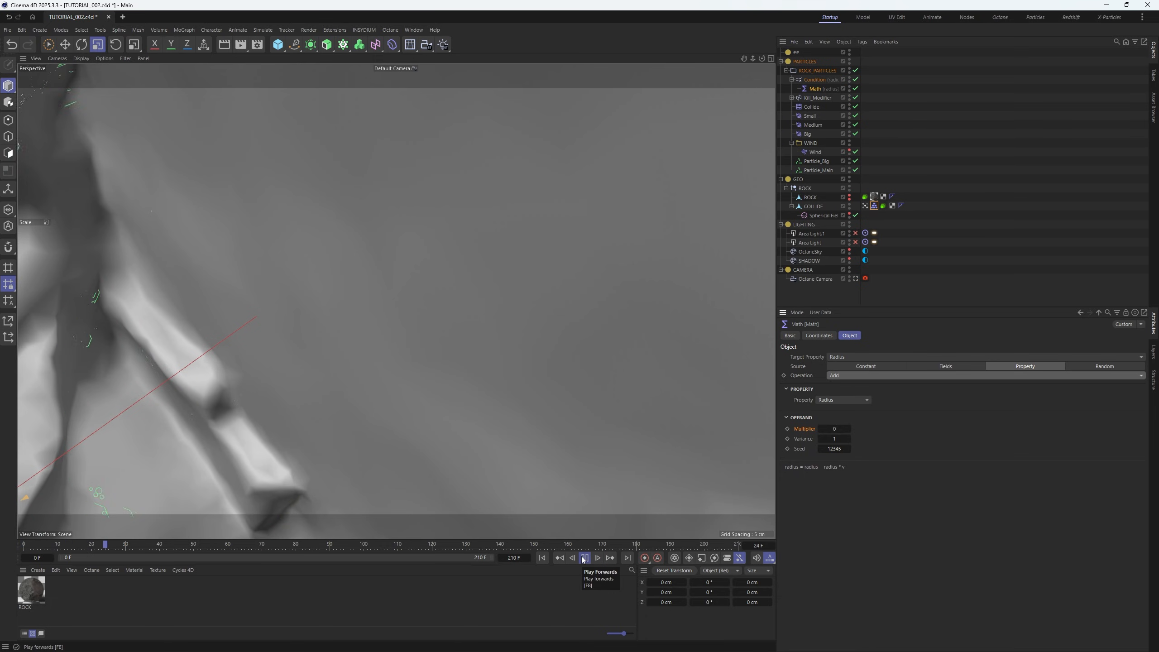
left_click(584, 558)
scroll(481, 344, "down", 5)
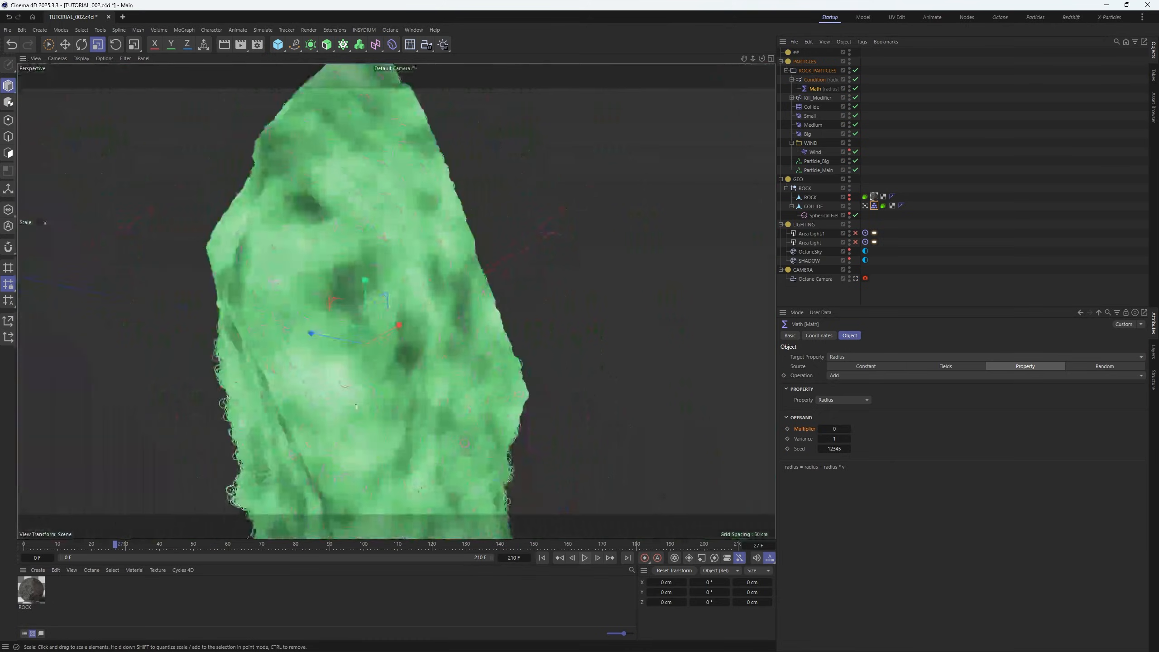
left_click_drag(419, 340, 457, 265, "alt")
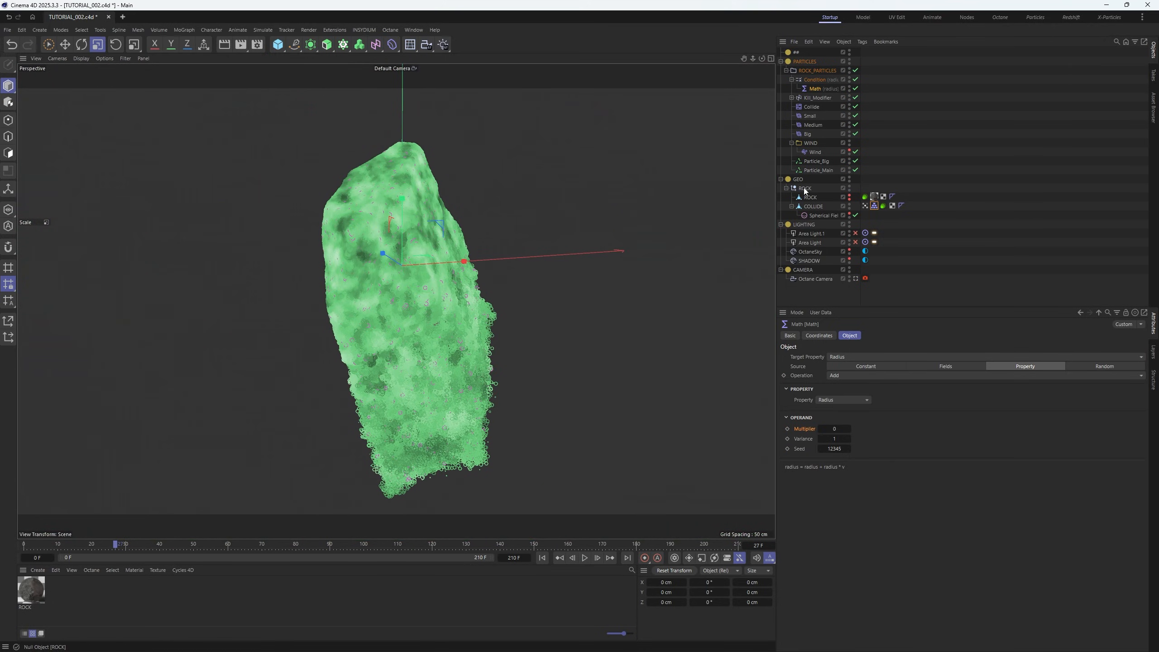
Set Particle_Main's emission count to 3000000 and play the simulation to about frame 18
left_click(818, 170)
double_click(839, 425)
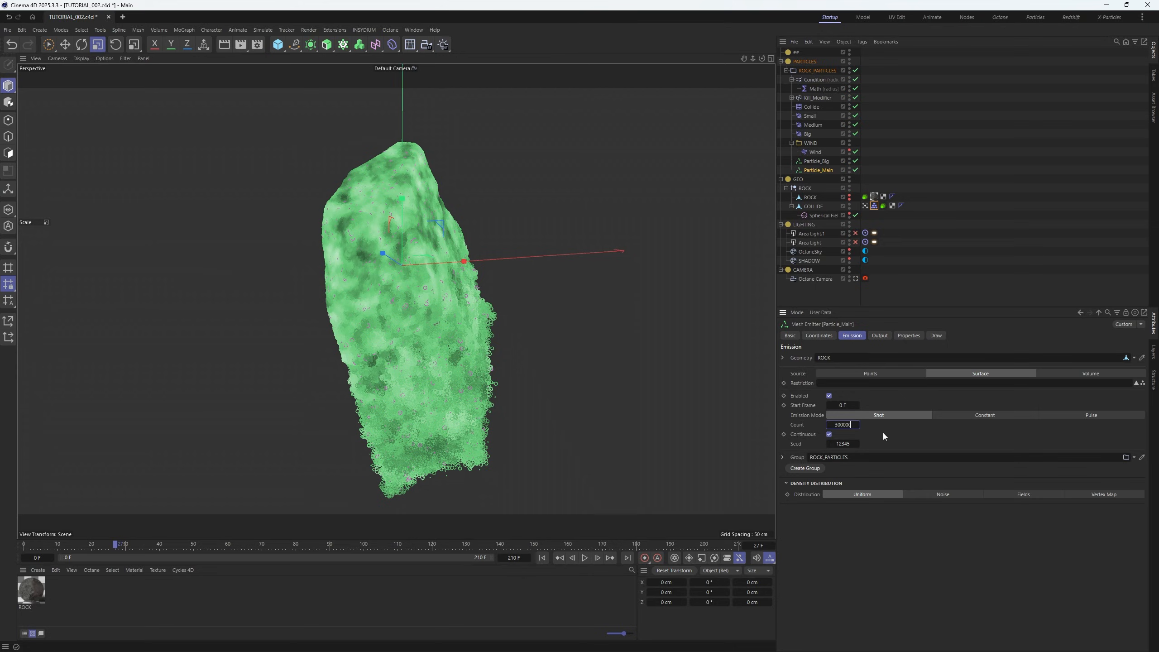
type("3000000")
left_click(585, 558)
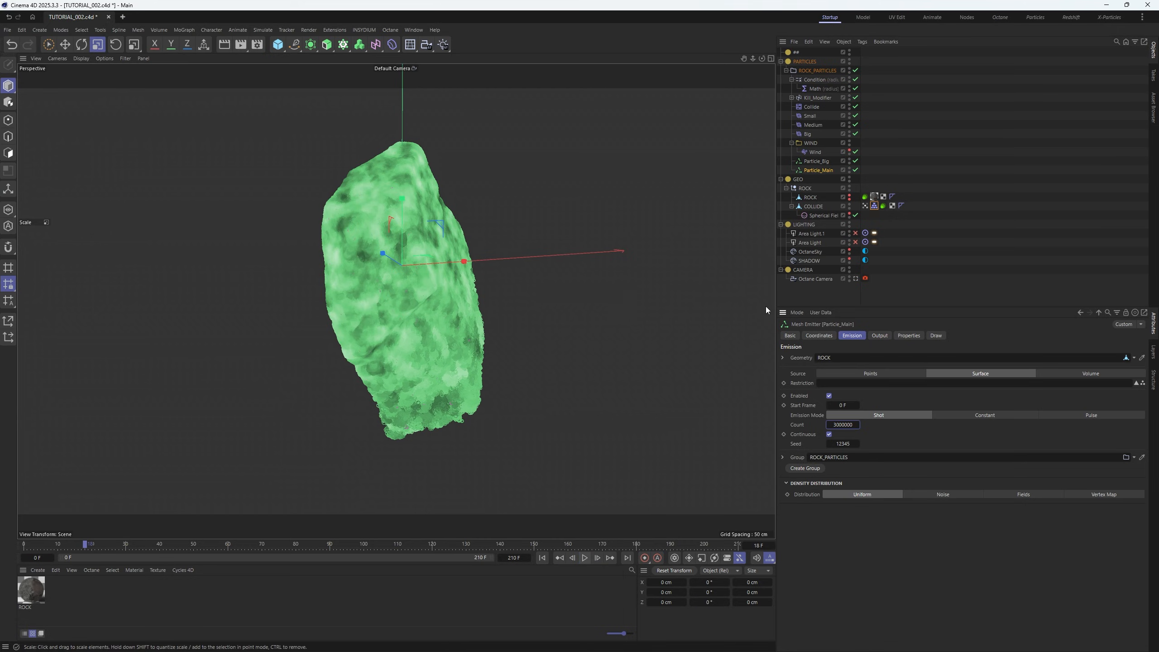
left_click_drag(762, 59, 723, 60)
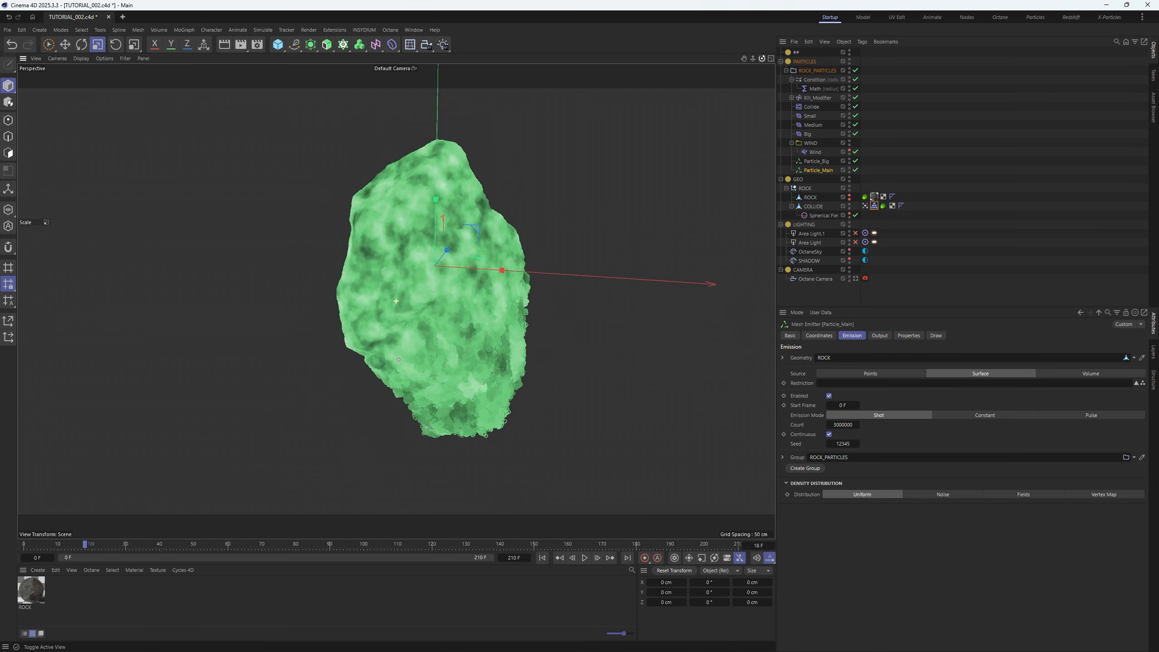
Scrub the simulation to frame 30 and inspect the falling particles around the rock
left_click(932, 96)
left_click(804, 75)
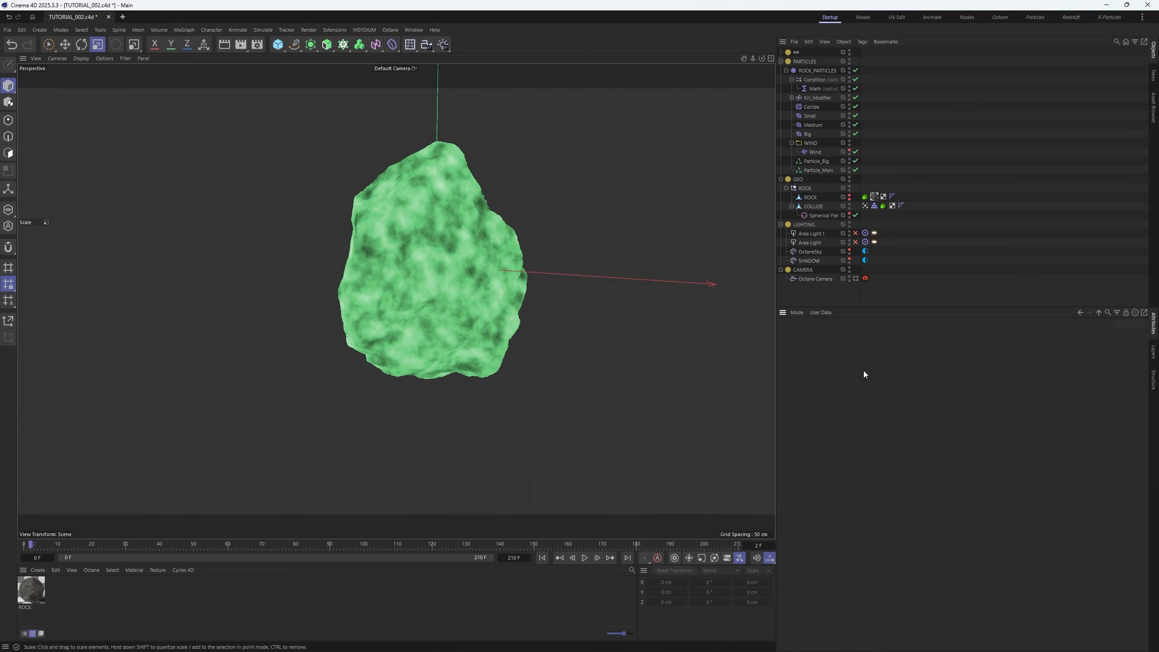
left_click(129, 552)
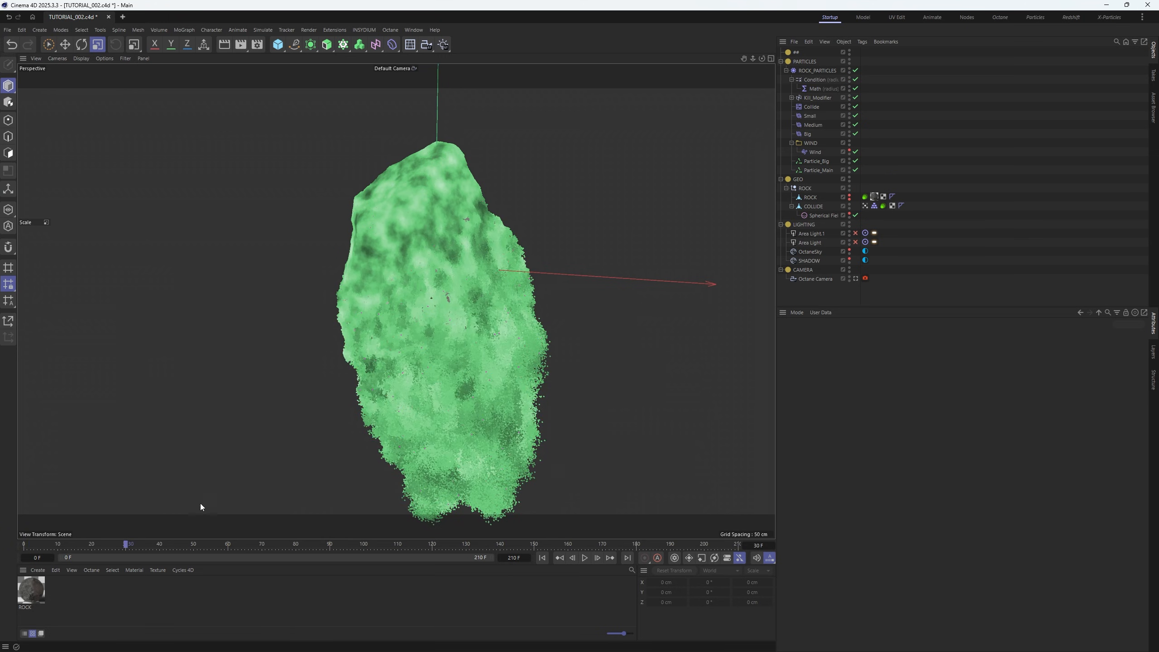
left_click_drag(499, 321, 523, 271, "alt")
scroll(444, 316, "down", 5)
scroll(450, 295, "up", 4)
right_click_drag(524, 271, 458, 312, "alt")
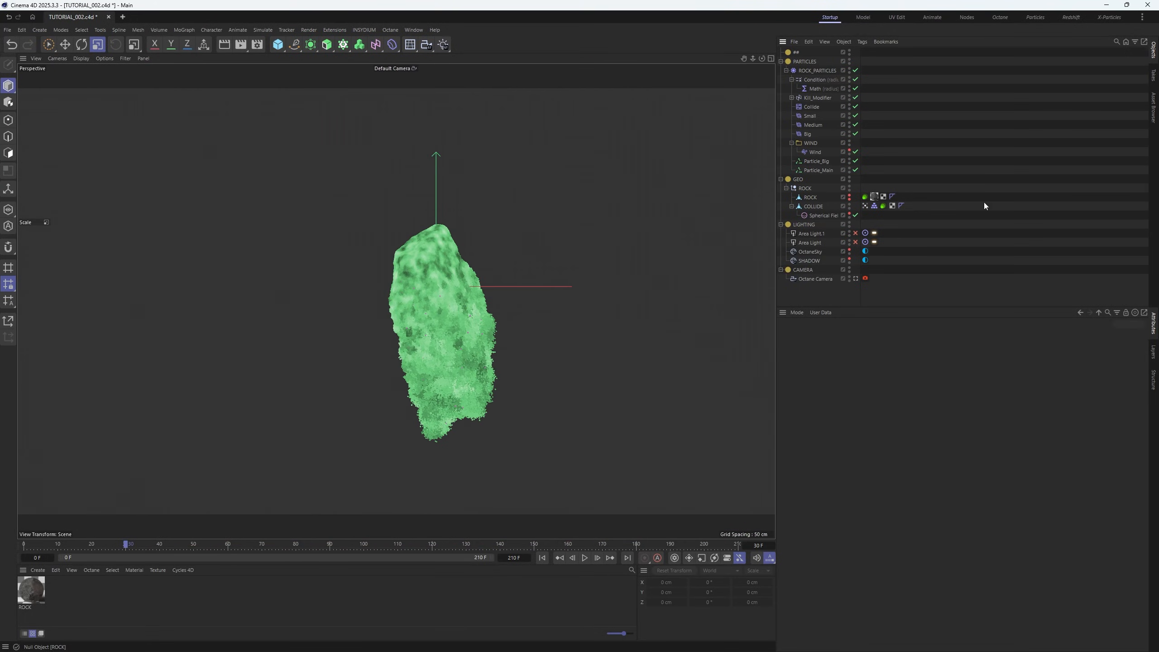
Look through the Octane Camera, move it closer to the rock, and go to frame 23
left_click(856, 280)
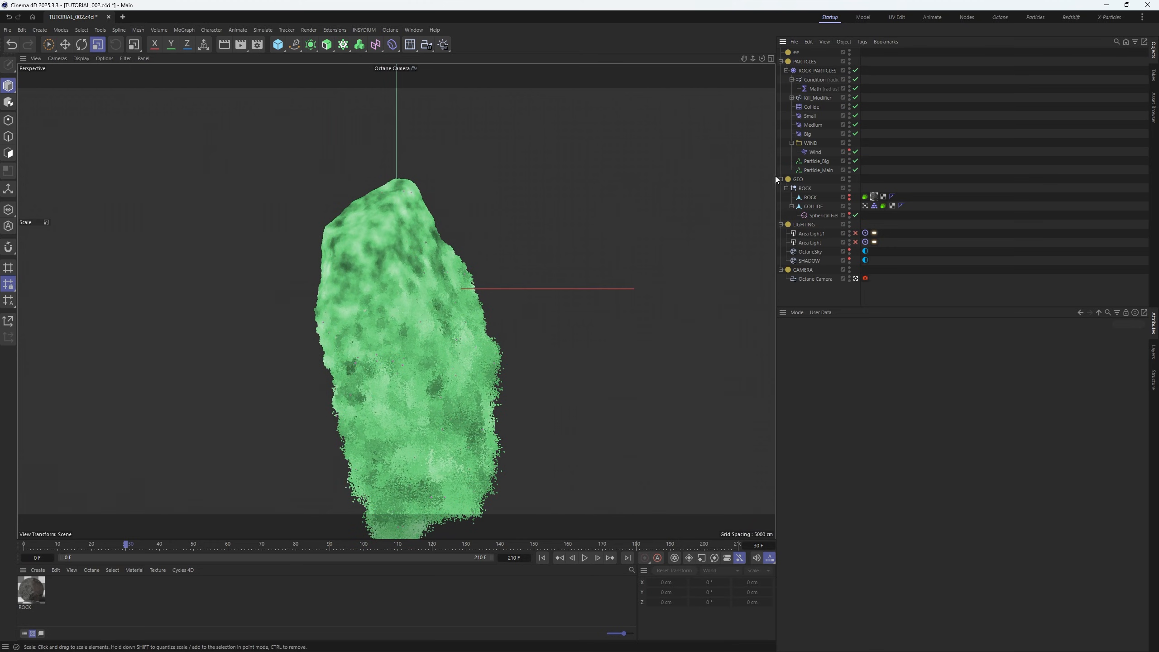
left_click_drag(754, 59, 802, 59)
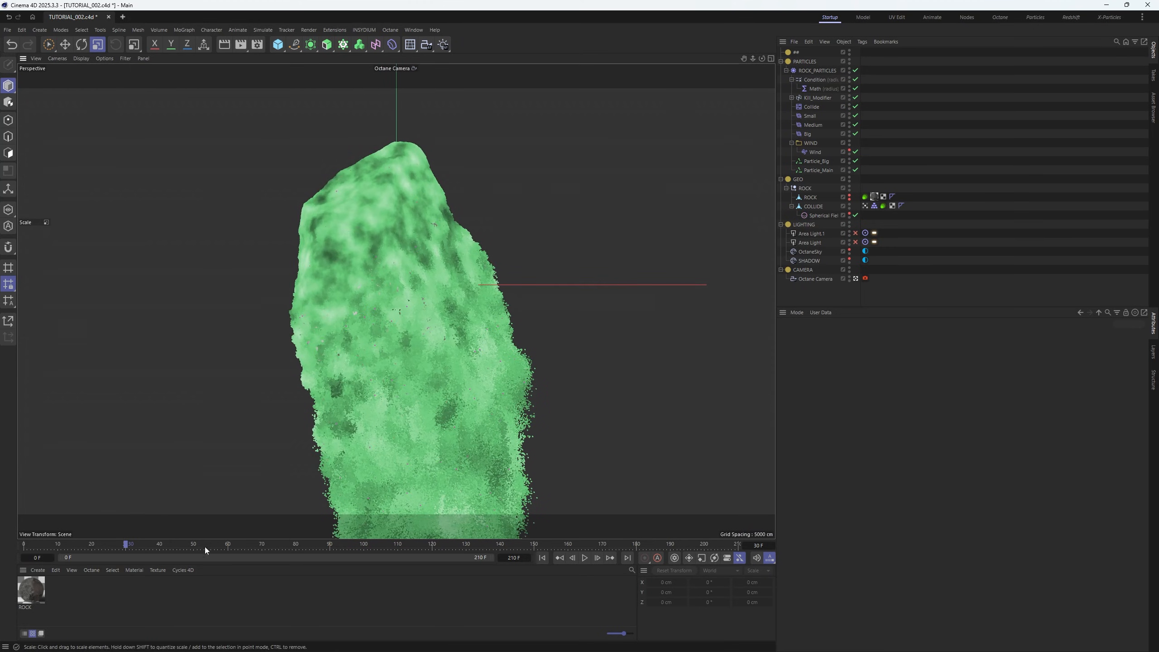
left_click(102, 546)
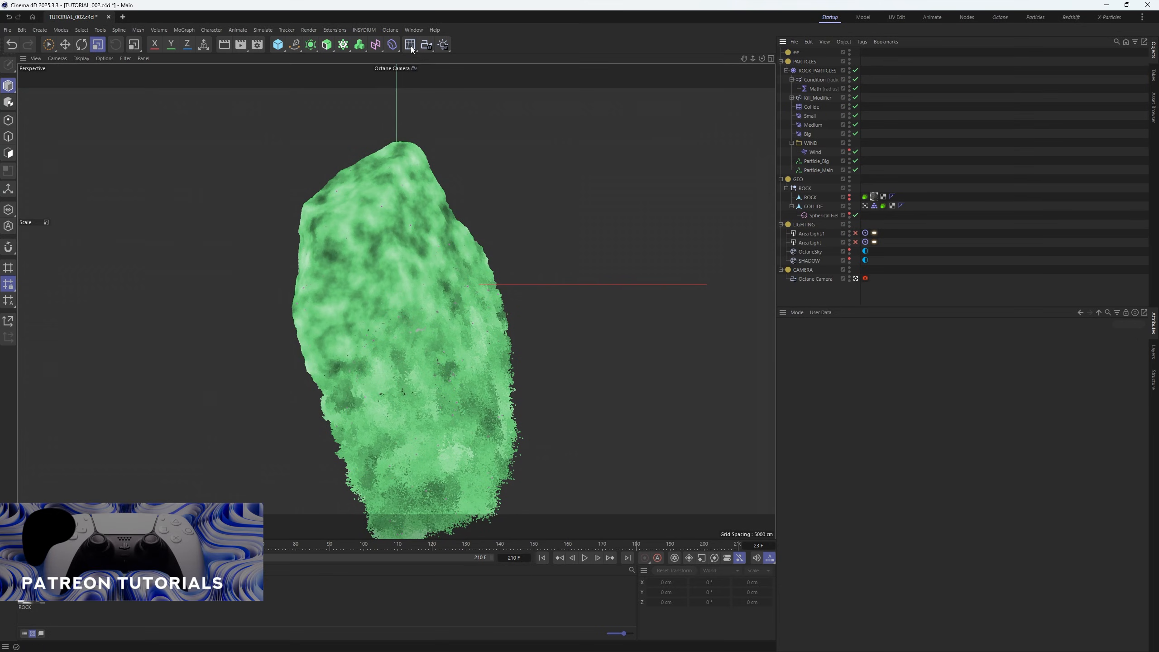
Open the Octane Live Viewer beside the viewport, enable both area lights, and start the live render
left_click(391, 31)
left_click(397, 58)
left_click_drag(857, 242, 859, 232)
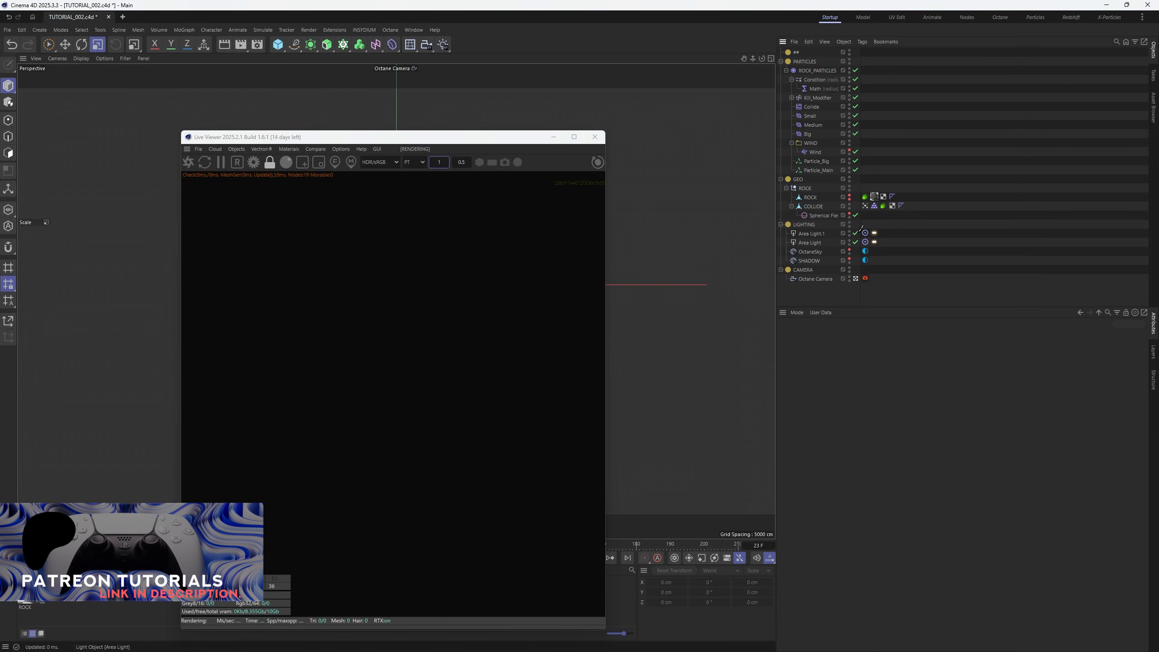
left_click_drag(187, 149, 28, 68)
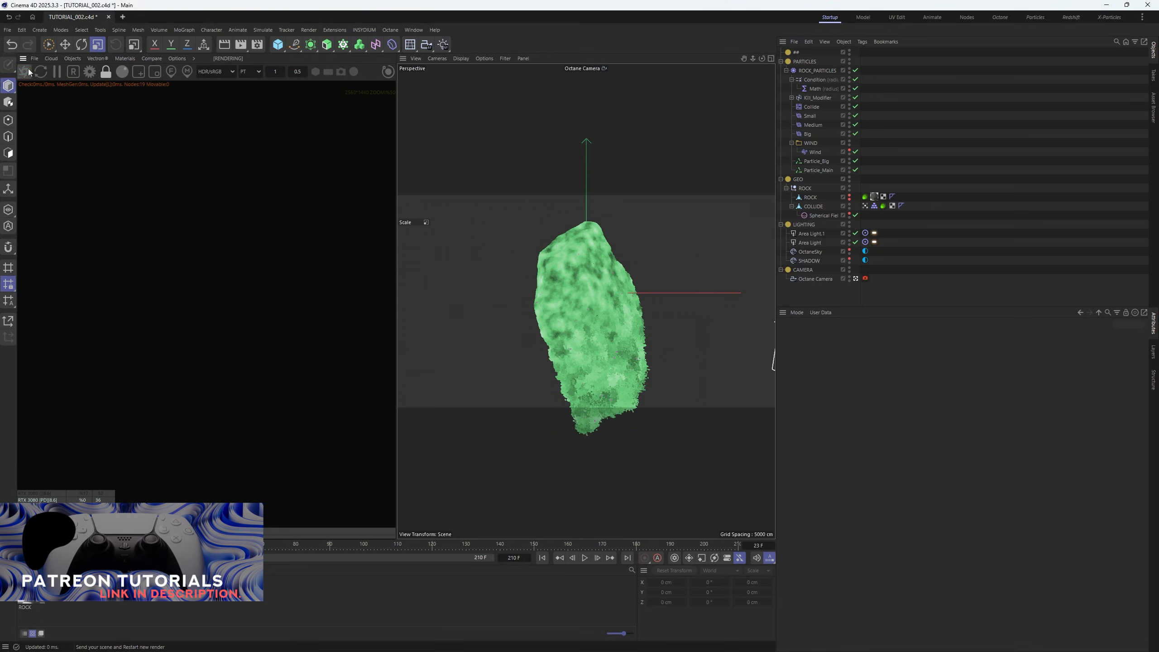
left_click(28, 69)
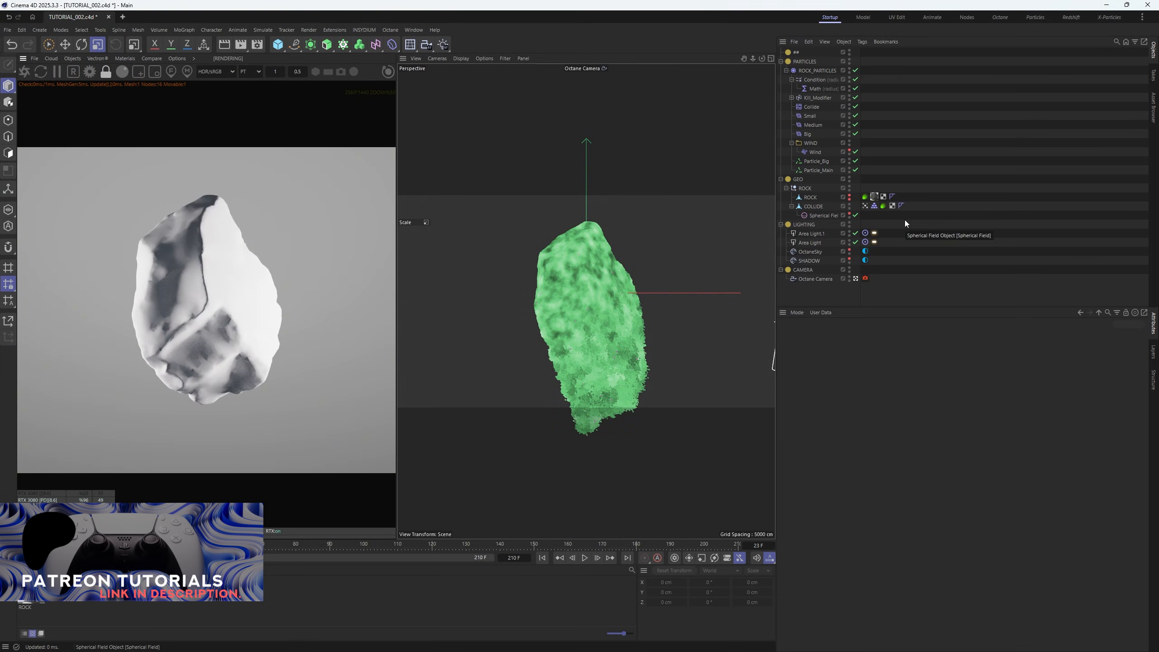
Hide the COLLIDE mesh in viewport and render, and make the ROCK mesh visible in the Octane render
scroll(267, 277, "up", 1)
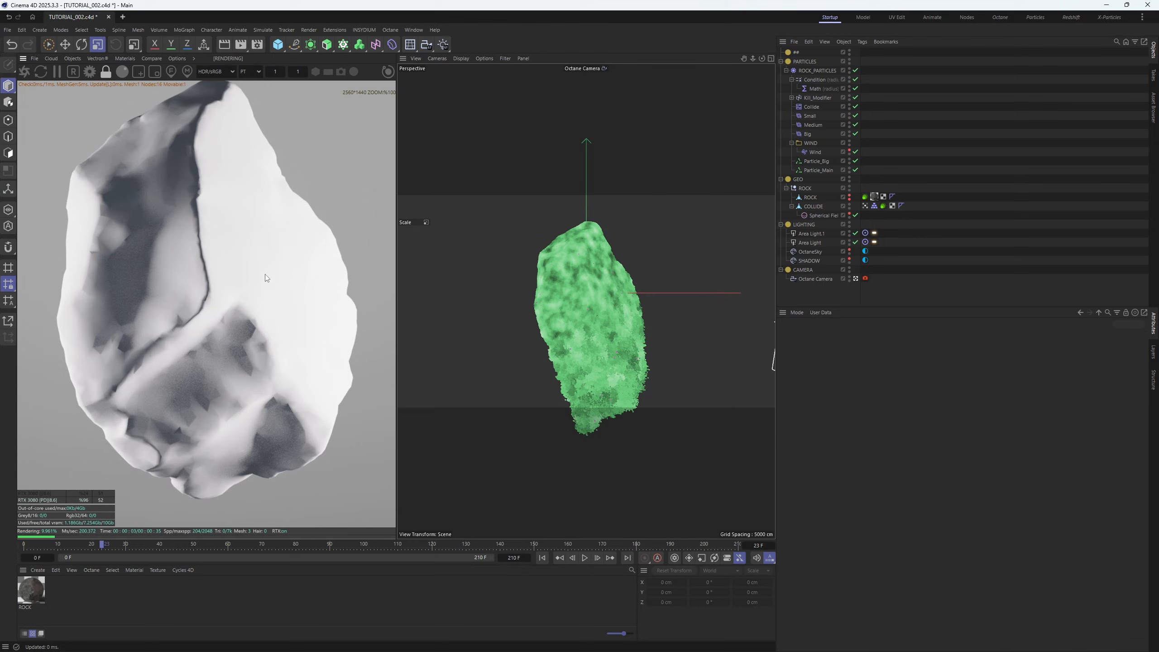
double_click(850, 207)
left_click(849, 200)
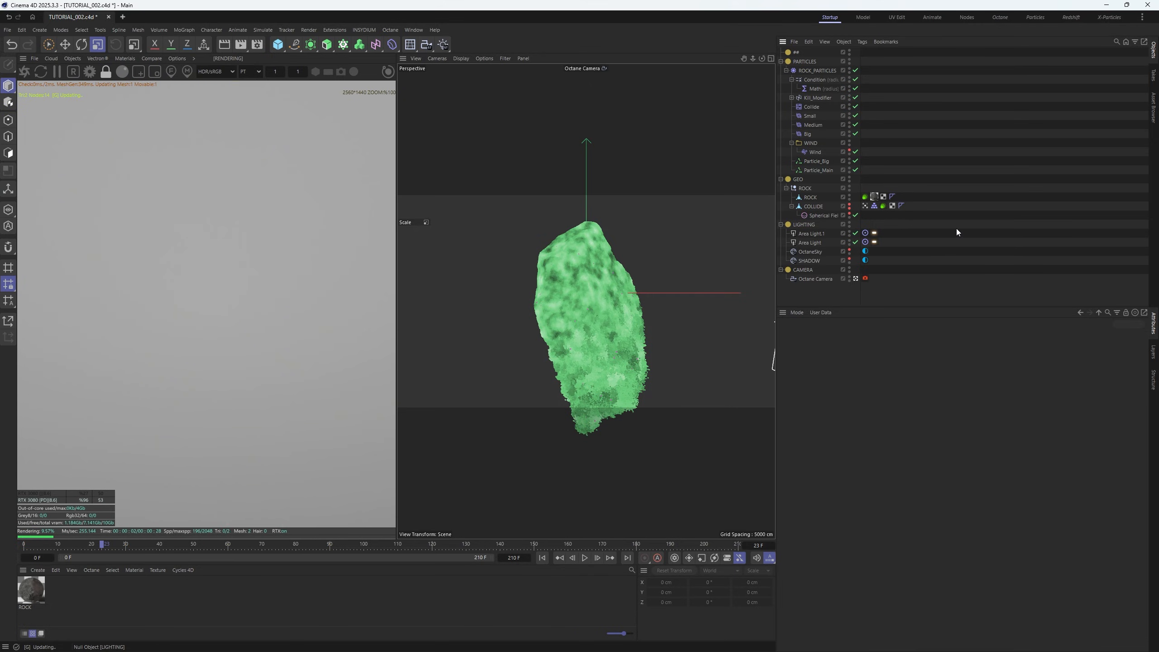
Add a cube and set its size to 20 cm on all three axes
left_click(277, 45)
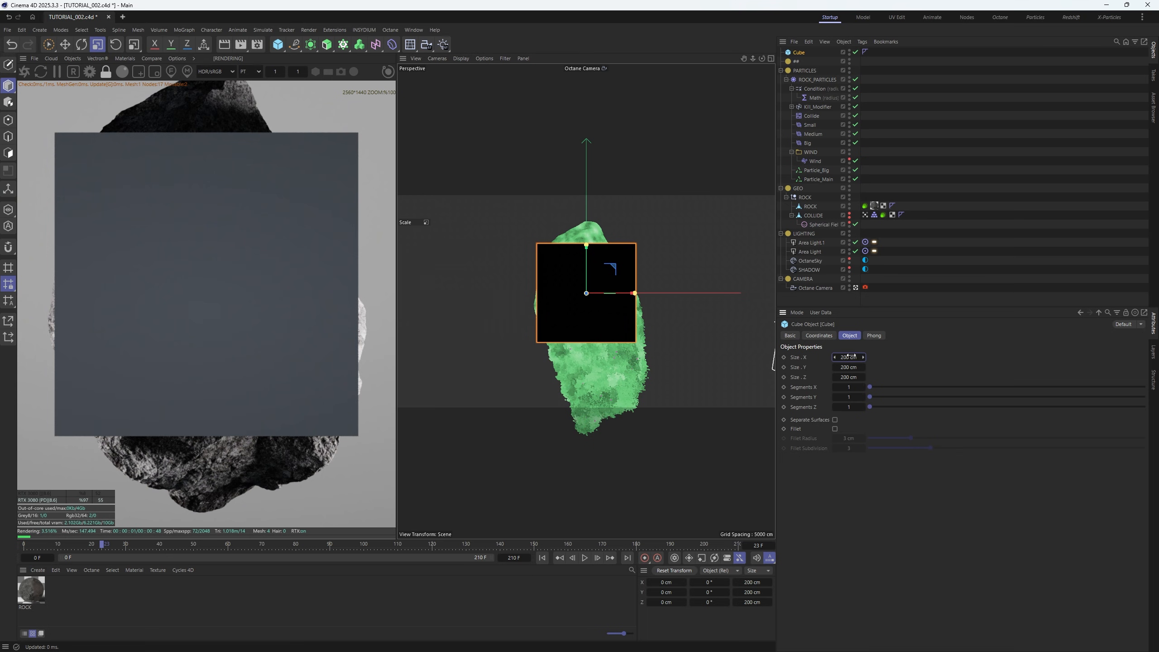
type("0")
key("Tab")
type("20")
key("Tab")
type("20")
key("Return")
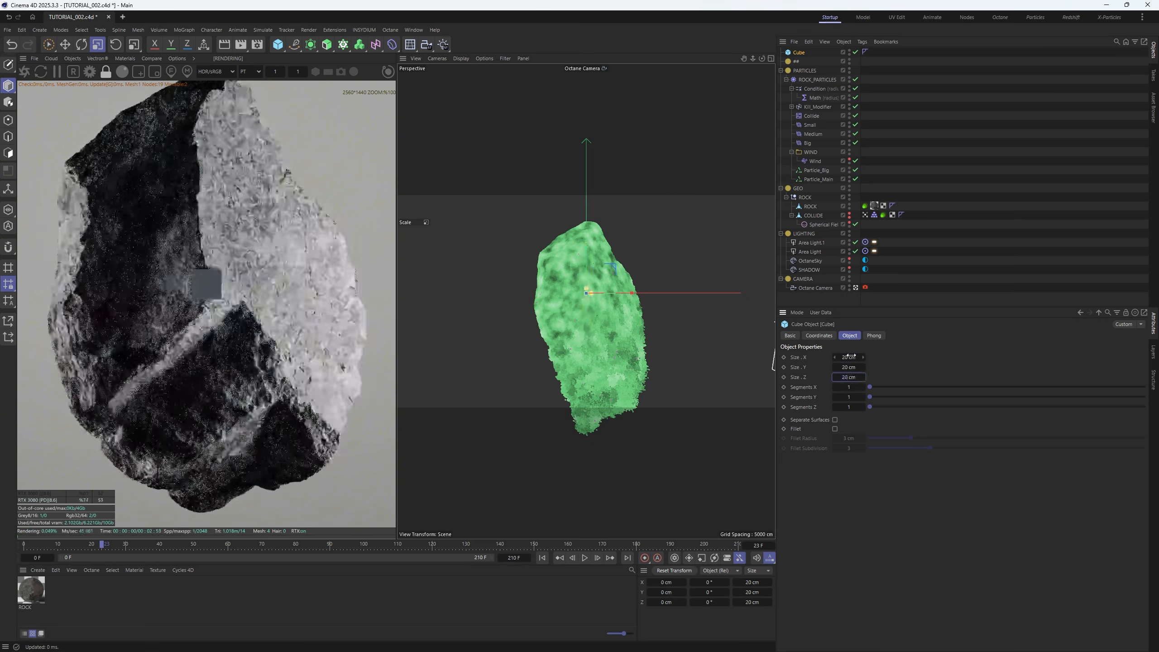
Move the cube out of frame to about 1259 cm in X and place it in the GEO group
key("e")
left_click_drag(632, 293, 1155, 293)
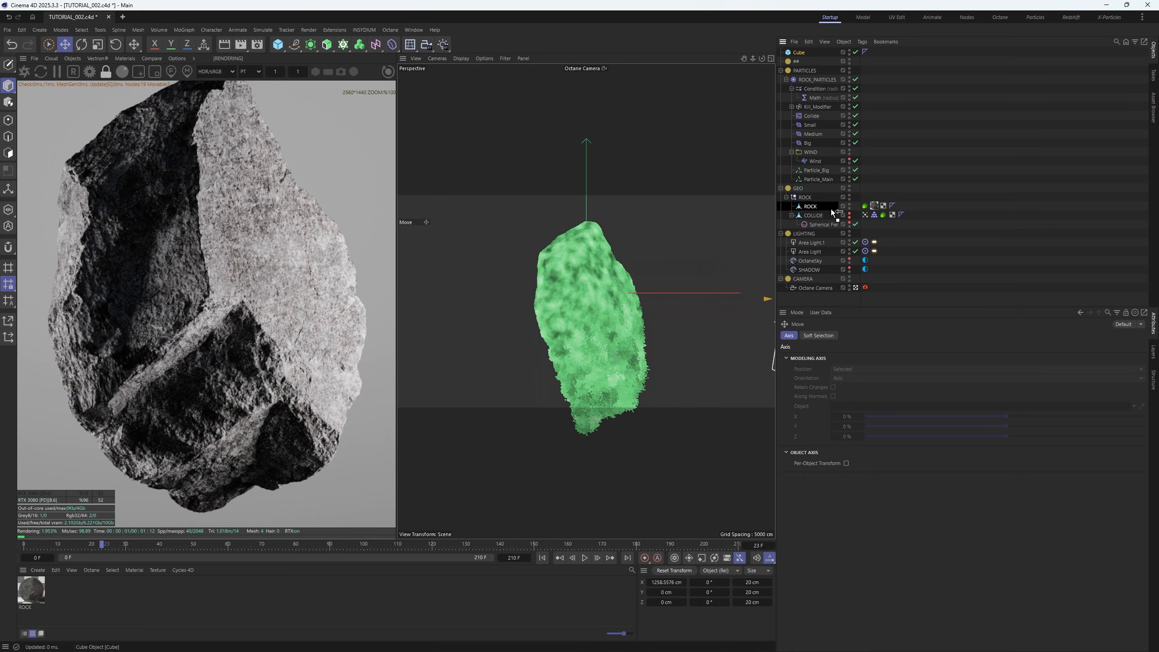
left_click_drag(832, 208, 802, 195)
Add an Octane Object tag to the ROCK_PARTICLES group
right_click(815, 71)
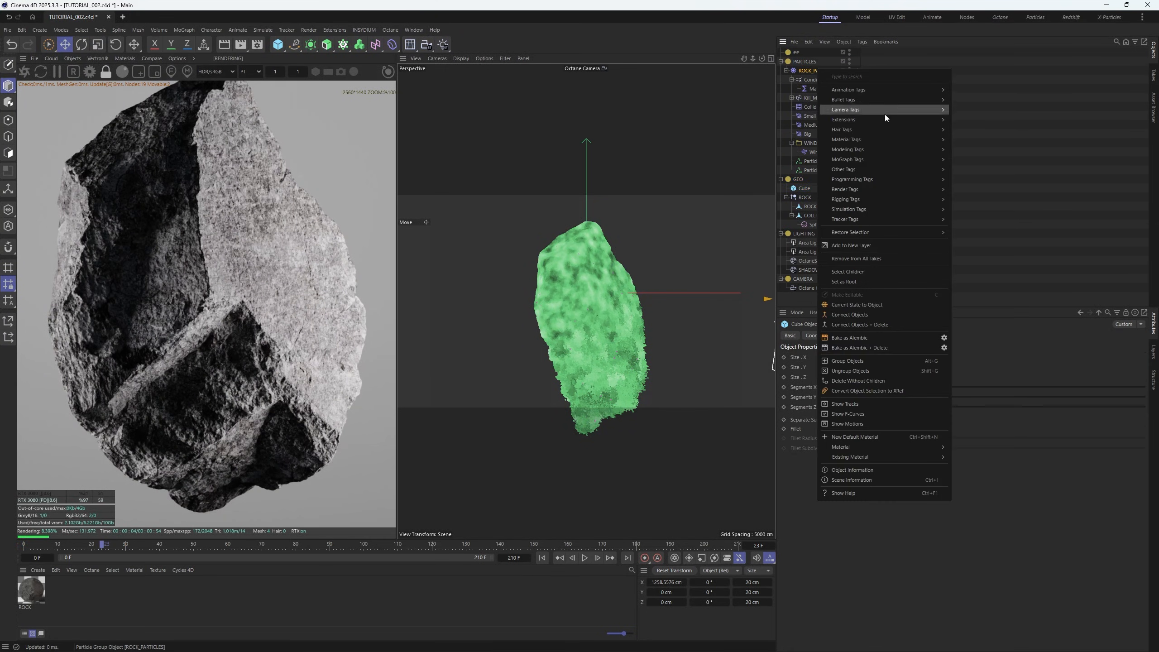
mouse_move(848, 119)
mouse_move(985, 130)
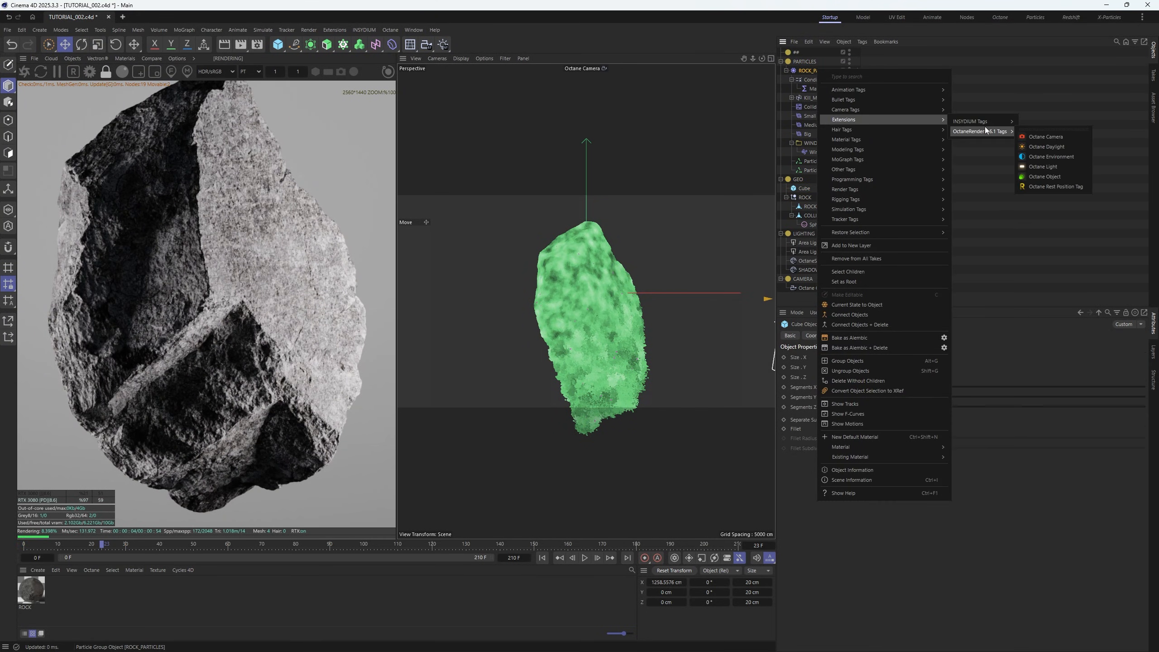
left_click(1050, 176)
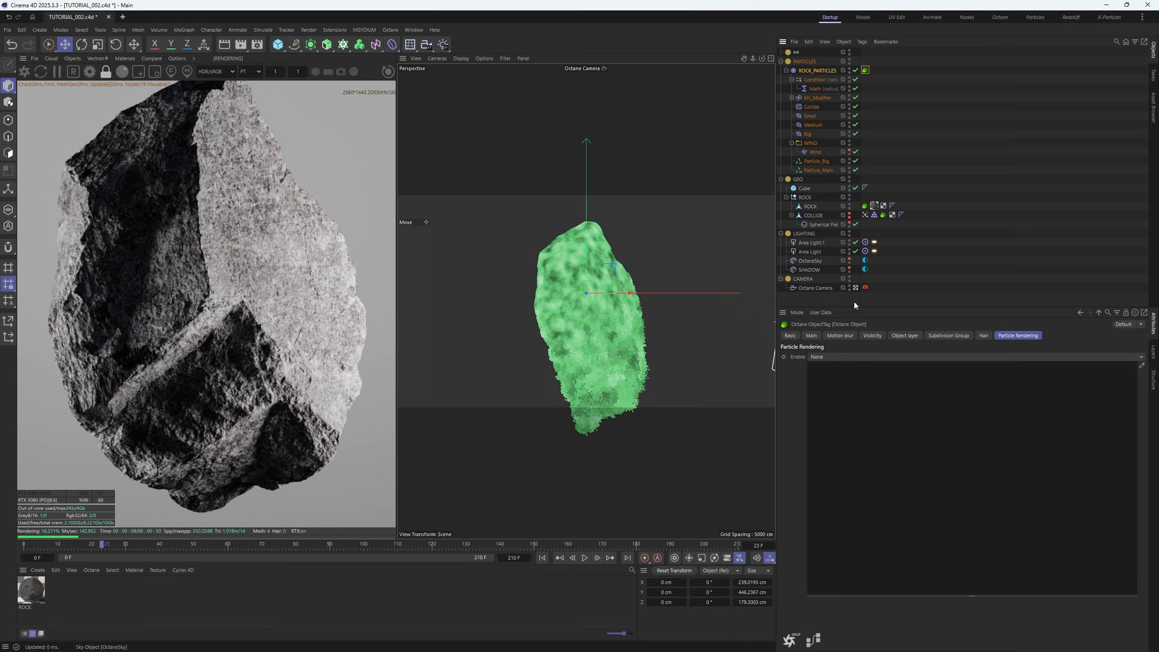
Set the ROCK_PARTICLES Octane tag's particle rendering to Geometry and assign the Cube as its instance object
left_click(835, 357)
left_click(826, 380)
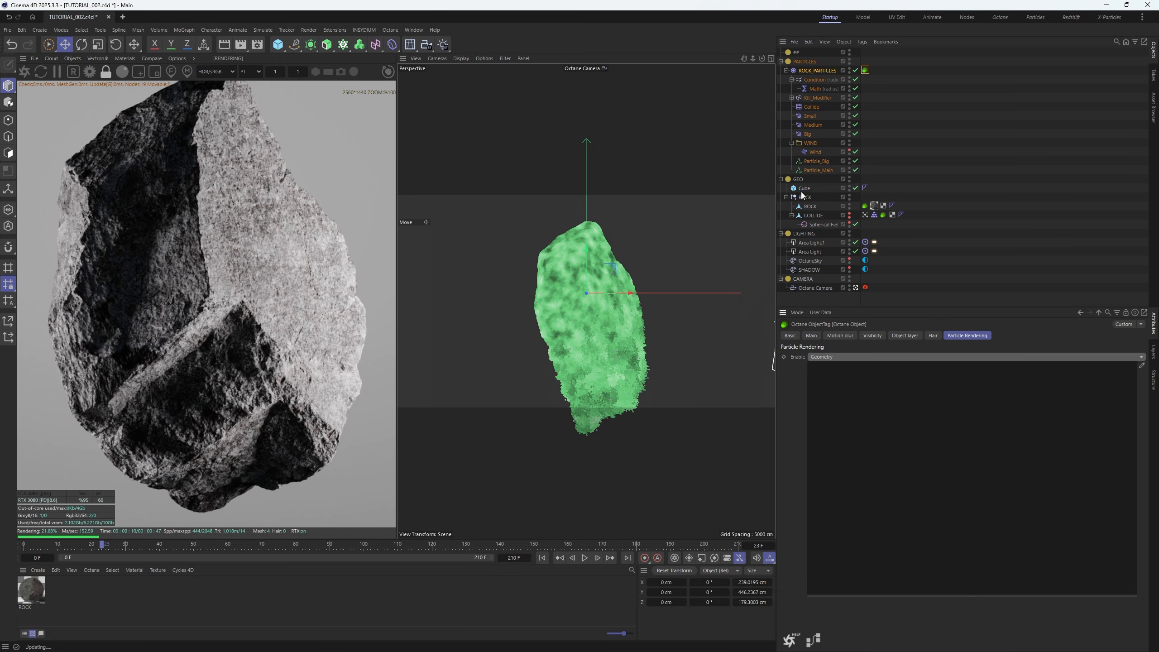
left_click_drag(865, 441, 865, 441)
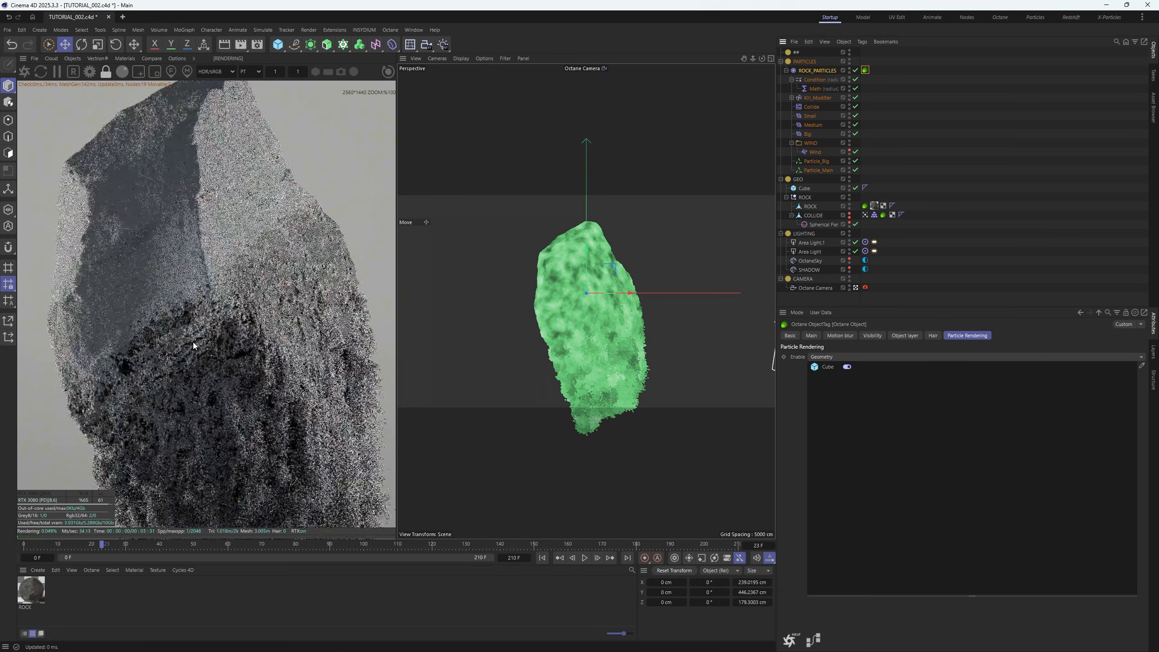
scroll(229, 323, "up", 8)
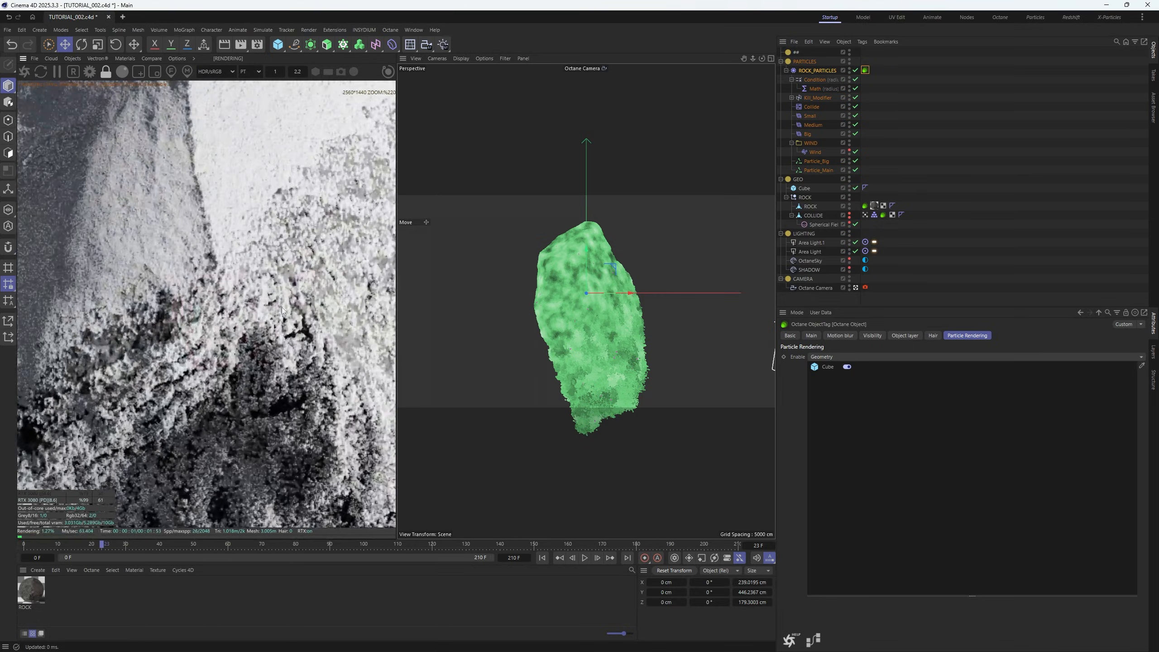
left_click_drag(209, 267, 82, 314)
left_click_drag(251, 220, 317, 265)
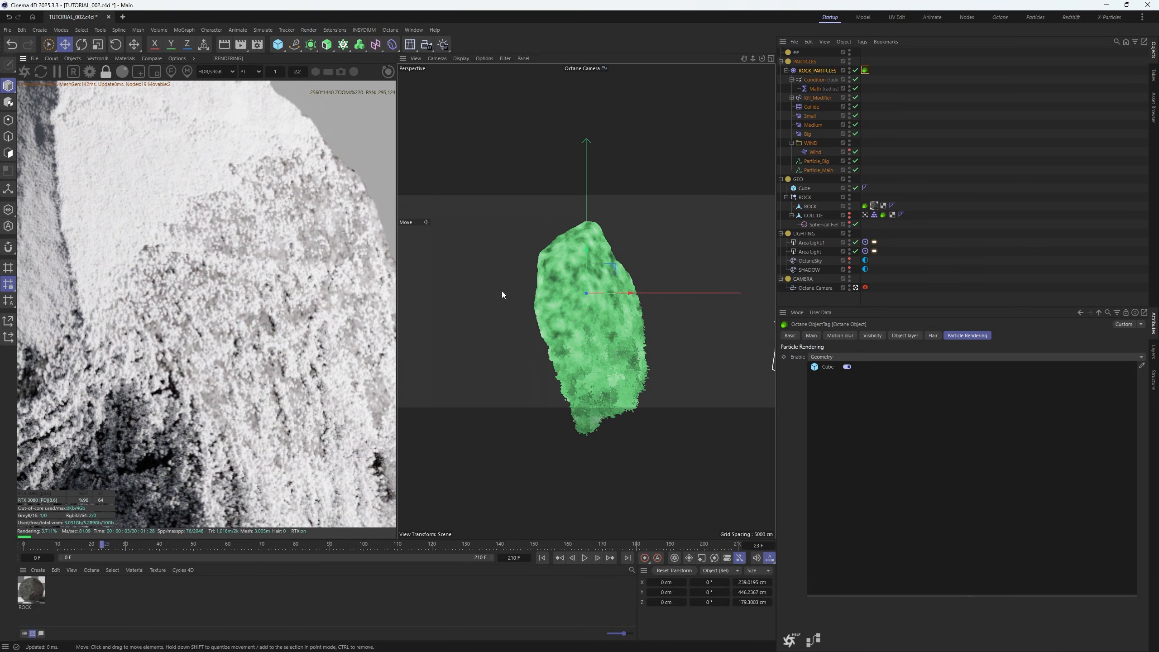
Set the instance cube's size to 10 cm on all three axes
left_click(804, 190)
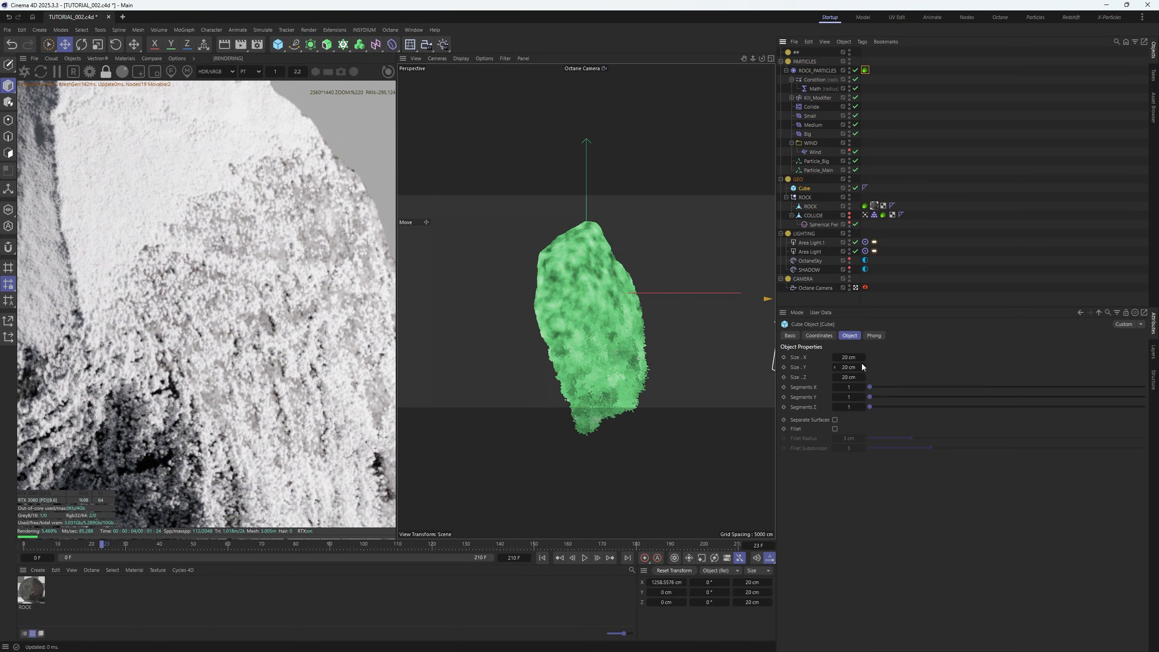
type("10")
key("Return")
scroll(274, 300, "down", 5)
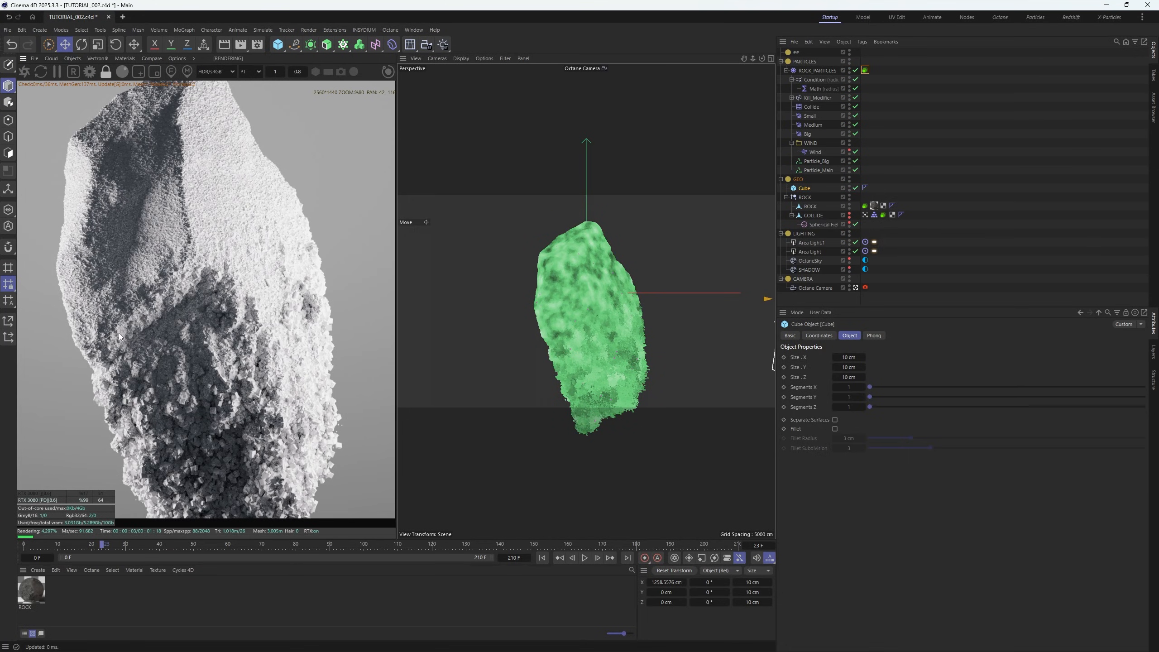
Reduce the instance cube's size to 5 cm on all three axes and check the particles in the render
double_click(852, 356)
type("5")
key("Tab")
type("5")
key("Tab")
type("5")
key("Return")
scroll(243, 343, "up", 4)
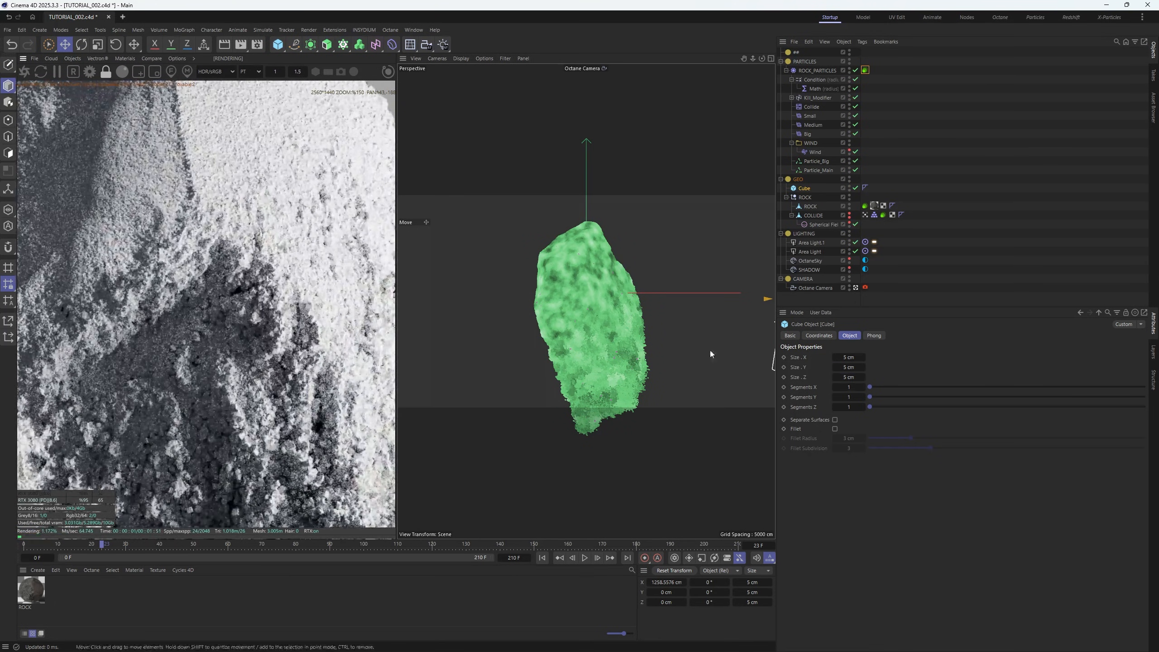
Set the cube's size to 1 cm in X, Y and Z and inspect the rendered particles
double_click(850, 357)
type("1")
key("Tab")
type("1")
key("Tab")
type("1")
key("Return")
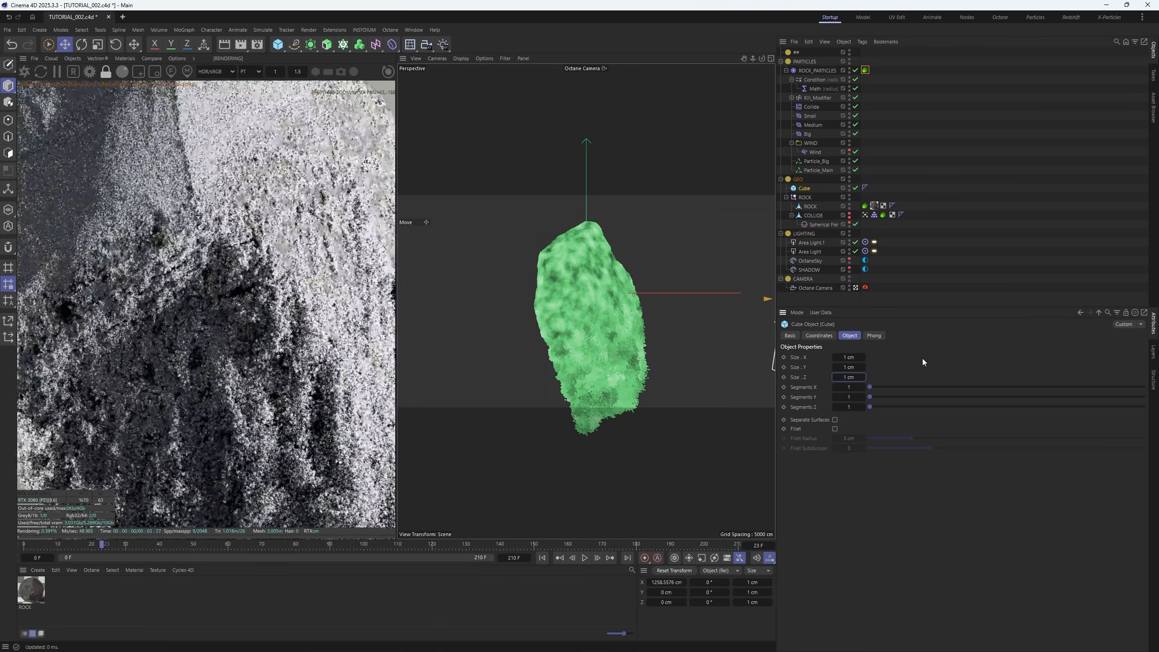
left_click_drag(218, 328, 228, 348)
scroll(228, 348, "down", 5)
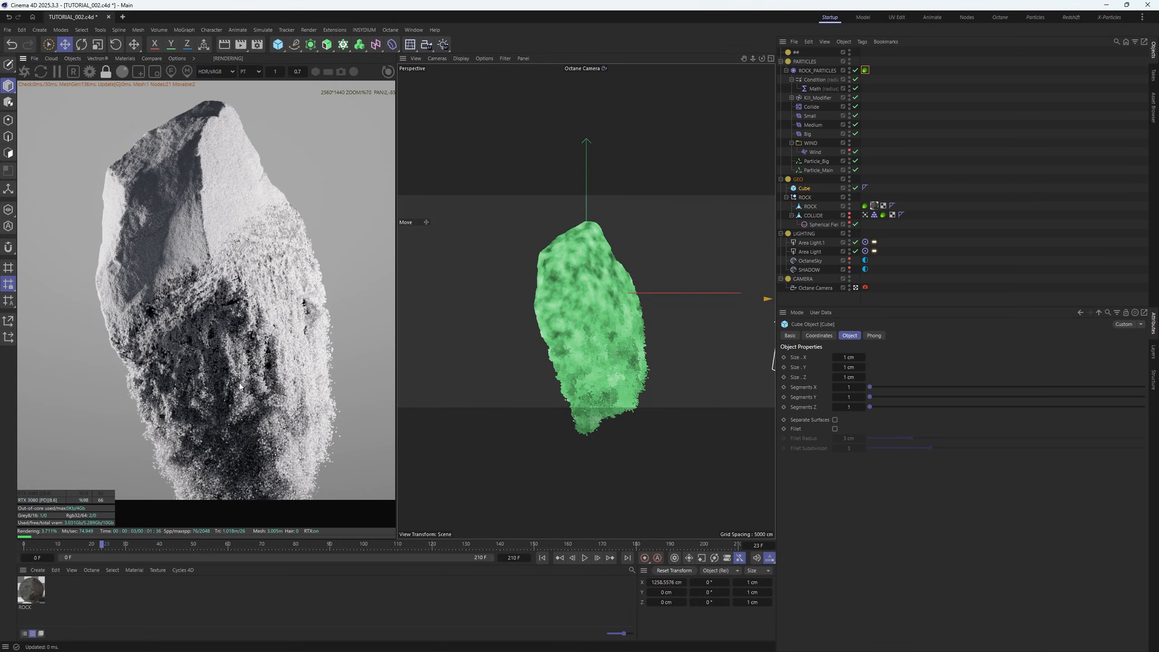
scroll(239, 382, "up", 5)
scroll(239, 382, "down", 1)
Set the cube's size to 0.5 cm in X, Y and Z and compare the particle render up close
left_click_drag(844, 358, 928, 355)
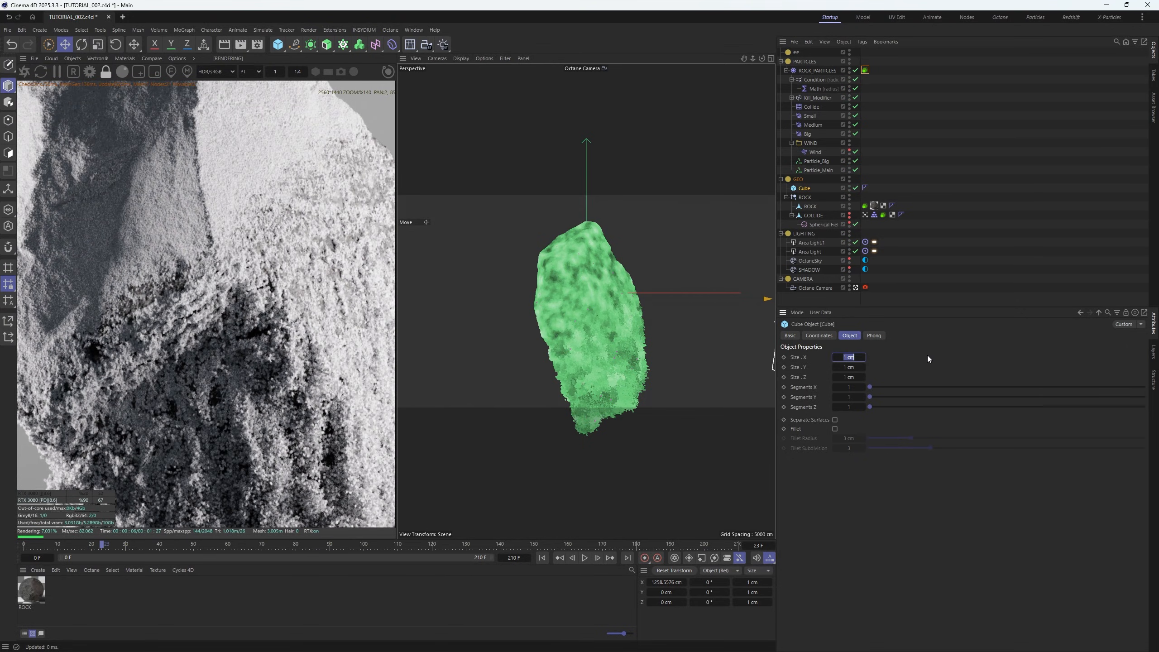
type("0.5")
key("Tab")
type("0.5")
key("Tab")
type("0.5")
key("Return")
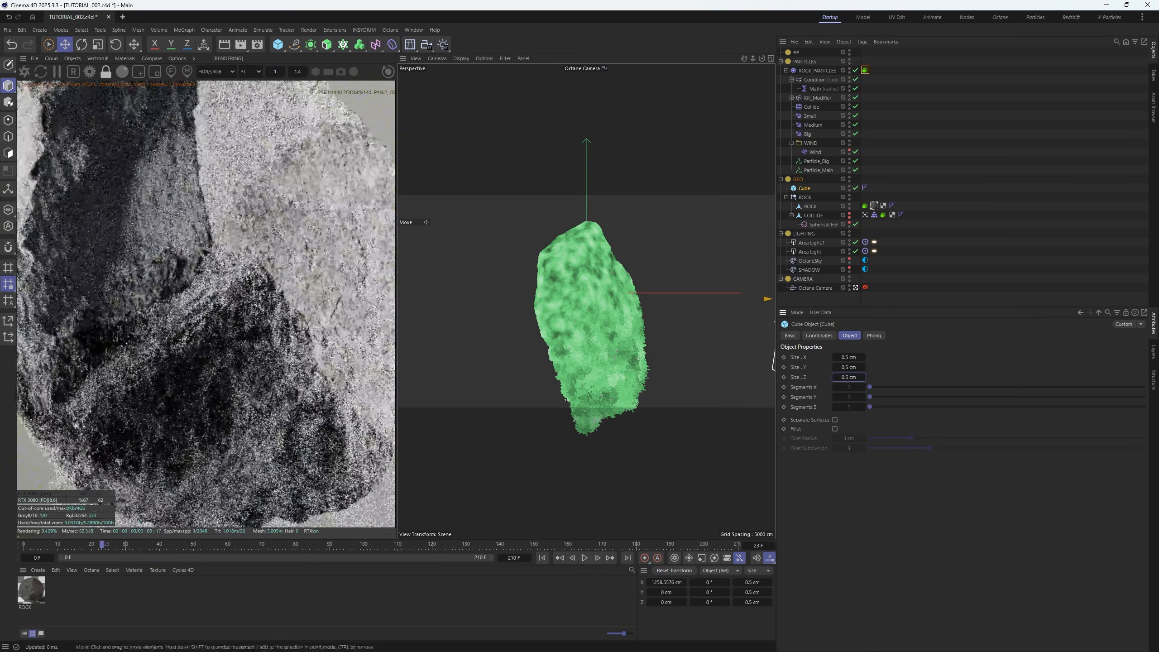
scroll(264, 298, "down", 5)
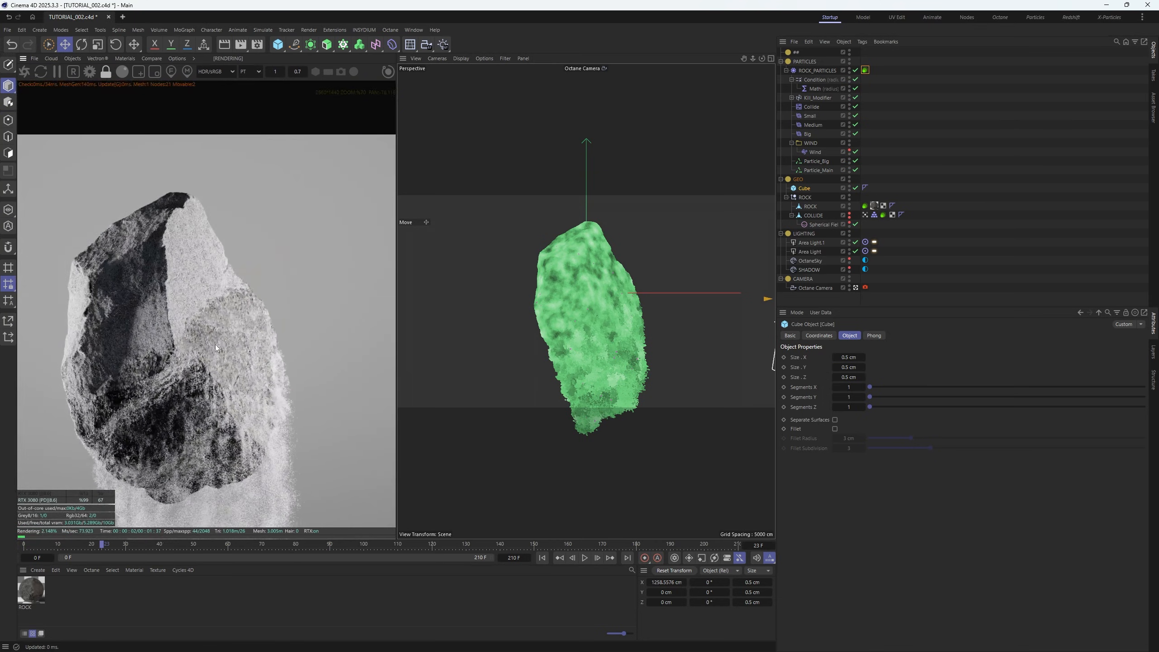
scroll(268, 315, "up", 5)
middle_click_drag(268, 316, 187, 252)
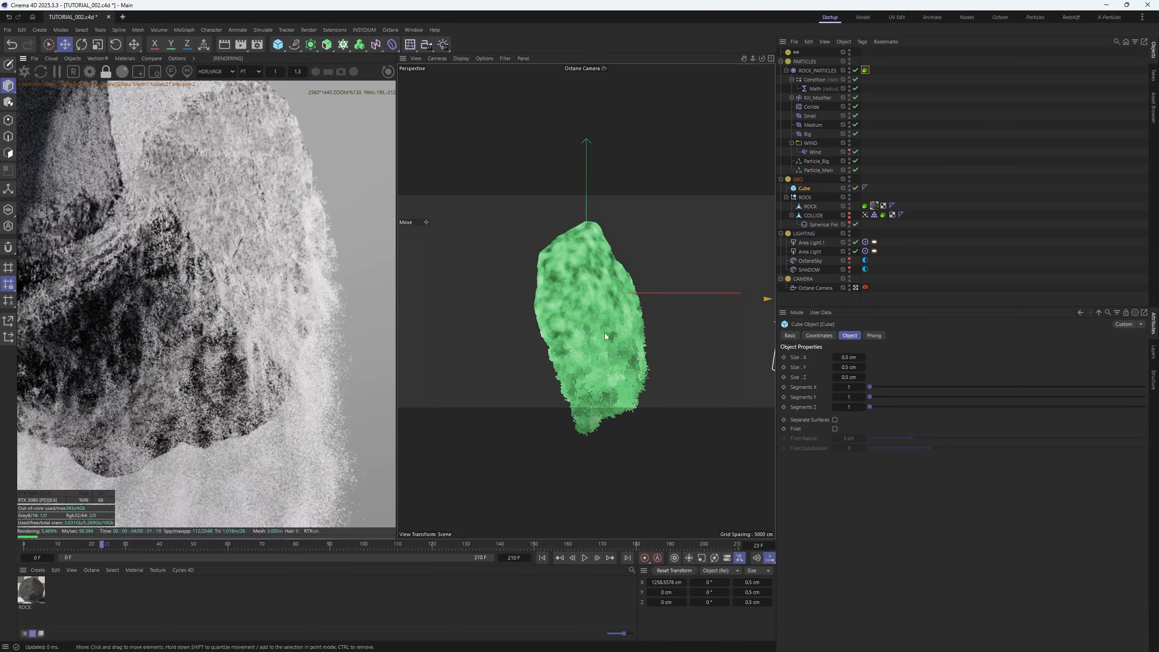
Set the cube's size to 2 cm on all three axes and check the particle render
left_click(850, 358)
type("2")
key("Tab")
type("2")
key("Tab")
type("2")
key("Return")
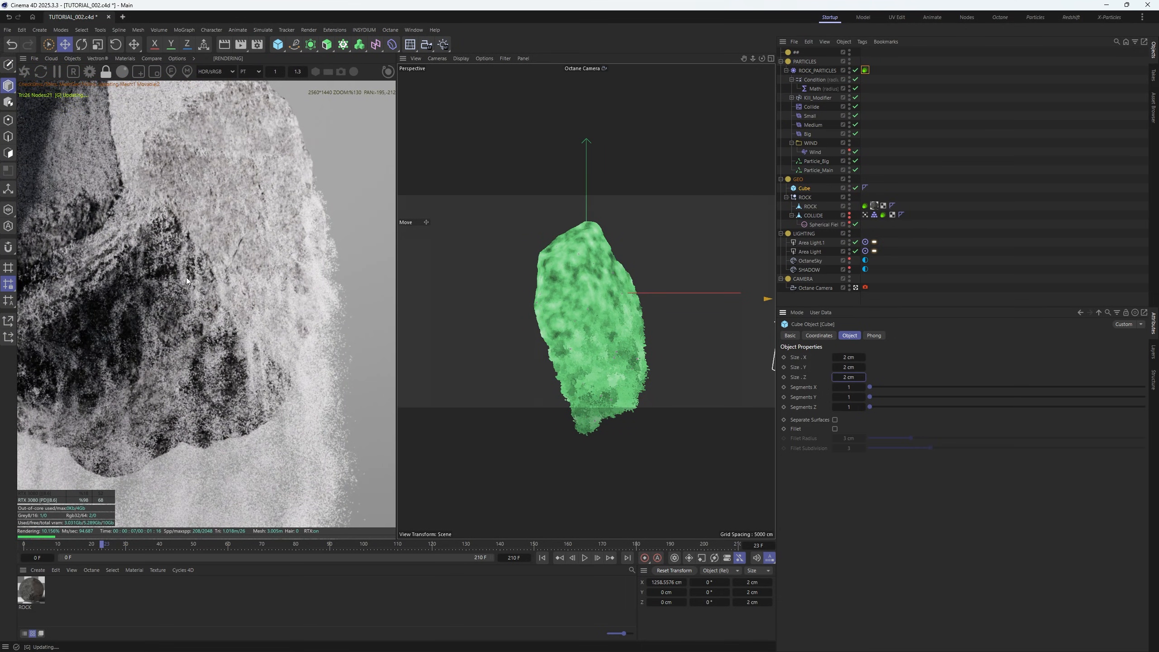
middle_click_drag(198, 246, 240, 295)
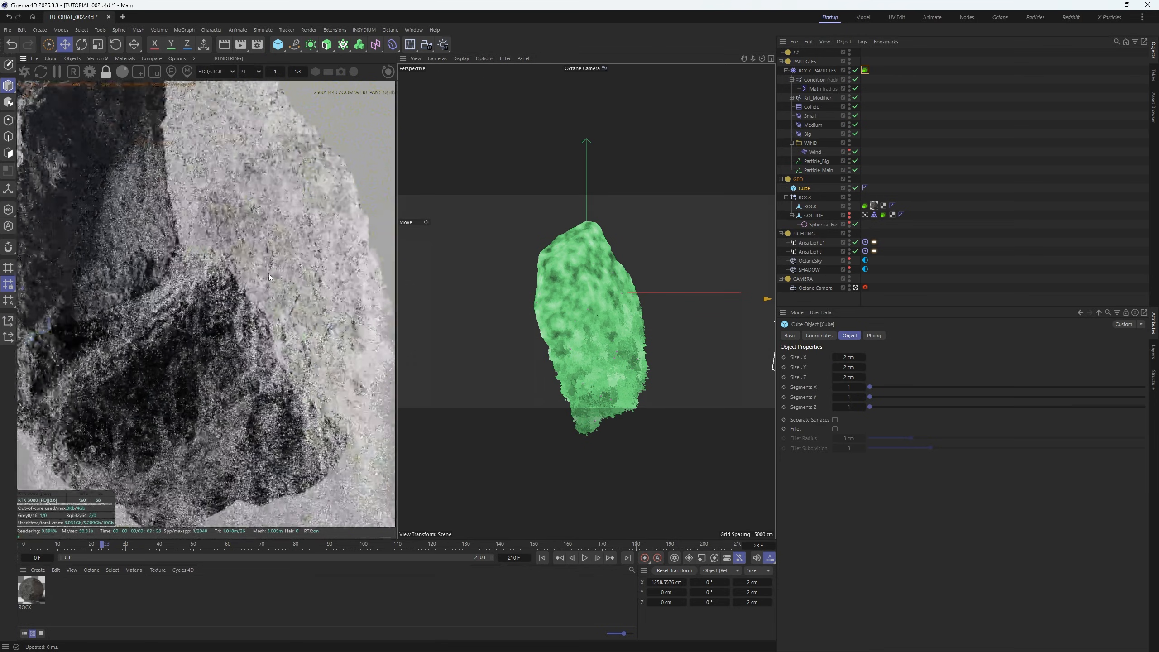
Increase the cube's size to 10 cm in X, Y and Z to compare larger particles
left_click(842, 358)
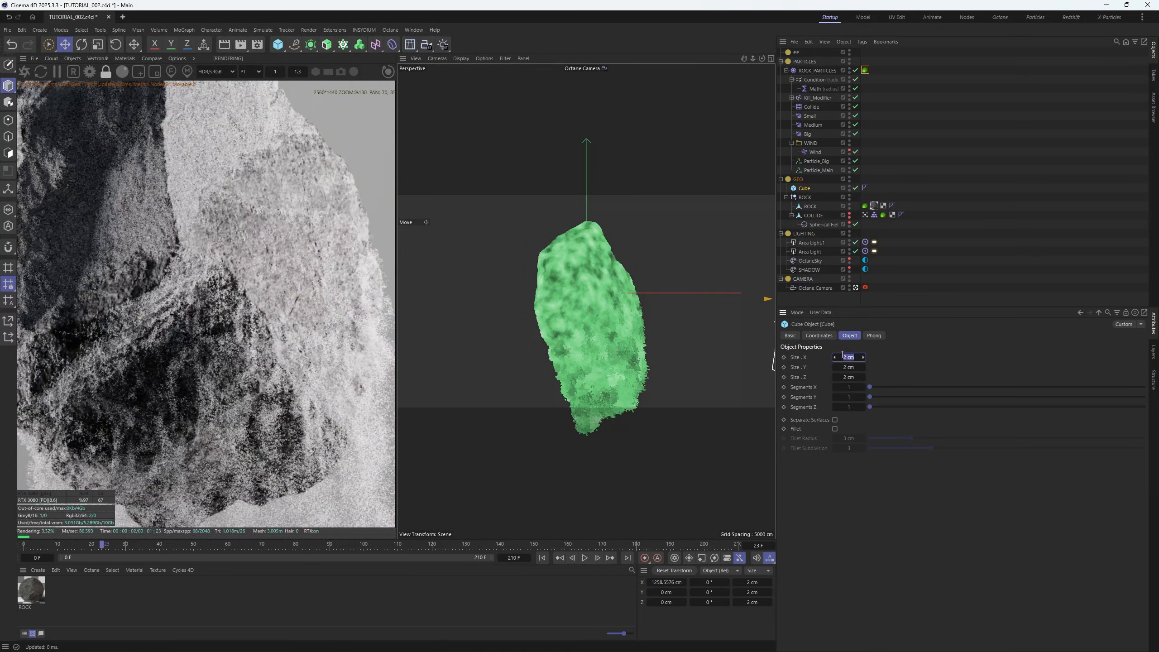
type("10")
key("Tab")
type("10")
key("Tab")
type("10")
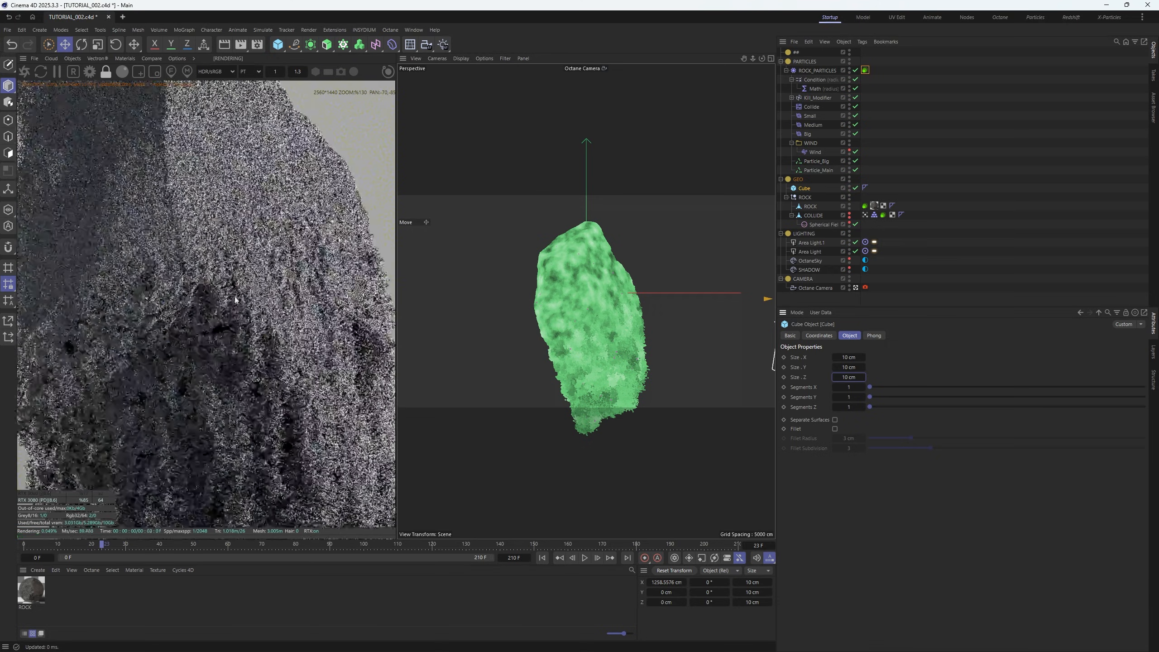
scroll(235, 299, "down", 3)
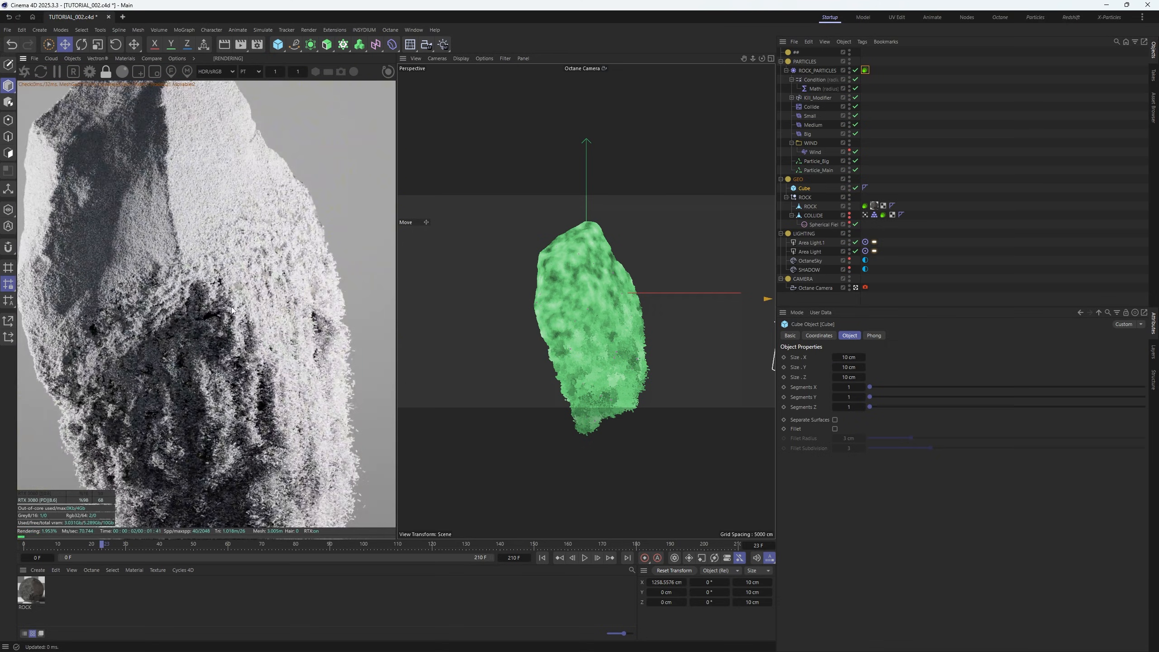
Set the cube's size to 5 cm on all three axes, then disable and re-enable the cube to refresh the render
left_click(849, 357)
type("5")
key("Tab")
type("5")
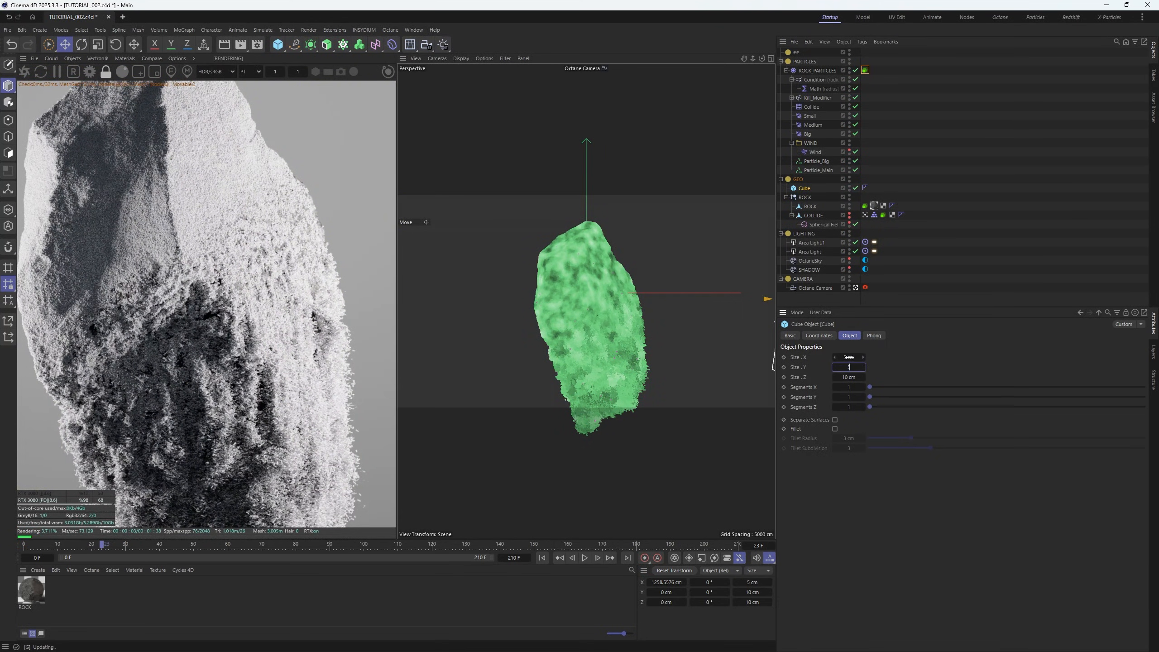
key("Tab")
type("5")
key("Return")
left_click(856, 188)
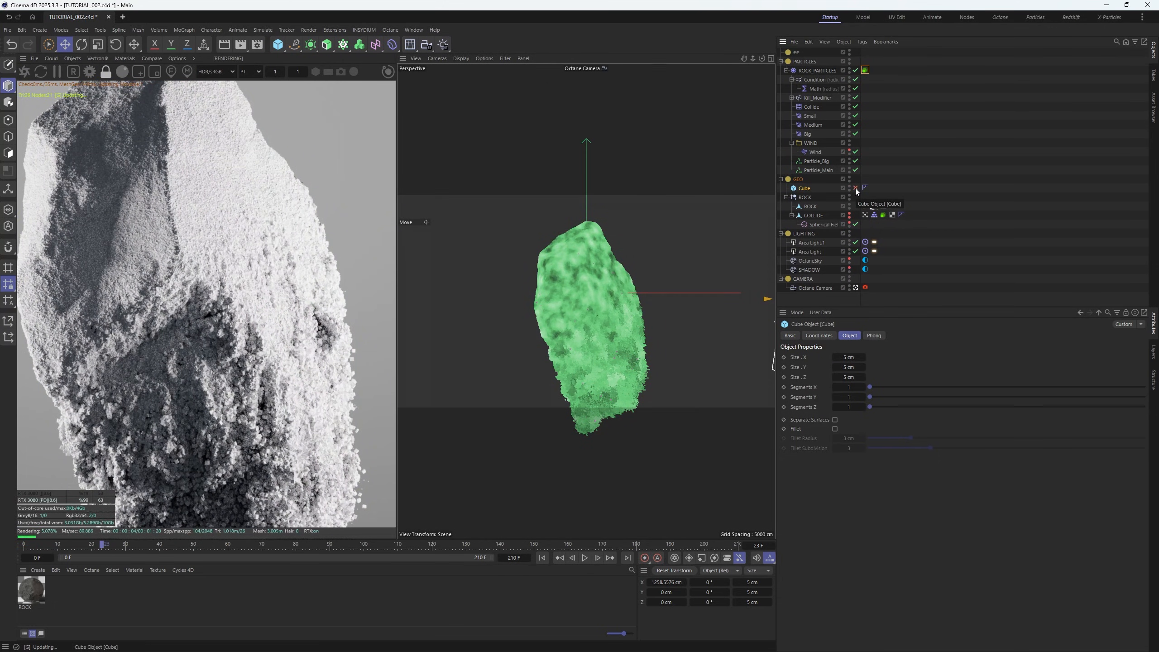
left_click(856, 188)
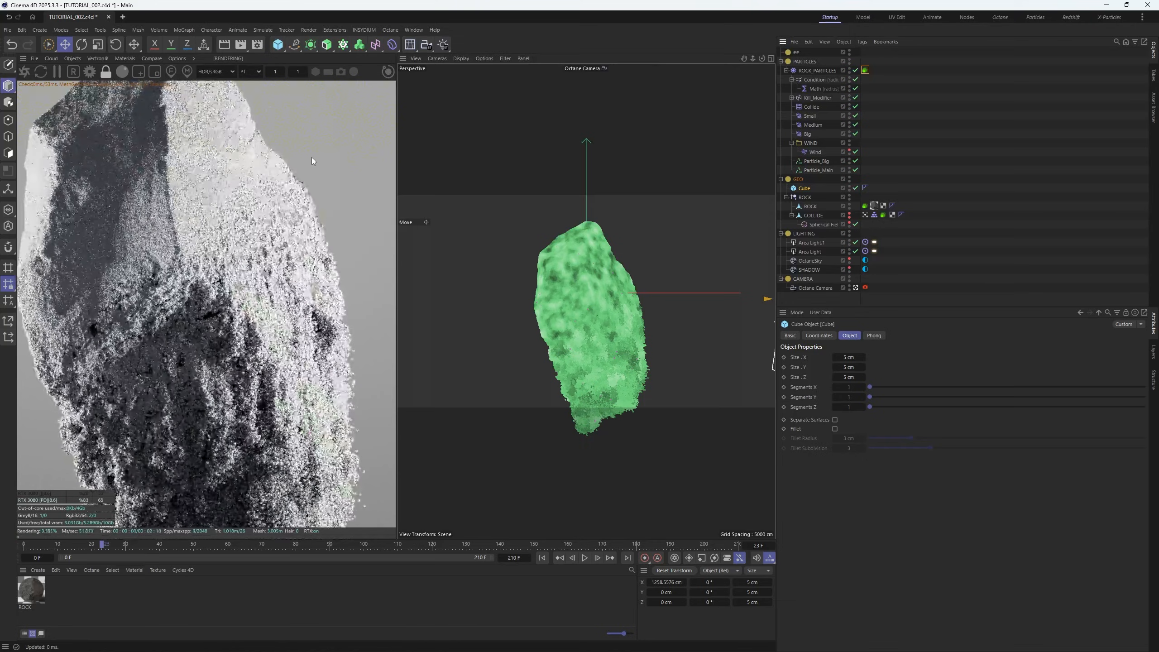
Set the cube's size to 3 cm on all three axes, refresh the cube, and inspect the particles up close
left_click(849, 357)
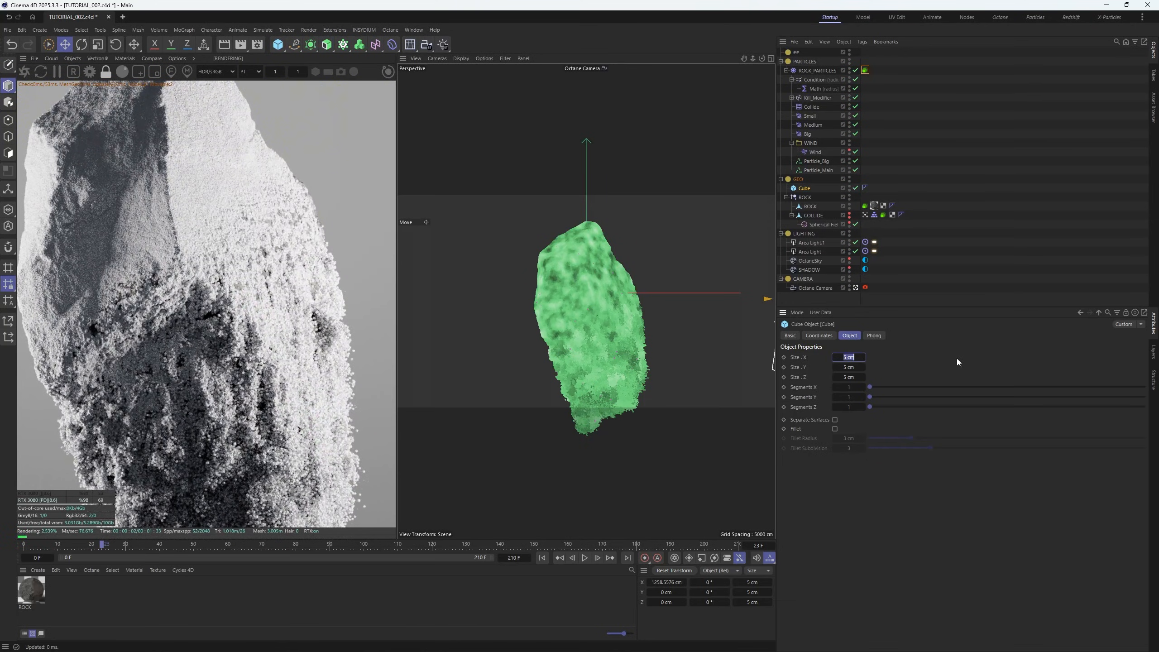
type("3")
key("Tab")
type("3")
key("Tab")
type("3")
key("Return")
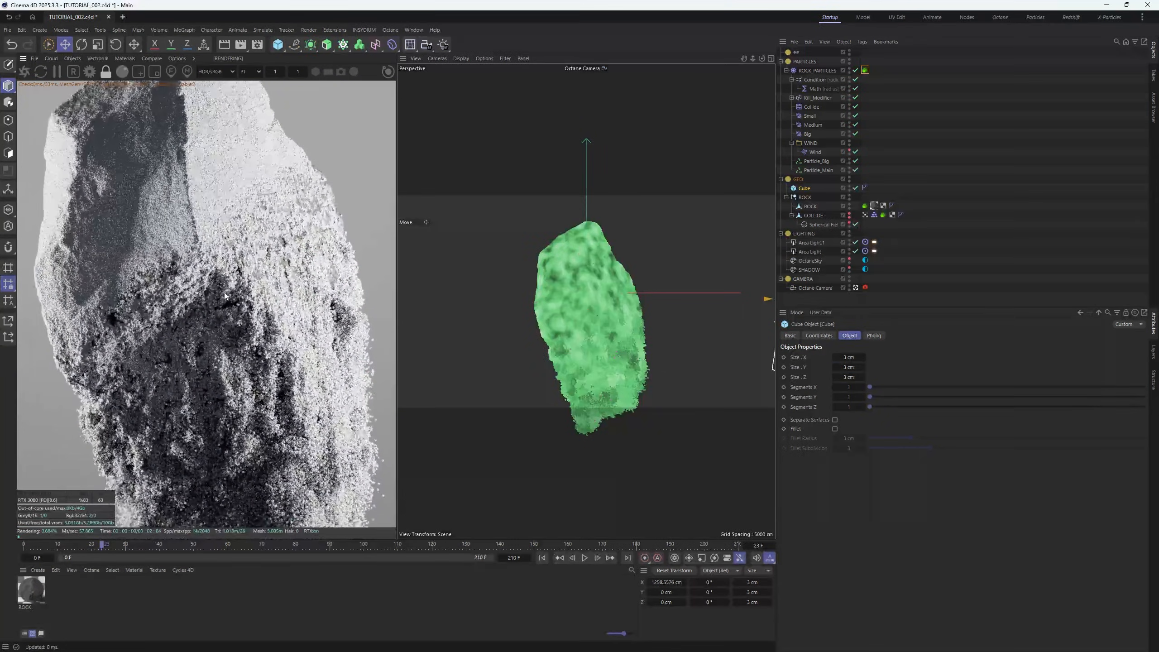
left_click(856, 188)
scroll(237, 292, "down", 4)
middle_click_drag(242, 347, 201, 215)
scroll(234, 404, "up", 6)
middle_click_drag(234, 404, 161, 220)
scroll(205, 344, "up", 2)
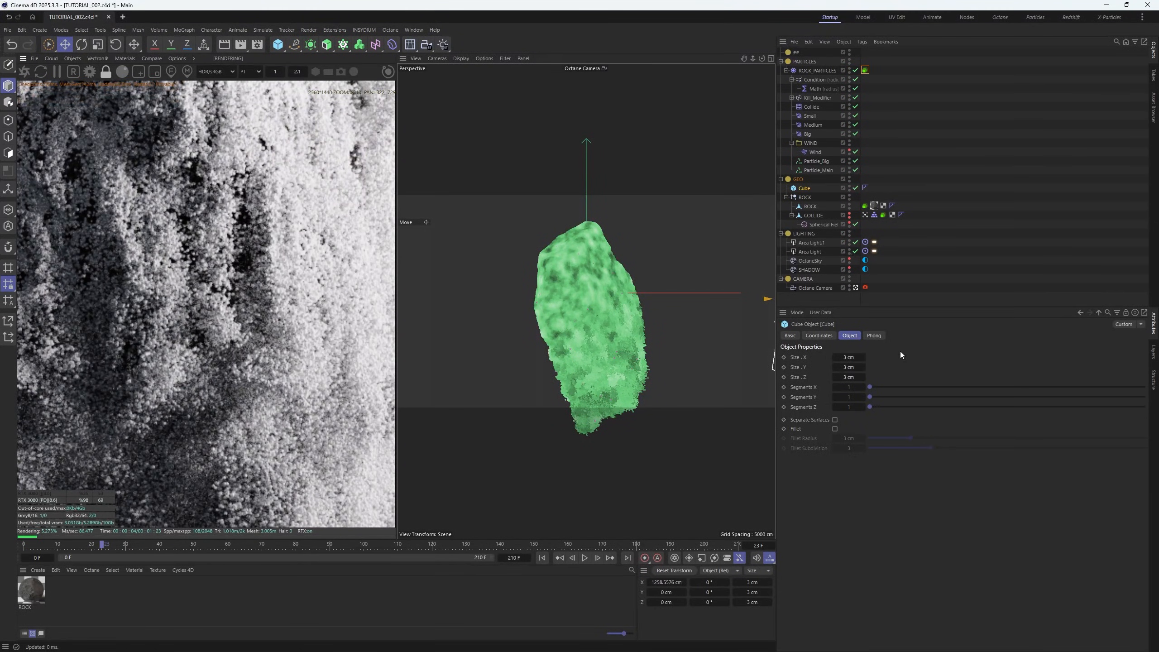
Set the cube's size to 2 cm on all three axes, then disable and re-enable the cube to refresh the render
left_click(847, 357)
type("2")
key("Tab")
type("2")
key("Tab")
type("2")
key("Return")
scroll(272, 402, "down", 10)
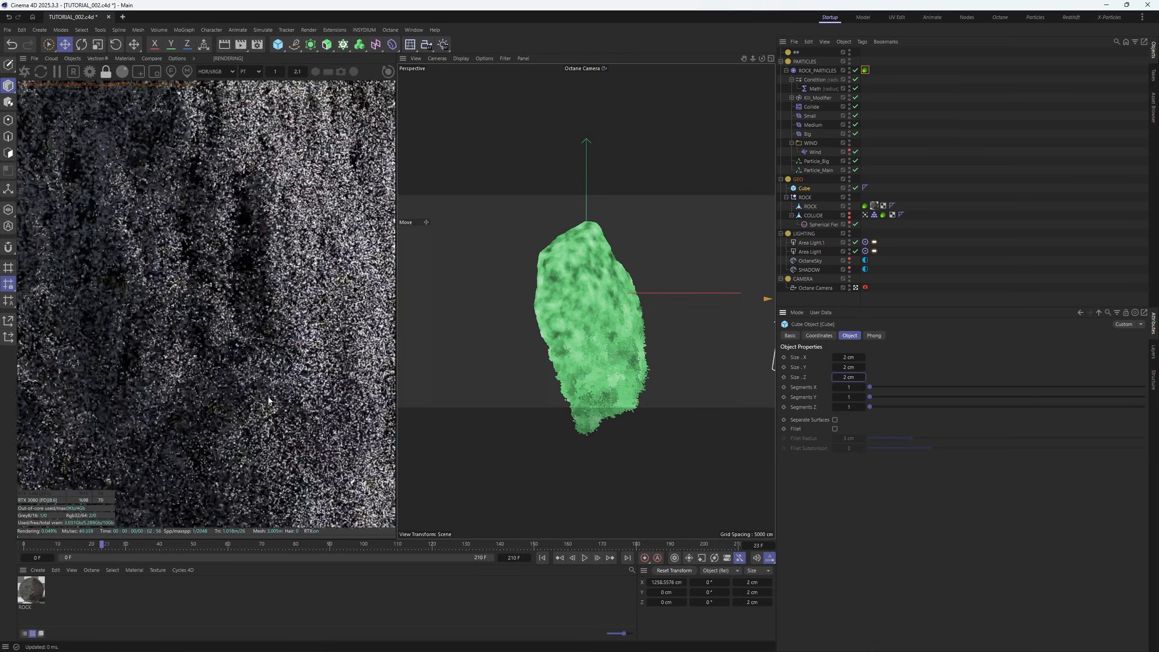
left_click(856, 188)
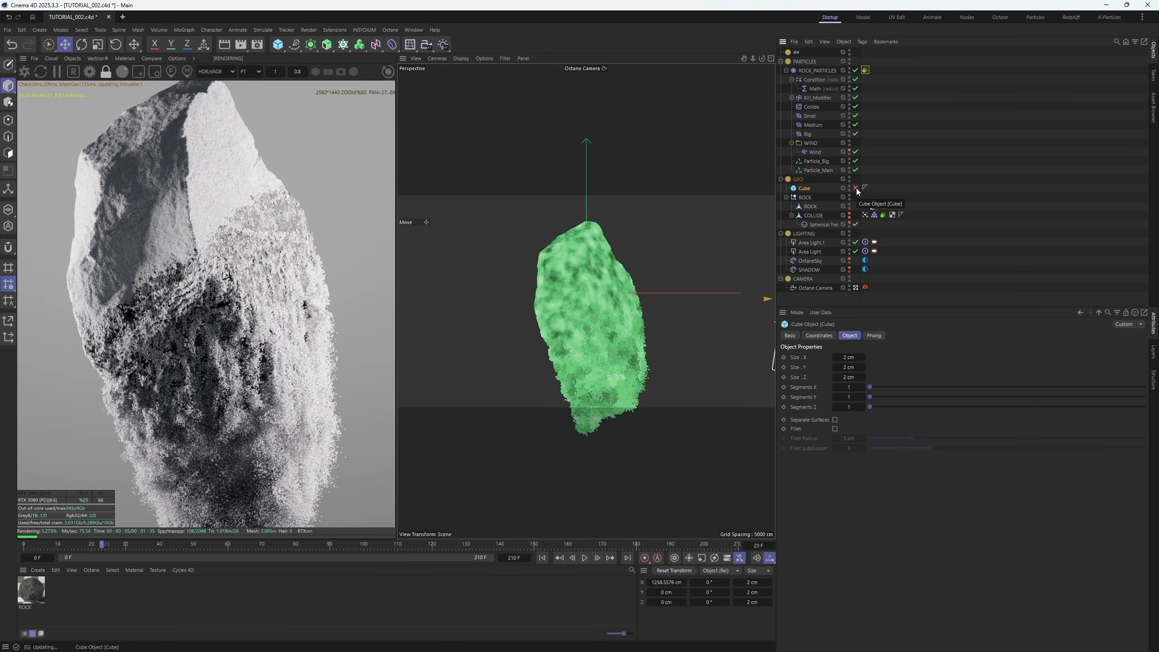
left_click(856, 187)
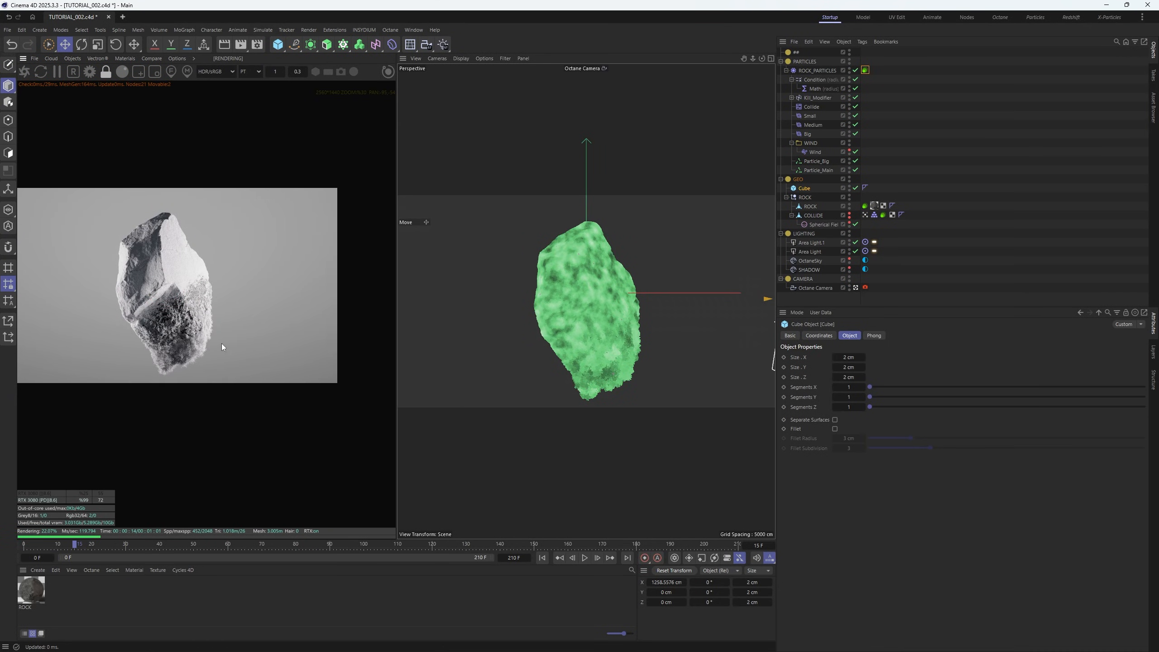
Examine the rock surface and its breaking particles up close in the Octane render at frame 15
scroll(168, 502, "up", 5)
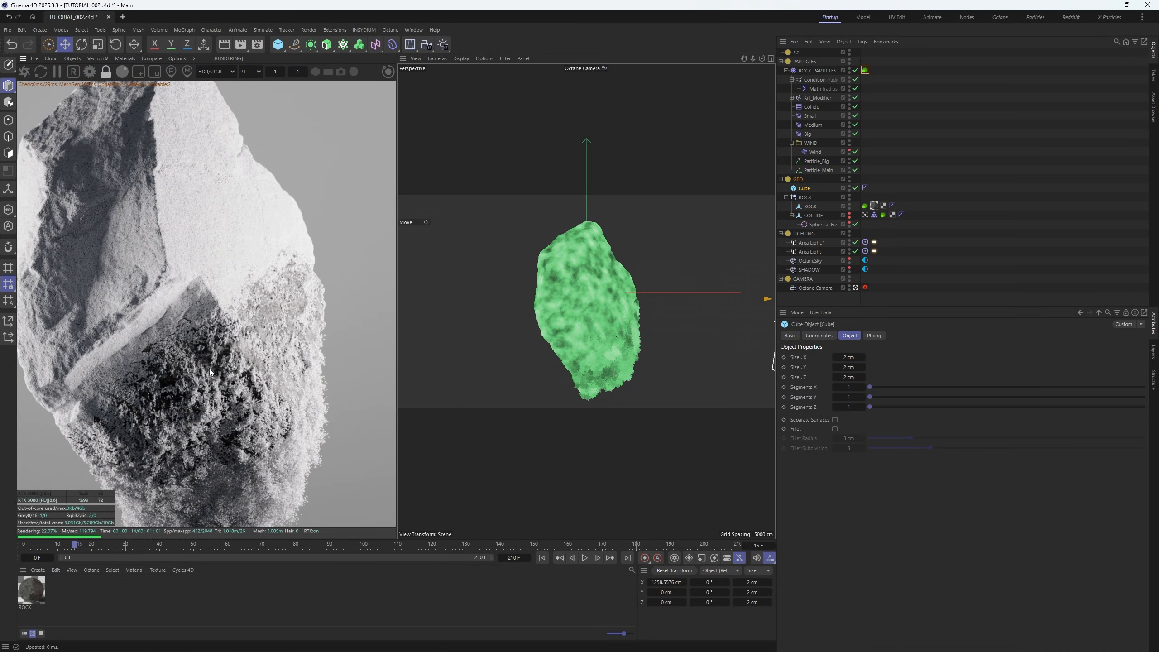
scroll(210, 372, "up", 4)
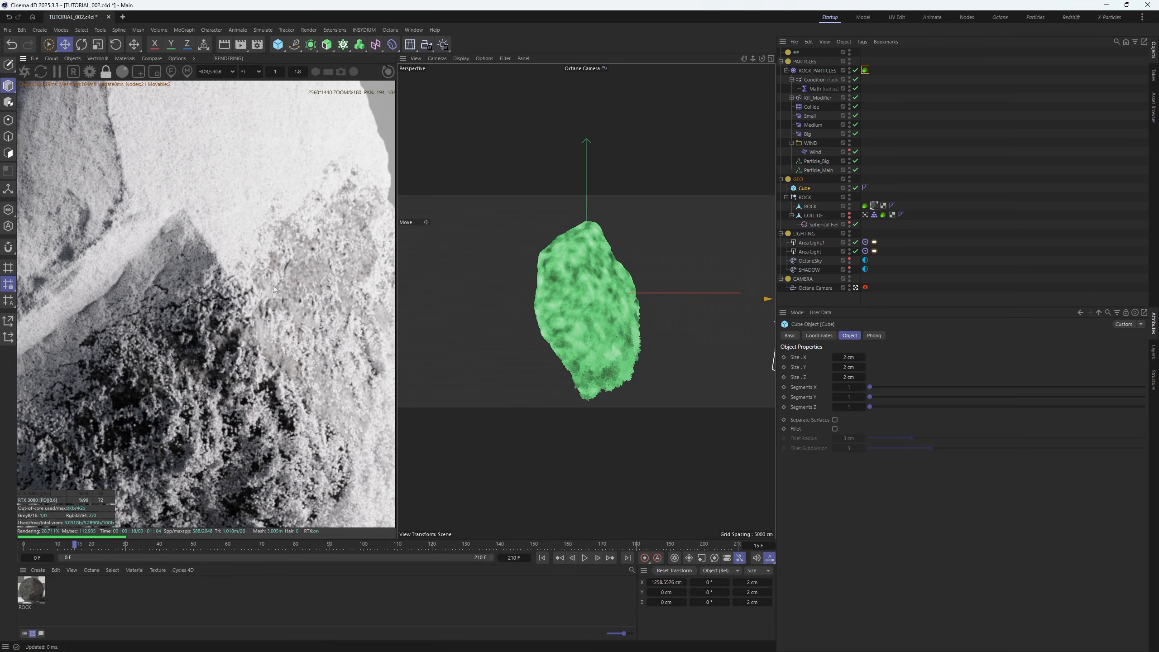
middle_click_drag(232, 281, 346, 301)
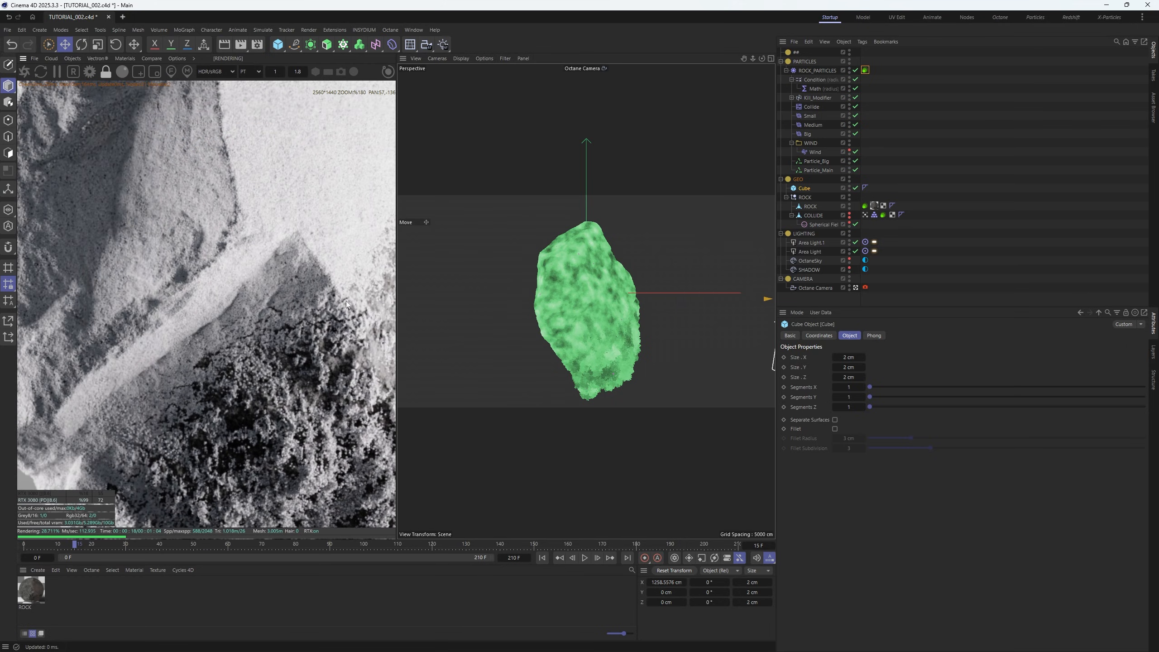
middle_click_drag(228, 217, 284, 383)
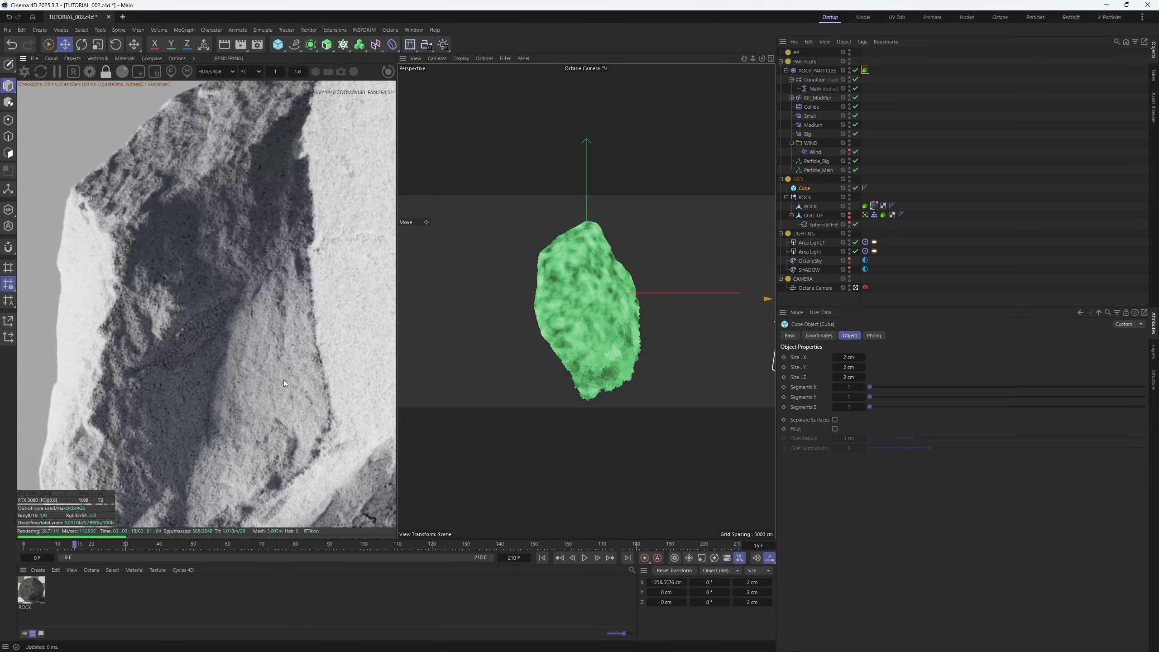
middle_click_drag(271, 223, 197, 319)
middle_click_drag(228, 270, 272, 317)
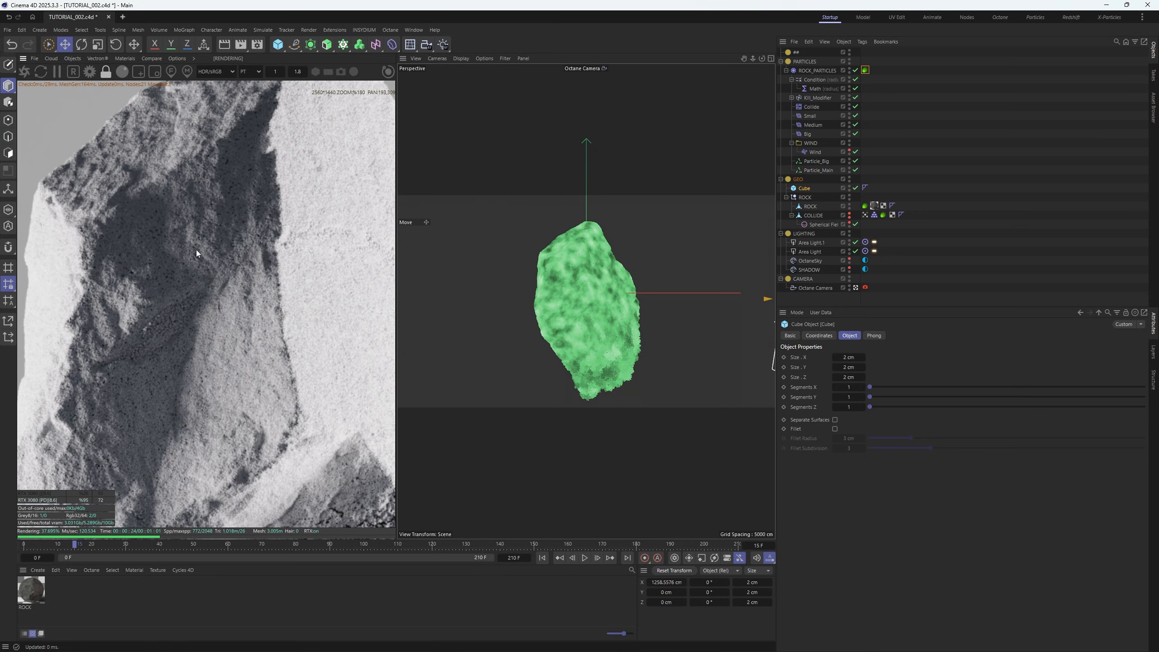
middle_click_drag(264, 138, 209, 172)
middle_click_drag(231, 255, 168, 213)
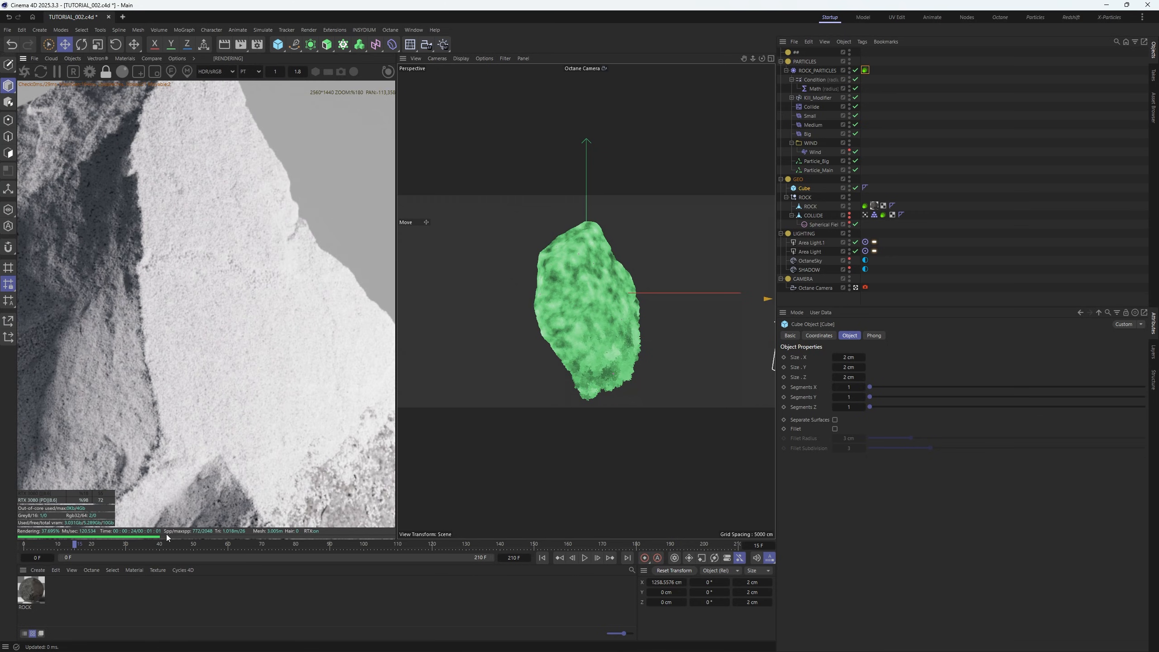
middle_click_drag(183, 330, 172, 173)
Create an Octane Universal material
left_click(124, 58)
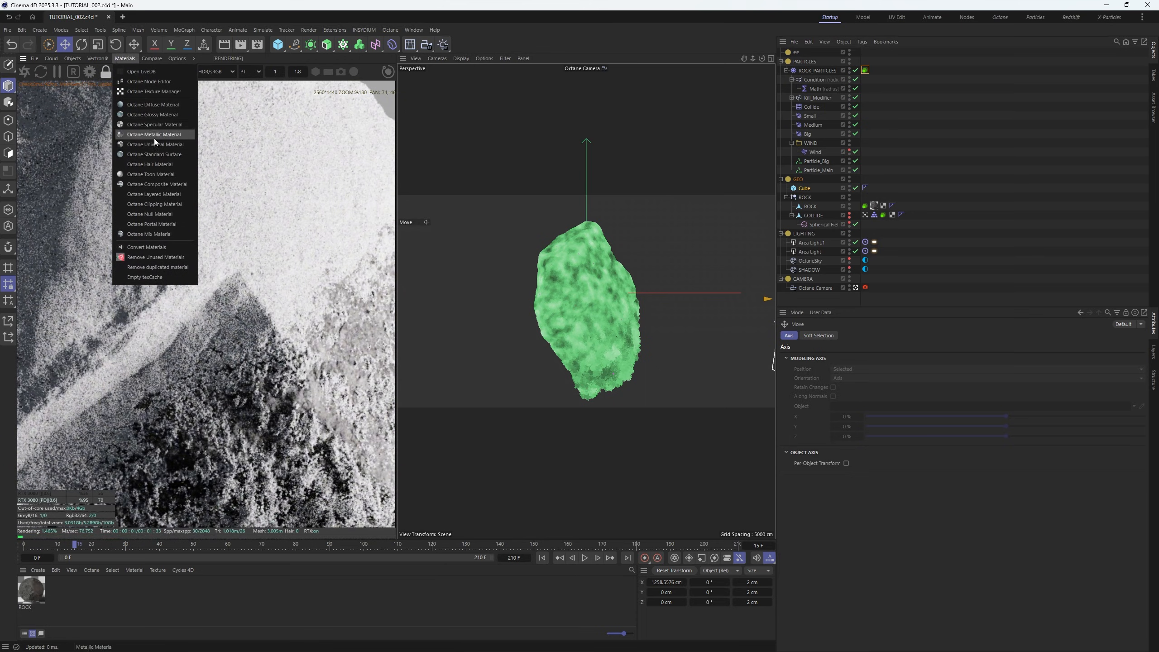
left_click(164, 145)
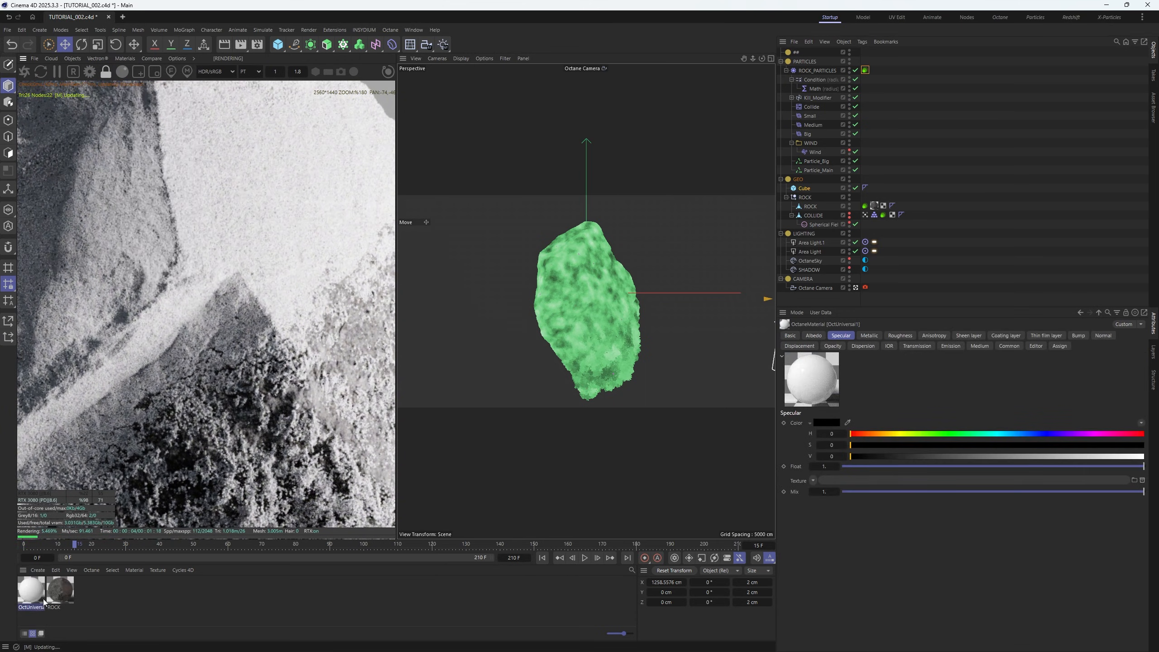
Apply the Universal material to the Cube and raise its roughness to about 0.93 in the Octane Node Editor
left_click_drag(303, 556, 804, 188)
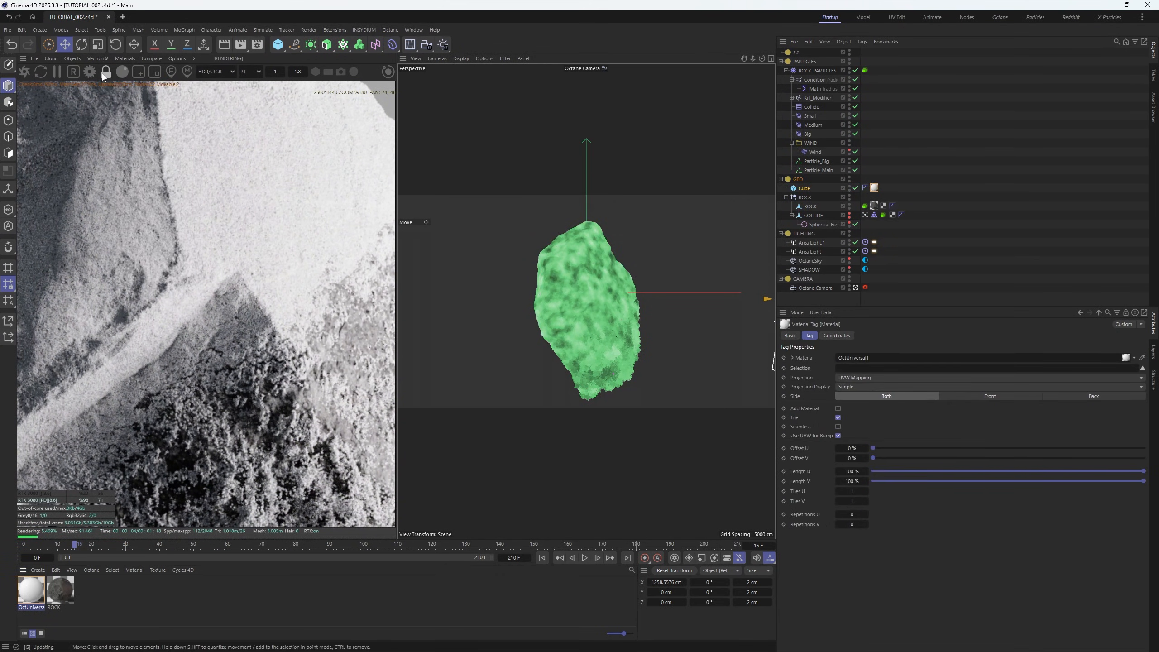
key("shift+n")
left_click_drag(663, 139, 598, 140)
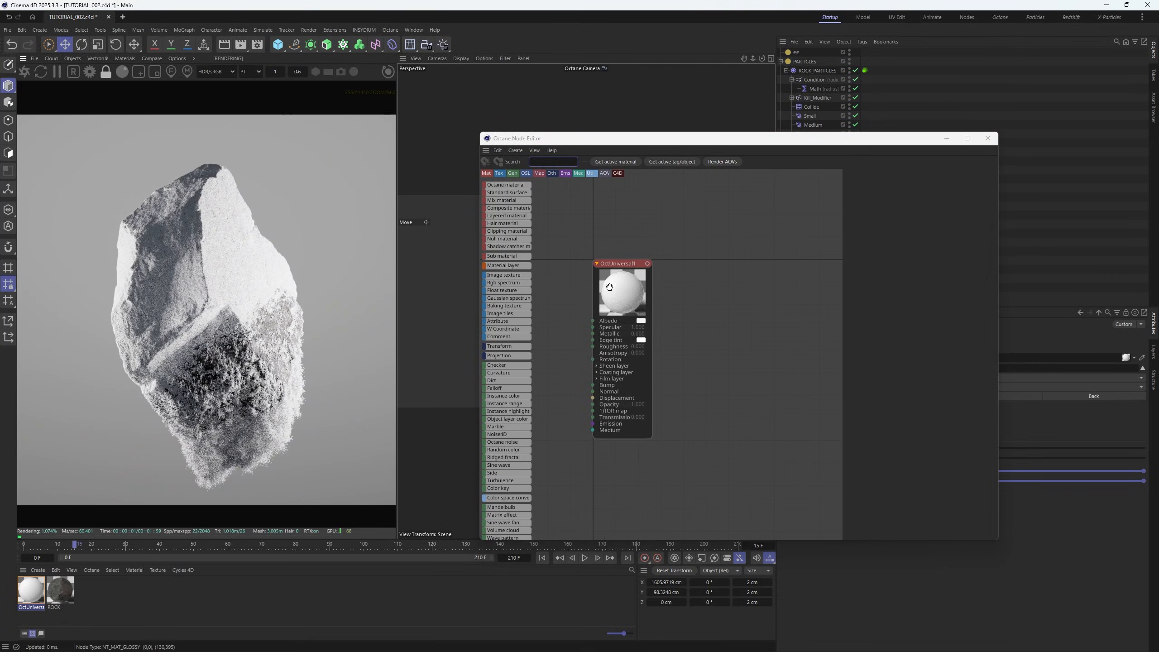
left_click_drag(616, 288, 736, 248)
left_click(956, 177)
left_click_drag(972, 338, 989, 338)
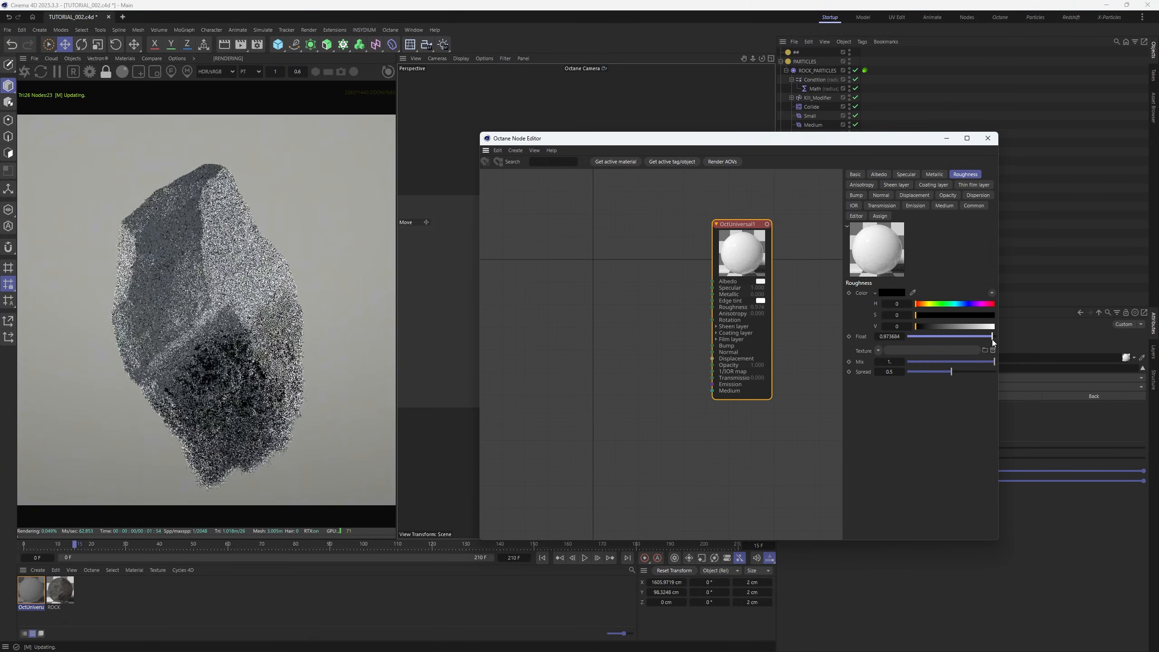
Add an Instance Color node to the material with ROCK_PARTICLES as its color source
mouse_move(496, 358)
left_click_drag(609, 312, 610, 313)
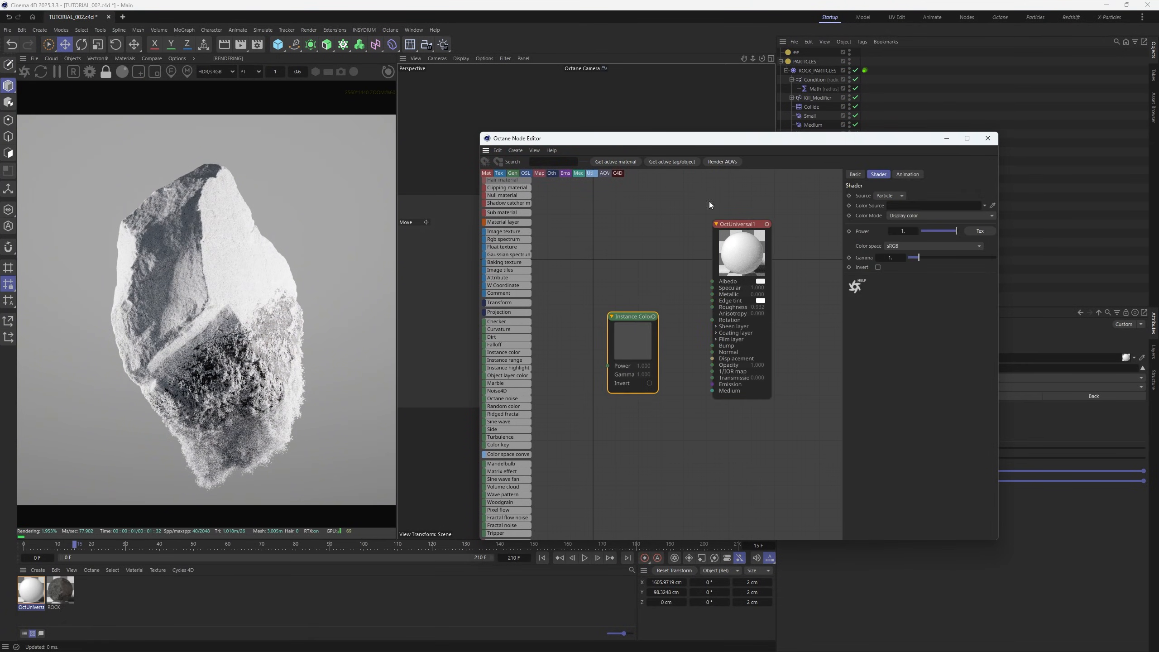
left_click_drag(745, 139, 737, 169)
left_click_drag(809, 71, 890, 235)
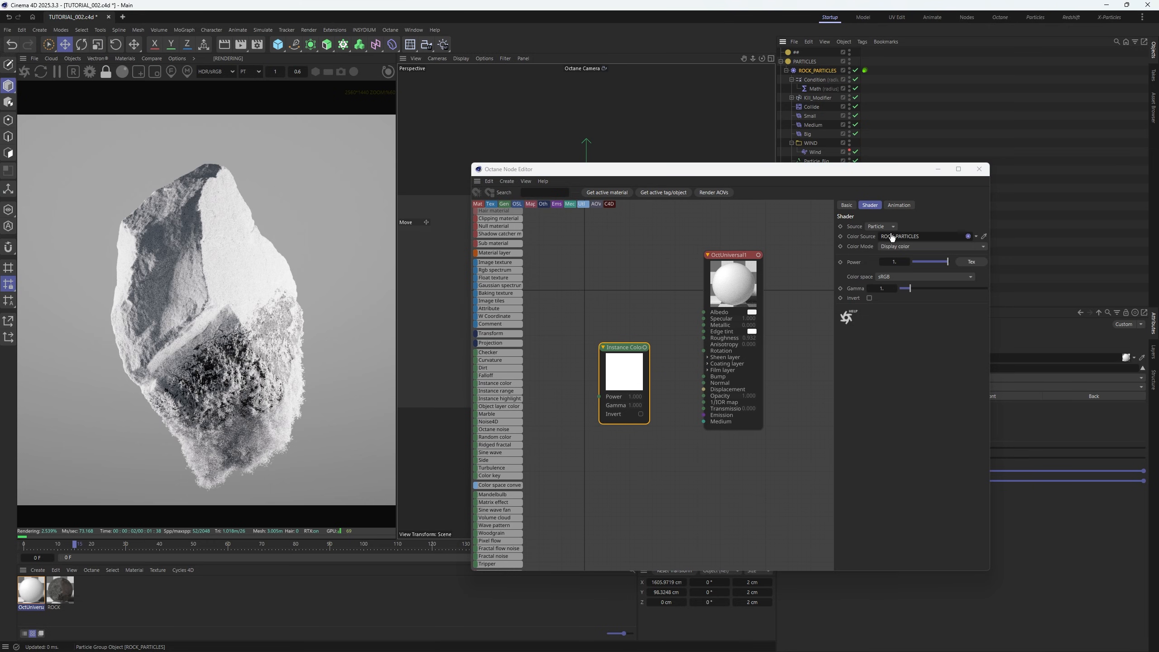
Insert a Gradient node between the Instance Color node and the Universal material's Albedo input
scroll(499, 456, "down", 4)
left_click_drag(498, 484, 650, 309)
scroll(254, 244, "up", 5)
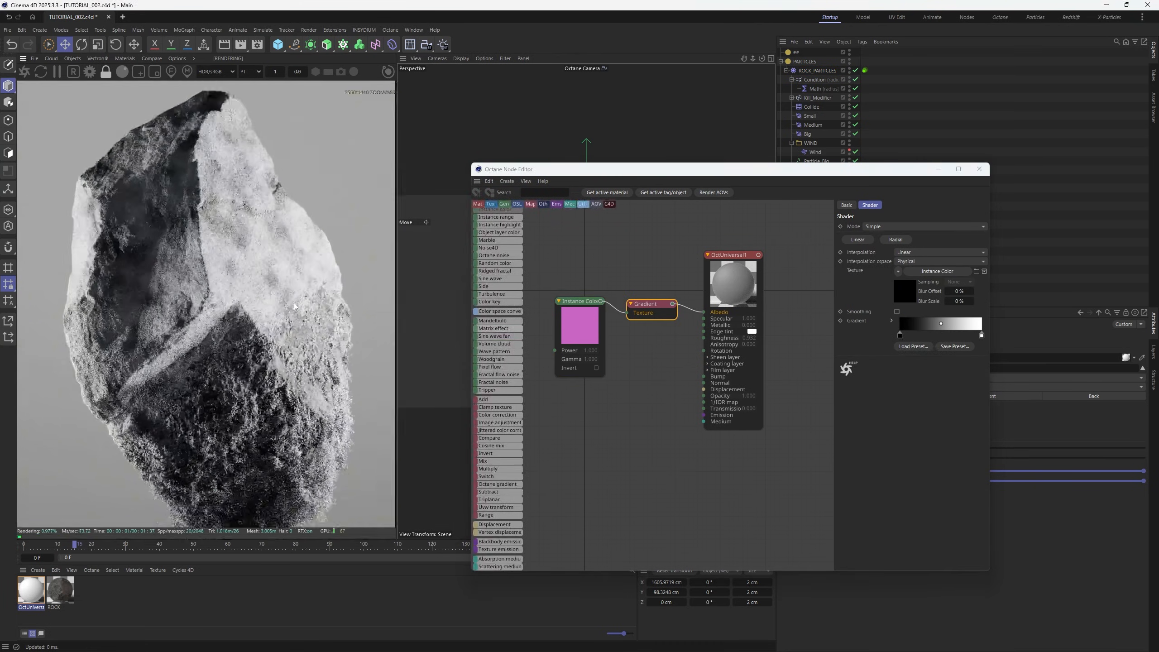
Lighten the gradient's black starting knot to a dark grey of about 8% value
left_click(900, 335)
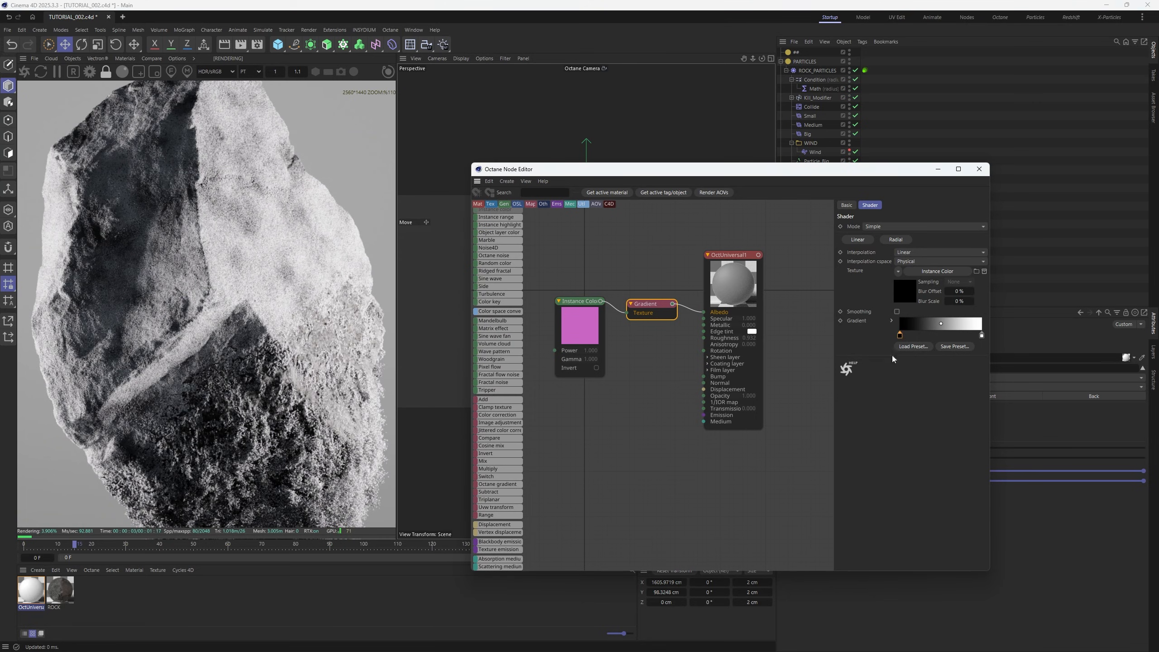
double_click(900, 336)
left_click_drag(854, 374, 862, 374)
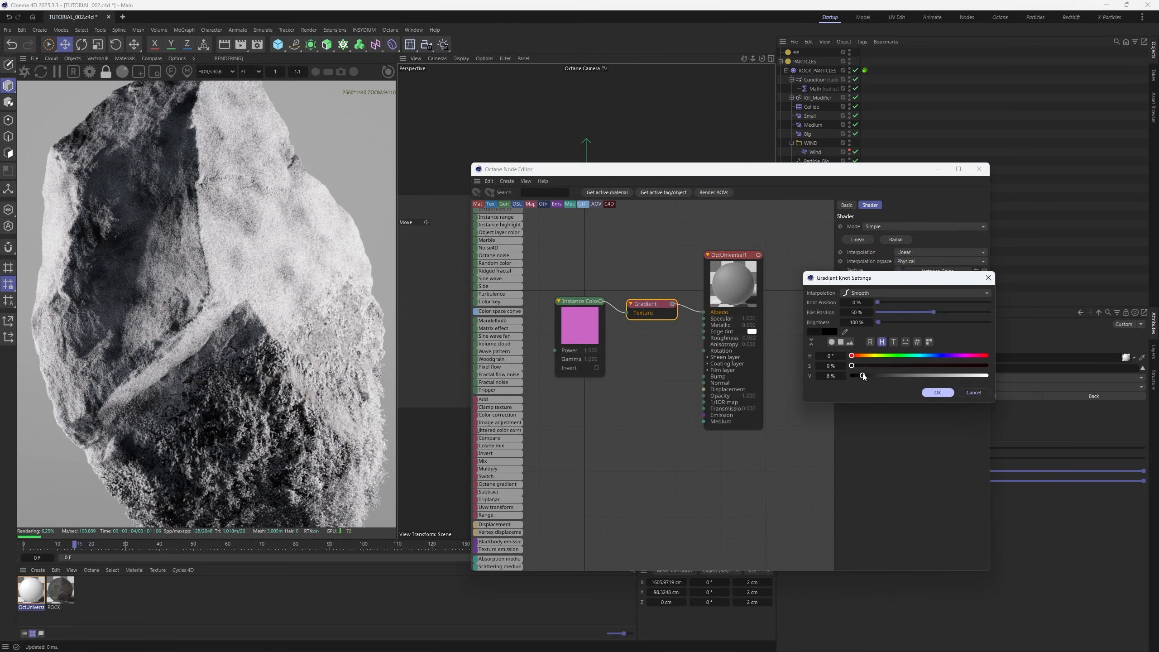
left_click(938, 393)
Add a grey-brown gradient knot near 23% and a beige knot (hue 29°, saturation 21%, value 68%) near 56%, and move the white knot inward
left_click(918, 336)
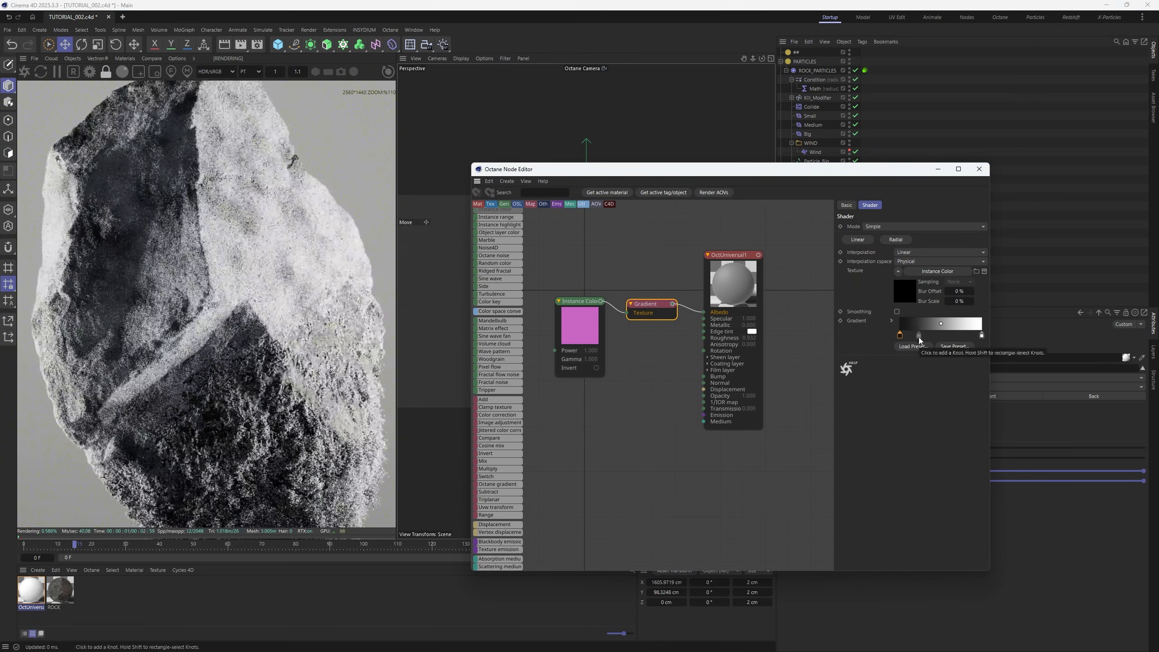
double_click(919, 336)
left_click_drag(972, 374, 939, 374)
left_click(958, 393)
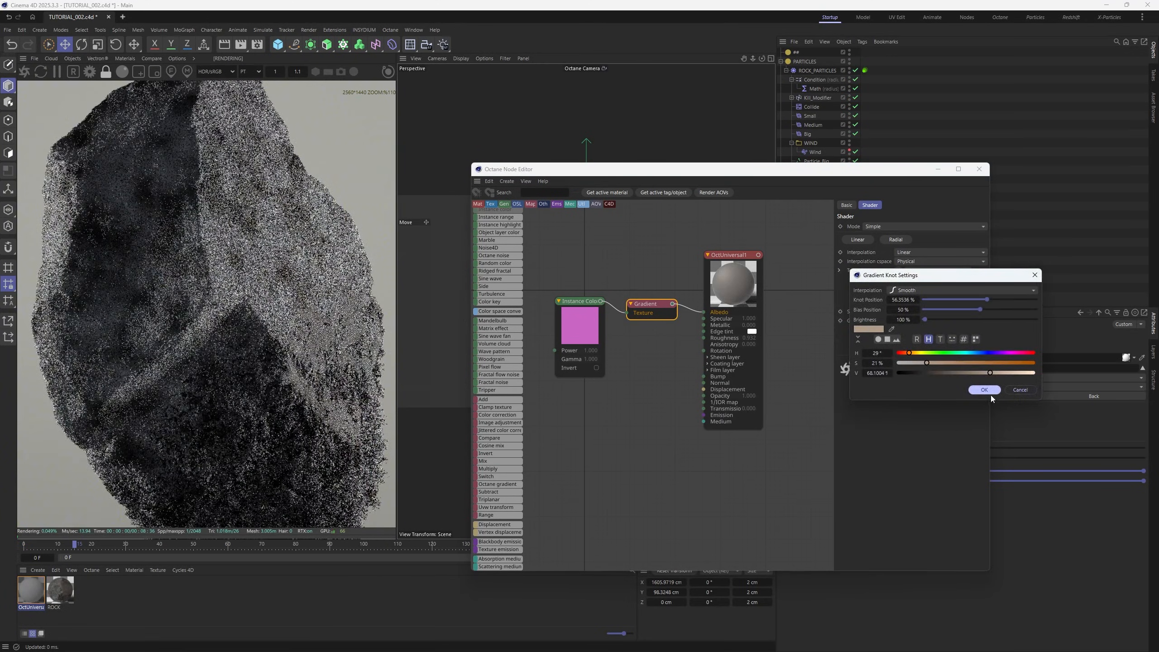
left_click(990, 394)
left_click_drag(982, 336, 964, 336)
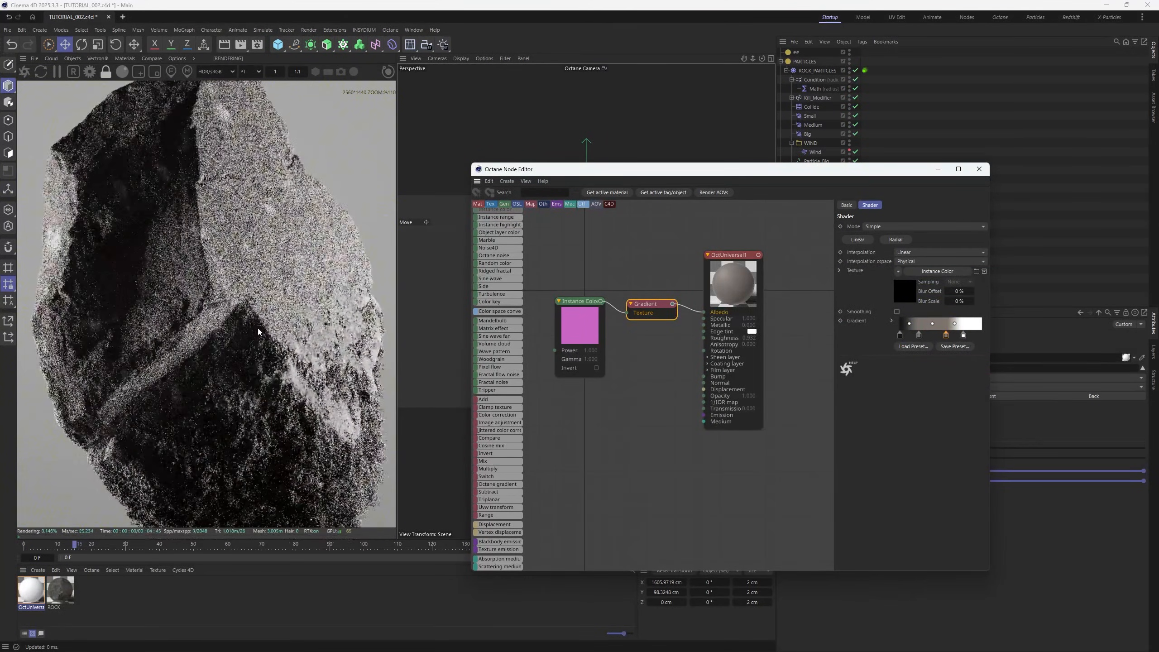
Desaturate the gradient's beige knot to below 15% saturation with a value of about 66%, and shift the white knot closer to the end
scroll(259, 332, "down", 4)
scroll(264, 393, "up", 2)
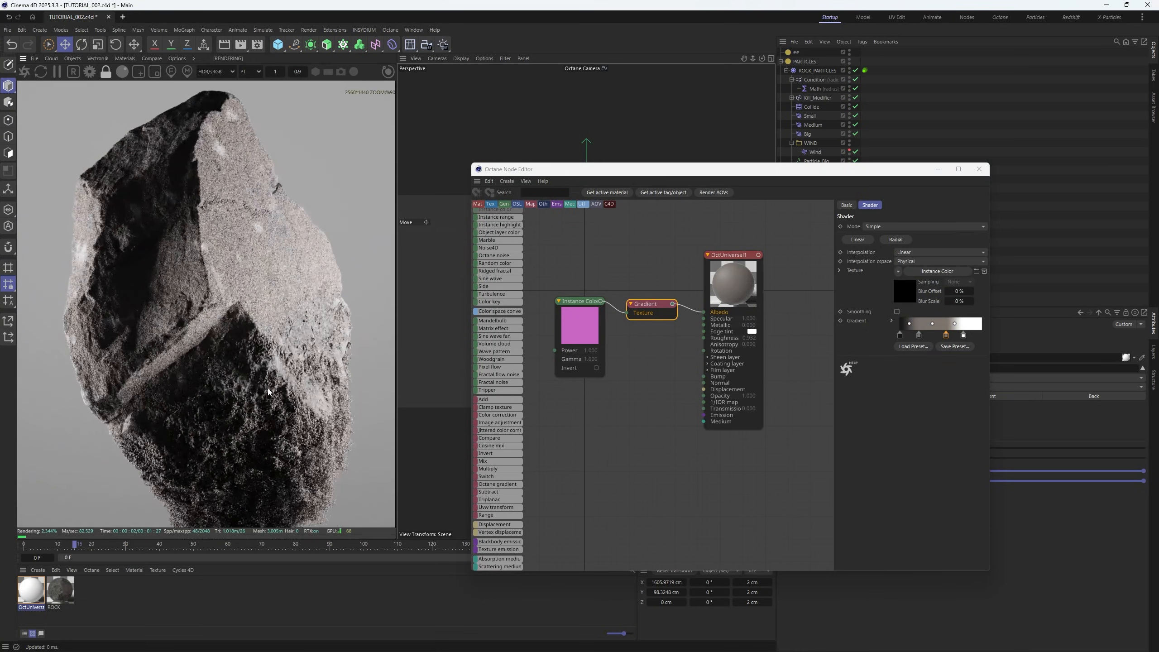
middle_click_drag(266, 406, 192, 234)
scroll(191, 234, "up", 6)
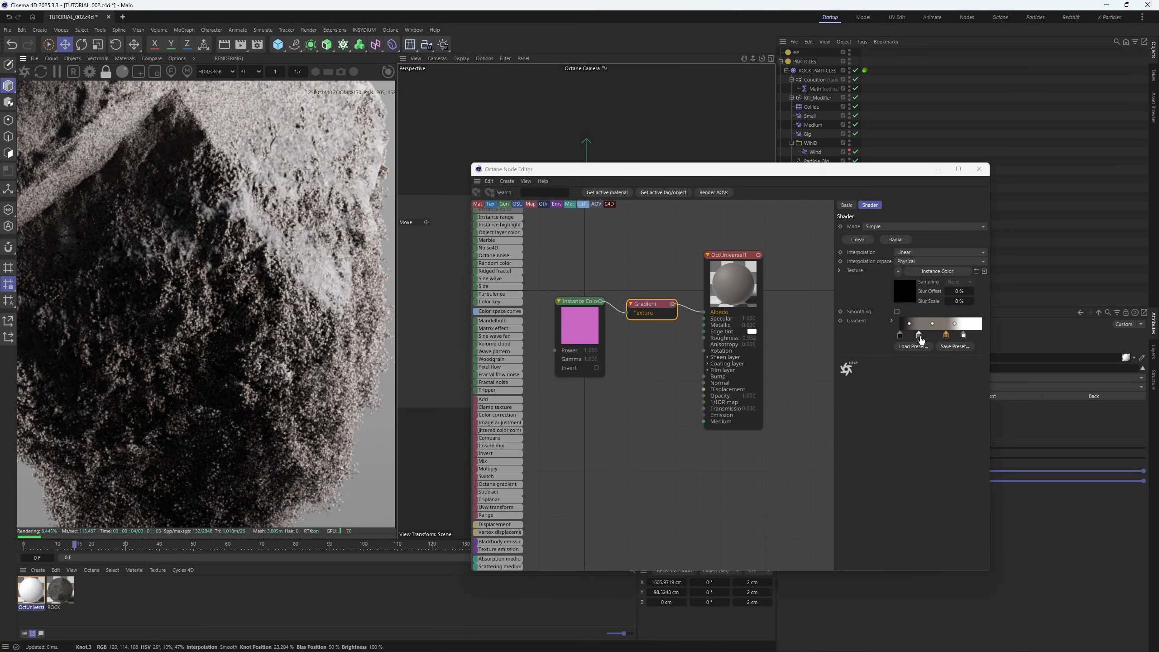
double_click(946, 335)
left_click(957, 391)
double_click(973, 336)
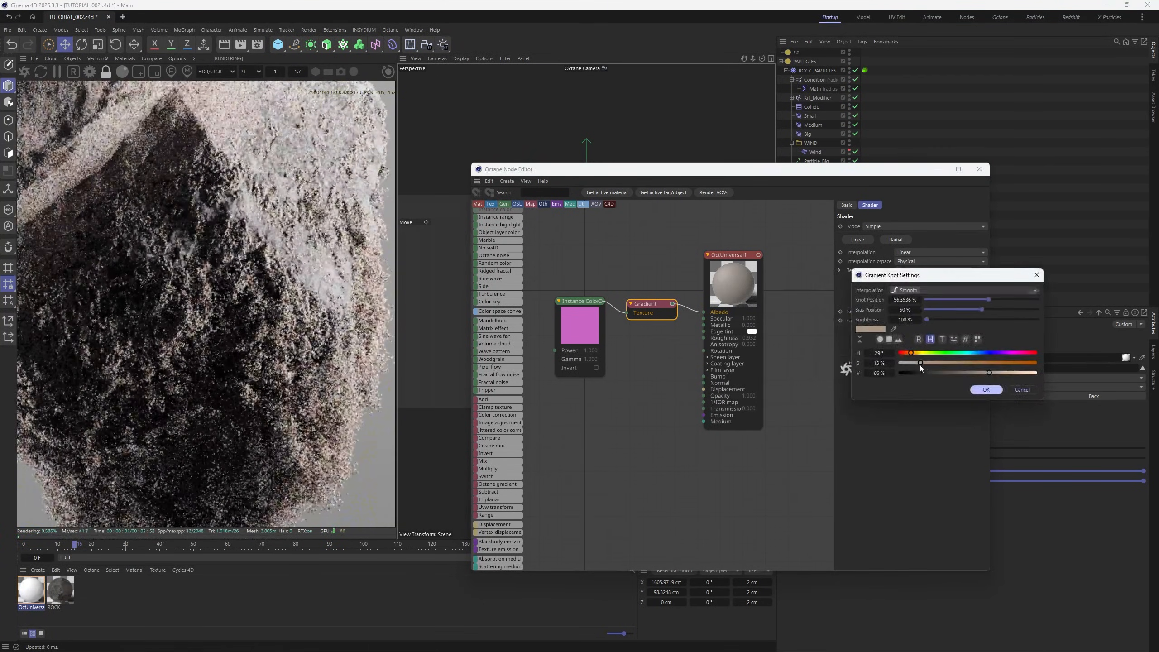
left_click(986, 390)
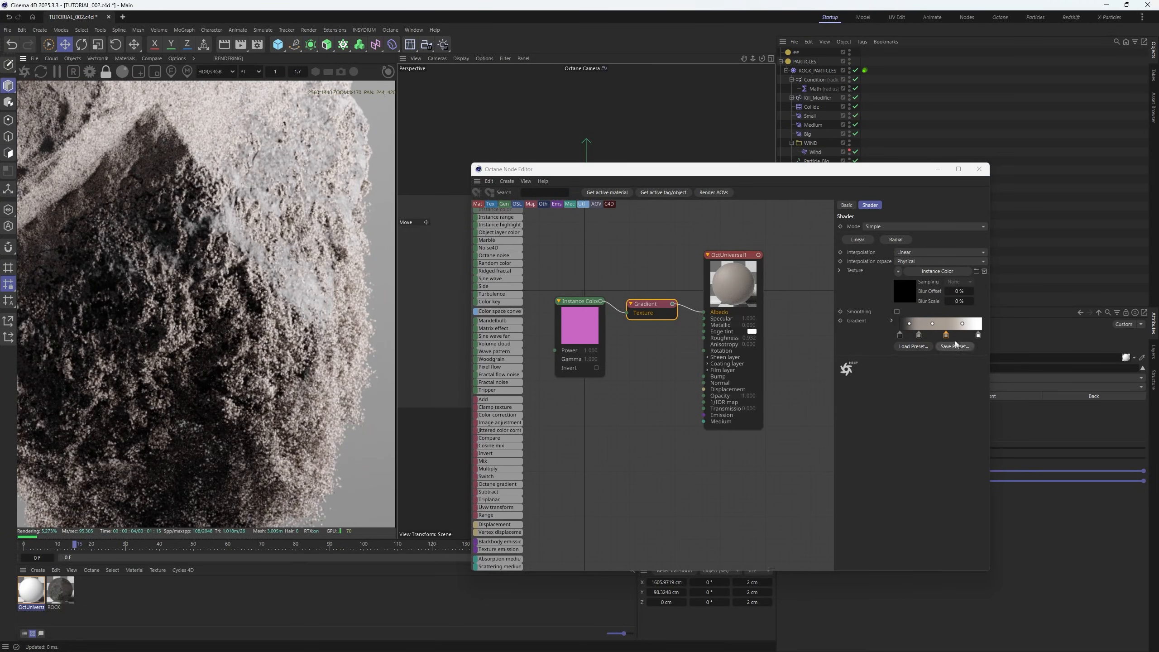
double_click(945, 337)
left_click_drag(913, 361, 908, 363)
left_click(983, 389)
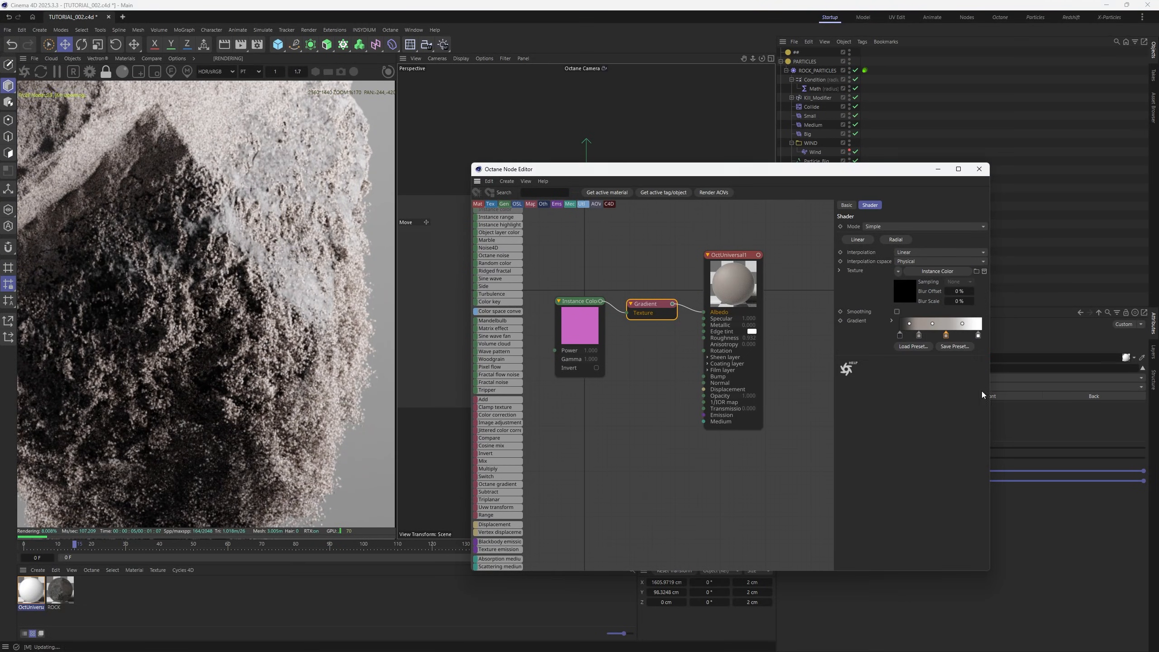
Examine the shaded rock's surface up close and as a whole in the Octane render, and close the node editor
scroll(271, 377, "down", 4)
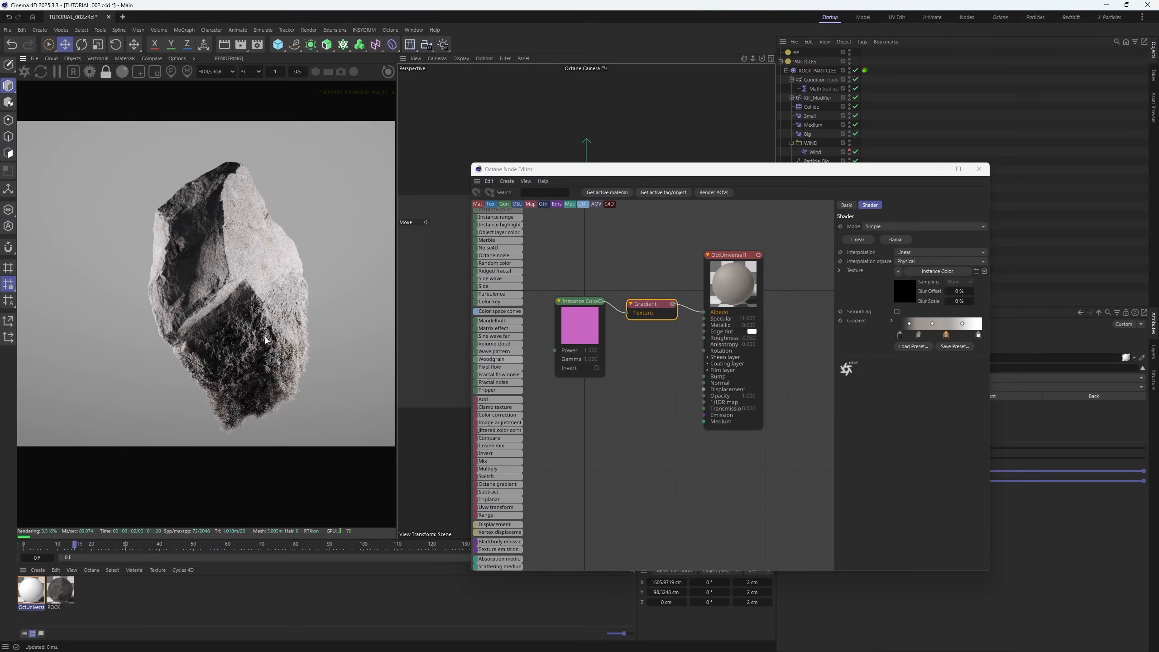
scroll(233, 295, "up", 2)
scroll(212, 250, "up", 5)
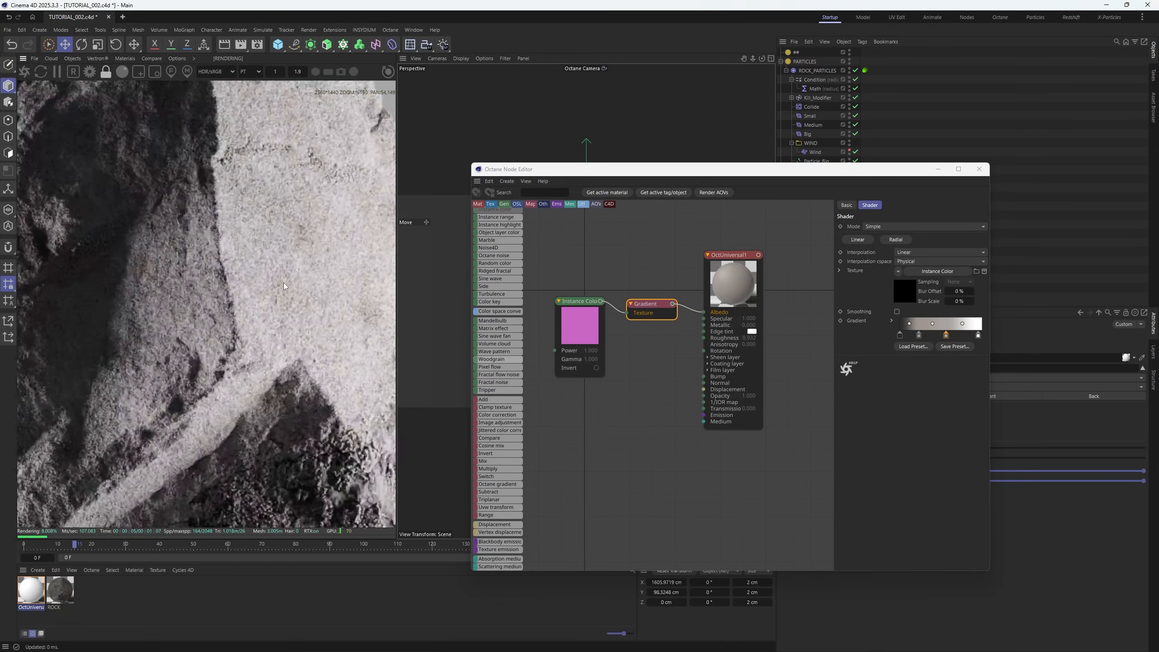
middle_click_drag(218, 168, 196, 235)
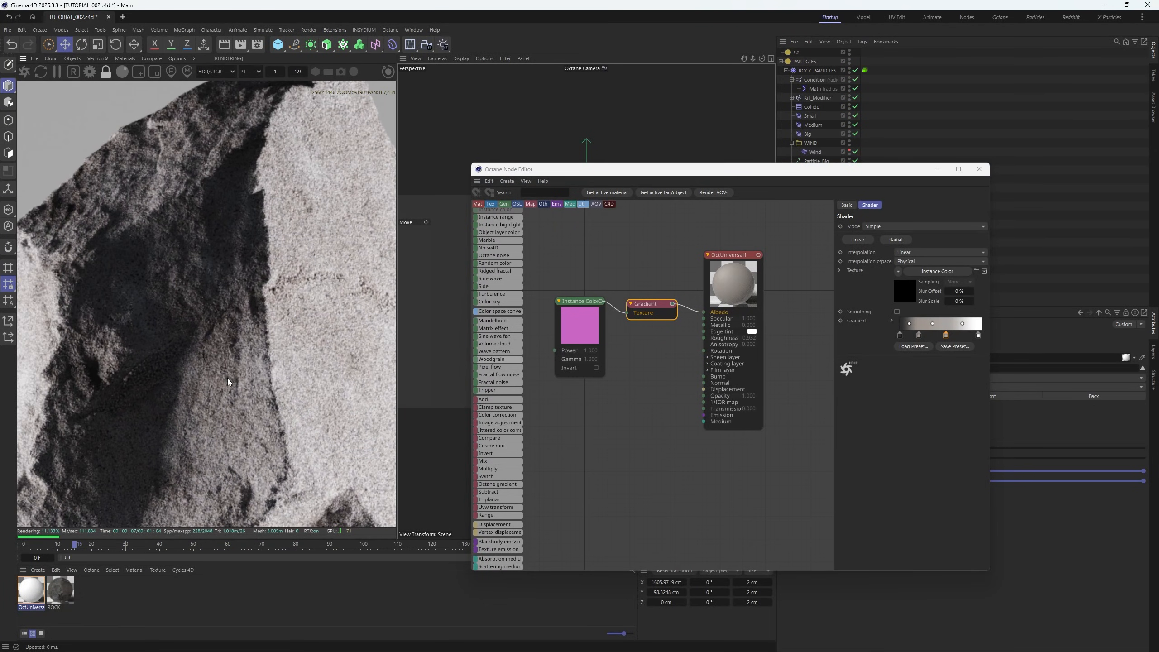
scroll(228, 382, "down", 7)
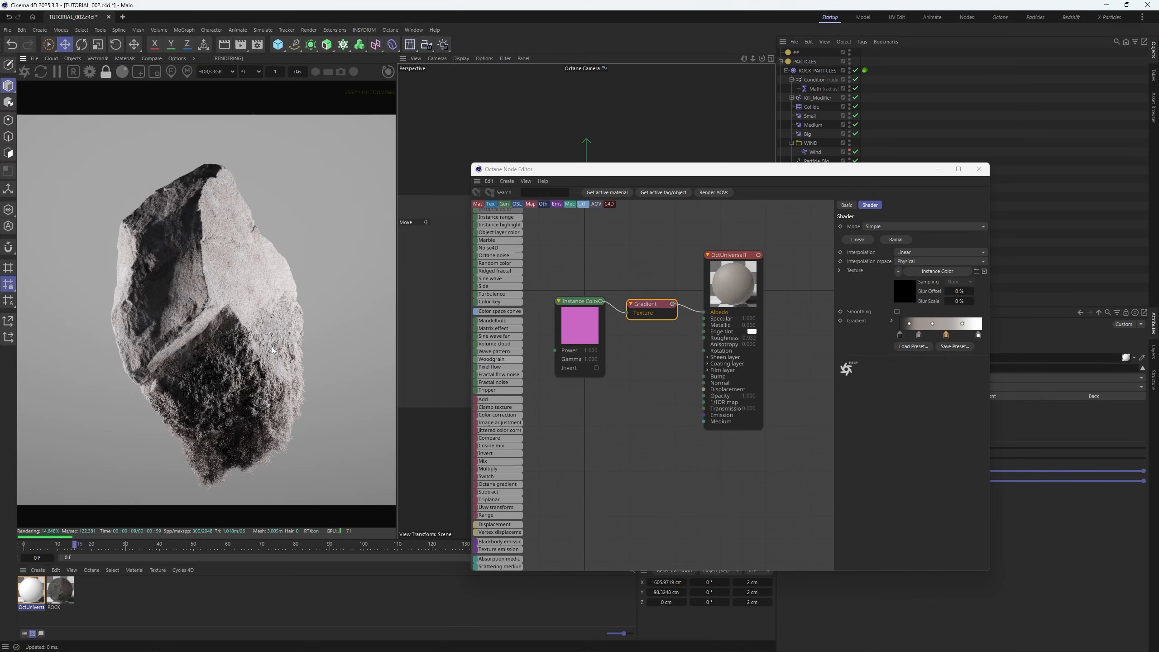
left_click(979, 169)
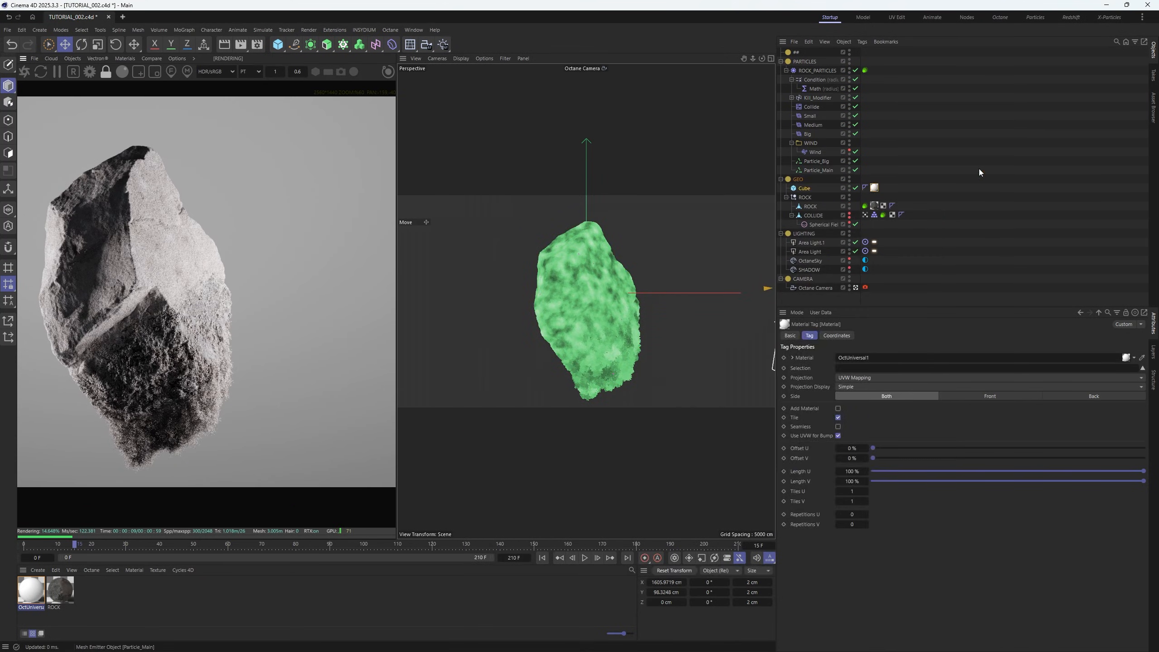
Review the Particle_Main emitter's emission settings and examine the particle coverage on the rock in the render
left_click(826, 170)
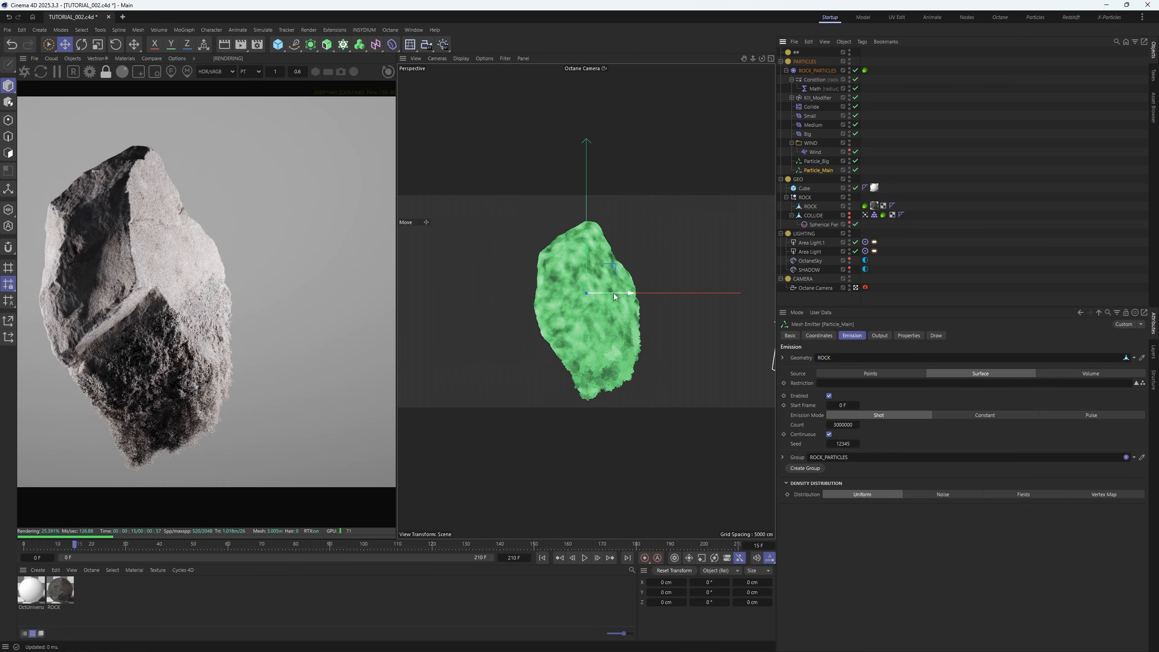
middle_click_drag(170, 292, 132, 245)
scroll(308, 296, "up", 6)
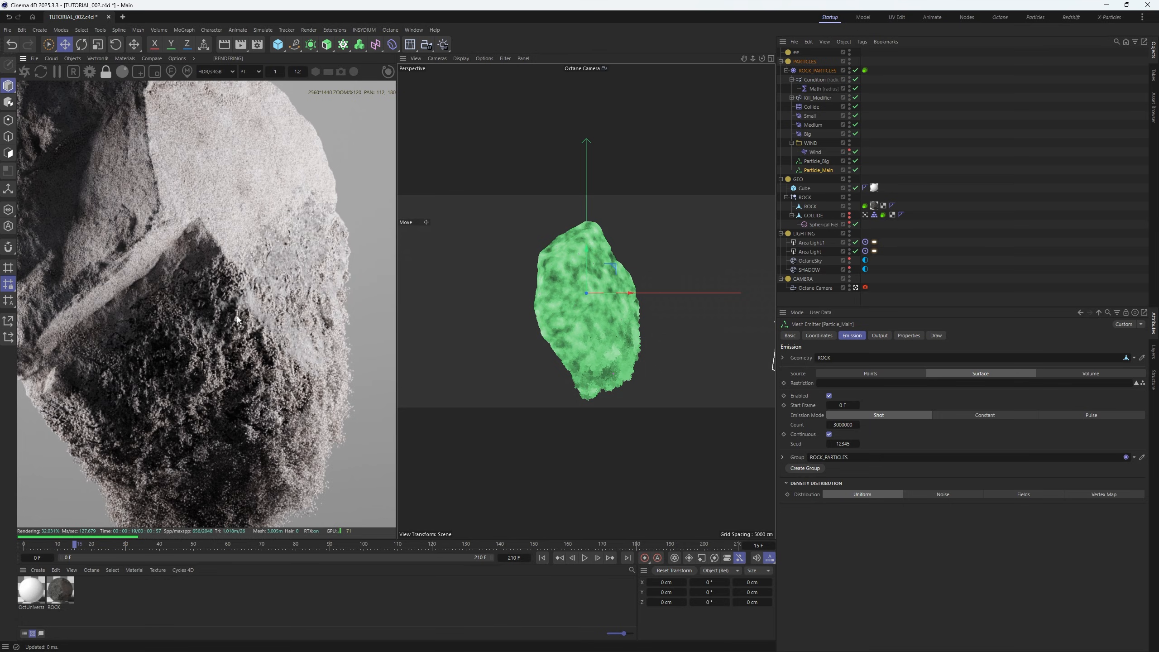
scroll(244, 314, "down", 5)
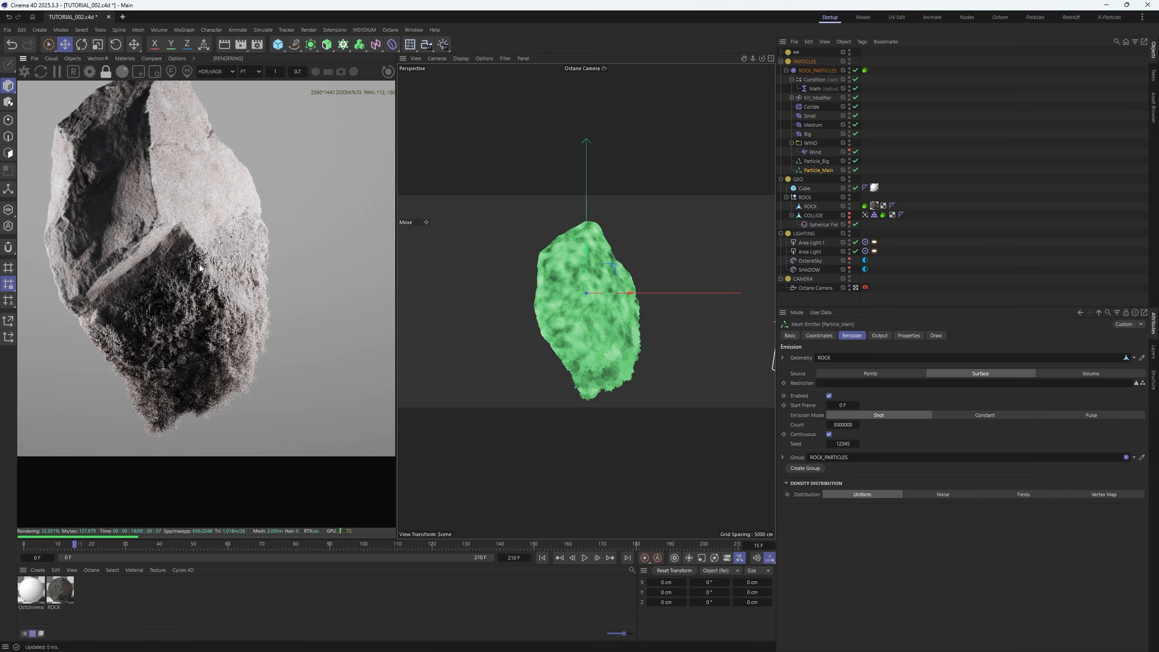
middle_click_drag(187, 258, 225, 313)
scroll(225, 313, "up", 3)
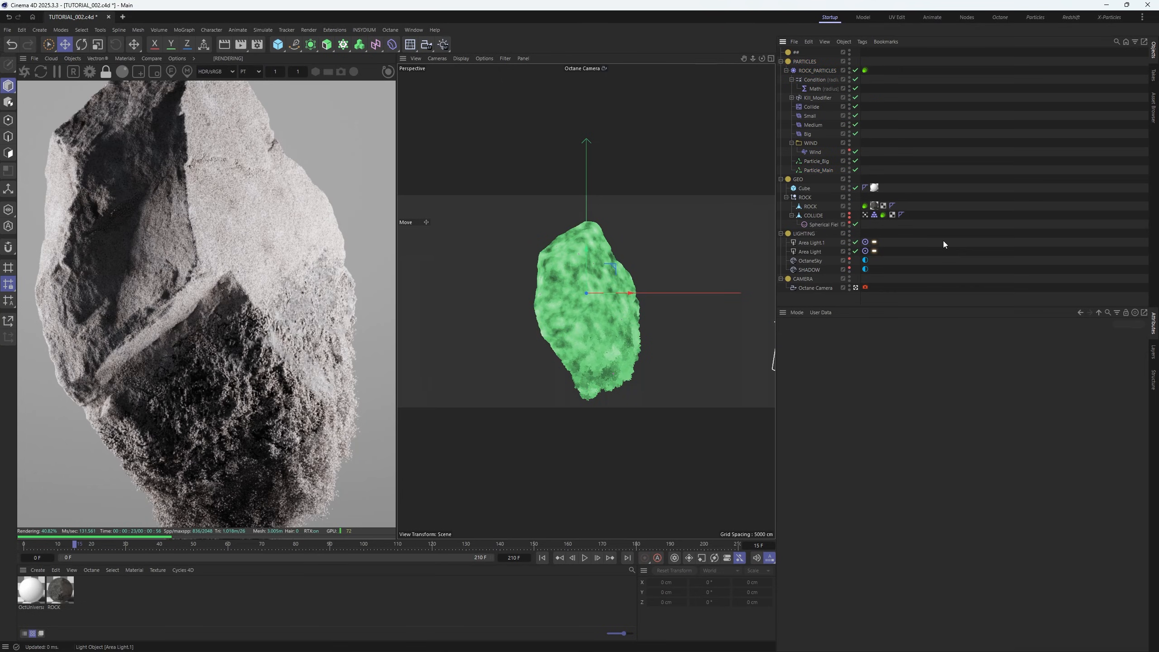
Scale the ROCK polygon object down uniformly to about 210.9 × 295.9 × 162.7 cm so it sits inside the particles
left_click(808, 206)
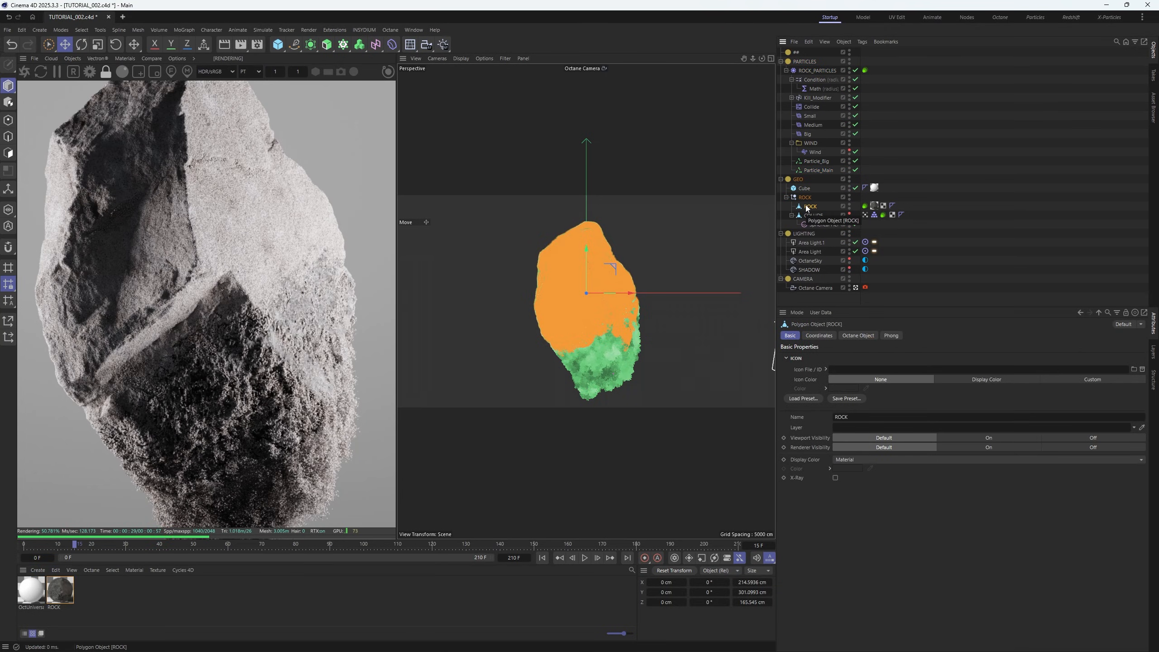
key("t")
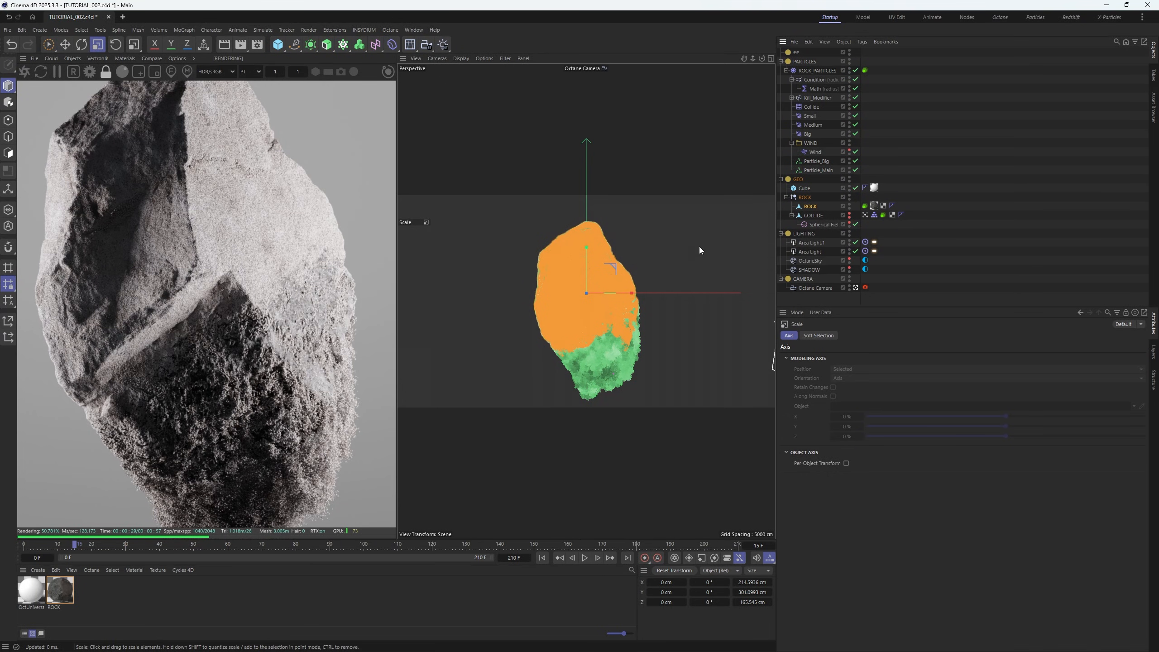
left_click_drag(690, 249, 683, 249)
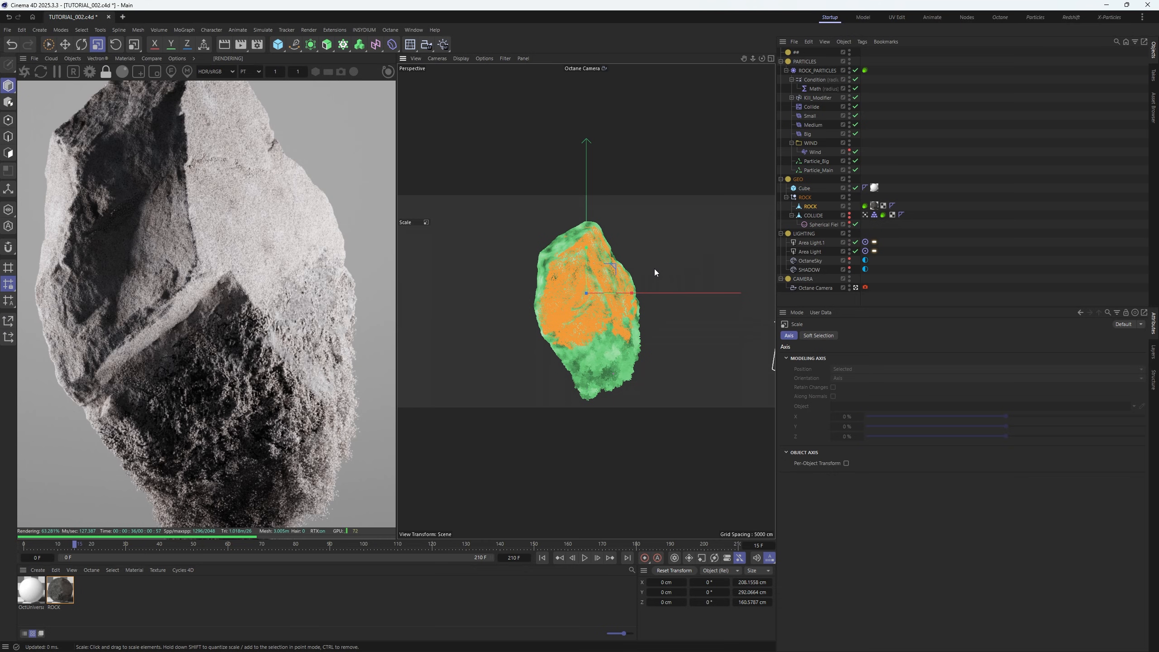
left_click_drag(670, 259, 678, 254)
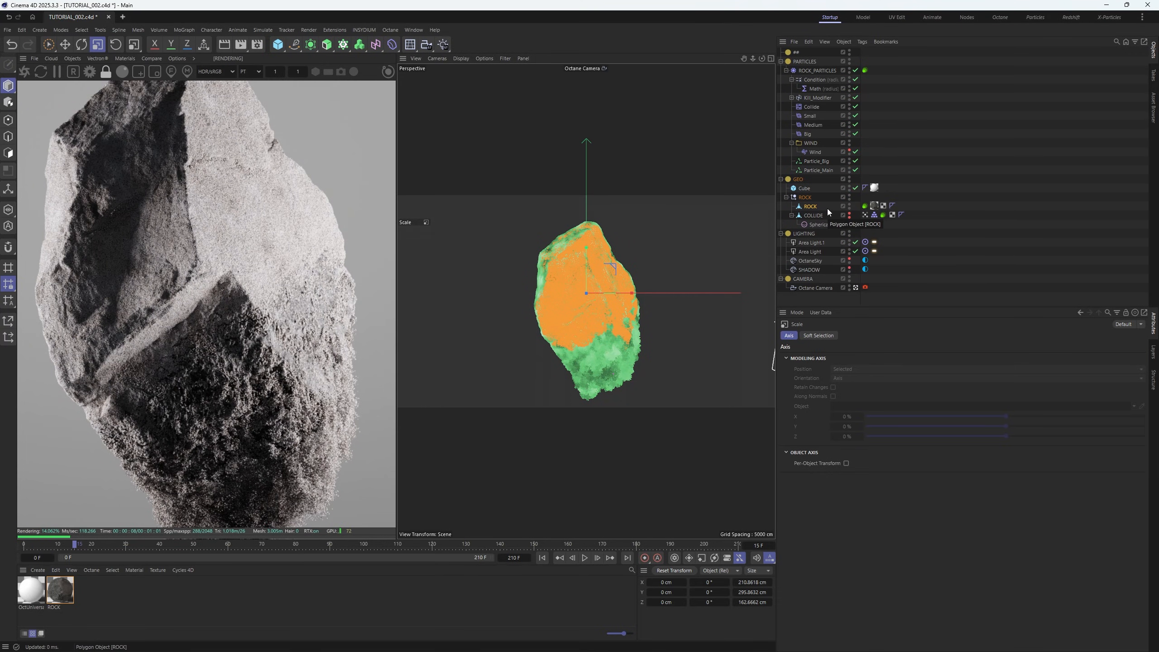
Inspect the particle surface up close and scale the ROCK object up slightly to about 212.3 × 297.8 × 163.8 cm
scroll(217, 252, "up", 3)
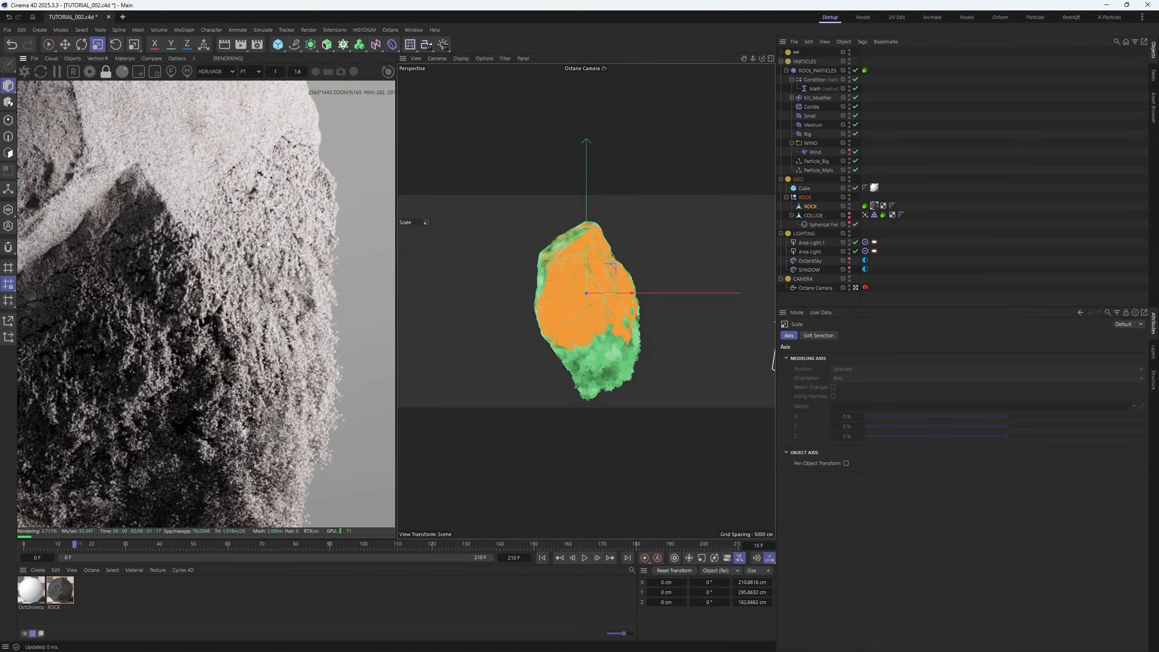
scroll(254, 269, "down", 7)
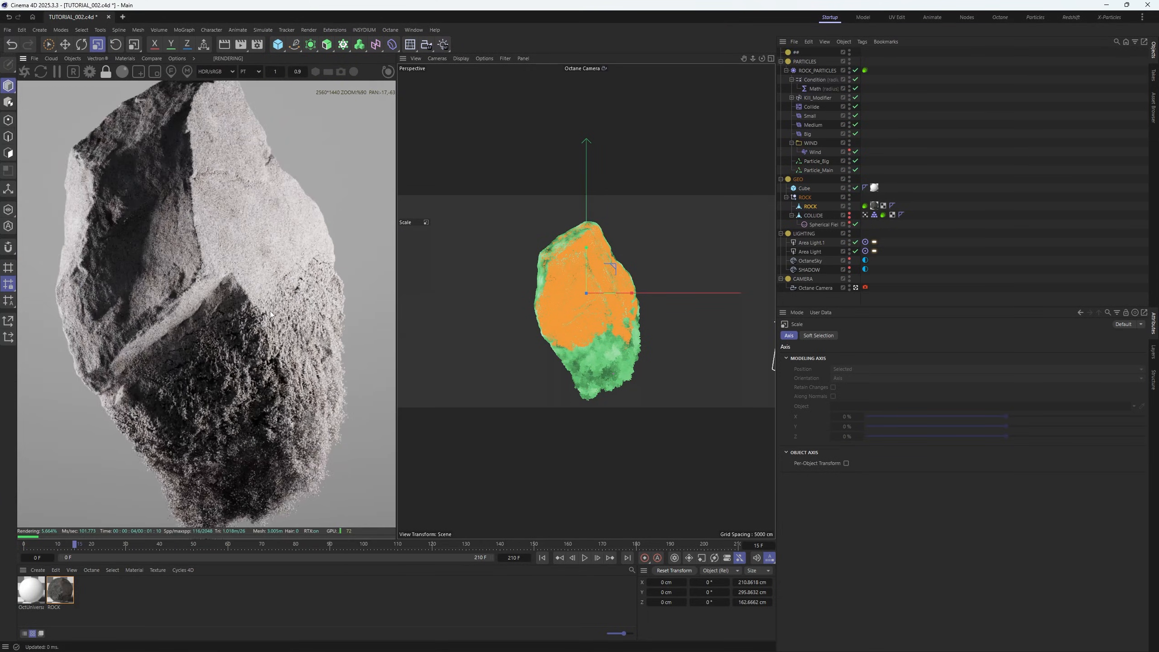
scroll(269, 312, "up", 5)
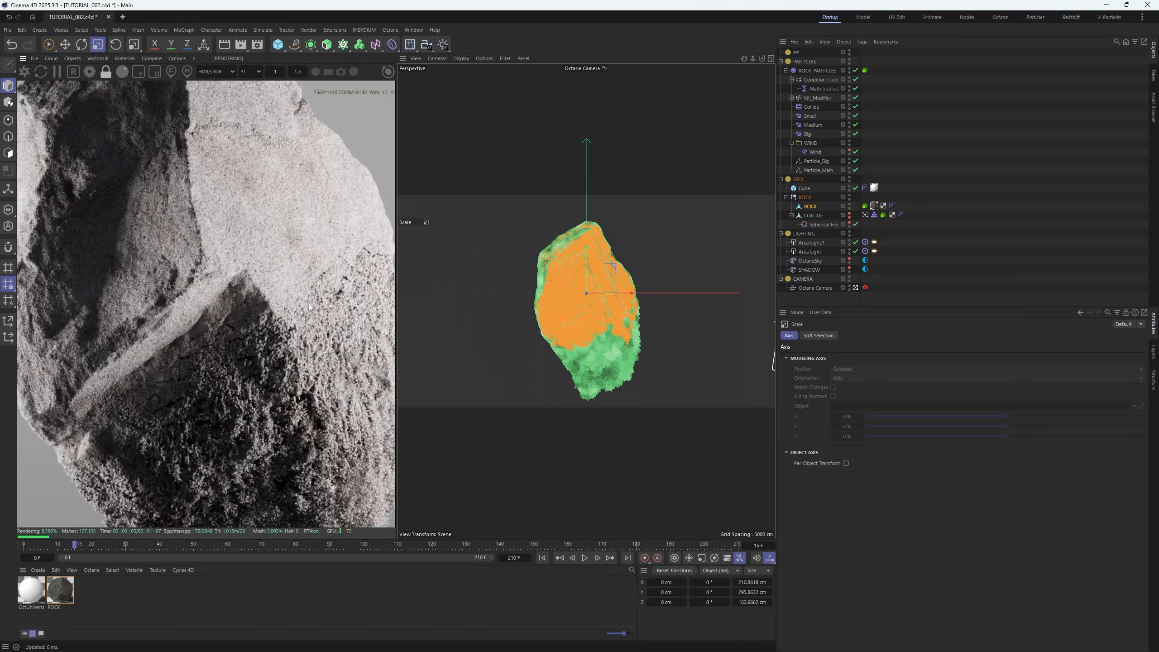
middle_click_drag(223, 292, 288, 242)
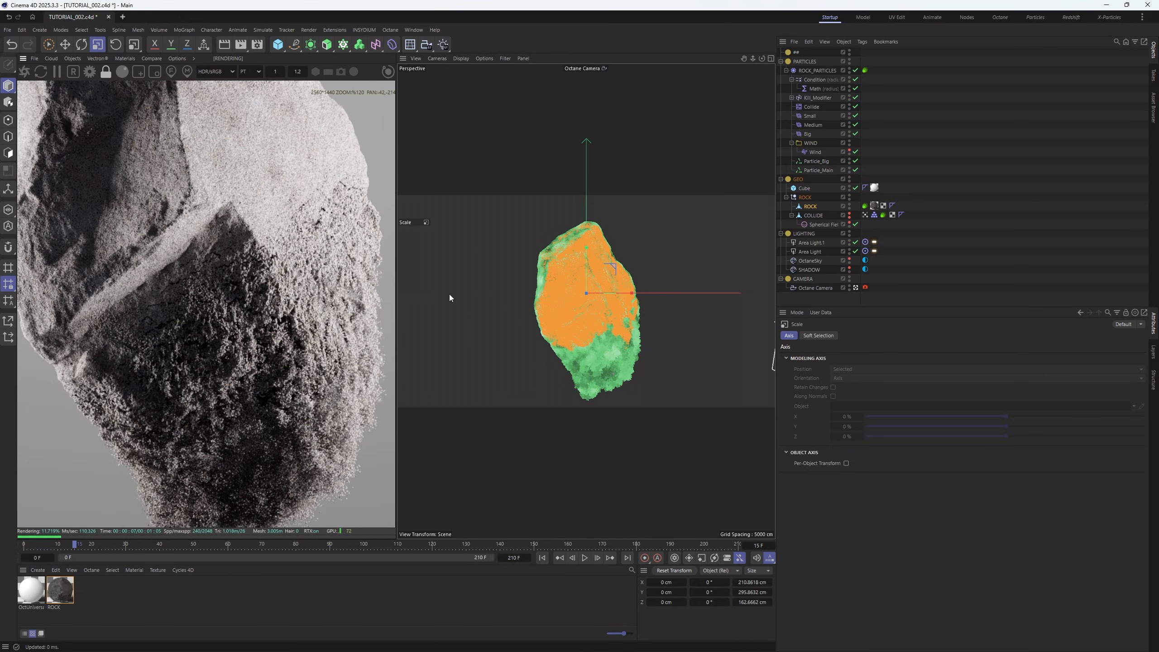
left_click_drag(651, 264, 652, 263)
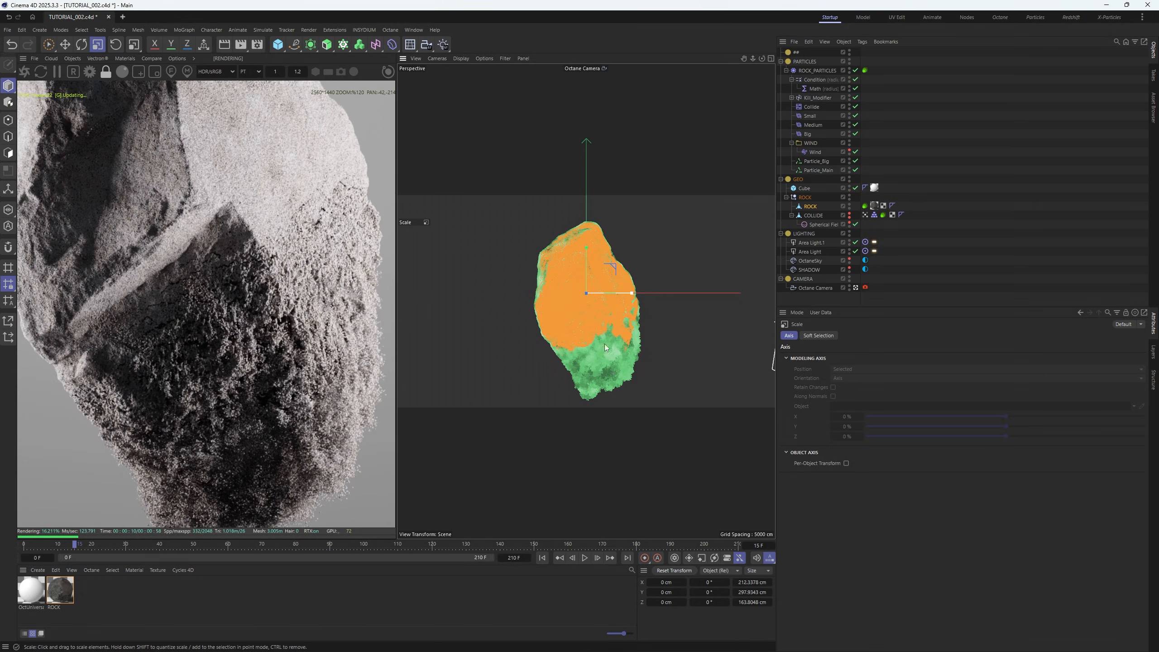
middle_click_drag(305, 263, 301, 340)
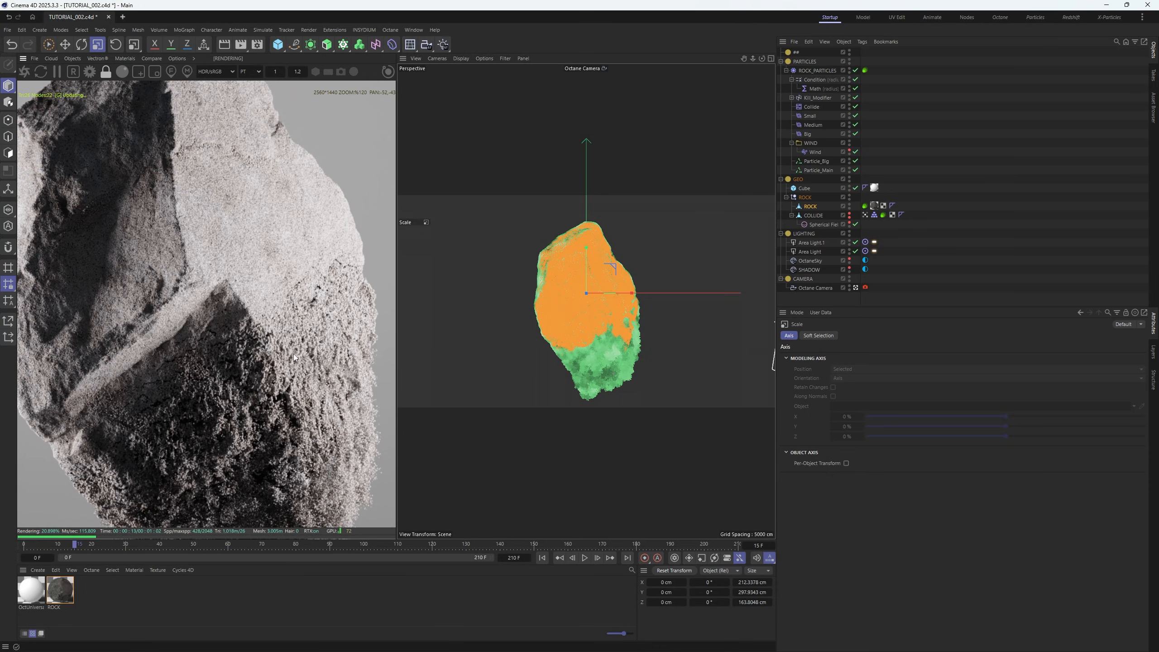
Examine how the ROCK mesh blends with the particles in the Octane render, both up close and as a whole
middle_click_drag(249, 270, 270, 334)
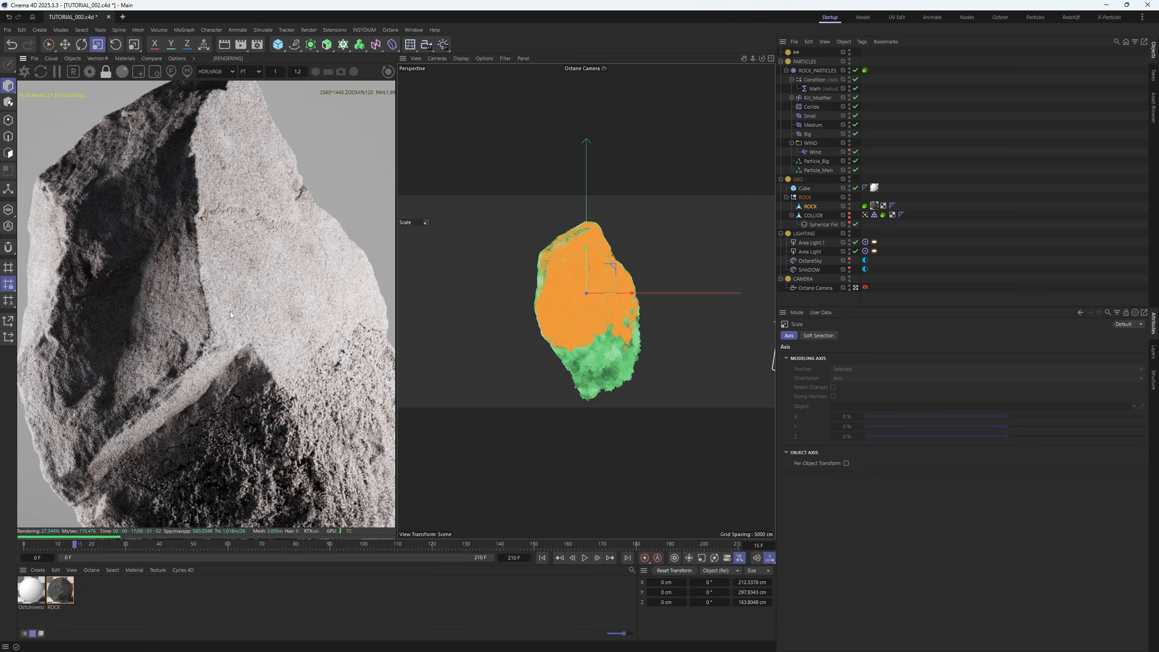
scroll(230, 307, "down", 5)
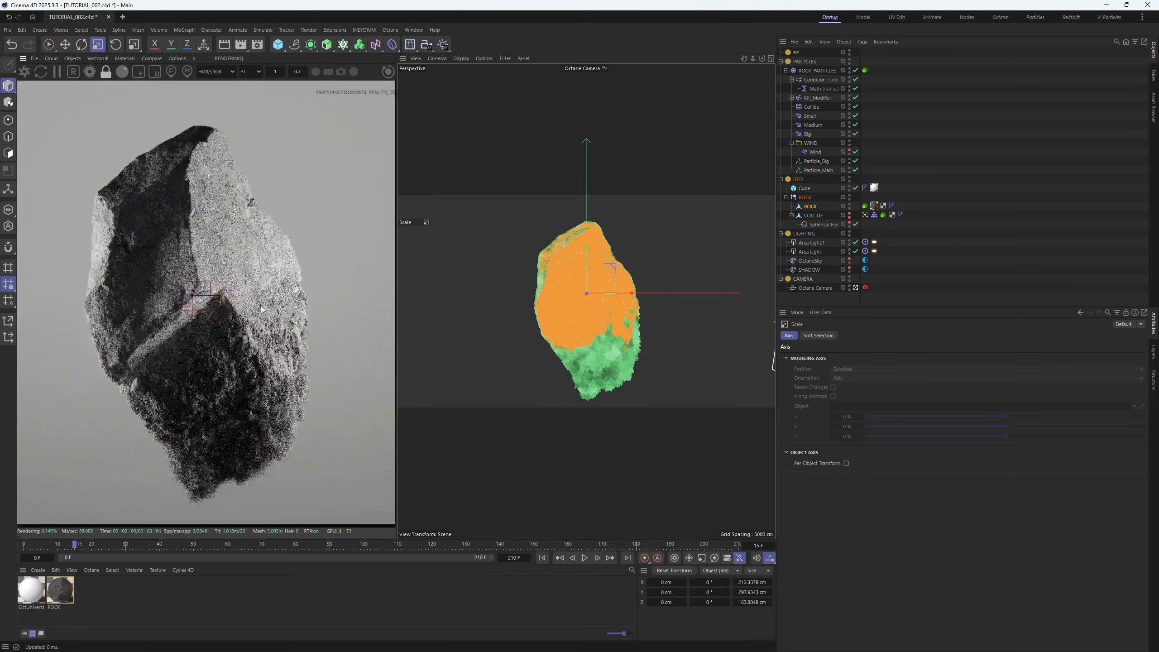
scroll(258, 300, "up", 4)
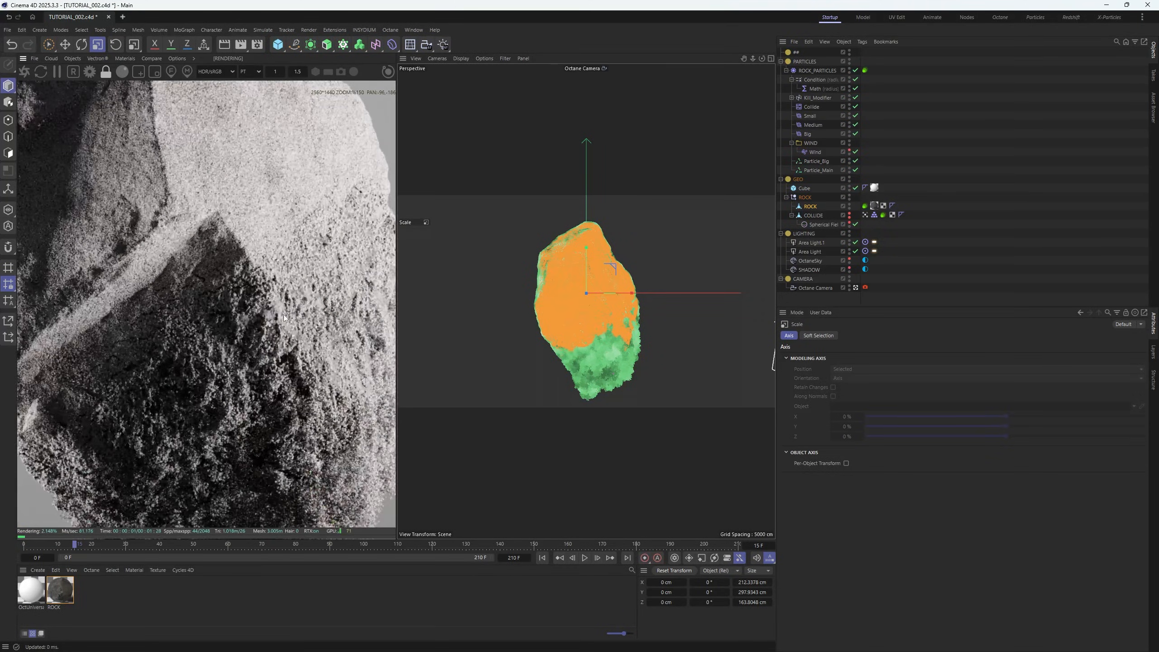
scroll(283, 315, "down", 2)
scroll(269, 328, "down", 5)
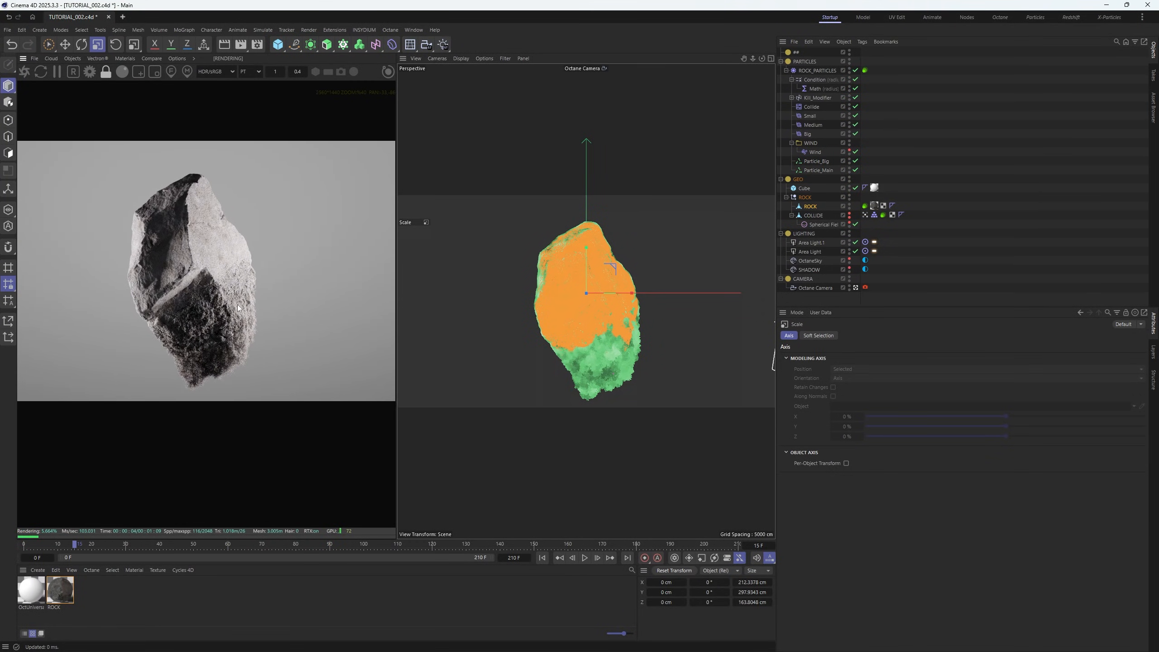
scroll(241, 340, "up", 4)
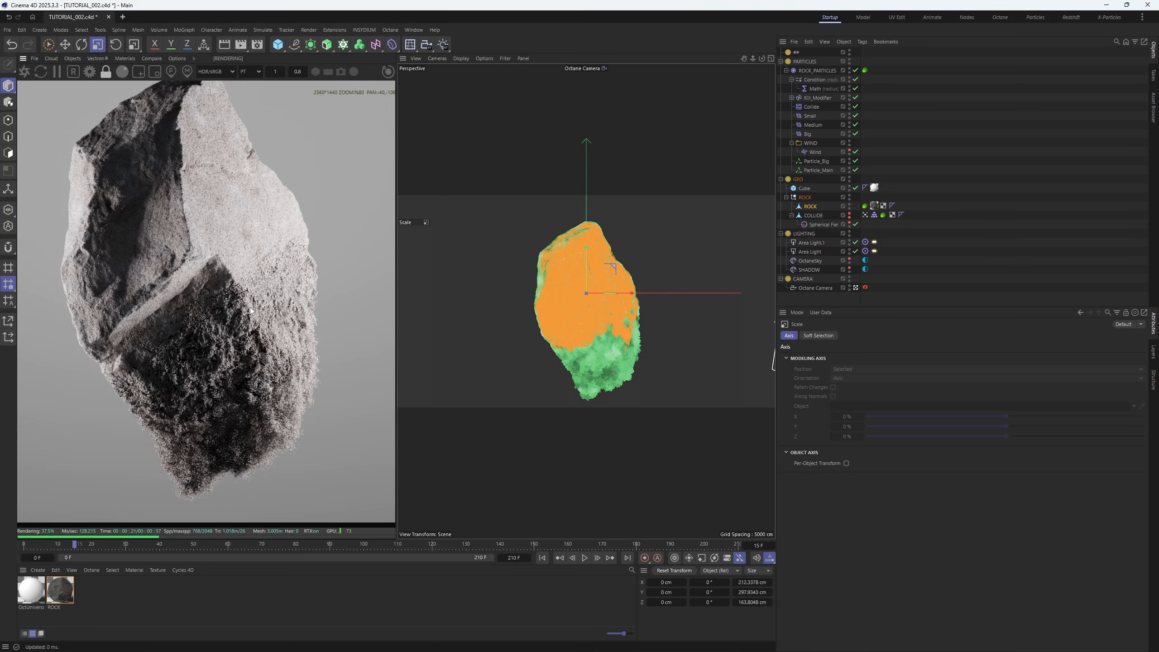
mouse_move(250, 307)
left_mouse_down()
mouse_move(267, 265)
mouse_move(234, 291)
left_mouse_up()
scroll(302, 332, "up", 4)
scroll(276, 246, "down", 5)
scroll(180, 258, "down", 3)
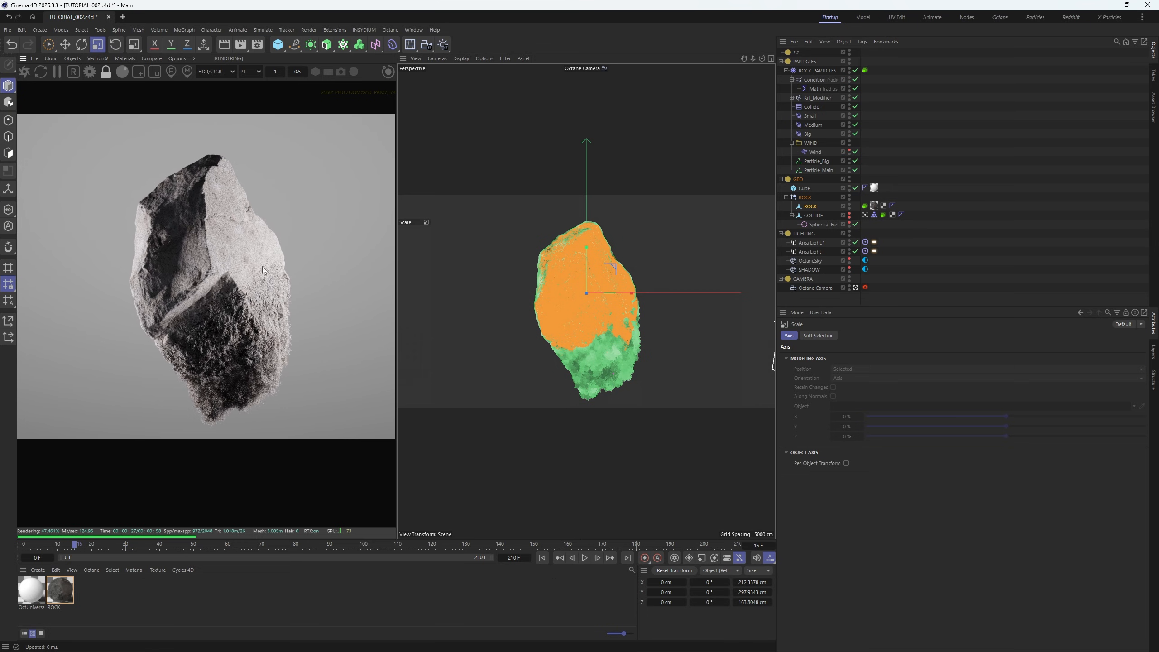
scroll(263, 270, "up", 6)
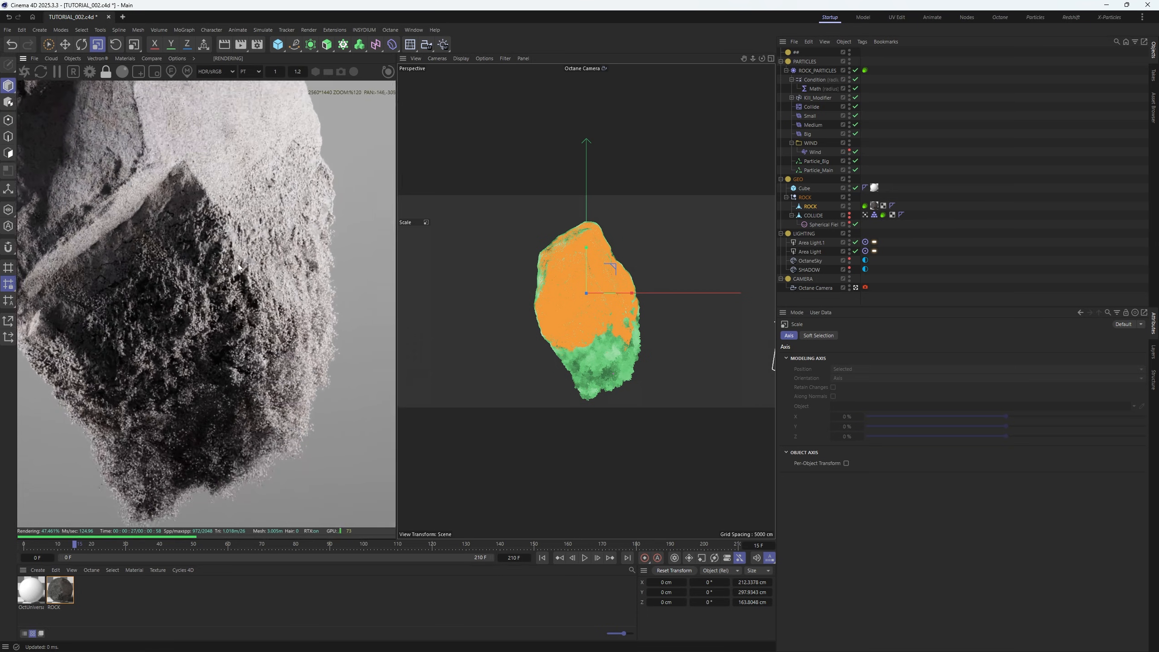
scroll(238, 267, "up", 3)
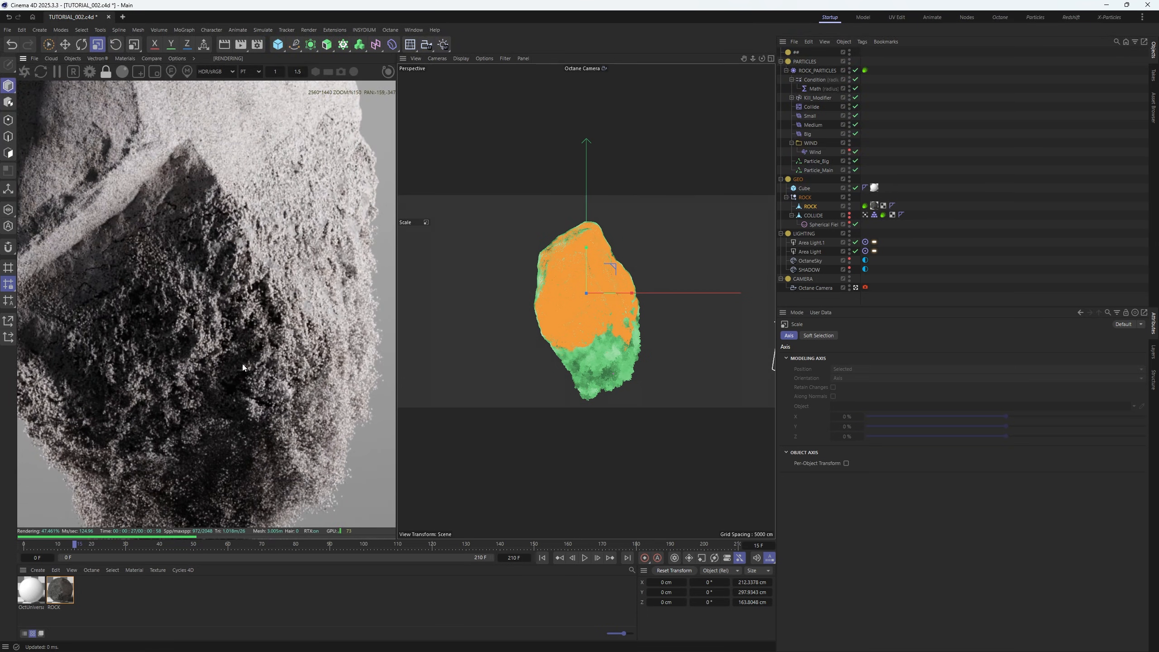
scroll(243, 365, "down", 4)
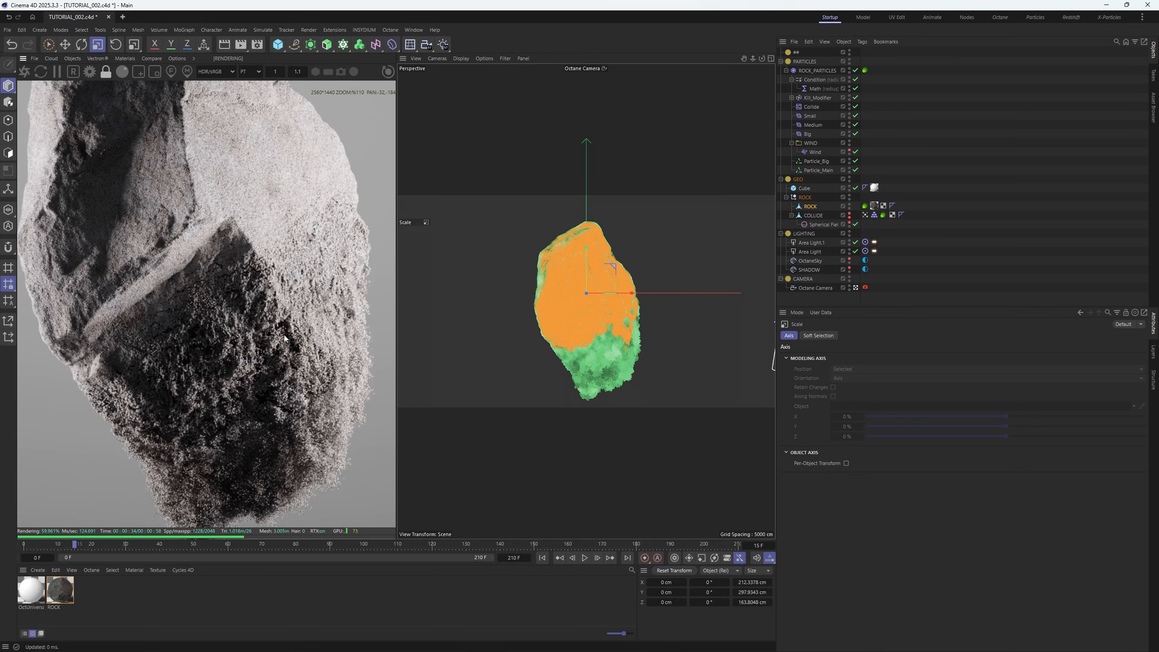
scroll(254, 297, "down", 6)
scroll(255, 366, "up", 7)
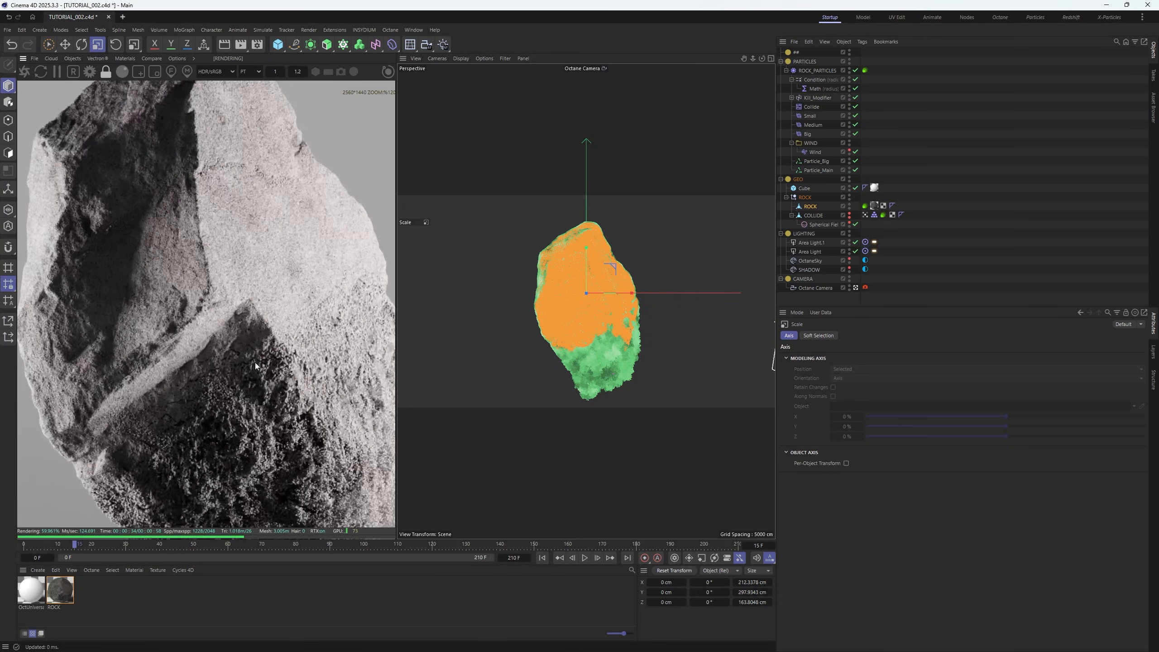
scroll(256, 366, "up", 8)
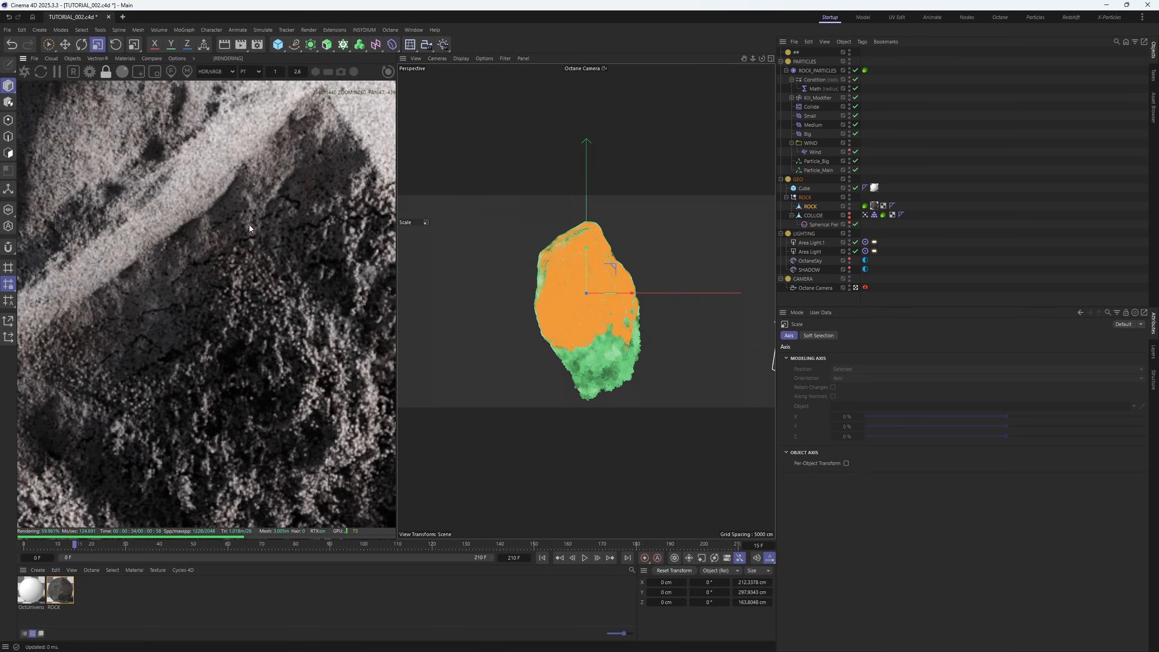
scroll(243, 232, "down", 10)
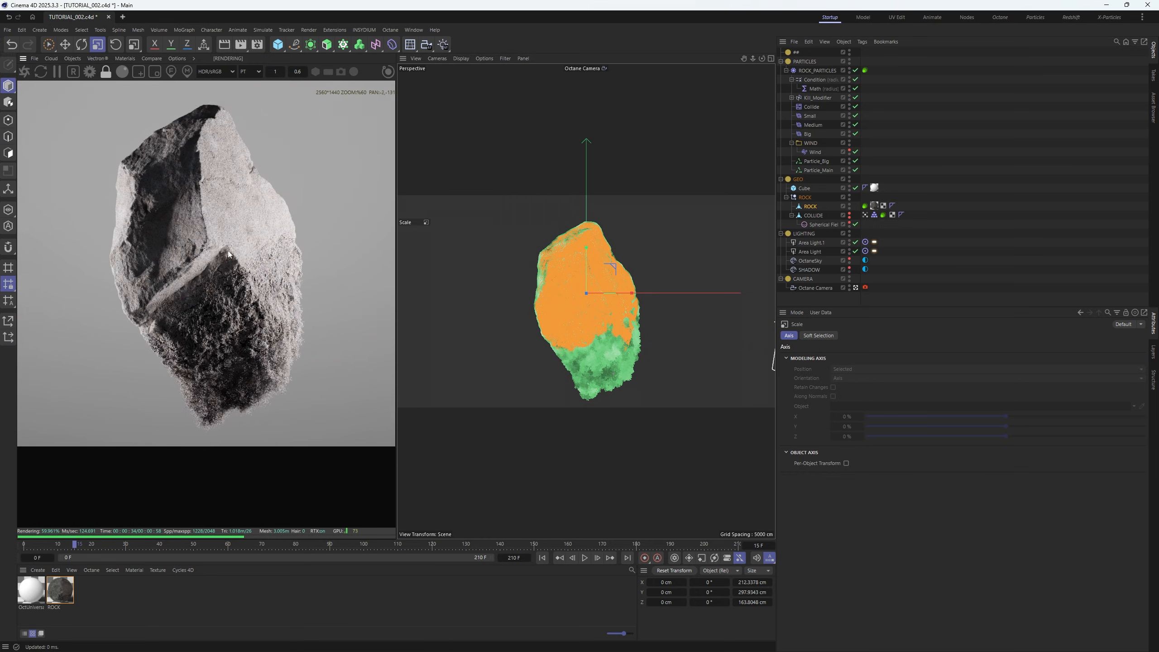
left_click_drag(228, 250, 218, 265)
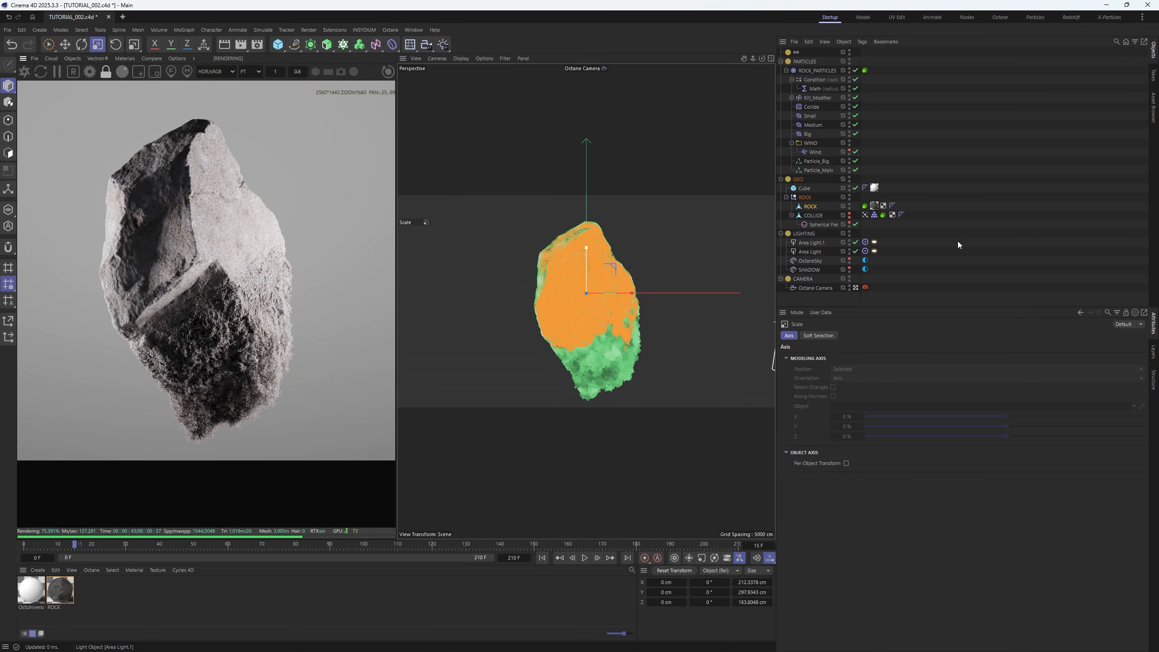
Save the scene incrementally as TUTORIAL_003.c4d and move to frame 30 to inspect the falling particles in the render
left_click(1011, 236)
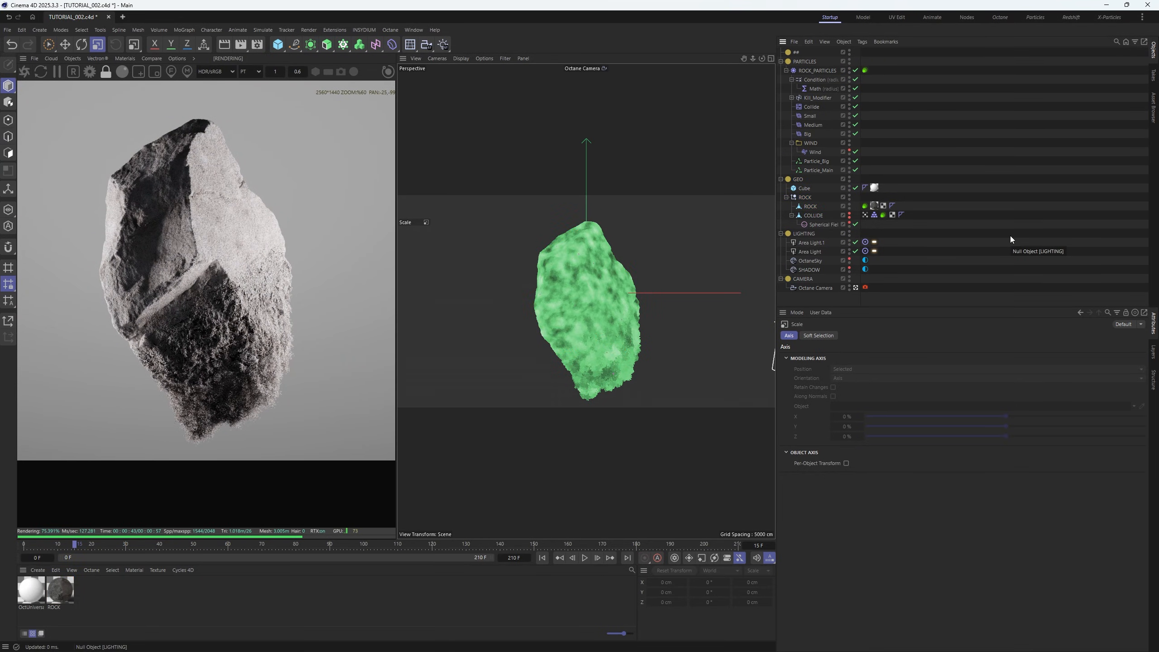
key("ctrl+alt+s")
left_click(125, 545)
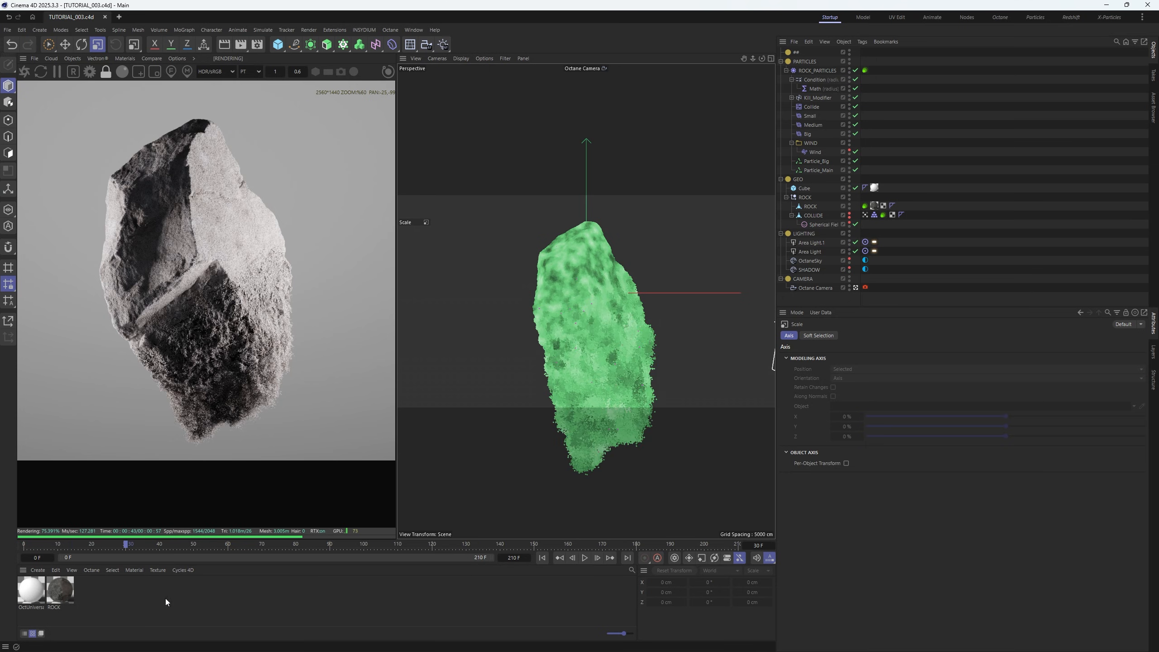
scroll(236, 301, "up", 5)
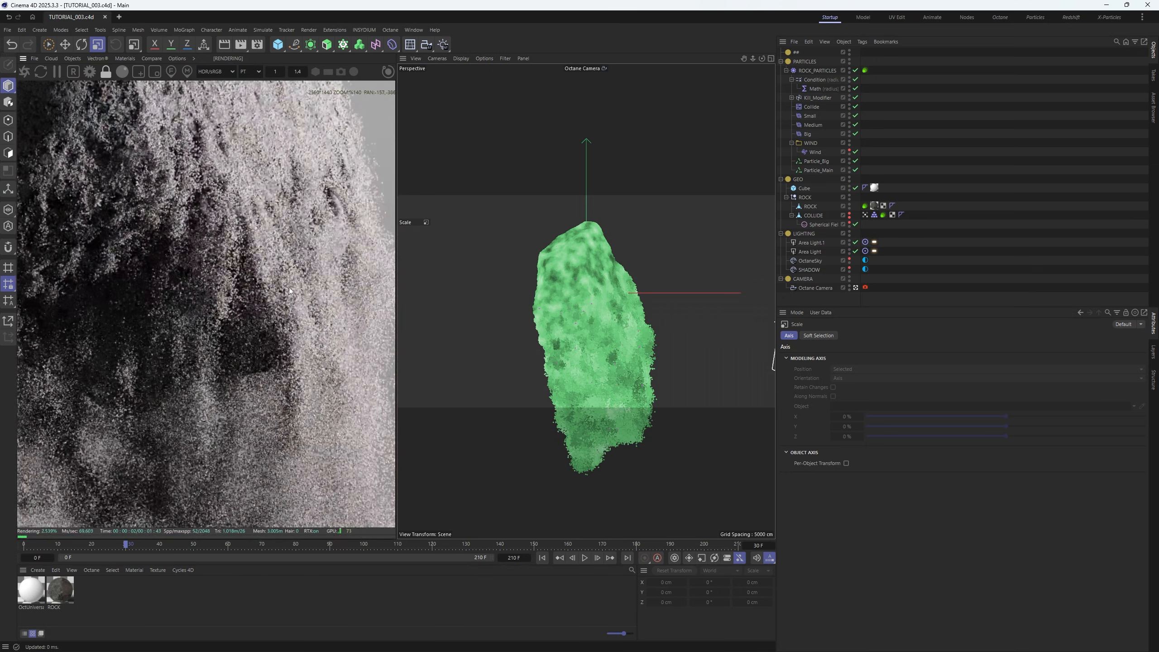
scroll(297, 329, "down", 4)
scroll(223, 309, "up", 4)
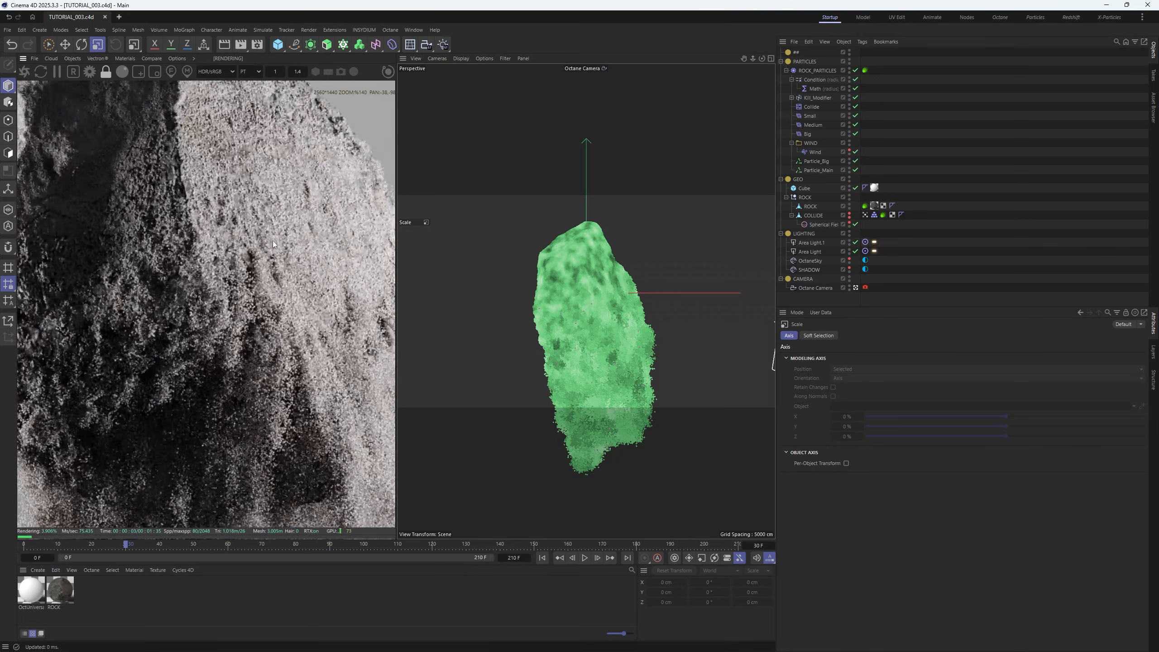
Scale the ROCK polygon object down uniformly to about 209.6 × 294.1 × 161.7 cm and check its fit in the render
left_click(811, 207)
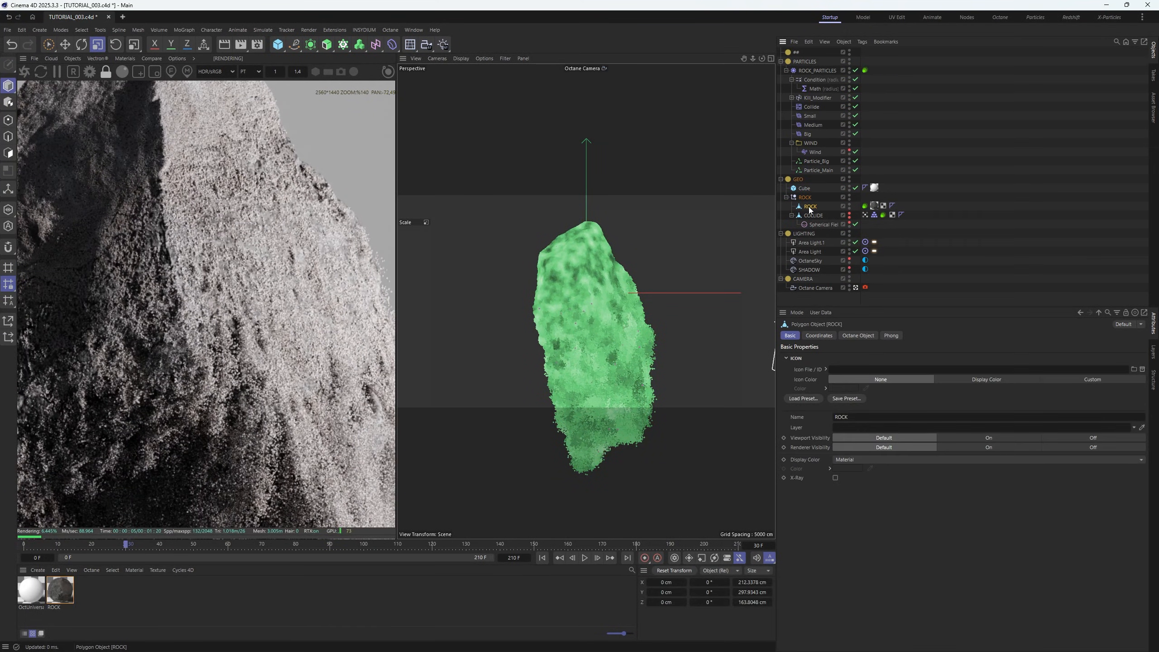
left_click_drag(704, 226, 703, 227)
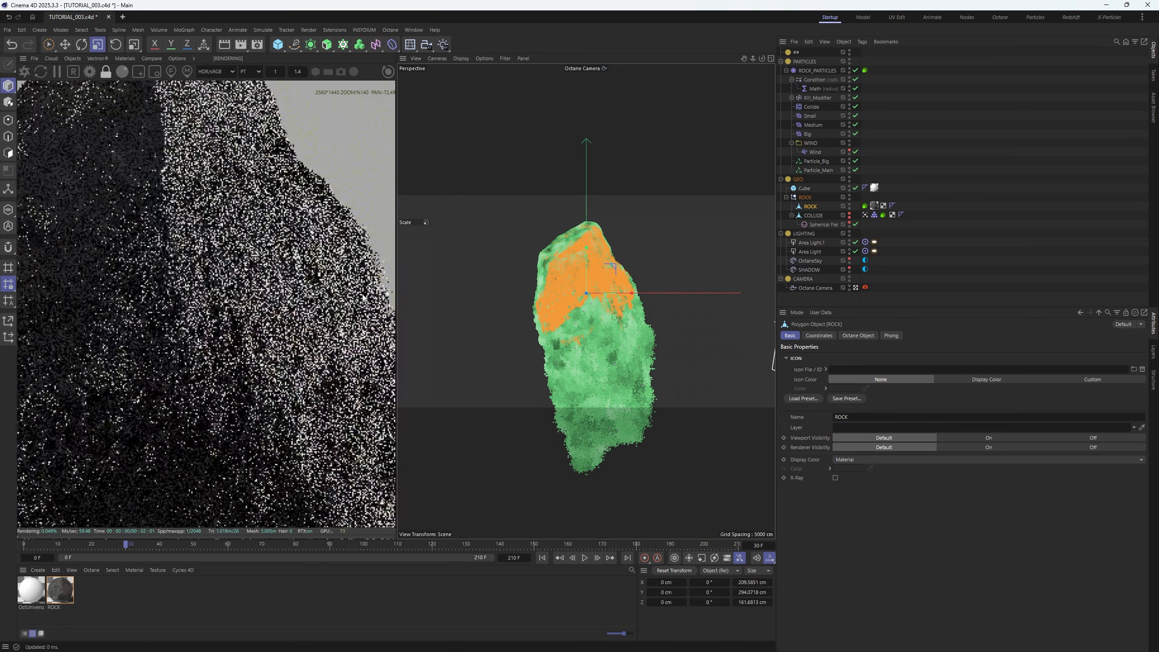
scroll(234, 292, "down", 5)
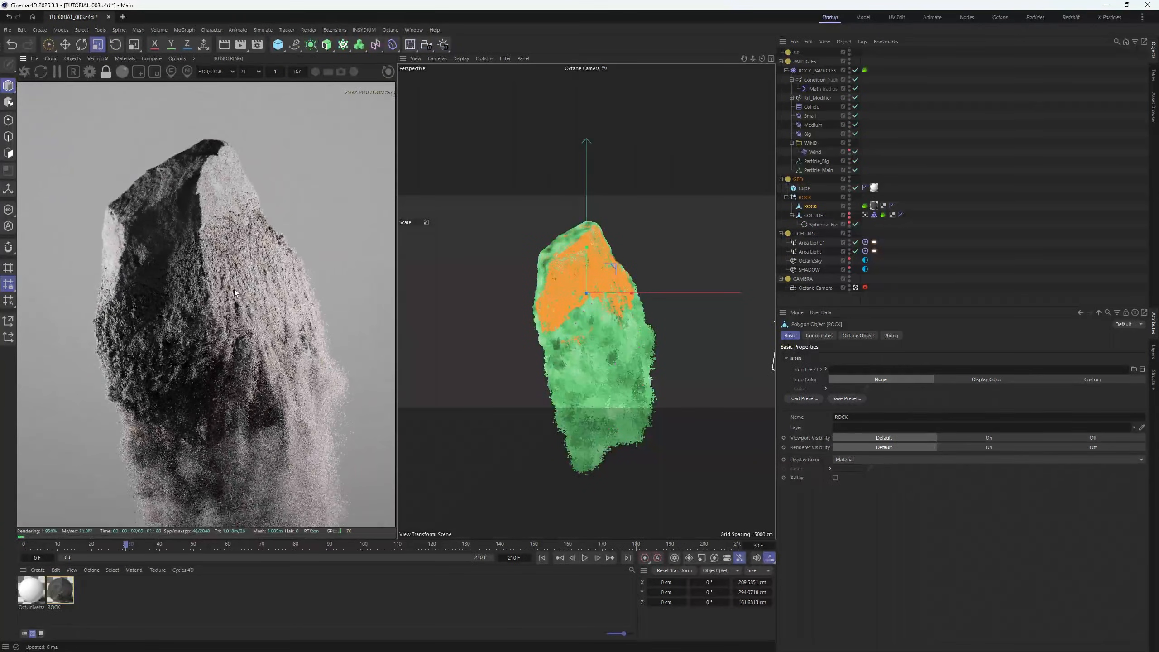
scroll(223, 297, "down", 2)
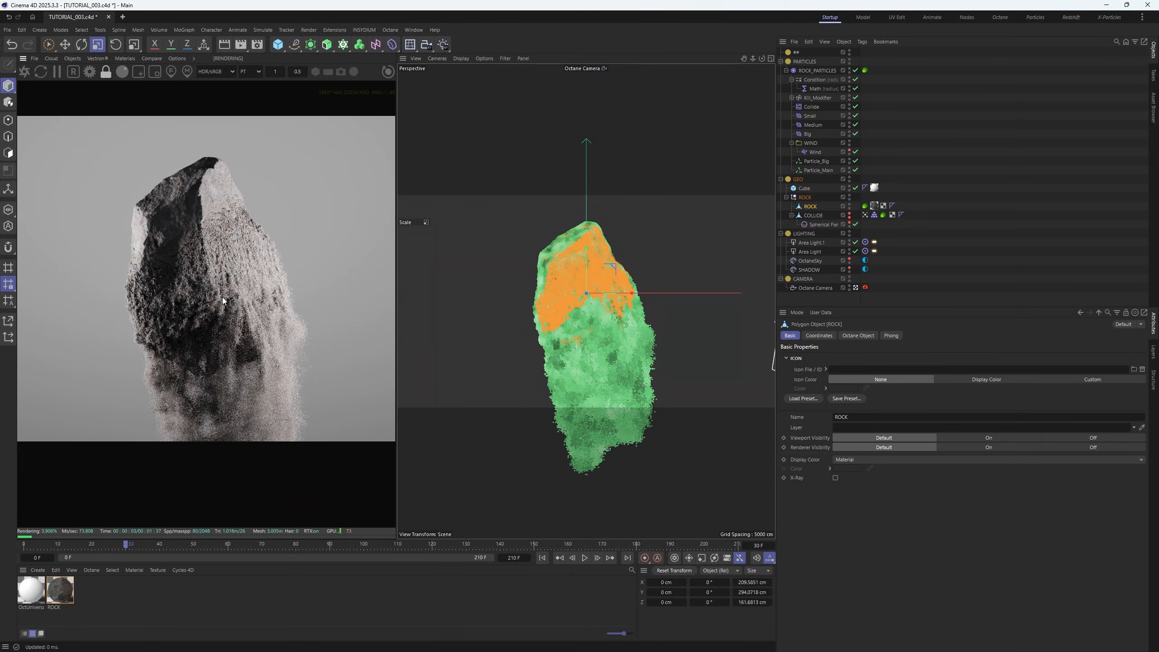
scroll(223, 297, "up", 4)
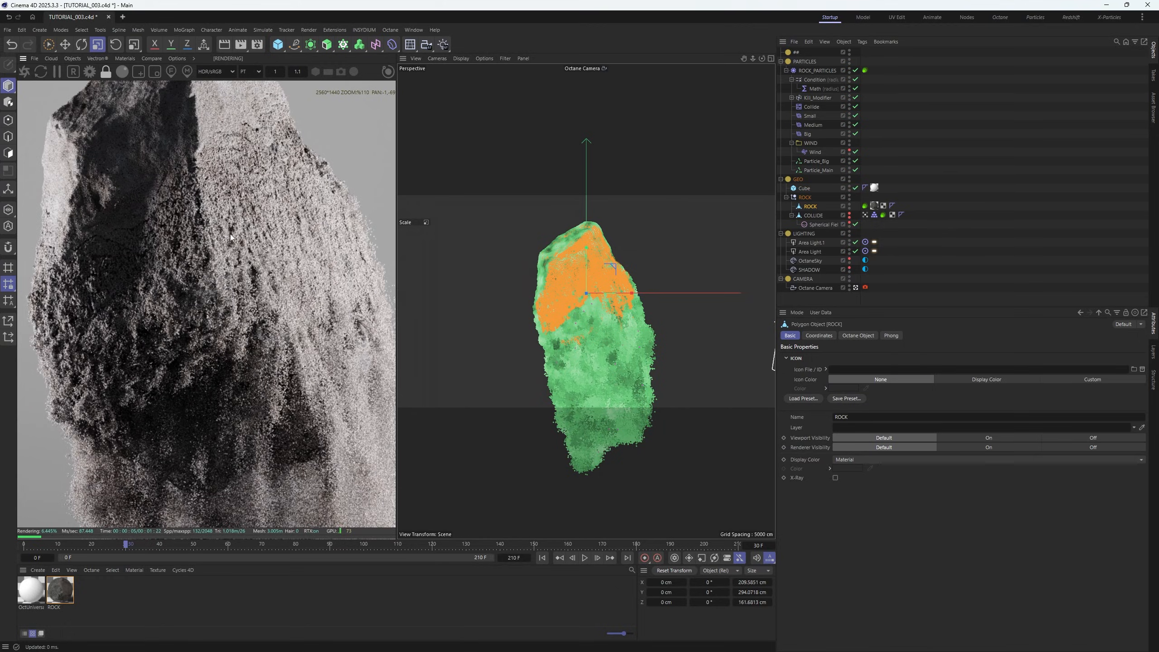
scroll(231, 237, "down", 3)
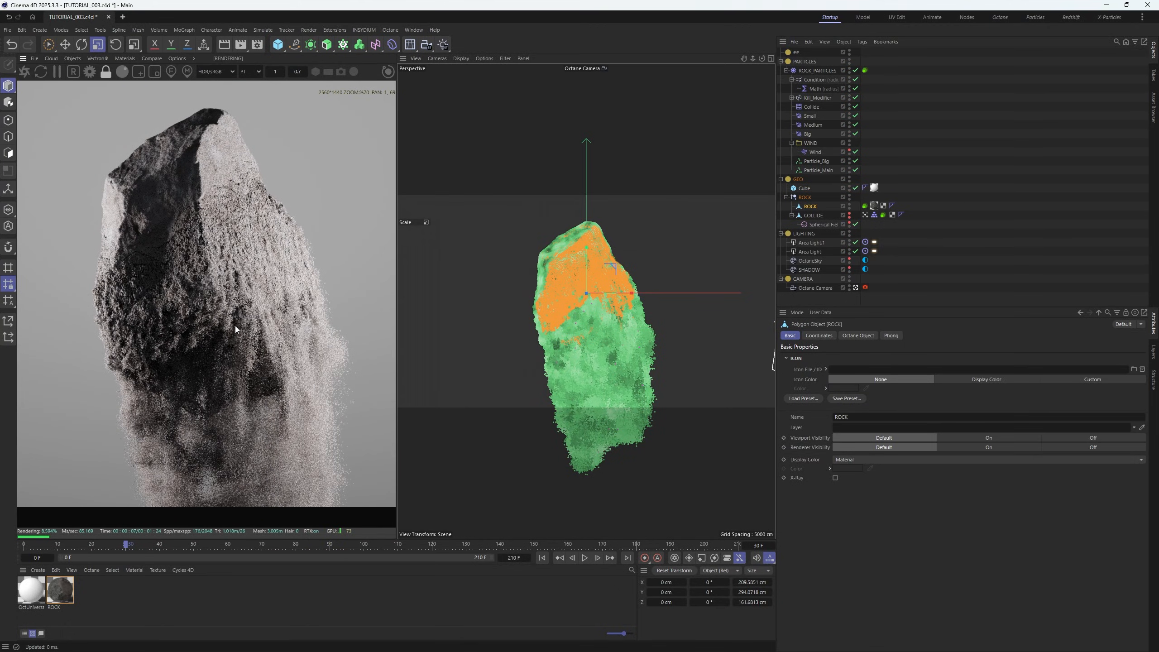
With the render paused and the scene saved, set the Octane Camera's motion blur shutter to 0.25 and restart the render
left_click(865, 287)
left_click(848, 335)
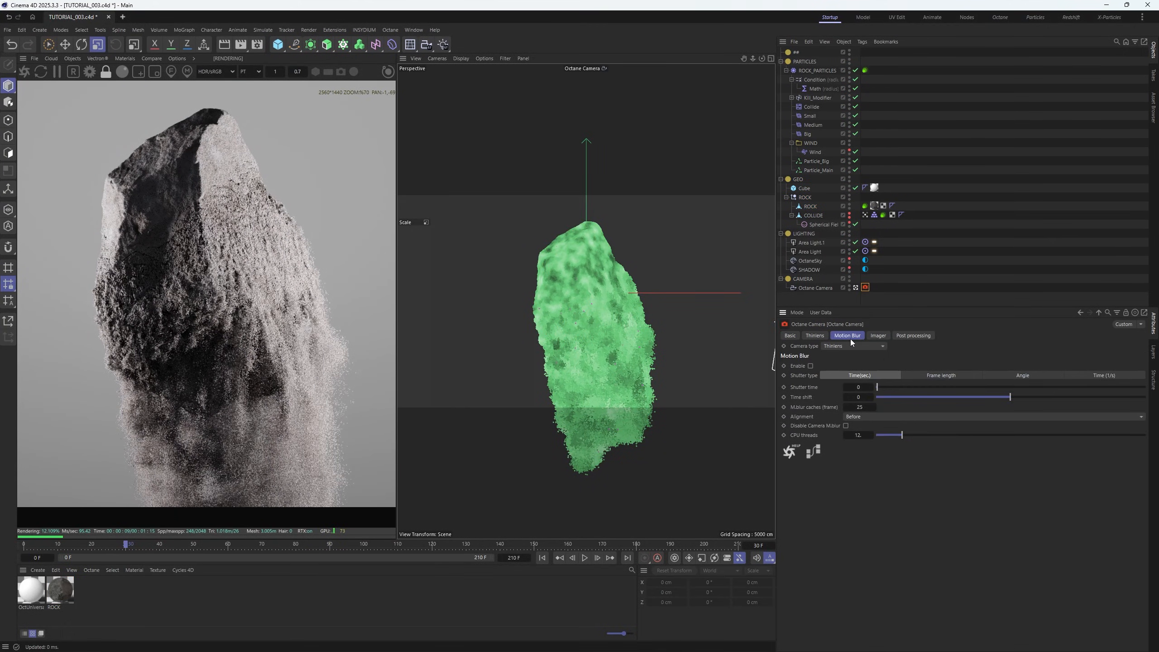
left_click(55, 72)
key("ctrl+s")
type("0.25")
key("Return")
left_click(861, 232)
left_click(24, 72)
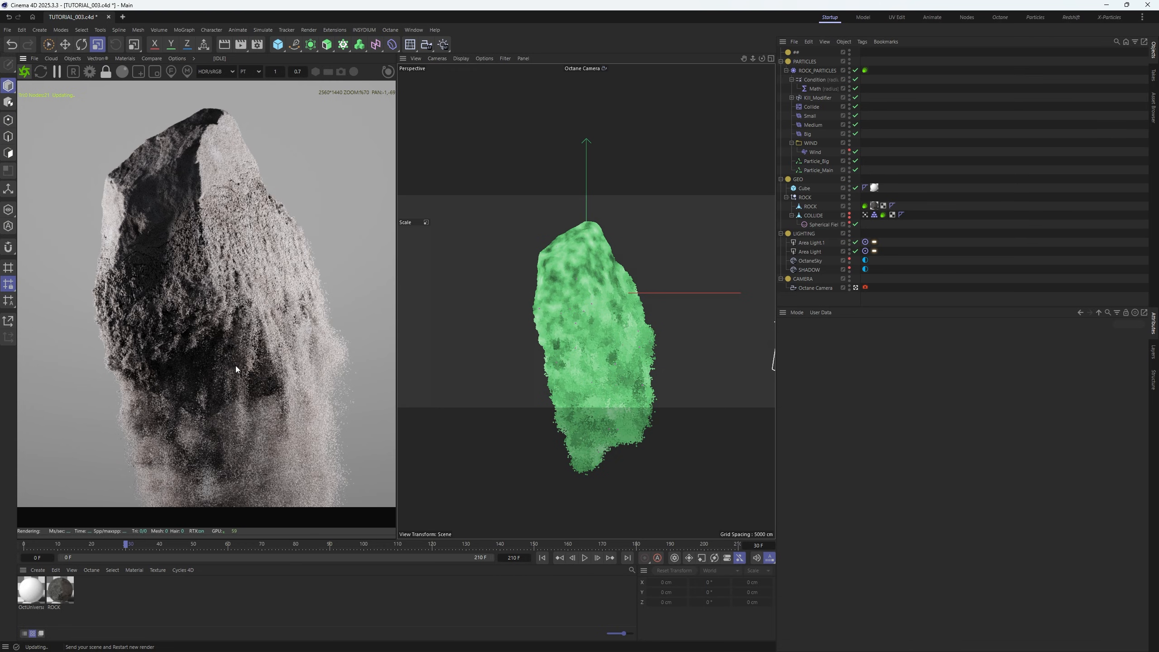
Examine the motion blur on the falling particles in the Octane render, up close and across the whole rock
middle_click_drag(235, 366, 201, 302)
scroll(195, 241, "up", 3)
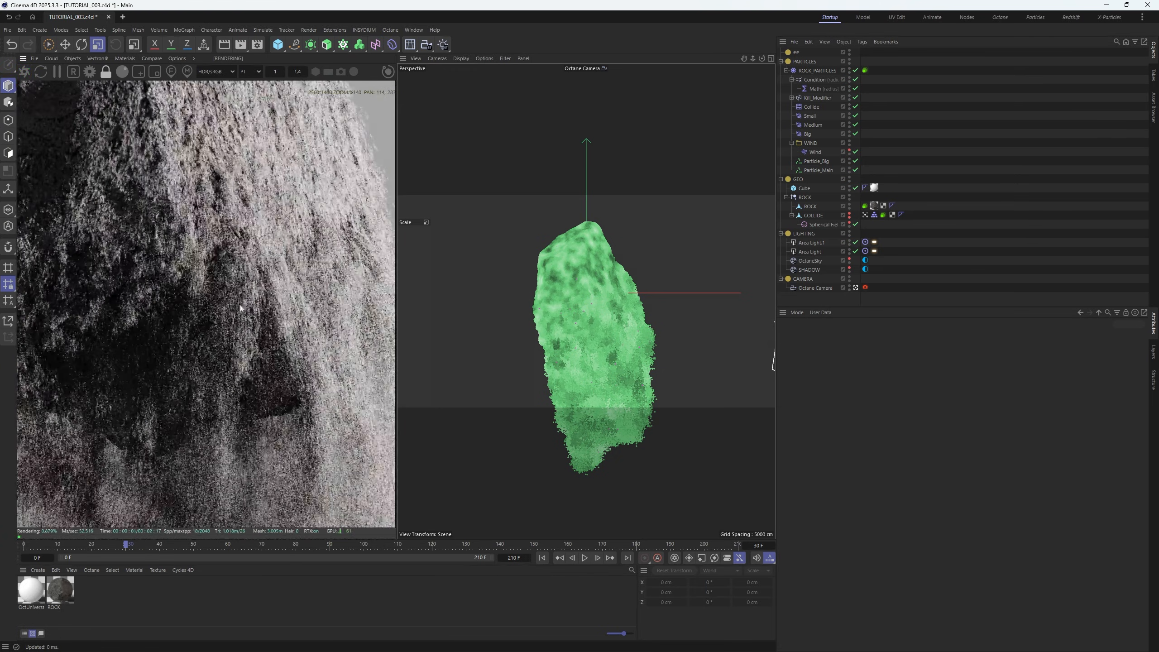
middle_click_drag(239, 253, 296, 330)
scroll(242, 253, "down", 8)
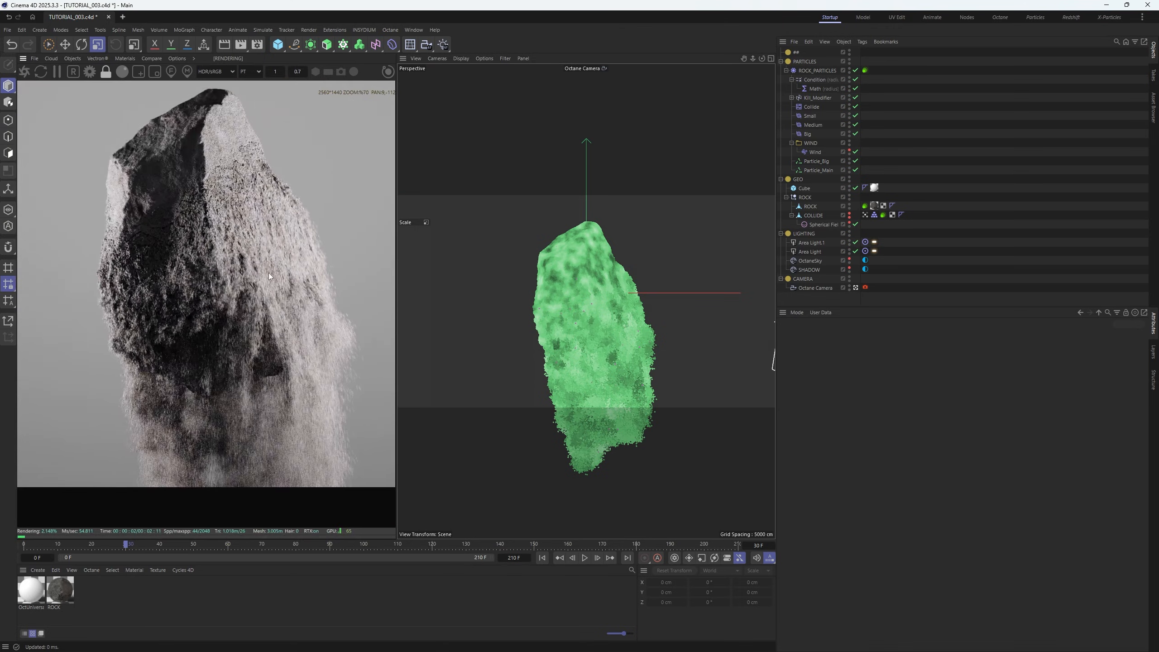
scroll(211, 270, "up", 5)
scroll(214, 273, "down", 5)
middle_click_drag(225, 300, 213, 318)
scroll(213, 317, "up", 2)
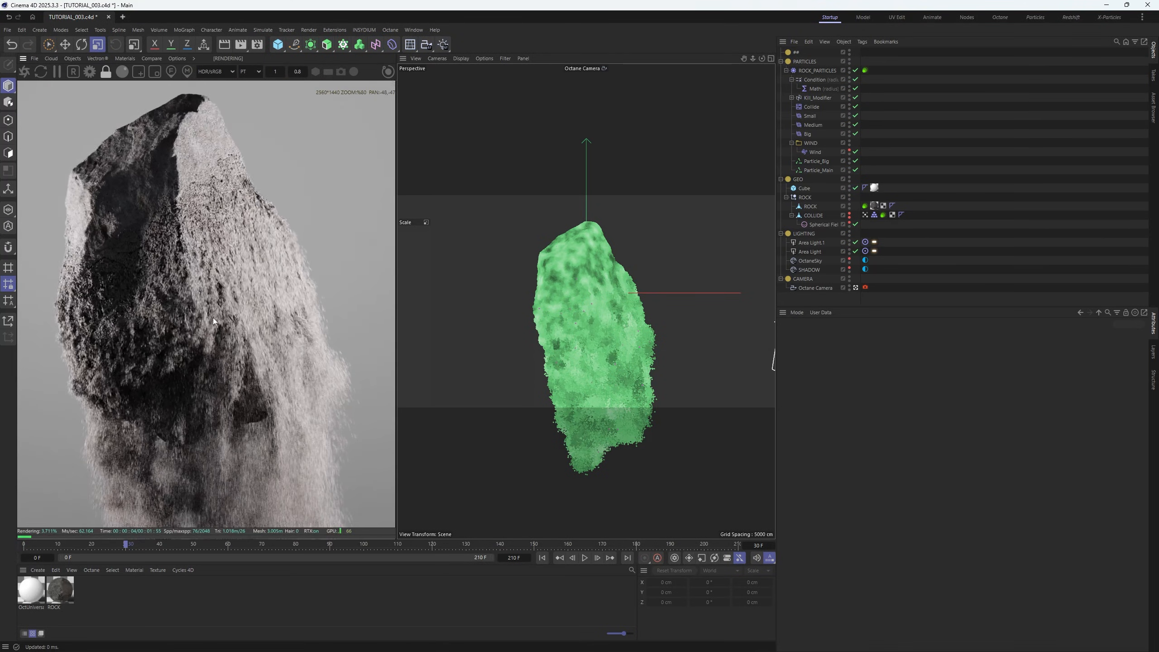